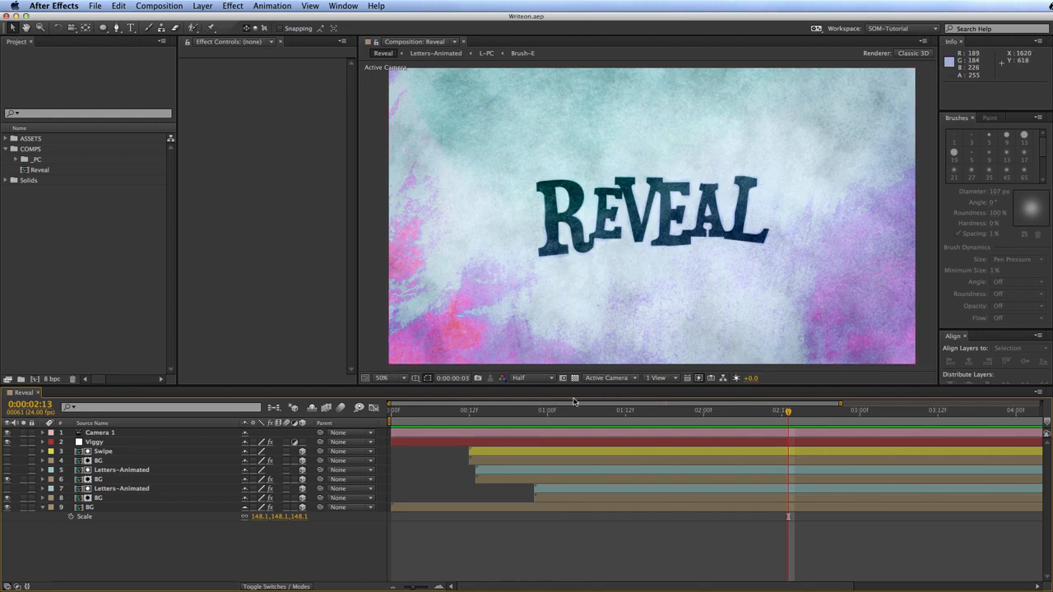
Step: Create a new composition named Quick-Writeon with the default 1920 x 1080, 24 fps, six-second settings
left_click(49, 284)
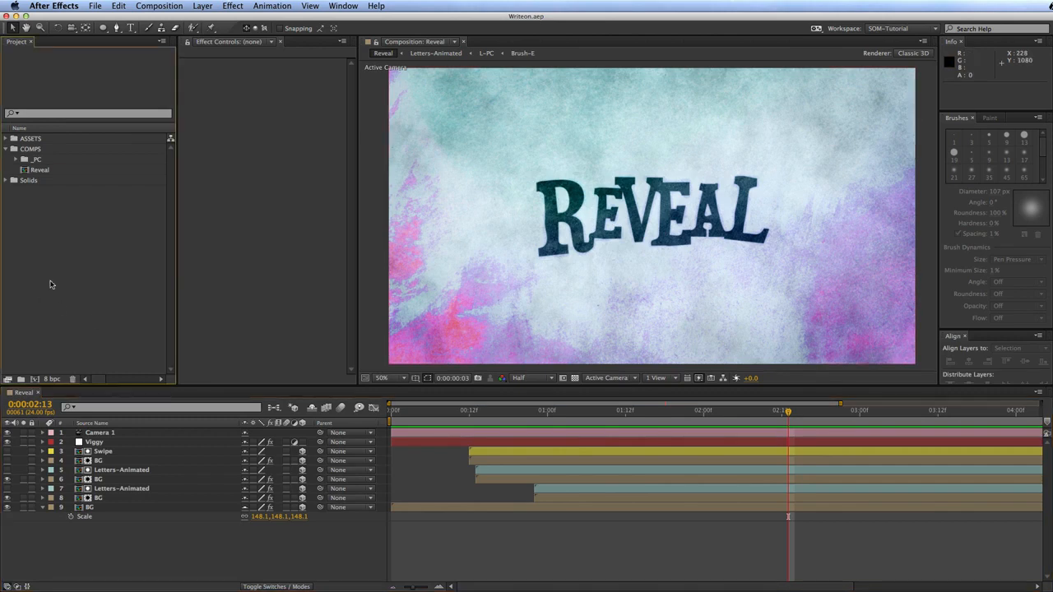
key("super+n")
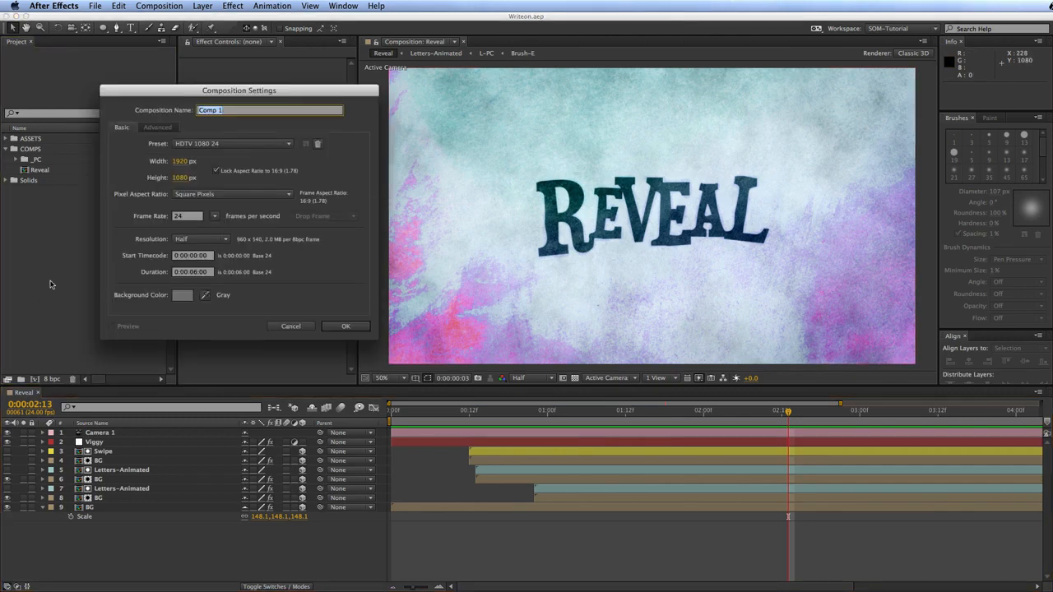
type("W")
type("uick-Writeon")
key("Return")
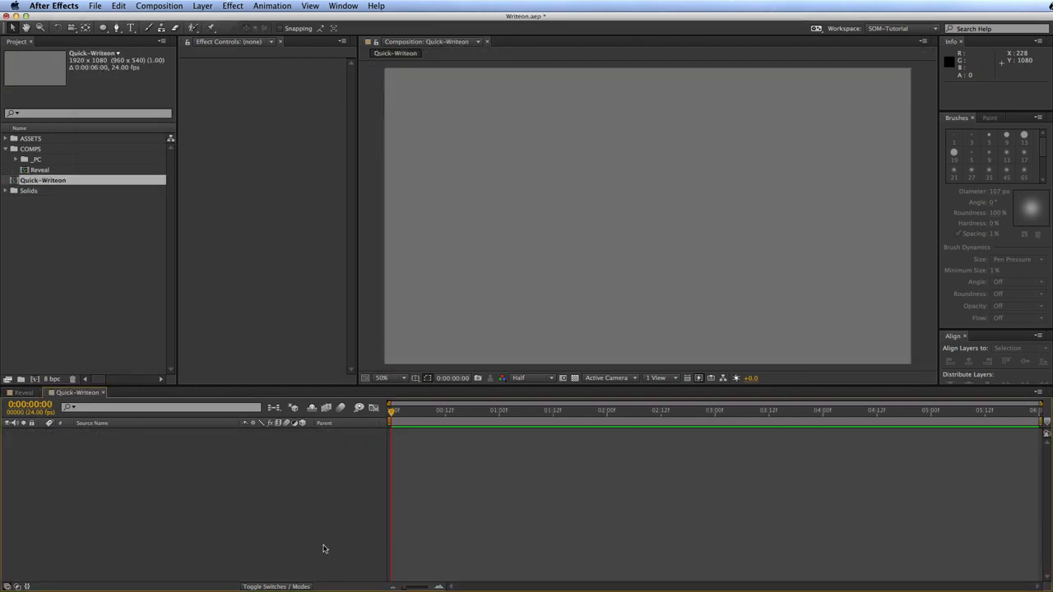
Step: Add a text layer to the composition containing the four-letter first name in capitals
left_click(131, 29)
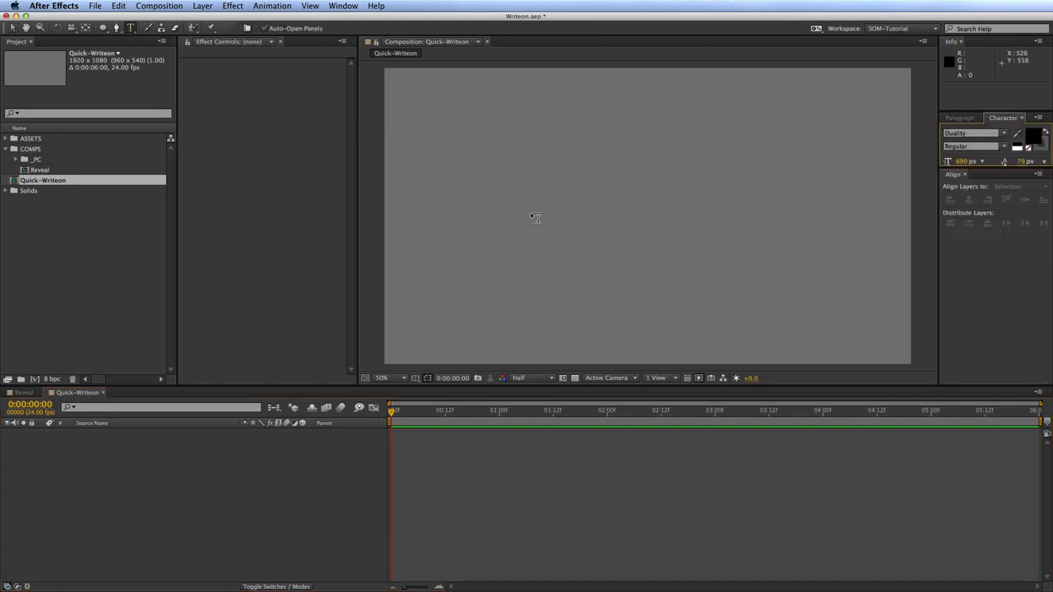
left_click(567, 214)
type("JOE")
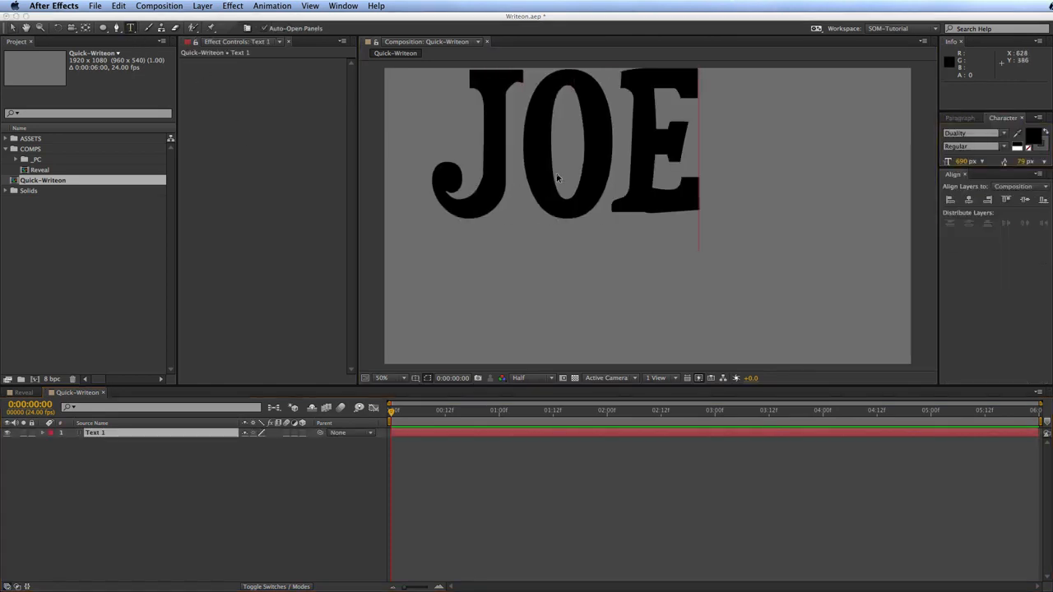
left_click(298, 566)
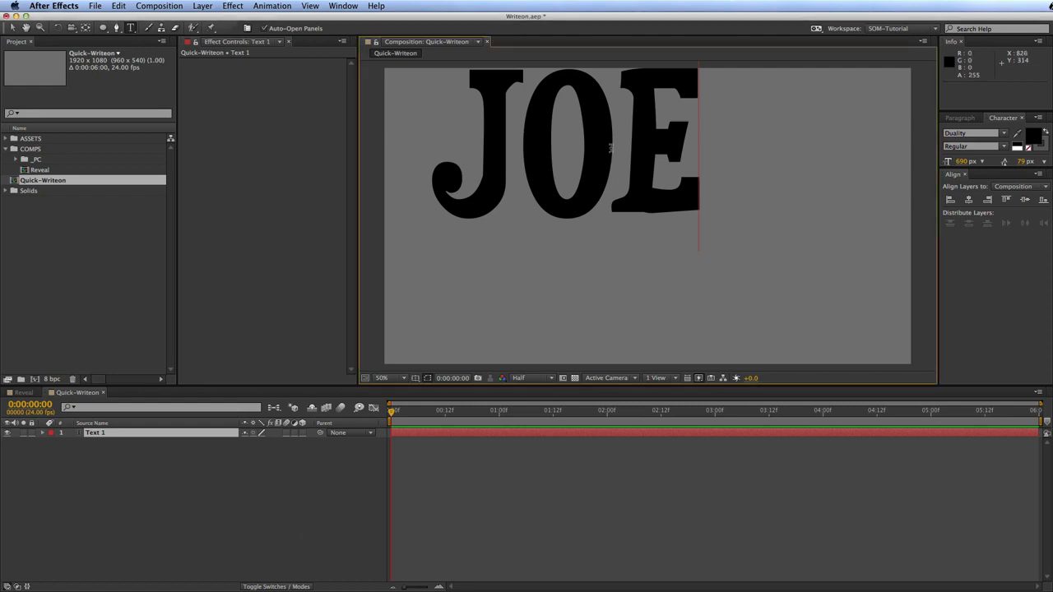
type("Y")
key("Escape")
Step: Scale the text layer to about 89.7% and move it to about 920, 778 so the word sits centred in the frame
key("v")
left_click_drag(619, 203, 757, 283)
left_click_drag(832, 292, 806, 287)
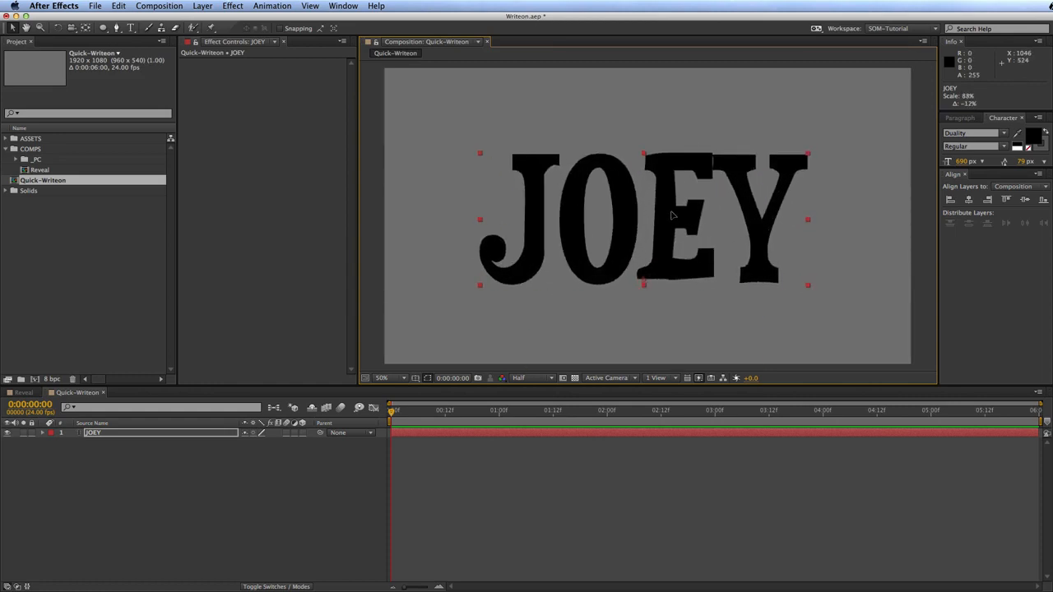
left_click_drag(670, 214, 667, 217)
key("s")
mouse_move(256, 448)
left_mouse_down()
mouse_move(280, 449)
mouse_move(247, 447)
left_mouse_up()
left_click_drag(677, 250, 623, 216)
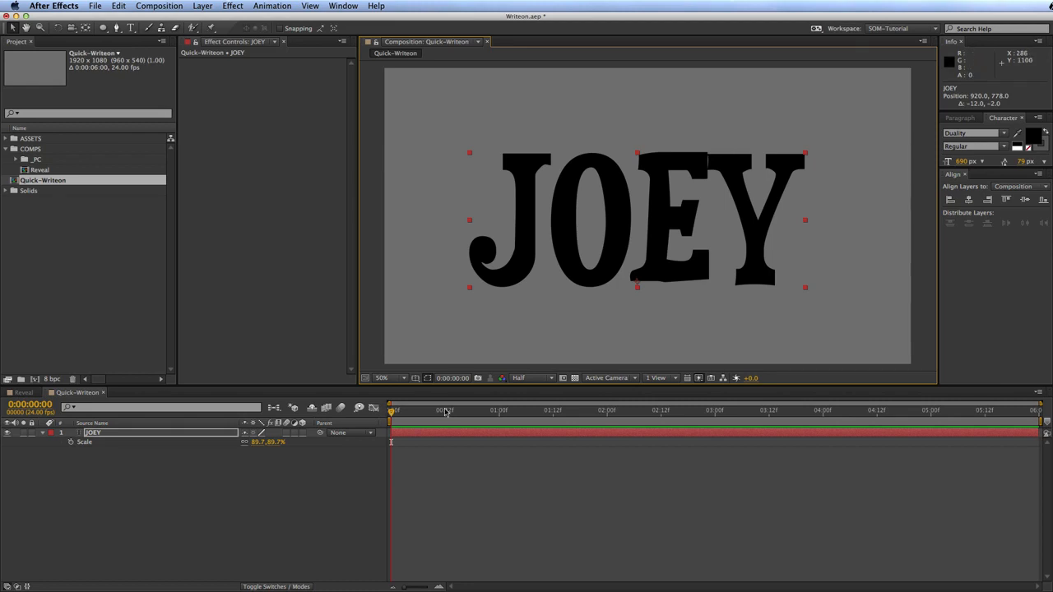
Step: Pre-compose the text layer as Name-PC, moving all attributes into the new composition
left_click(264, 551)
left_click(137, 447)
left_click(87, 434)
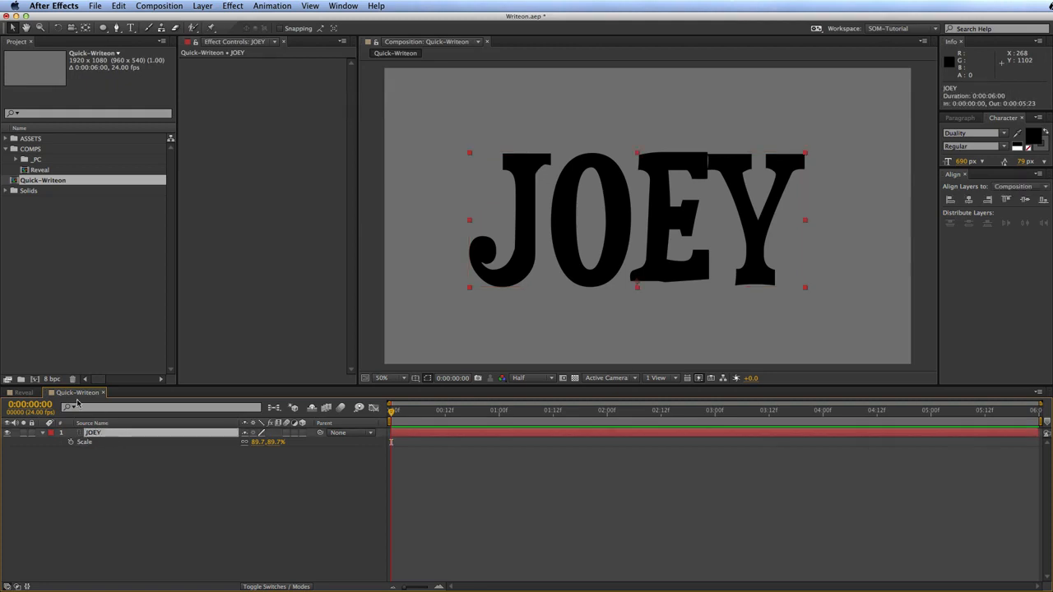
key("super+shift+c")
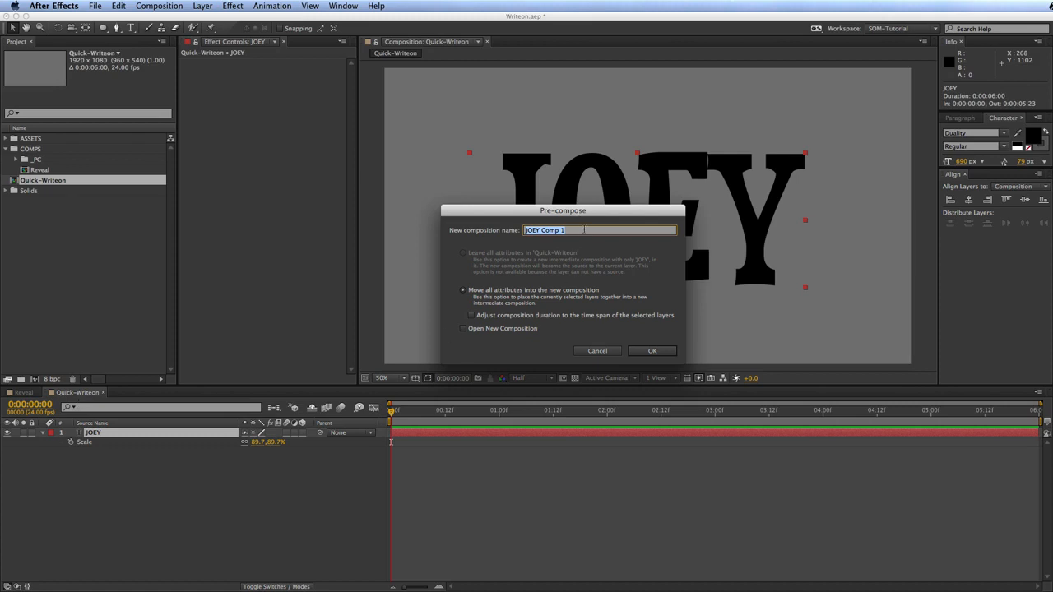
type("Name-PC")
key("Return")
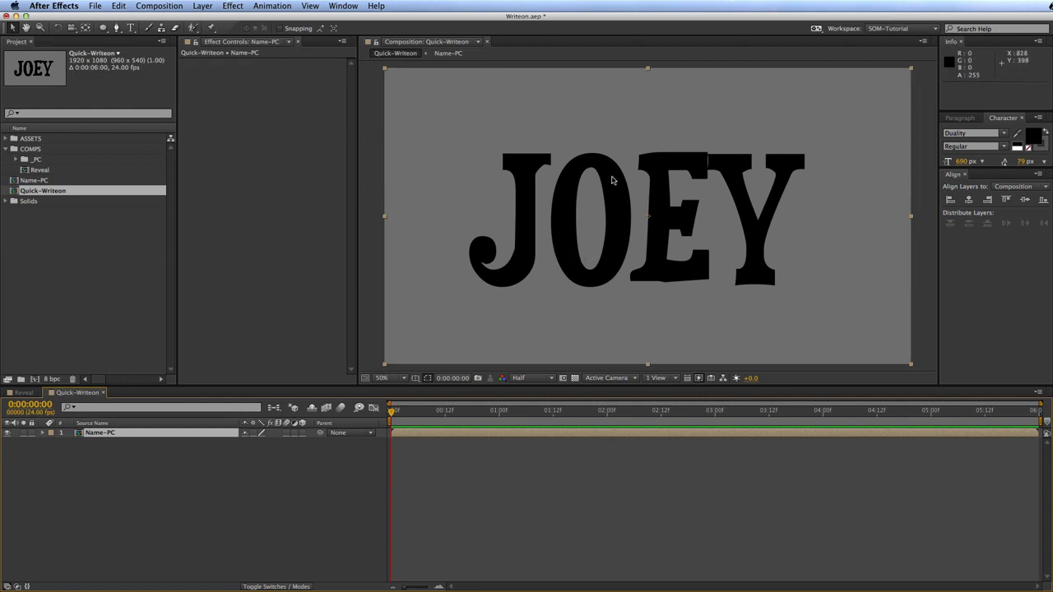
Step: Activate the Brush tool and try to paint on the Name-PC layer directly in the composition view
left_click(209, 490)
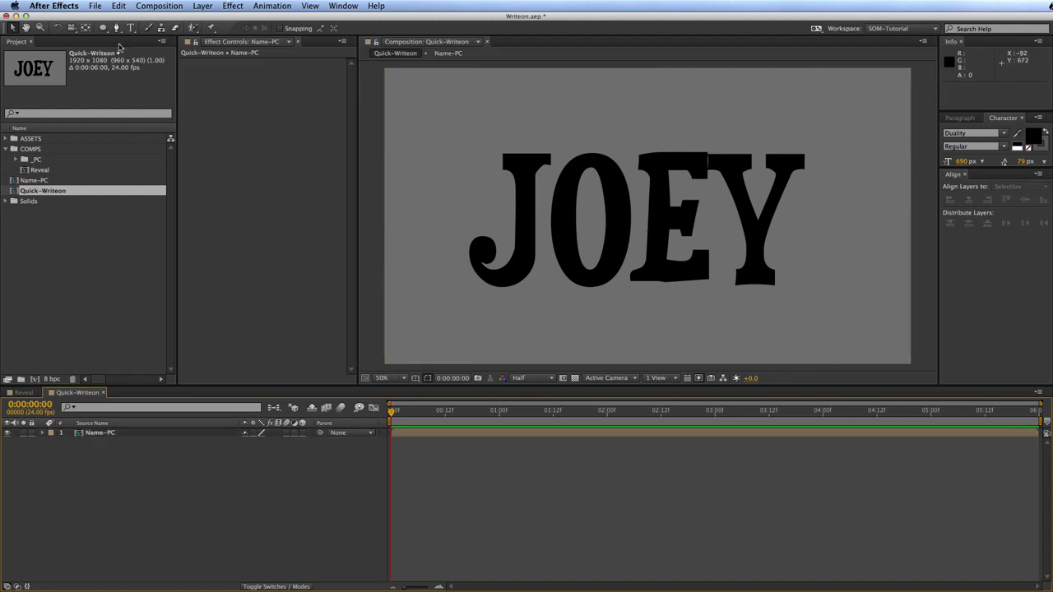
left_click(149, 28)
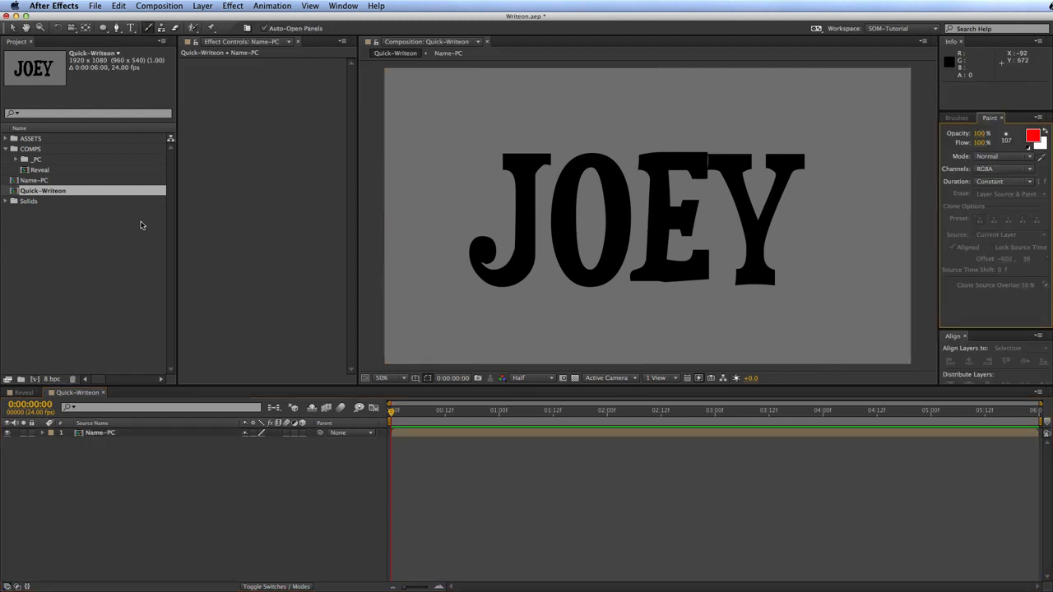
left_click(617, 197)
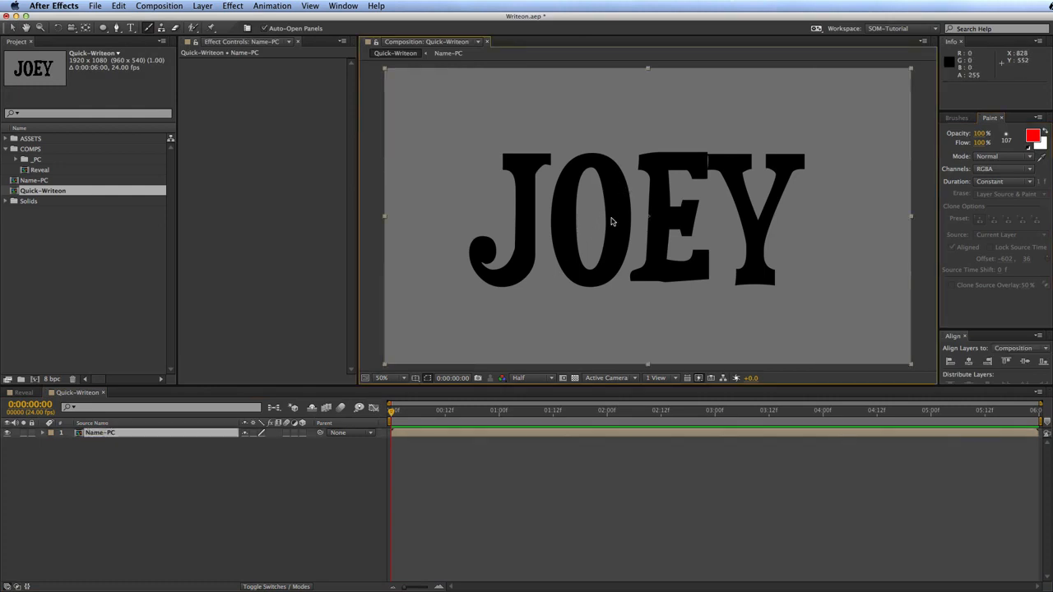
left_click(627, 239)
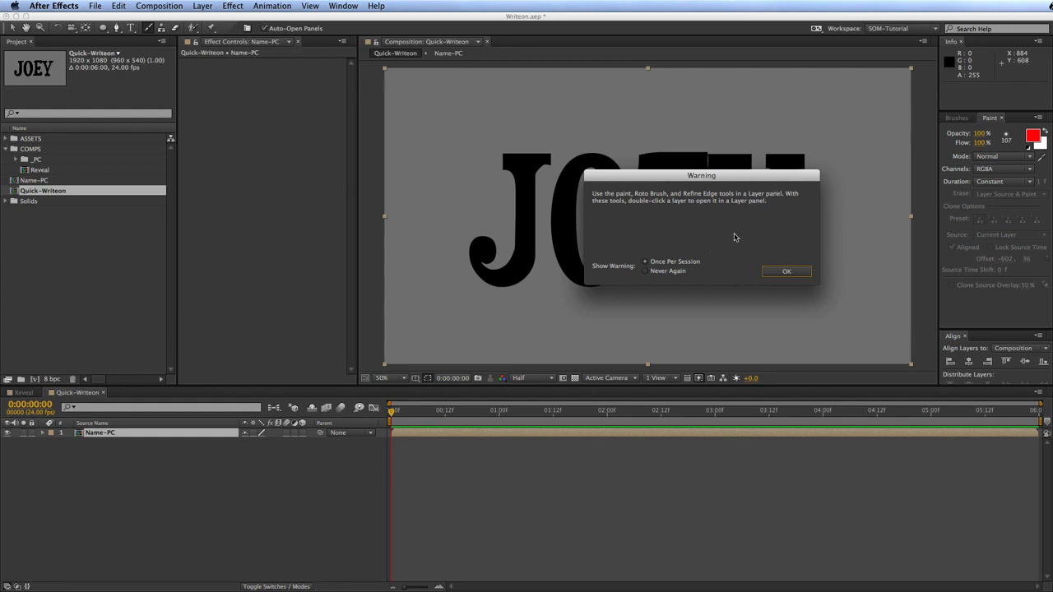
left_click(785, 271)
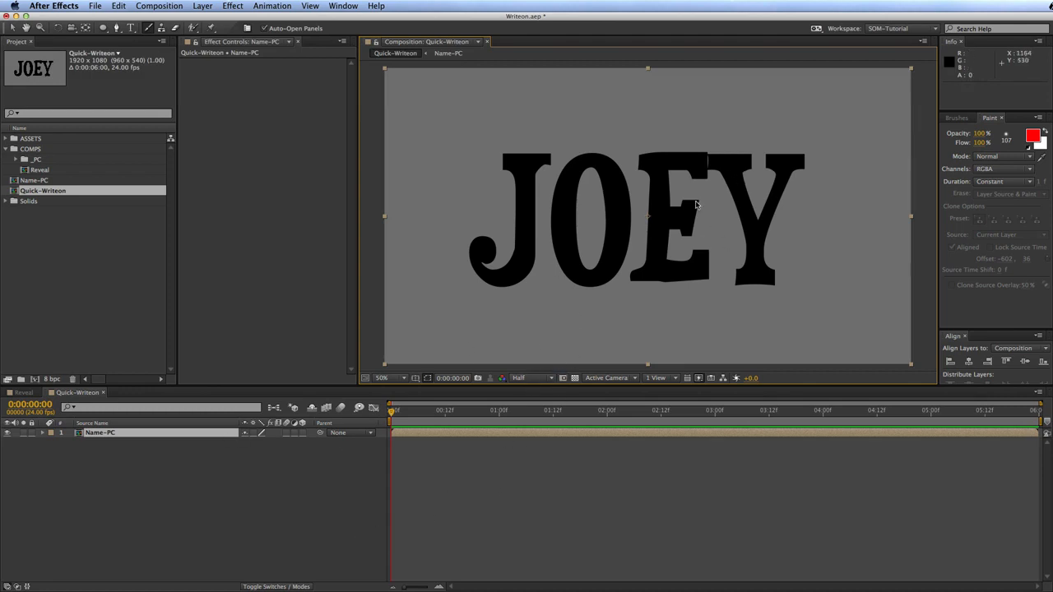
Step: Open Name-PC in its own layer view and widen it beside the composition view, with the composition shown at 25%
right_click(112, 436)
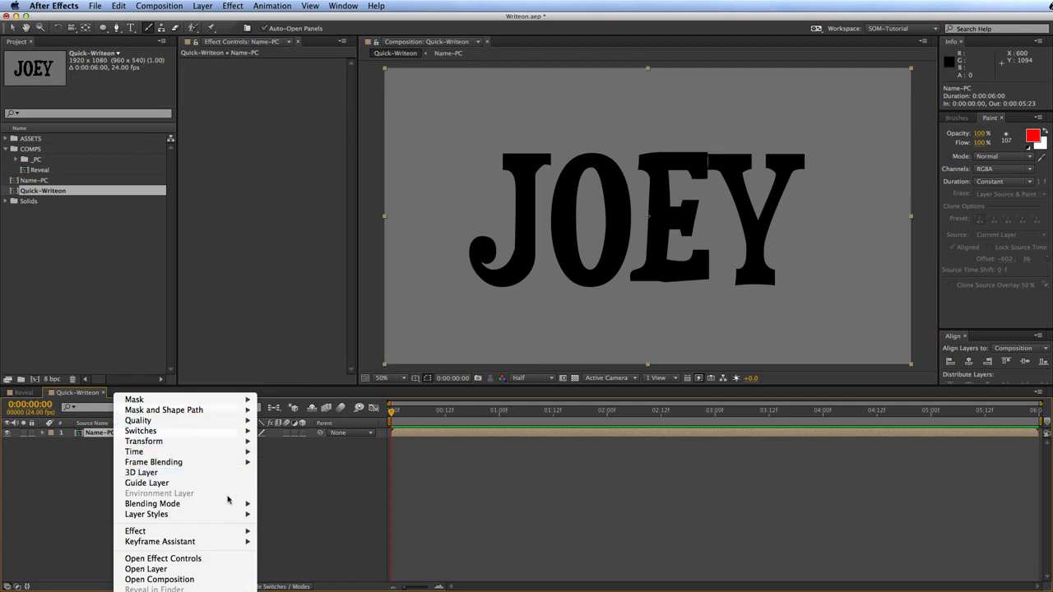
left_click(163, 569)
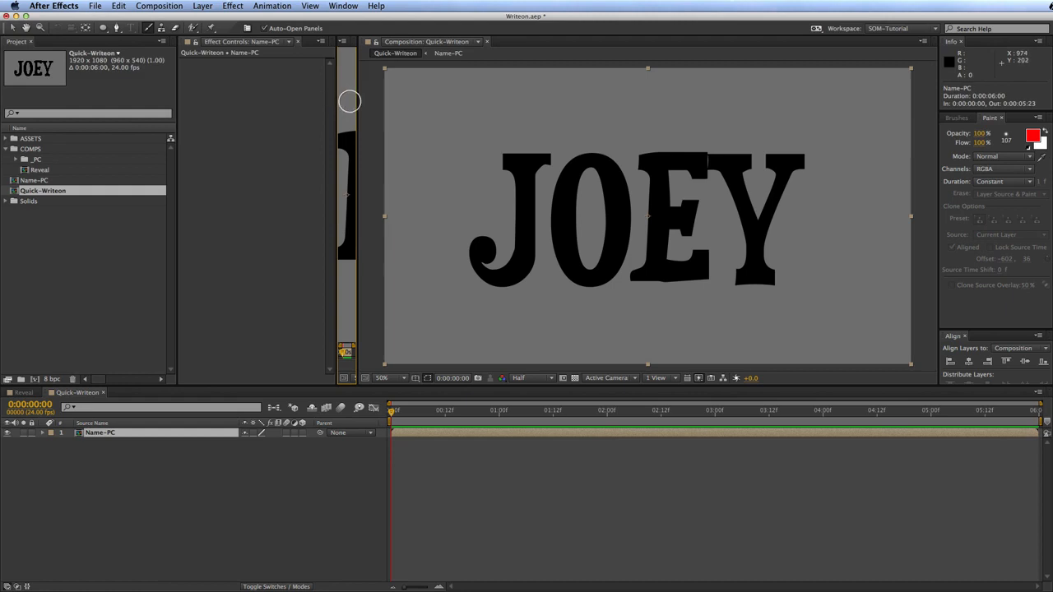
left_click_drag(357, 100, 679, 108)
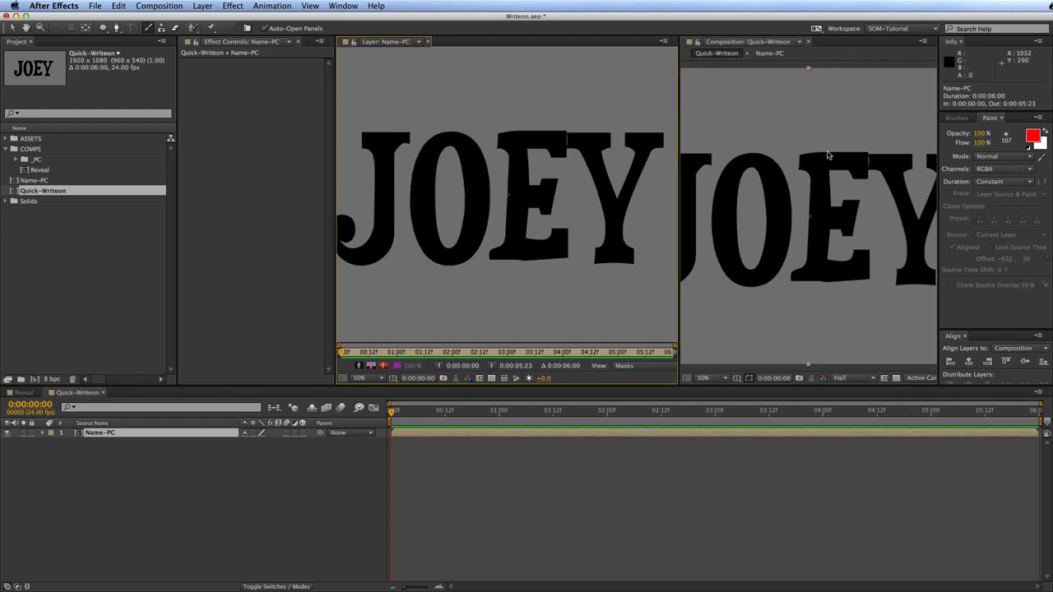
scroll(832, 251, "down", 1)
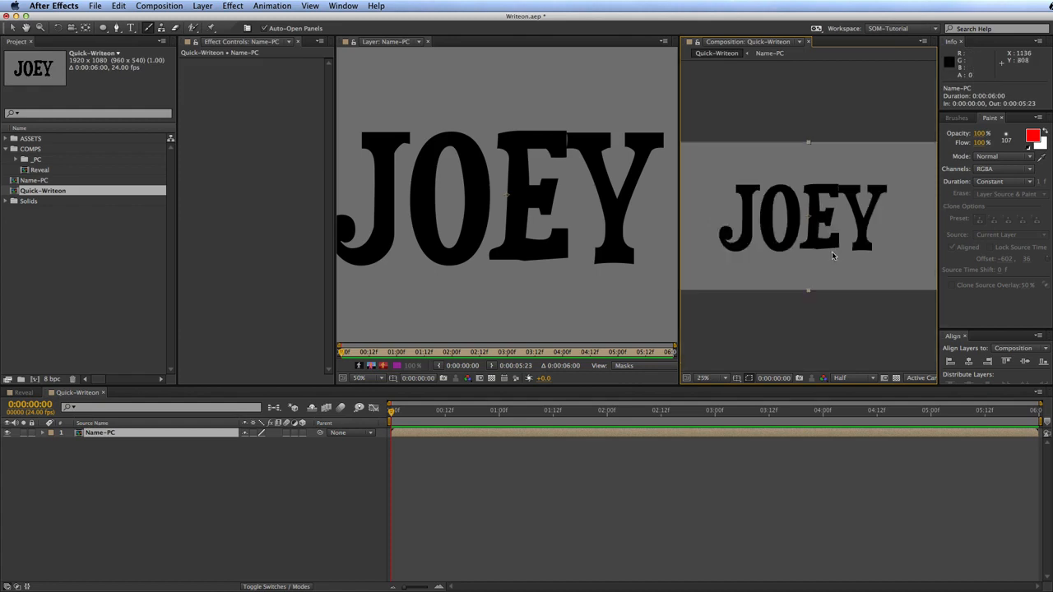
left_click_drag(797, 234, 810, 220)
left_click_drag(679, 254, 733, 253)
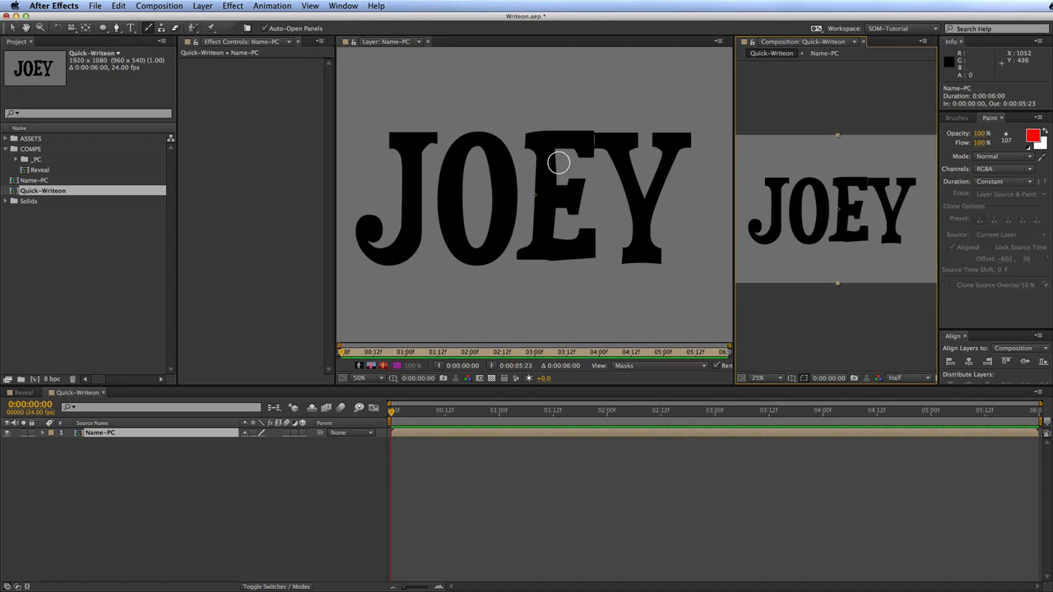
Step: Try freehand red brush strokes across the lettering and over the letter J, undoing each one
mouse_move(583, 111)
left_mouse_down()
mouse_move(477, 159)
mouse_move(376, 234)
left_mouse_up()
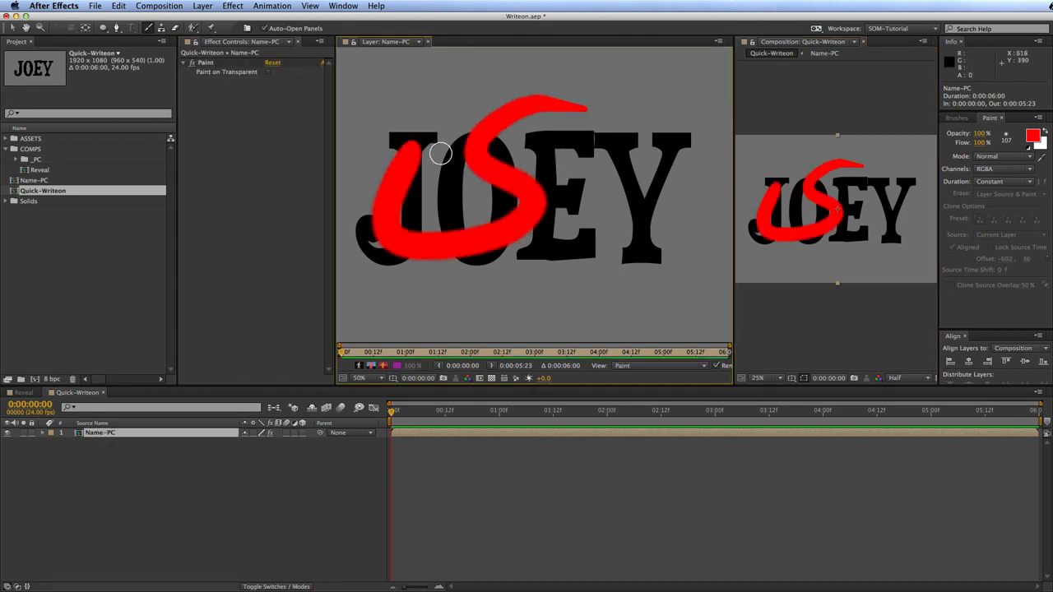
key("ctrl+z")
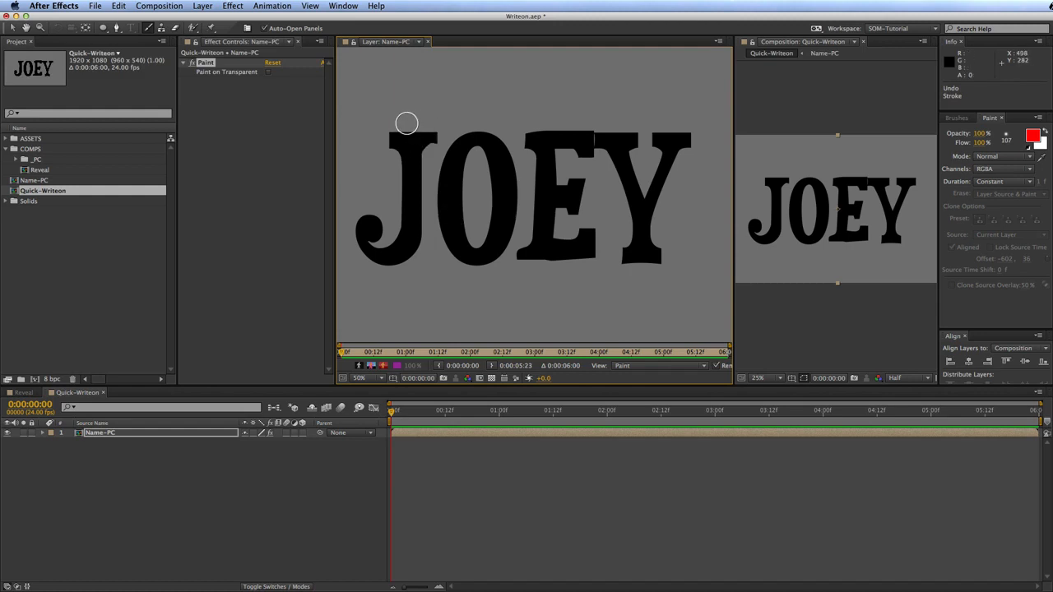
mouse_move(410, 111)
left_mouse_down()
mouse_move(402, 251)
mouse_move(384, 257)
mouse_move(370, 222)
left_mouse_up()
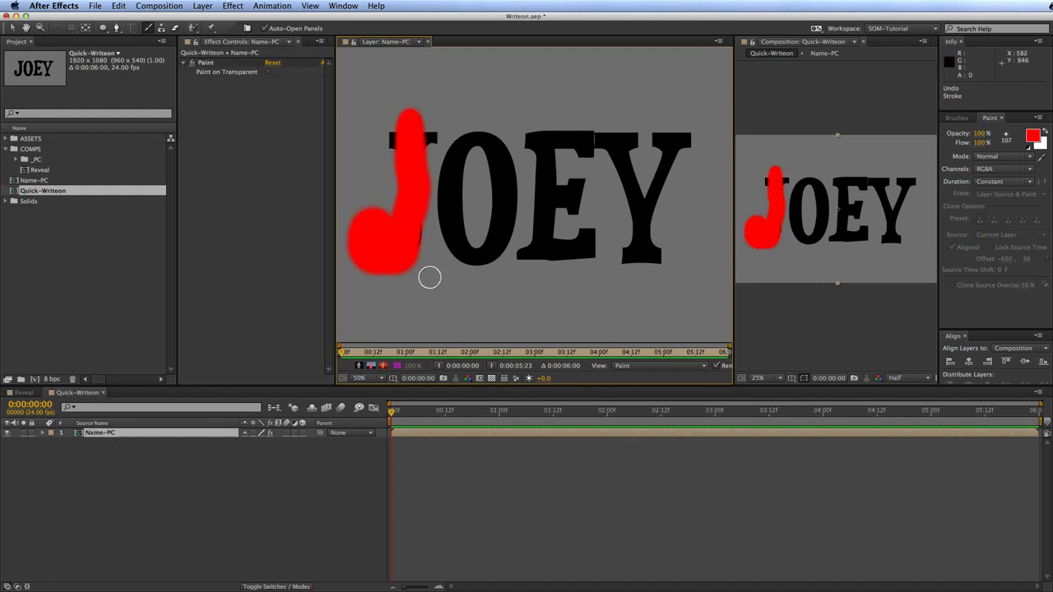
key("super+z")
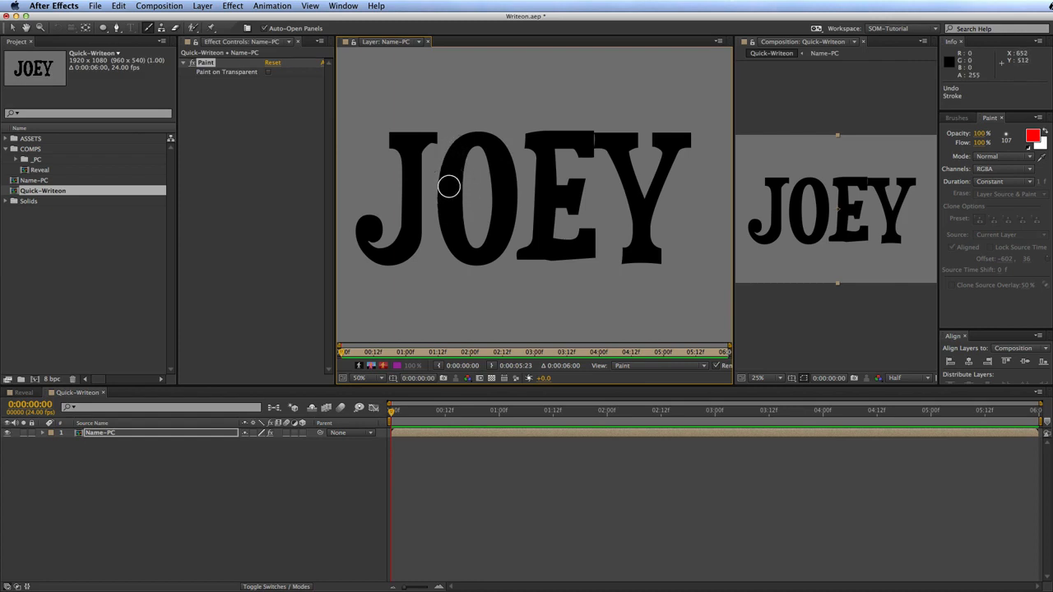
mouse_move(411, 128)
left_mouse_down()
mouse_move(404, 248)
mouse_move(392, 257)
mouse_move(362, 244)
mouse_move(372, 217)
left_mouse_up()
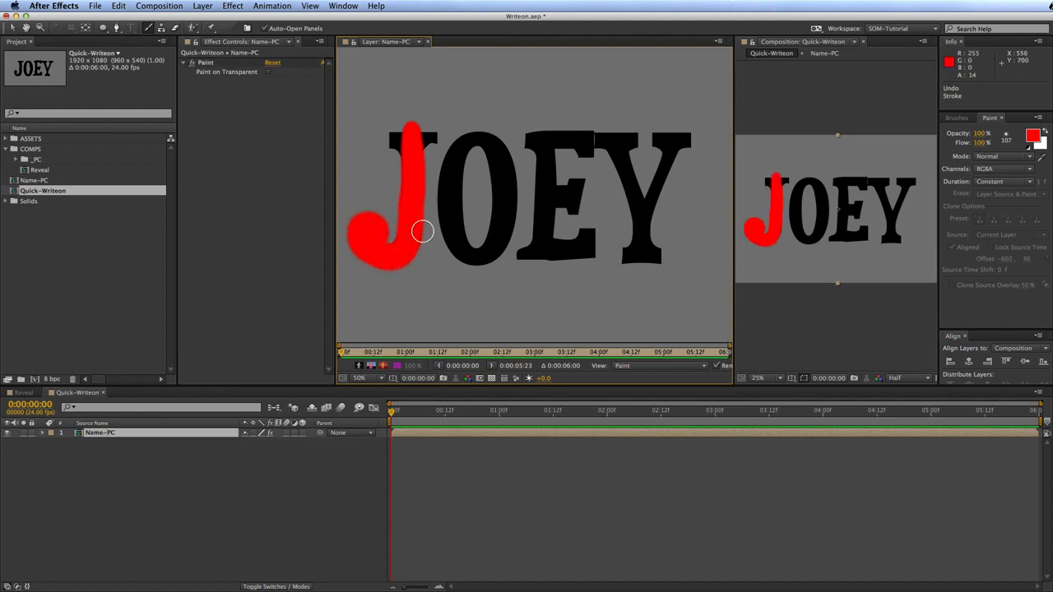
key("super+z")
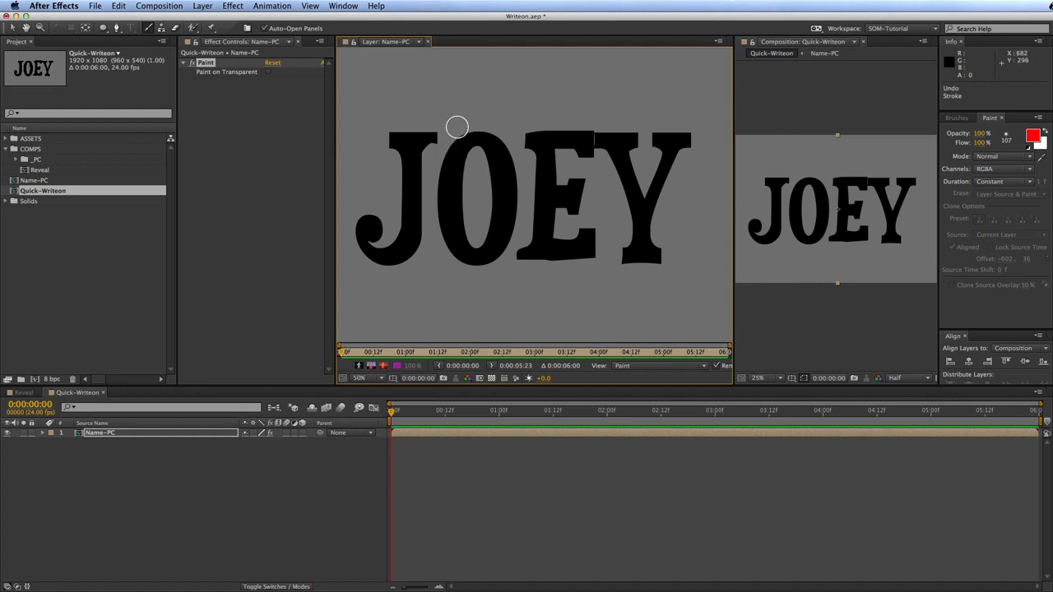
Step: Try a much larger brush of about 383 px over the letter J and undo the test strokes
mouse_move(462, 124)
left_mouse_down()
mouse_move(536, 124)
mouse_move(469, 124)
left_mouse_up()
mouse_move(407, 153)
left_mouse_down()
mouse_move(409, 189)
mouse_move(363, 240)
mouse_move(358, 230)
left_mouse_up()
key("super+z")
left_click_drag(407, 227, 441, 226)
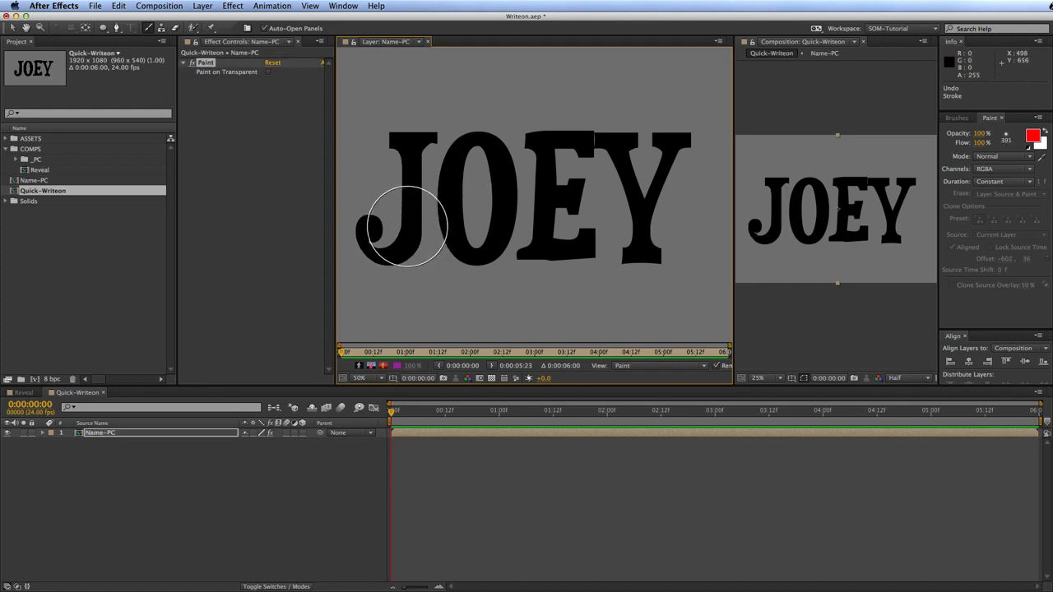
mouse_move(412, 137)
left_mouse_down()
mouse_move(414, 165)
mouse_move(371, 235)
mouse_move(391, 227)
left_mouse_up()
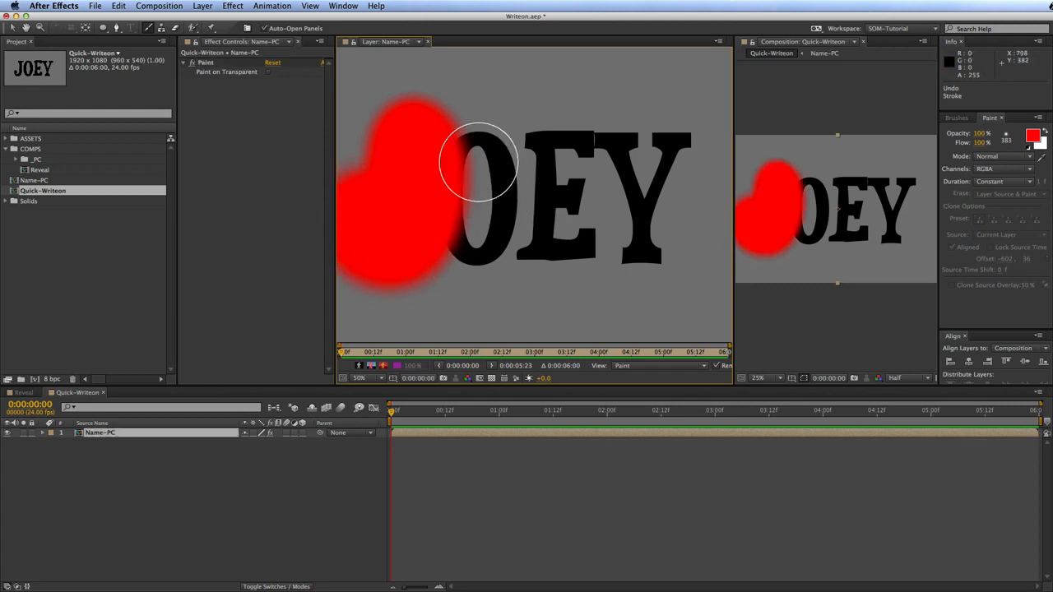
key("super+z")
Step: Set the brush diameter to 149 px and try strokes with it over the lettering, undoing each one
left_click_drag(429, 157, 374, 204)
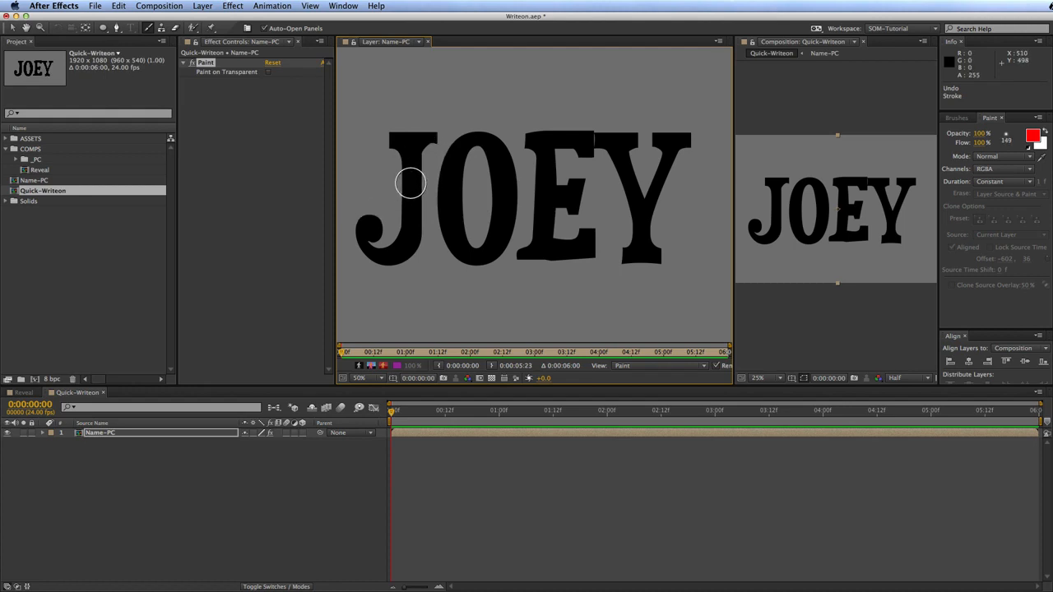
left_click_drag(414, 160, 408, 246)
key("super+z")
mouse_move(413, 116)
left_mouse_down()
mouse_move(409, 224)
mouse_move(390, 242)
left_mouse_up()
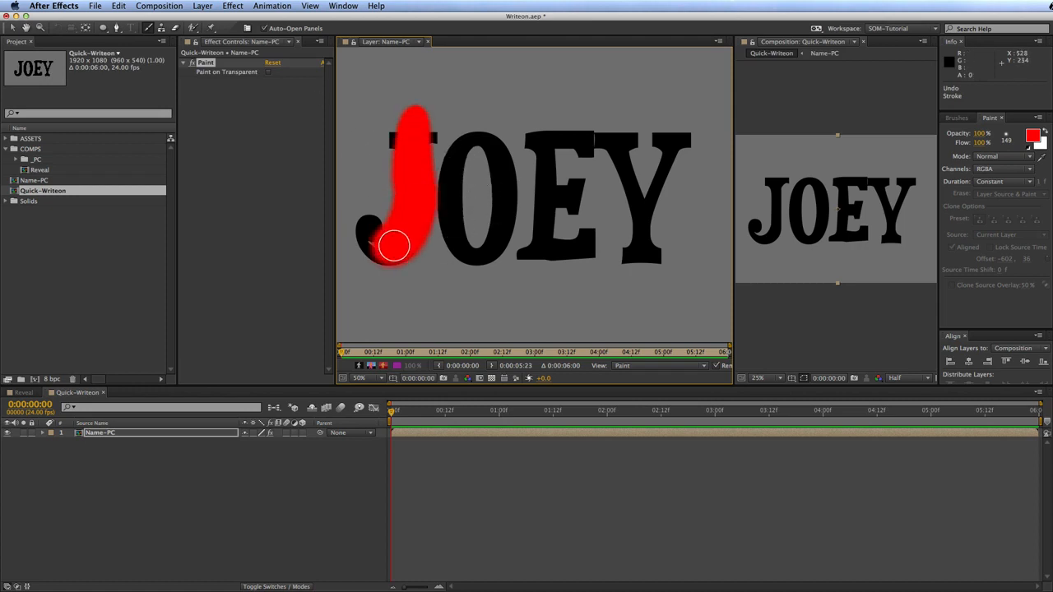
key("ctrl+z")
mouse_move(505, 100)
left_mouse_down()
mouse_move(491, 103)
mouse_move(485, 127)
mouse_move(451, 136)
mouse_move(447, 258)
mouse_move(501, 223)
mouse_move(511, 111)
left_mouse_up()
key("ctrl+z")
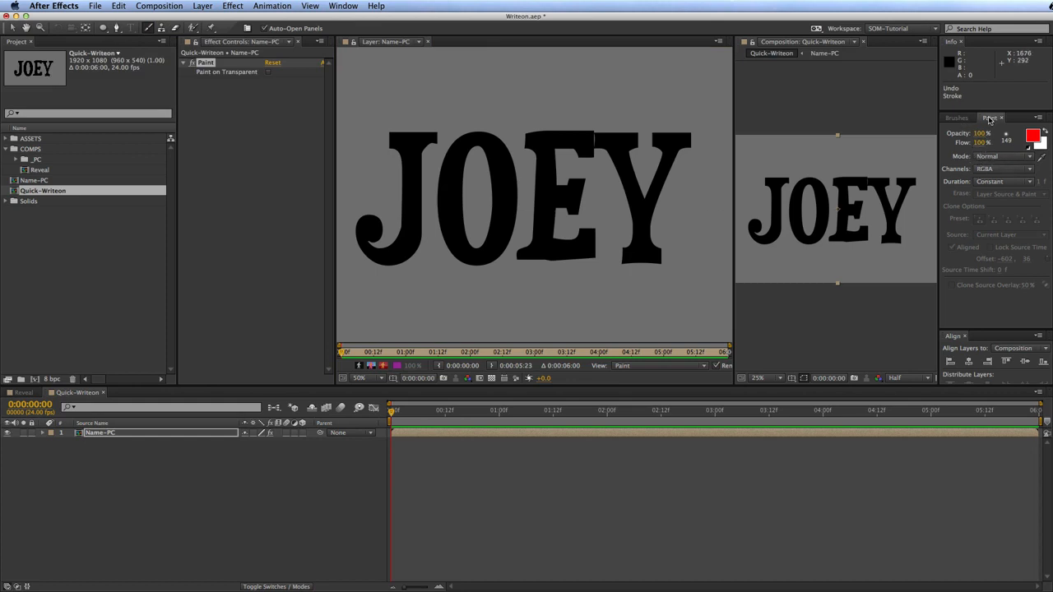
Step: Bring up the Paint settings and look through the stroke duration options, leaving Constant selected
left_click(345, 5)
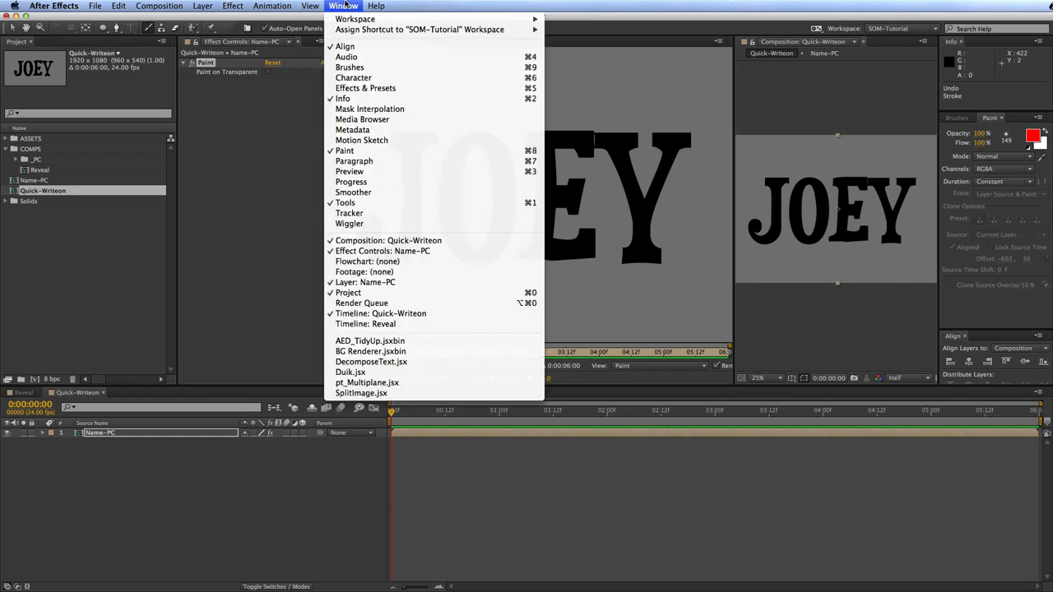
left_click(348, 151)
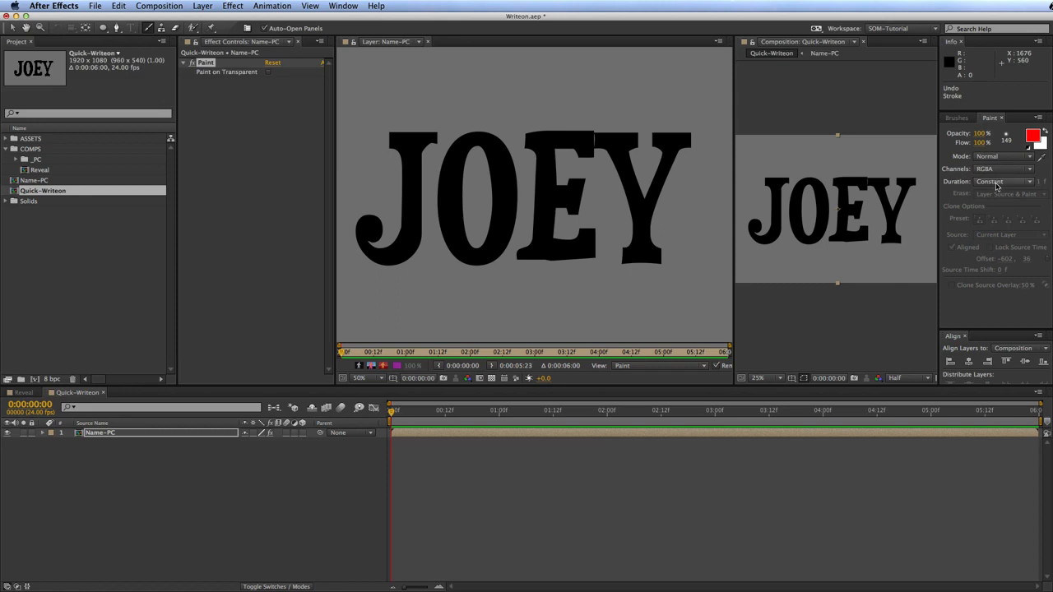
left_click(996, 182)
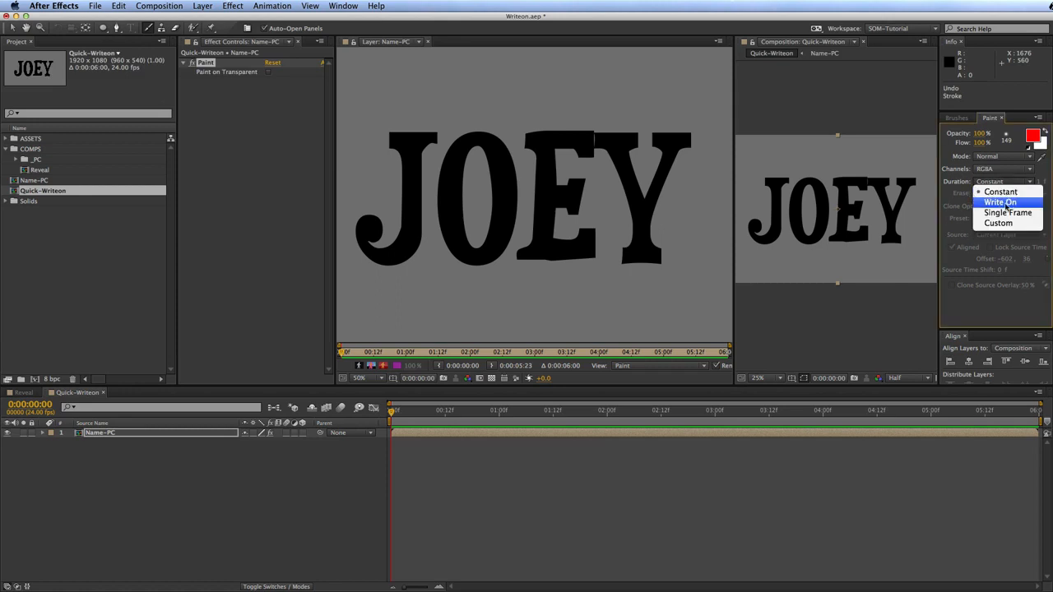
left_click(998, 191)
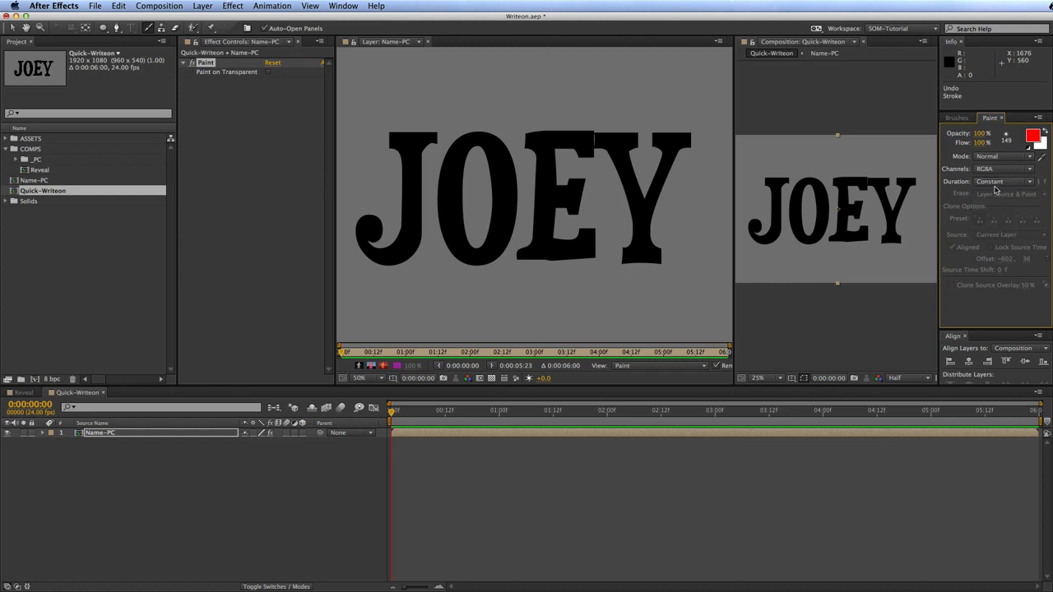
Step: Try a Write On duration stroke over the letter J, preview its animation, undo it and set the duration back to Constant
left_click(1002, 184)
left_click(1000, 202)
mouse_move(411, 123)
left_mouse_down()
mouse_move(411, 193)
mouse_move(380, 252)
mouse_move(374, 231)
left_mouse_up()
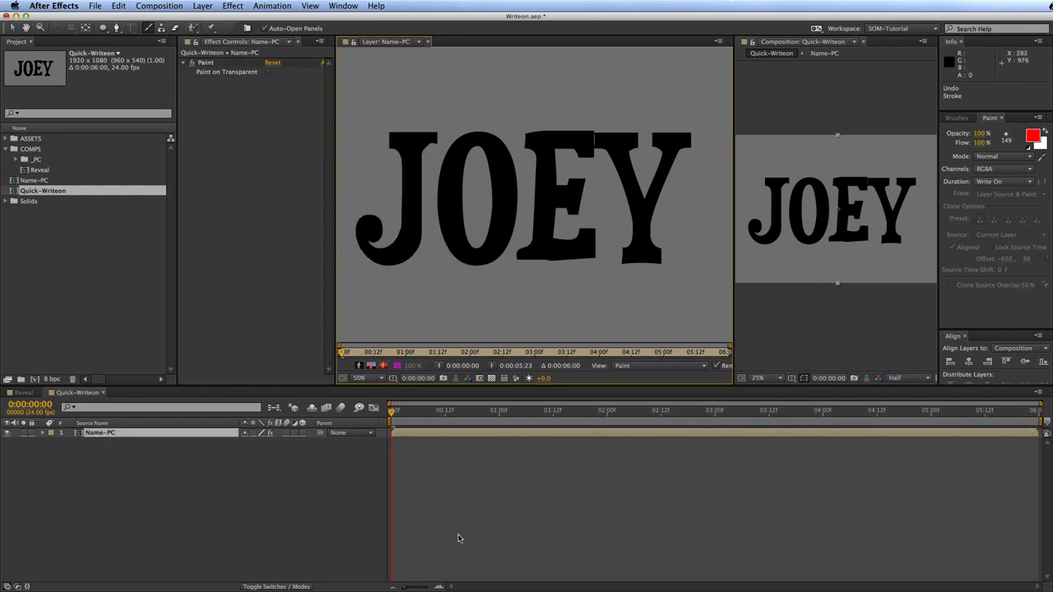
key("space")
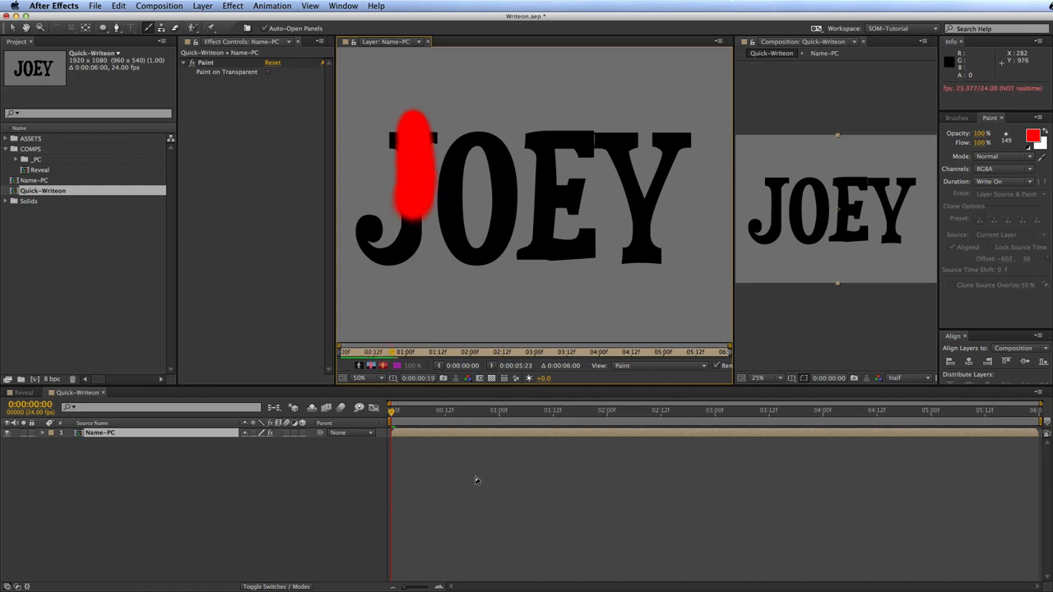
key("space")
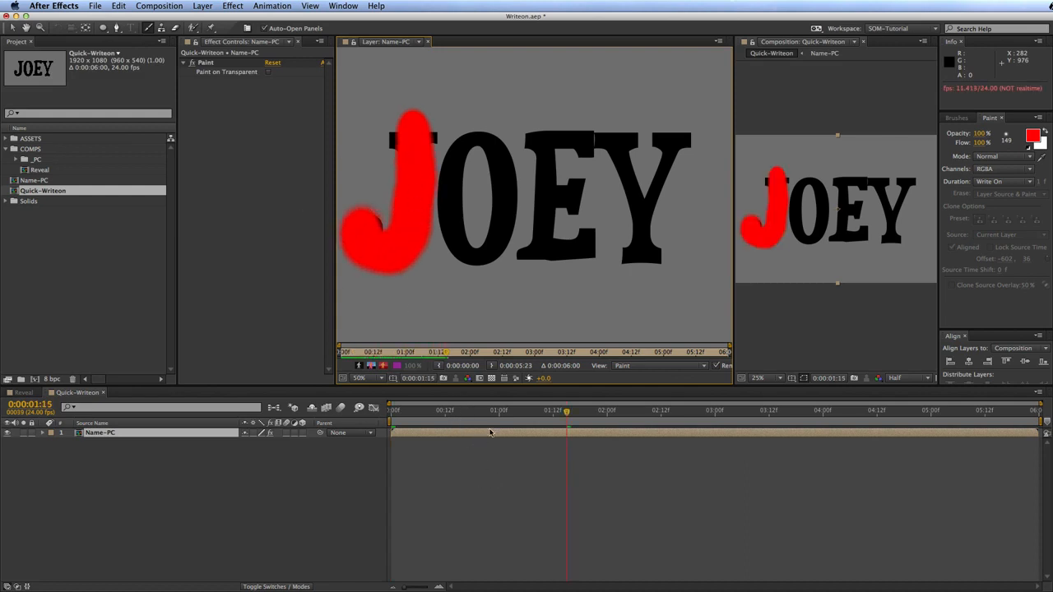
key("KP_0")
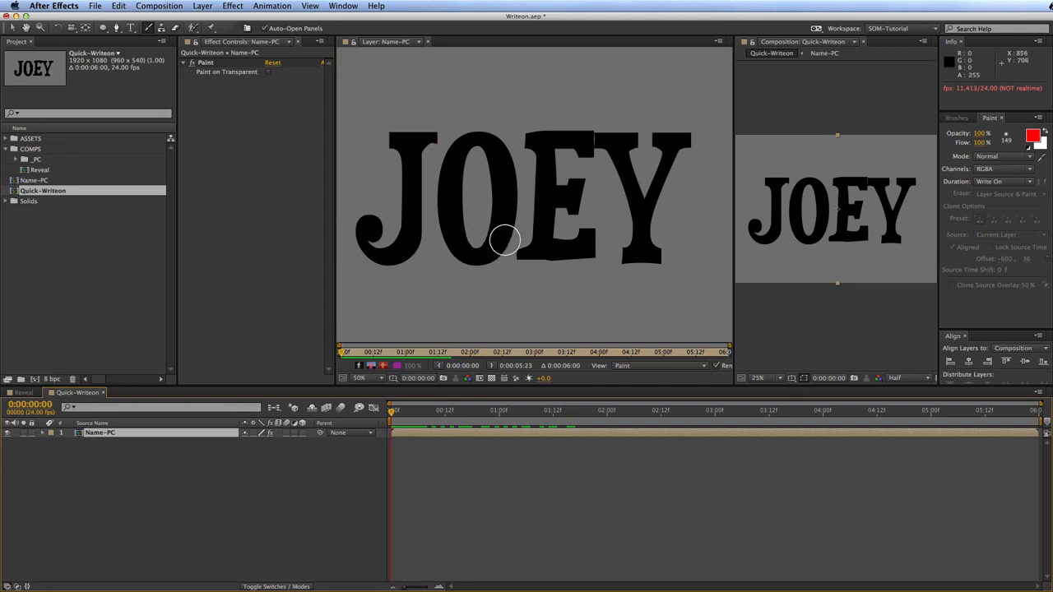
key("super+z")
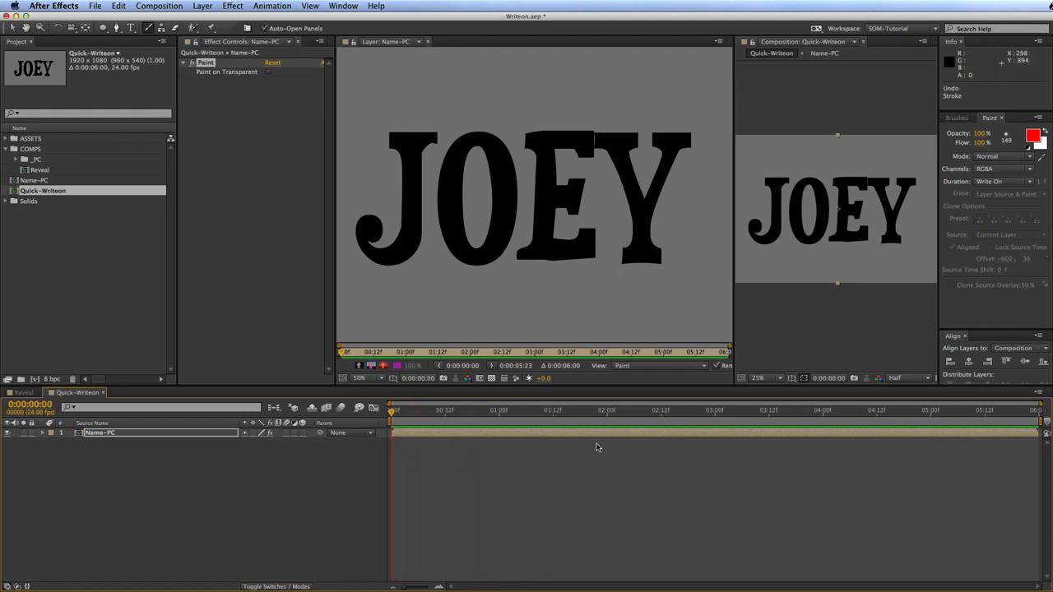
left_click(983, 184)
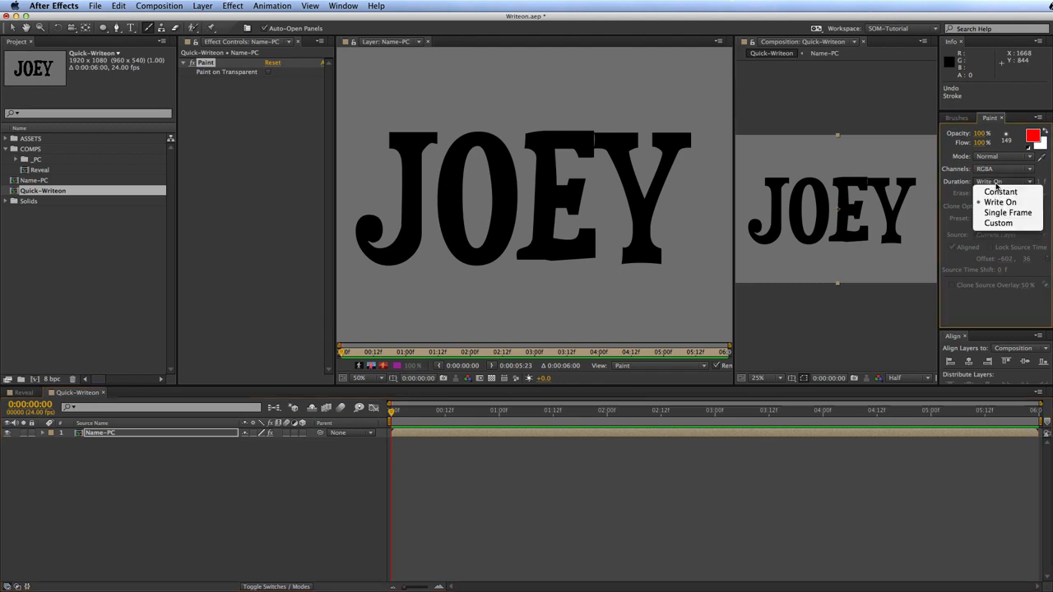
left_click(995, 189)
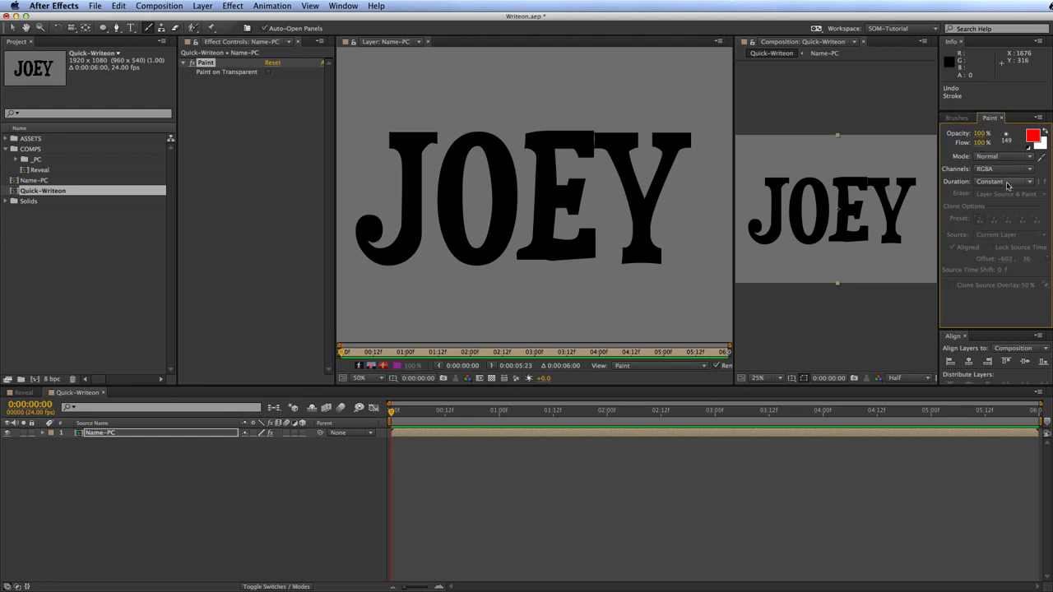
Step: Set the brush hardness to 50% and test strokes over the letter J, undoing them
left_click(956, 118)
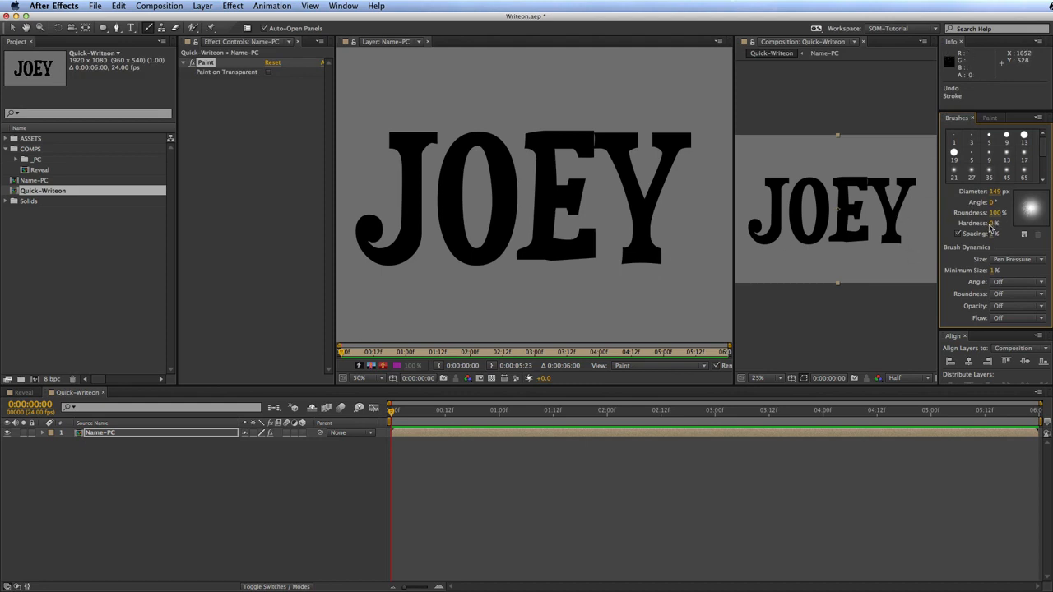
mouse_move(414, 124)
left_mouse_down()
mouse_move(412, 215)
mouse_move(399, 244)
mouse_move(380, 250)
mouse_move(364, 234)
mouse_move(411, 235)
left_mouse_up()
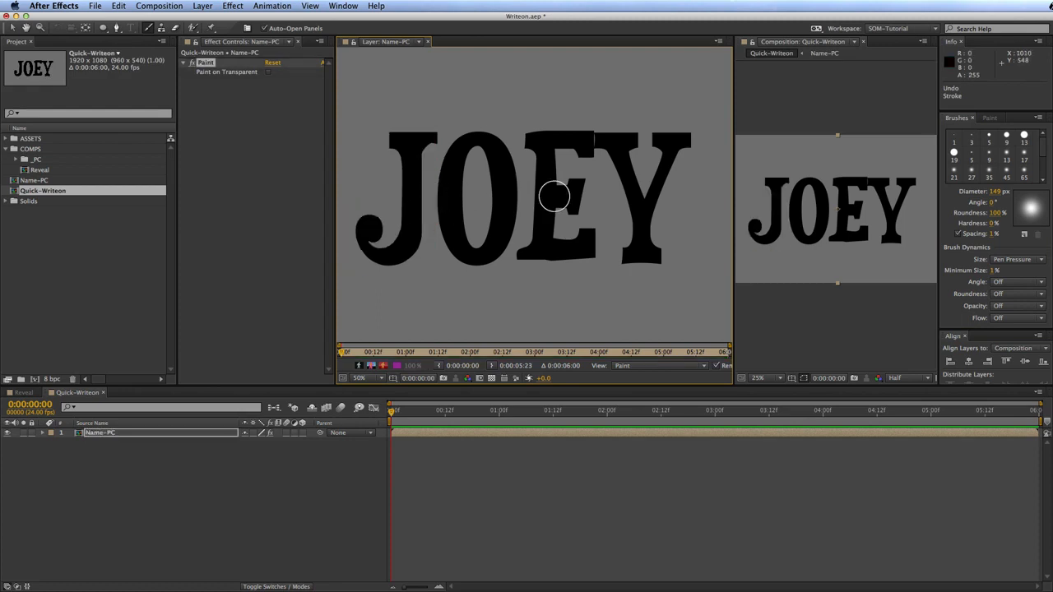
mouse_move(992, 223)
left_mouse_down()
mouse_move(1050, 221)
mouse_move(997, 223)
left_mouse_up()
left_click(995, 222)
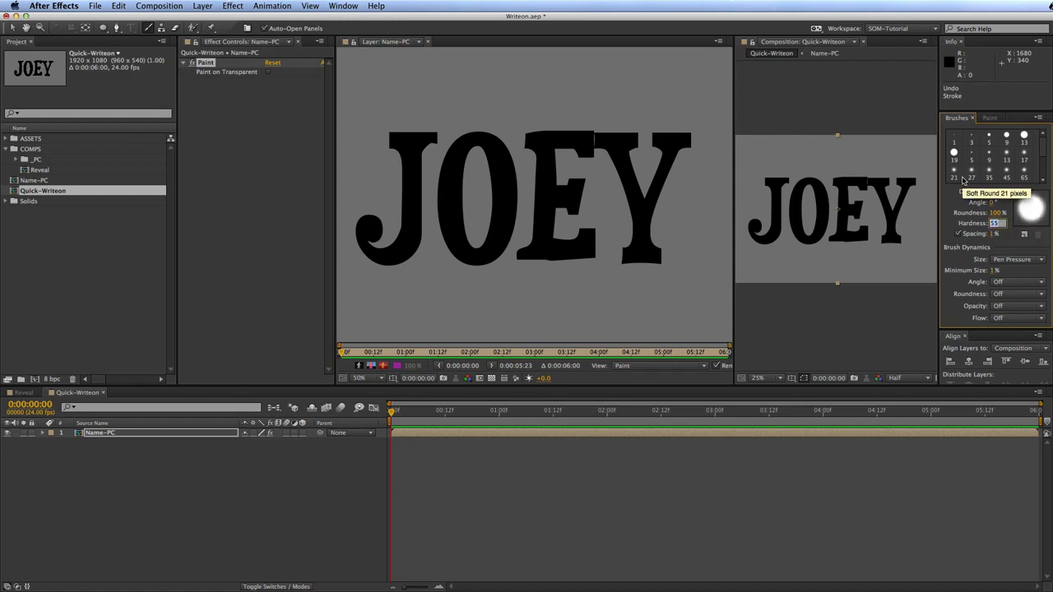
type("50")
key("Return")
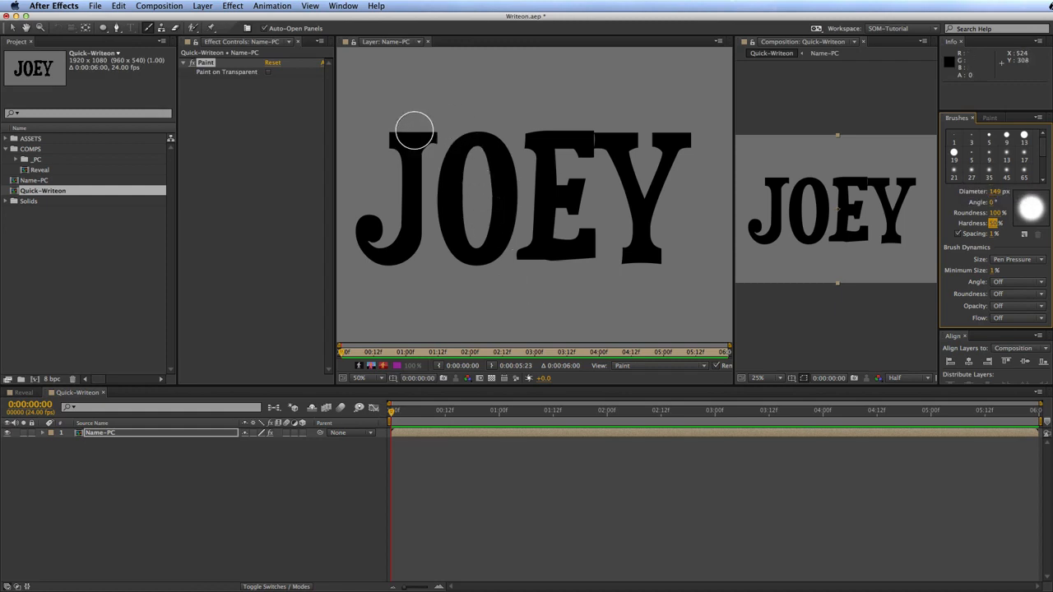
mouse_move(414, 129)
left_mouse_down()
mouse_move(423, 230)
mouse_move(368, 198)
left_mouse_up()
key("super+z")
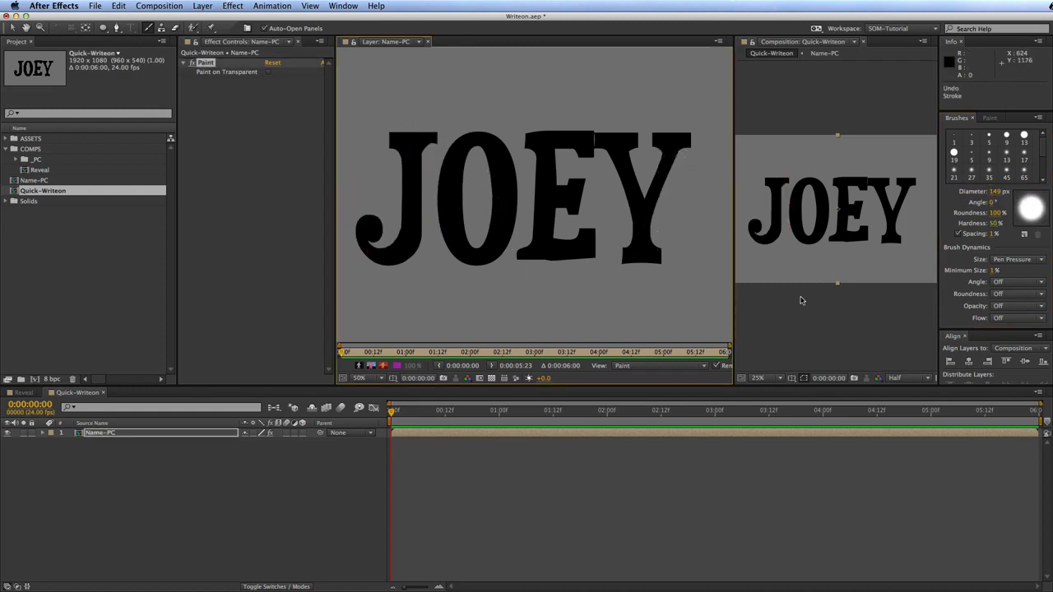
Step: Compare S-shaped test strokes at 50% and 1% brush spacing over the lettering, undoing both and keeping 1%
left_click(992, 234)
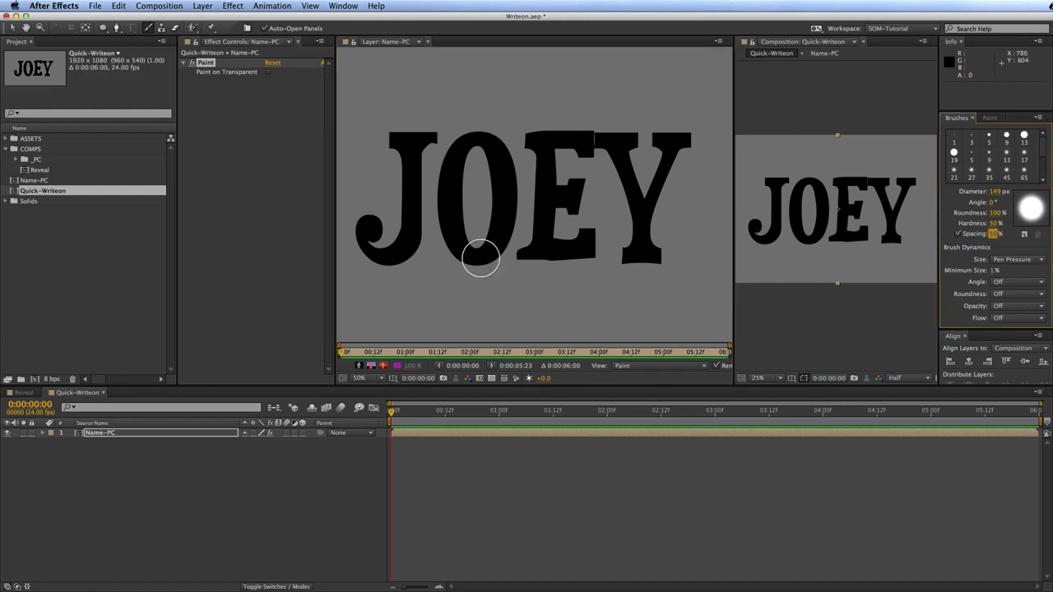
left_click_drag(573, 115, 427, 265)
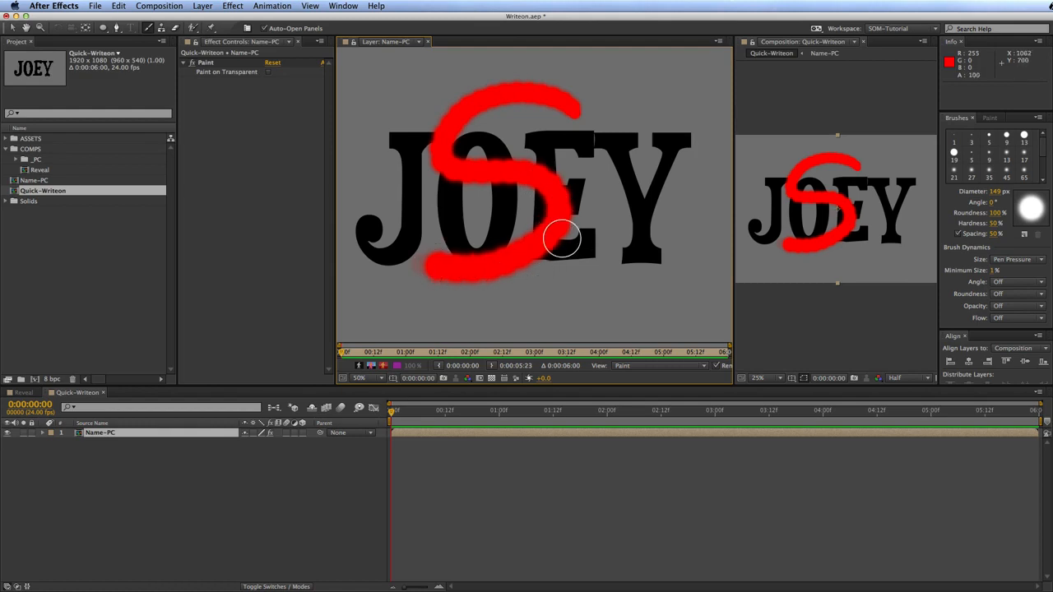
key("super+z")
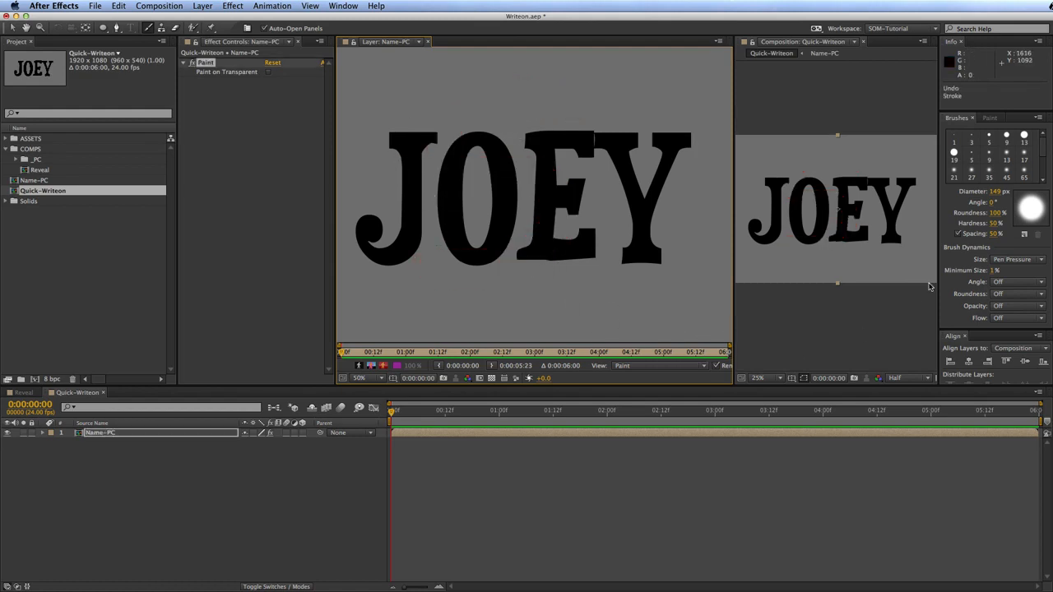
left_click(995, 233)
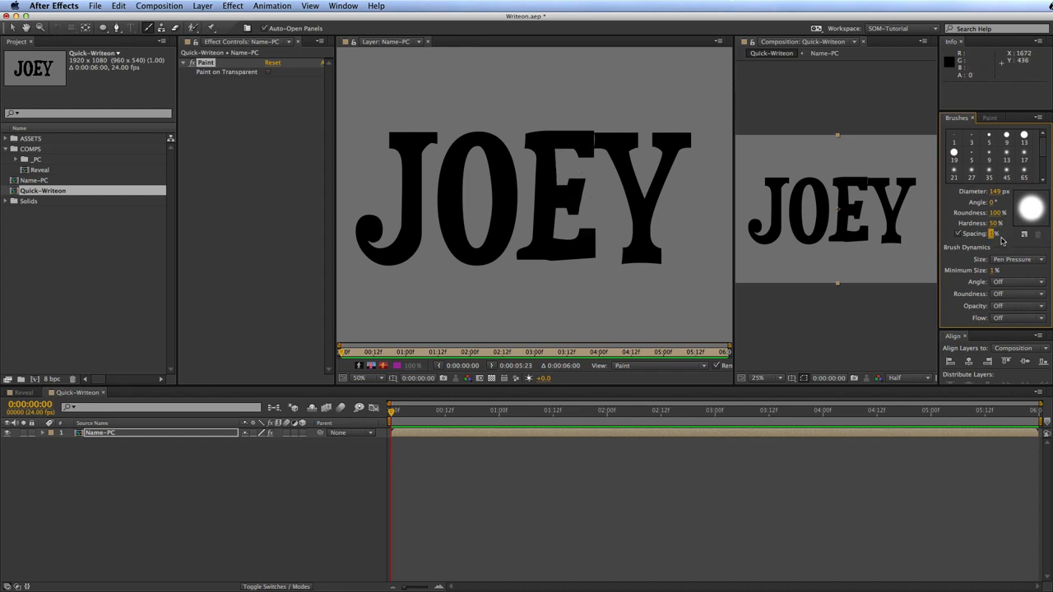
mouse_move(622, 124)
left_mouse_down()
mouse_move(514, 84)
mouse_move(491, 263)
mouse_move(390, 193)
left_mouse_up()
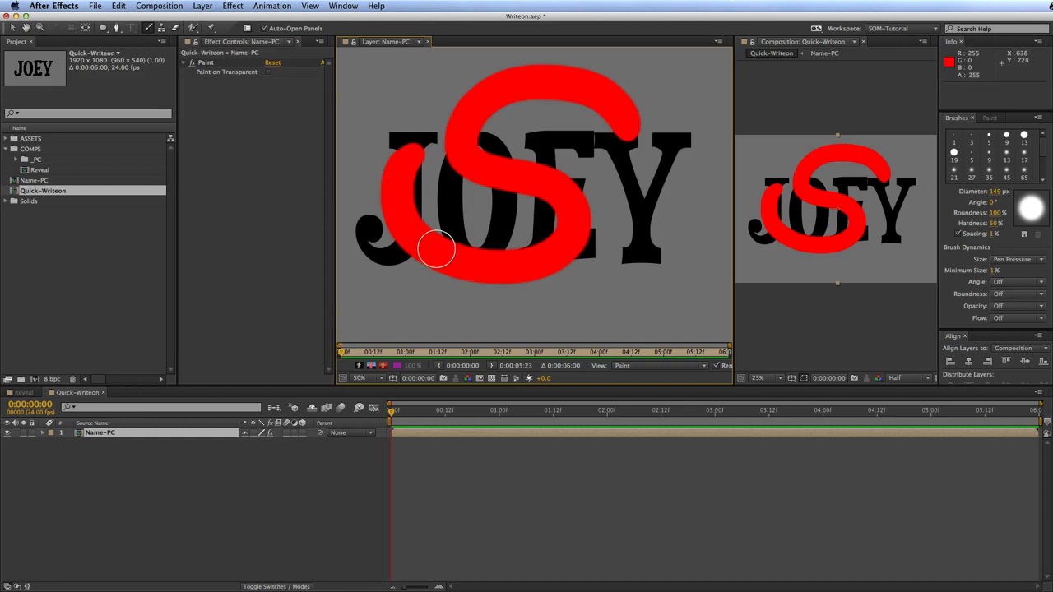
key("super+z")
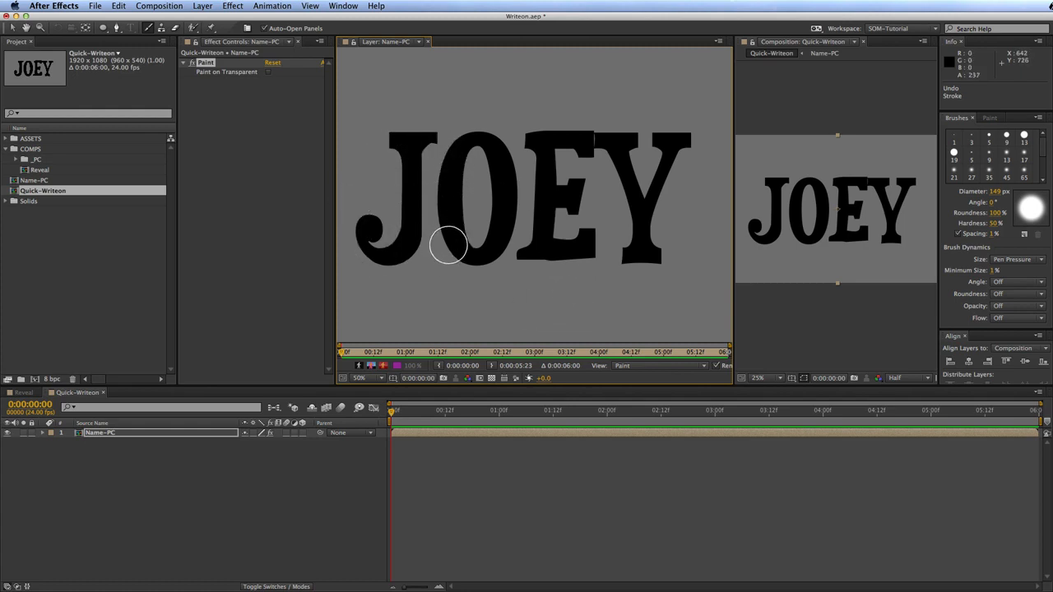
Step: Try two ways of covering the letter Y with separate red strokes, undoing each attempt
left_click_drag(609, 131, 632, 202)
mouse_move(683, 115)
left_mouse_down()
mouse_move(636, 238)
mouse_move(641, 281)
left_mouse_up()
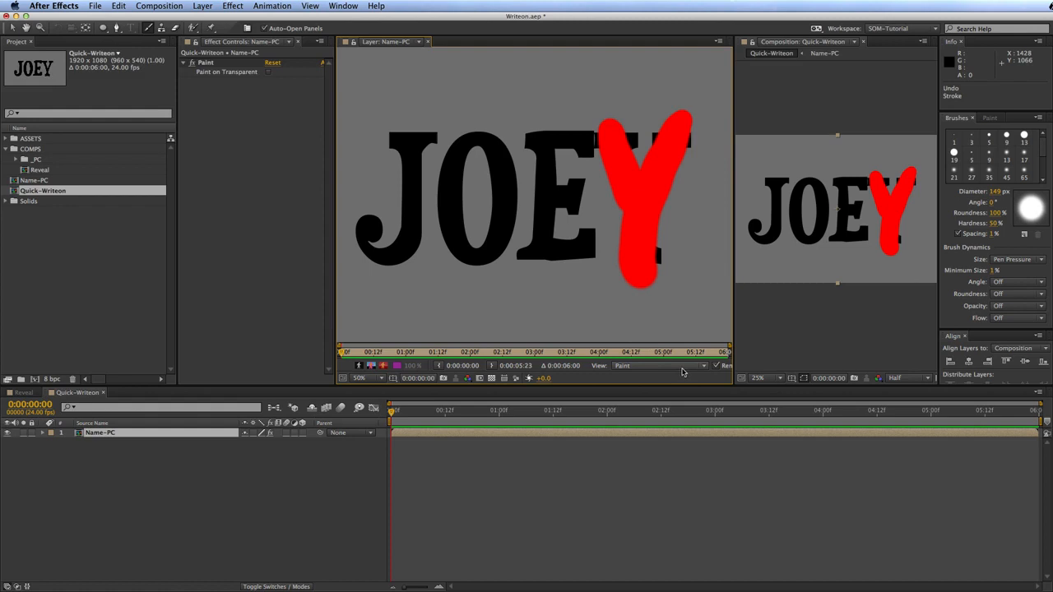
key("ctrl+z")
key("ctrl+z")
mouse_move(607, 124)
left_mouse_down()
mouse_move(640, 210)
mouse_move(687, 111)
left_mouse_up()
left_click_drag(646, 223, 641, 282)
key("ctrl+z")
key("ctrl+z")
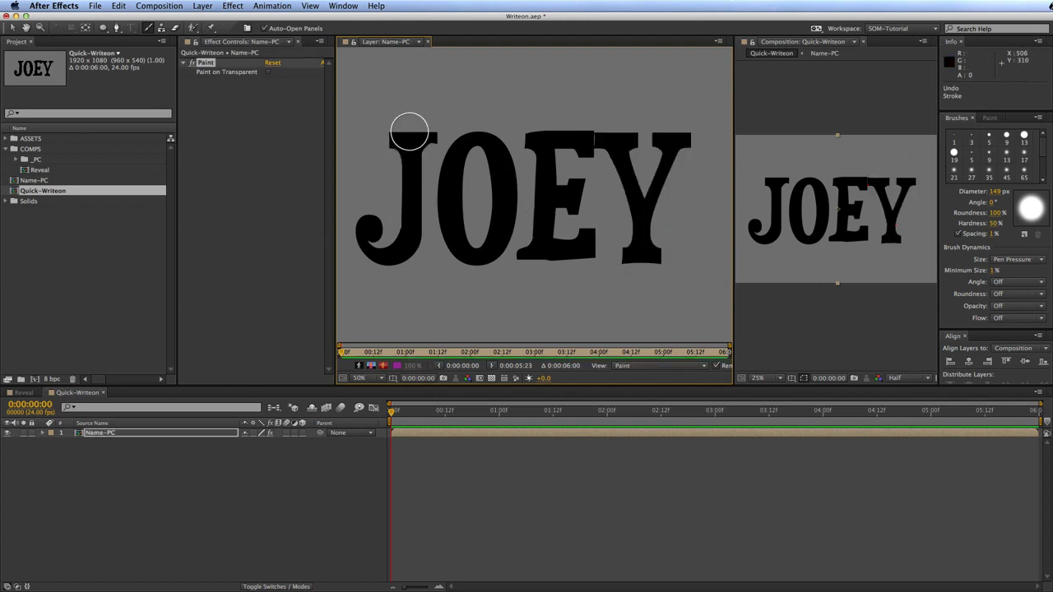
Step: Cover the letters J and O completely with red brush strokes following their shapes, undoing and repainting the first attempt at each
mouse_move(409, 127)
left_mouse_down()
mouse_move(408, 241)
mouse_move(372, 256)
mouse_move(359, 214)
left_mouse_up()
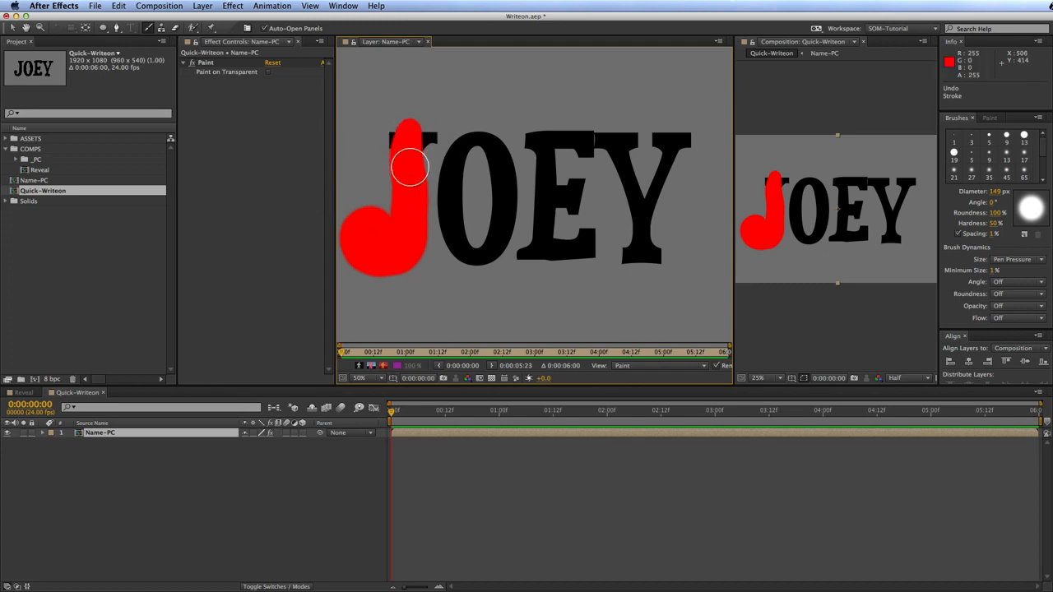
key("super+z")
mouse_move(384, 137)
left_mouse_down()
mouse_move(430, 138)
mouse_move(410, 145)
mouse_move(405, 161)
mouse_move(408, 241)
mouse_move(376, 256)
mouse_move(370, 230)
left_mouse_up()
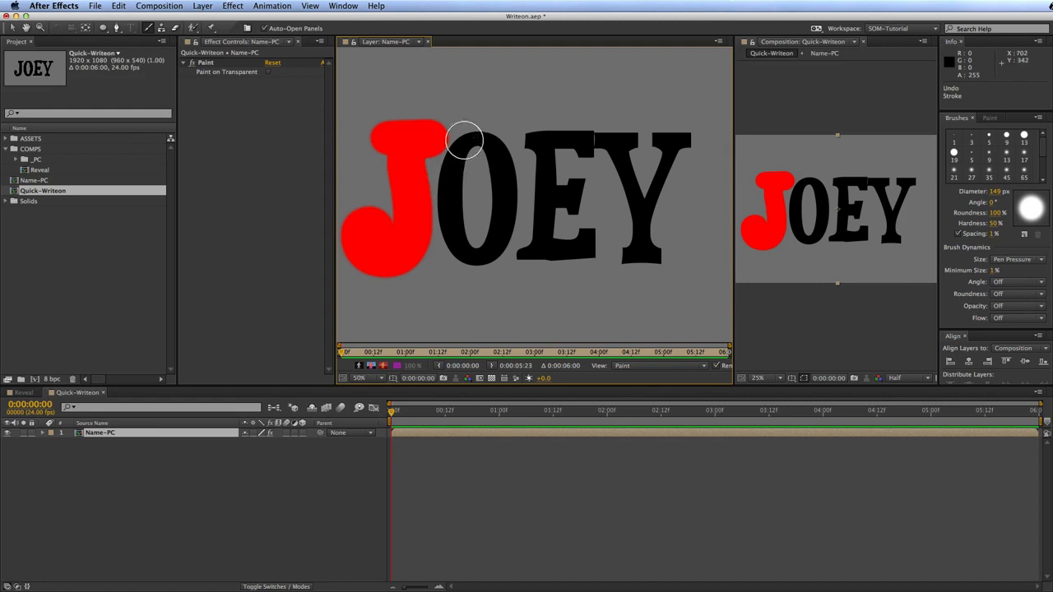
mouse_move(475, 141)
left_mouse_down()
mouse_move(451, 179)
mouse_move(450, 221)
mouse_move(467, 253)
mouse_move(496, 232)
mouse_move(500, 195)
mouse_move(477, 146)
left_mouse_up()
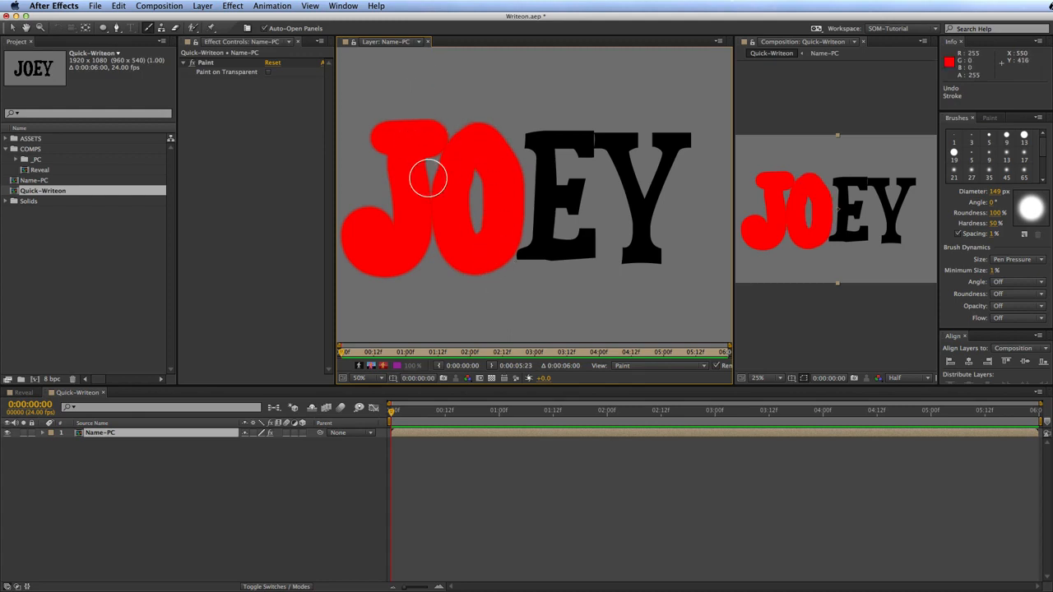
key("super+z")
mouse_move(474, 141)
left_mouse_down()
mouse_move(452, 189)
mouse_move(453, 231)
mouse_move(477, 255)
mouse_move(499, 204)
mouse_move(494, 151)
mouse_move(477, 139)
left_mouse_up()
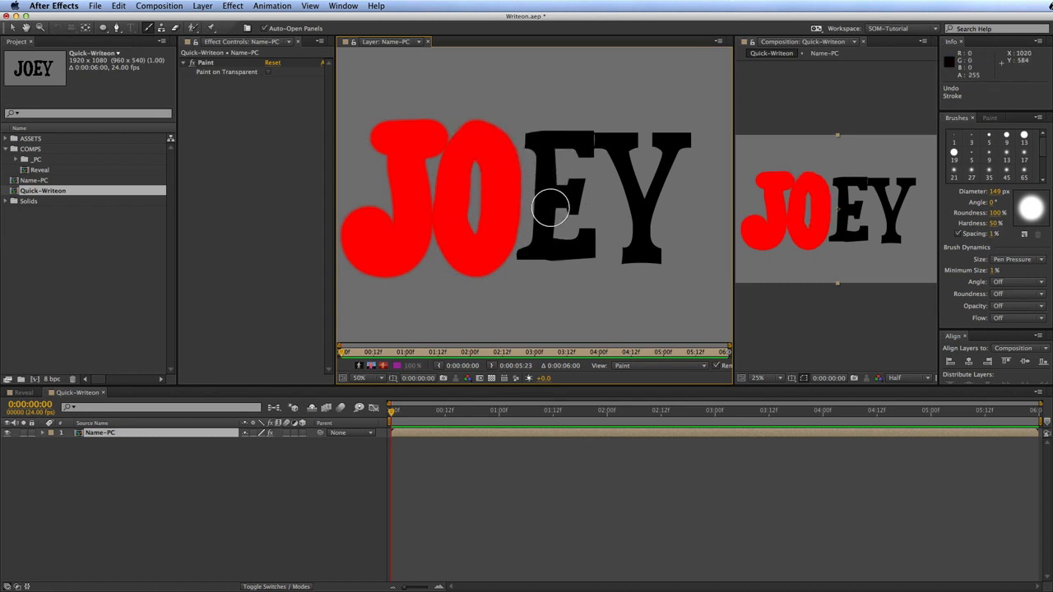
Step: Cover the letters E and Y with red brush strokes, painting each letter part by part in writing order
mouse_move(529, 137)
left_mouse_down()
mouse_move(542, 159)
mouse_move(542, 233)
mouse_move(525, 261)
mouse_move(543, 139)
mouse_move(583, 136)
mouse_move(578, 157)
left_mouse_up()
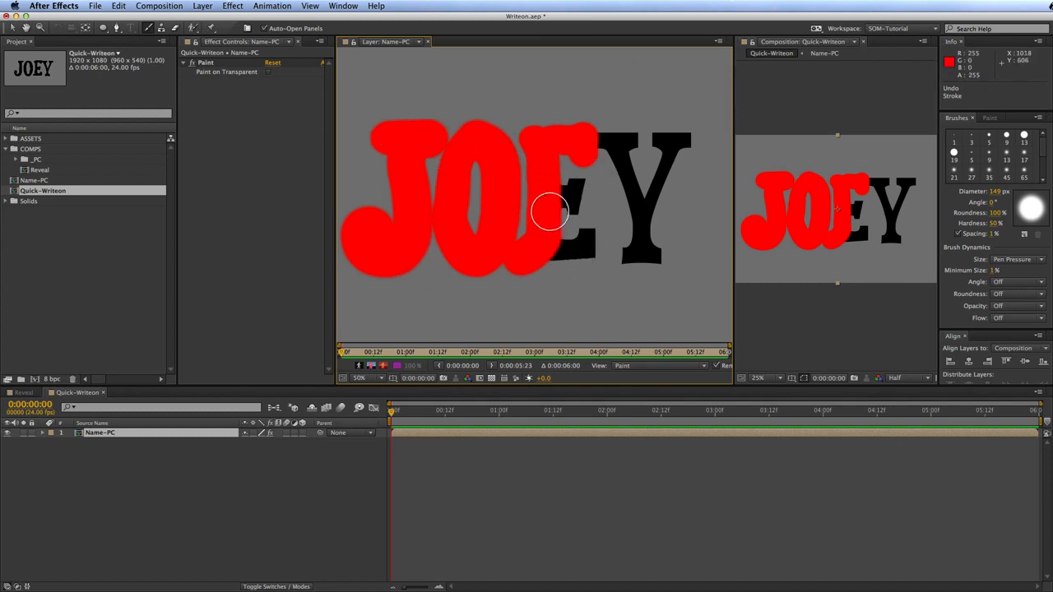
mouse_move(547, 195)
left_mouse_down()
mouse_move(575, 185)
mouse_move(565, 206)
mouse_move(578, 208)
mouse_move(541, 250)
mouse_move(581, 249)
mouse_move(586, 236)
mouse_move(592, 261)
left_mouse_up()
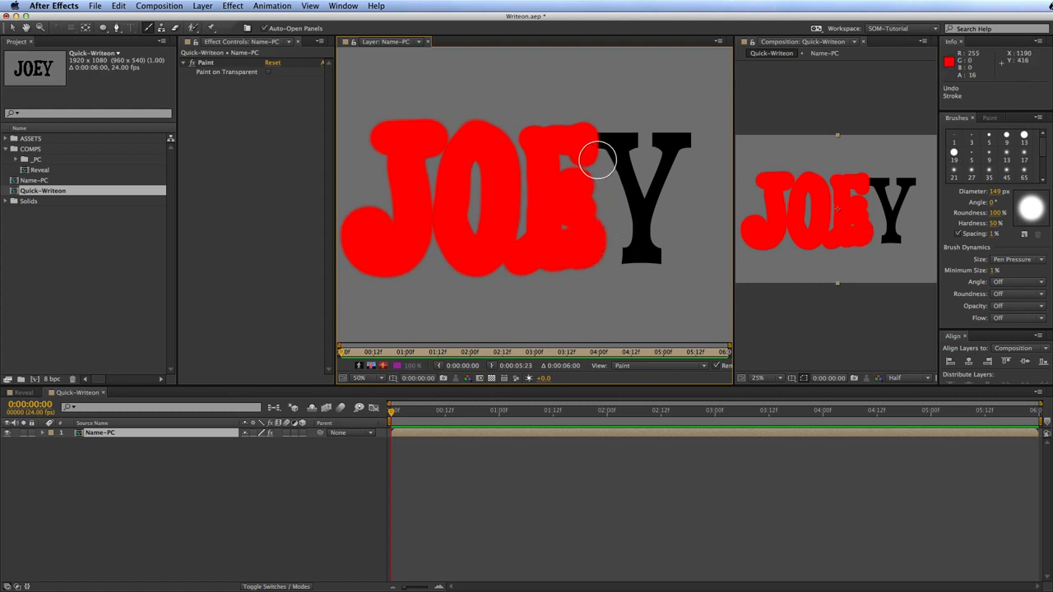
mouse_move(595, 137)
left_mouse_down()
mouse_move(588, 140)
mouse_move(627, 140)
mouse_move(616, 159)
mouse_move(629, 206)
left_mouse_up()
mouse_move(703, 134)
left_mouse_down()
mouse_move(660, 139)
mouse_move(669, 145)
mouse_move(665, 170)
mouse_move(630, 258)
mouse_move(687, 261)
left_mouse_up()
Step: Close the Name-PC layer view, enlarge the composition view to 50%, and switch to the Selection tool
left_click(161, 531)
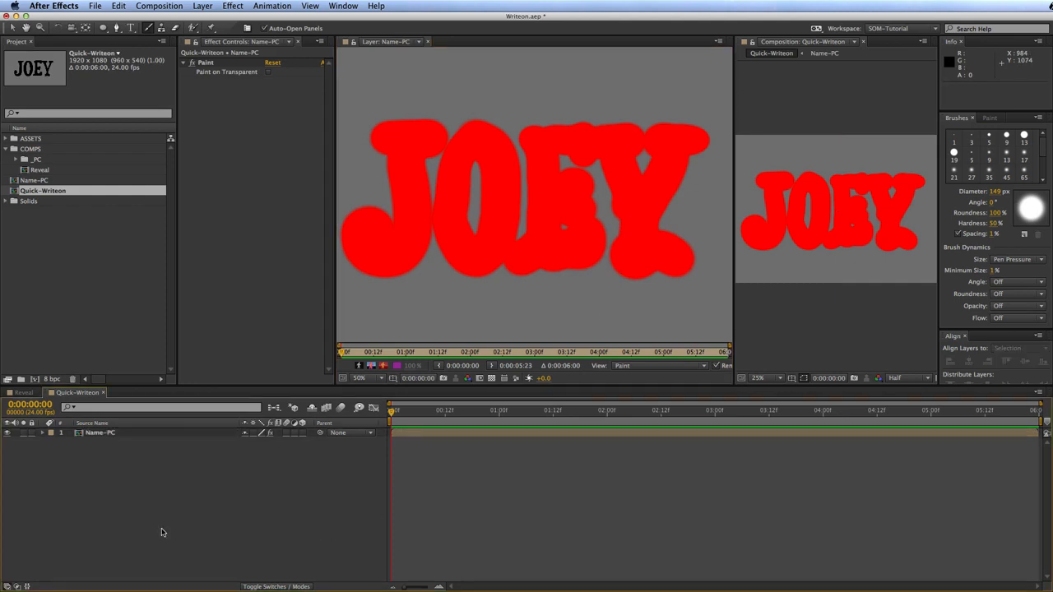
left_click(121, 434)
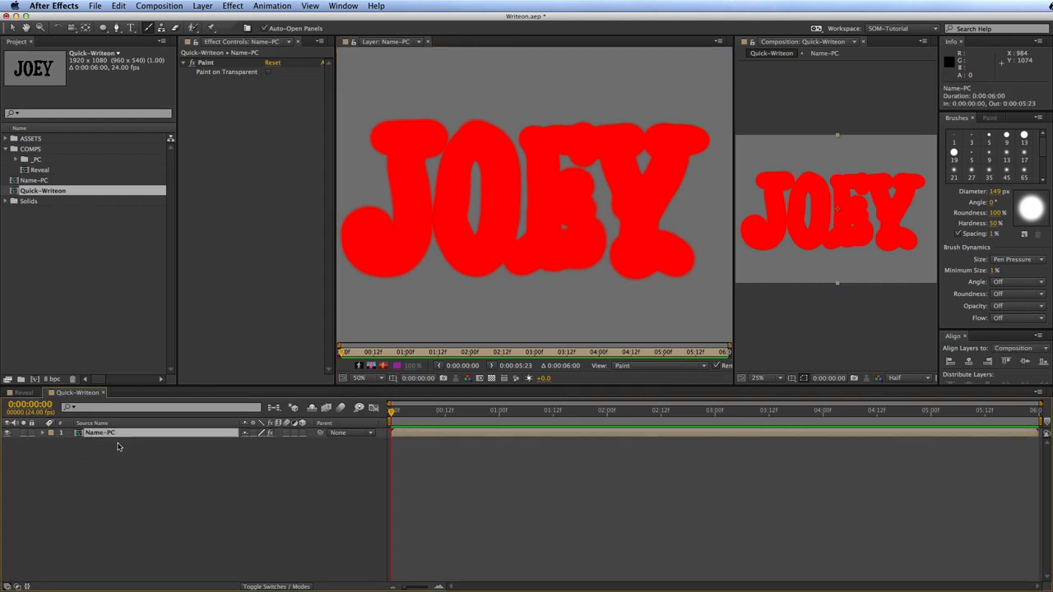
left_click(426, 42)
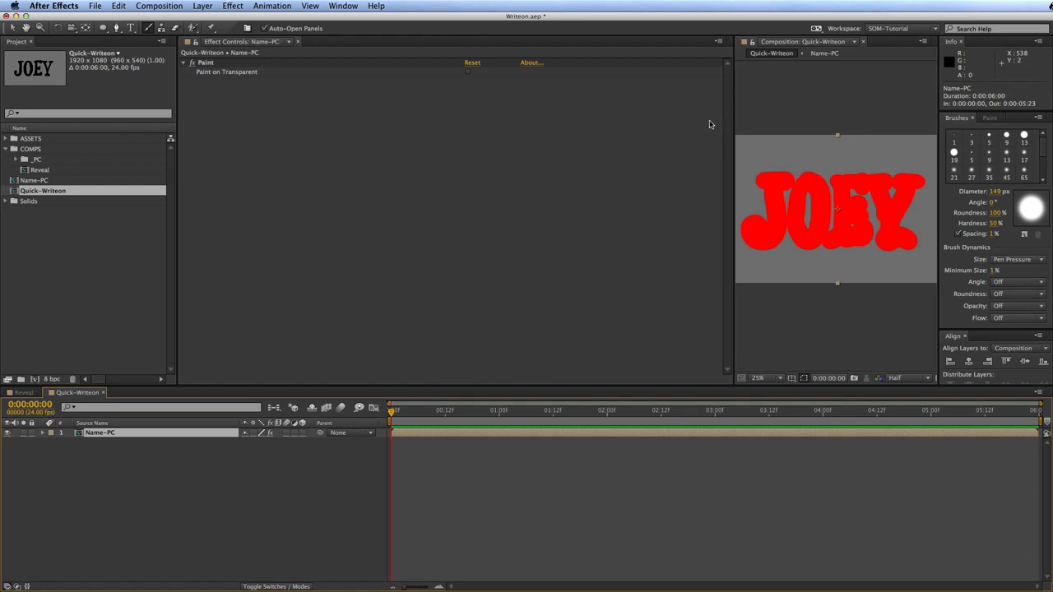
left_click_drag(733, 81, 359, 82)
key("period")
left_click_drag(603, 194, 601, 213)
key("v")
Step: Reveal the Paint effect on the Name-PC layer in the timeline and expand it to list its brush strokes
left_click(176, 470)
left_click(132, 434)
key("e")
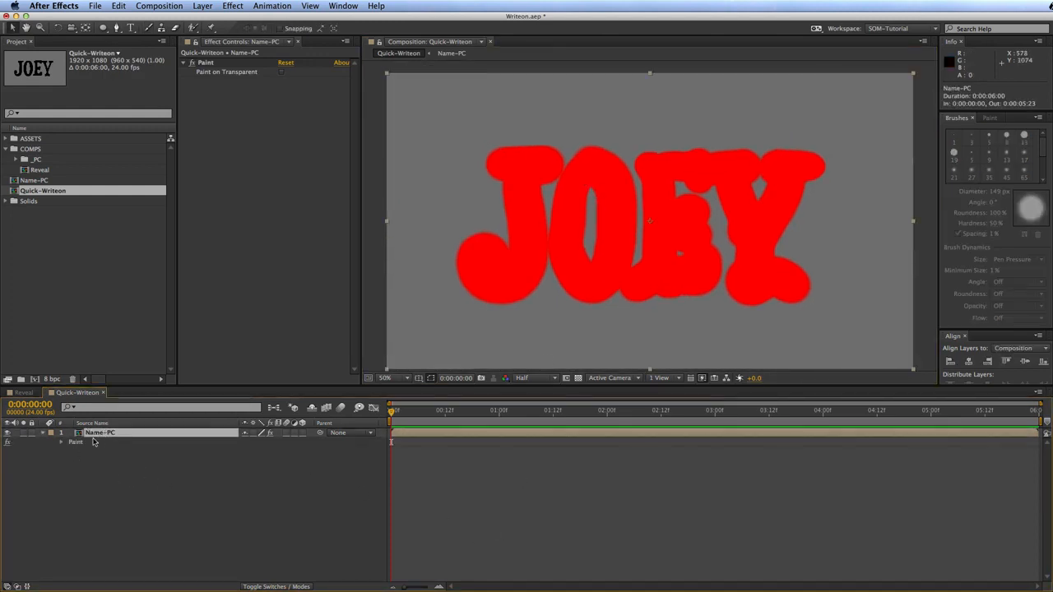
left_click(75, 445)
left_click(61, 444)
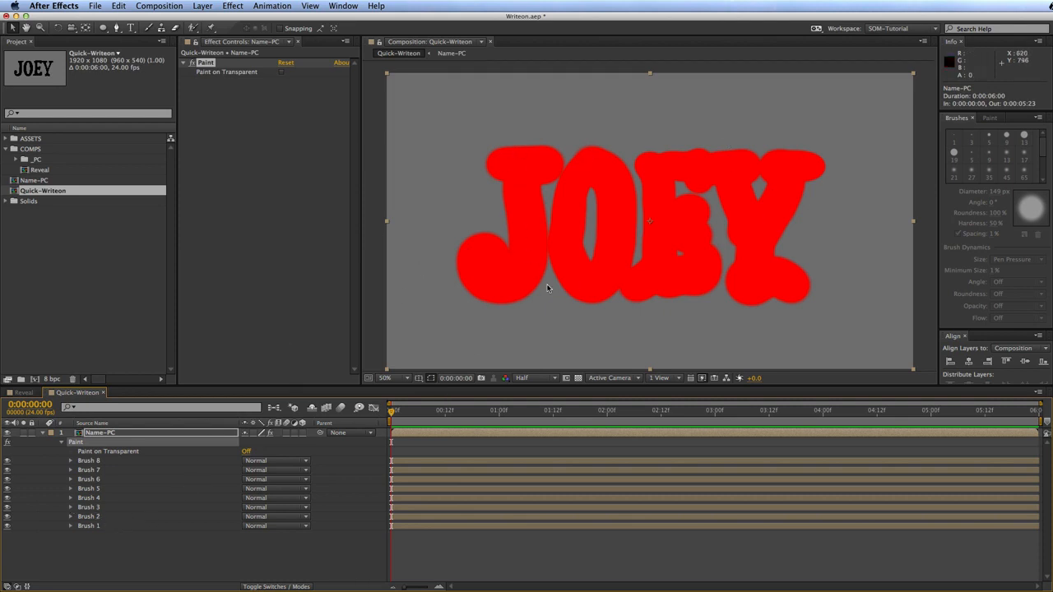
Step: Set the End value in Brush 1's Stroke Options to 0%, and collapse the brush again
left_click(70, 526)
left_click(80, 545)
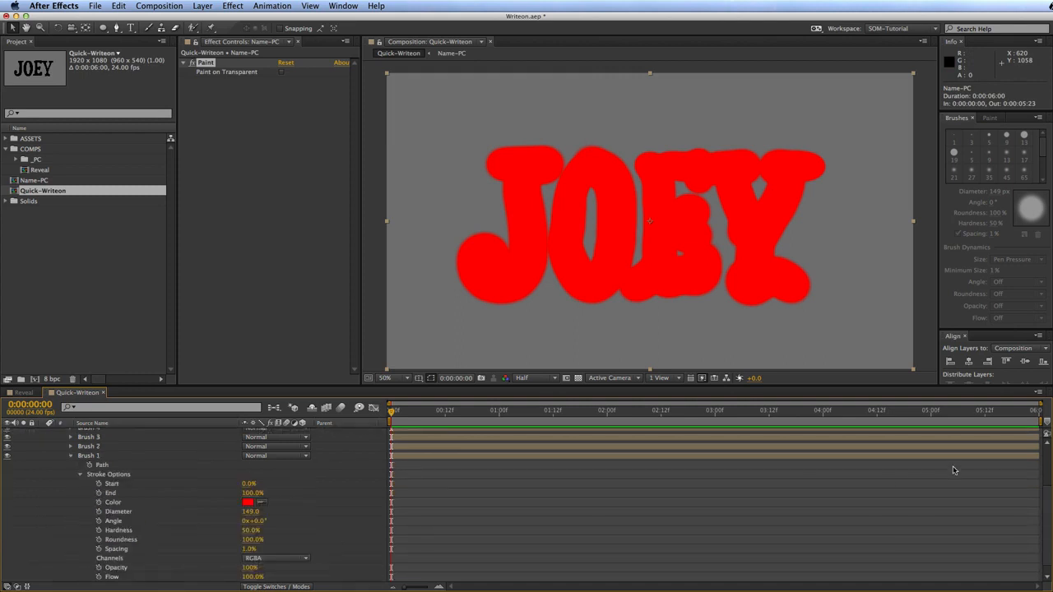
scroll(1049, 533, "down", 1)
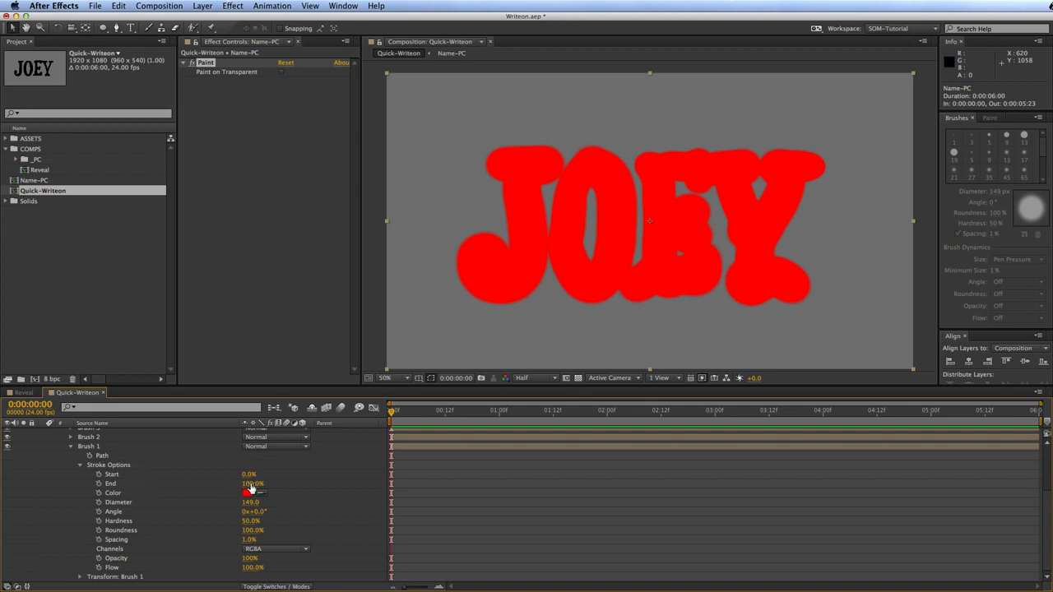
left_click_drag(251, 483, 184, 485)
mouse_move(248, 483)
left_mouse_down()
mouse_move(724, 407)
mouse_move(505, 431)
mouse_move(64, 507)
left_mouse_up()
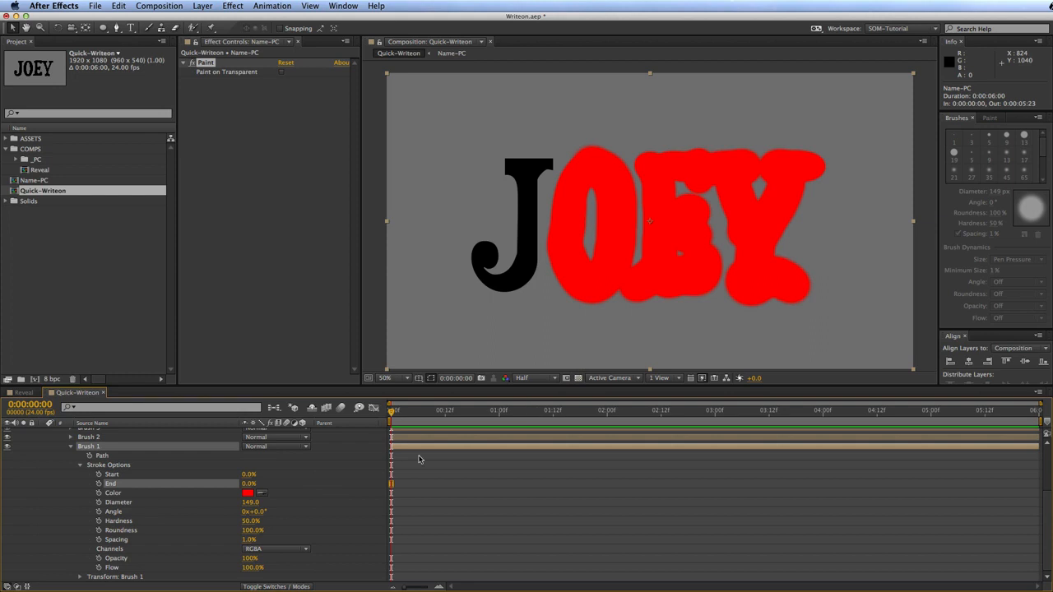
left_click(70, 447)
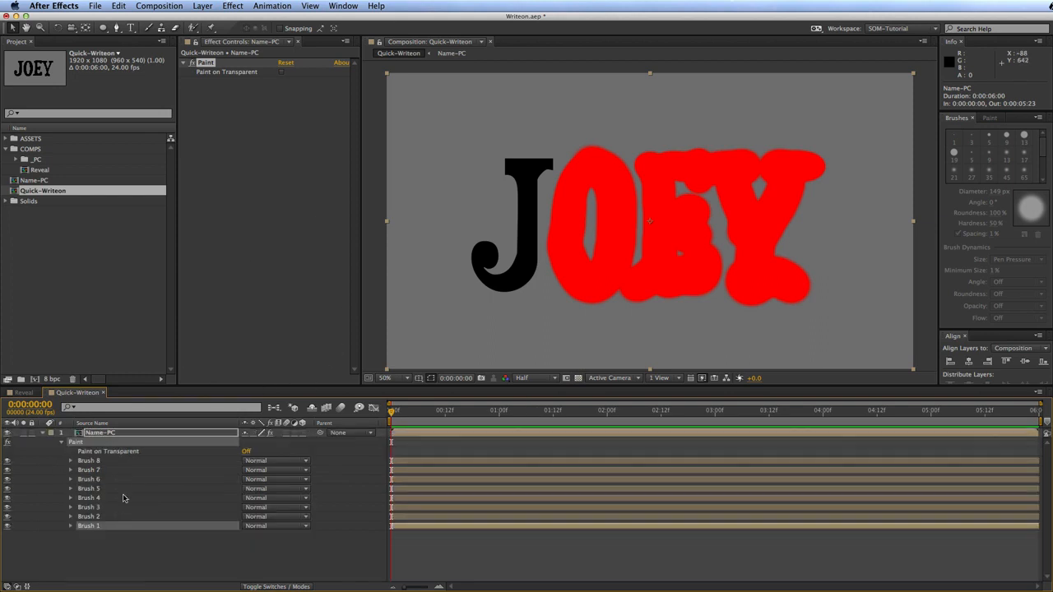
left_click(118, 553)
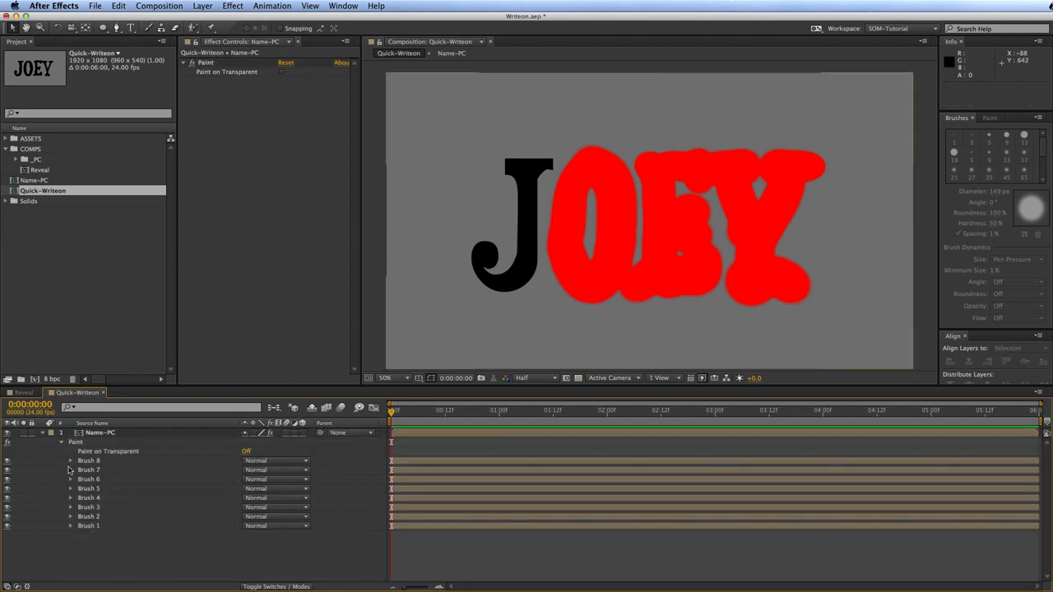
Step: Filter the timeline properties by "end" to isolate the End property of every brush stroke
left_click(95, 407)
type("end")
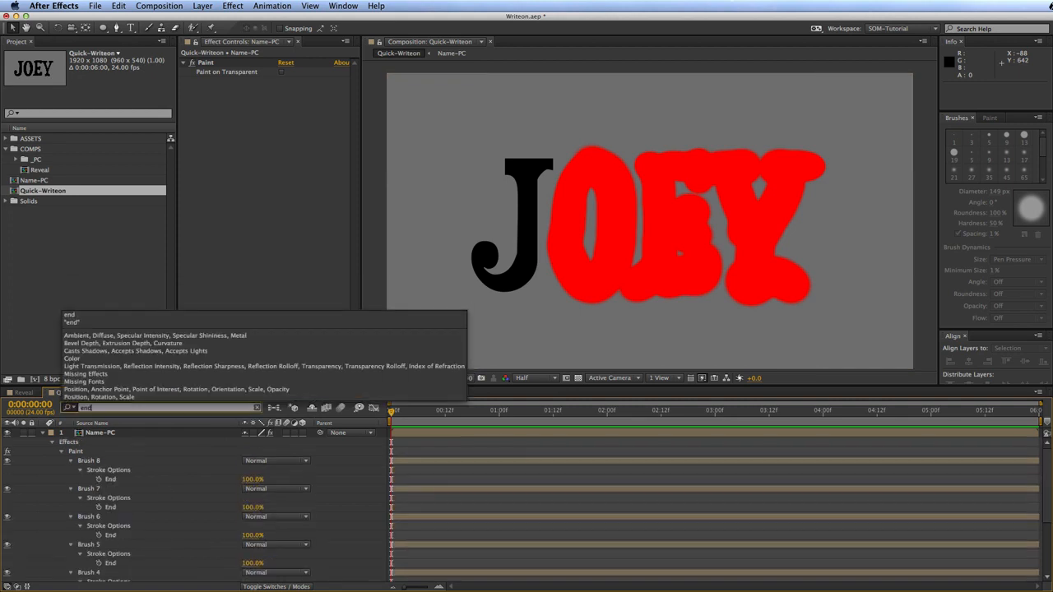
key("Return")
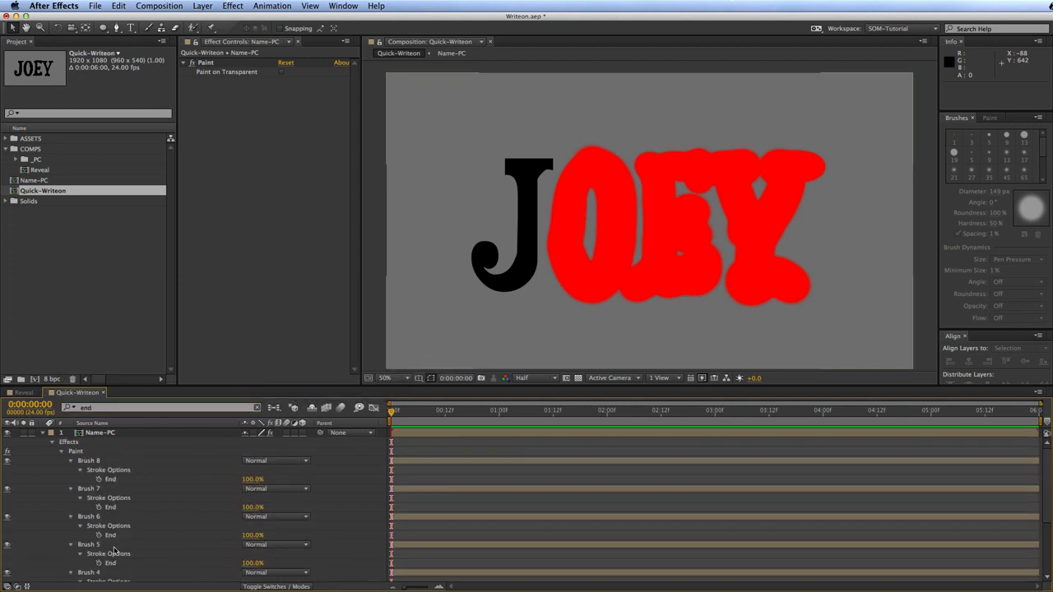
scroll(194, 515, "down", 5)
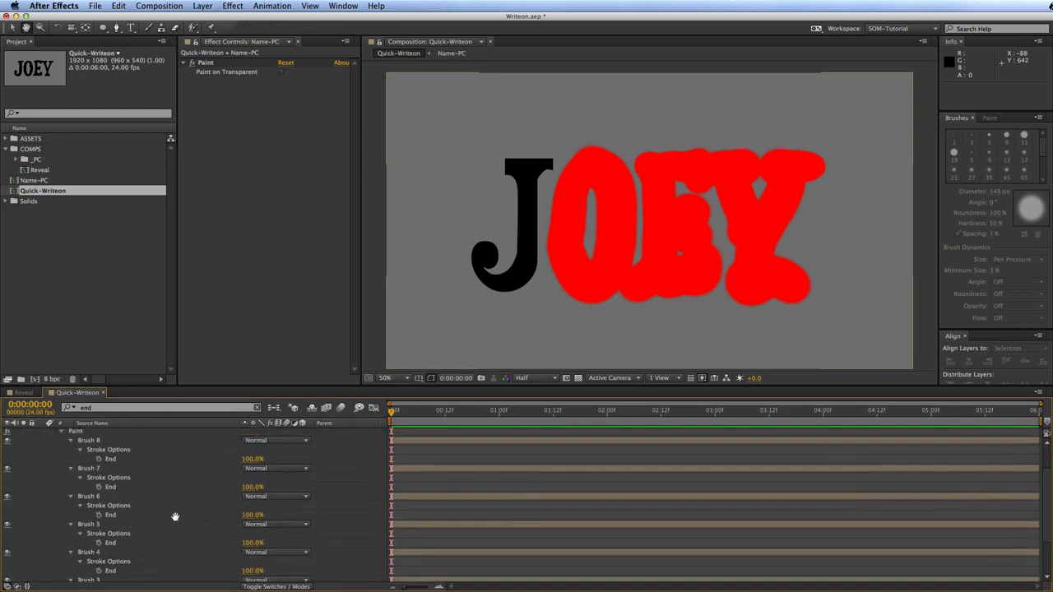
scroll(169, 535, "up", 5)
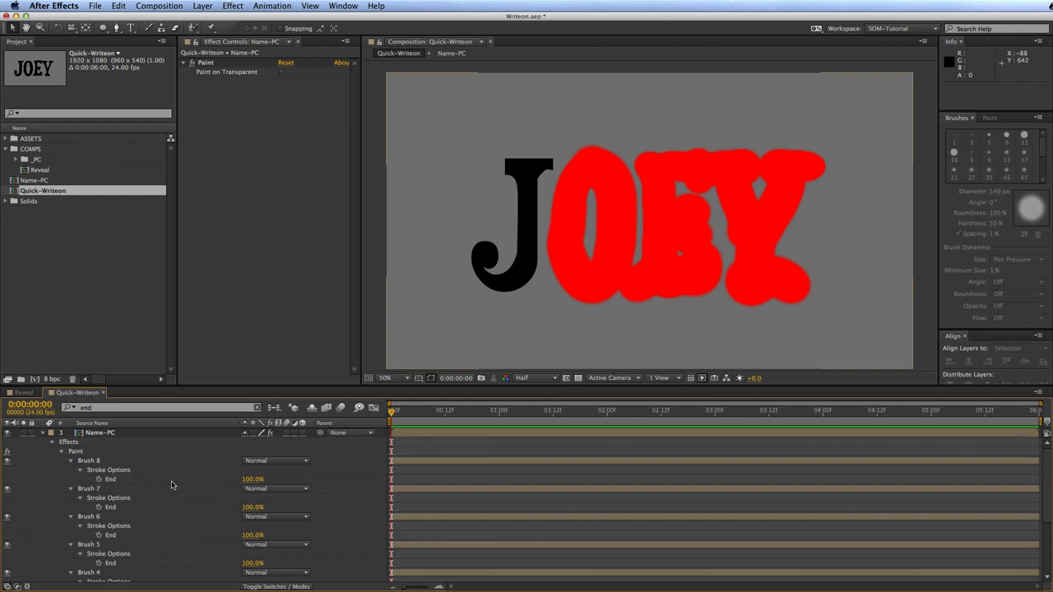
Step: Enable keyframing on the End property of all eight brush strokes at frame 0
key("space")
mouse_move(190, 531)
left_mouse_down()
mouse_move(198, 399)
mouse_move(190, 507)
mouse_move(202, 430)
mouse_move(211, 545)
left_mouse_up()
left_click_drag(98, 480, 99, 564)
scroll(203, 578, "down", 3)
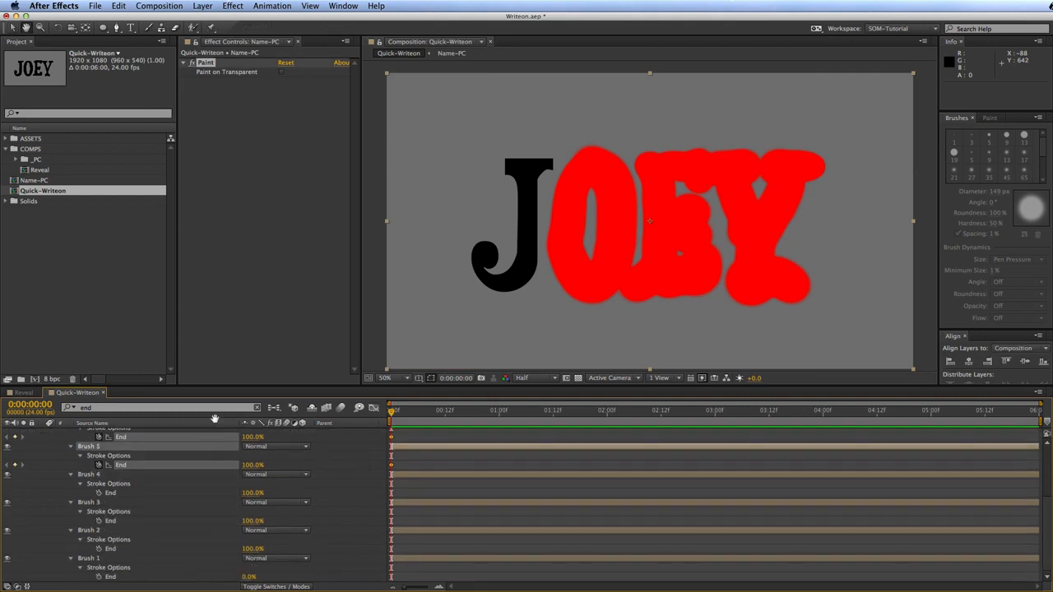
left_click_drag(98, 493, 97, 574)
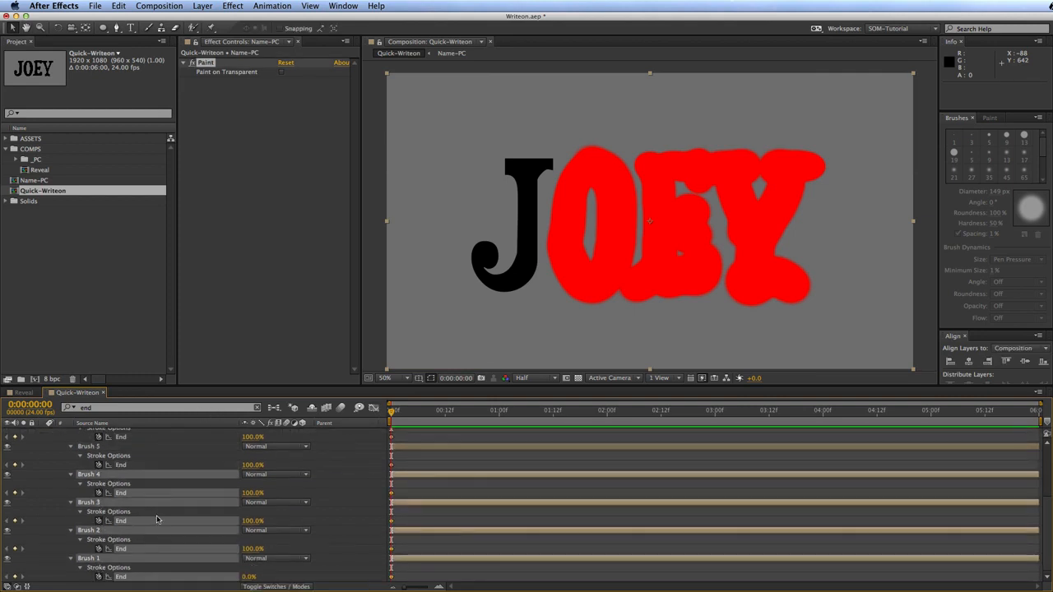
Step: Set the End keyframes of Brushes 1 through 8 to 0% at frame 0
left_click(253, 549)
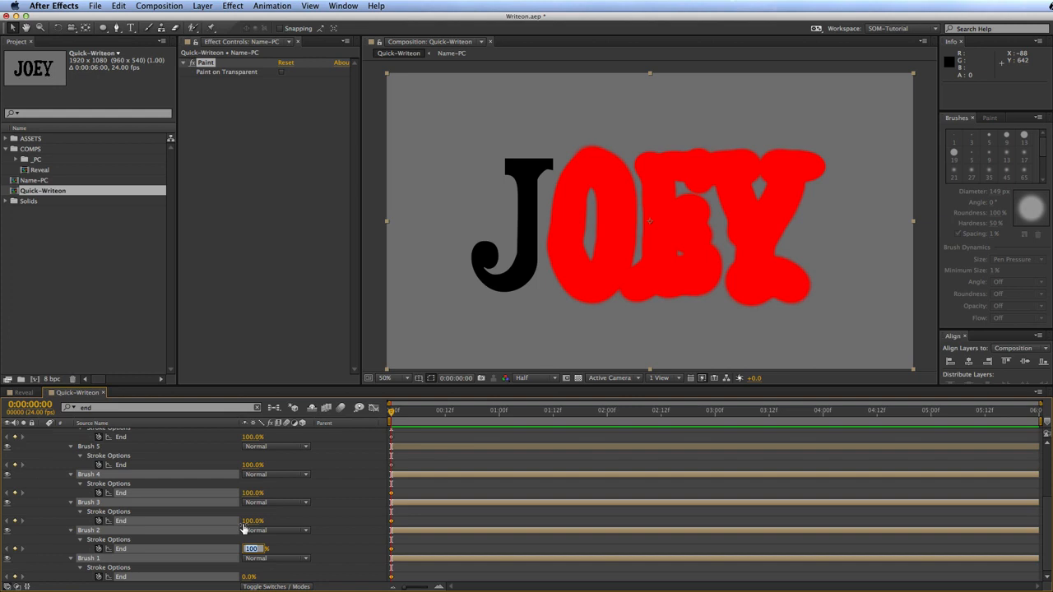
type("0")
key("Return")
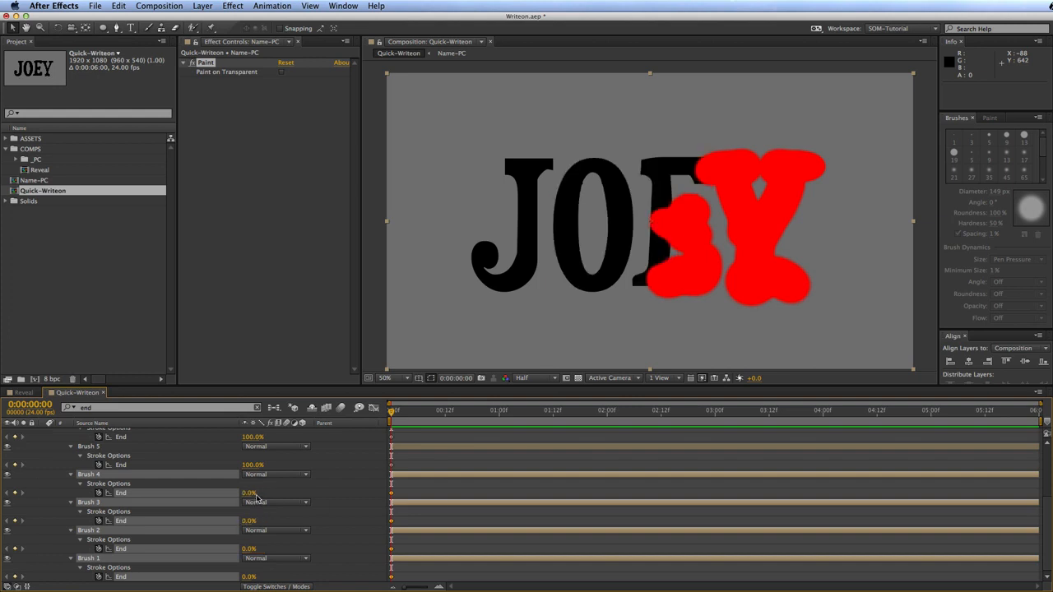
left_click(252, 465)
type("0")
key("Return")
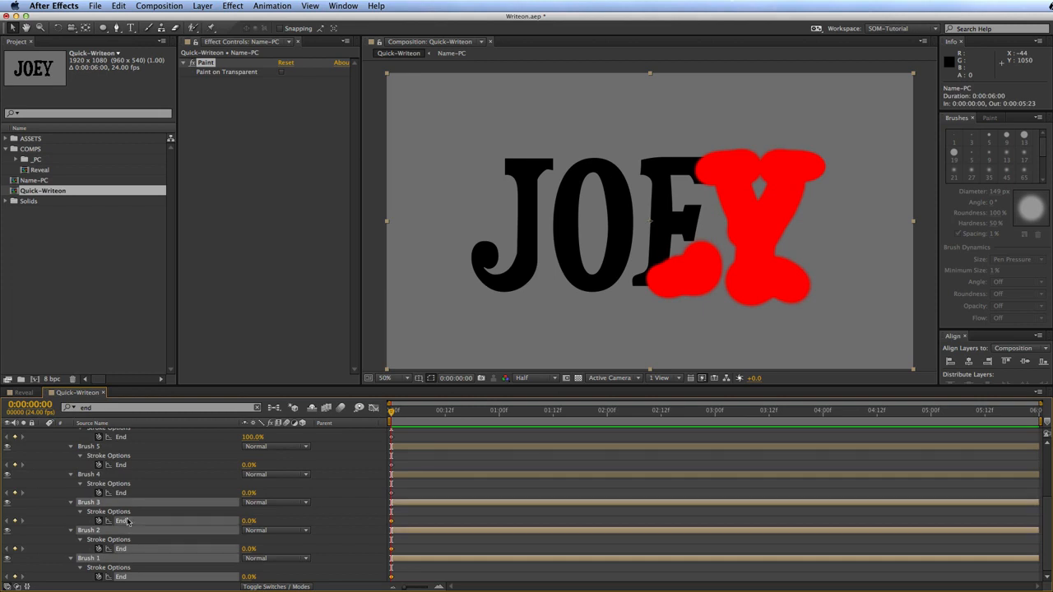
scroll(333, 468, "up", 4)
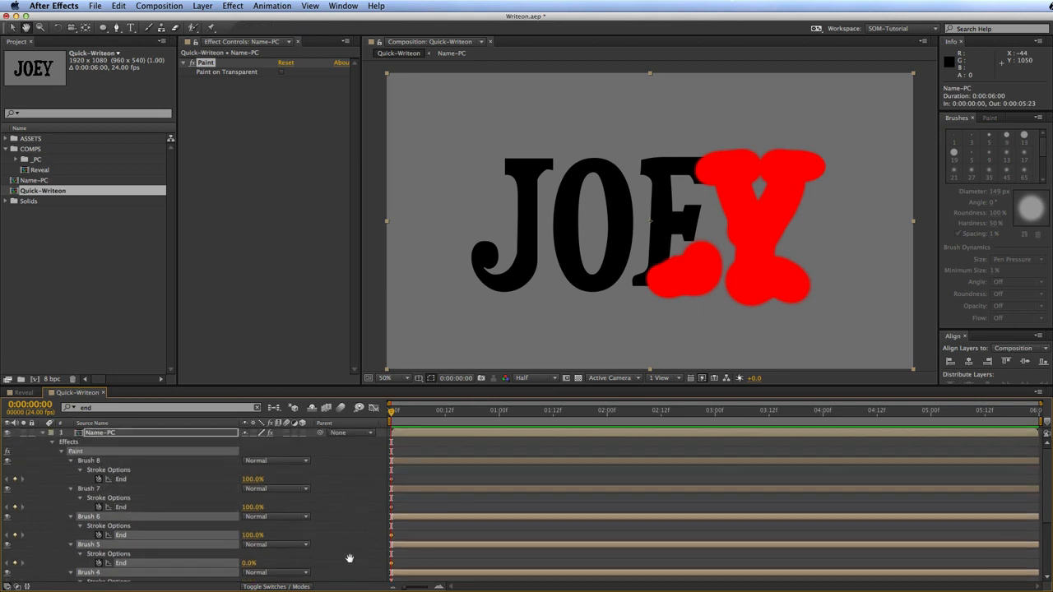
left_click(256, 479)
type("0")
key("Return")
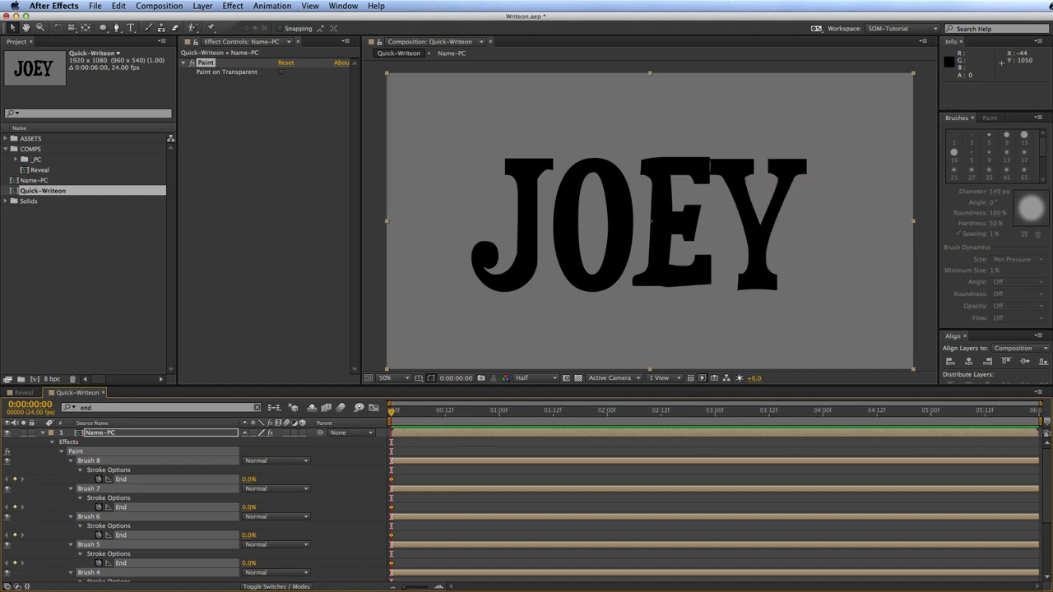
Step: Advance six frames to 0:00:00:06 and raise the End value of all eight brushes to 100%
key("Page_Down")
key("Page_Down")
key("Page_Down")
key("Page_Down")
key("Page_Down")
key("Page_Down")
left_click_drag(249, 479, 588, 476)
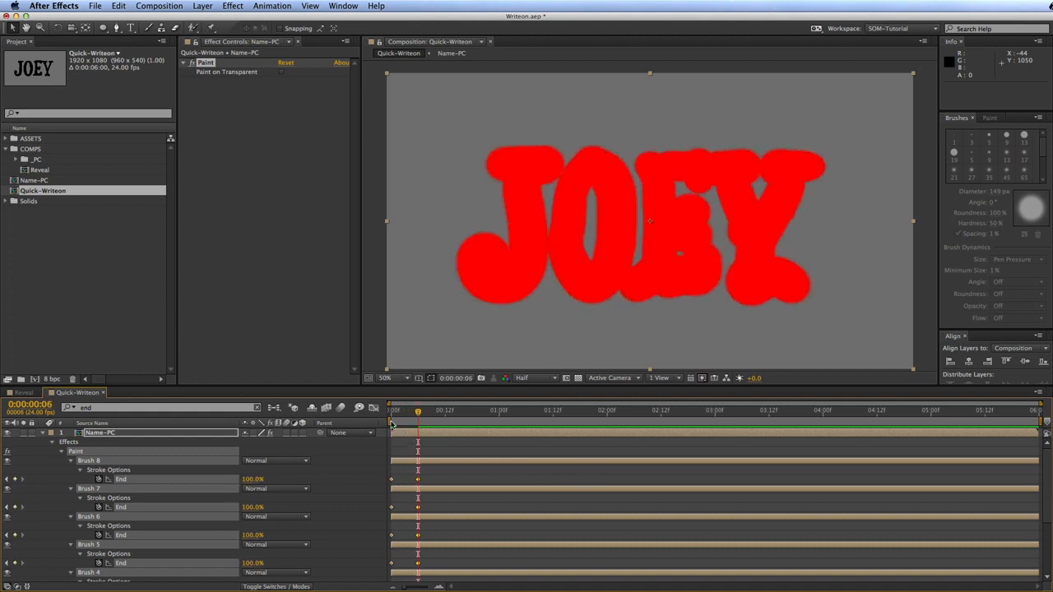
Step: Show only the keyframed properties of the Name-PC layer and enlarge the timeline until all eight brushes fit
key("u")
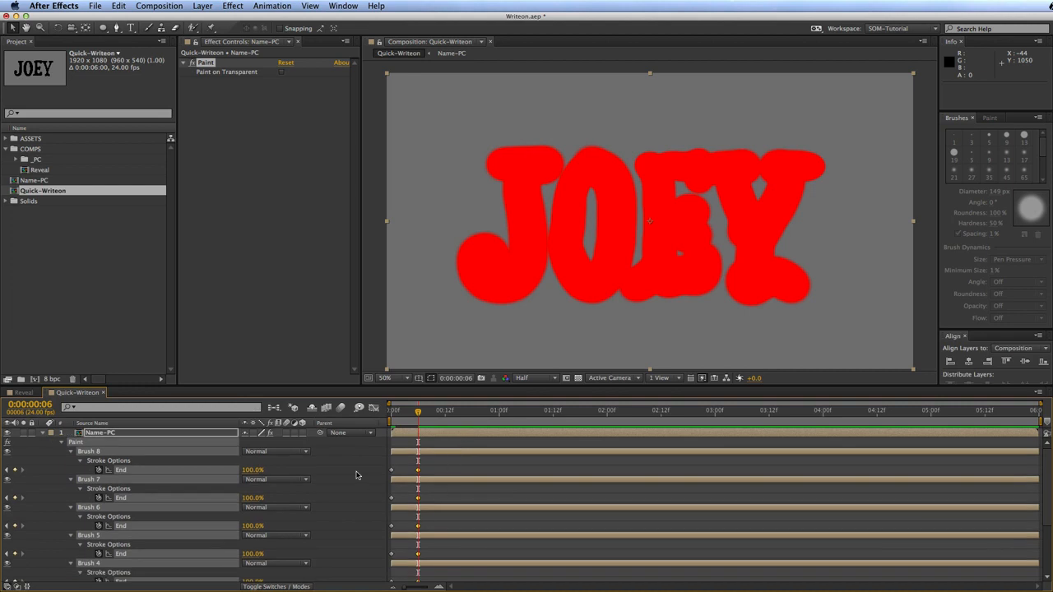
key("u")
left_click(349, 509)
left_click(194, 433)
key("u")
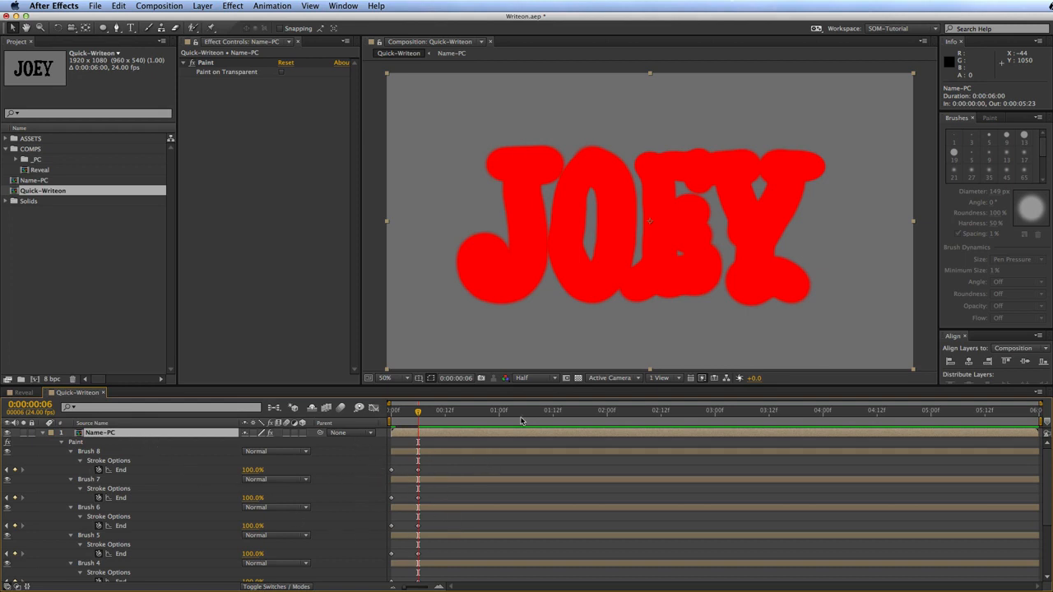
mouse_move(537, 386)
left_mouse_down()
mouse_move(515, 260)
mouse_move(515, 273)
left_mouse_up()
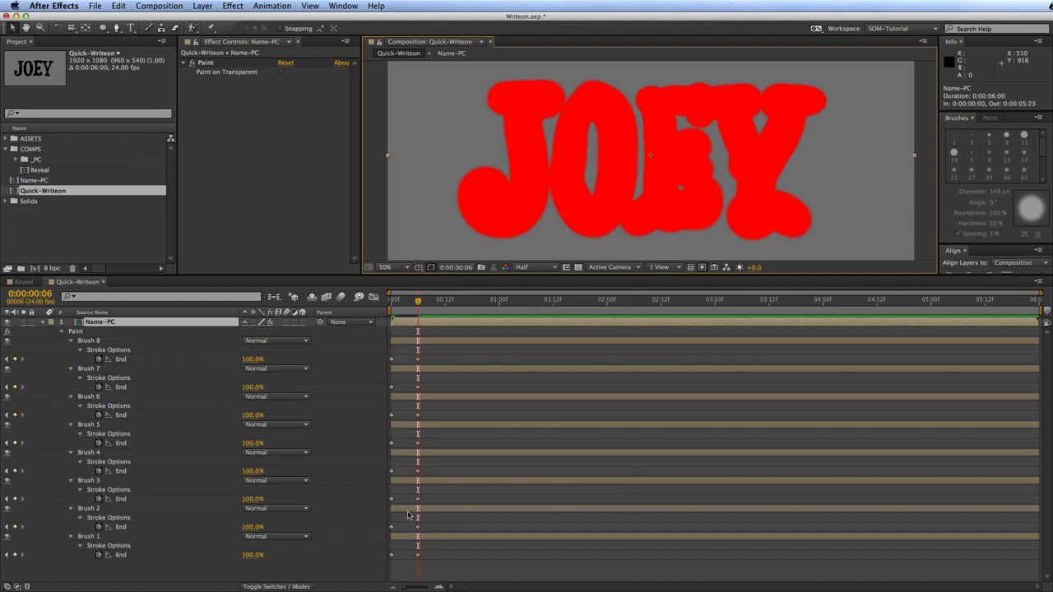
Step: Stagger the bars of Brushes 2, 3 and 4 in time, overlapping them so Brush 2 starts at frame 4 and Brush 3 at frame 6
mouse_move(398, 511)
left_mouse_down()
mouse_move(424, 512)
mouse_move(413, 484)
mouse_move(454, 483)
mouse_move(436, 453)
mouse_move(498, 461)
left_mouse_up()
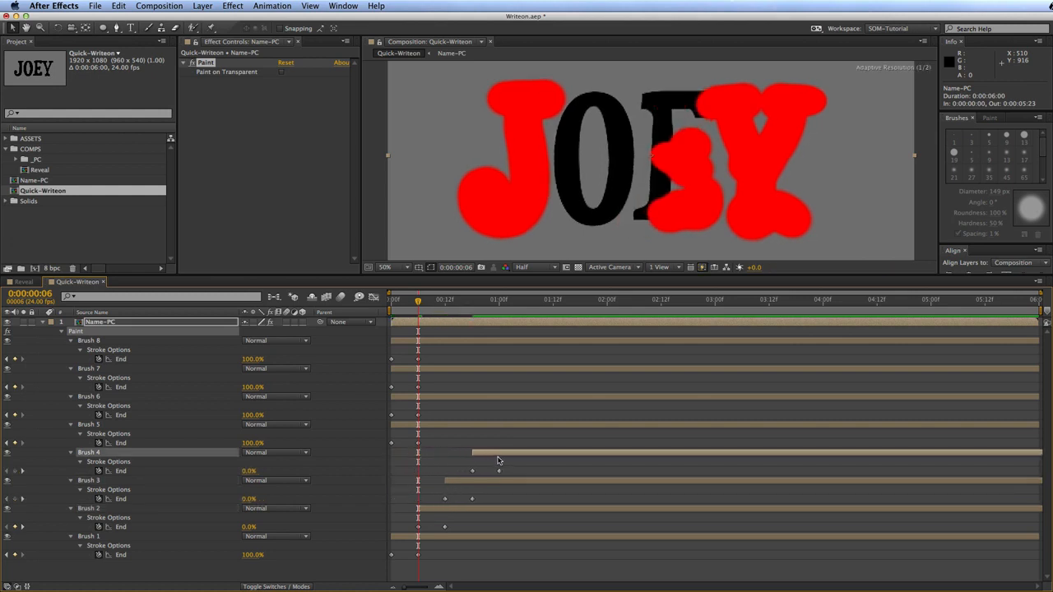
left_click_drag(393, 302, 444, 310)
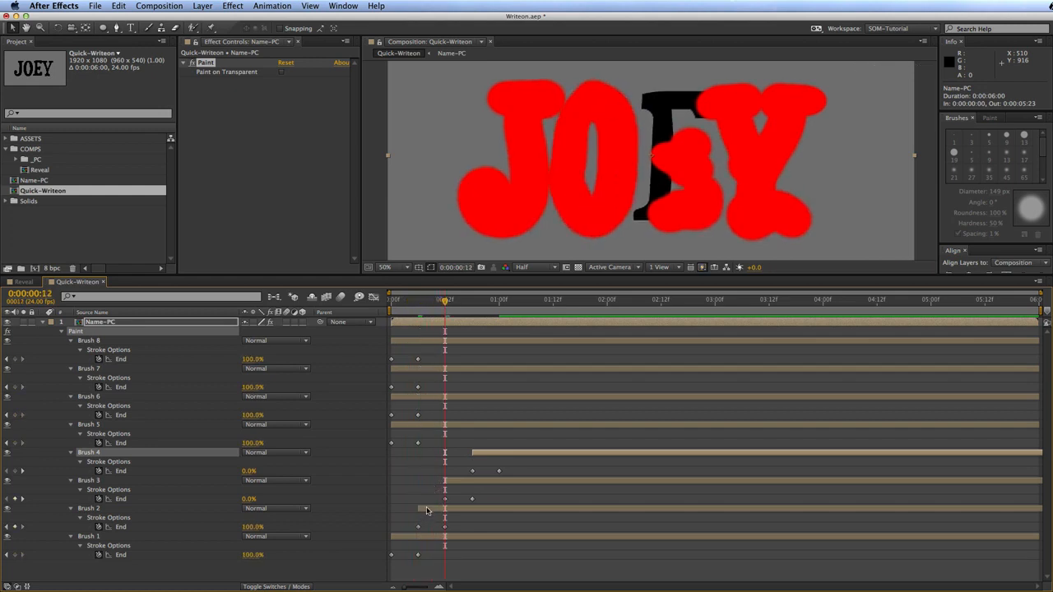
left_click_drag(425, 511, 425, 511)
left_click_drag(403, 304, 413, 309)
left_click_drag(433, 509, 428, 509)
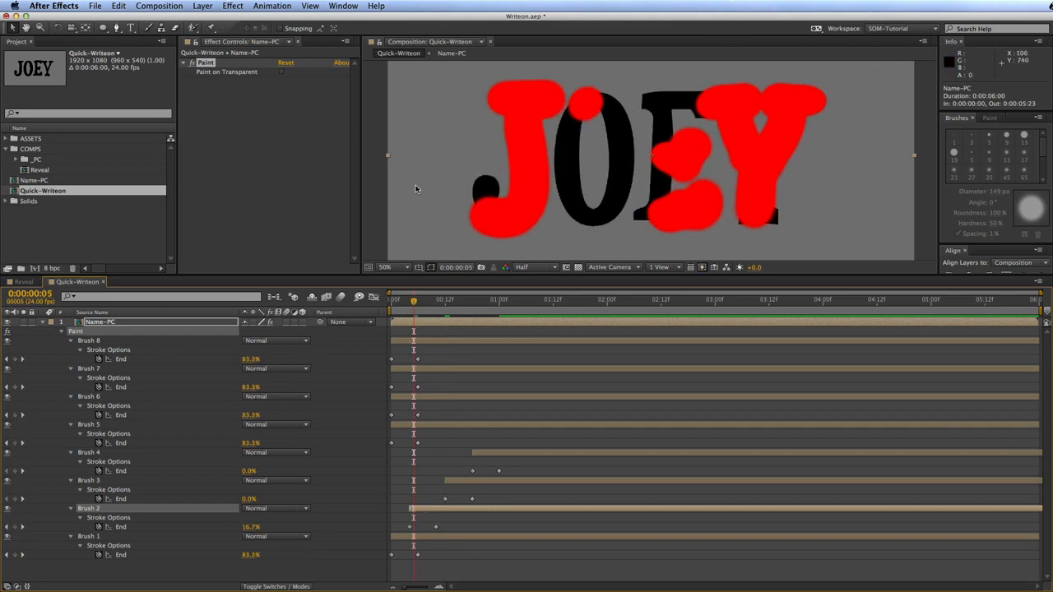
mouse_move(403, 311)
left_mouse_down()
mouse_move(393, 305)
mouse_move(436, 303)
left_mouse_up()
left_click_drag(457, 485, 433, 488)
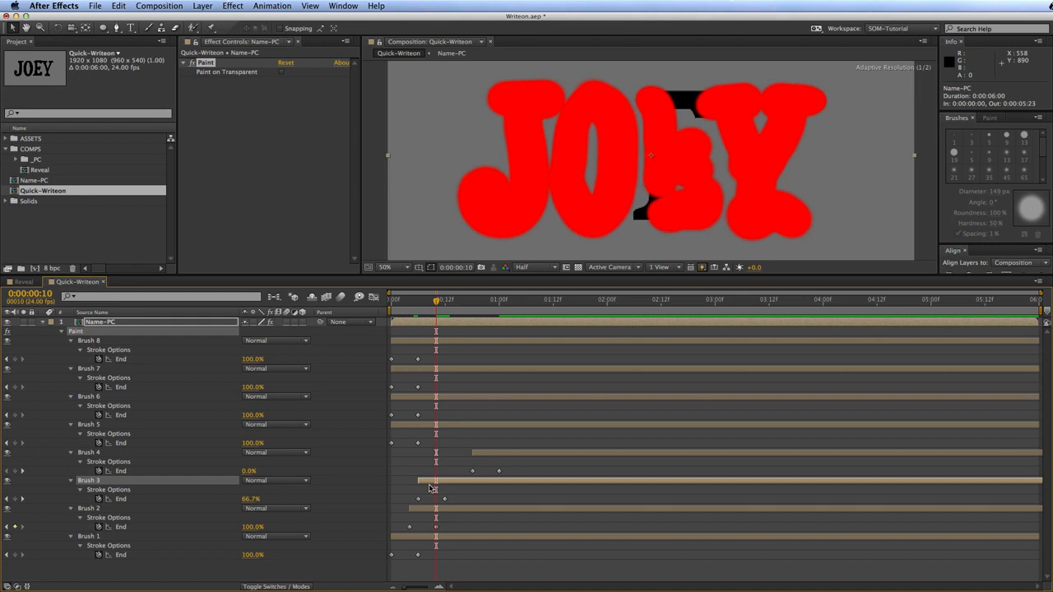
Step: Start Brushes 4, 5 and 6 one frame apart from frame 10, and shorten their End animations to about three frames each
mouse_move(485, 457)
left_mouse_down()
mouse_move(449, 459)
mouse_move(448, 426)
mouse_move(478, 428)
left_mouse_up()
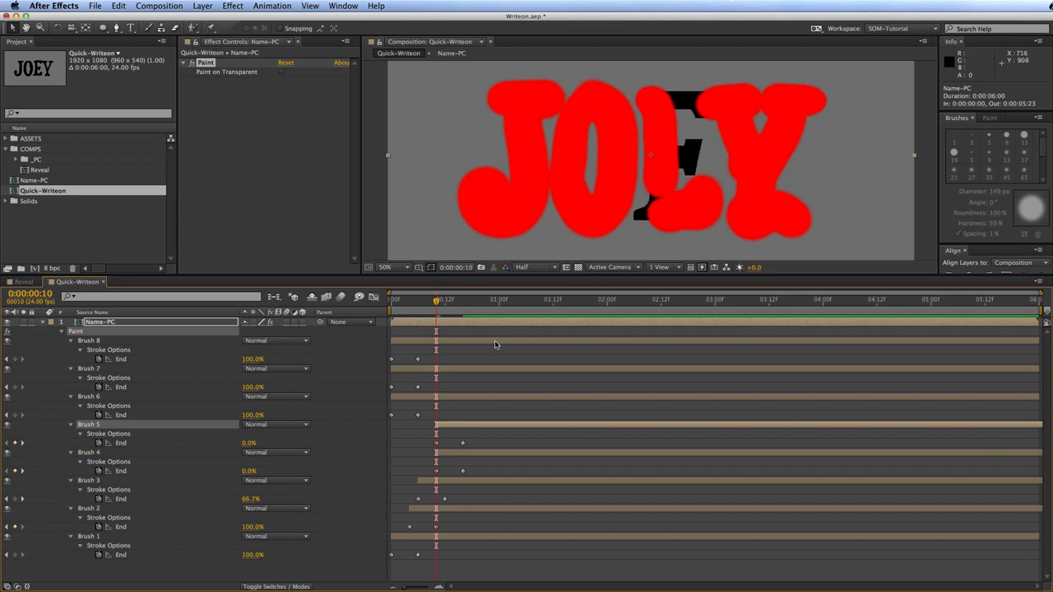
mouse_move(435, 400)
left_mouse_down()
mouse_move(480, 399)
mouse_move(484, 488)
left_mouse_up()
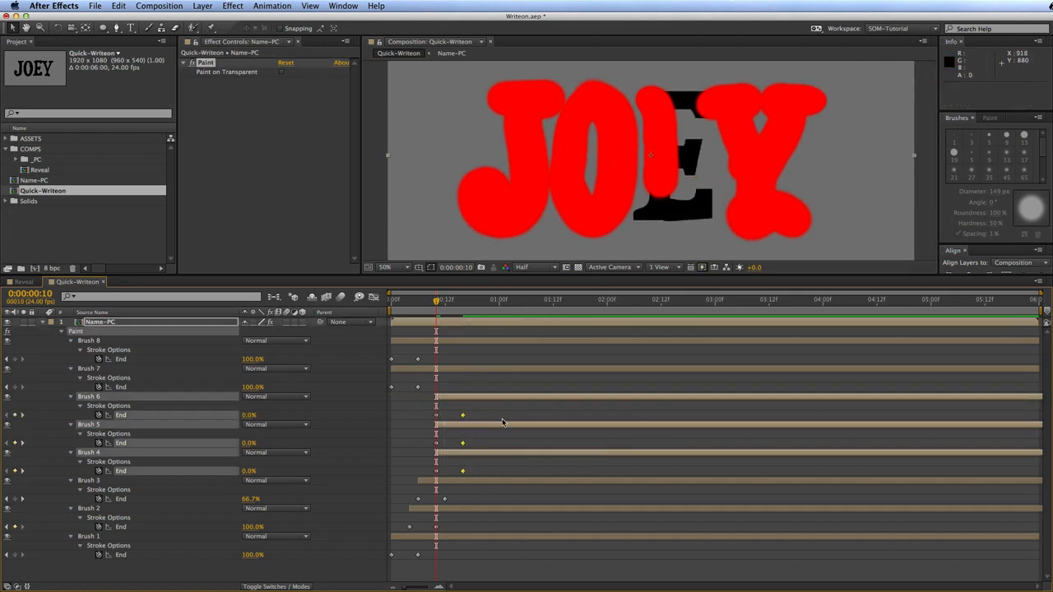
mouse_move(462, 415)
left_mouse_down()
mouse_move(446, 427)
mouse_move(456, 399)
left_mouse_up()
left_click(499, 447)
Step: Start Brush 7 at about frame 14 and Brush 8 at about frame 17, and move their final End keyframes earlier to shorten both strokes
left_click_drag(417, 369, 479, 369)
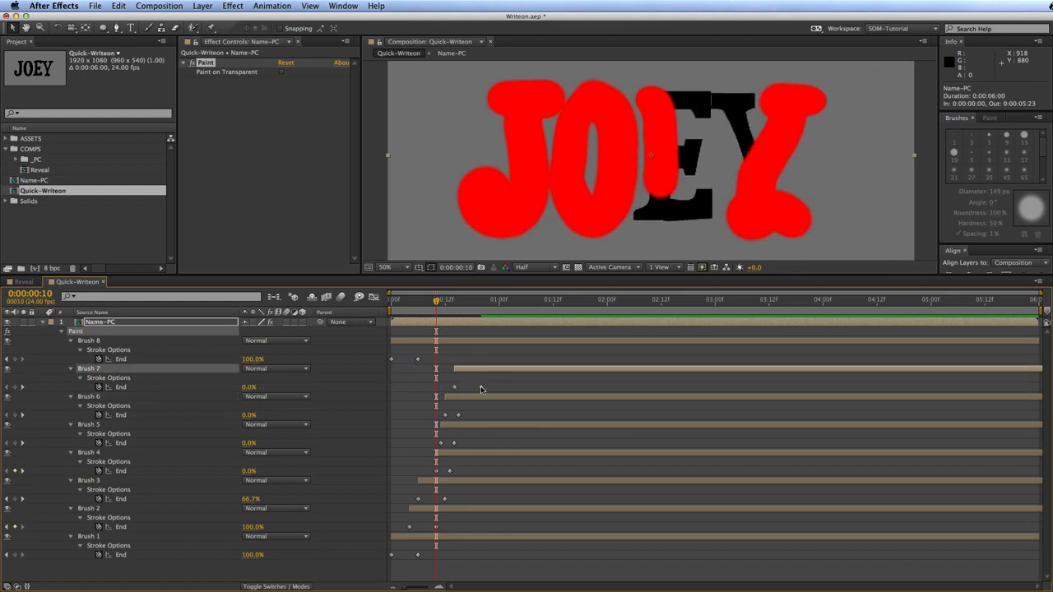
left_click_drag(481, 387, 471, 386)
mouse_move(428, 340)
left_mouse_down()
mouse_move(517, 345)
mouse_move(489, 358)
left_mouse_up()
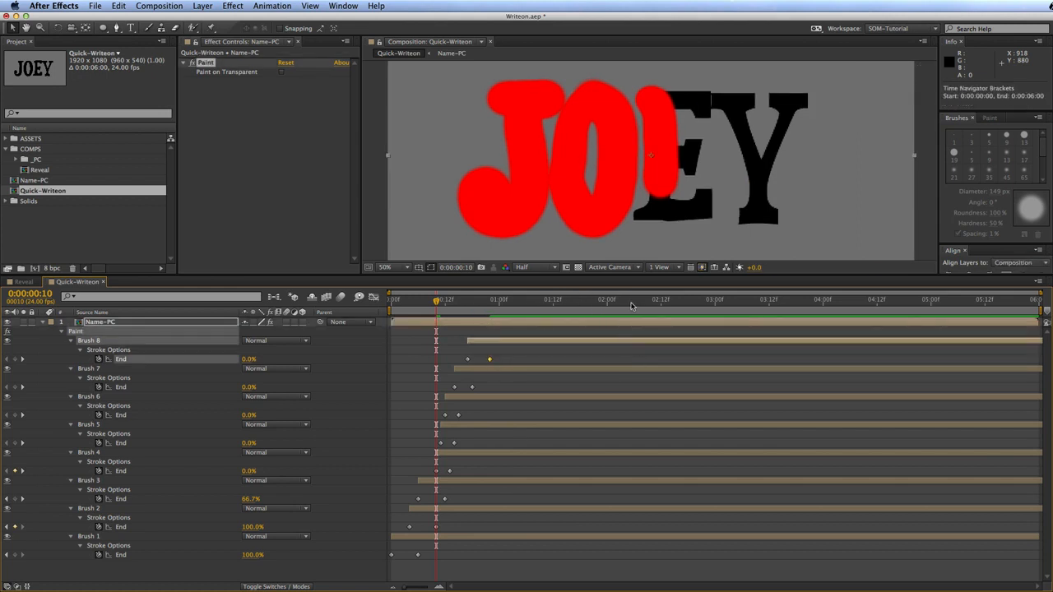
Step: End the work area at 0:00:02:02 and preview the staggered write-on animation
mouse_move(436, 301)
left_mouse_down()
mouse_move(400, 301)
mouse_move(620, 305)
mouse_move(607, 302)
left_mouse_up()
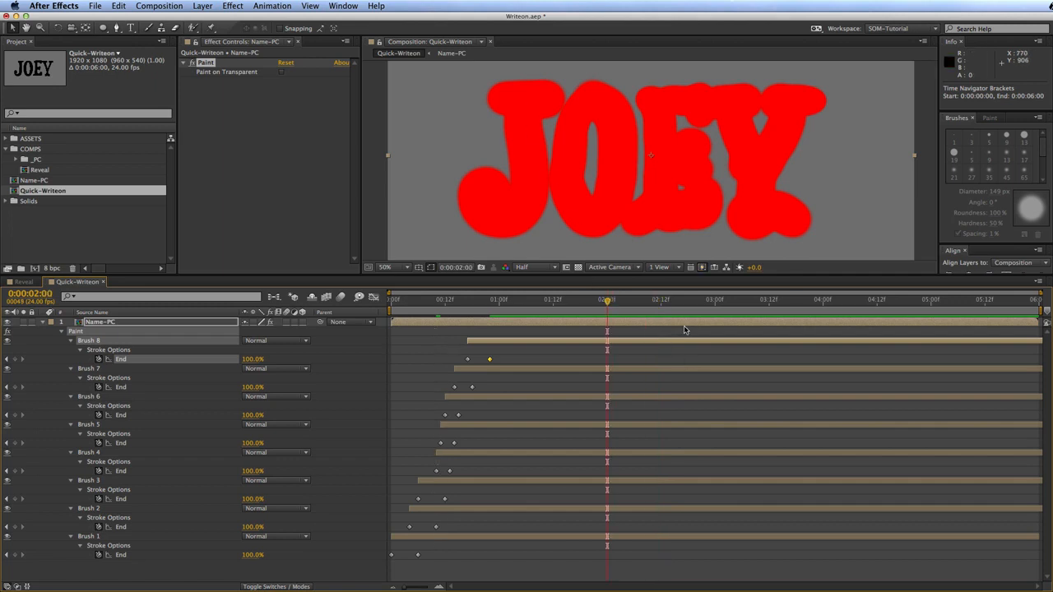
key("n")
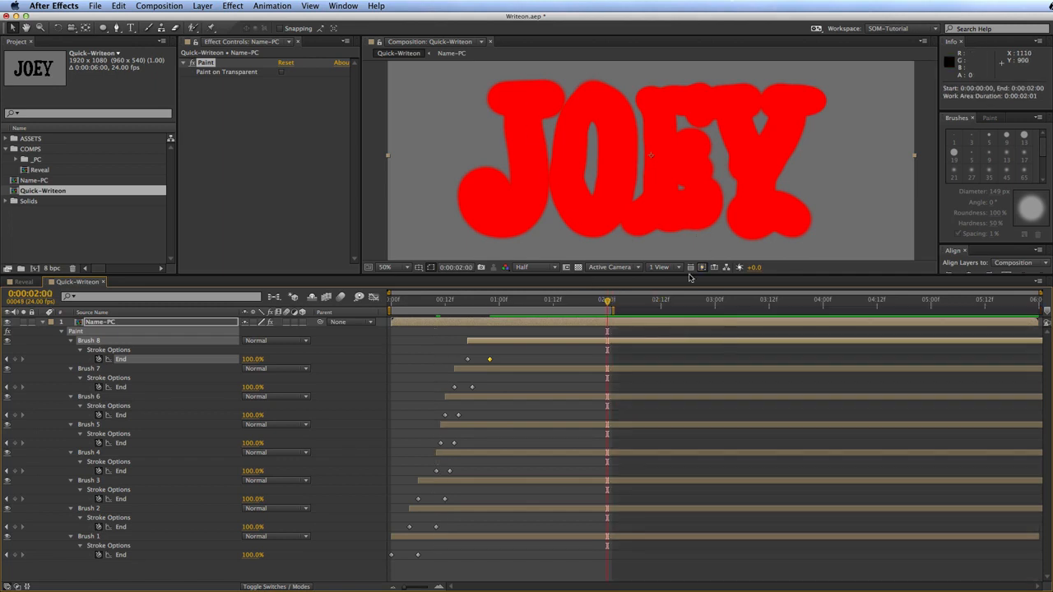
mouse_move(609, 310)
left_mouse_down()
mouse_move(811, 310)
mouse_move(609, 310)
mouse_move(635, 300)
mouse_move(616, 314)
left_mouse_up()
left_click(615, 302)
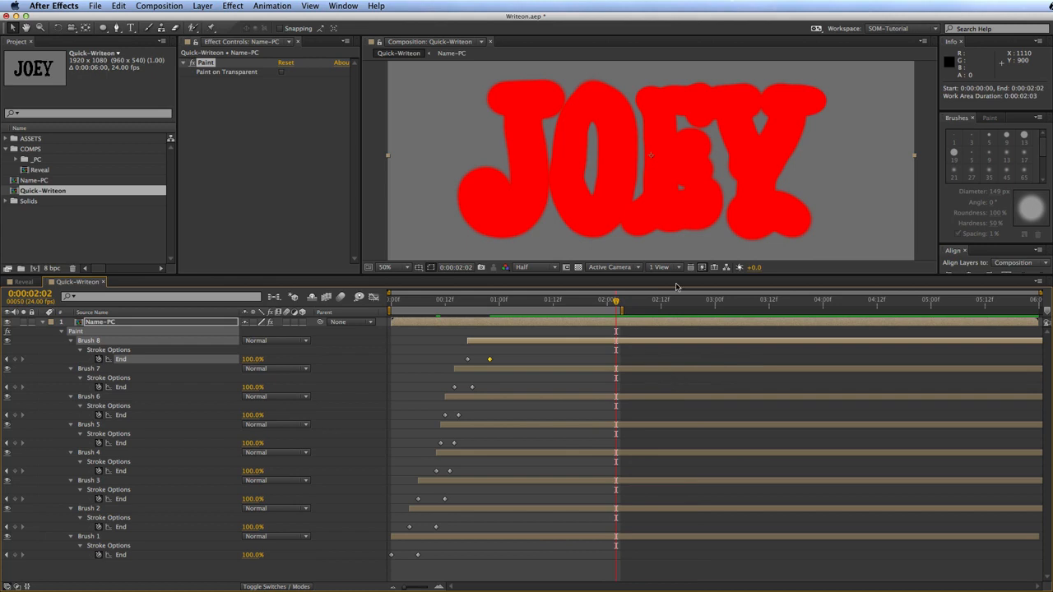
key("KP_0")
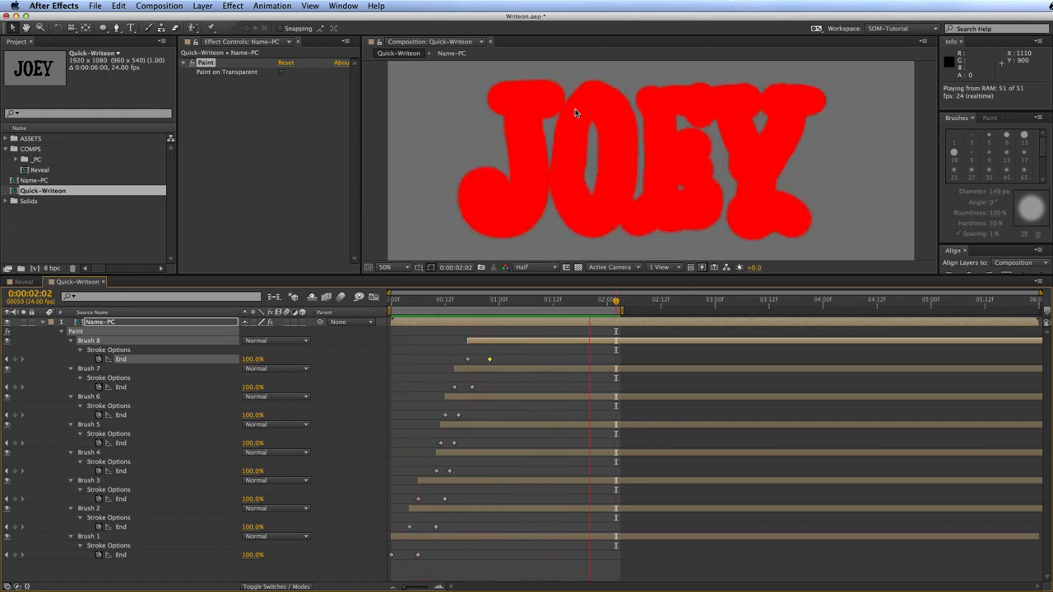
key("space")
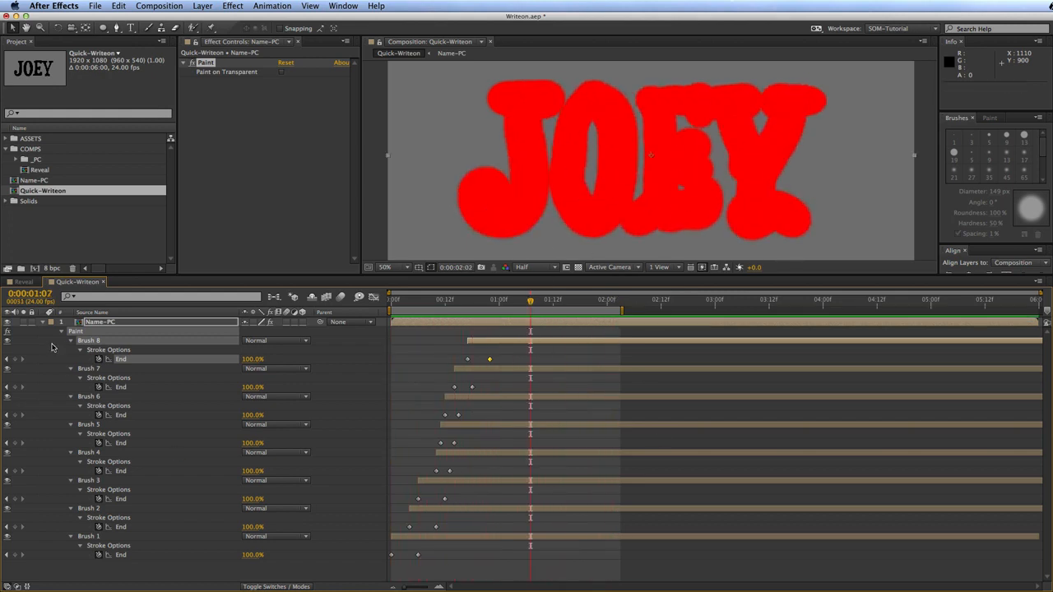
Step: Collapse the Name-PC layer's properties and rename the layer PAINT
left_click(40, 323)
left_click(42, 323)
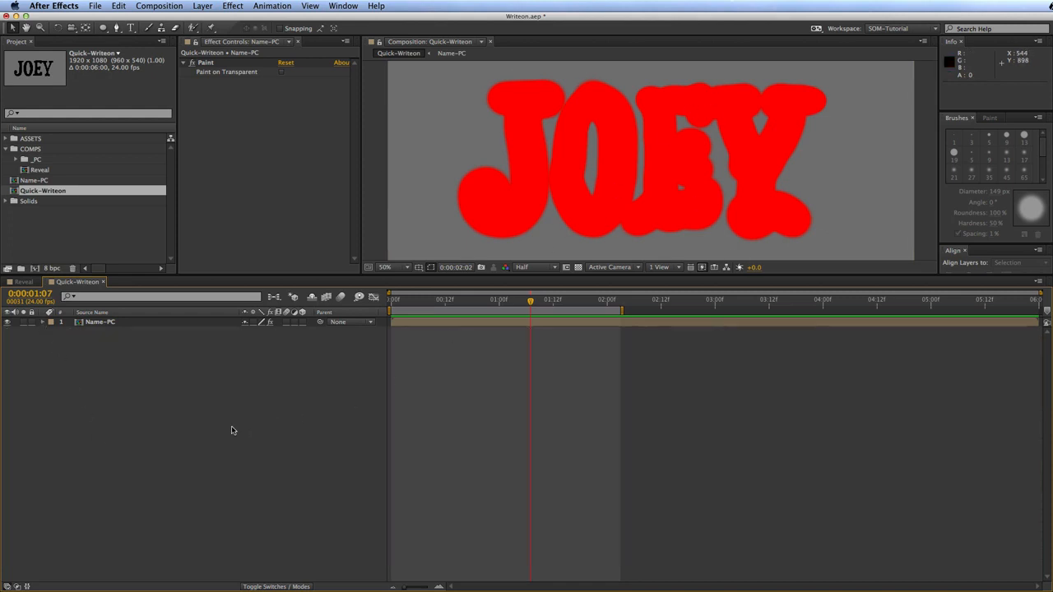
left_click(92, 322)
key("Return")
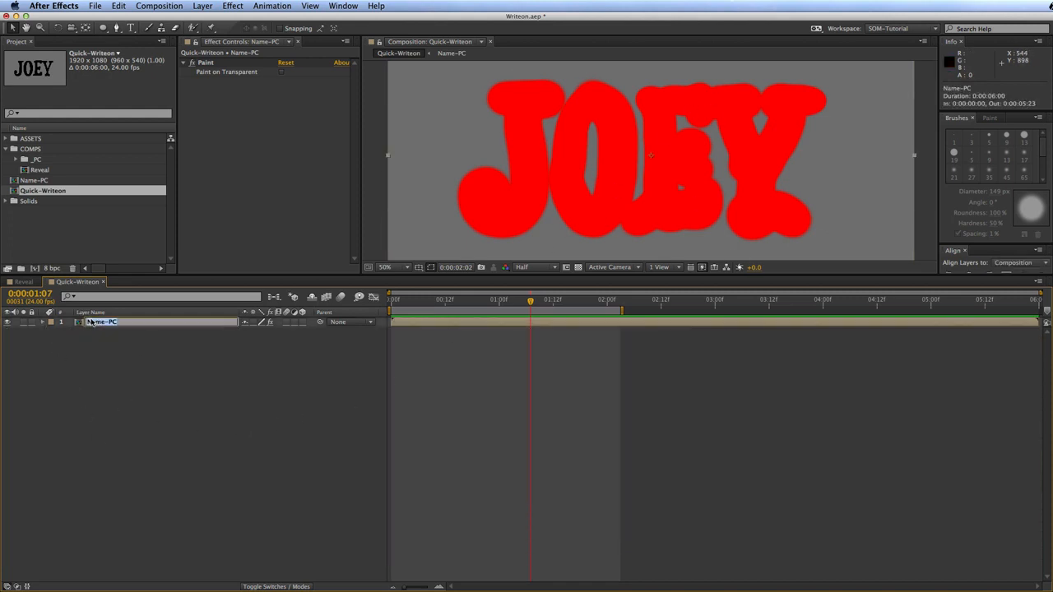
type("PAINT")
key("Return")
left_click(129, 343)
Step: Duplicate the PAINT layer and rename the upper copy FONT
left_click(105, 321)
key("ctrl+d")
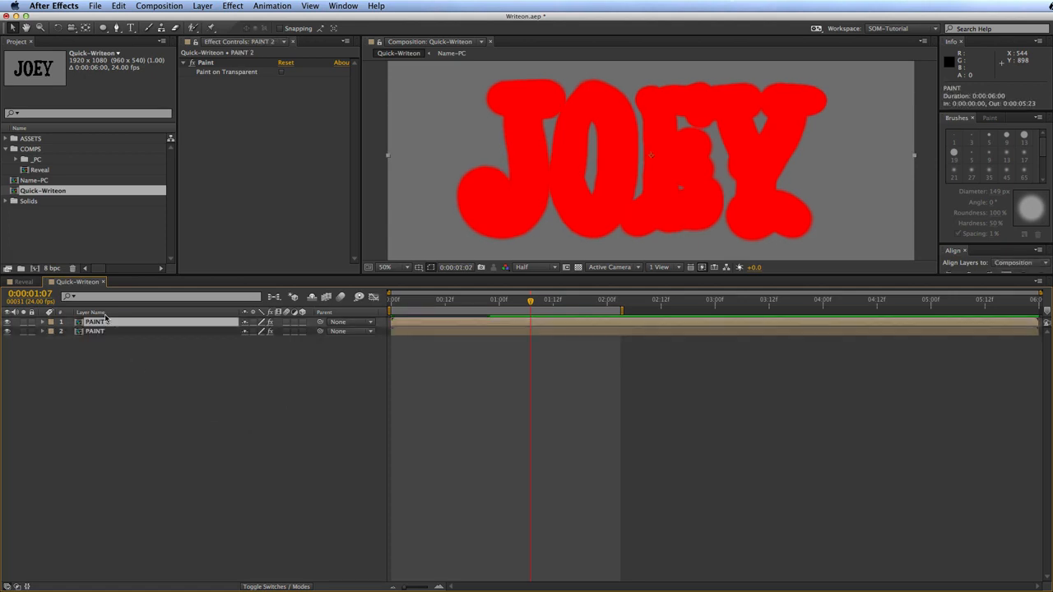
key("Return")
type("FONT")
key("Return")
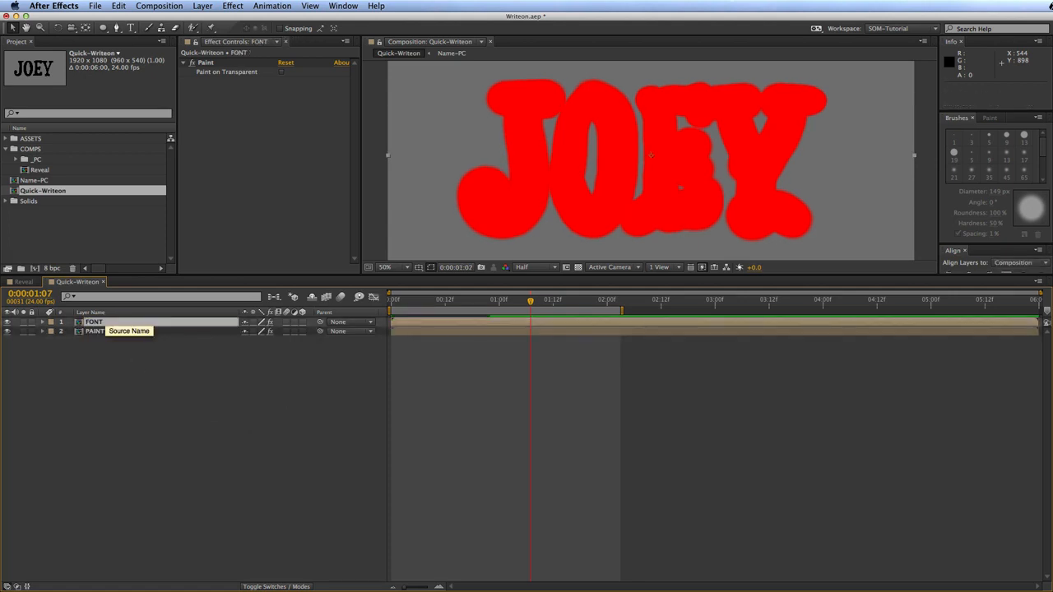
left_click(333, 507)
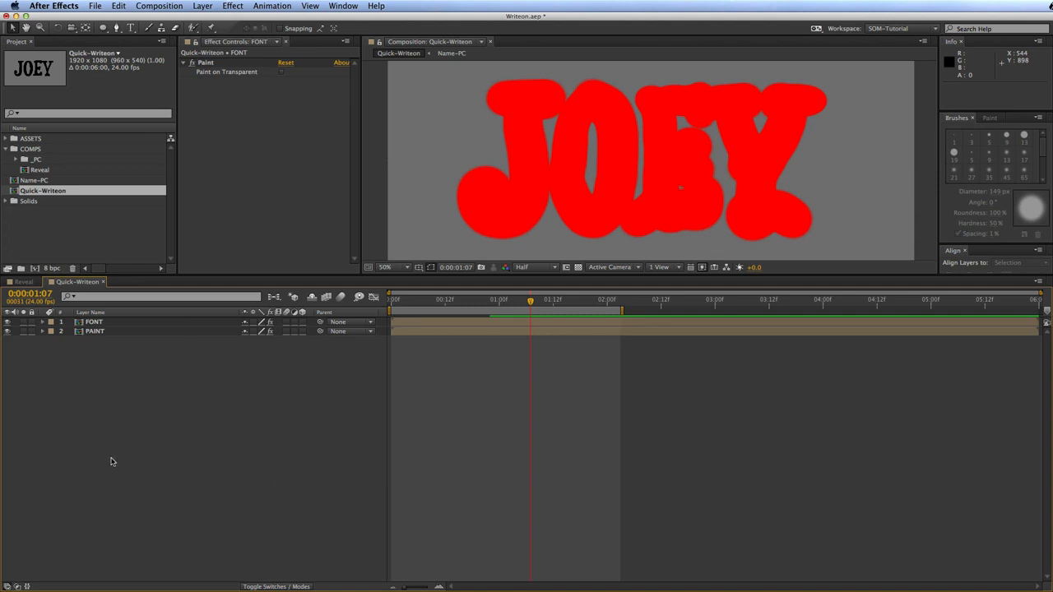
Step: Delete the Paint effect from the FONT layer so it holds only the original lettering
left_click(107, 332)
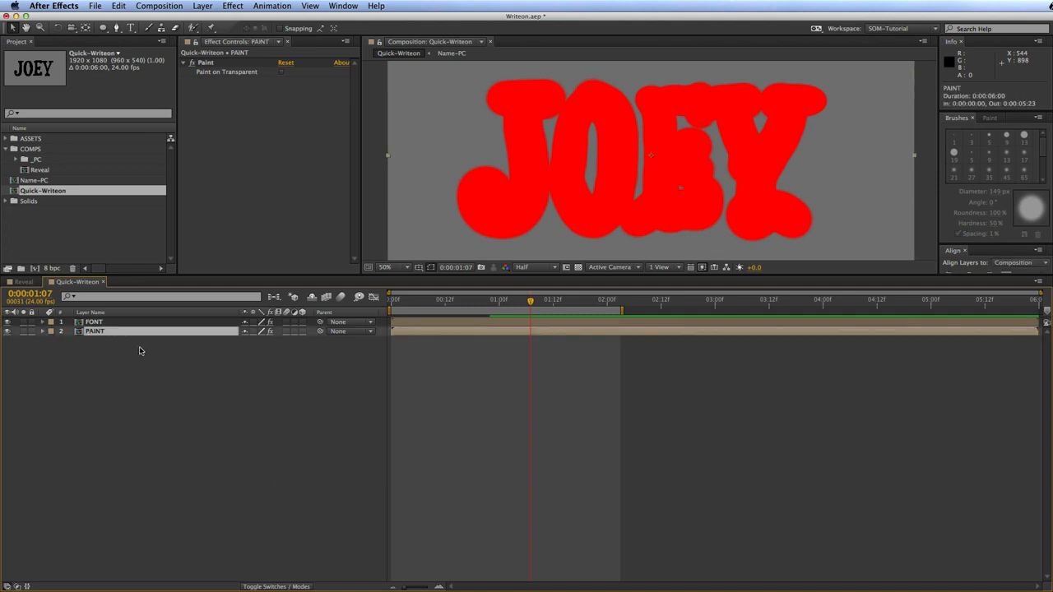
left_click(104, 322)
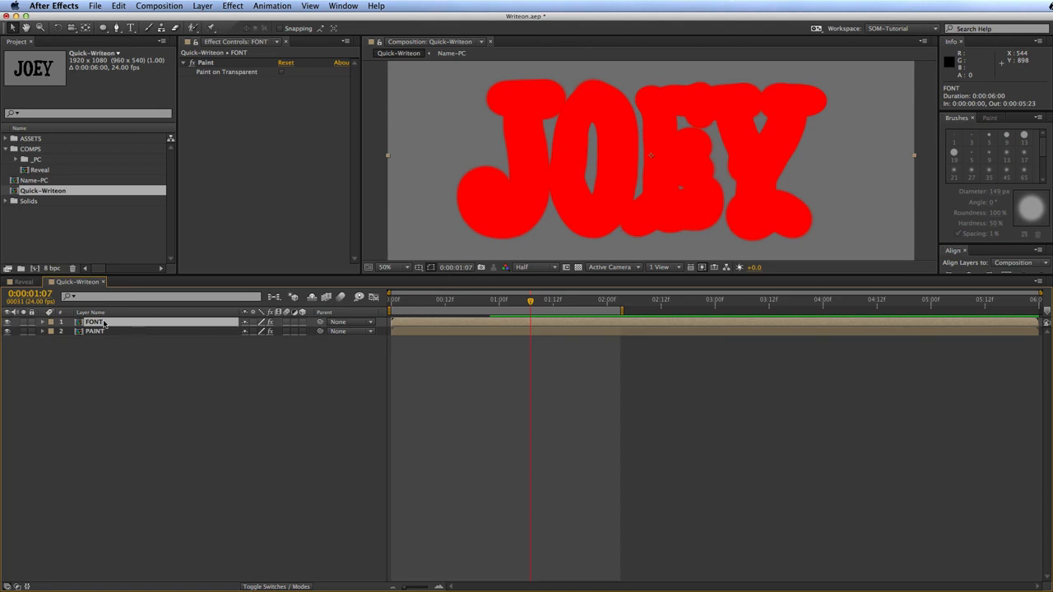
left_click(210, 72)
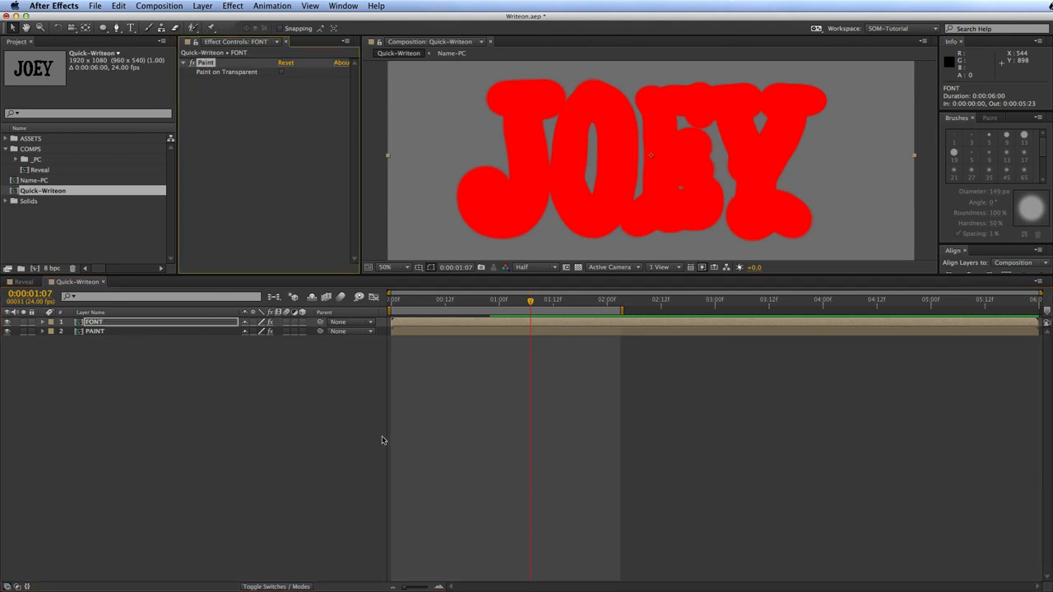
key("Delete")
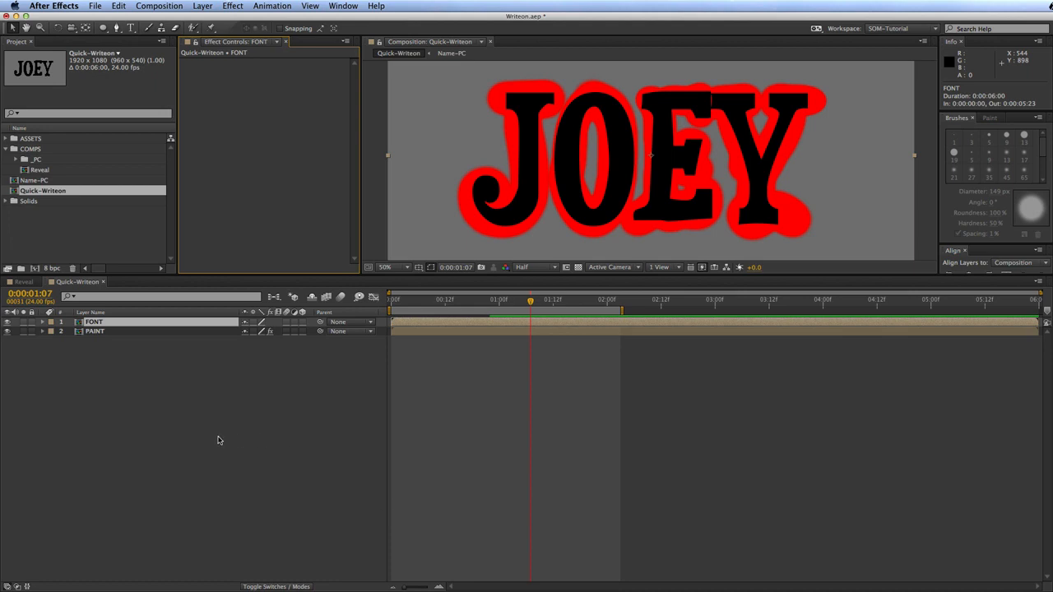
Step: Switch the timeline's layer columns from switches to blending modes and track mattes
key("F4")
key("F4")
key("F4")
key("F4")
key("F4")
key("F4")
key("F4")
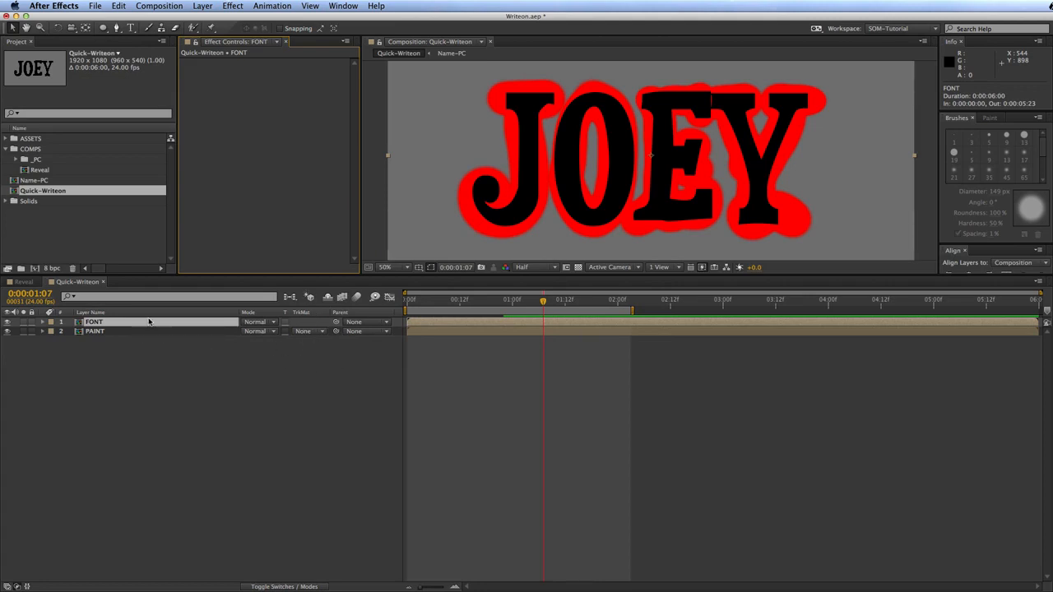
key("F4")
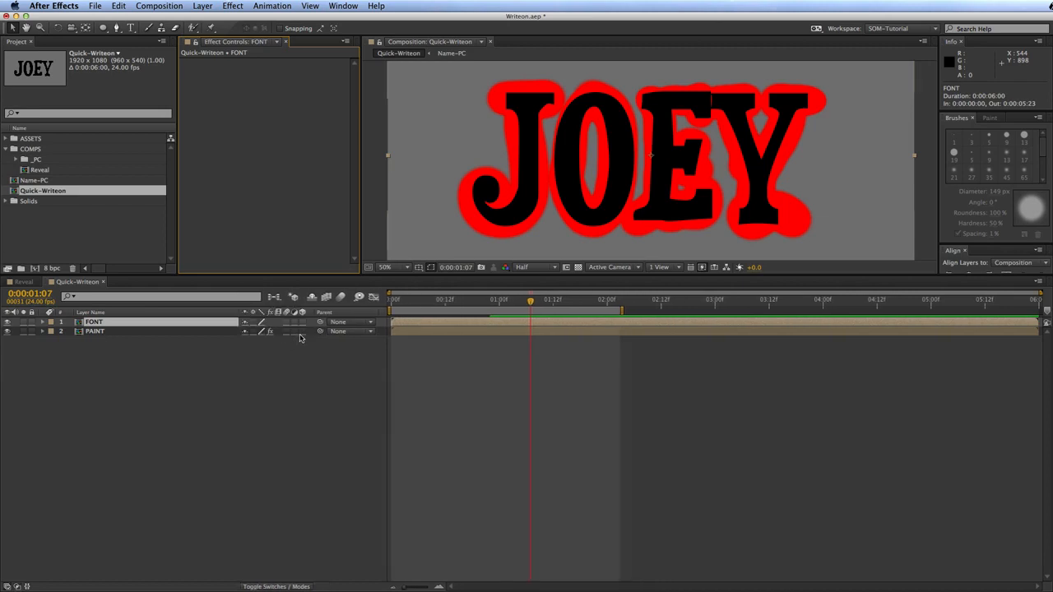
key("F4")
key("F4")
key("F4")
key("F4")
left_click(276, 587)
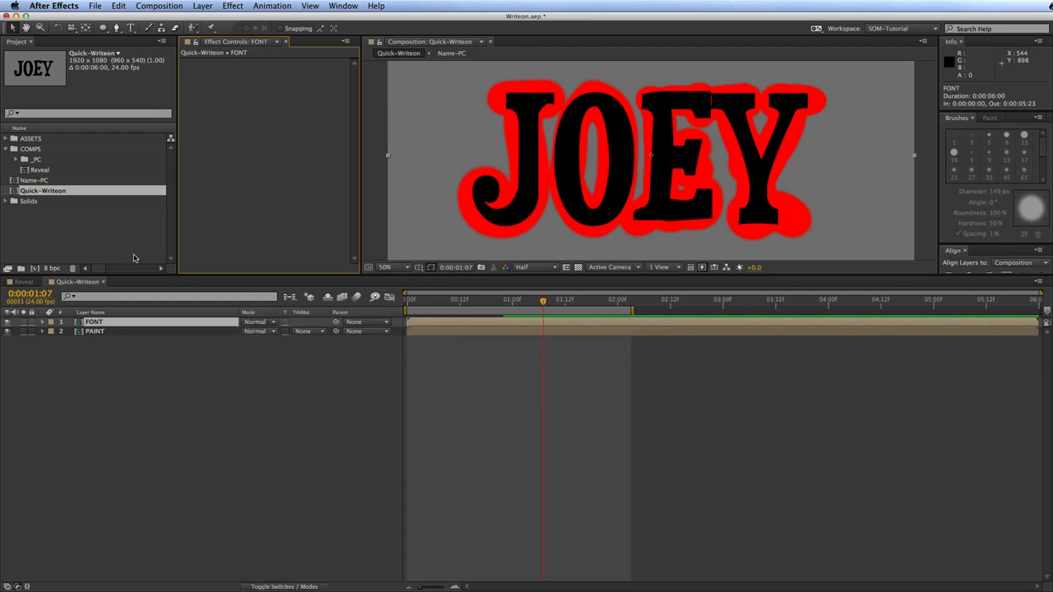
Step: Set the PAINT layer's track matte to Alpha Matte "FONT" and preview the write-on
left_click(147, 335)
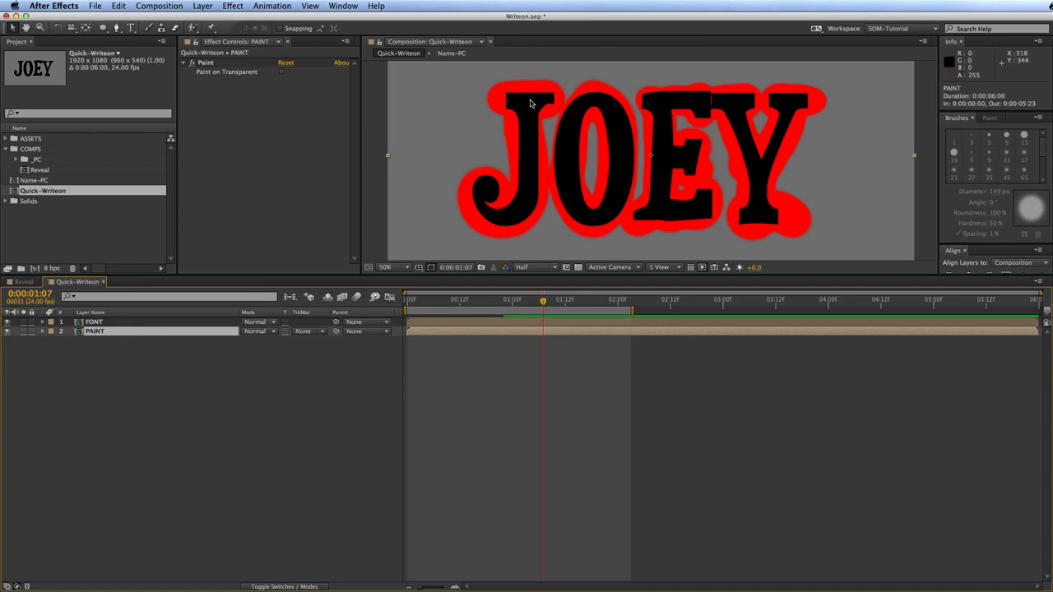
left_click(304, 332)
left_click(315, 359)
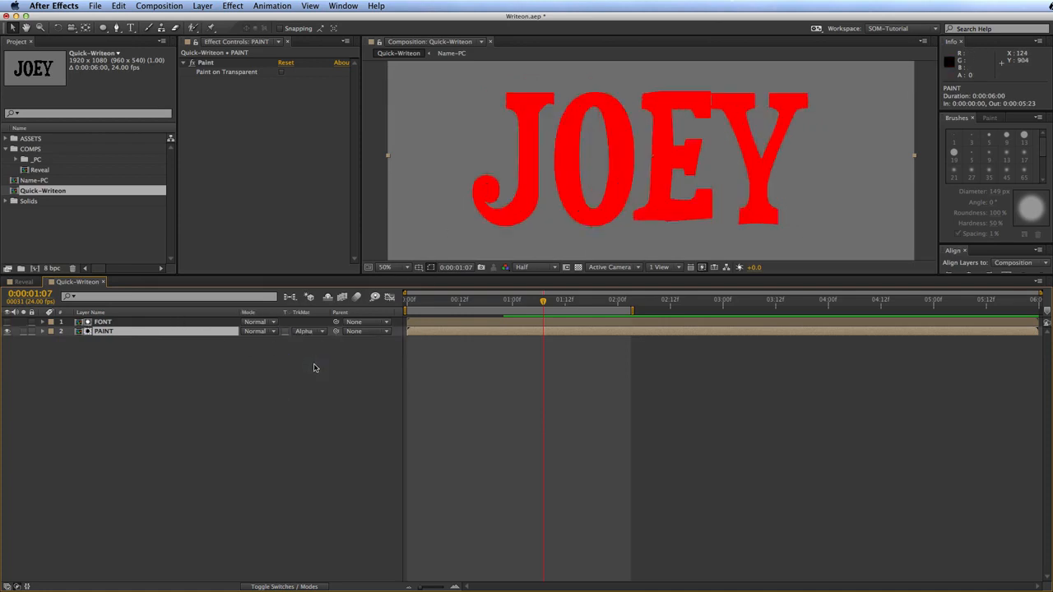
key("space")
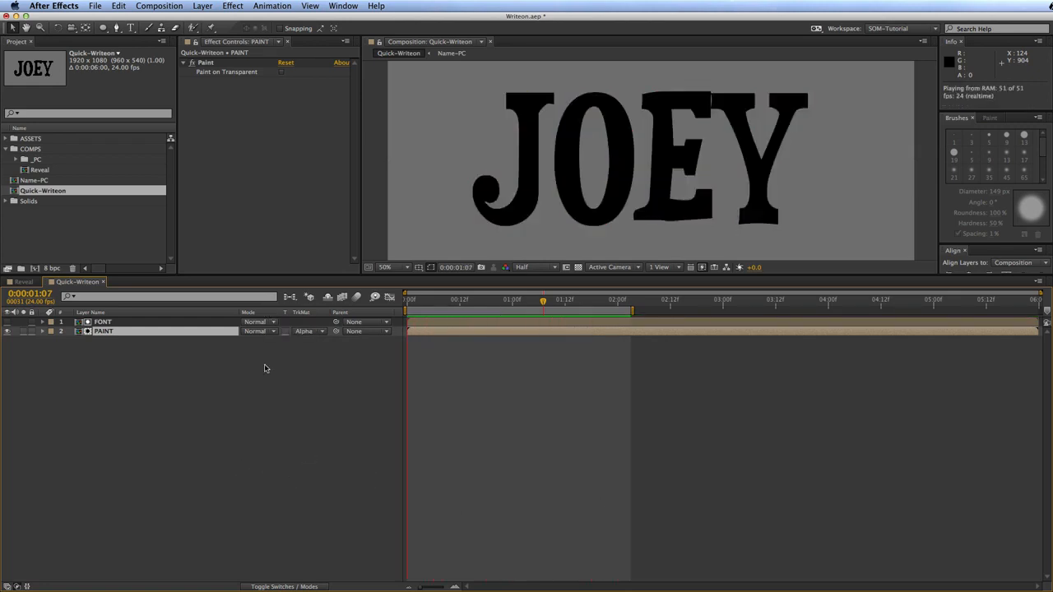
left_click(252, 421)
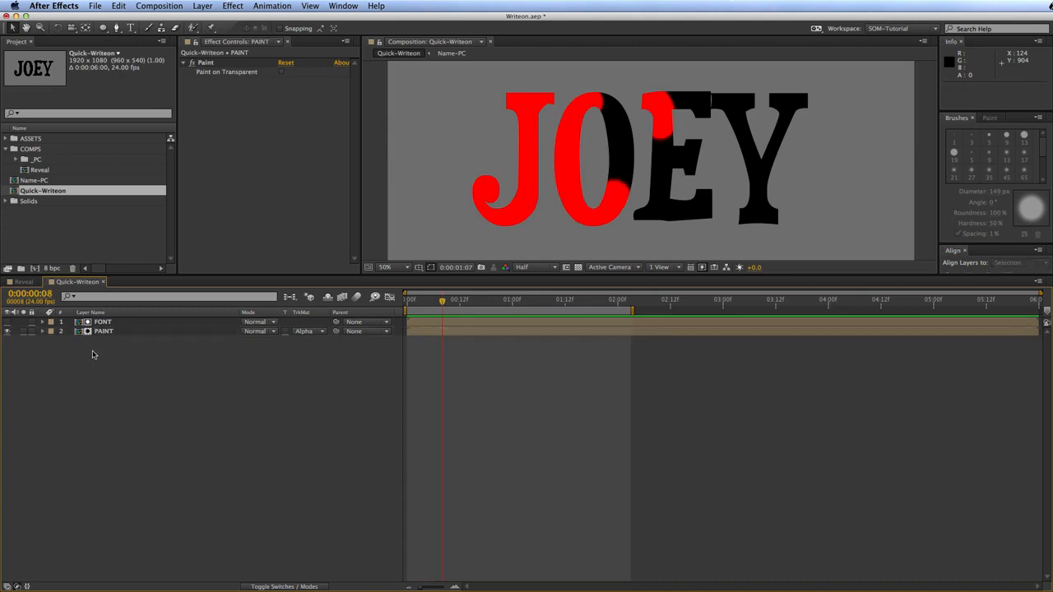
Step: Remove the track matte from the PAINT layer and check its first frames for the original lettering behind the strokes
left_click(312, 331)
left_click(314, 337)
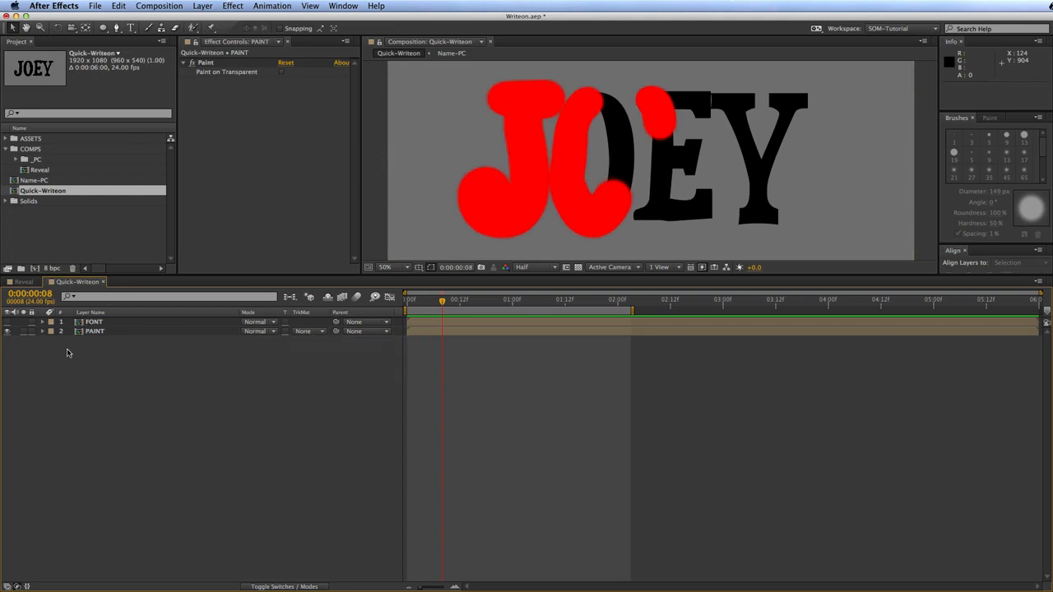
left_click_drag(421, 301, 402, 304)
left_click(89, 330)
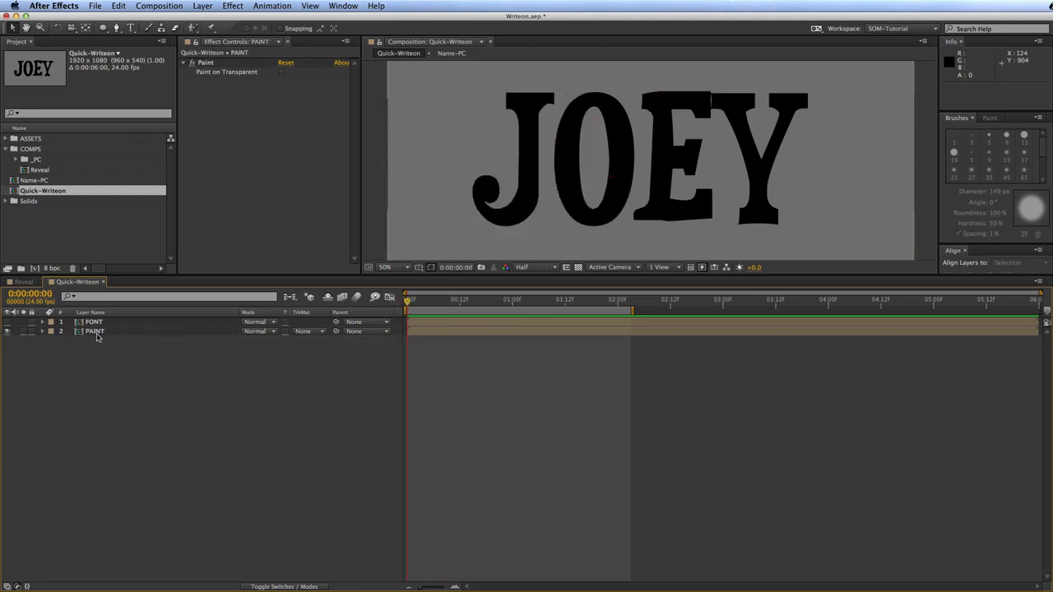
mouse_move(415, 302)
left_mouse_down()
mouse_move(441, 302)
mouse_move(412, 303)
left_mouse_up()
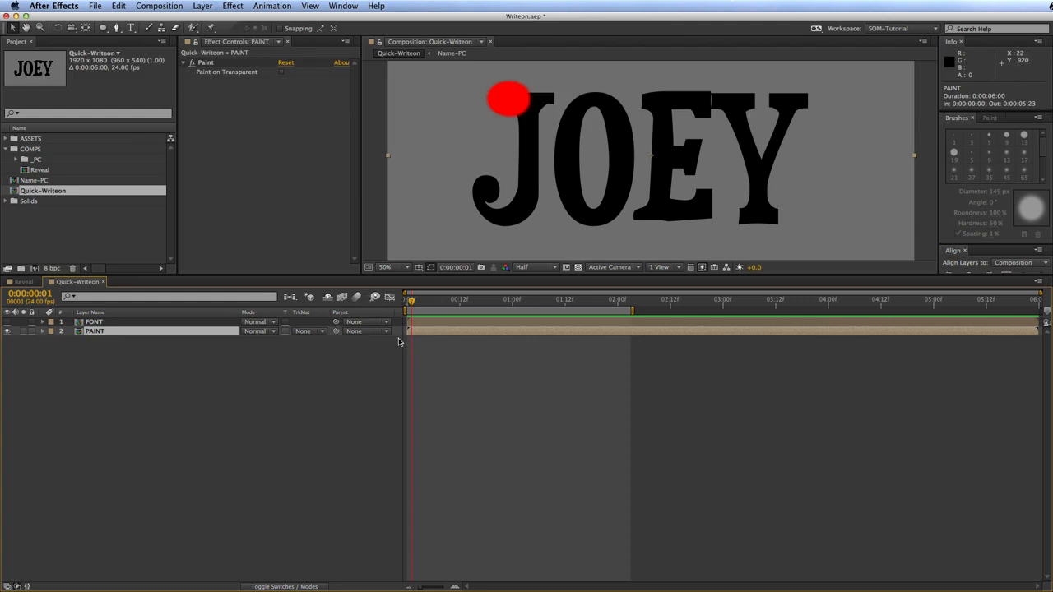
mouse_move(411, 303)
left_mouse_down()
mouse_move(510, 303)
mouse_move(394, 309)
left_mouse_up()
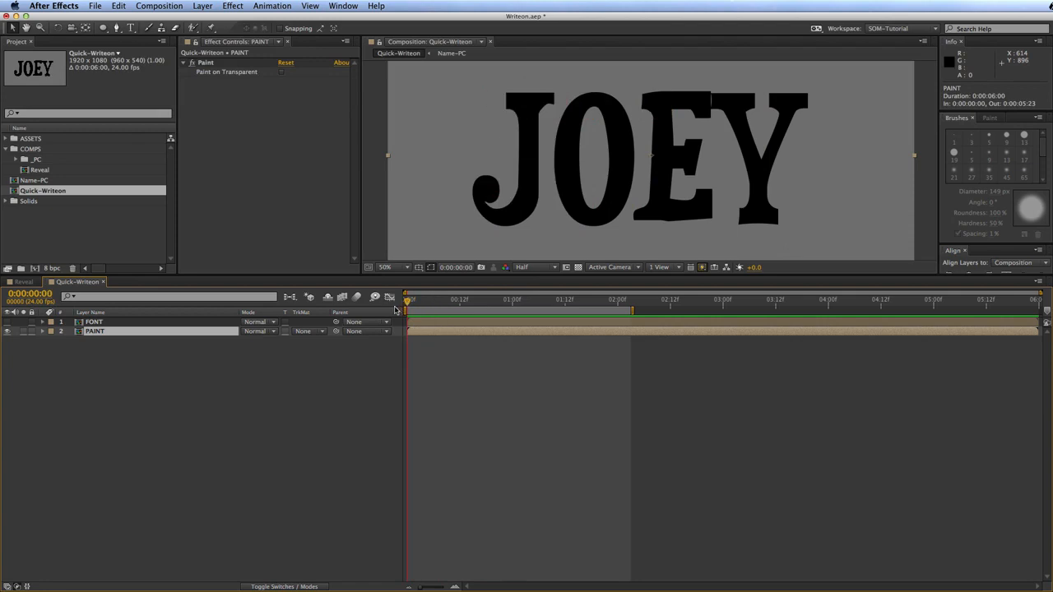
Step: Turn on Paint on Transparent for the PAINT layer and preview the strokes alone
left_click(282, 72)
key("space")
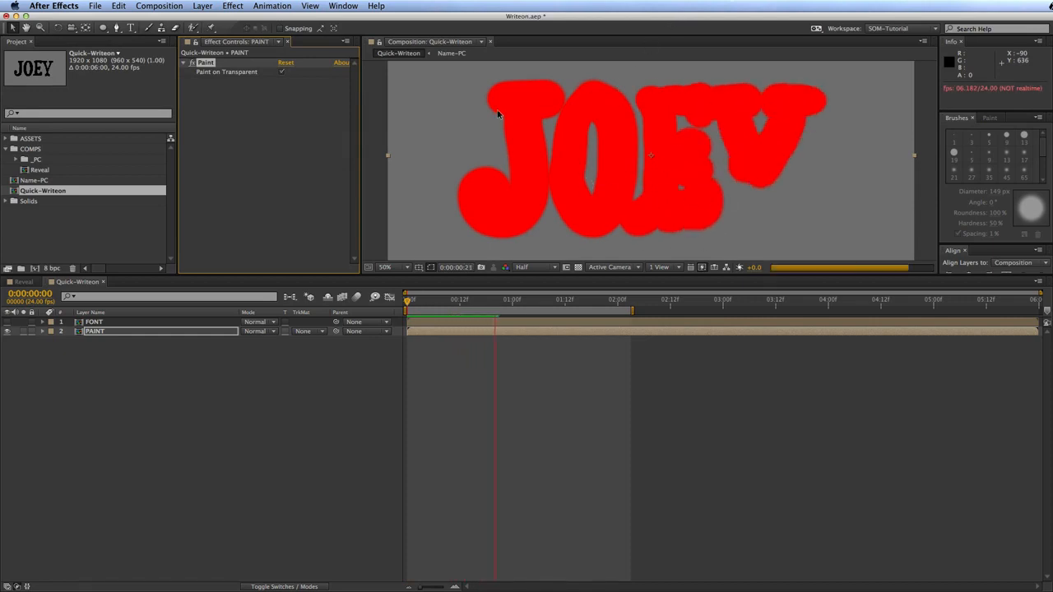
key("space")
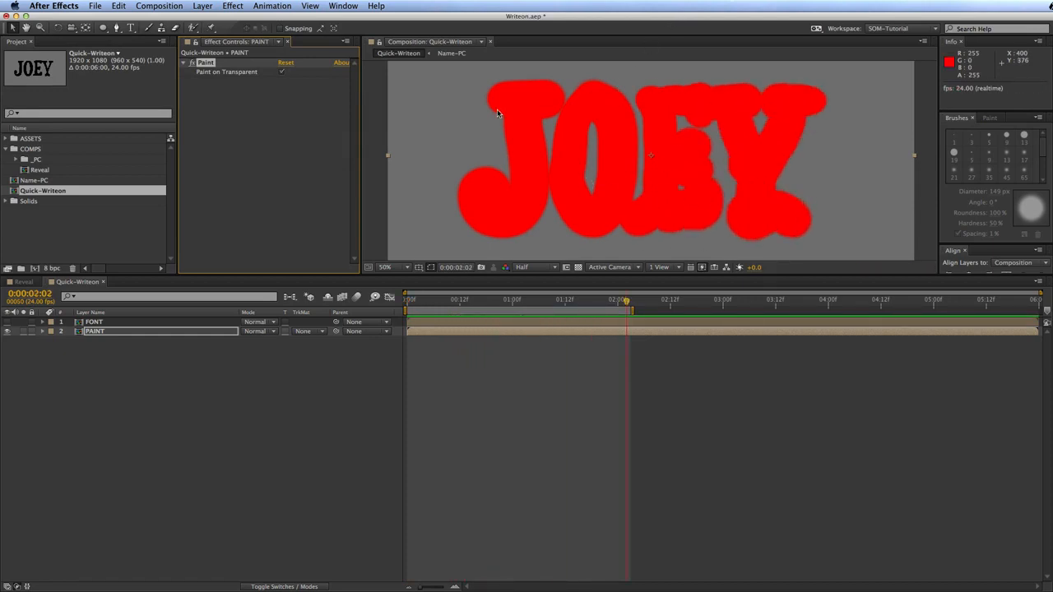
left_click(239, 433)
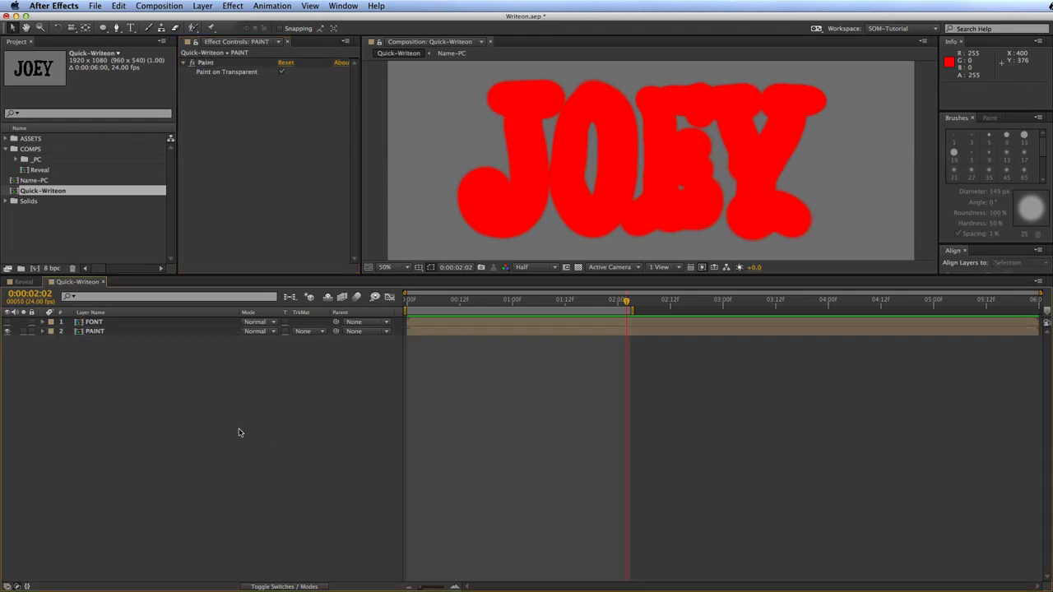
Step: Apply Alpha Matte "FONT" to the PAINT layer with its transparent strokes and preview the animation
left_click(319, 331)
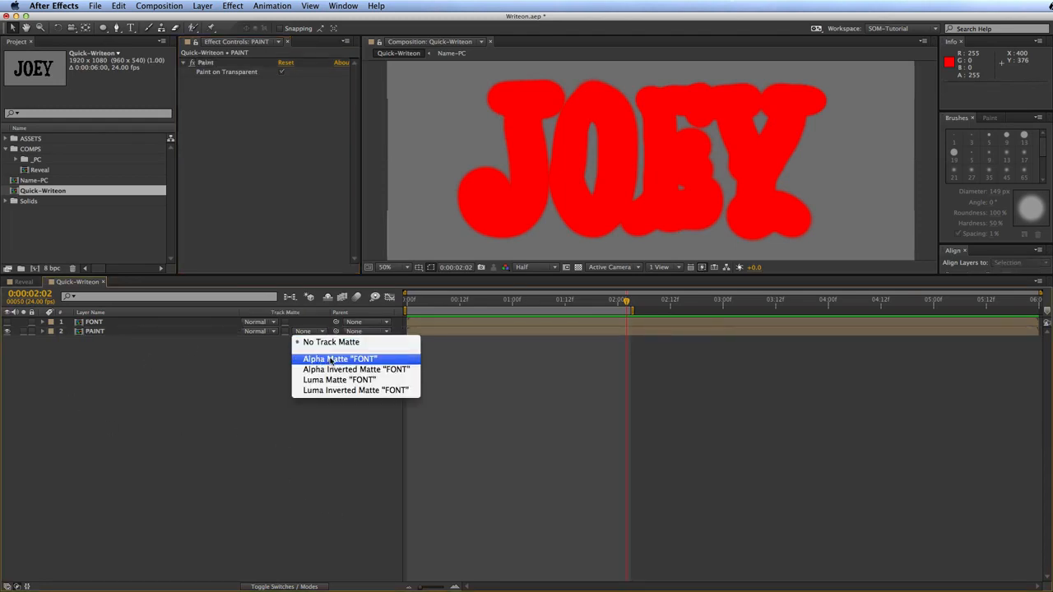
left_click(331, 360)
key("space")
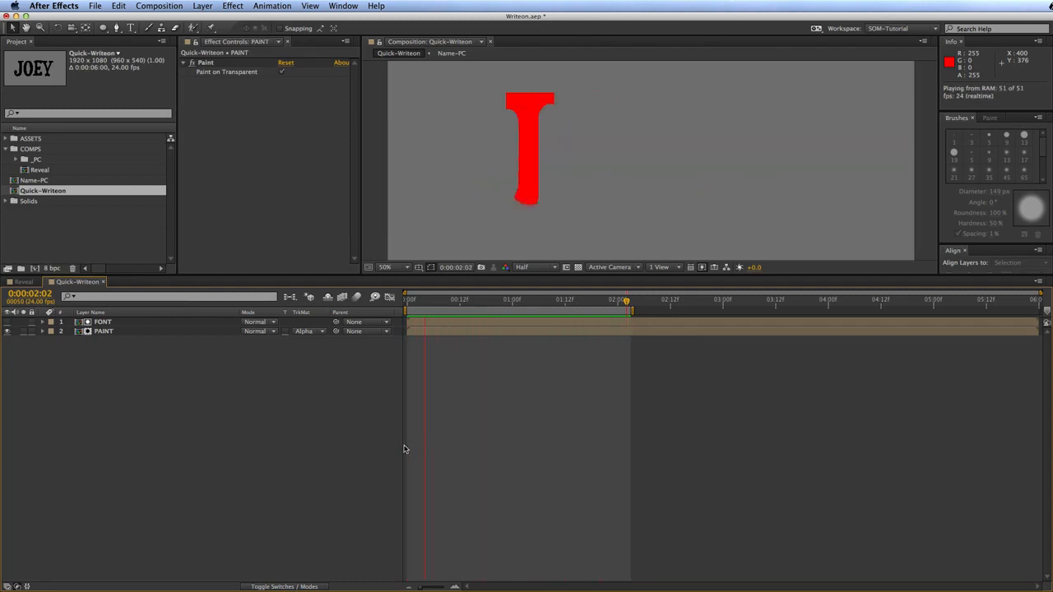
key("space")
left_click(104, 323)
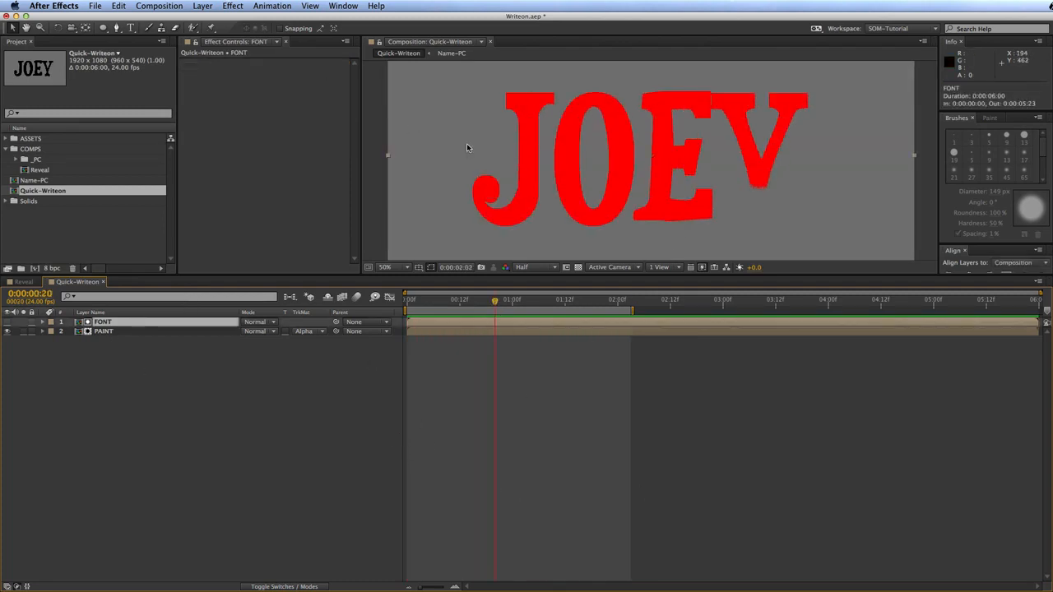
left_click(233, 6)
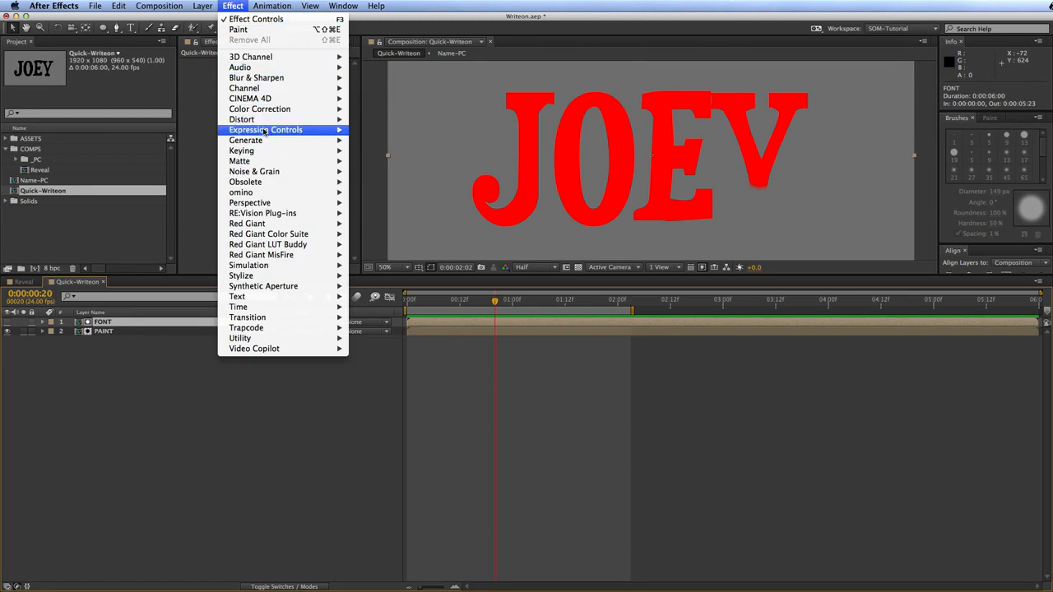
mouse_move(265, 141)
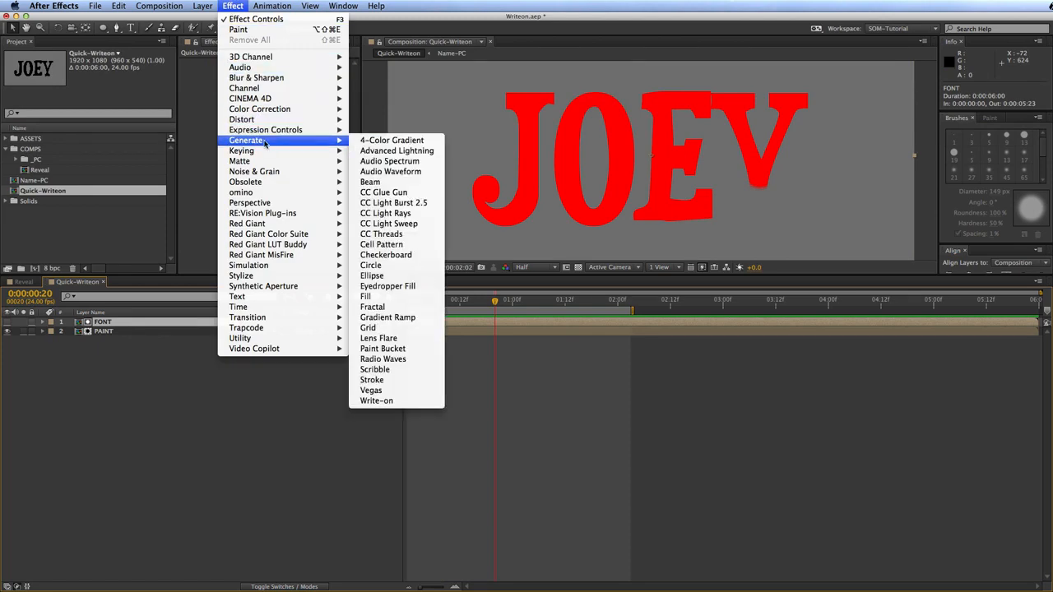
left_click(211, 368)
Step: Add a Fill effect to the PAINT layer and set its color to black
left_click(148, 333)
left_click(234, 6)
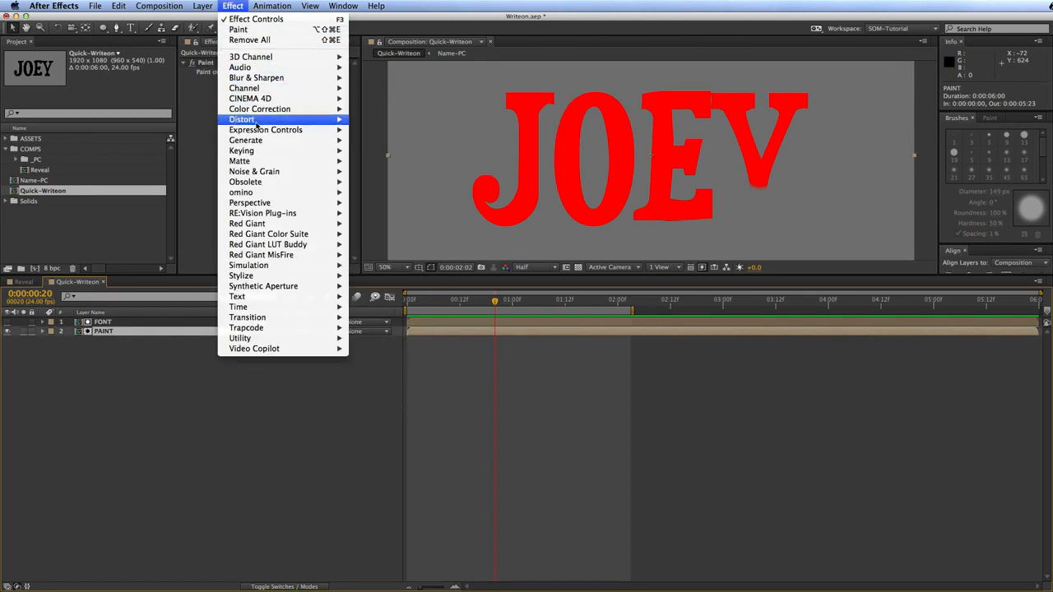
mouse_move(262, 145)
left_click(367, 296)
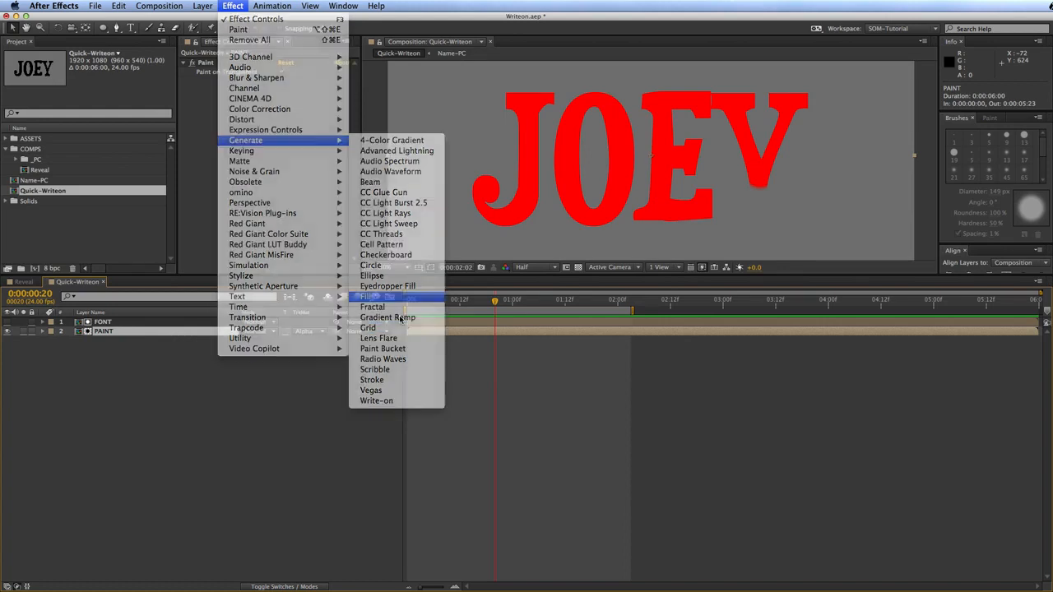
left_click(284, 109)
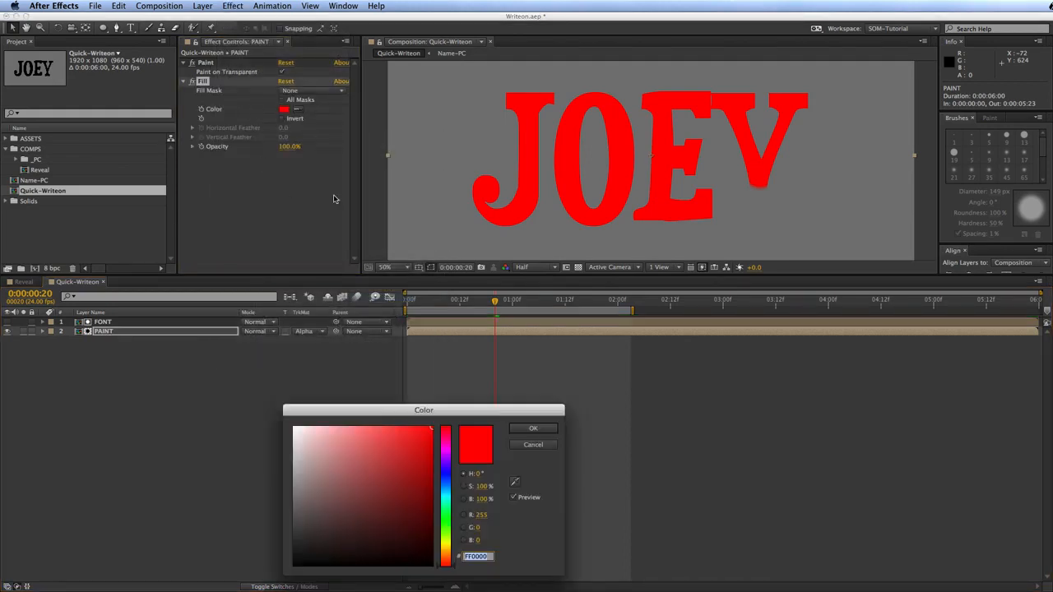
left_click(294, 564)
left_click(533, 429)
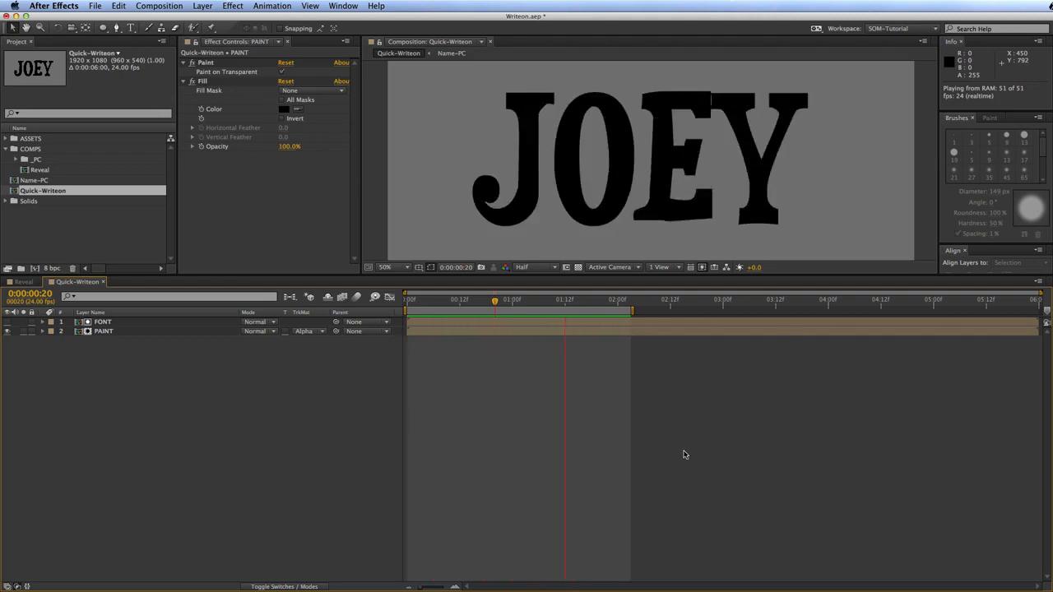
Step: Inspect the partly revealed lettering at frame 8 and compare the FONT matte with the PAINT layer
mouse_move(447, 301)
left_mouse_down()
mouse_move(428, 302)
mouse_move(437, 303)
left_mouse_up()
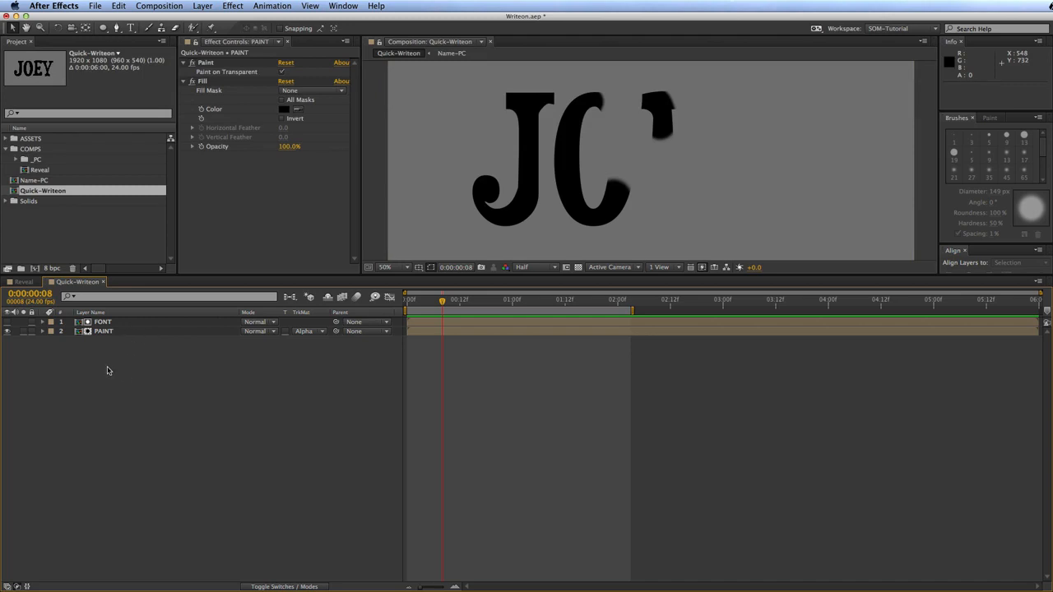
left_click(103, 321)
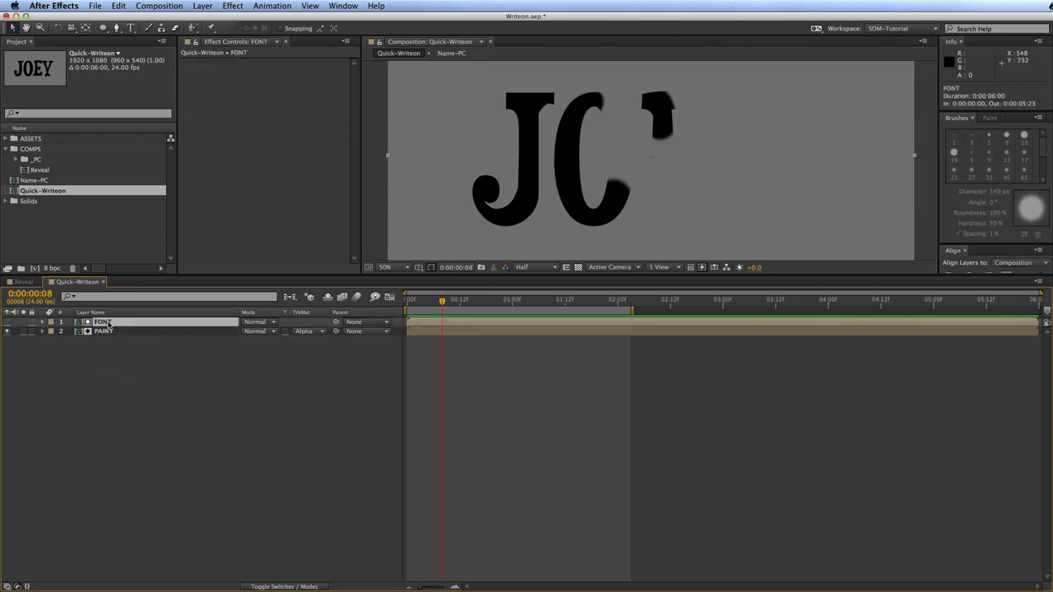
left_click(124, 332)
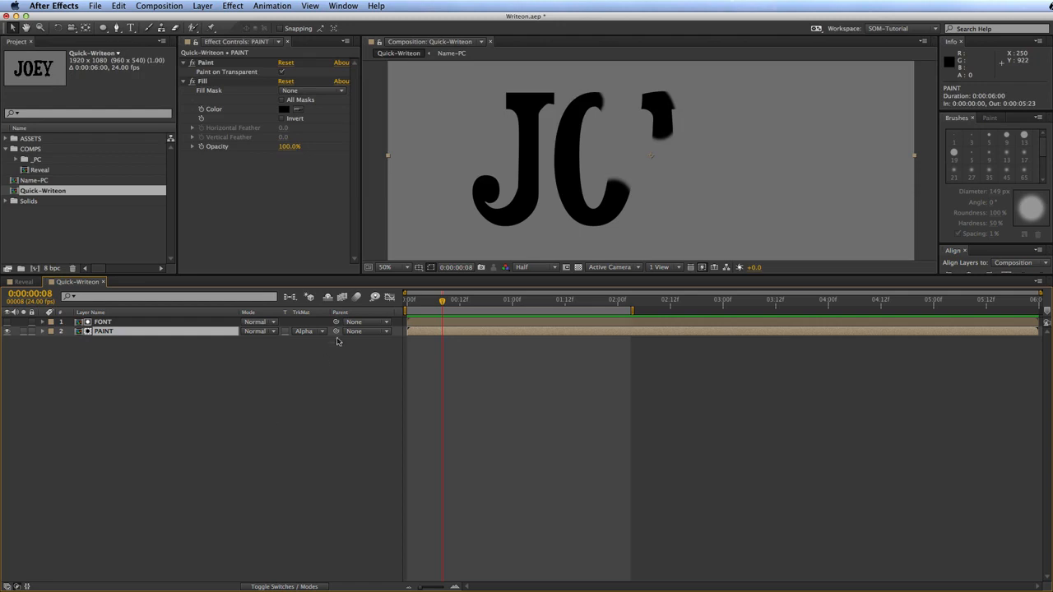
Step: Remove the track matte from the PAINT layer and place the FONT layer, made visible, beneath it
left_click(309, 332)
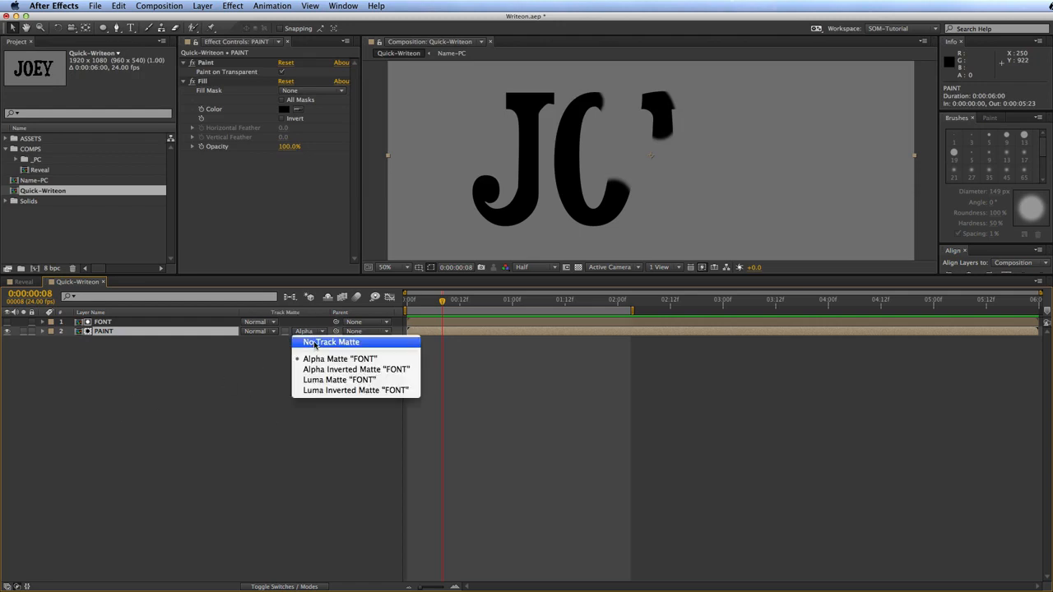
left_click(315, 342)
left_click(253, 376)
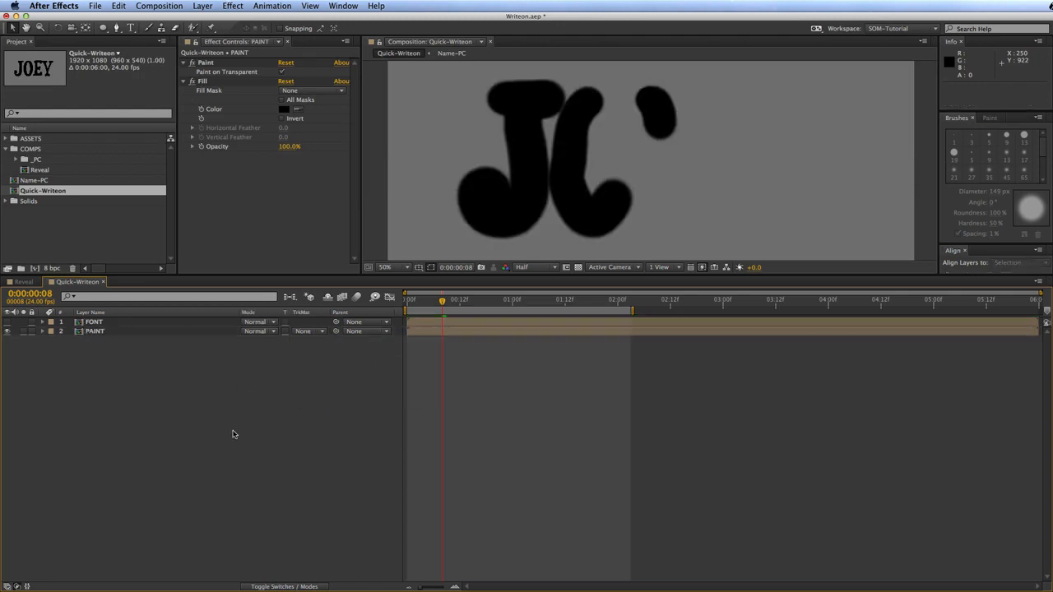
left_click(7, 321)
left_click_drag(93, 322, 102, 338)
left_click(119, 322)
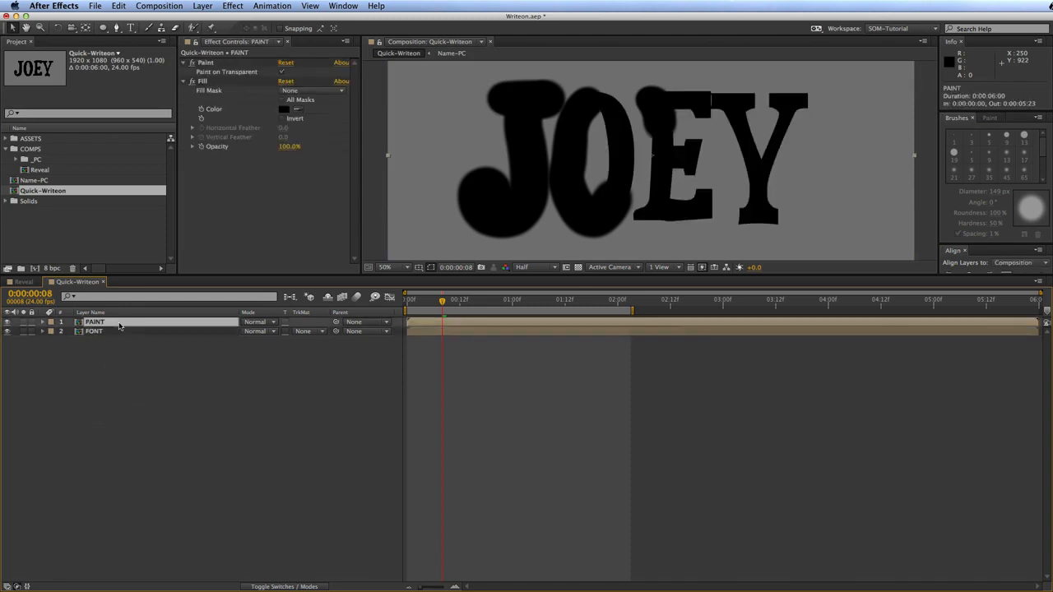
Step: Delete the Fill effect from the PAINT layer
left_click(203, 82)
key("Delete")
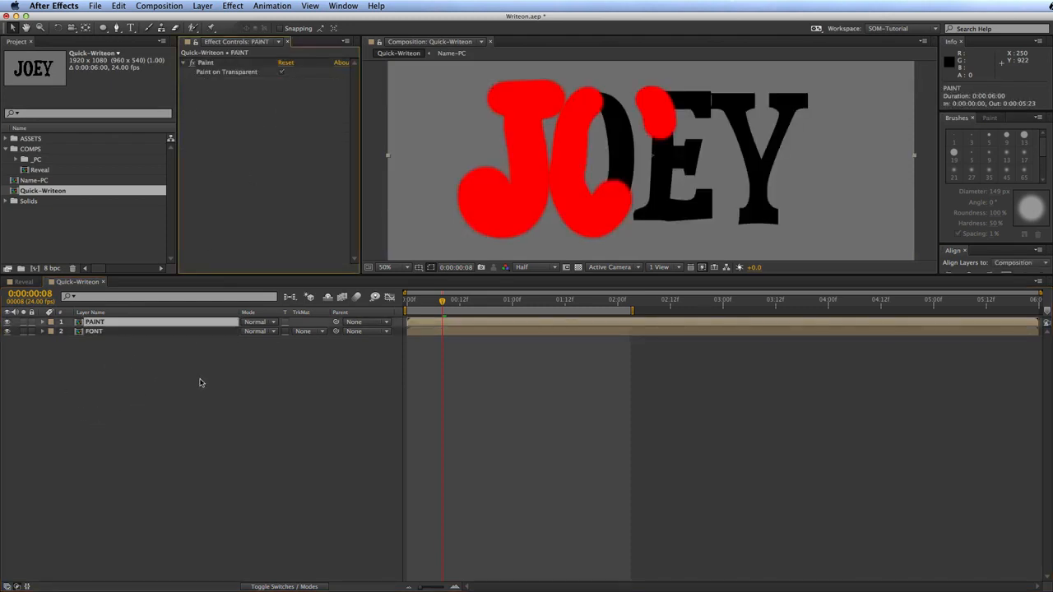
left_click(199, 381)
Step: Set the FONT layer's track matte to Alpha Matte "PAINT" and preview the reveal
left_click(97, 332)
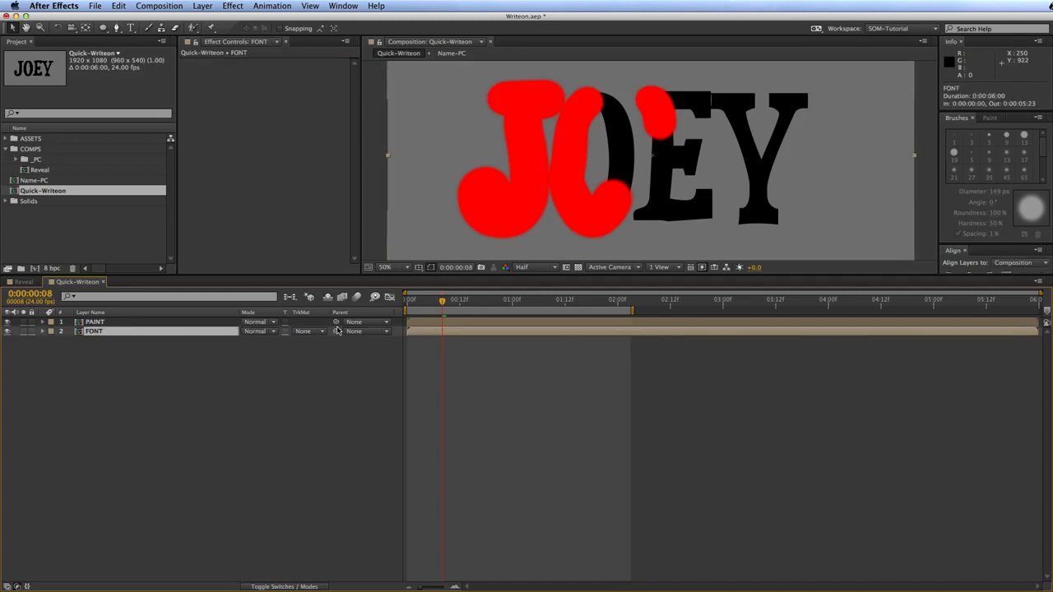
left_click(306, 330)
left_click(323, 359)
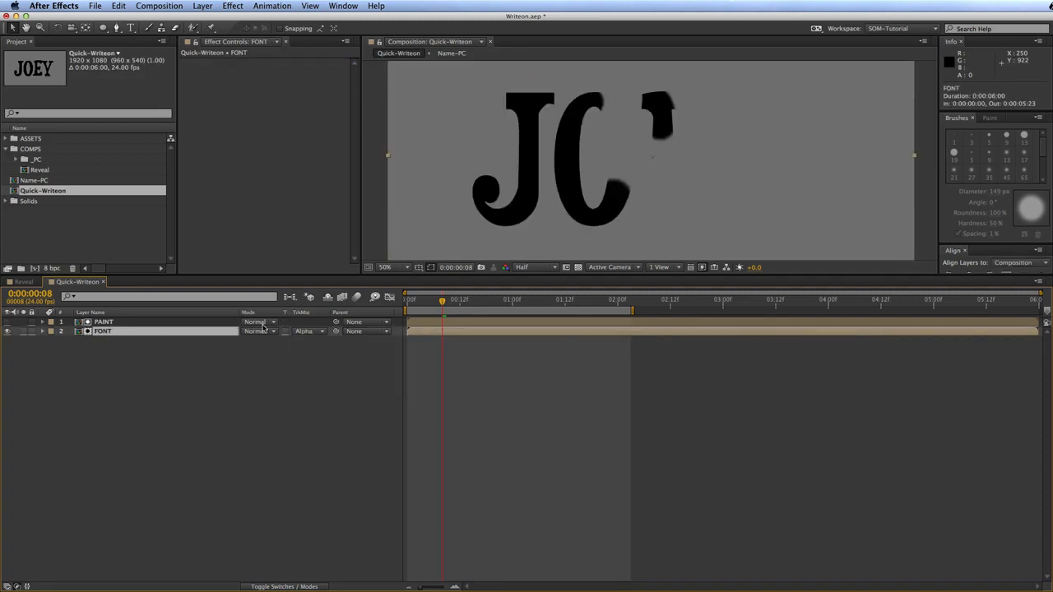
key("space")
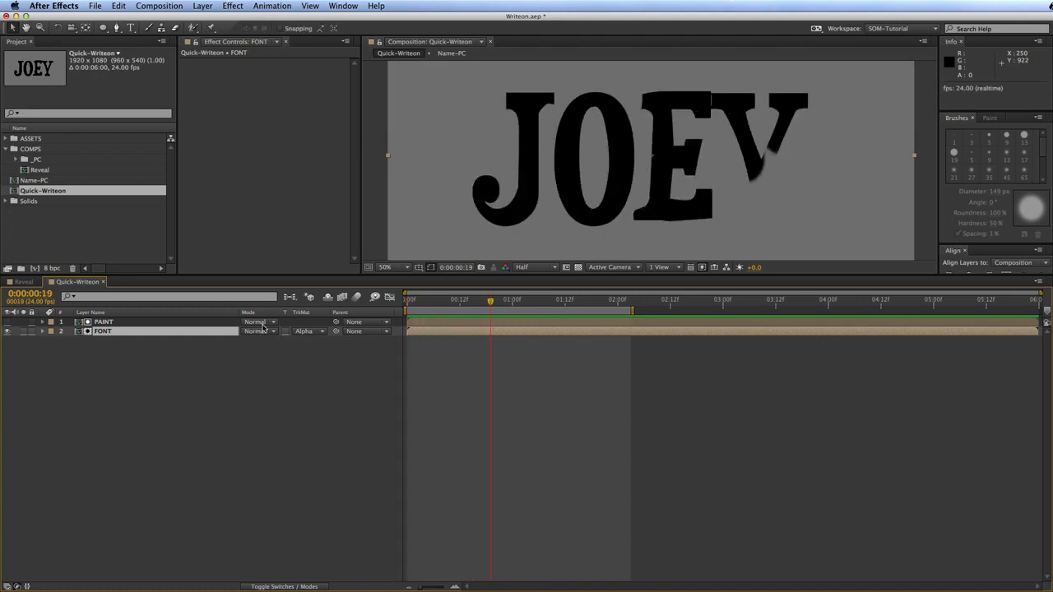
left_click(293, 385)
left_click_drag(515, 306, 543, 305)
Step: Add the Roughen Edges effect to the PAINT layer and view the partly revealed lettering at frame 7
left_click(130, 318)
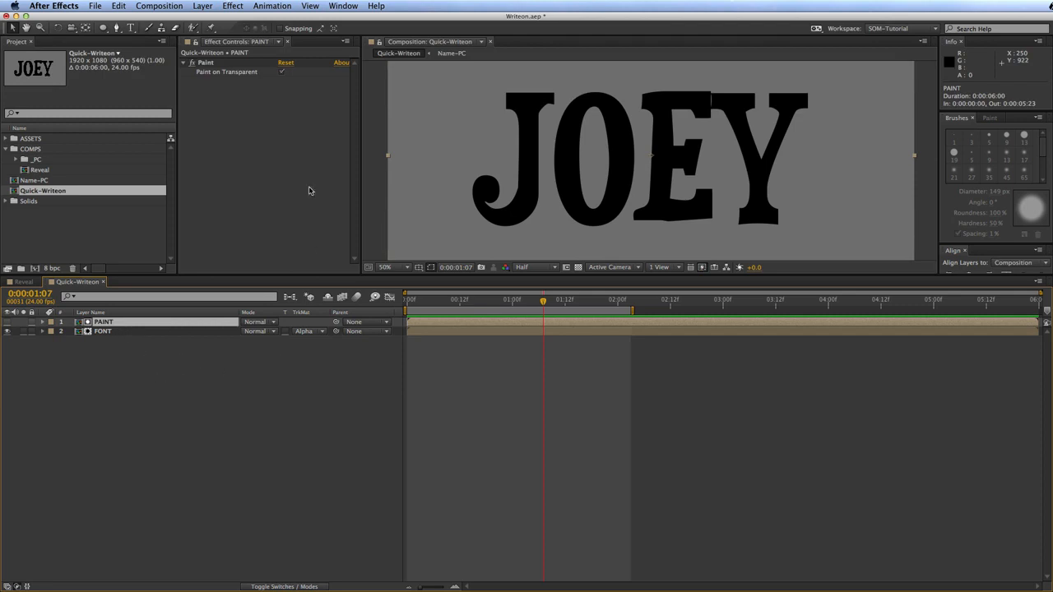
left_click(465, 306)
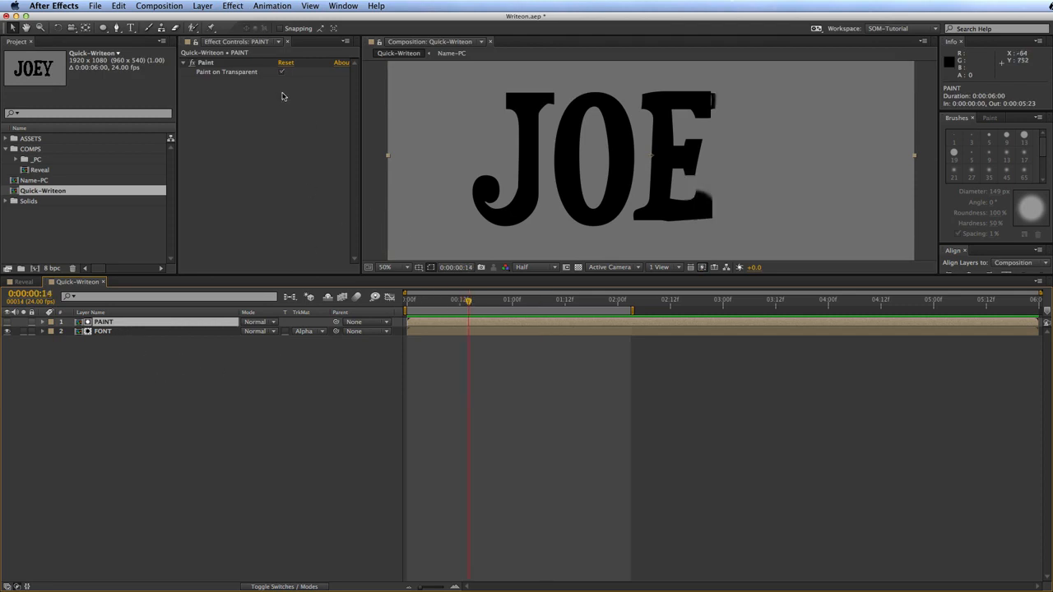
left_click(233, 6)
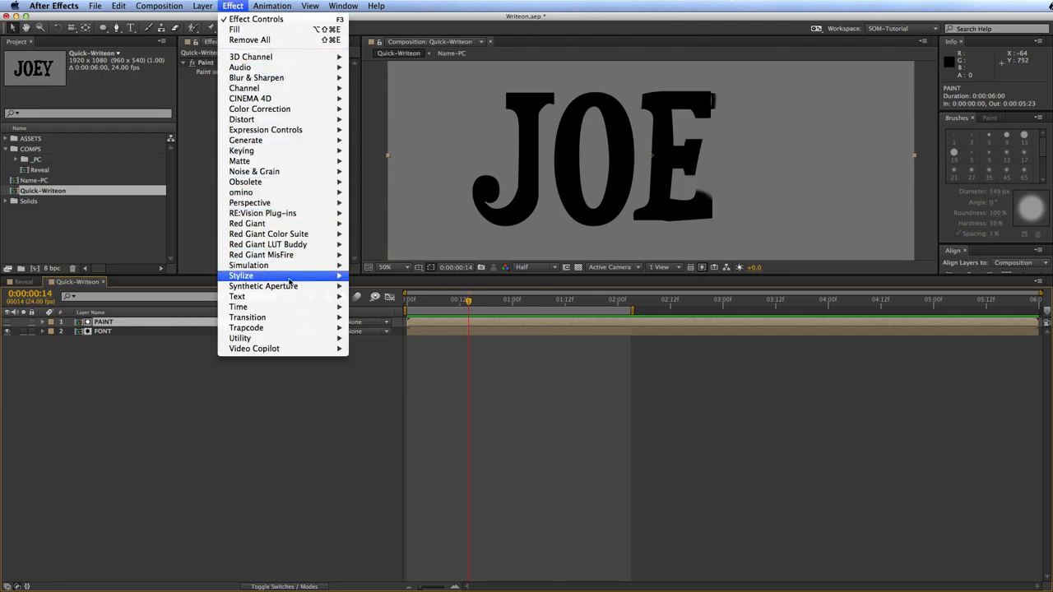
mouse_move(246, 281)
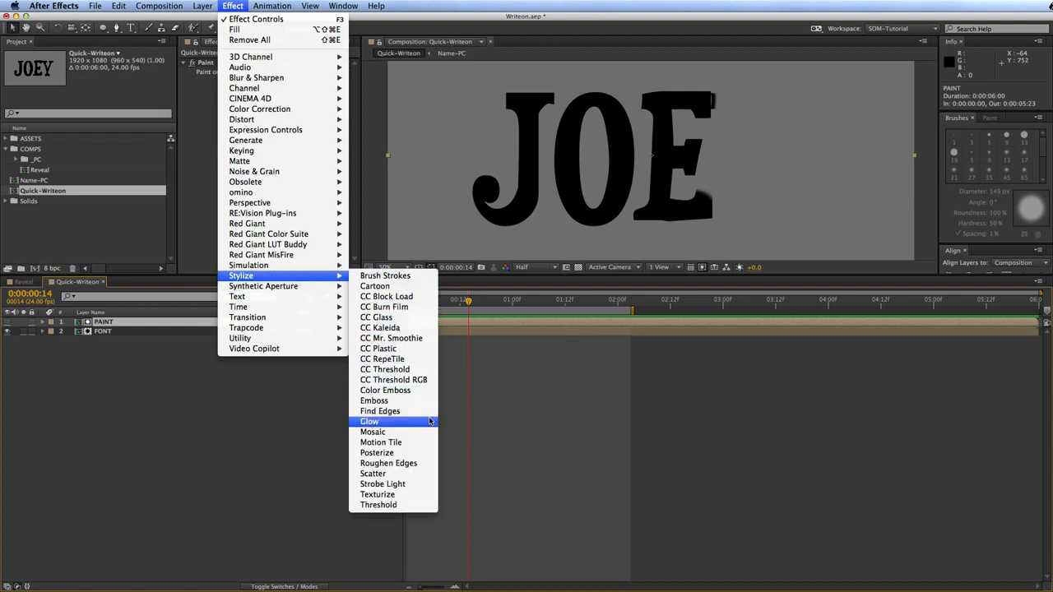
left_click(441, 482)
left_click_drag(479, 292, 438, 298)
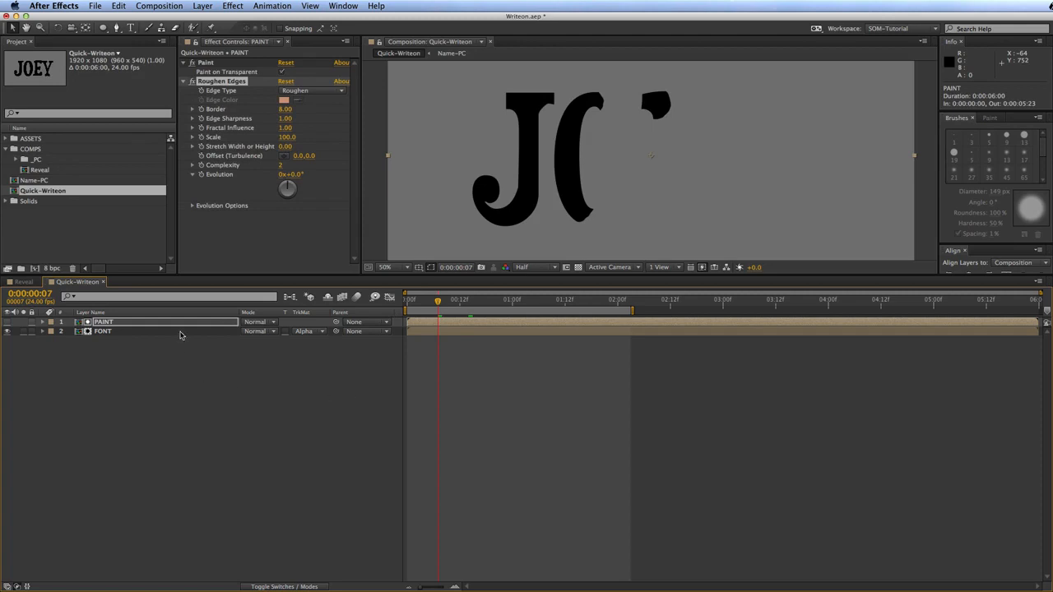
Step: Try a Roughen Edges border of 89, previewing the visible PAINT strokes alone and the matted lettering with PAINT hidden
left_click_drag(284, 110, 414, 121)
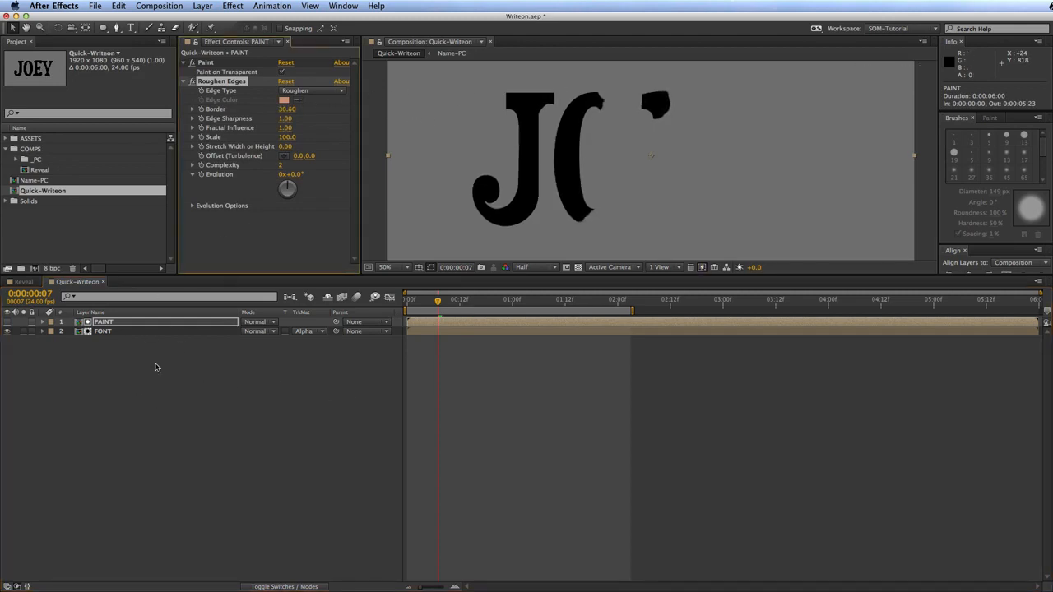
left_click(7, 321)
mouse_move(284, 109)
left_mouse_down()
mouse_move(244, 116)
mouse_move(298, 117)
left_mouse_up()
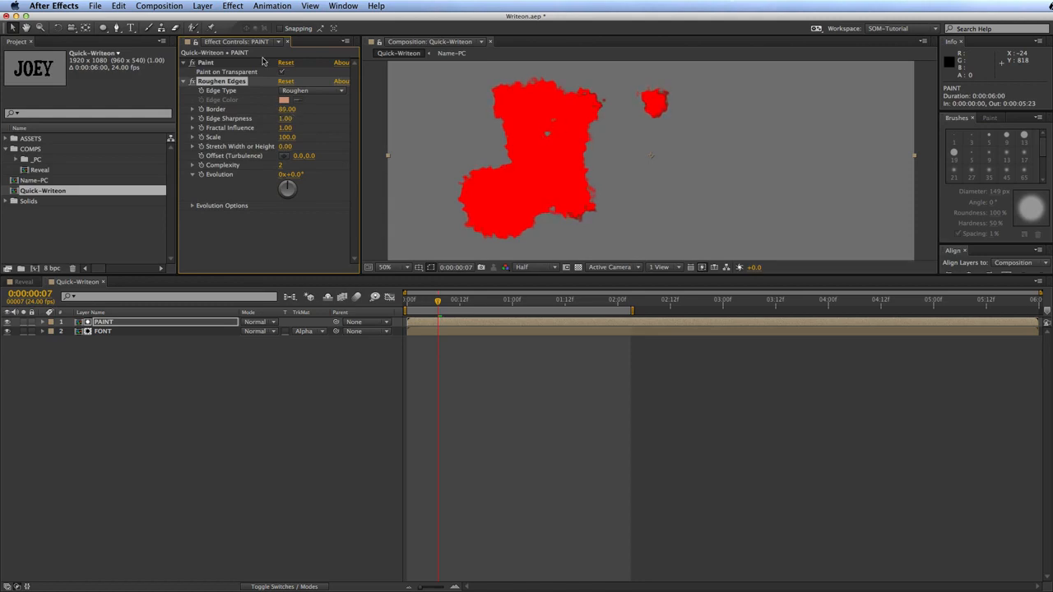
key("KP_0")
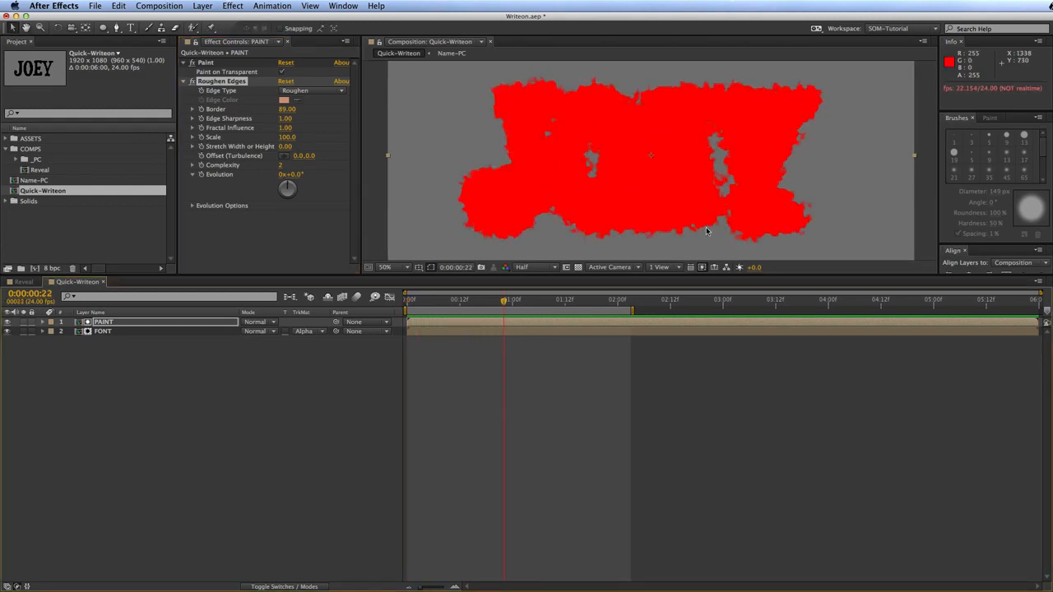
left_click(7, 322)
key("KP_0")
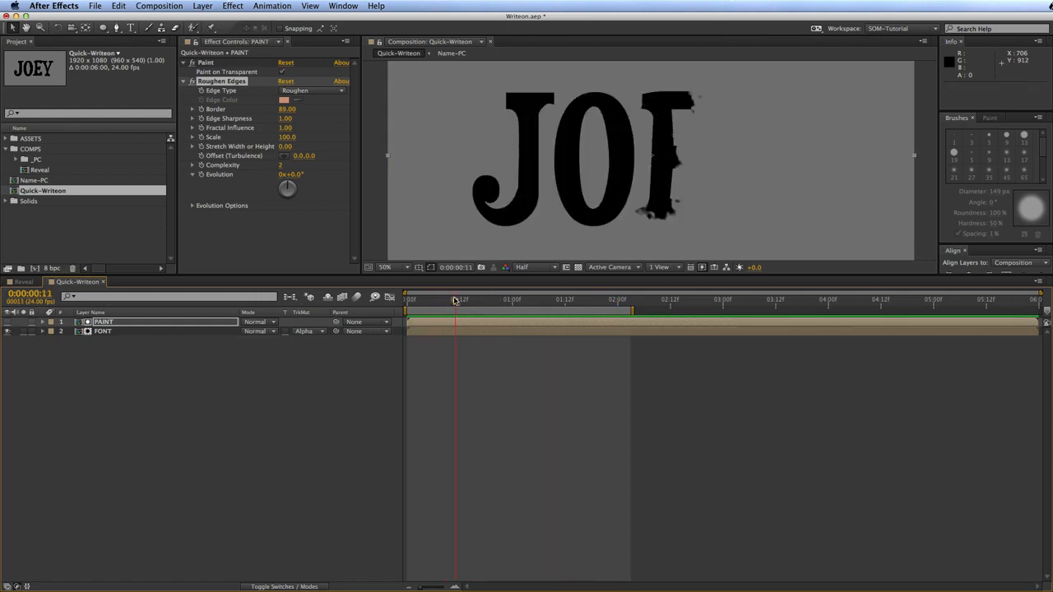
left_click_drag(454, 301, 428, 302)
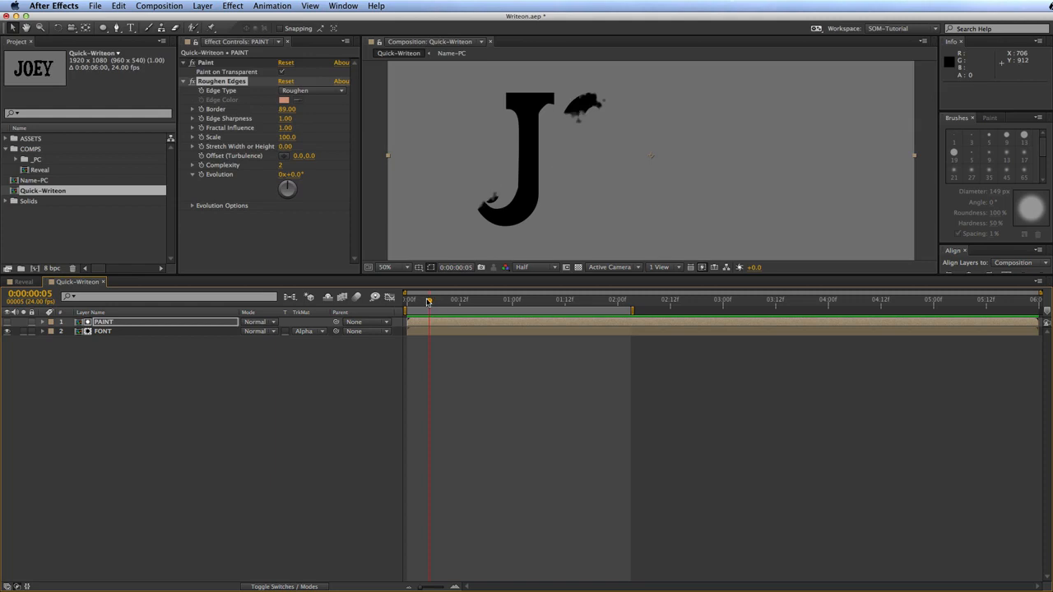
Step: Set the Roughen Edges edge type to Spiky and edge sharpness to 0.22, and preview the reveal
left_click(292, 92)
left_click(325, 133)
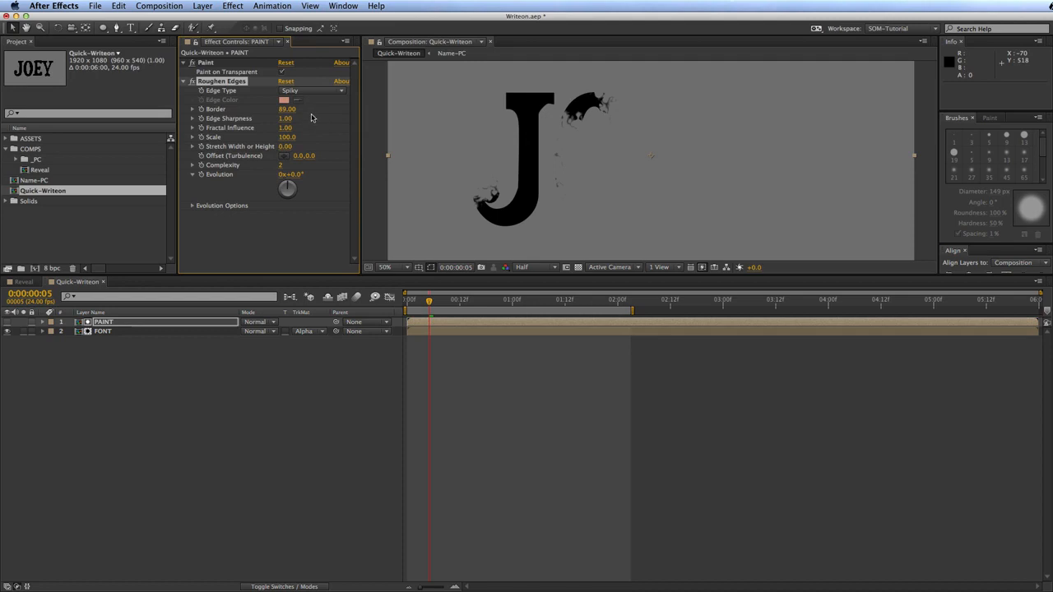
left_click_drag(283, 118, 201, 138)
key("space")
key("KP_0")
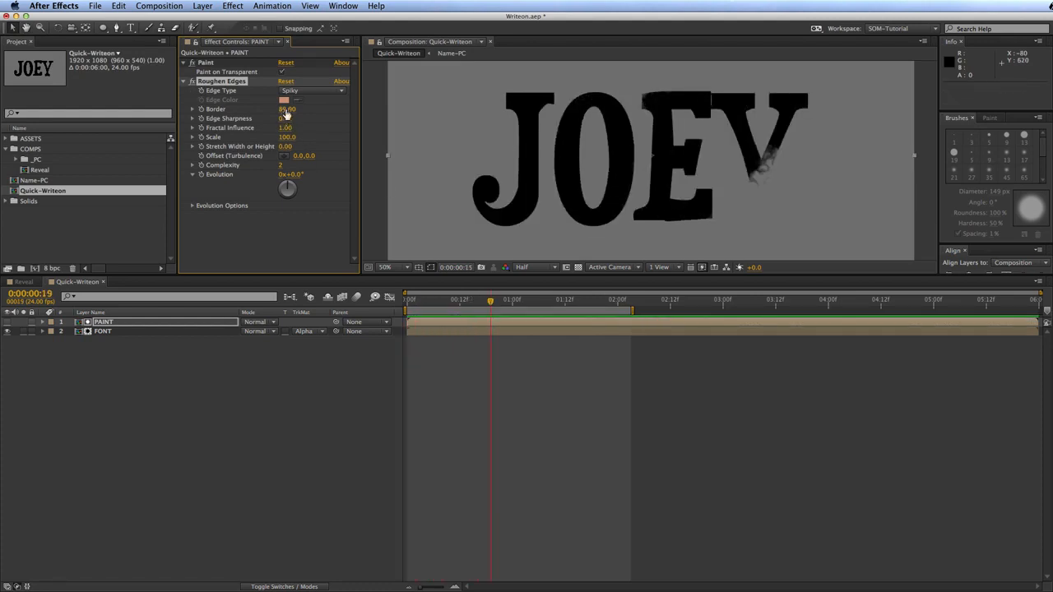
Step: Lower the Roughen Edges border to 31.90 and preview the reveal
left_click_drag(246, 108, 72, 165)
key("KP_0")
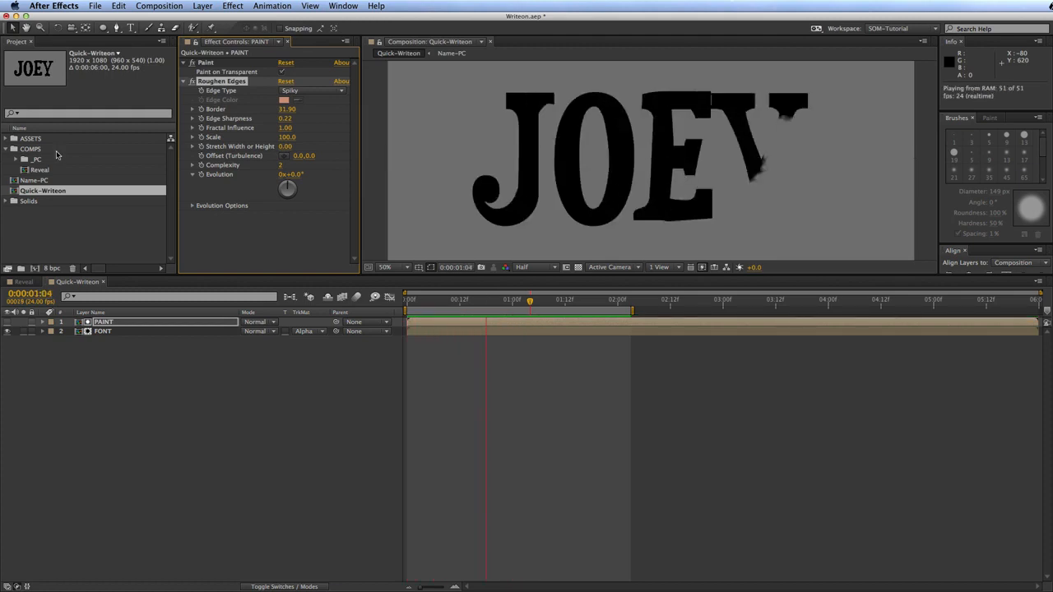
left_click(635, 421)
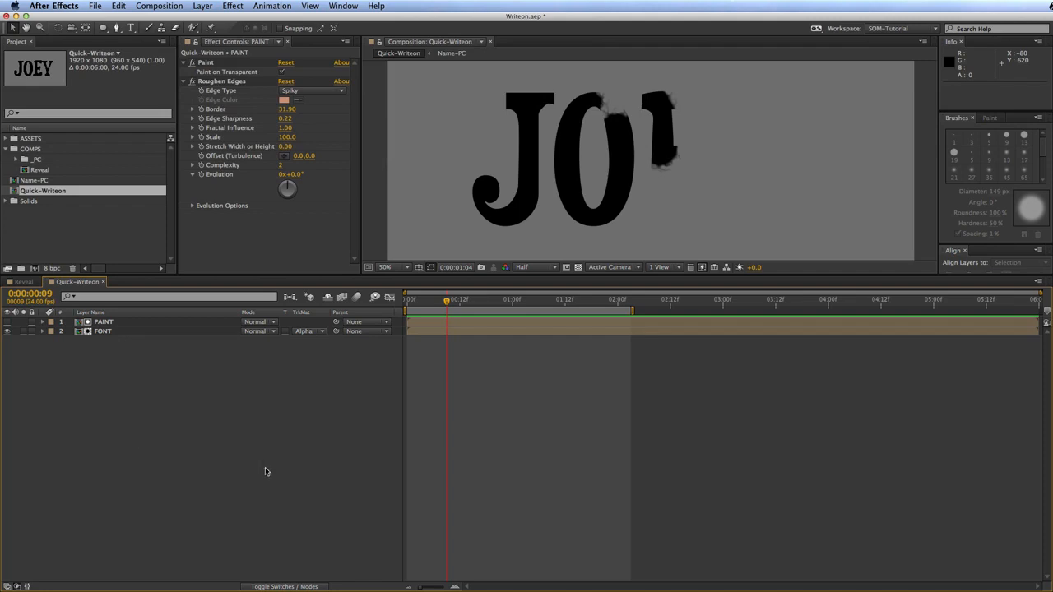
left_click_drag(204, 411, 62, 330)
left_click(206, 461)
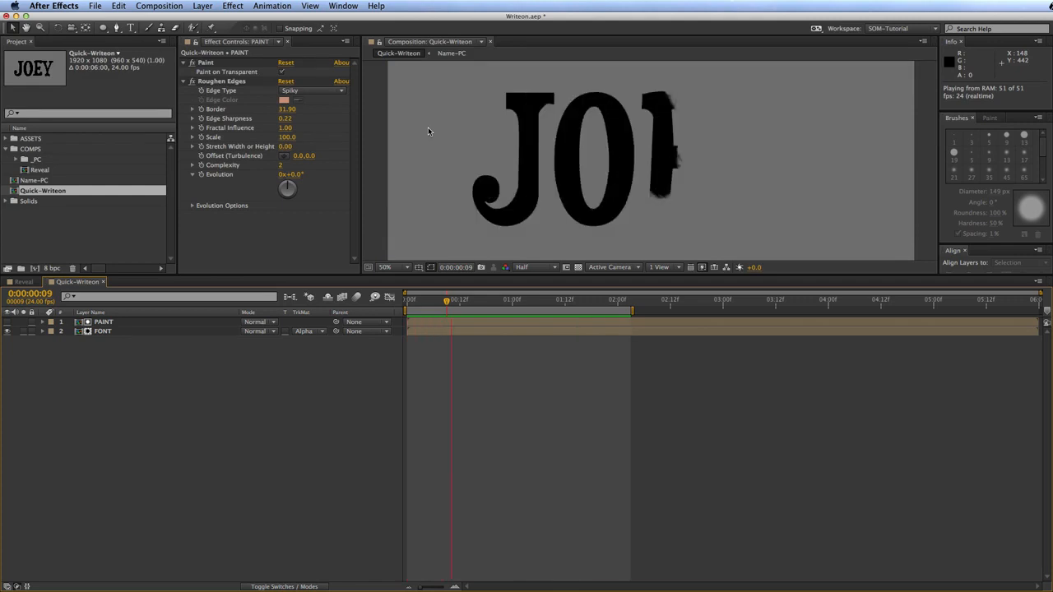
Step: Pre-compose the PAINT and FONT layers together into a new composition named JoeyWriteon
left_click_drag(245, 448, 4, 318)
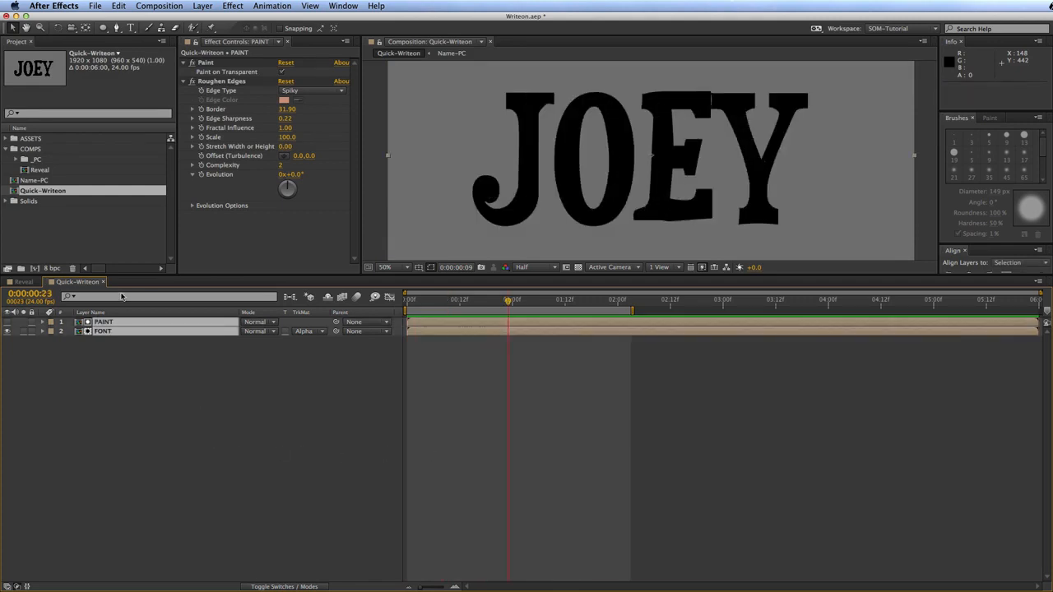
key("super+shift+c")
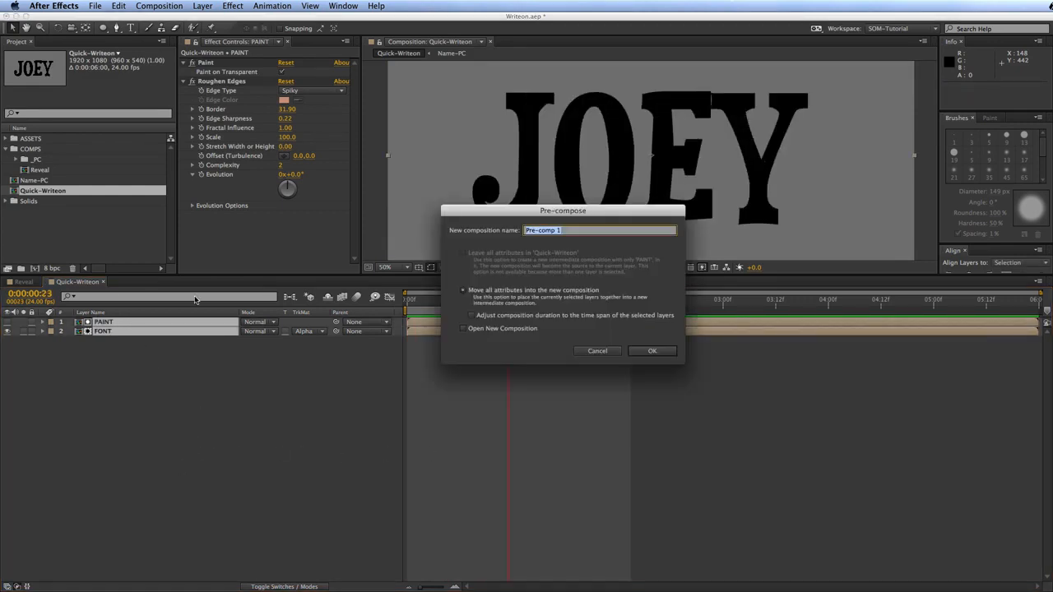
key("BackSpace")
type("JoeyWriteon")
key("Return")
Step: Duplicate the JoeyWriteon layer and shift the upper copy one frame later
key("super+d")
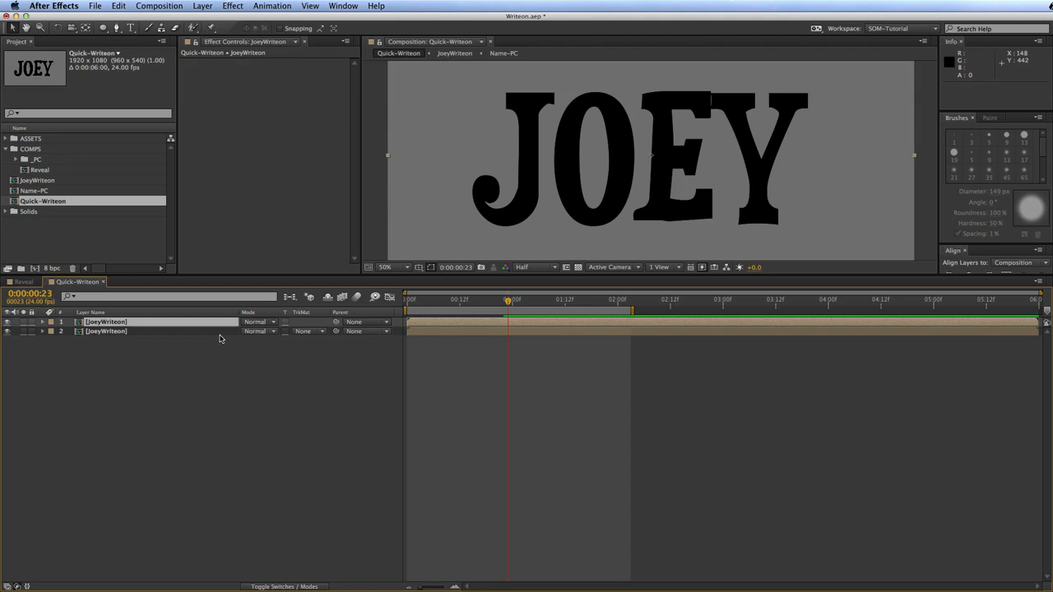
key("alt+Page_Down")
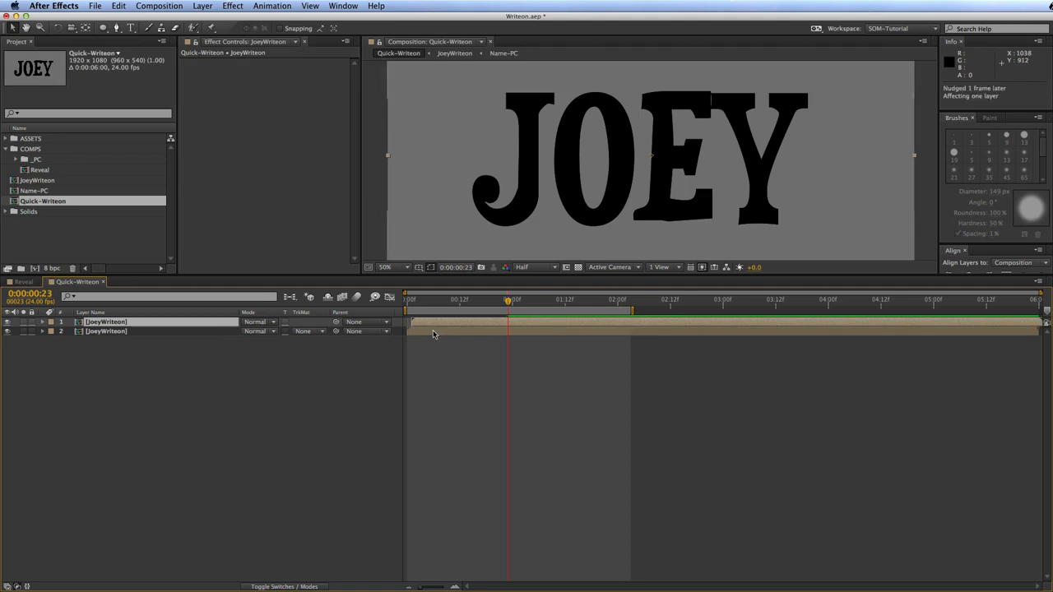
key("alt+Page_Up")
key("alt+Page_Down")
key("alt+Page_Down")
Step: Set the opacity of the lower JoeyWriteon layer to 50%
key("super+Down")
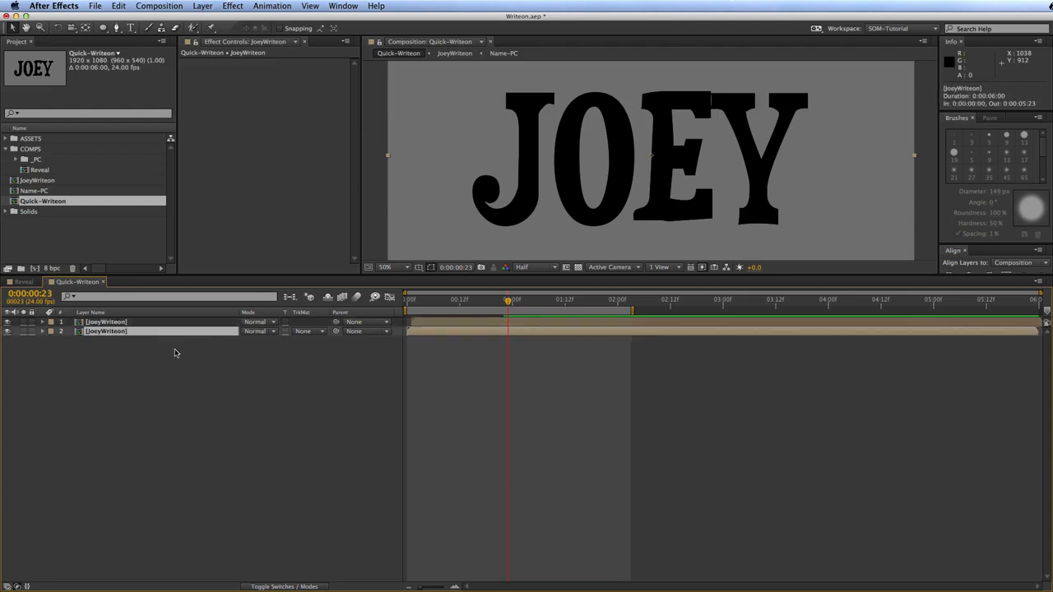
key("t")
left_click(249, 341)
type("50")
key("Return")
Step: Step through the opening frames to frame 5 and preview how the semi-transparent copy leads the offset lettering
key("Home")
key("Page_Down")
key("Page_Down")
key("Page_Down")
key("Page_Down")
key("Page_Down")
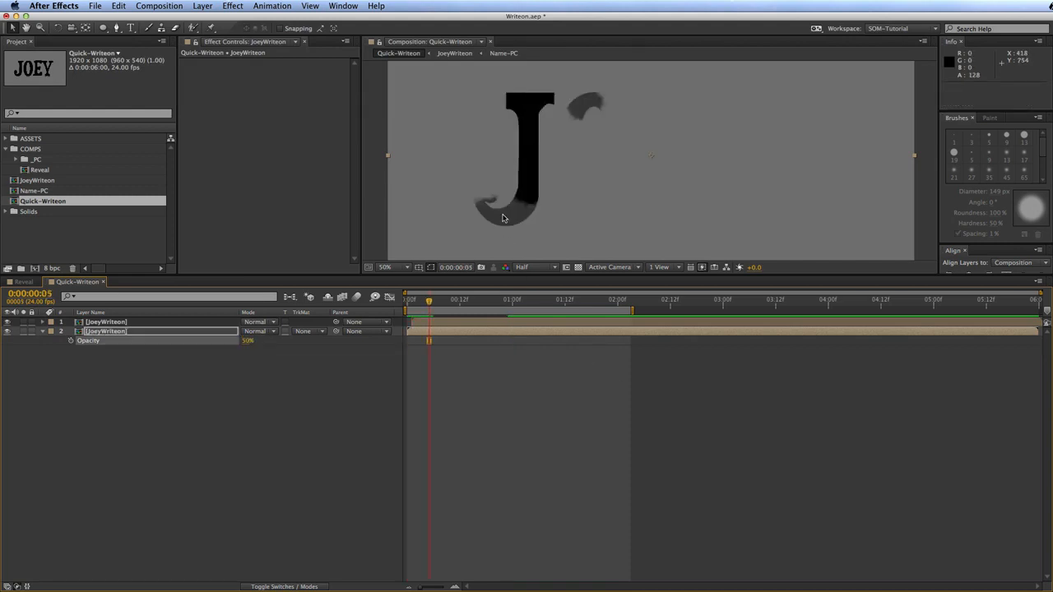
key("space")
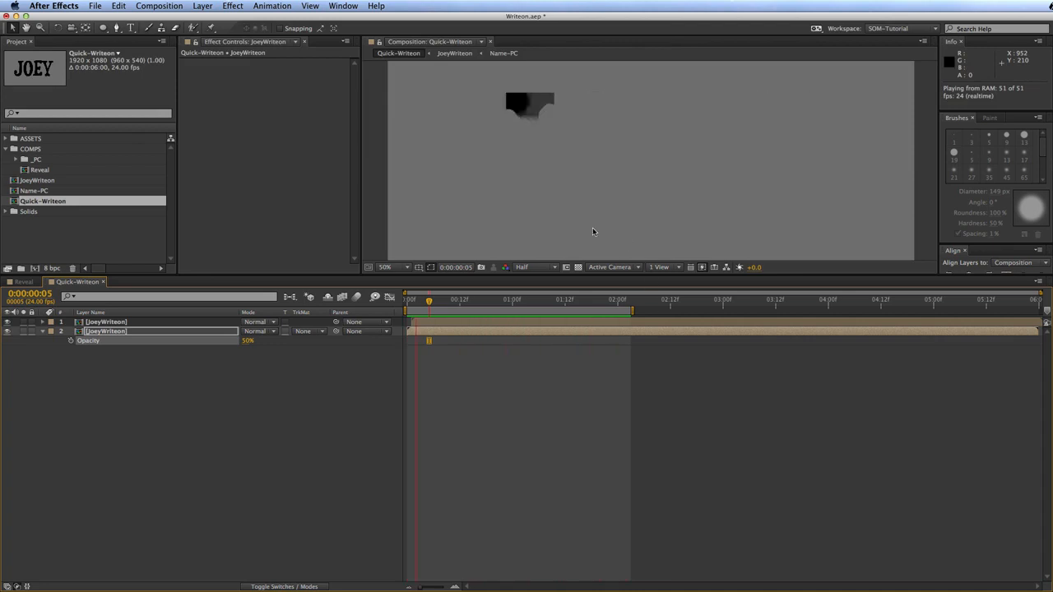
key("space")
left_click(646, 399)
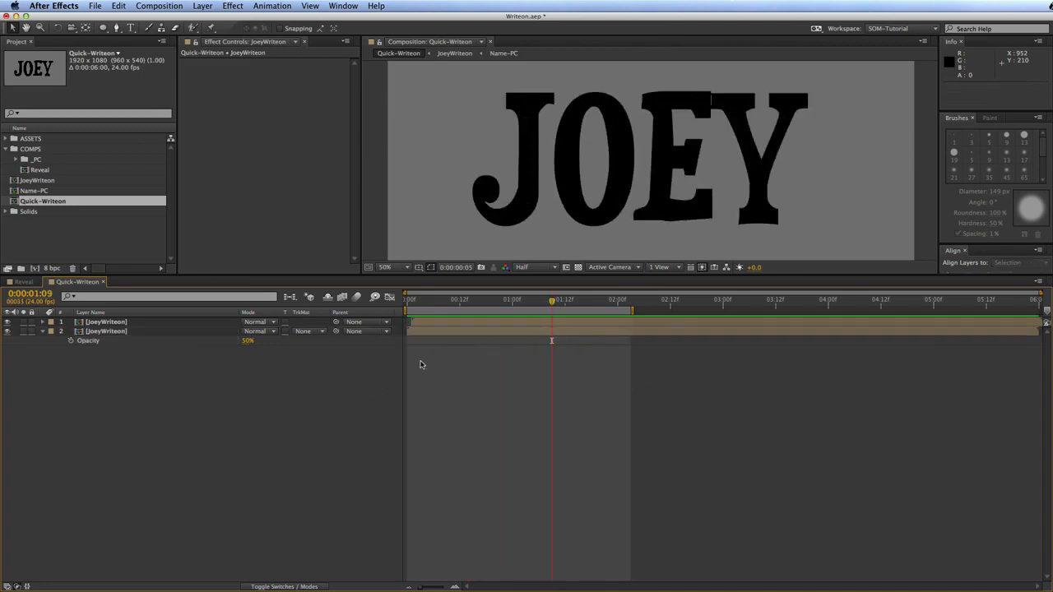
Step: Move the upper JoeyWriteon layer back to start at frame 0 and enable Time Remapping on both layers
left_click_drag(429, 321, 422, 321)
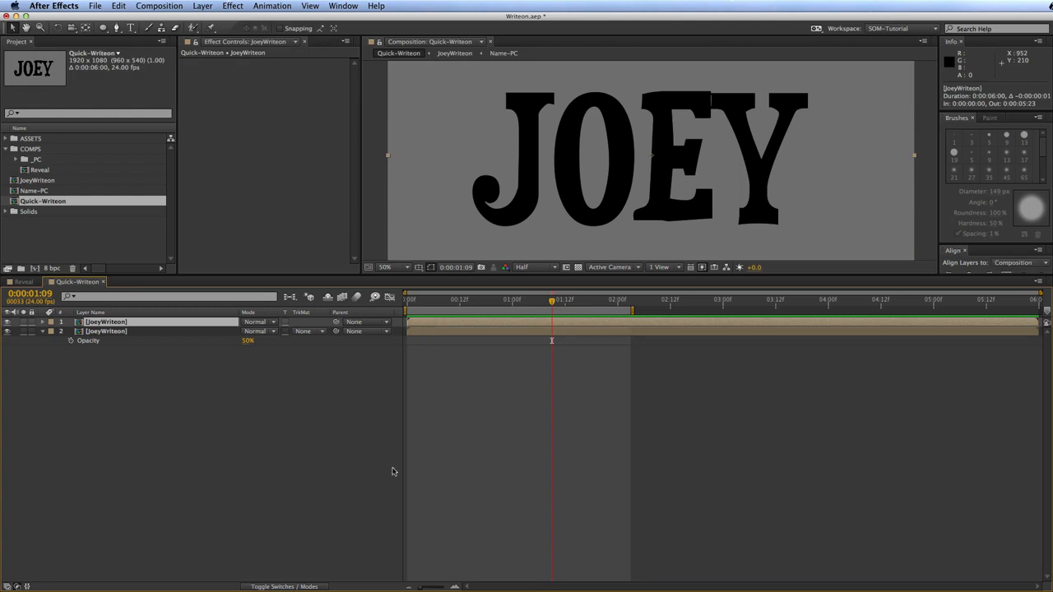
left_click(386, 468)
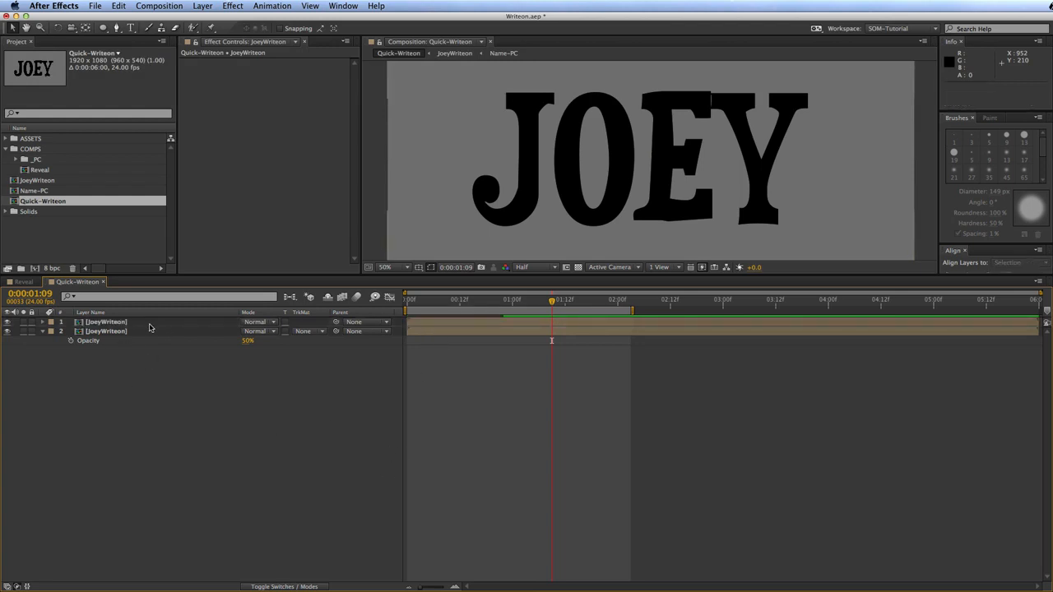
key("super+a")
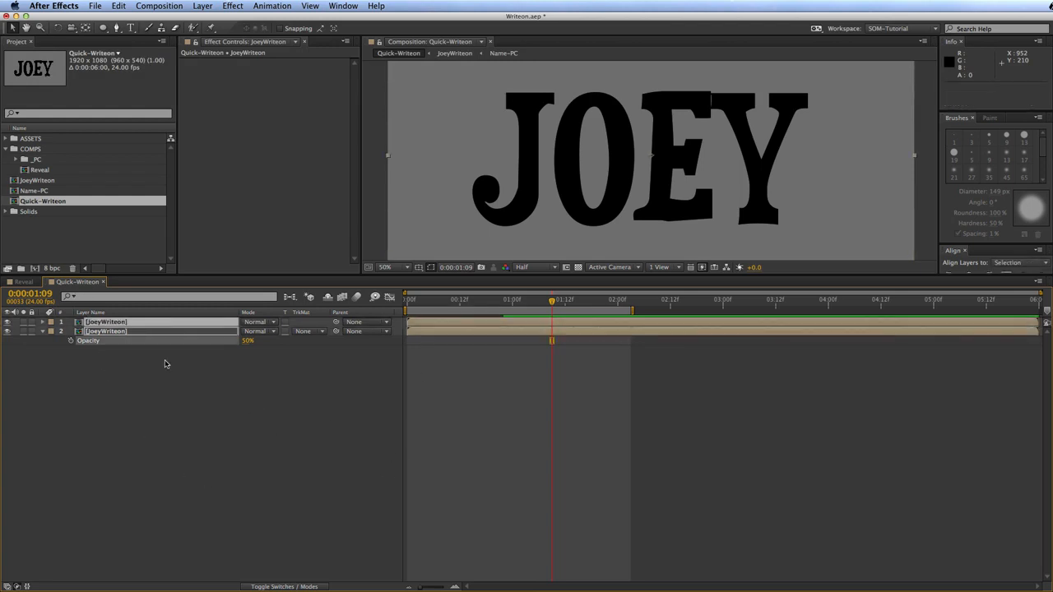
left_click(202, 6)
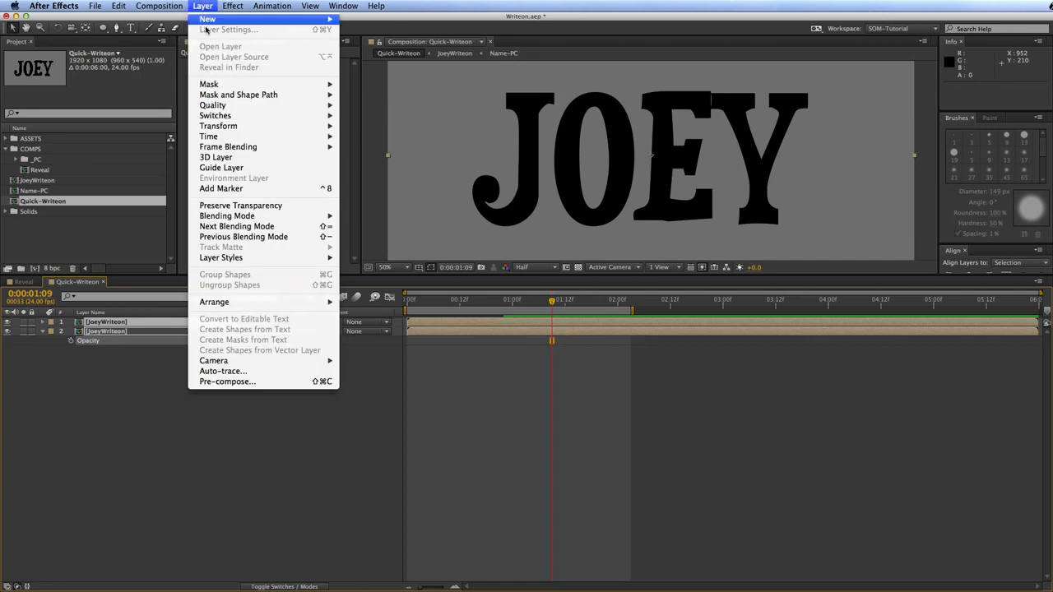
mouse_move(270, 141)
left_click(392, 138)
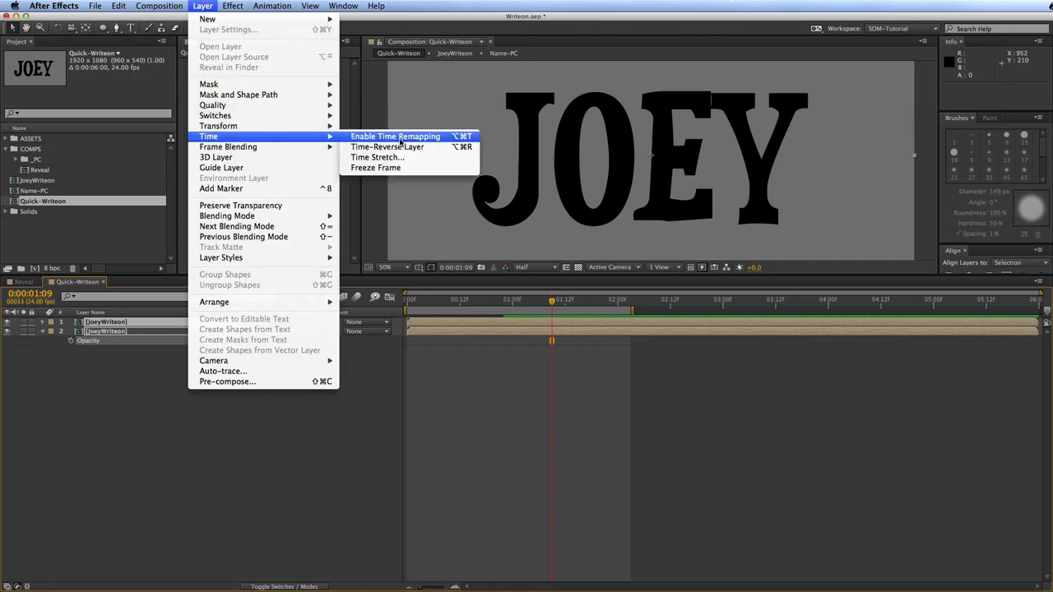
Step: Add a Time Remap keyframe at 0:00:01:01 on both JoeyWriteon layers, move it to about 2 seconds, and extend the work area
mouse_move(496, 303)
left_mouse_down()
mouse_move(425, 302)
mouse_move(516, 301)
left_mouse_up()
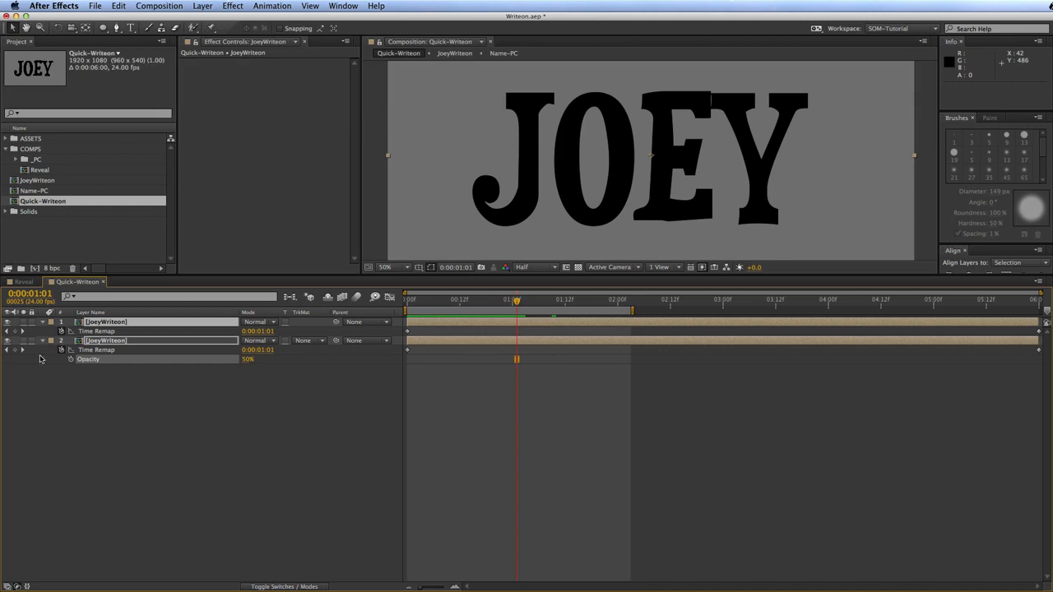
left_click(14, 332)
left_click_drag(517, 331, 807, 326)
left_click(275, 446)
Step: Shift the upper JoeyWriteon layer one frame later, then preview the slowed write-on and save the project
left_click(139, 321)
key("alt+Page_Down")
key("KP_0")
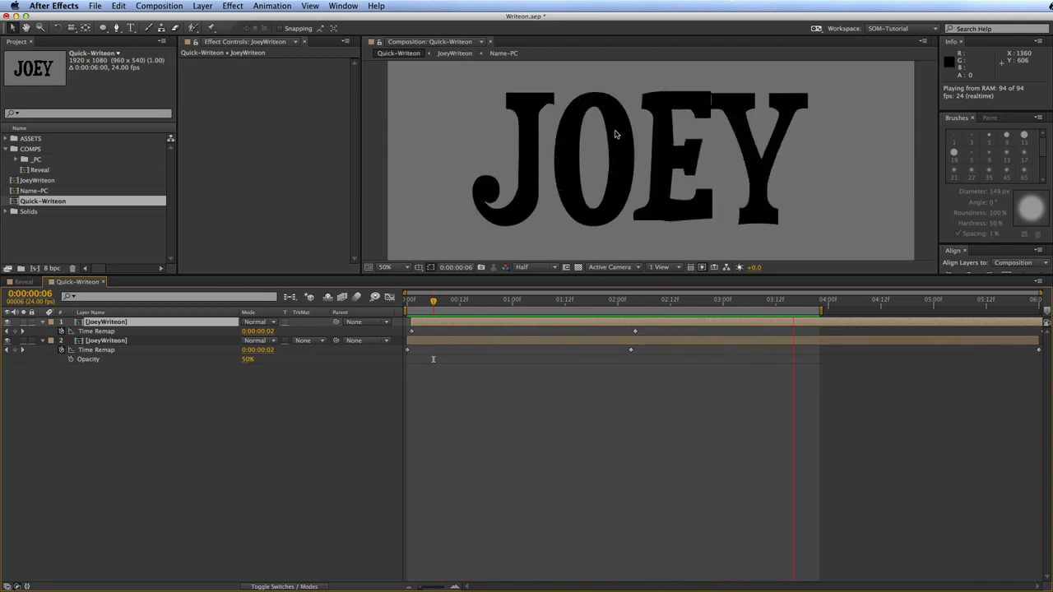
key("space")
left_click(443, 512)
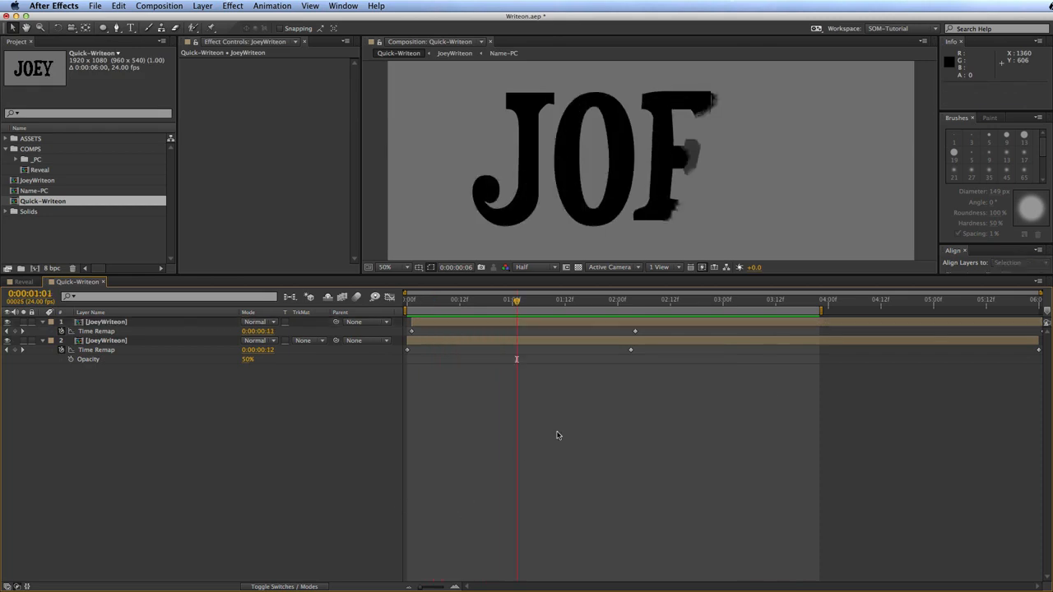
key("space")
key("super+s")
left_click_drag(593, 302, 656, 301)
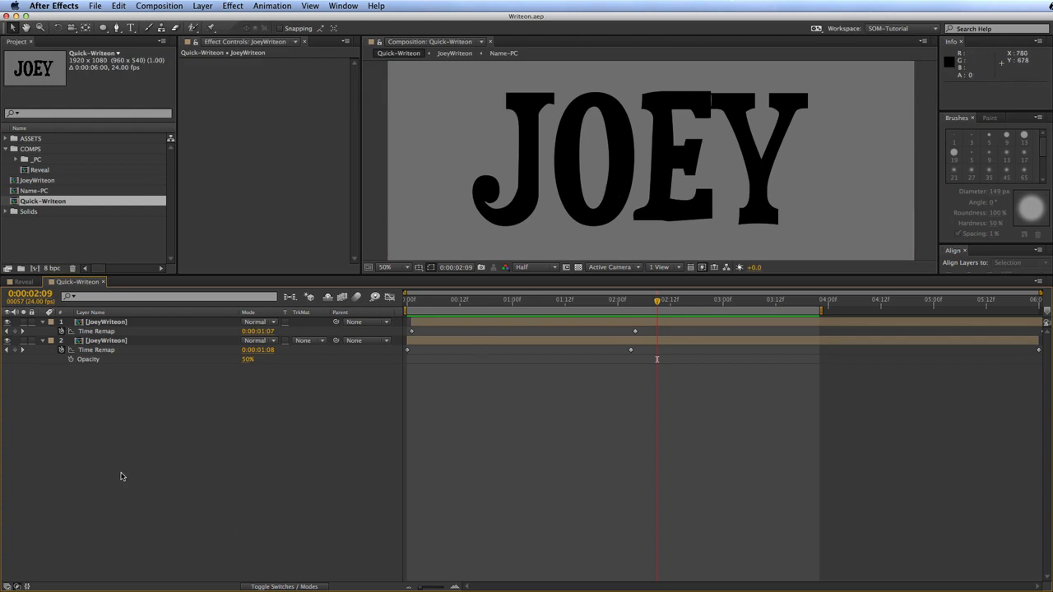
left_click(57, 248)
key("super+n")
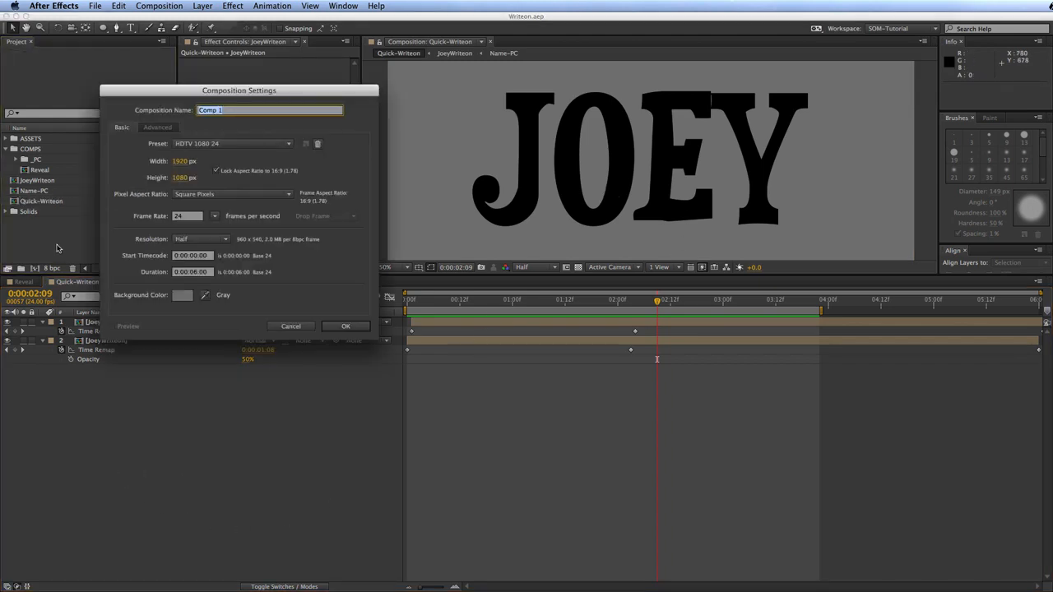
key("Escape")
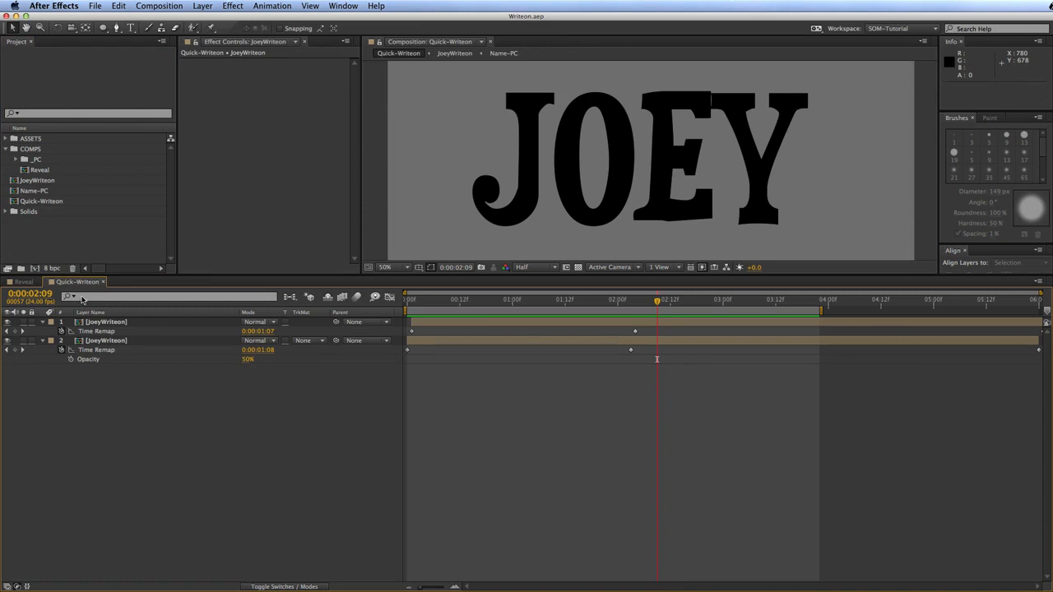
Step: Open the nested JoeyWriteon composition and the Name-PC composition inside it
double_click(111, 341)
double_click(125, 332)
left_click(117, 323)
left_click_drag(518, 299, 197, 423)
left_click(196, 423)
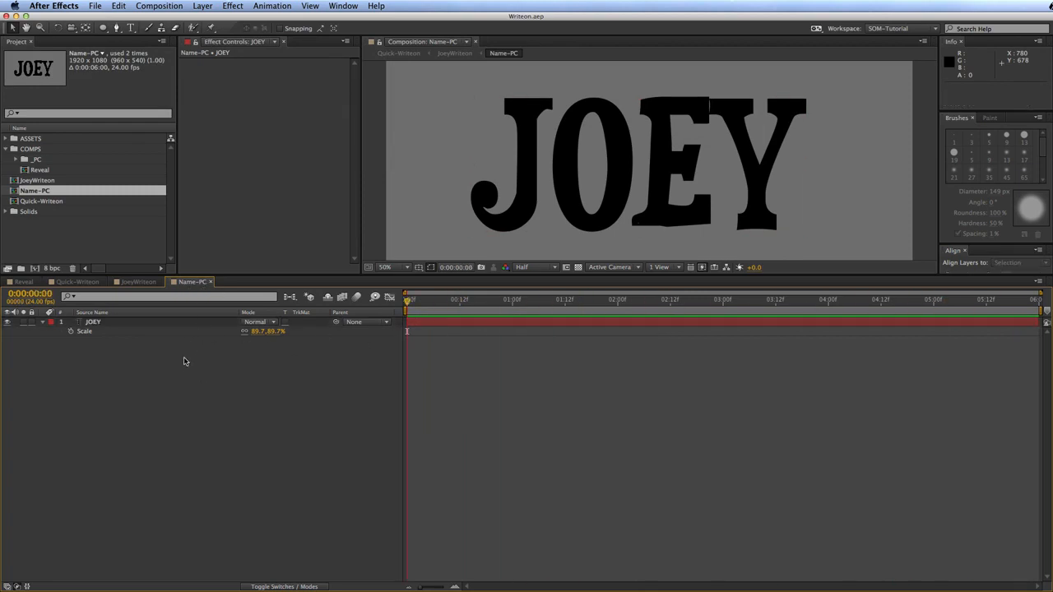
Step: Create a new composition from Name-PC and name it WriteOnStroke
left_click(50, 224)
left_click_drag(37, 190, 35, 268)
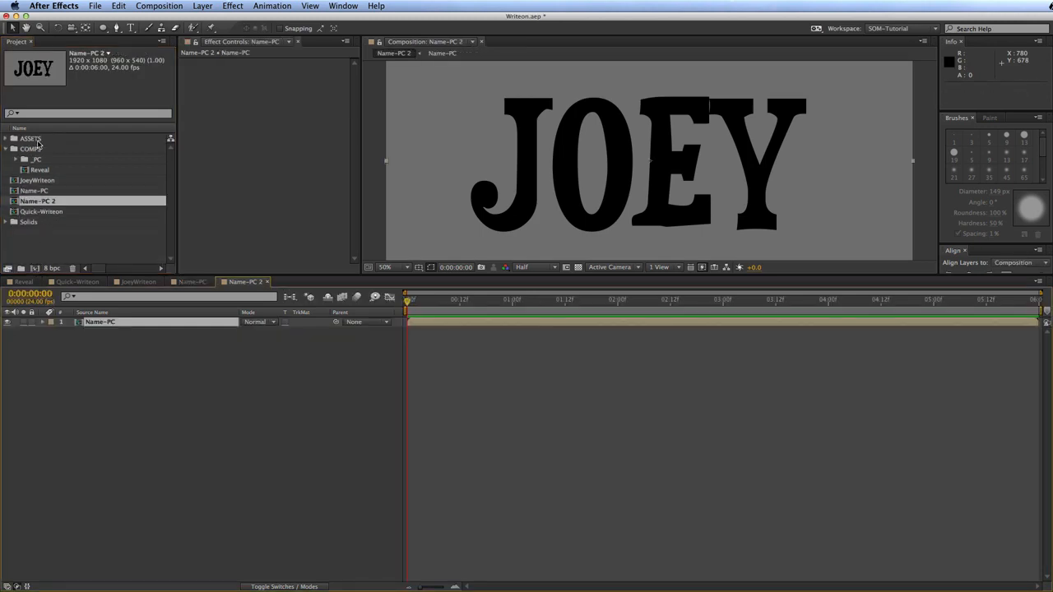
key("Return")
type("W")
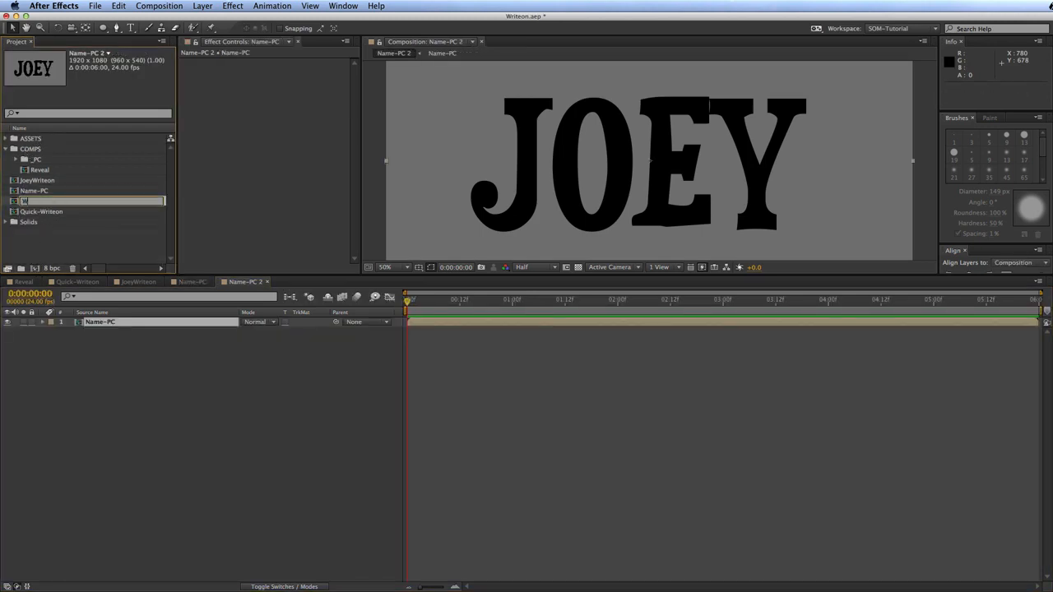
type("riteonStroke")
key("Return")
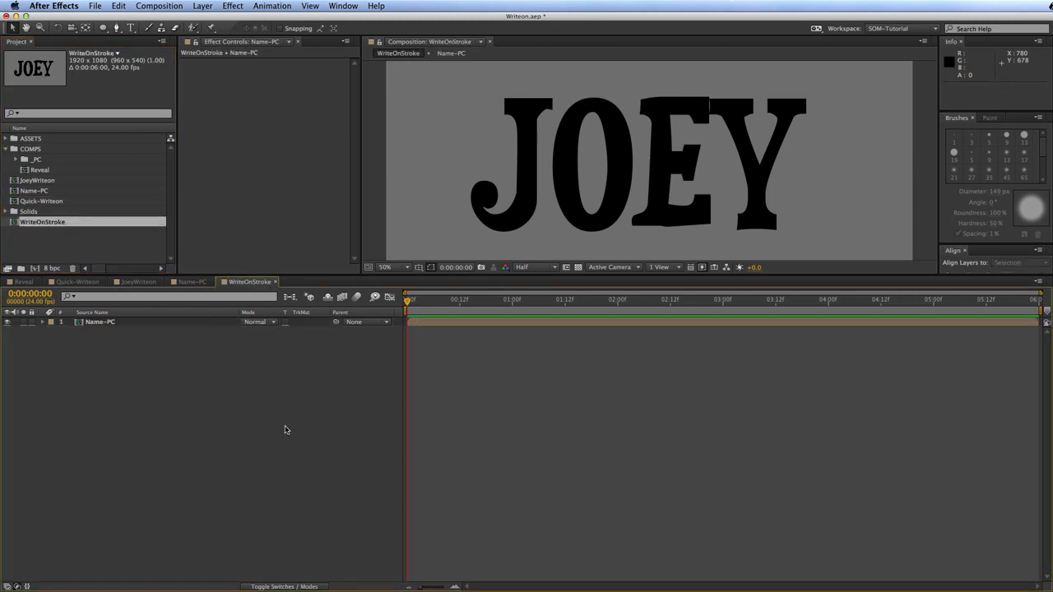
Step: Trace the letter J with an open Pen tool stroke path on a new shape layer above Name-PC
mouse_move(408, 301)
left_mouse_down()
mouse_move(481, 301)
mouse_move(412, 299)
left_mouse_up()
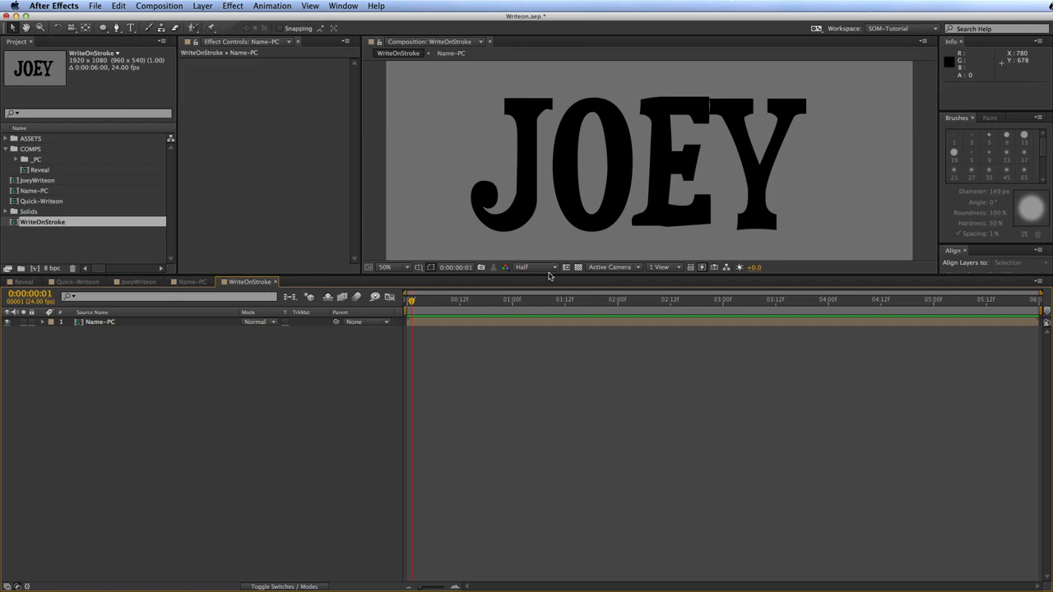
left_click_drag(548, 274, 548, 395)
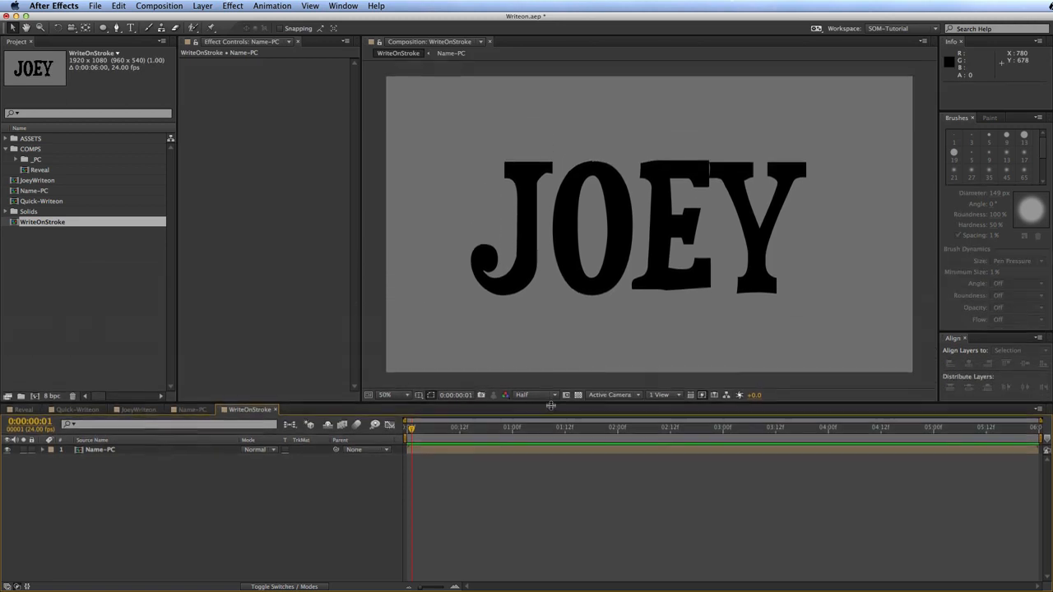
left_click_drag(597, 296, 598, 294)
left_click(525, 500)
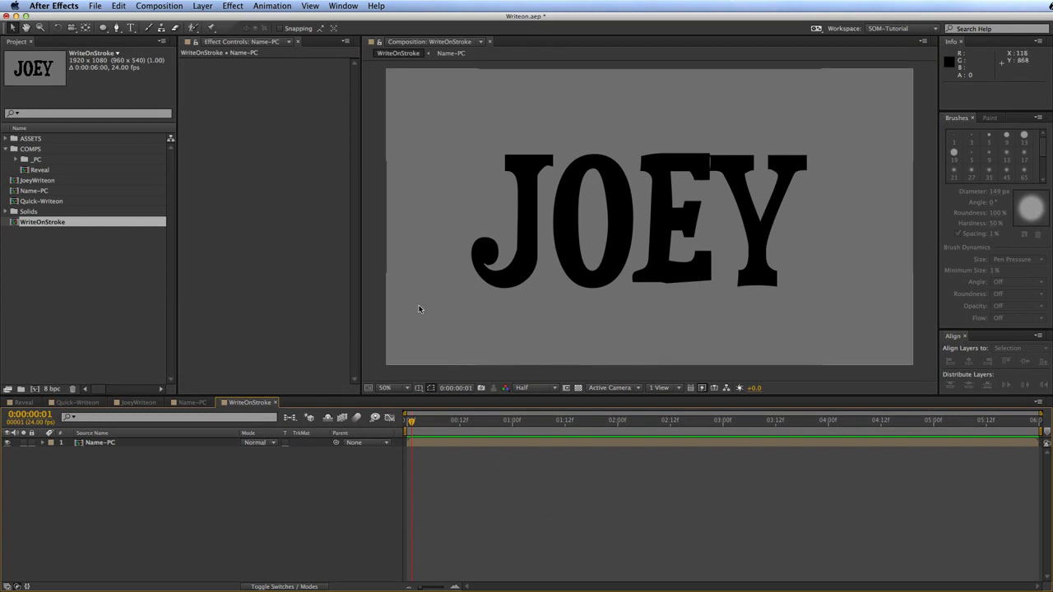
key("g")
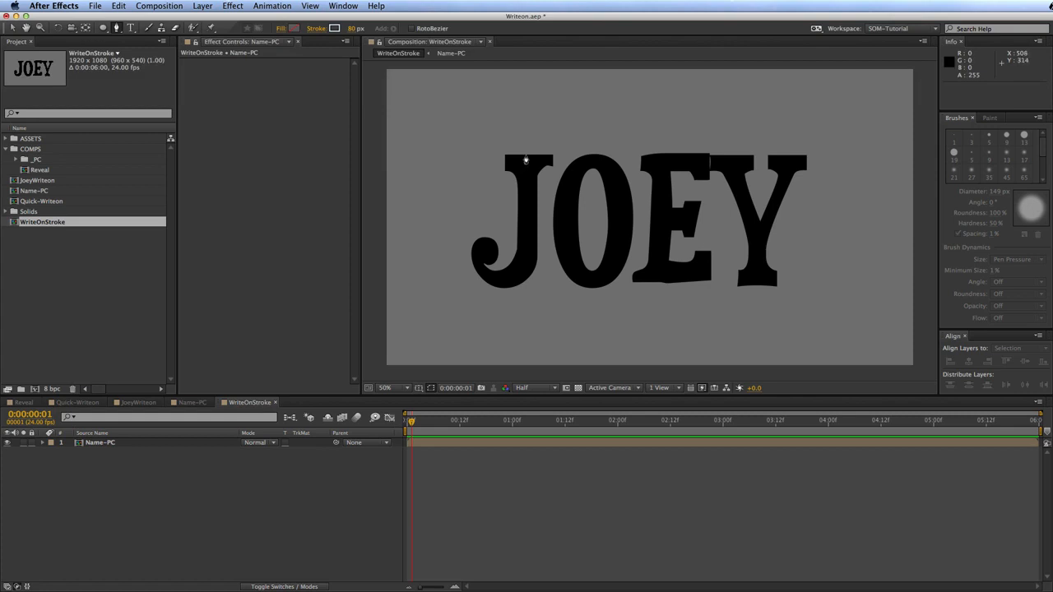
left_click(524, 137)
left_click_drag(526, 222, 526, 241)
mouse_move(516, 278)
left_mouse_down()
mouse_move(481, 278)
mouse_move(475, 251)
mouse_move(491, 247)
mouse_move(476, 268)
mouse_move(517, 270)
mouse_move(528, 256)
mouse_move(517, 269)
left_mouse_up()
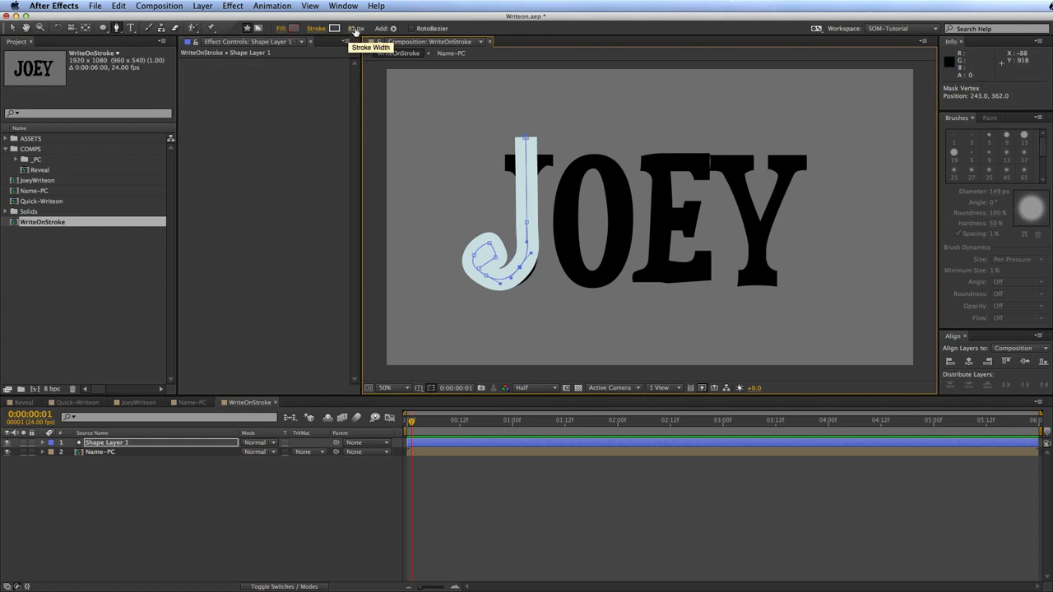
Step: Widen the J's stroke to about 94 px and reshape its path to cover the letter's top serif and stem
mouse_move(354, 28)
left_mouse_down()
mouse_move(533, 25)
mouse_move(387, 34)
mouse_move(448, 44)
left_mouse_up()
left_click_drag(519, 267, 520, 266)
left_click_drag(525, 139, 527, 178)
left_click(529, 175)
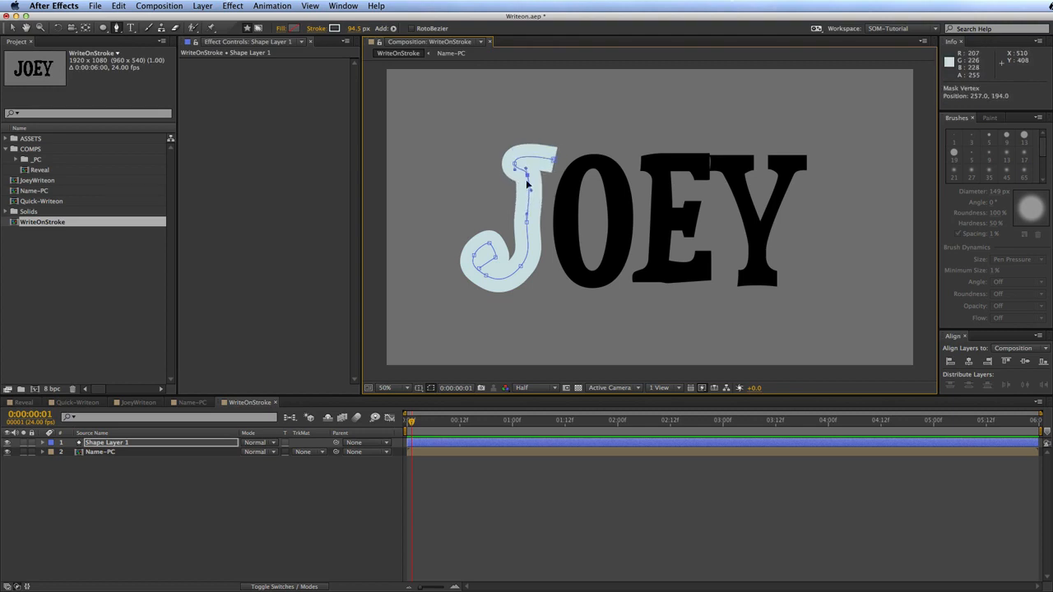
left_click_drag(526, 224, 528, 222)
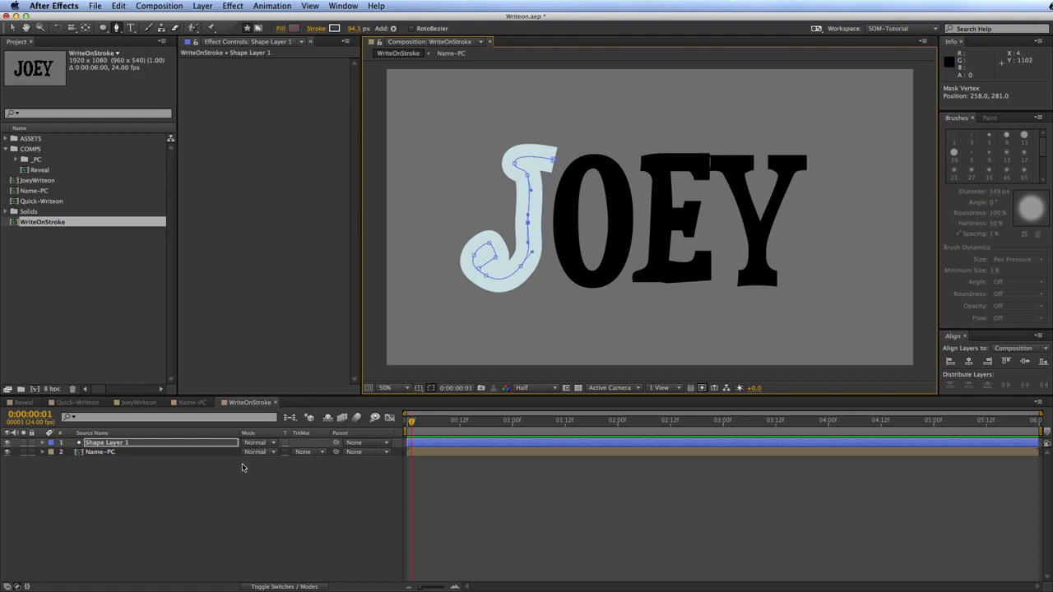
Step: Rename the traced shape layer as J
left_click(139, 443)
key("Return")
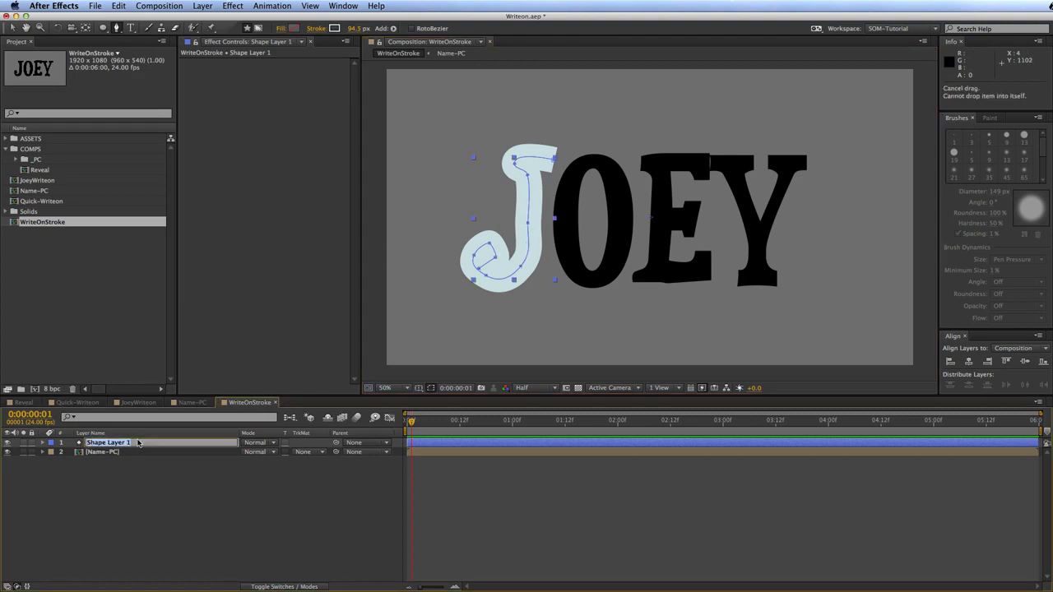
type("J")
key("Return")
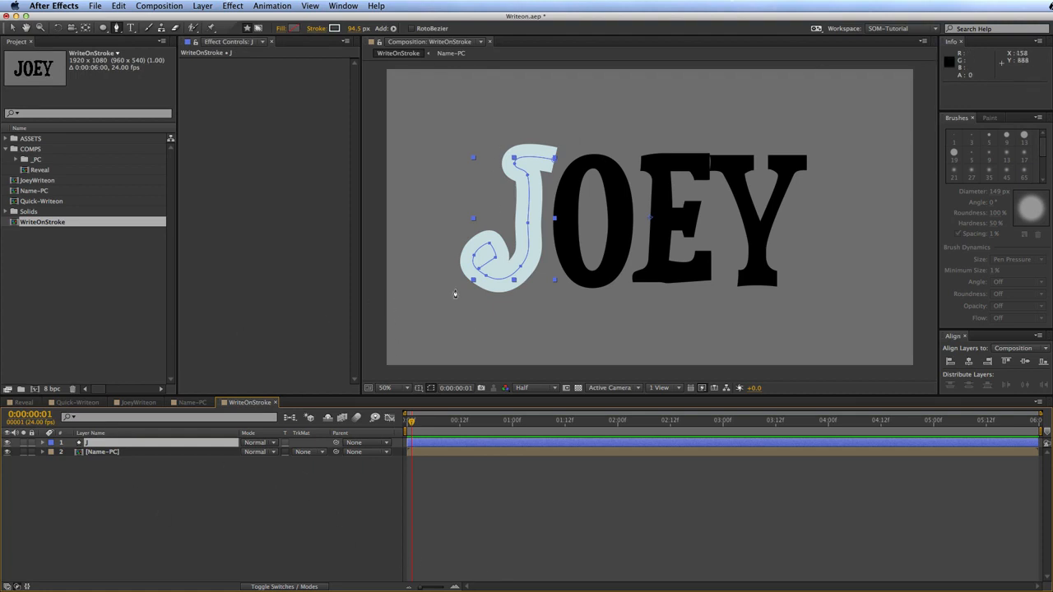
Step: Add Trim Paths to the J layer's contents and expand its properties
left_click(43, 444)
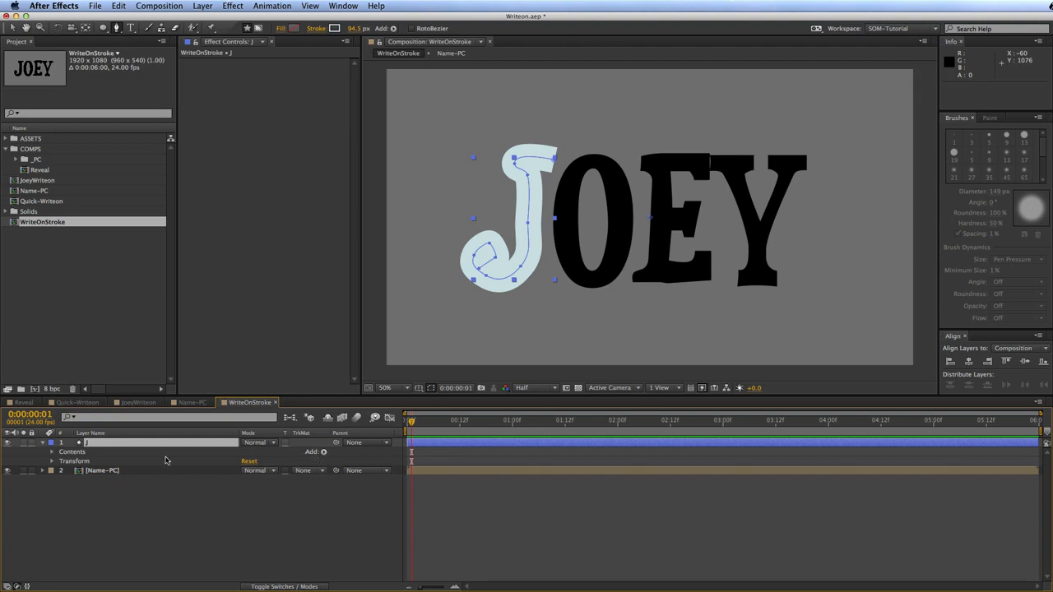
left_click(323, 452)
left_click(323, 452)
left_click(324, 452)
left_click(353, 585)
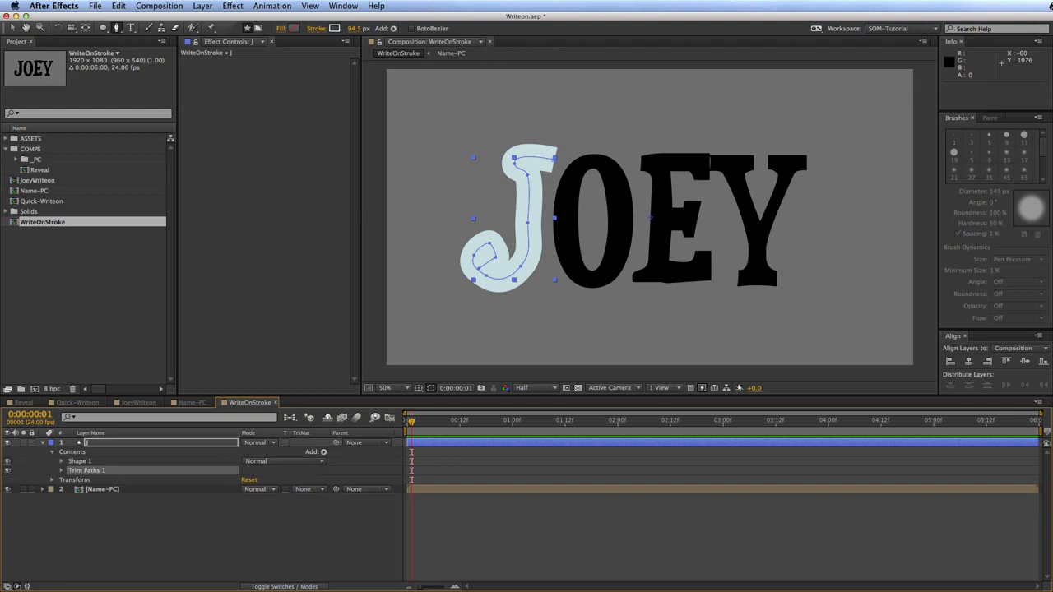
left_click(62, 470)
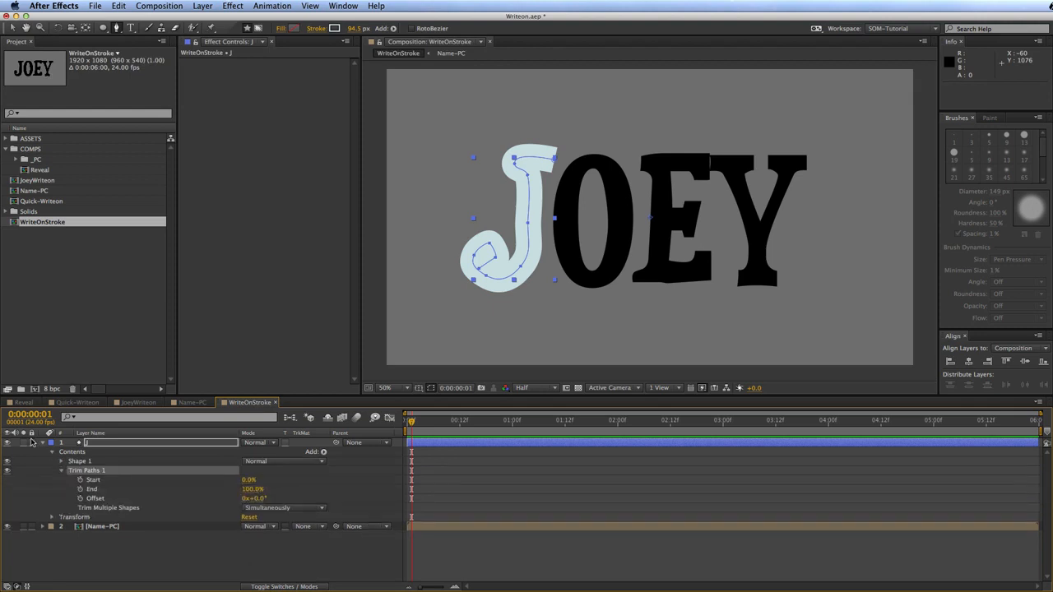
Step: Keyframe the J layer's Trim Paths End from 0% at frame 0 to 100% at frame 6
mouse_move(250, 489)
left_mouse_down()
mouse_move(44, 491)
mouse_move(154, 478)
mouse_move(491, 259)
mouse_move(375, 407)
mouse_move(114, 428)
mouse_move(123, 425)
mouse_move(113, 435)
mouse_move(139, 424)
mouse_move(98, 433)
mouse_move(40, 415)
left_mouse_up()
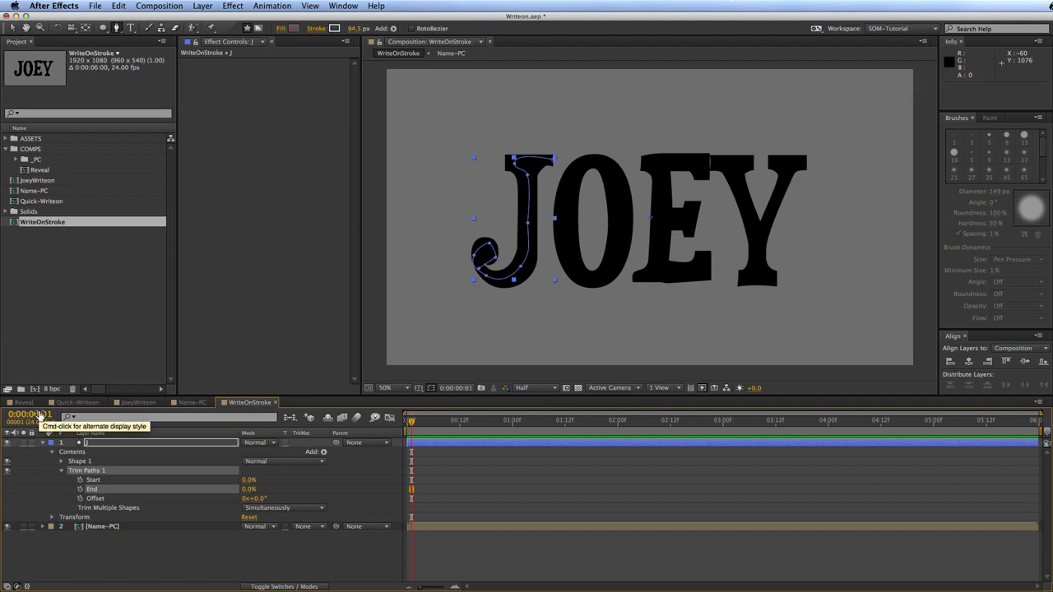
key("Home")
left_click(80, 488)
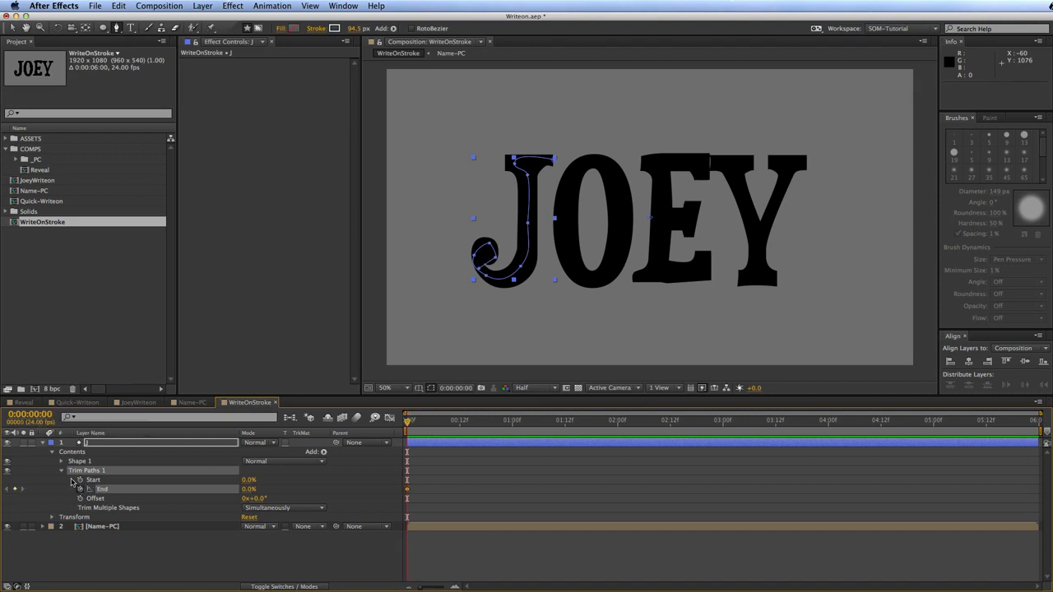
key("Page_Down")
key("Page_Down")
key("Page_Down")
key("Page_Down")
key("Page_Down")
key("Page_Down")
left_click(246, 490)
type("100")
key("Return")
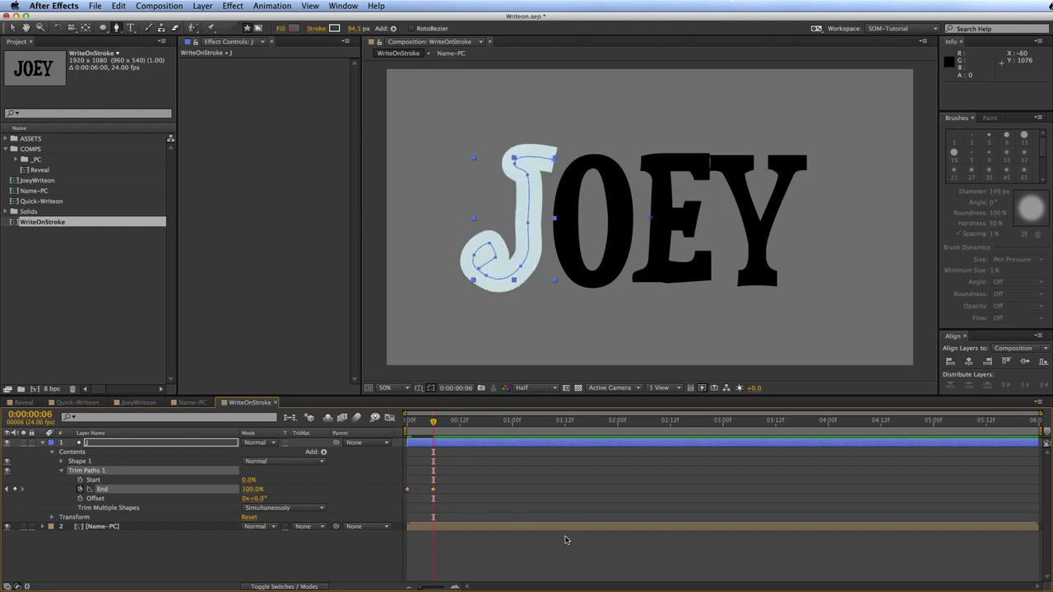
mouse_move(431, 421)
left_mouse_down()
mouse_move(399, 421)
mouse_move(433, 420)
left_mouse_up()
left_click(425, 564)
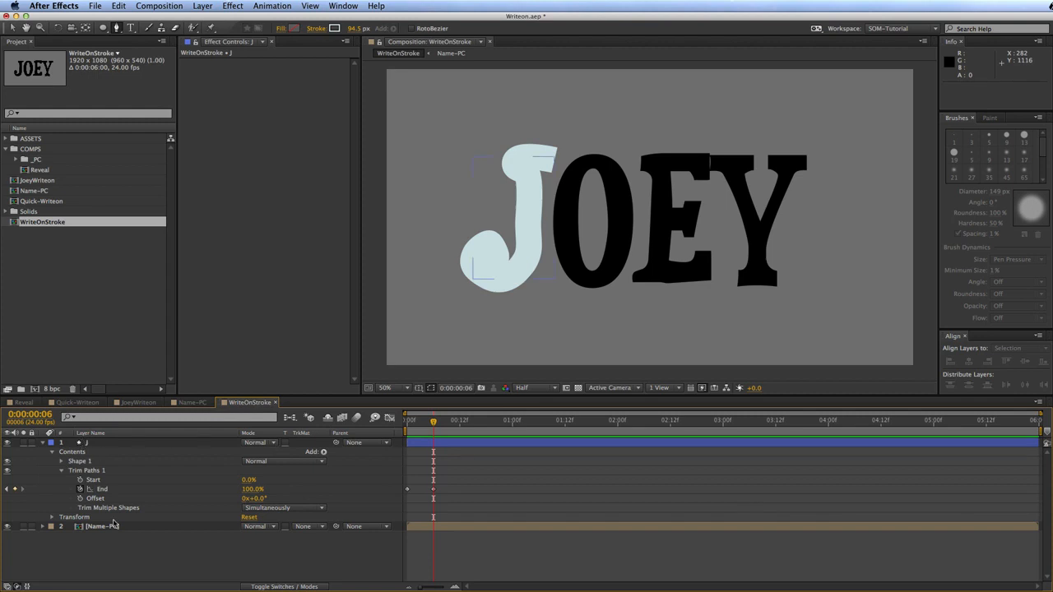
Step: Trace the letter O with a curved Pen tool stroke path on its own new shape layer
left_click(104, 445)
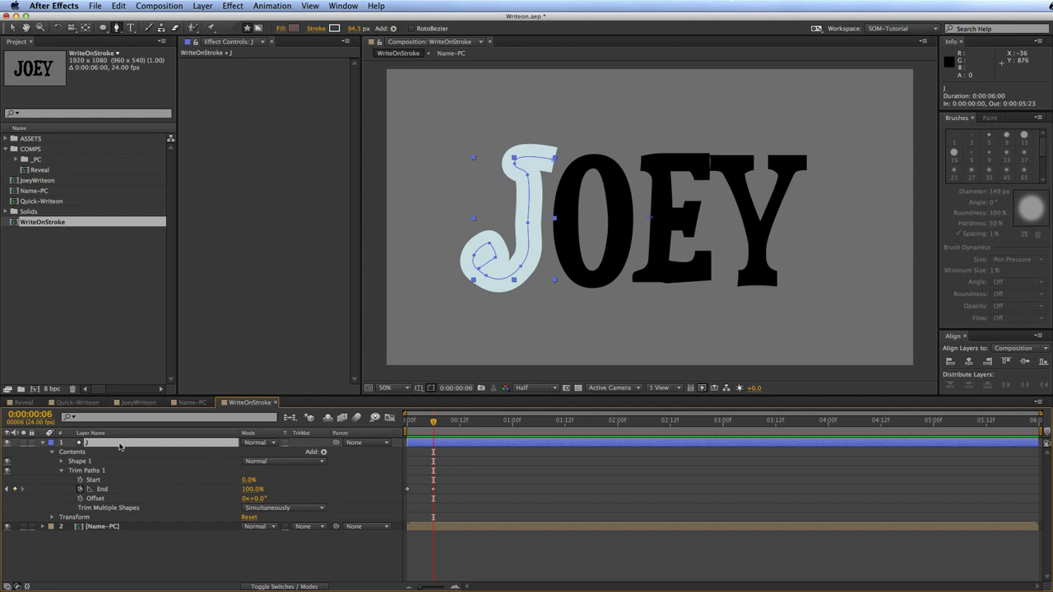
left_click(228, 559)
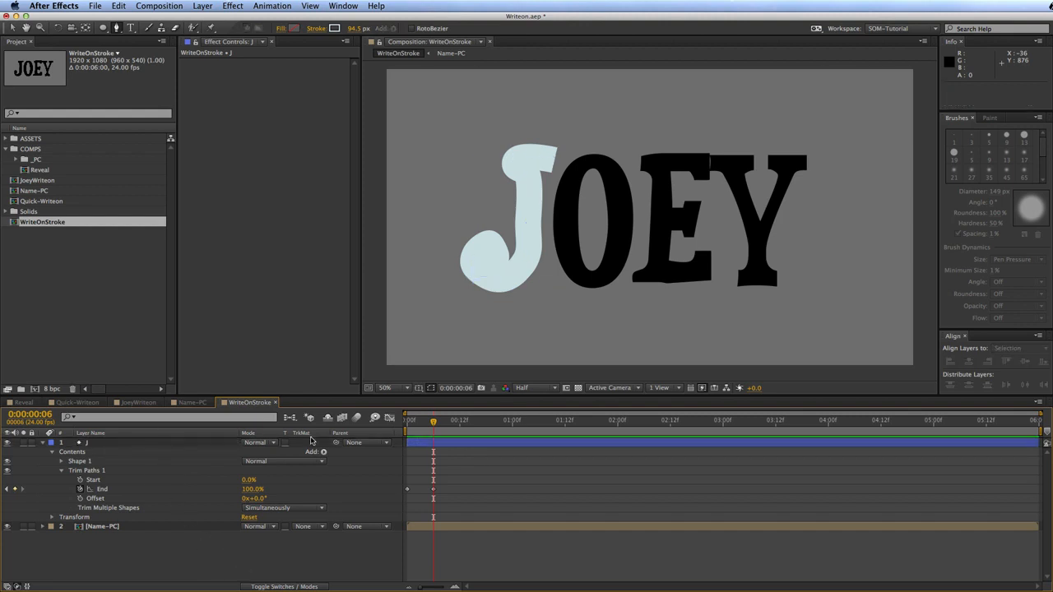
left_click(592, 161)
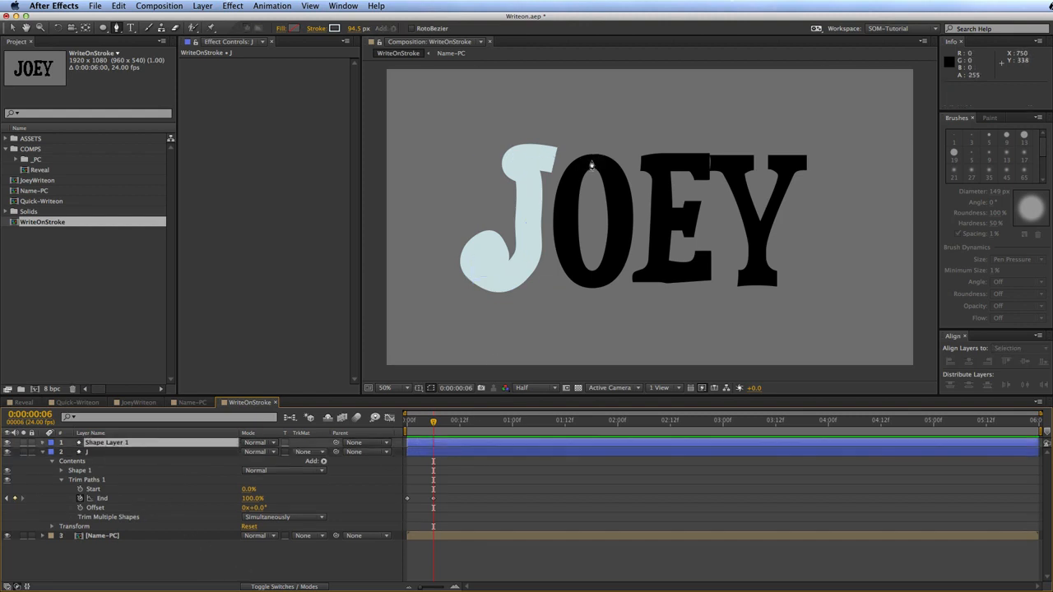
mouse_move(562, 208)
left_mouse_down()
mouse_move(562, 240)
mouse_move(586, 279)
mouse_move(613, 266)
mouse_move(622, 224)
mouse_move(620, 232)
left_mouse_up()
mouse_move(619, 194)
left_mouse_down()
mouse_move(607, 169)
mouse_move(619, 197)
mouse_move(605, 171)
mouse_move(582, 164)
mouse_move(607, 167)
left_mouse_up()
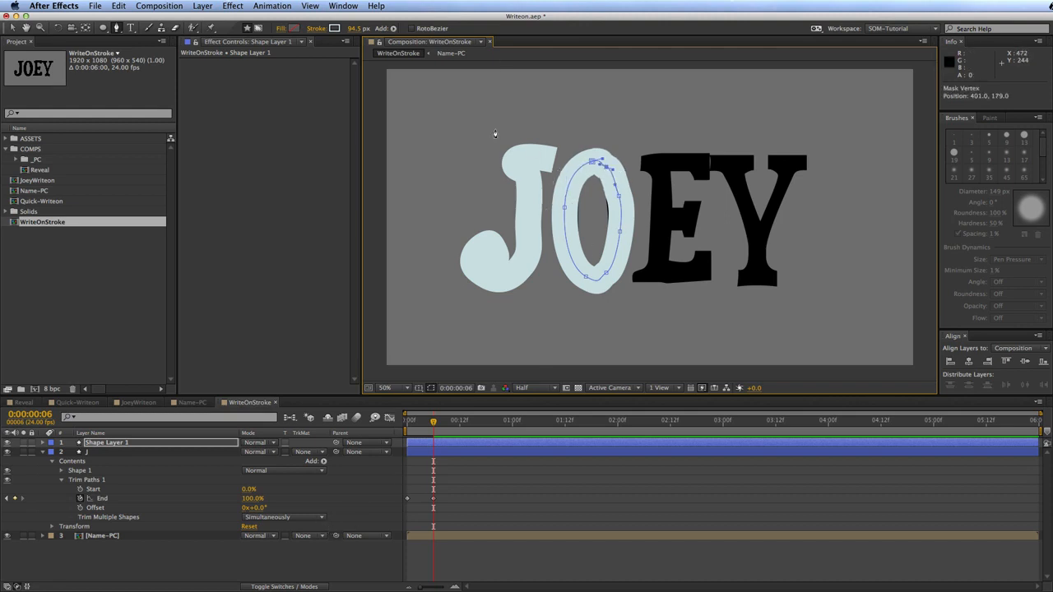
Step: Set the O's stroke width to 104.2 px and rename its shape layer as O
left_click_drag(357, 31, 399, 22)
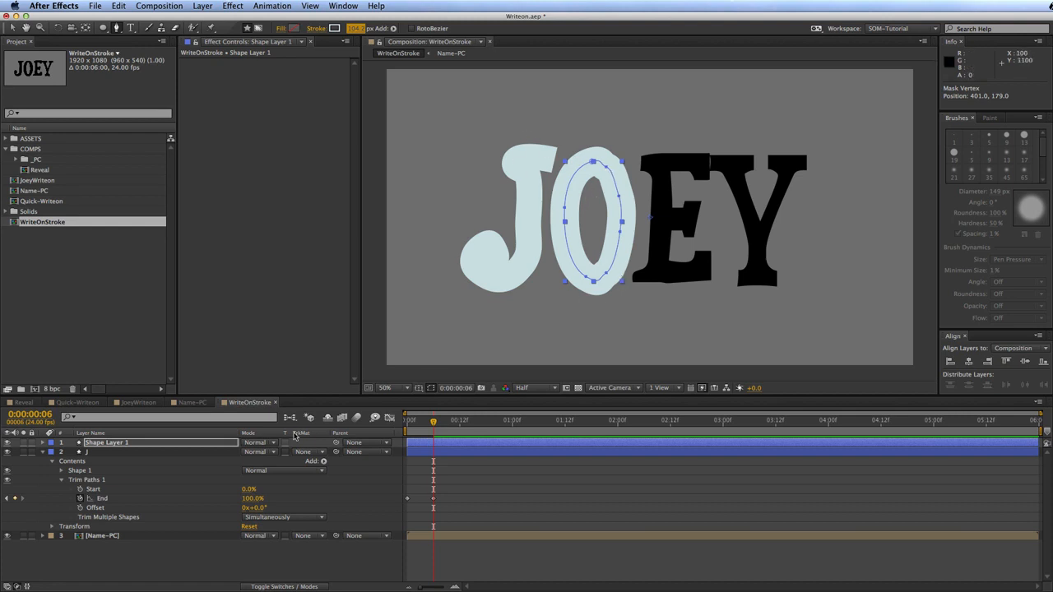
type("O")
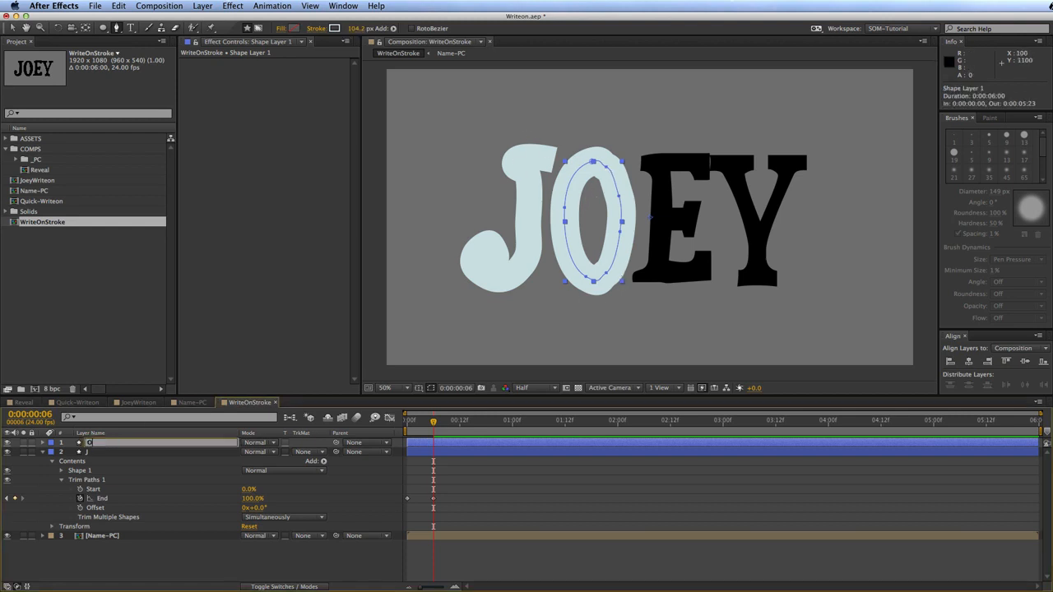
key("Return")
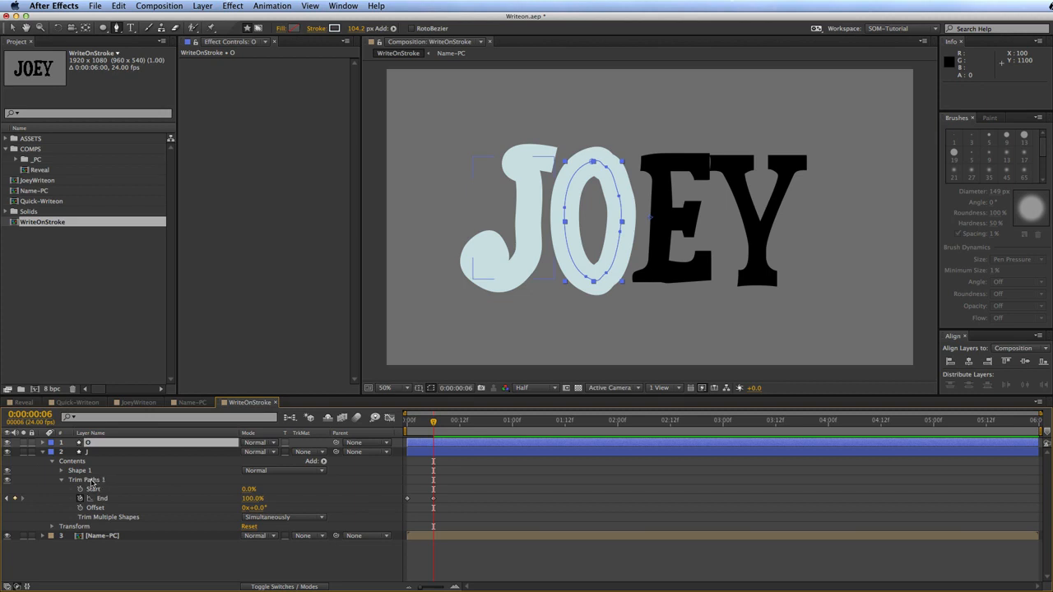
Step: Copy the J layer's animated Trim Paths onto the O layer and offset the O layer to start at frame 6
key("ctrl+Down")
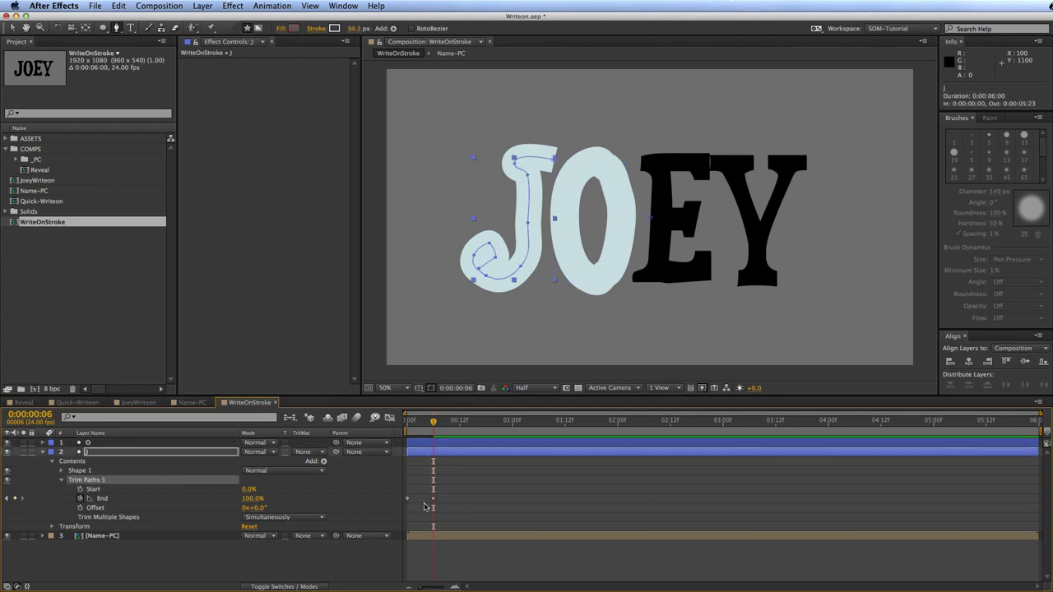
left_click(108, 453)
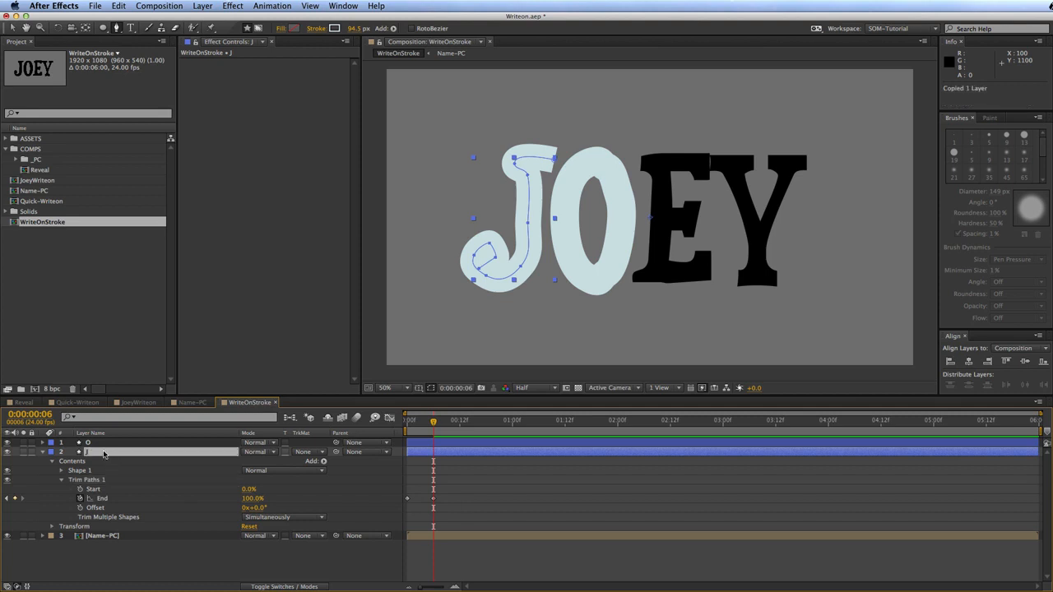
left_click(105, 442)
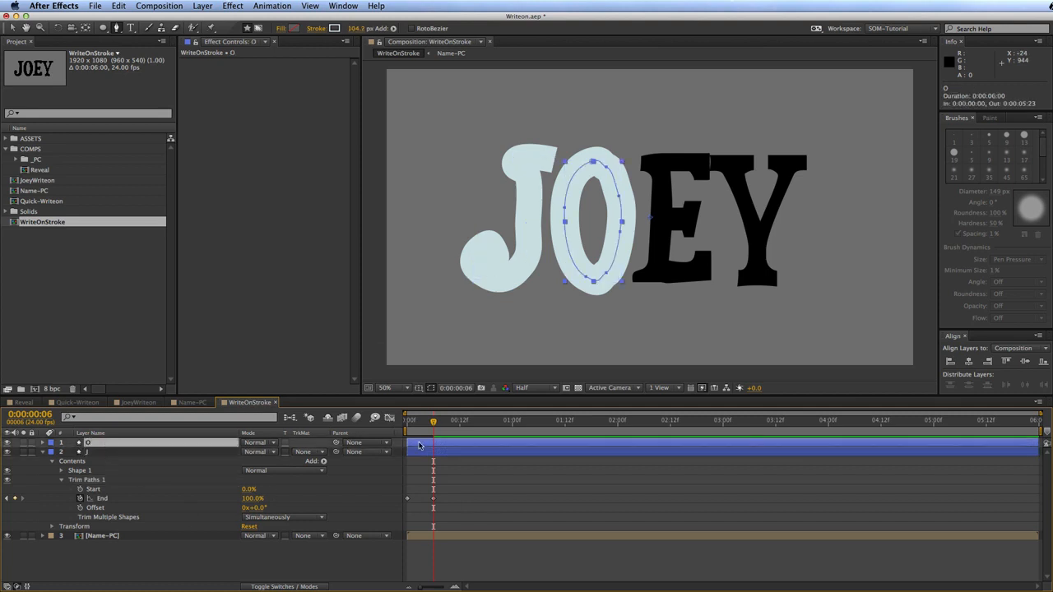
left_click_drag(416, 444, 449, 454)
key("ctrl+v")
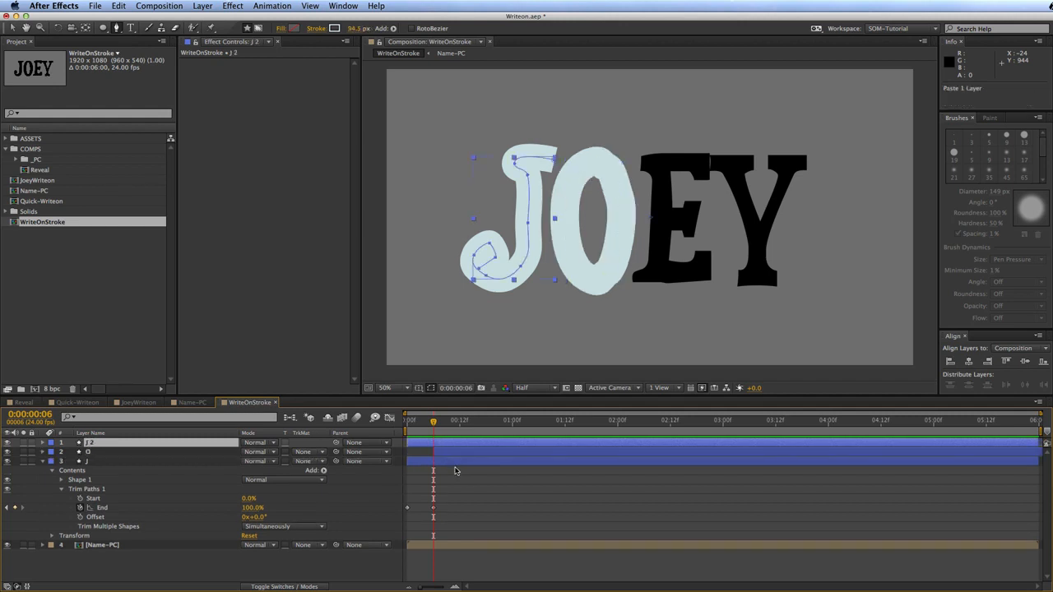
key("ctrl+z")
left_click(93, 480)
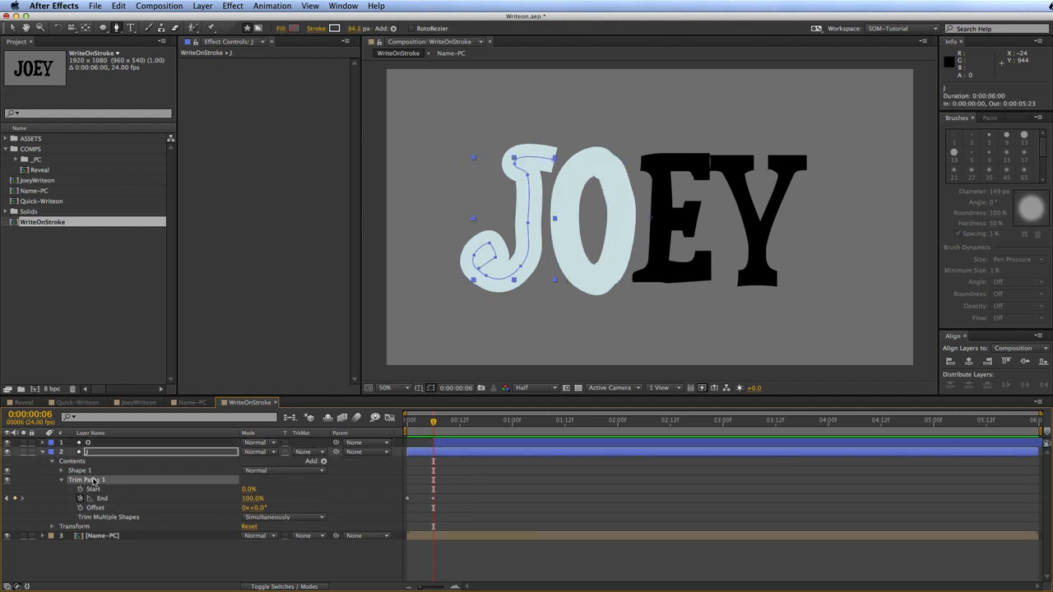
left_click(101, 444)
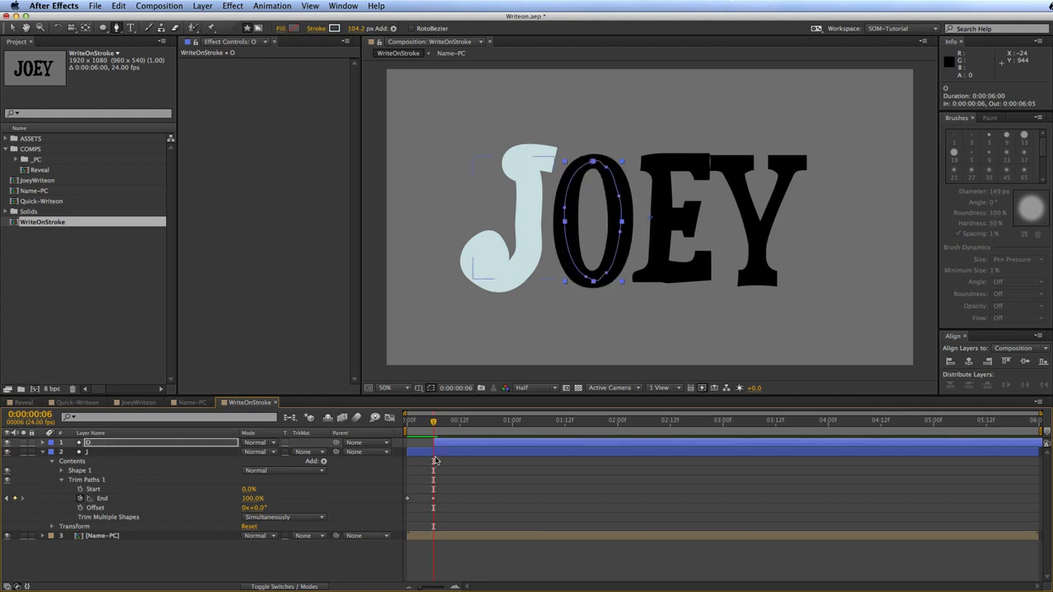
key("ctrl+v")
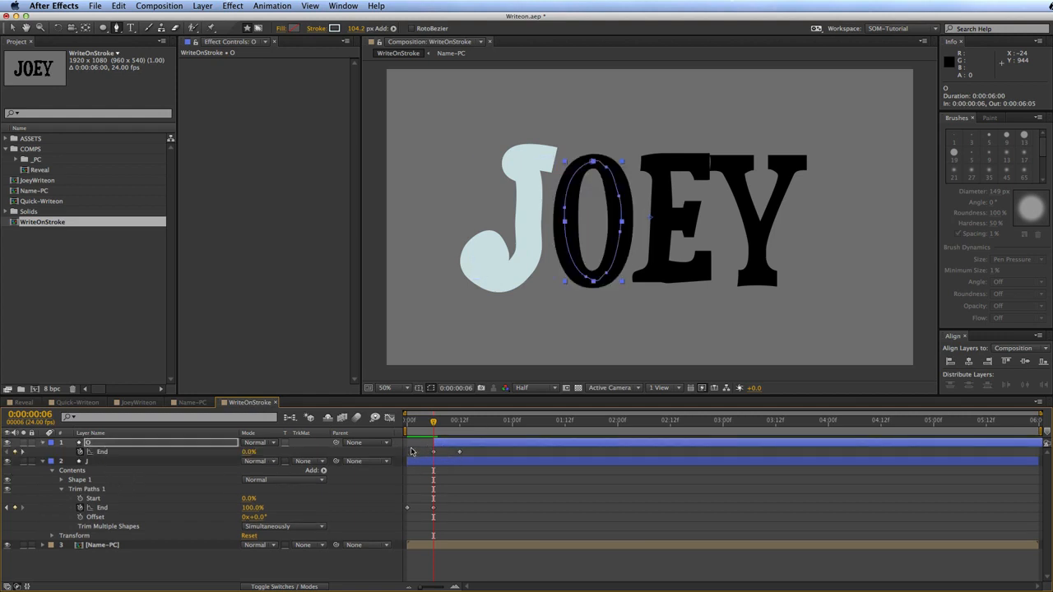
Step: Ease all the Trim Paths End keyframes on the J and O layers and preview the animation
key("space")
key("space")
mouse_move(415, 429)
left_mouse_down()
mouse_move(472, 428)
mouse_move(391, 531)
left_mouse_up()
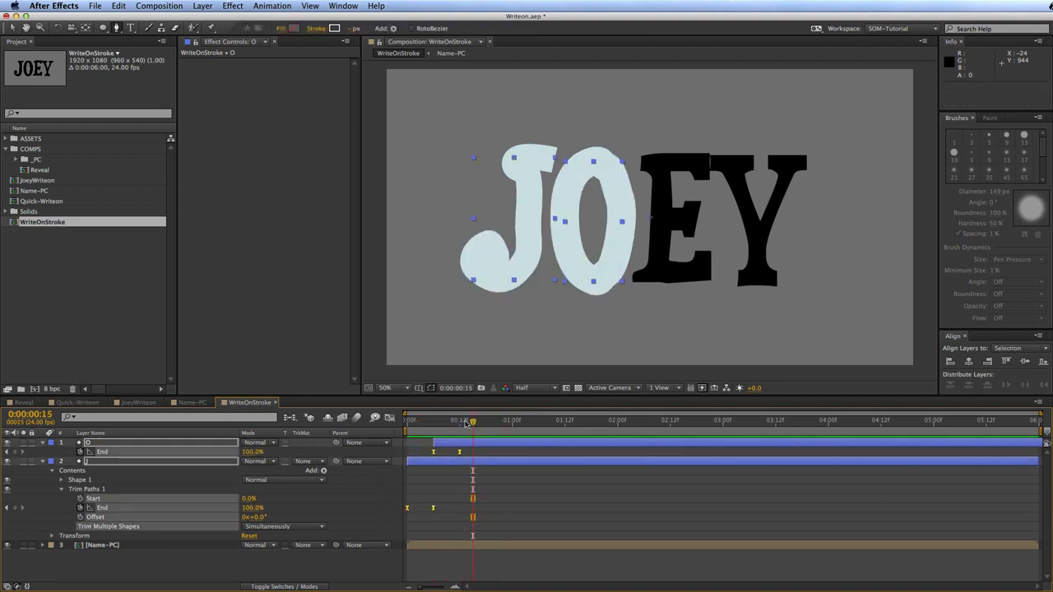
key("space")
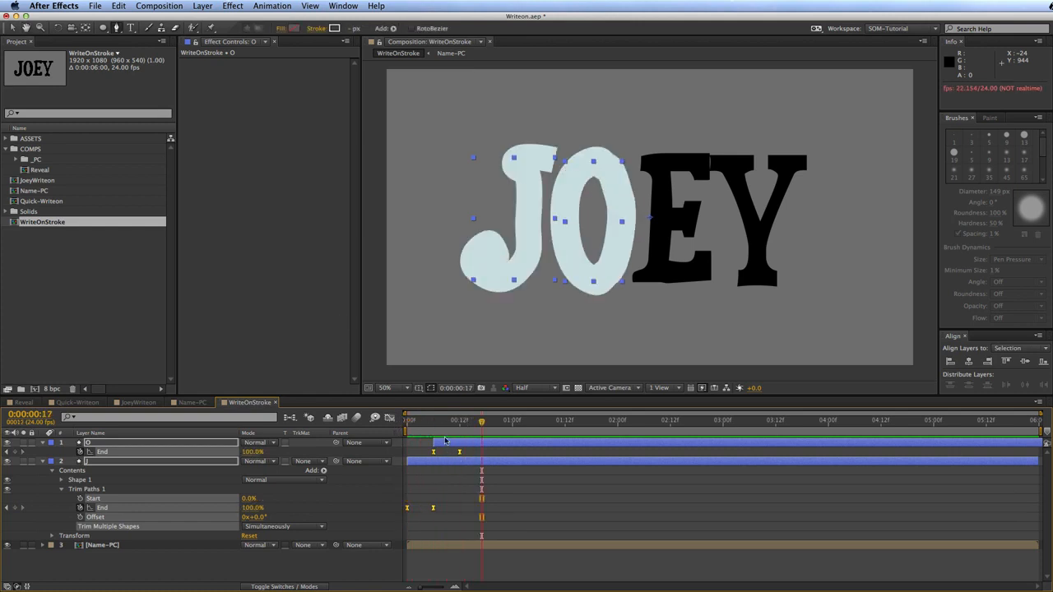
key("Home")
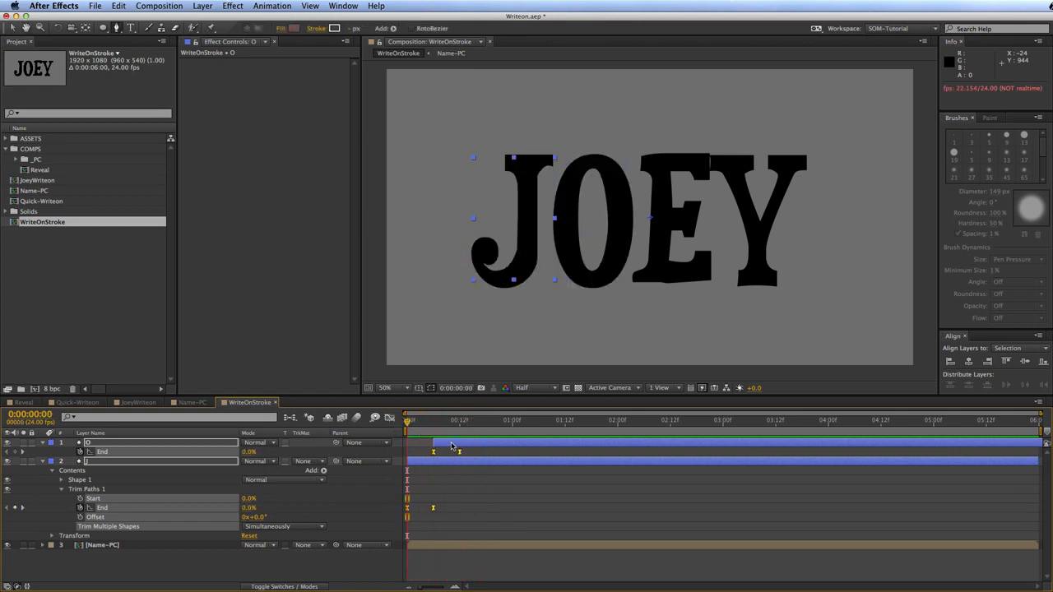
Step: Start the O layer at frame 0 again, move both layers' final End keyframes to 0:00:01:00, and preview
left_click_drag(458, 446, 470, 511)
key("super+z")
left_click(467, 481)
left_click_drag(466, 523, 437, 502)
left_click_drag(420, 445, 513, 452)
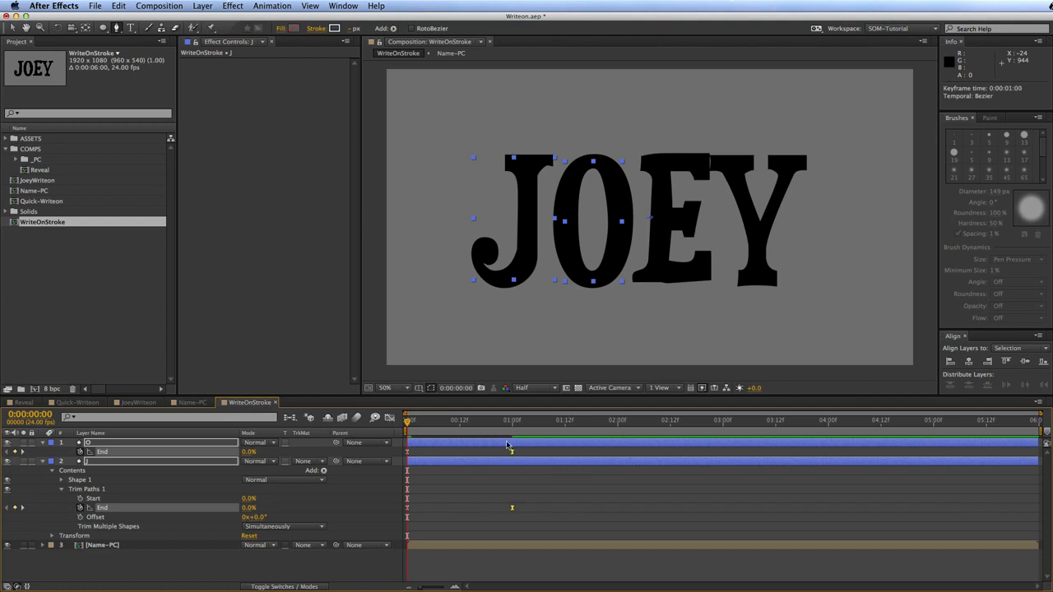
key("space")
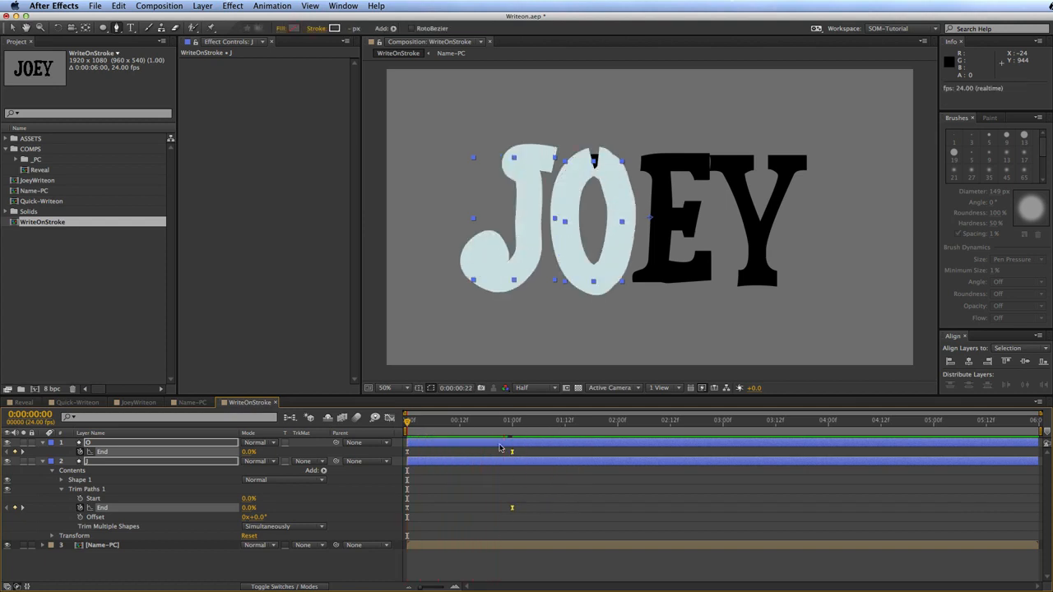
key("space")
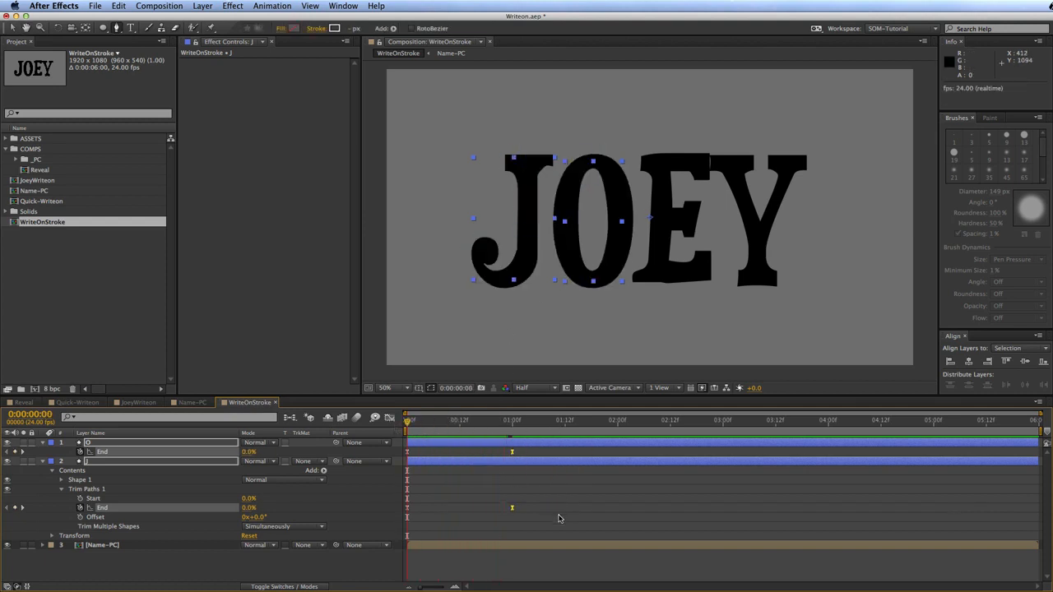
Step: Lengthen the easing handles of both End curves in the Graph Editor for a steeper S-curve and preview the motion
left_click_drag(559, 515, 406, 449)
left_click(390, 418)
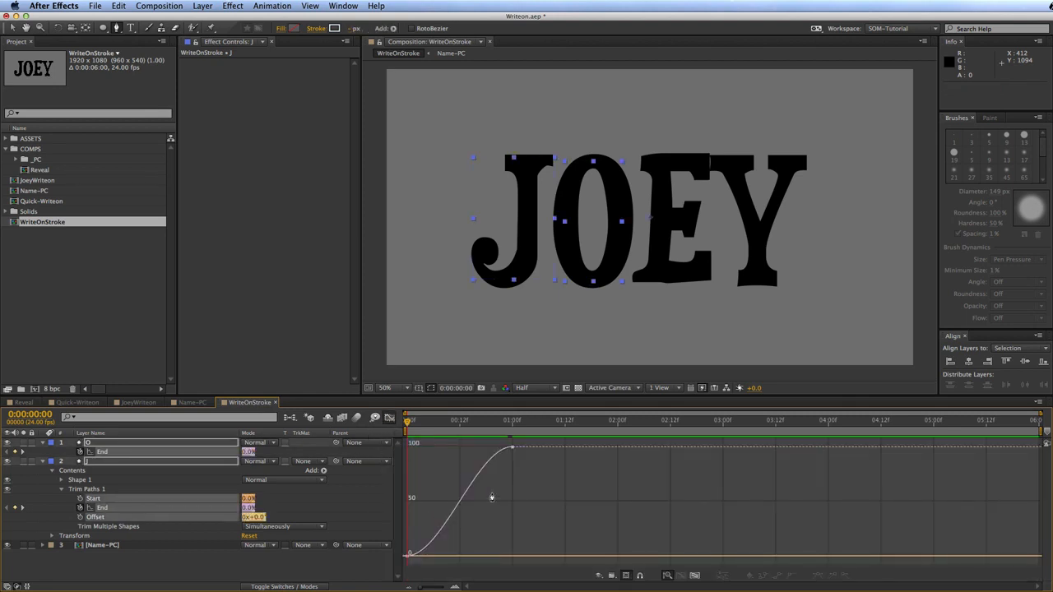
left_click_drag(526, 463, 449, 456)
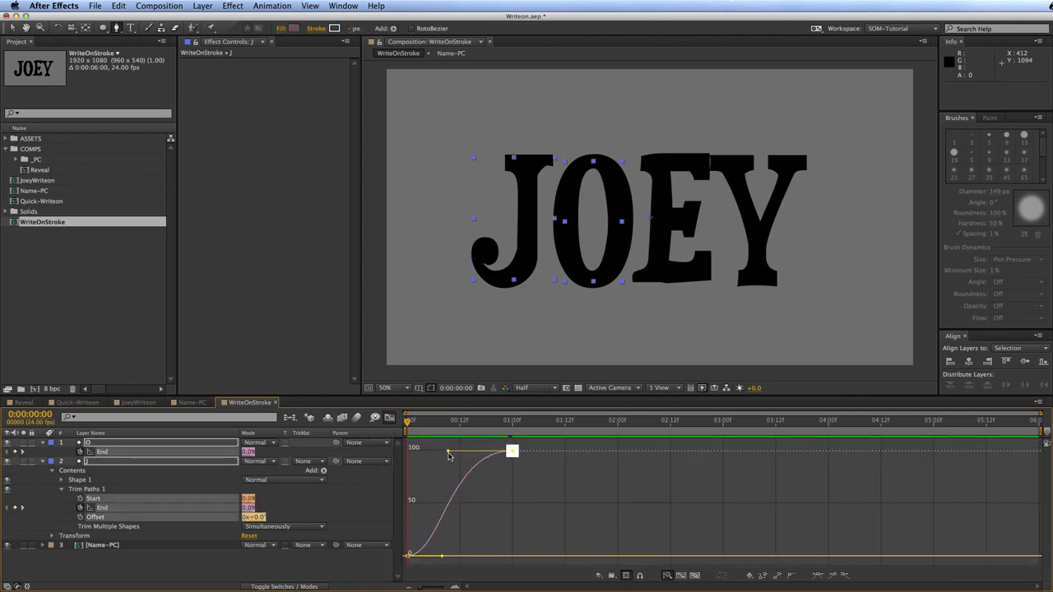
left_click(442, 555)
left_click_drag(441, 556, 473, 552)
key("space")
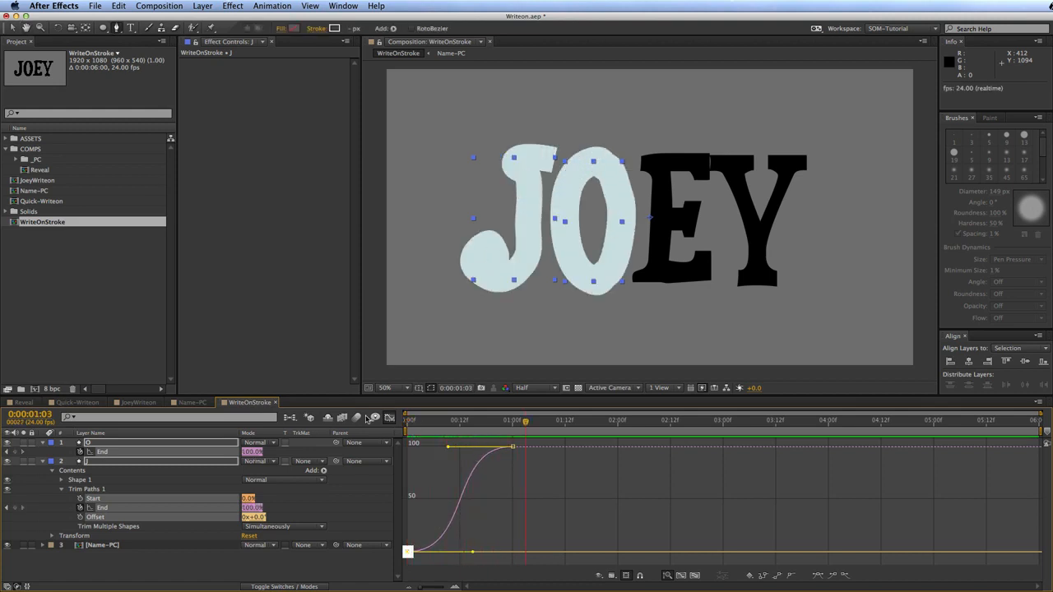
Step: Offset the O layer to start about 9 frames in, preview it, and collapse both letter layers' properties
left_click(390, 419)
left_click_drag(448, 443, 488, 443)
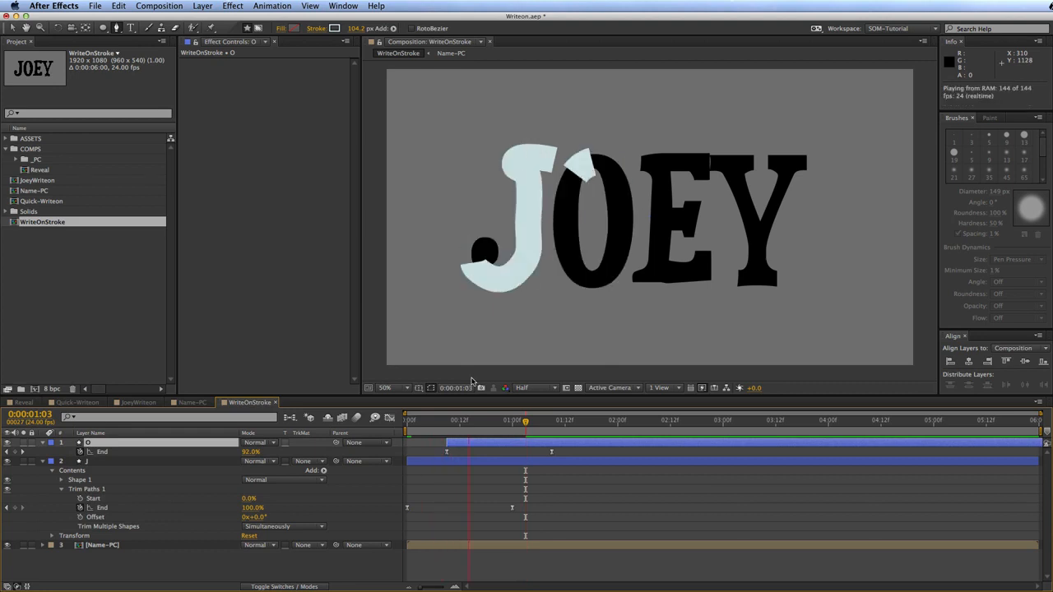
key("space")
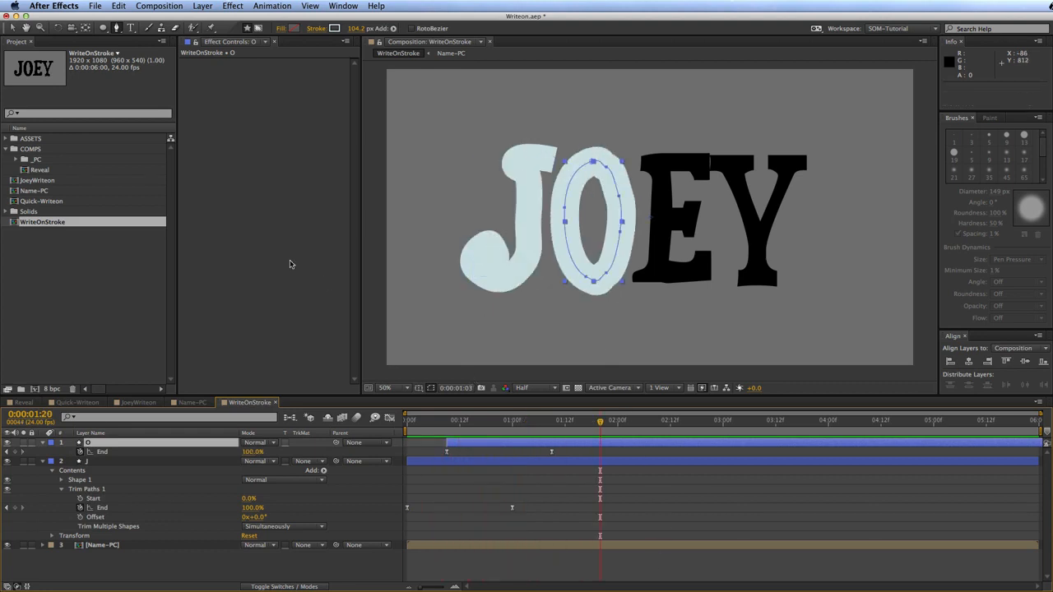
left_click(43, 443)
left_click(41, 451)
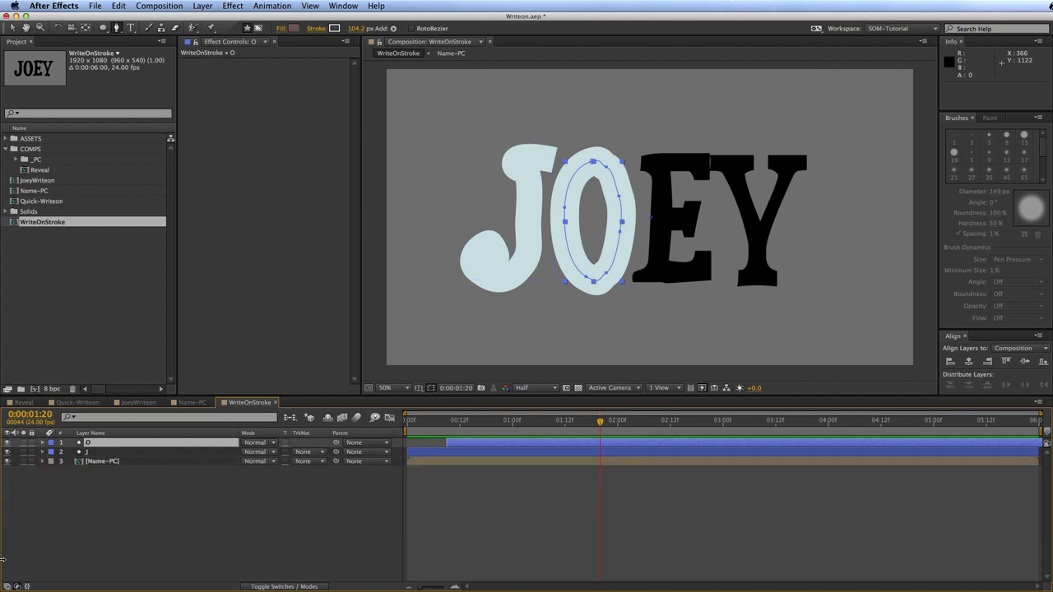
Step: End the work area at 0:00:01:20, run a RAM preview, and deselect the layers with the Selection tool active
key("KP_0")
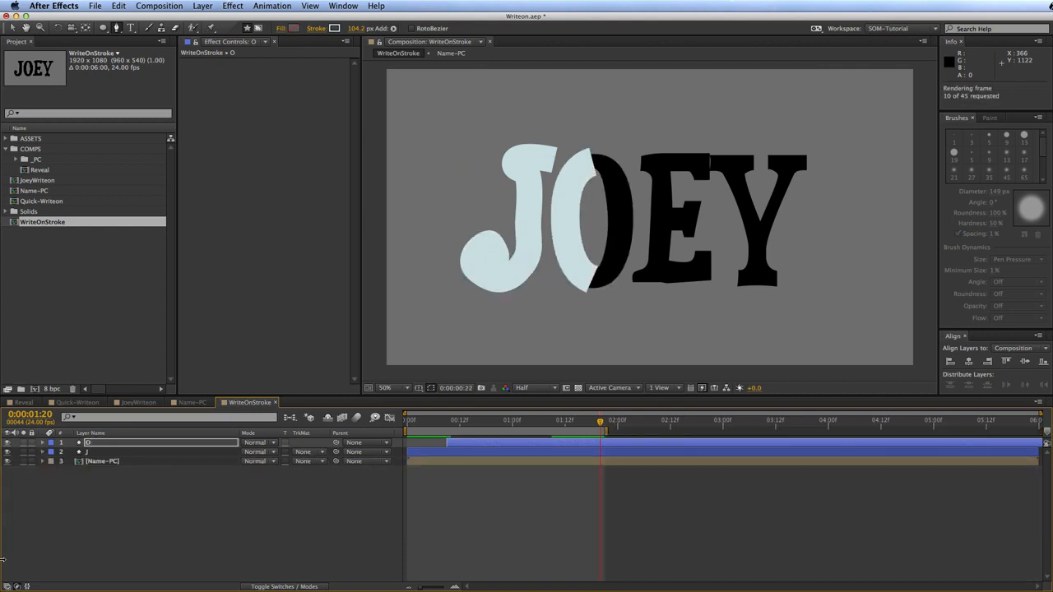
key("space")
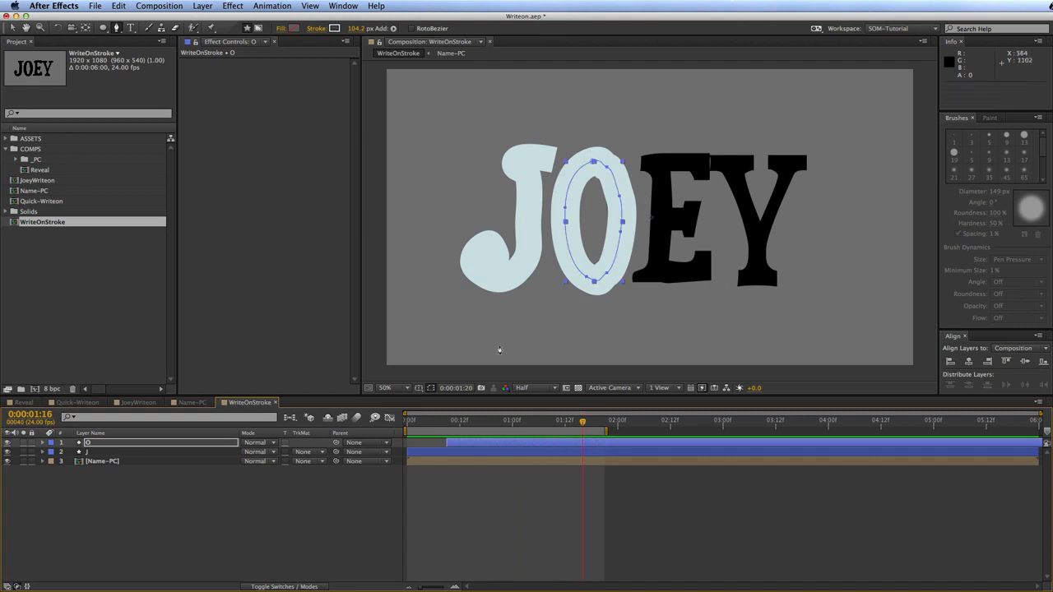
key("v")
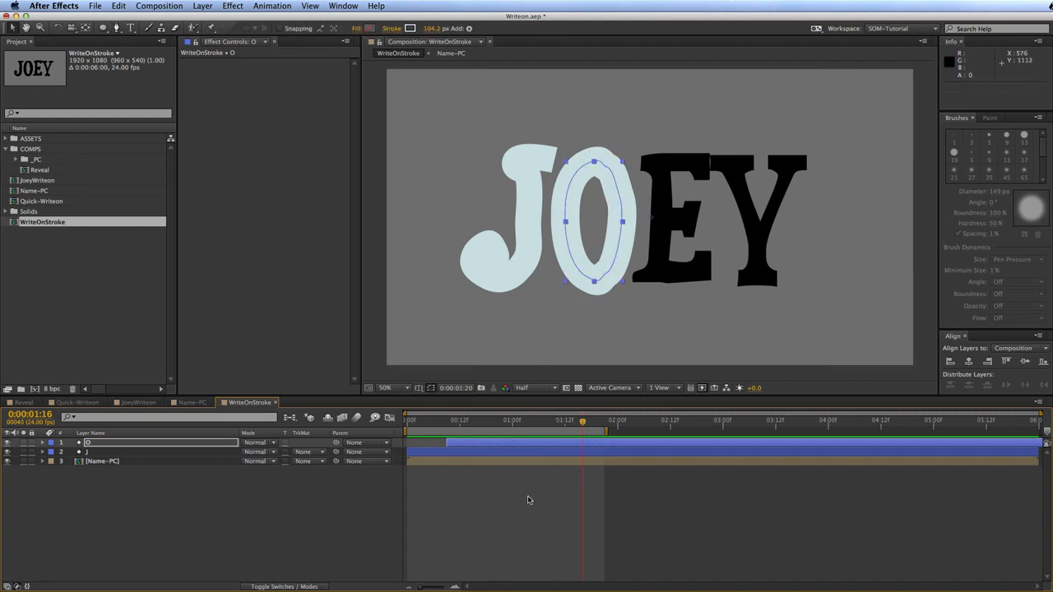
left_click(455, 528)
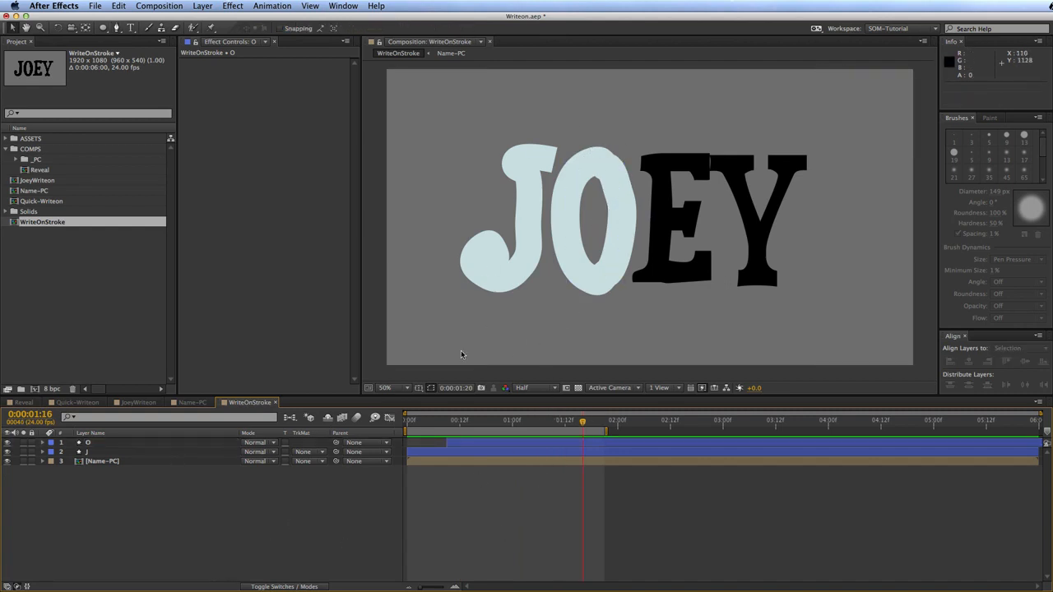
Step: Pre-compose the J and O shape layers together into a new composition named MATTE
left_click(182, 449)
left_click(171, 442, "shift")
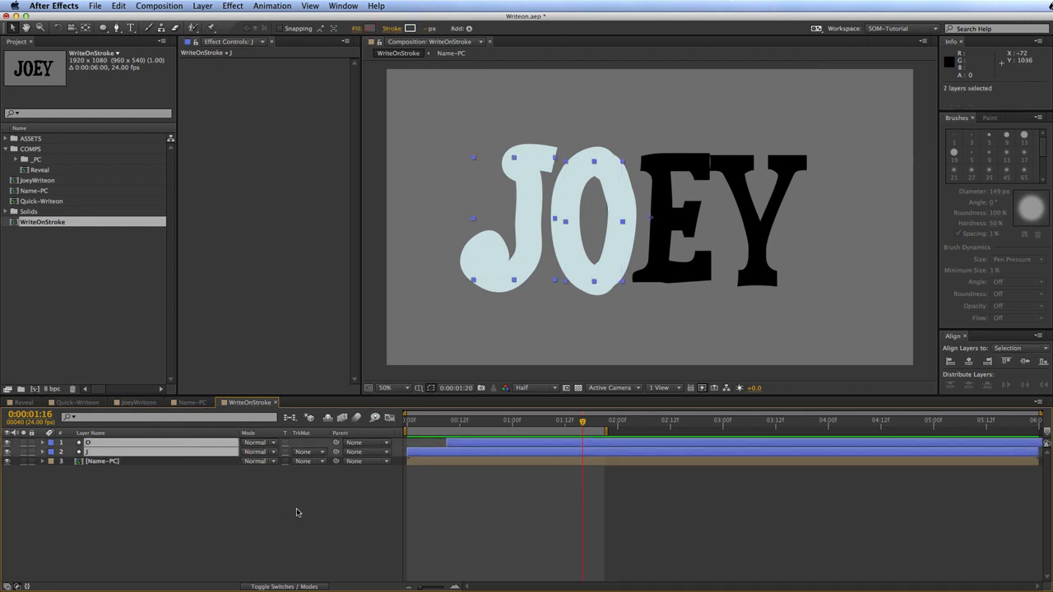
key("super+shift+c")
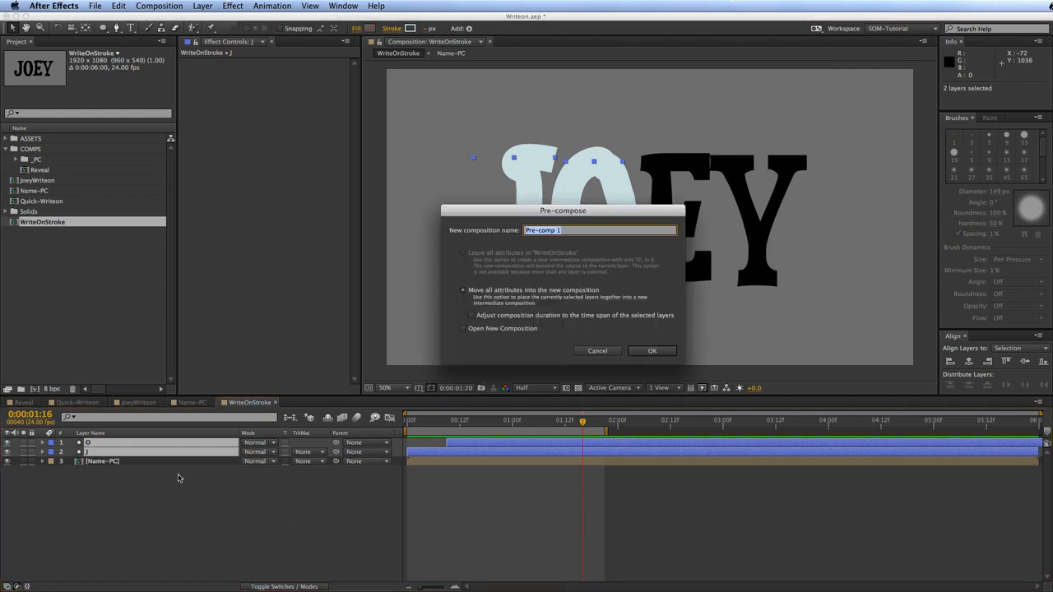
type("MATTE")
key("Return")
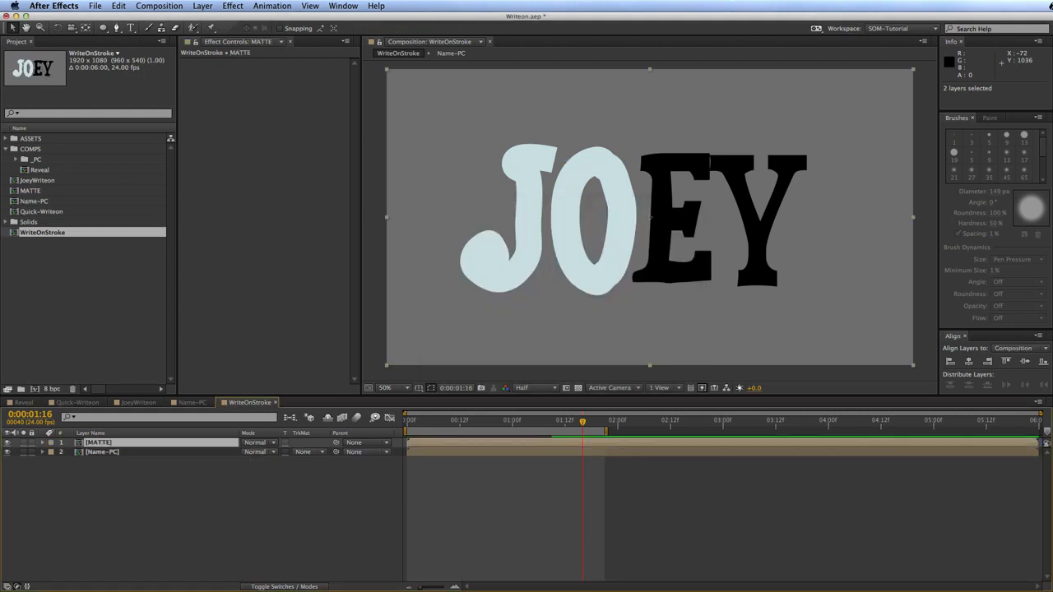
Step: Set the Name-PC layer's track matte to Alpha using the MATTE layer and preview the reveal
key("F4")
left_click(237, 492)
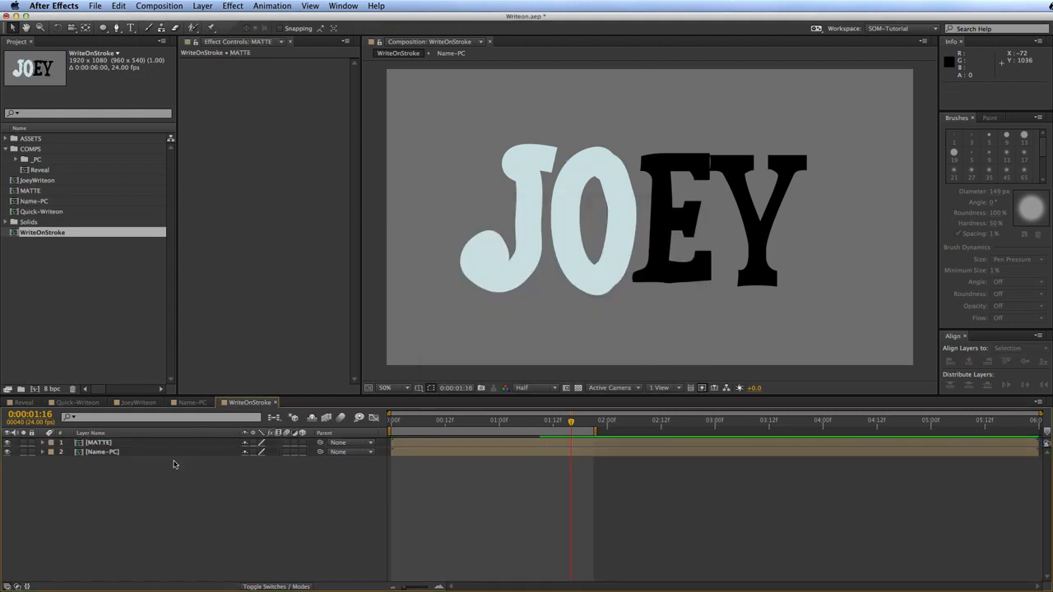
left_click(168, 453)
key("F4")
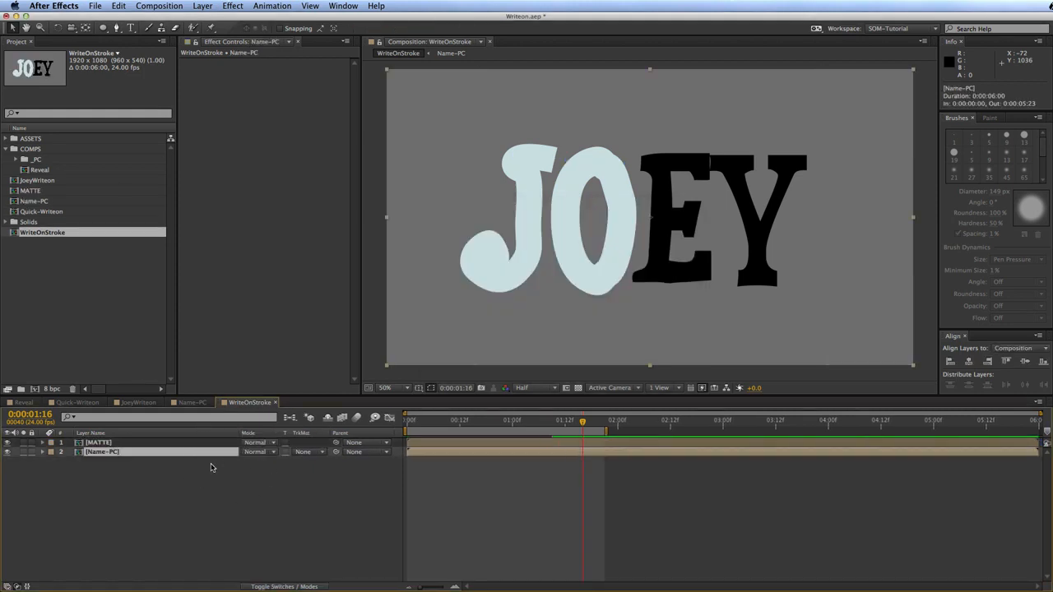
left_click(304, 451)
left_click(310, 480)
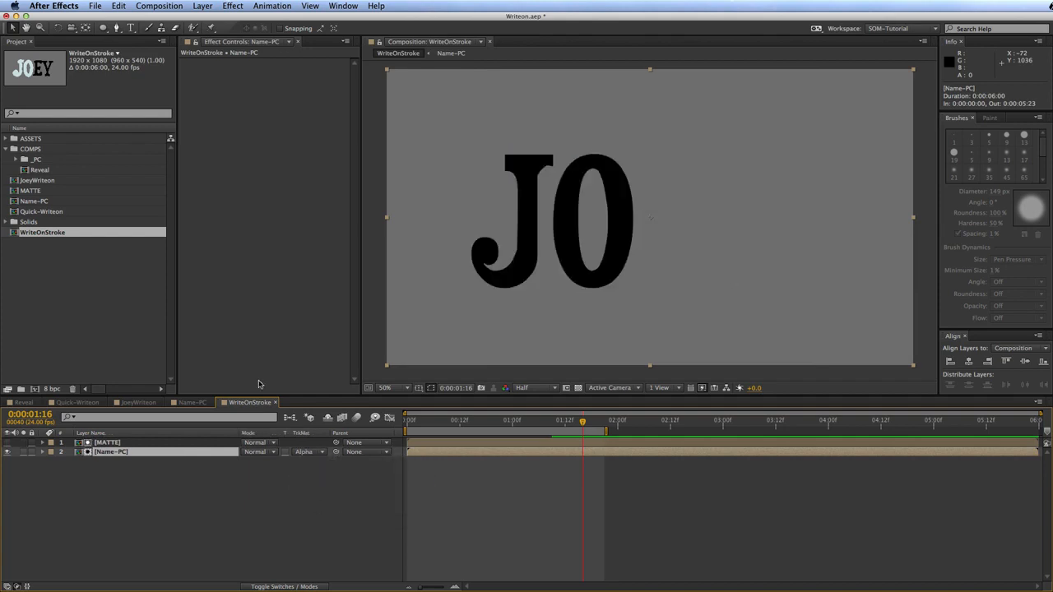
key("KP_0")
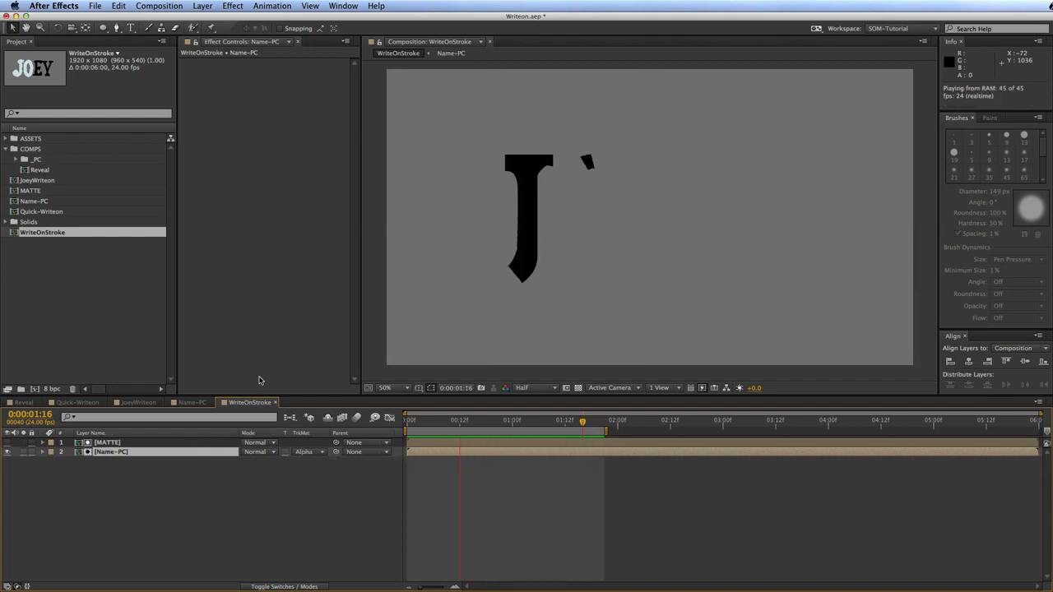
key("space")
Step: Apply Roughen Edges to the MATTE layer partway through the reveal and set its Border to 39.50
left_click(213, 549)
left_click(171, 444)
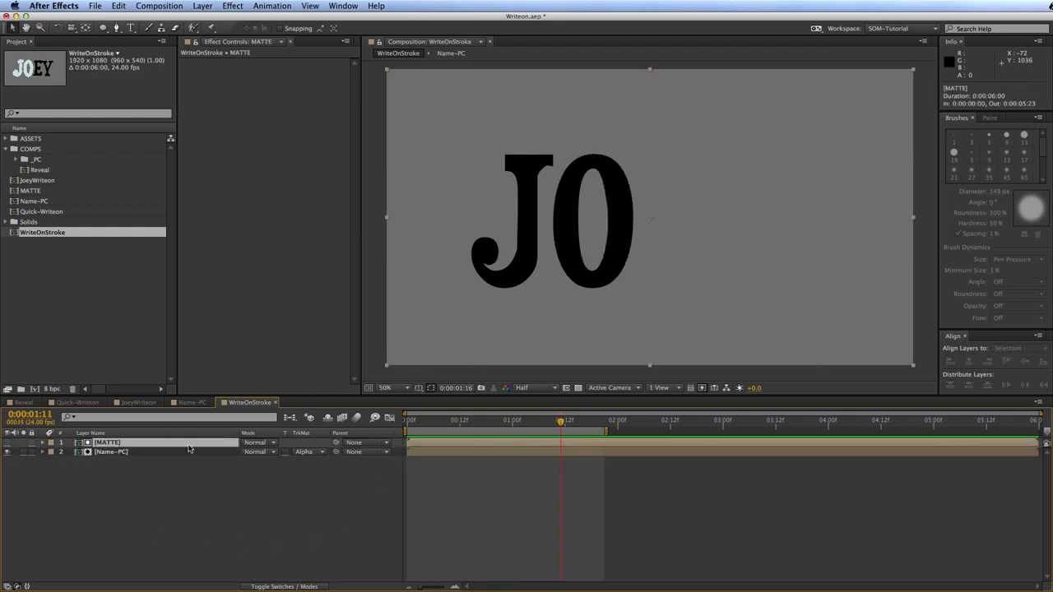
left_click_drag(424, 421, 452, 417)
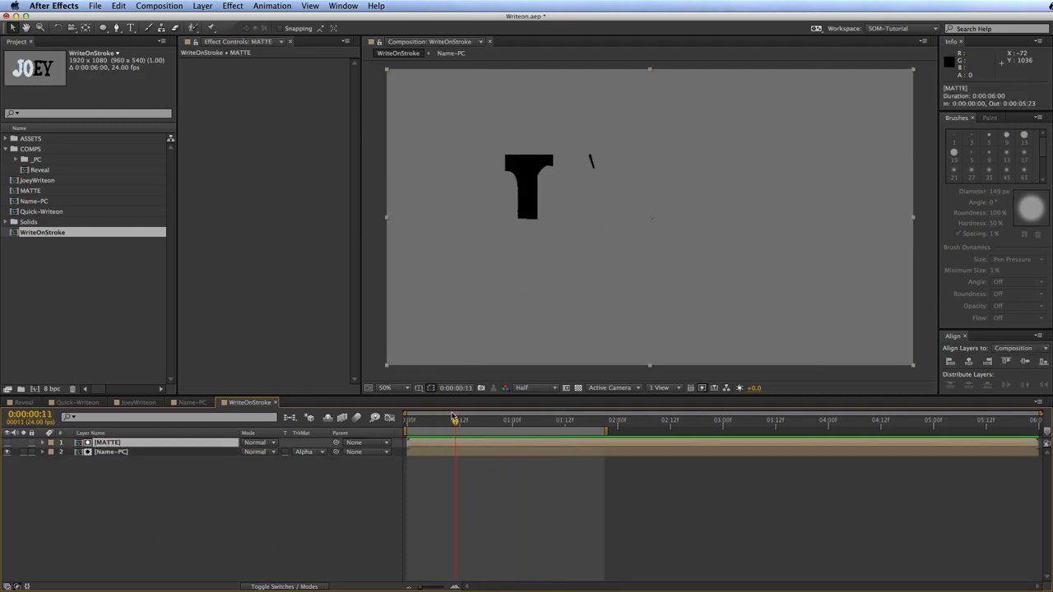
left_click(239, 6)
left_click(251, 31)
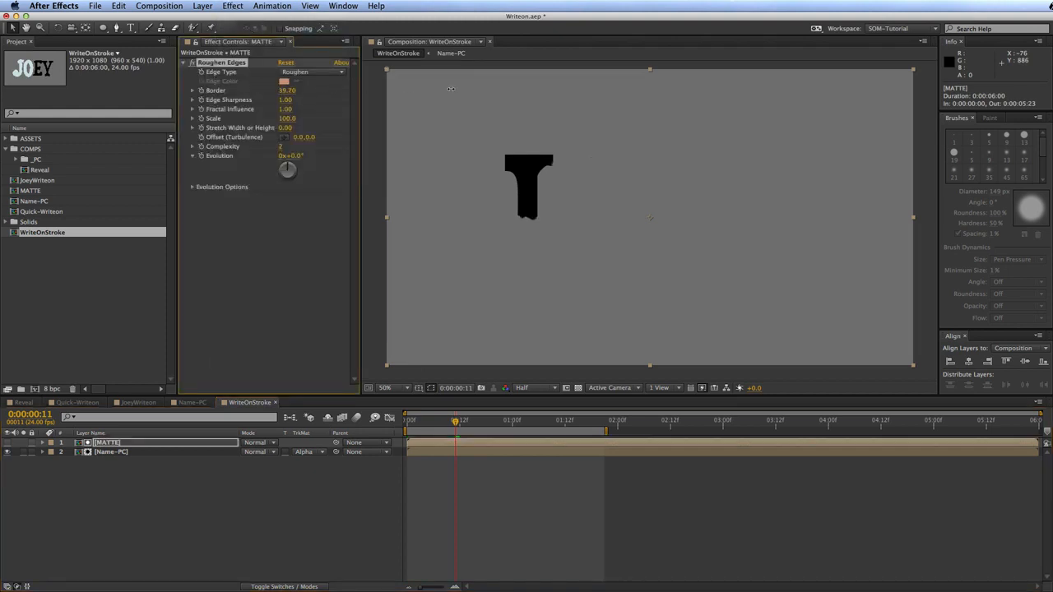
Step: Preview the roughened reveal, hide the MATTE layer, and run a RAM preview of the matted letters
key("space")
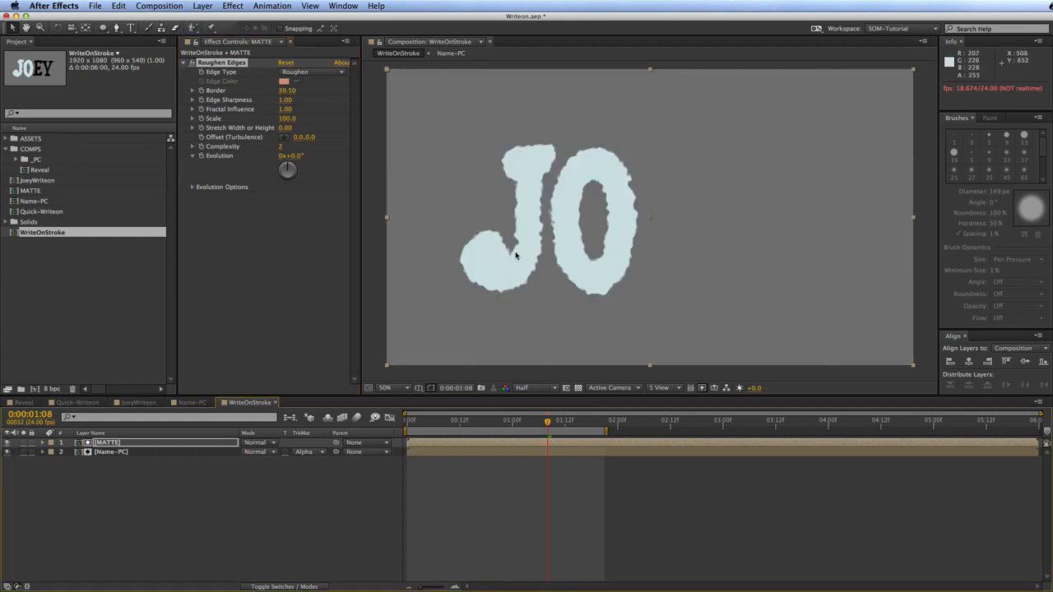
left_click(6, 443)
key("KP_0")
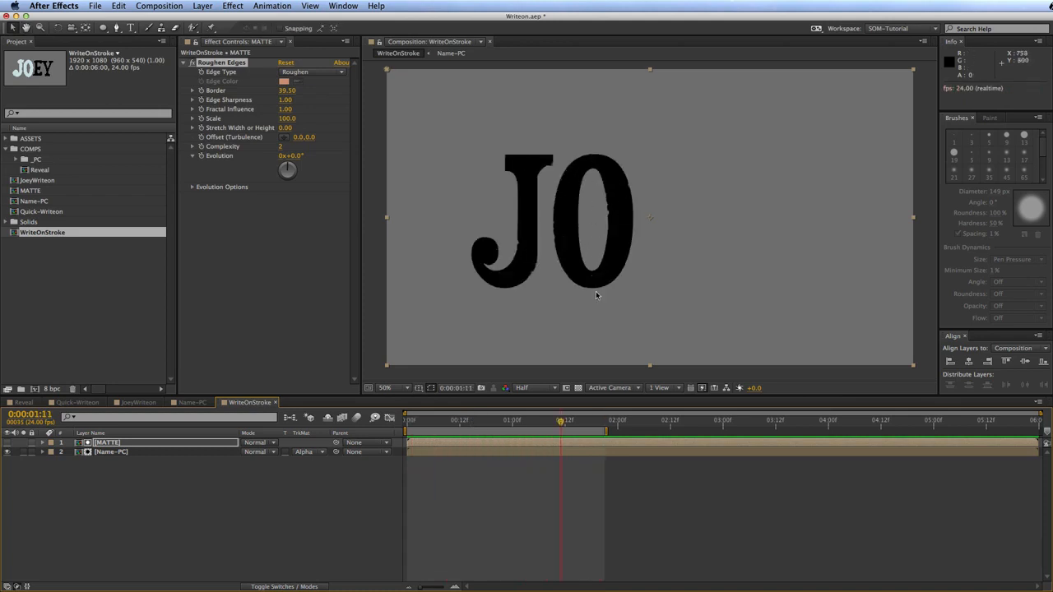
Step: Apply Simple Choker to the MATTE layer and place it above Roughen Edges in the effect stack
left_click(212, 441)
left_click(233, 6)
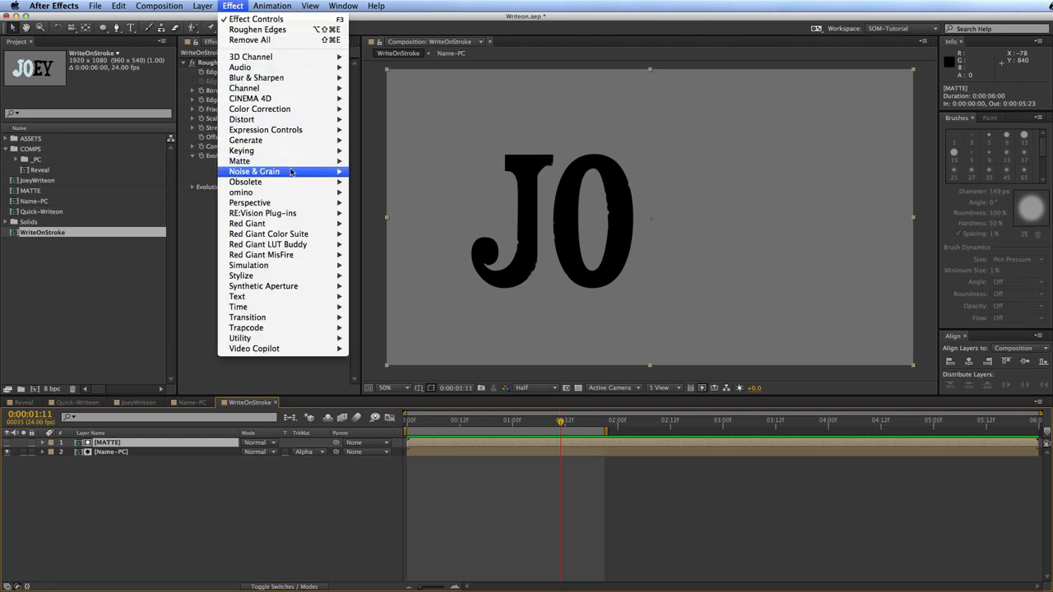
mouse_move(295, 161)
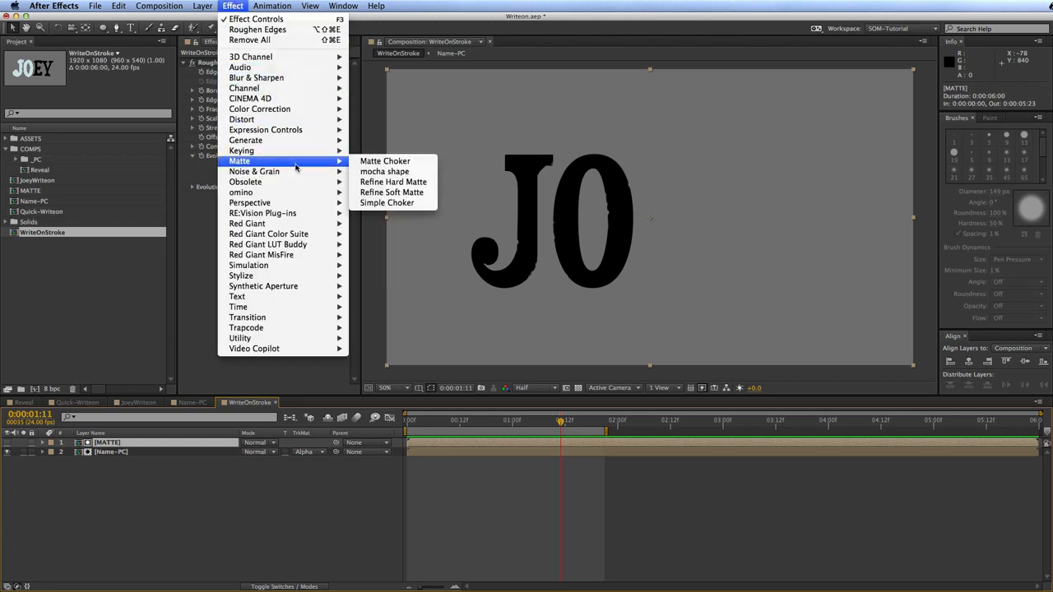
left_click(390, 204)
left_click_drag(231, 200, 233, 161)
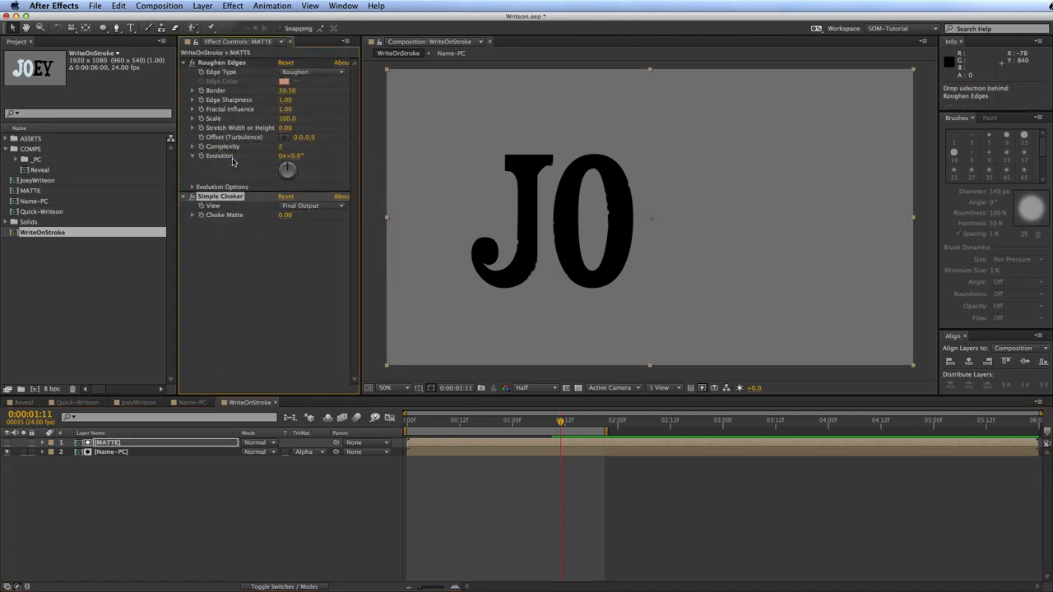
left_click_drag(229, 67, 217, 72)
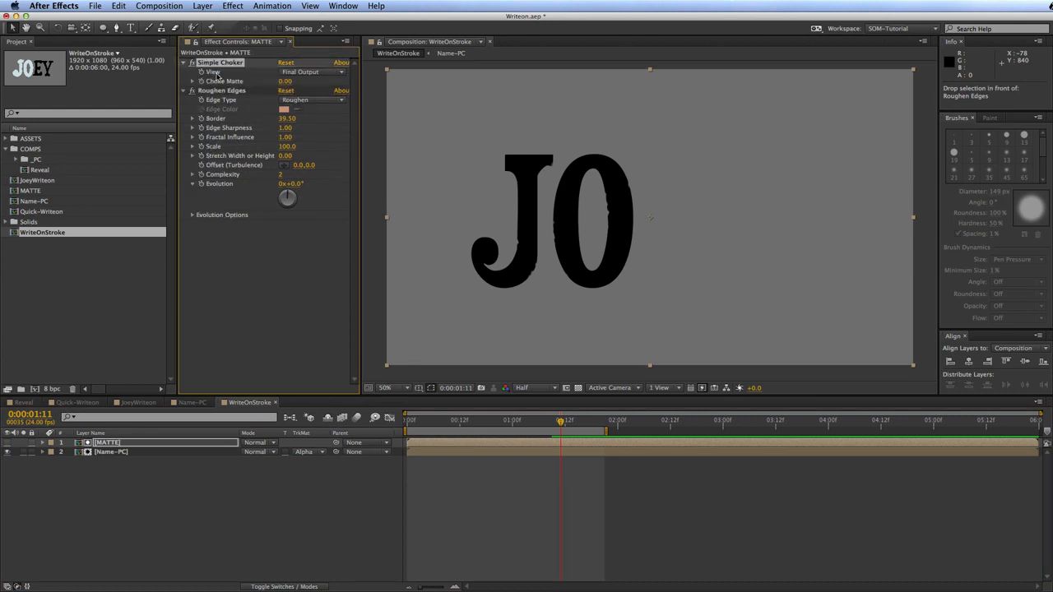
Step: With MATTE shown and Roughen Edges temporarily disabled, set Choke Matte to -31.40, then re-enable the roughening and hide MATTE
left_click(7, 443)
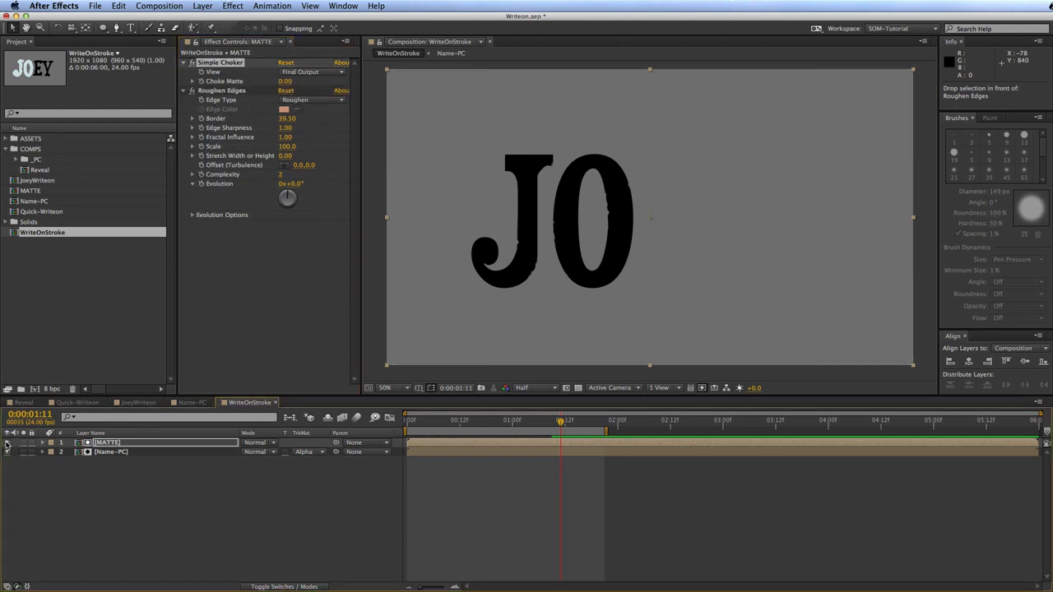
left_click(192, 91)
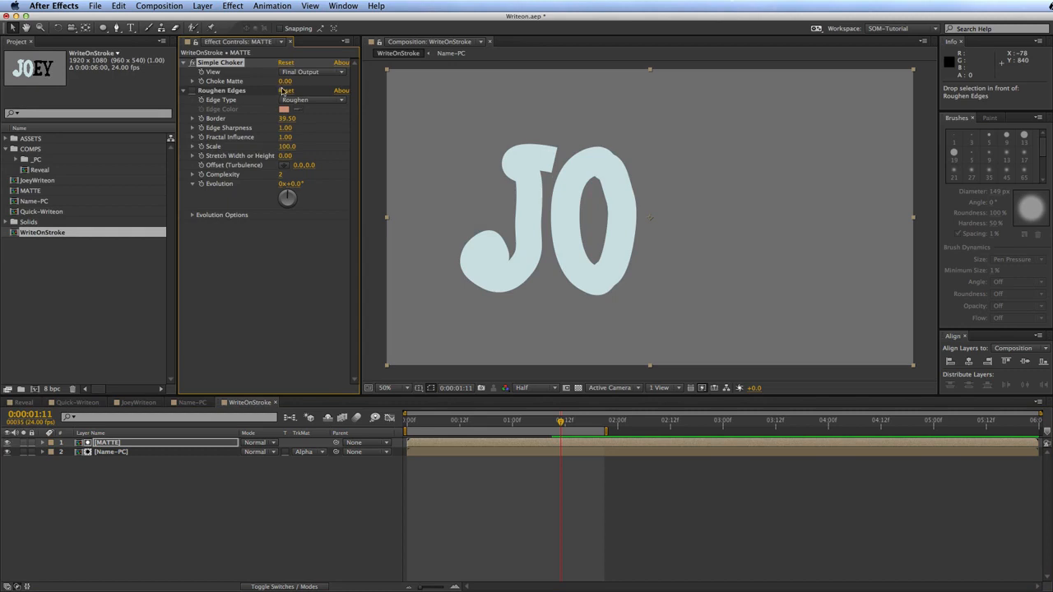
left_click_drag(284, 82, 170, 137)
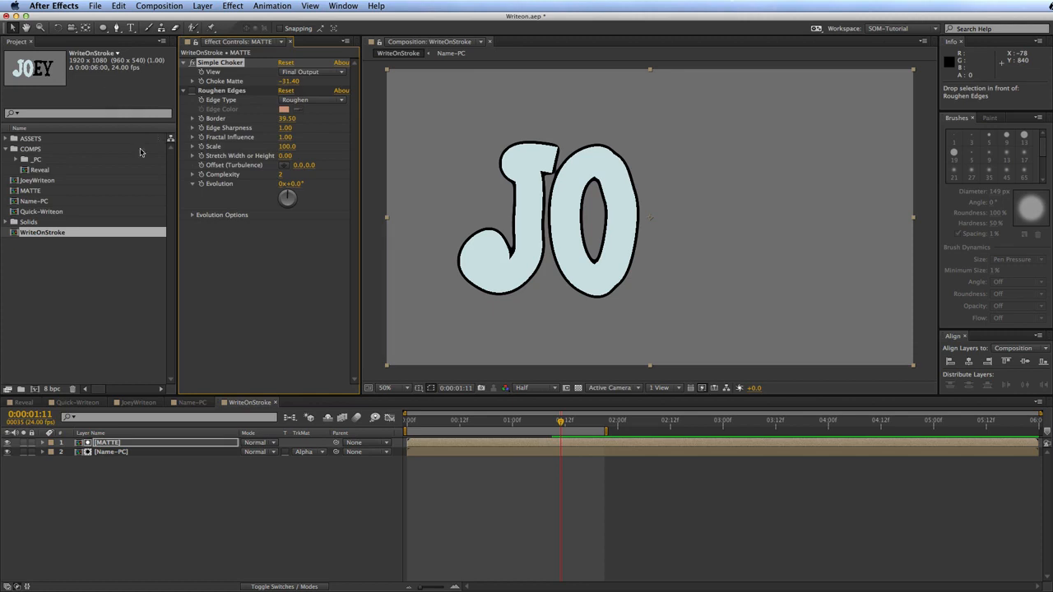
left_click(189, 90)
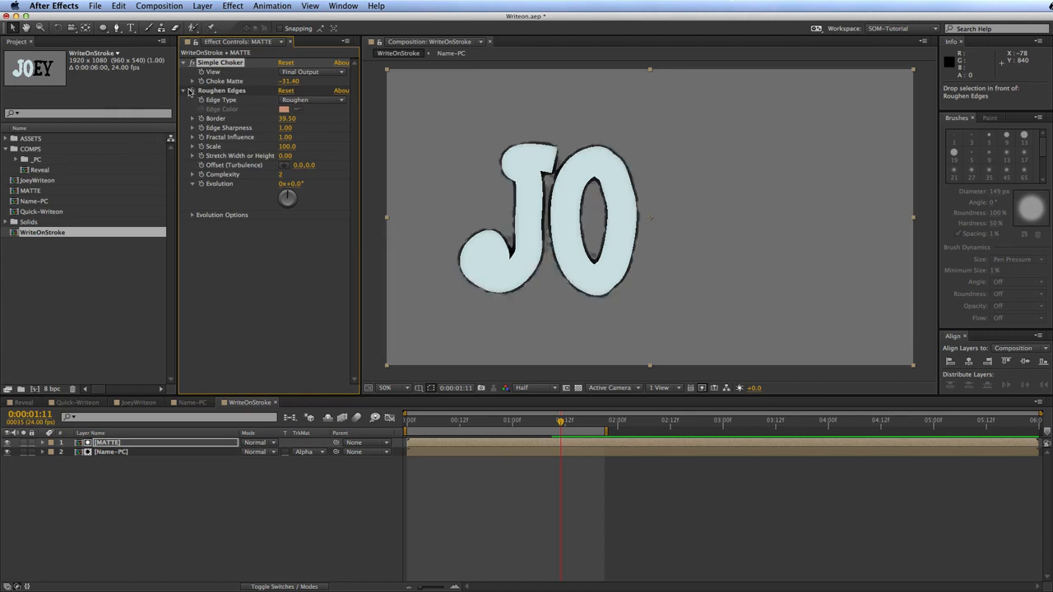
left_click(7, 443)
Step: Scrub and RAM preview the letter reveal with the expanded matte
left_click_drag(442, 424, 560, 422)
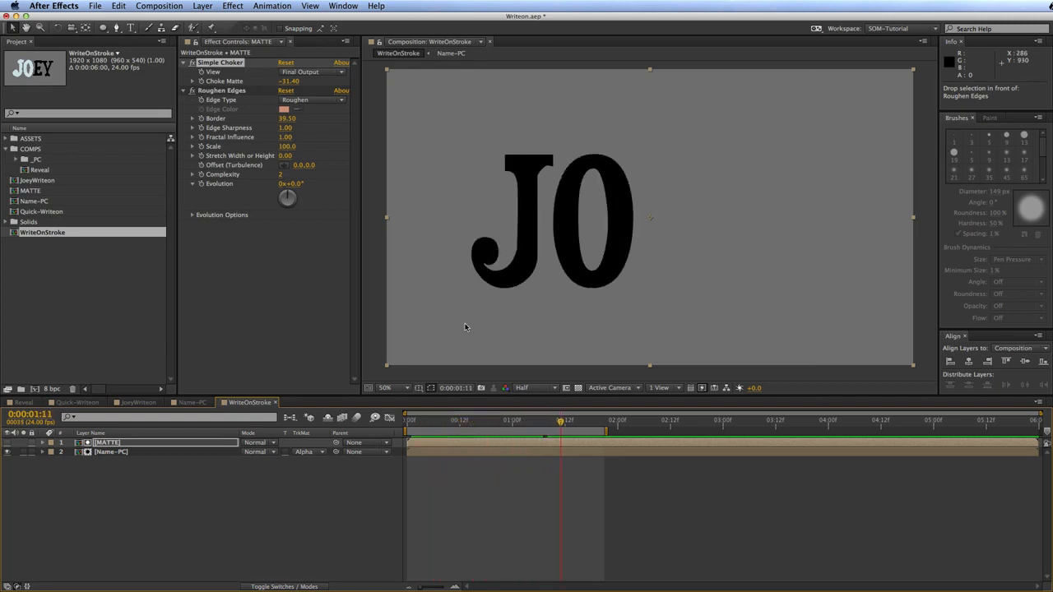
key("space")
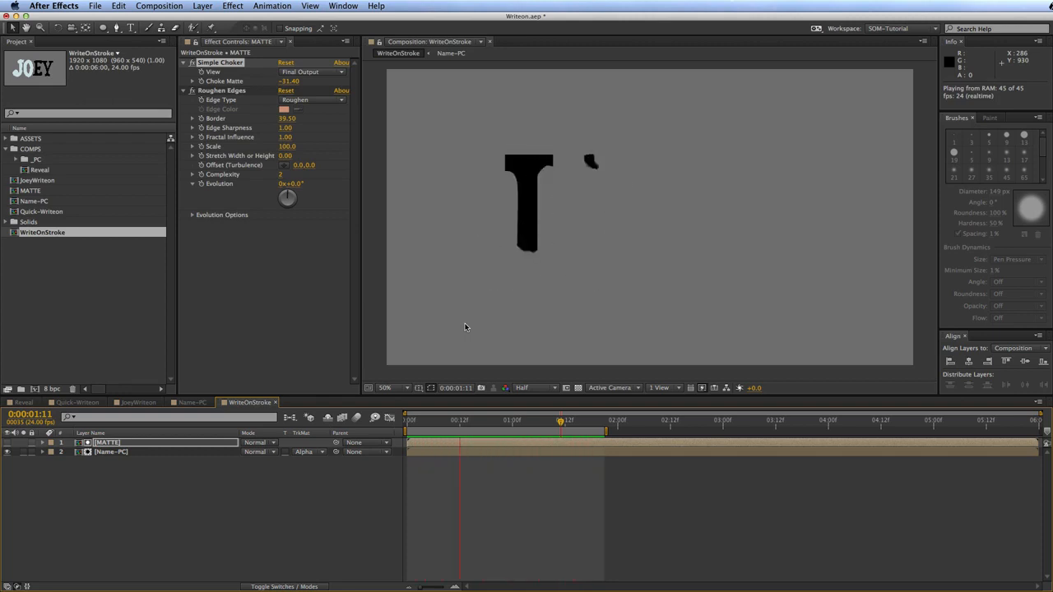
key("space")
left_click(493, 488)
left_click_drag(486, 421, 543, 421)
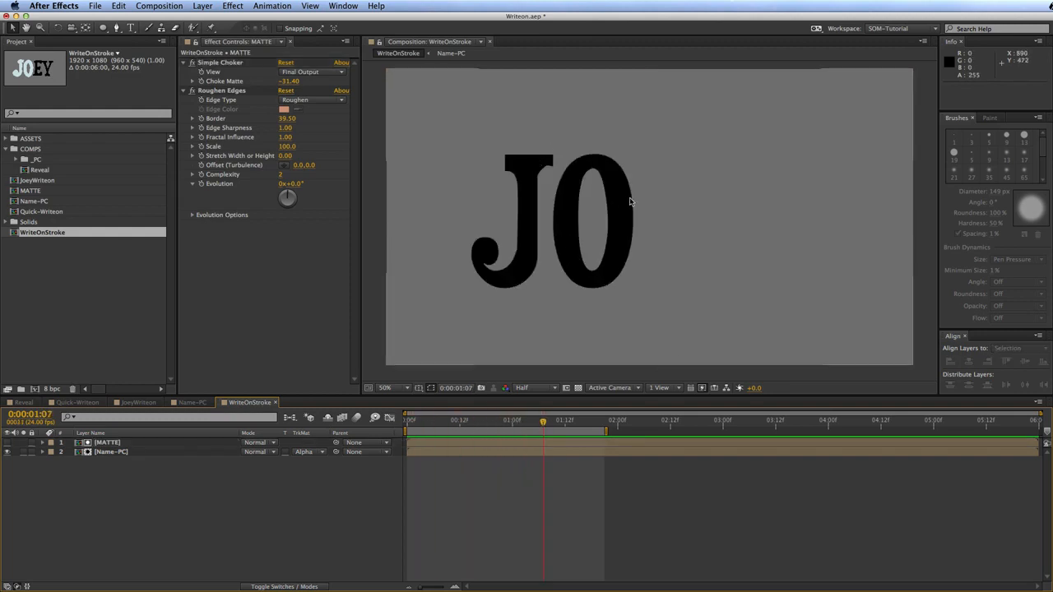
Step: Add the watercolor_5_by_SadMonkeyDesign image from the PSD assets above the MATTE layer and scale it to 36%
left_click(6, 138)
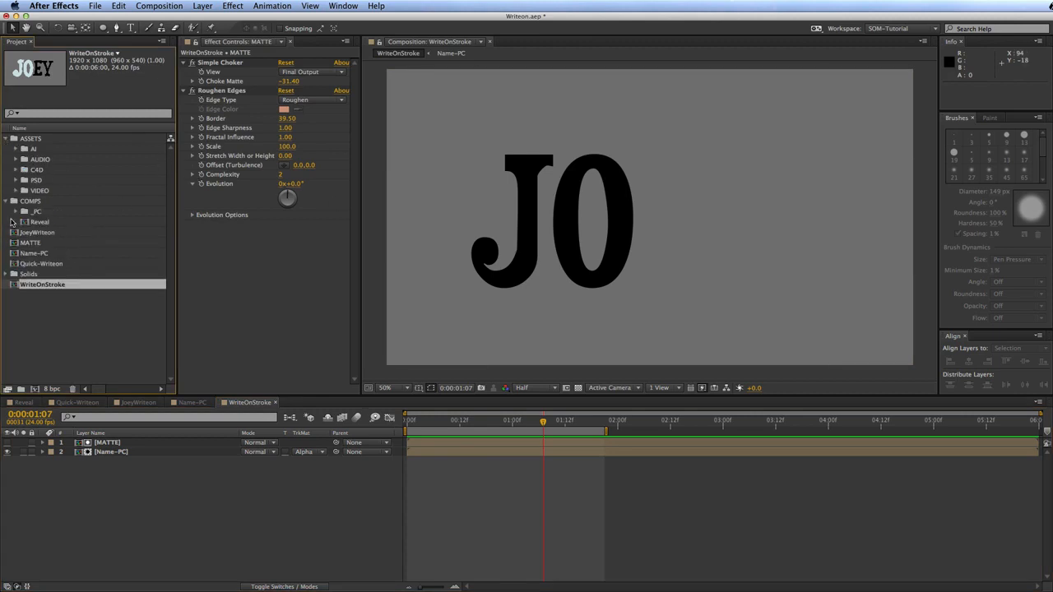
left_click(15, 179)
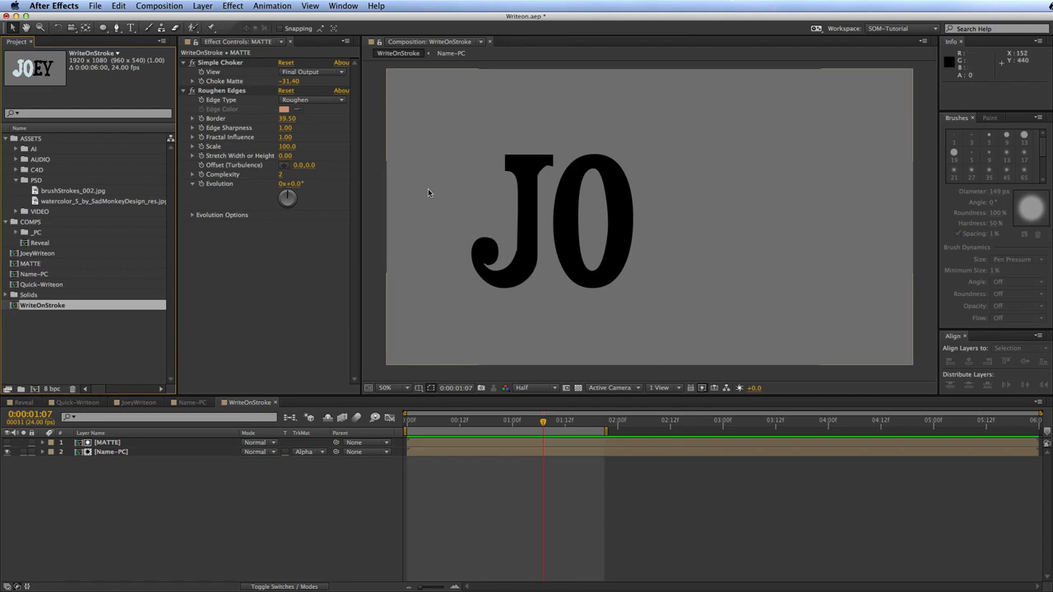
left_click_drag(99, 203, 165, 454)
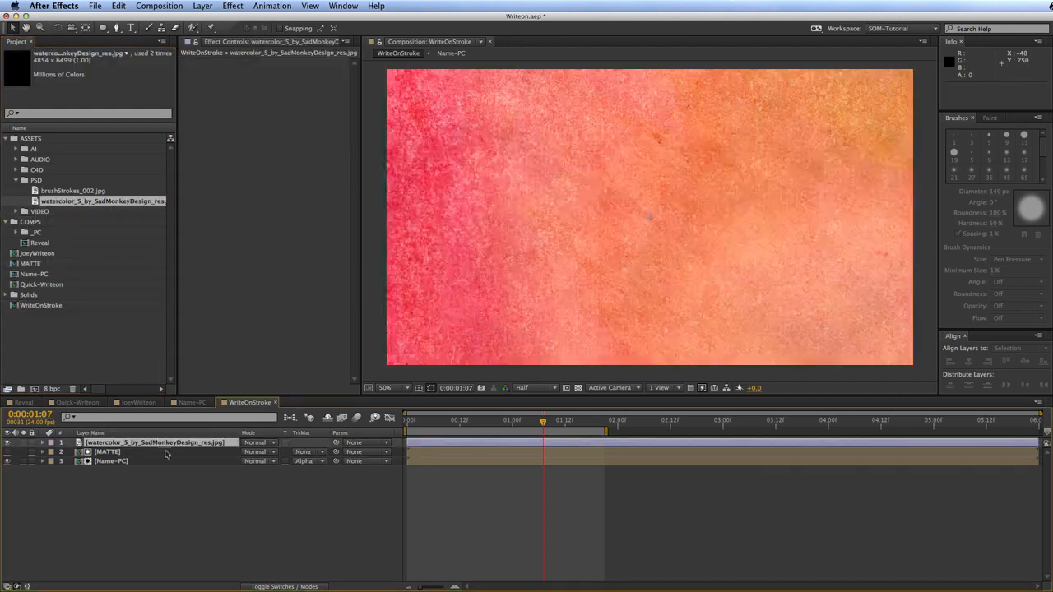
key("s")
left_click_drag(271, 452, 245, 453)
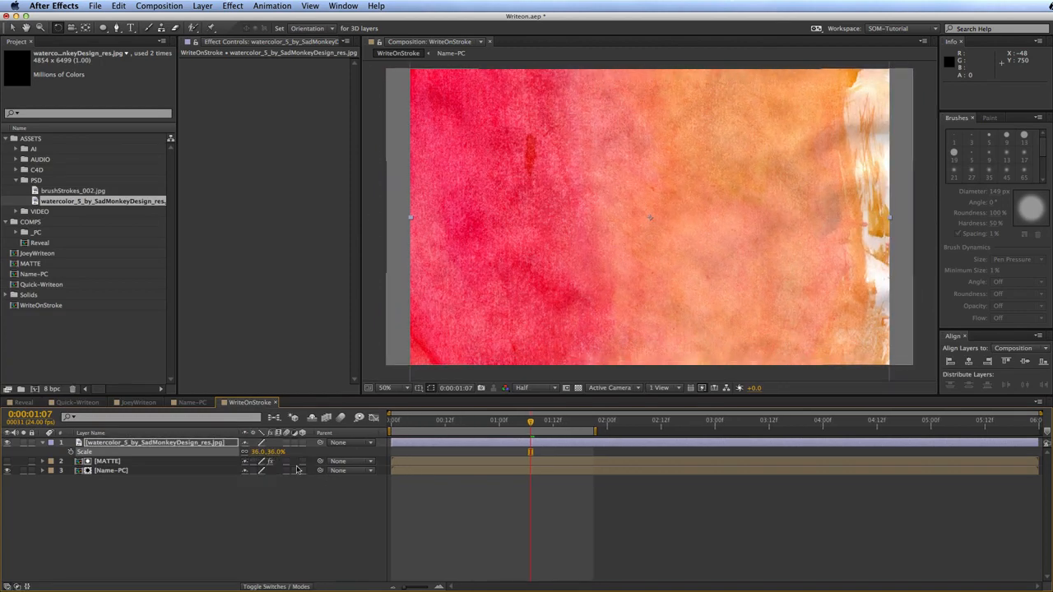
Step: Turn on Preserve Underlying Transparency for the watercolor layer and preview the textured letters
left_click(290, 545)
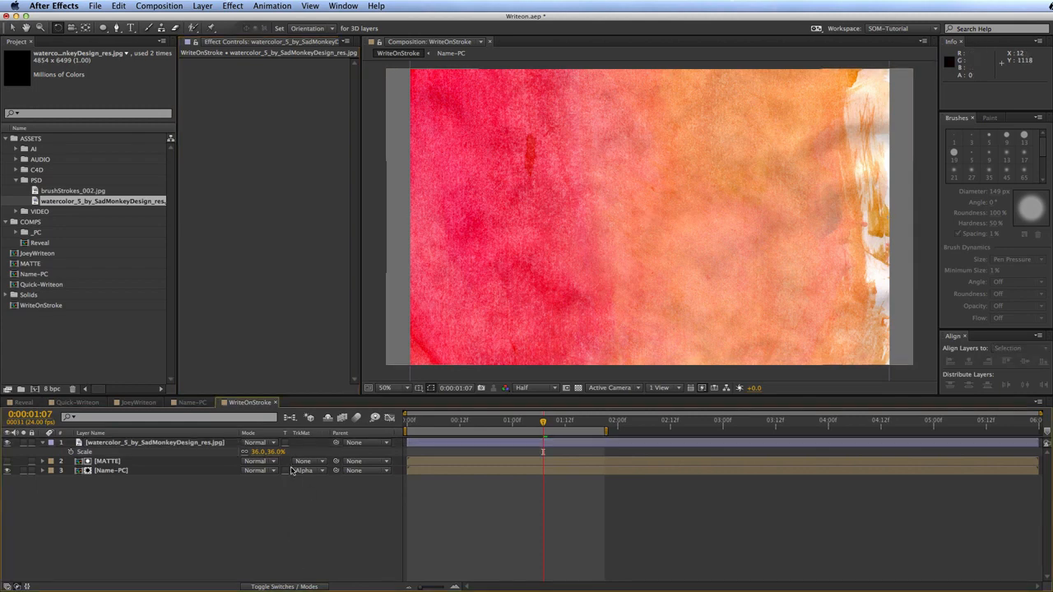
left_click(284, 443)
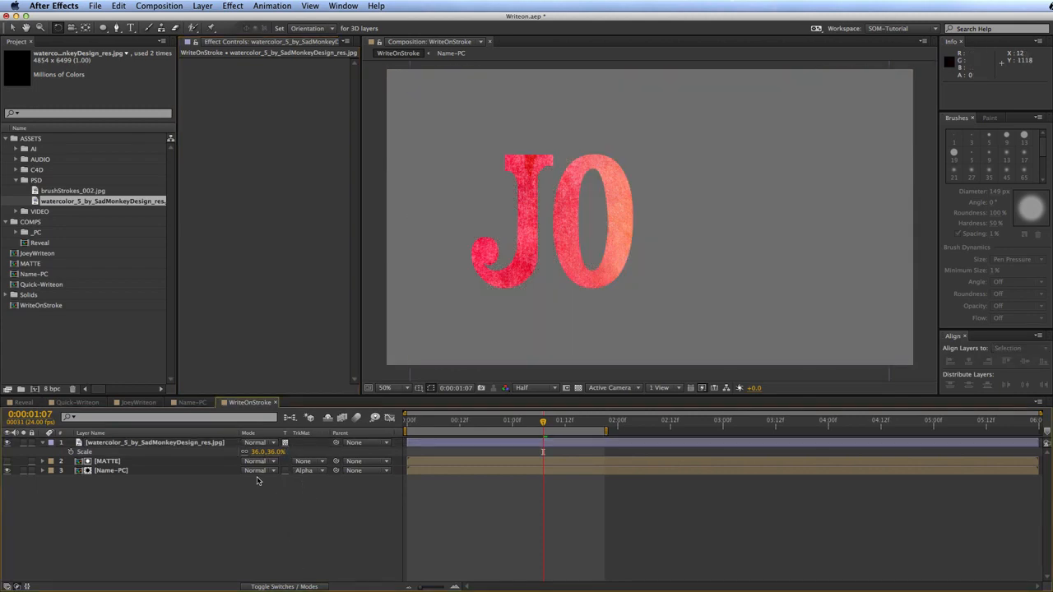
key("space")
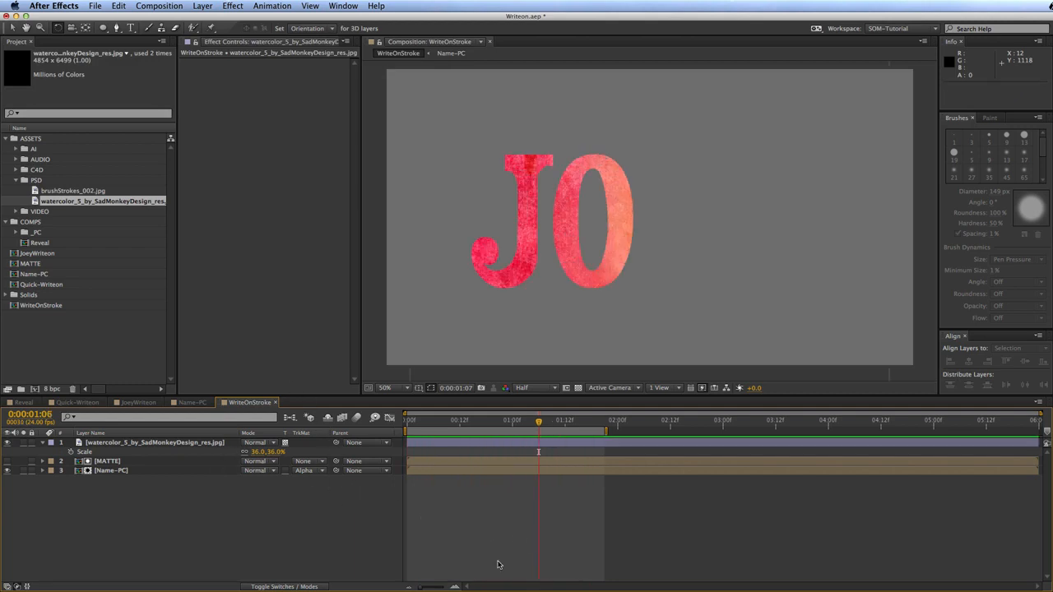
mouse_move(474, 419)
left_mouse_down()
mouse_move(411, 419)
mouse_move(498, 414)
left_mouse_up()
Step: Apply Hue/Saturation to the watercolor layer with Master Hue -108°, Saturation -54 and Lightness -57, and RAM preview the result
left_click(188, 444)
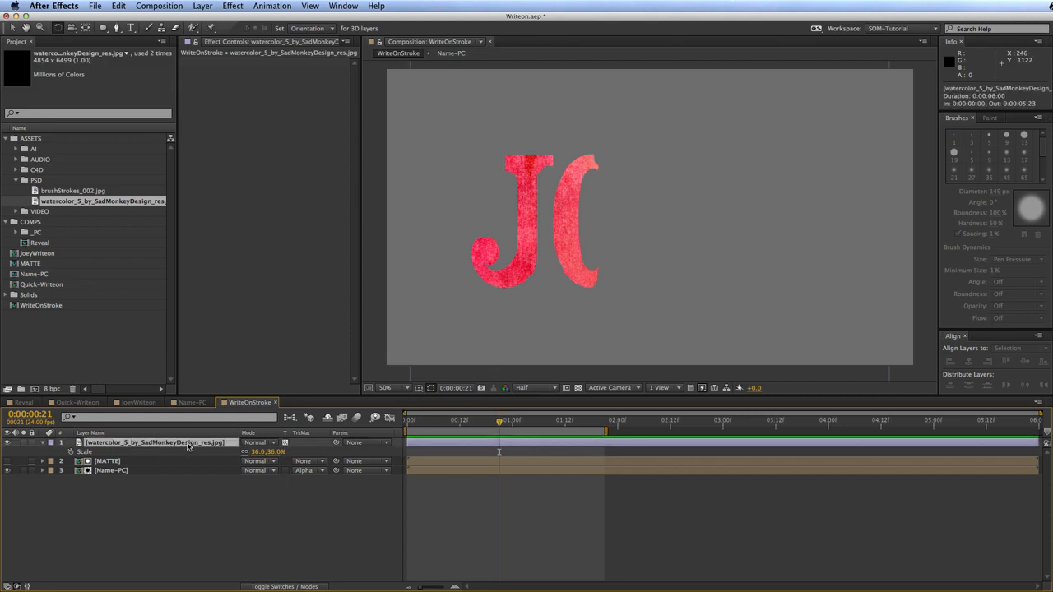
left_click(233, 6)
mouse_move(271, 110)
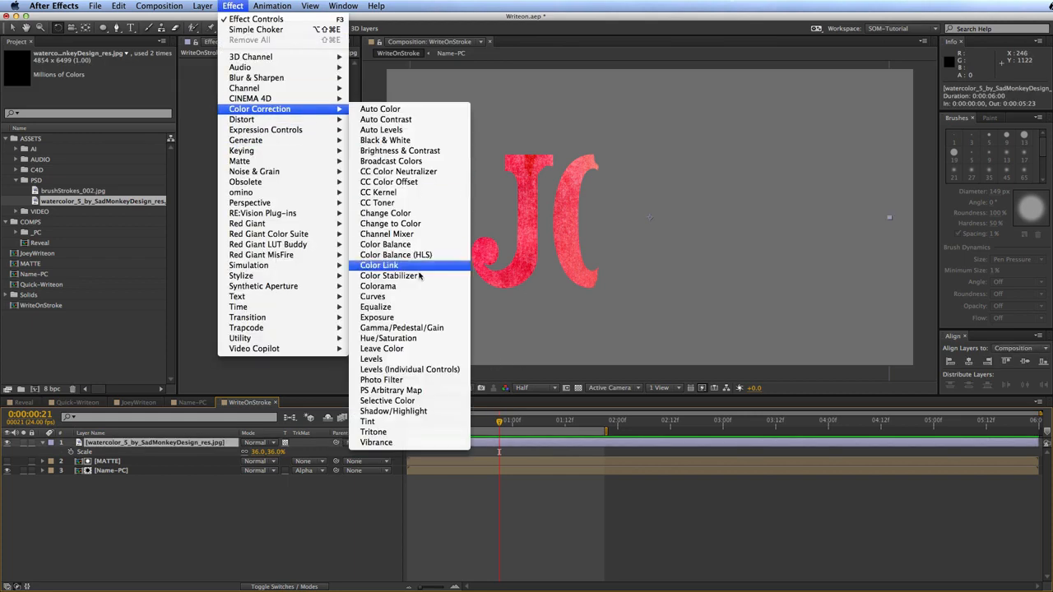
left_click(388, 338)
left_click_drag(292, 115, 255, 177)
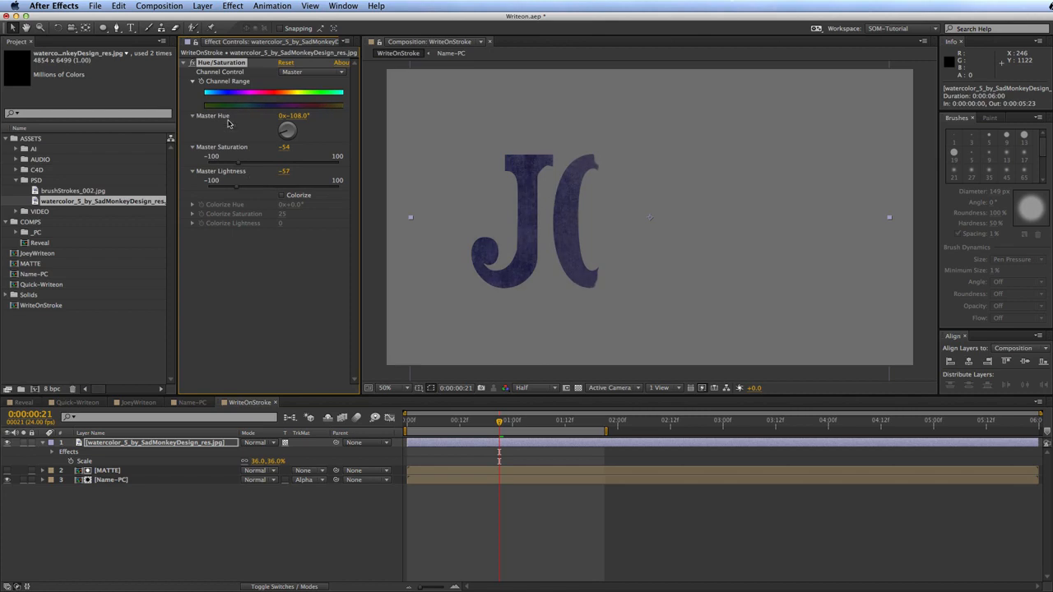
key("KP_0")
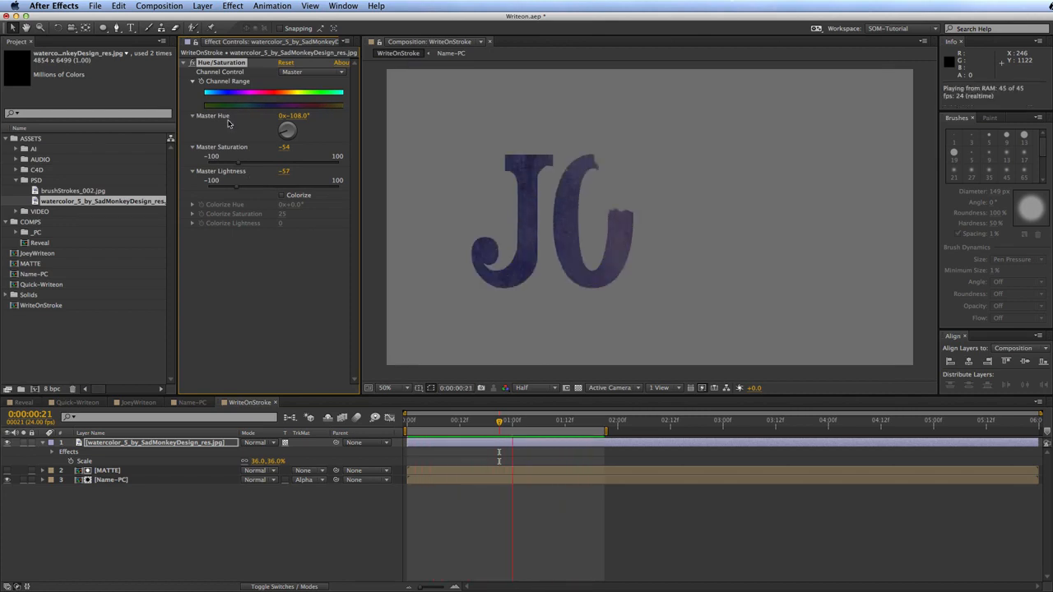
key("space")
left_click(309, 551)
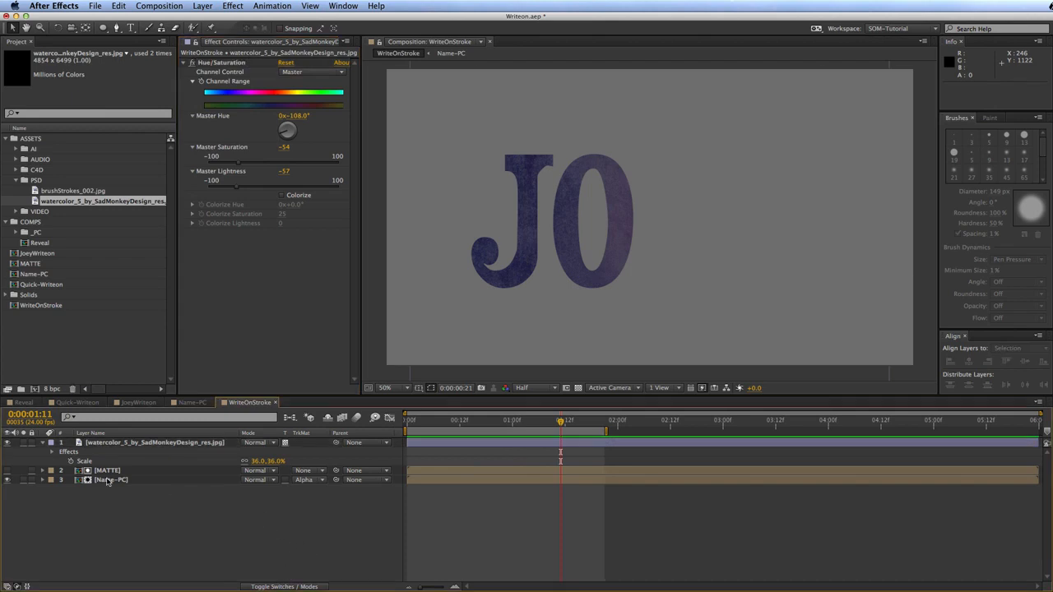
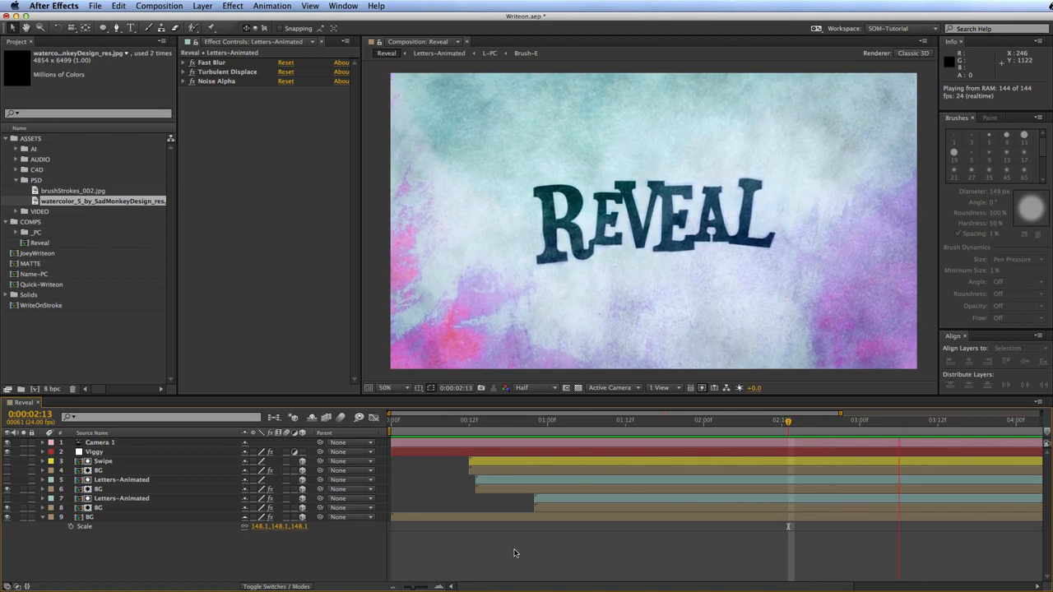
Step: Examine how the lettering writes on in the Reveal composition by scrubbing and playing it back
key("space")
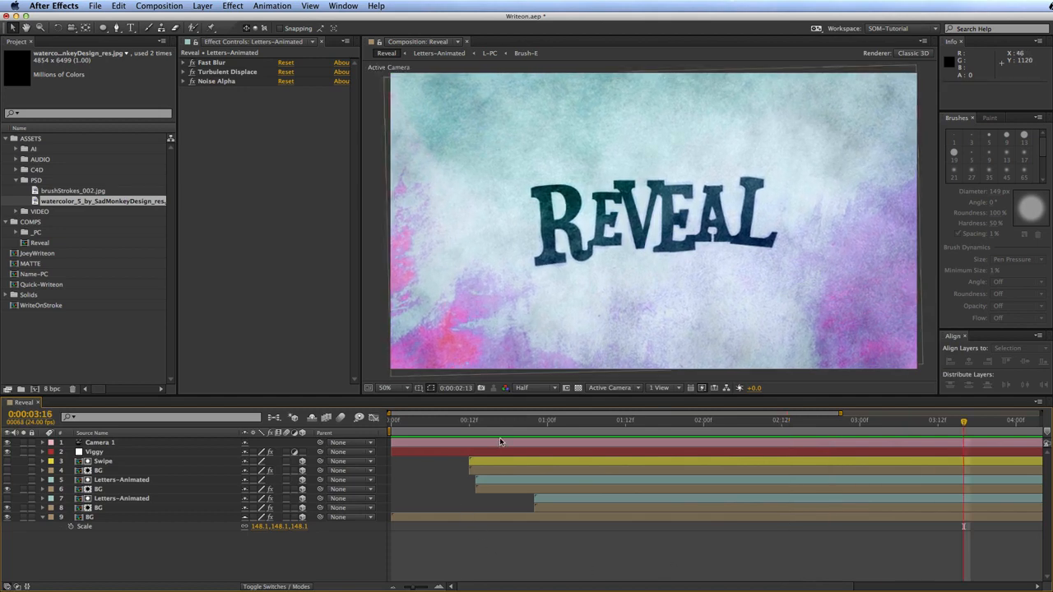
mouse_move(461, 420)
left_mouse_down()
mouse_move(578, 419)
mouse_move(531, 417)
mouse_move(547, 420)
left_mouse_up()
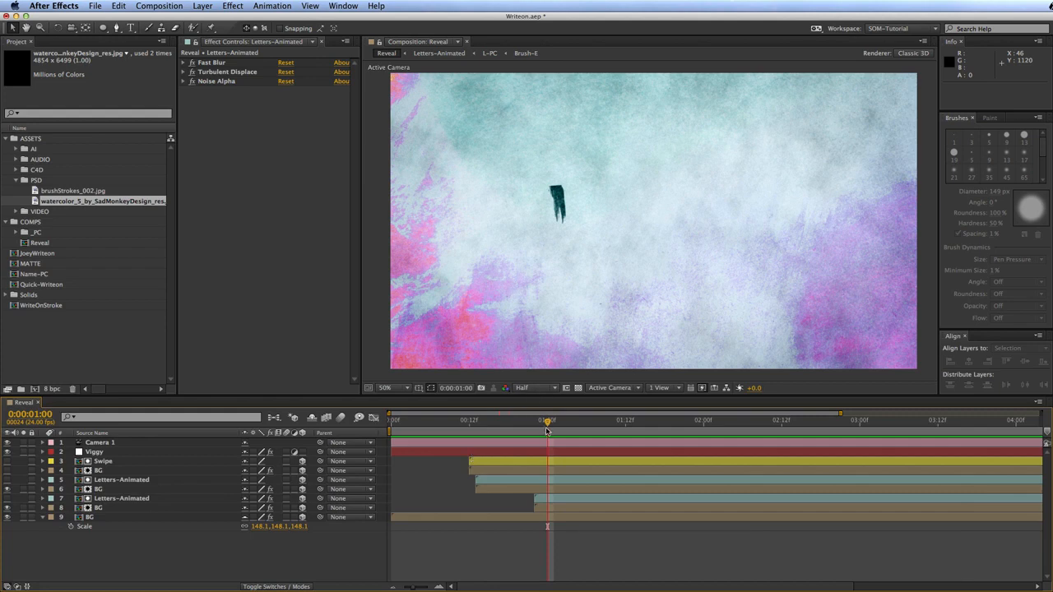
left_click_drag(545, 427, 683, 417)
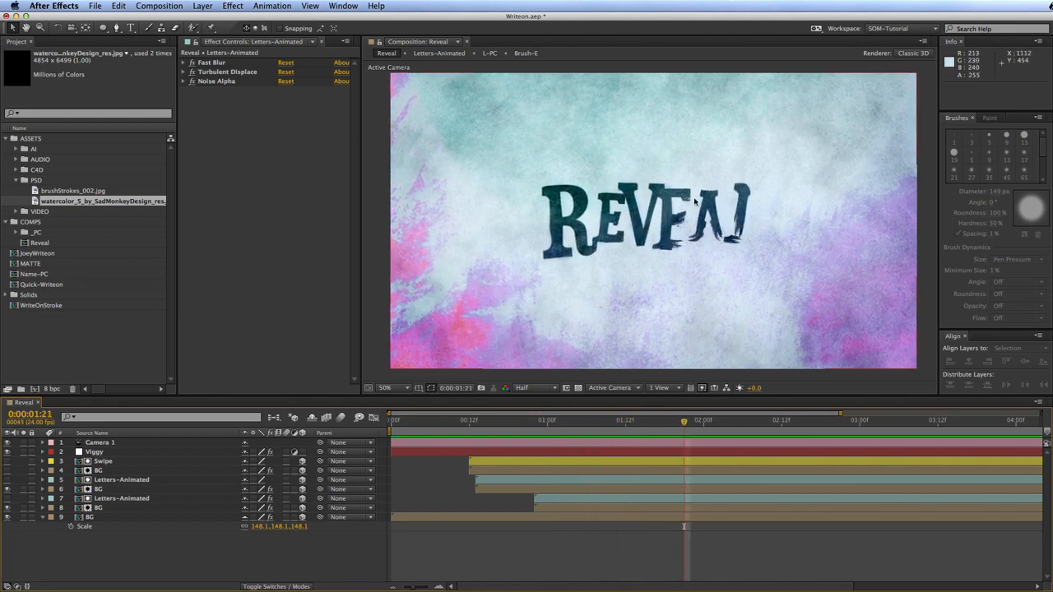
left_click(689, 425)
mouse_move(689, 425)
left_mouse_down()
mouse_move(673, 425)
mouse_move(708, 418)
mouse_move(570, 434)
mouse_move(681, 406)
mouse_move(731, 418)
mouse_move(571, 426)
mouse_move(715, 417)
mouse_move(749, 403)
left_mouse_up()
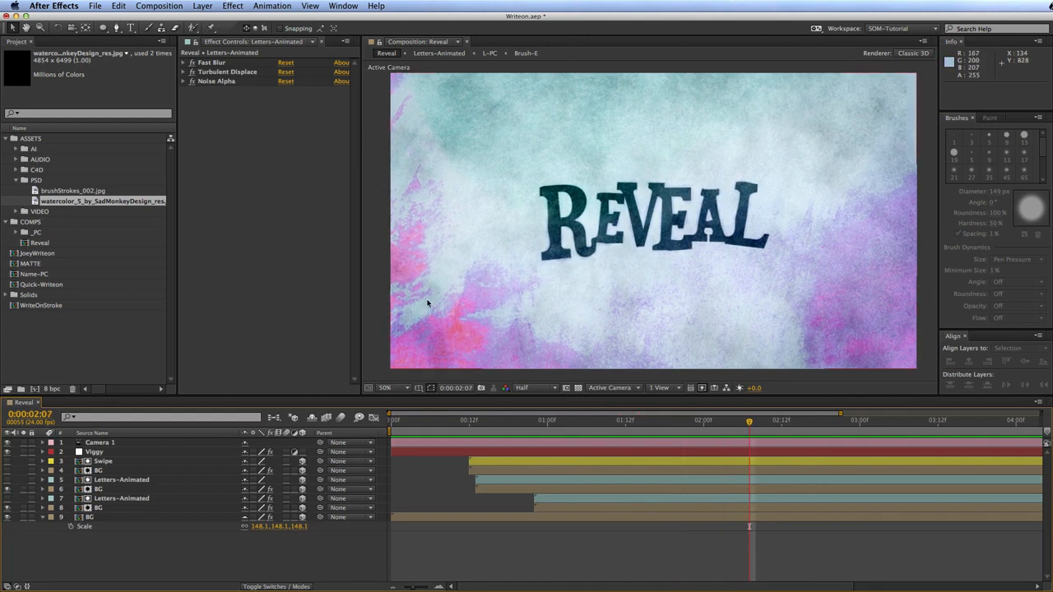
key("space")
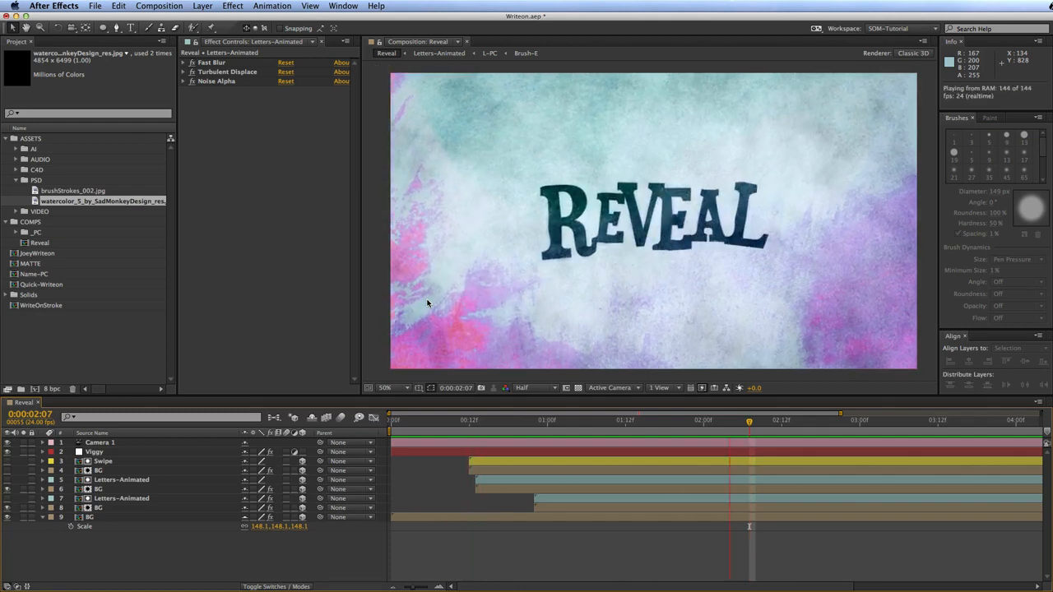
key("space")
Step: Open the Letters composition from the AI assets folder
left_click(120, 331)
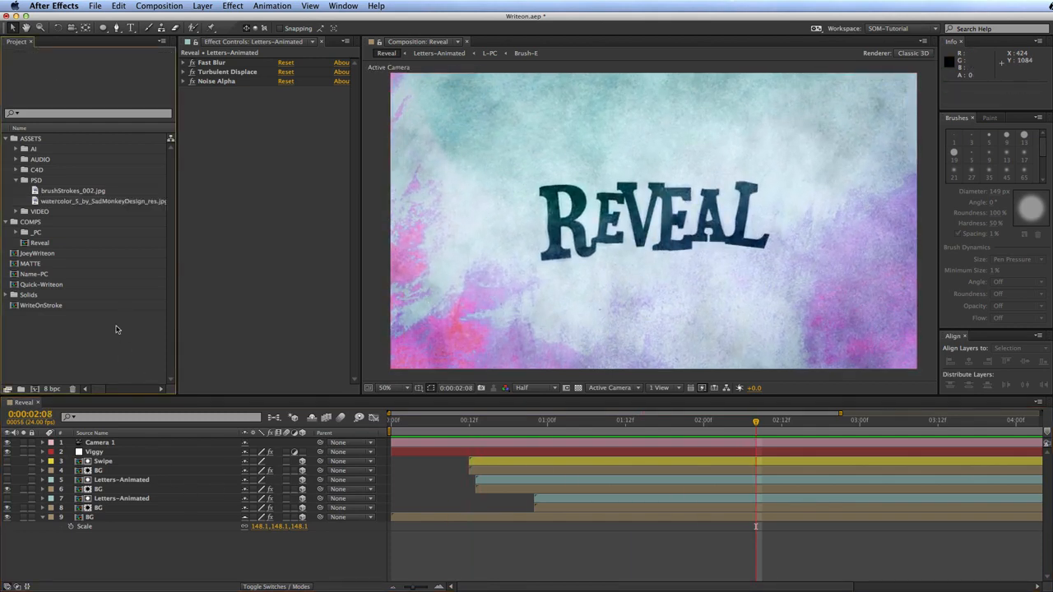
left_click(14, 179)
left_click(15, 148)
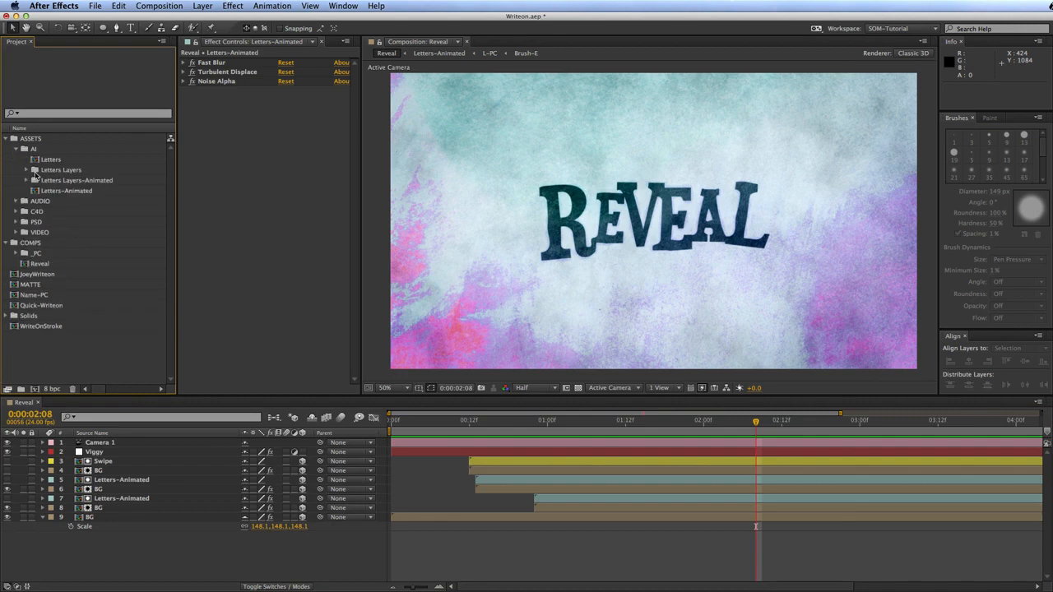
left_click(45, 160)
double_click(46, 160)
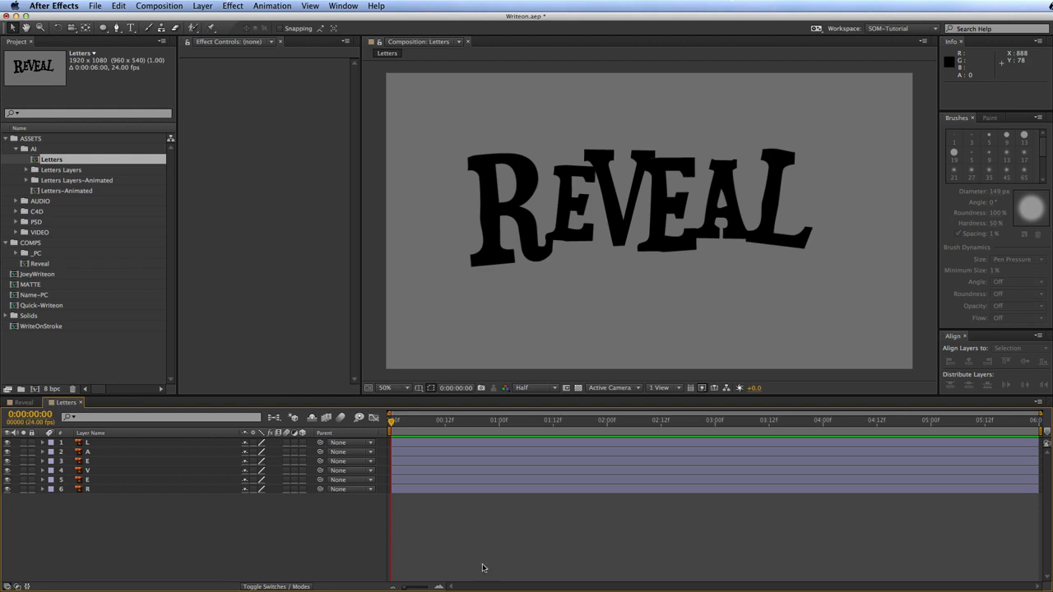
Step: Pre-compose the R layer of the Letters composition as R-PC, moving all attributes, and open the new composition
left_click_drag(119, 514, 69, 434)
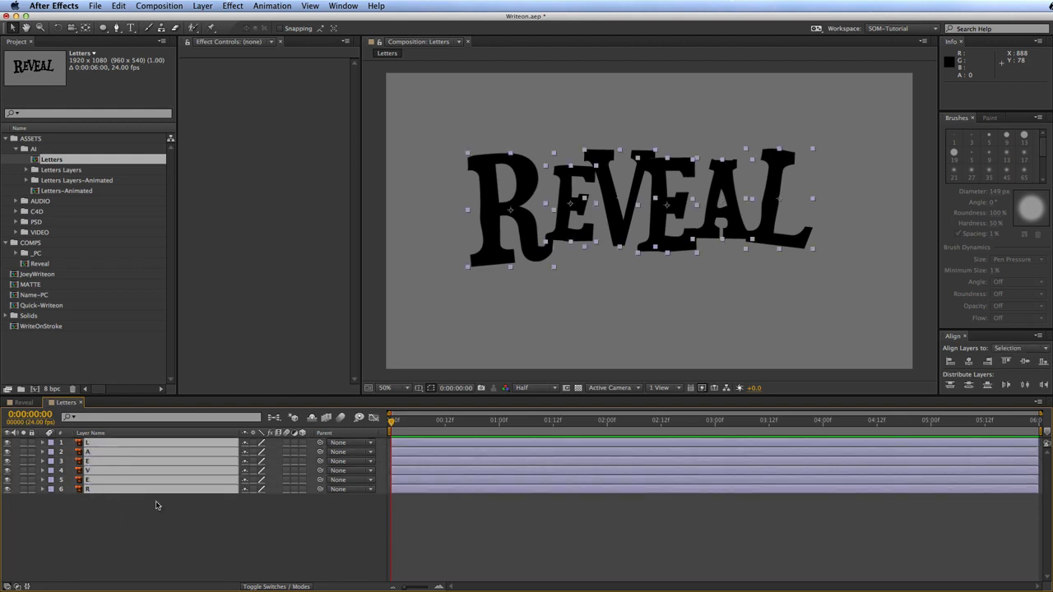
left_click(171, 515)
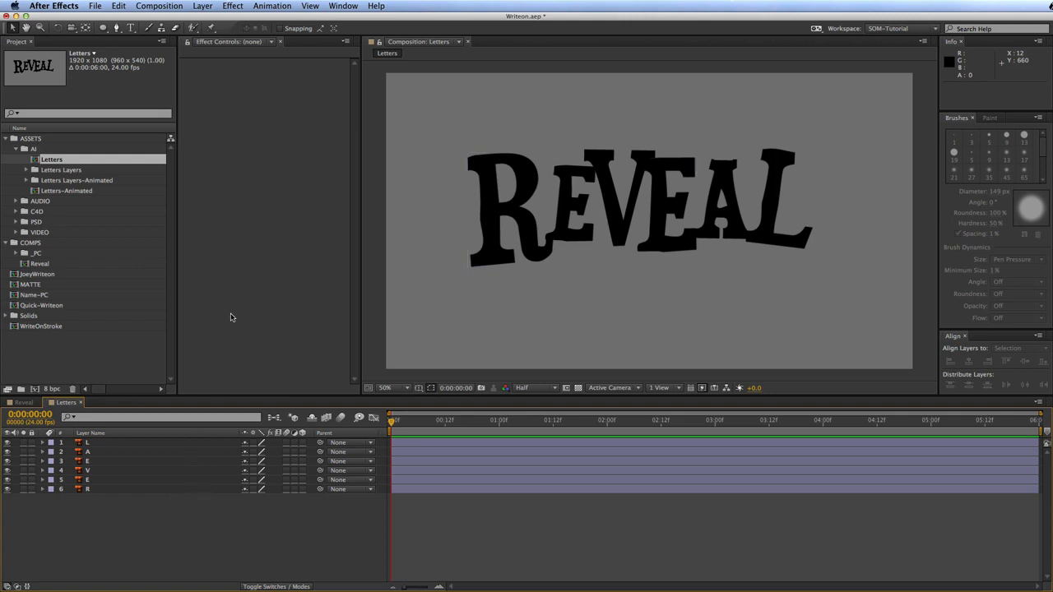
left_click(154, 490)
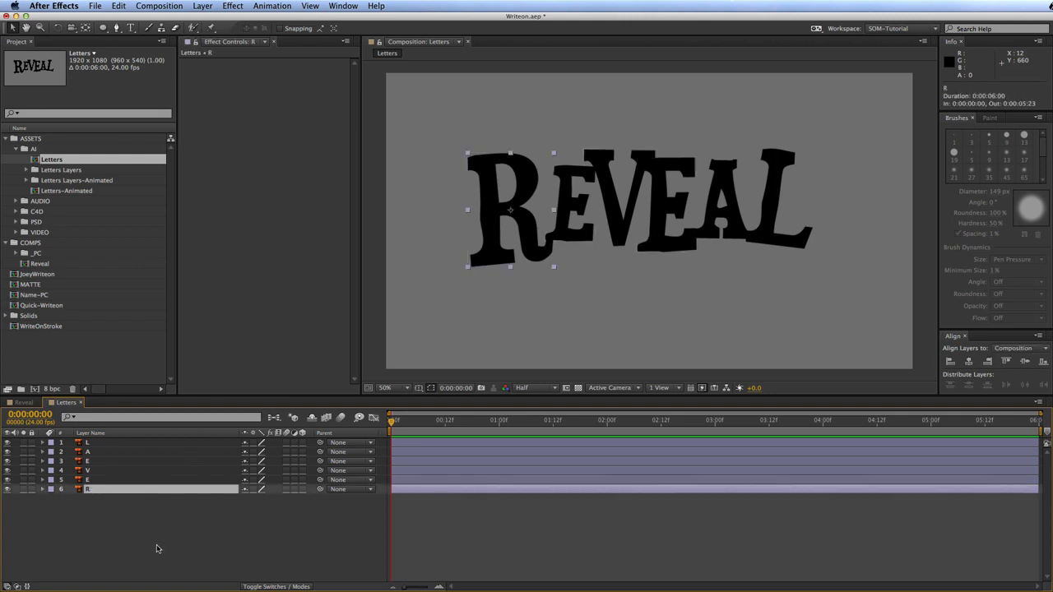
key("super+shift+c")
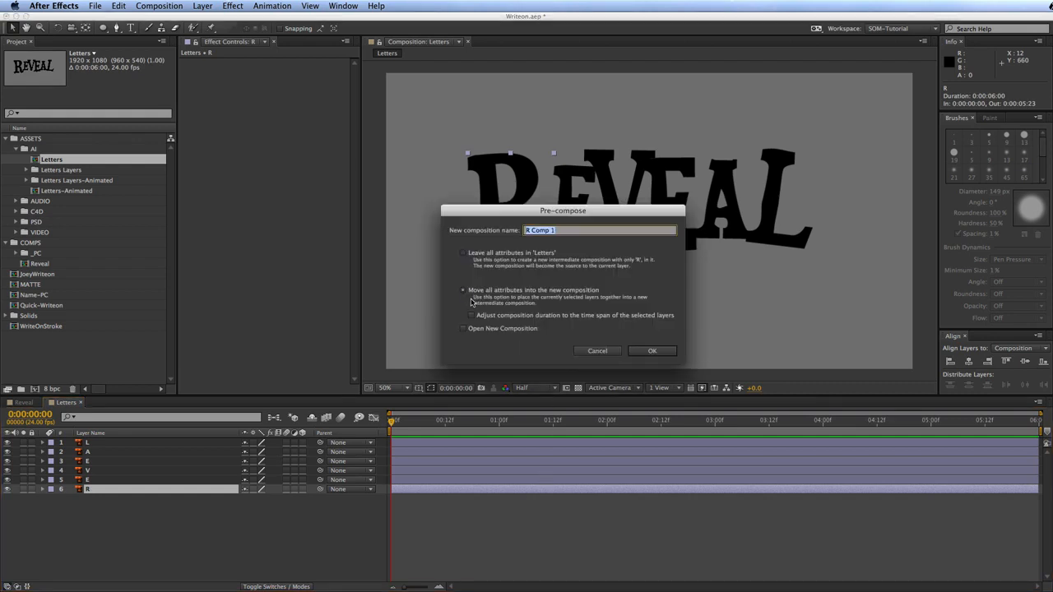
type("R-PC")
key("Return")
left_click(211, 544)
double_click(118, 491)
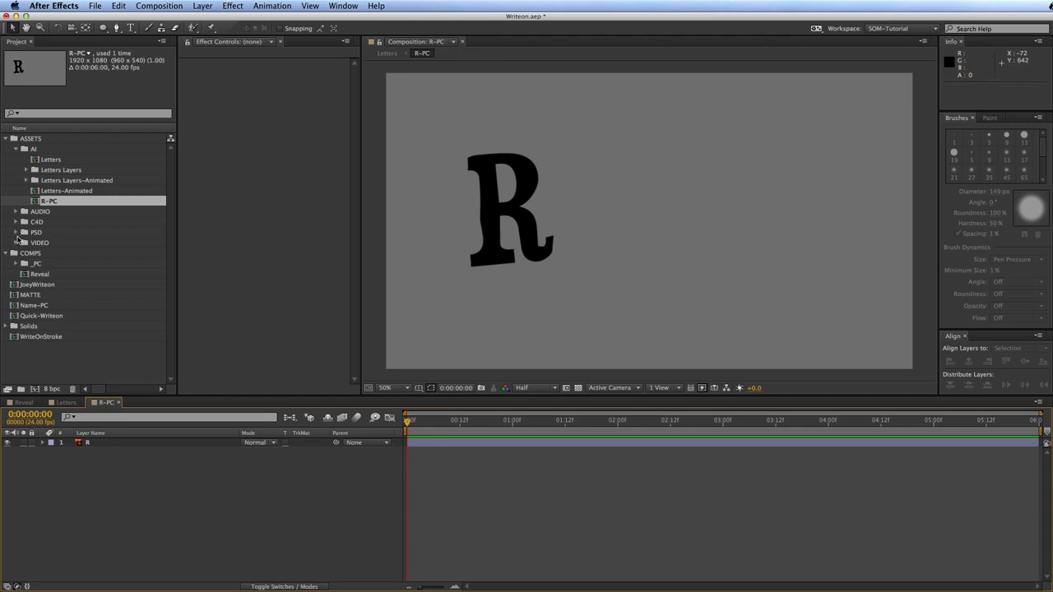
Step: Add brushStrokes_002.jpg from the PSD folder above the R layer and reposition it to about 966, 564 in the frame
left_click(15, 233)
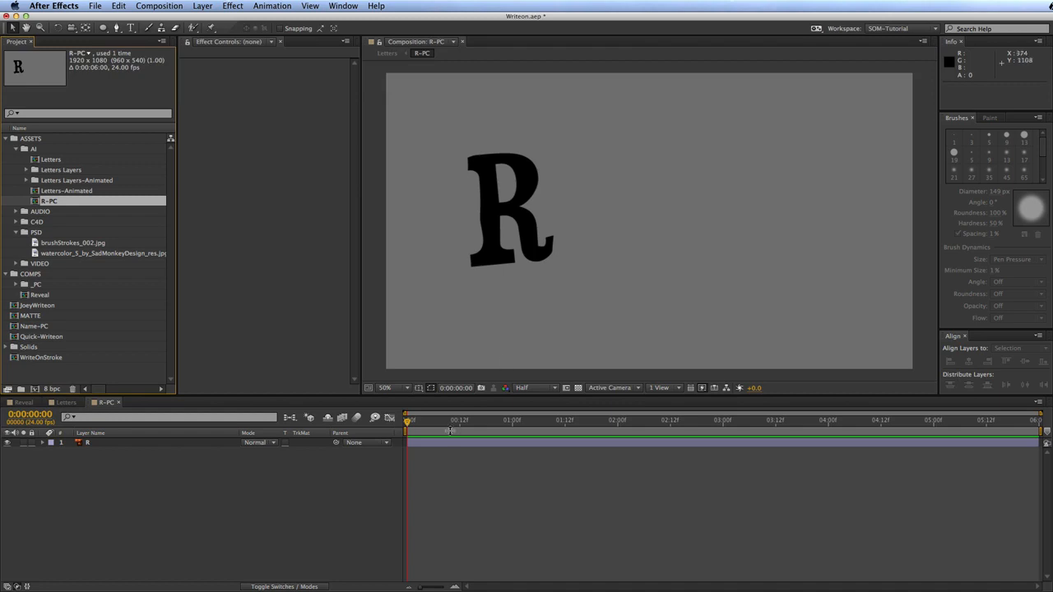
left_click_drag(75, 245, 671, 226)
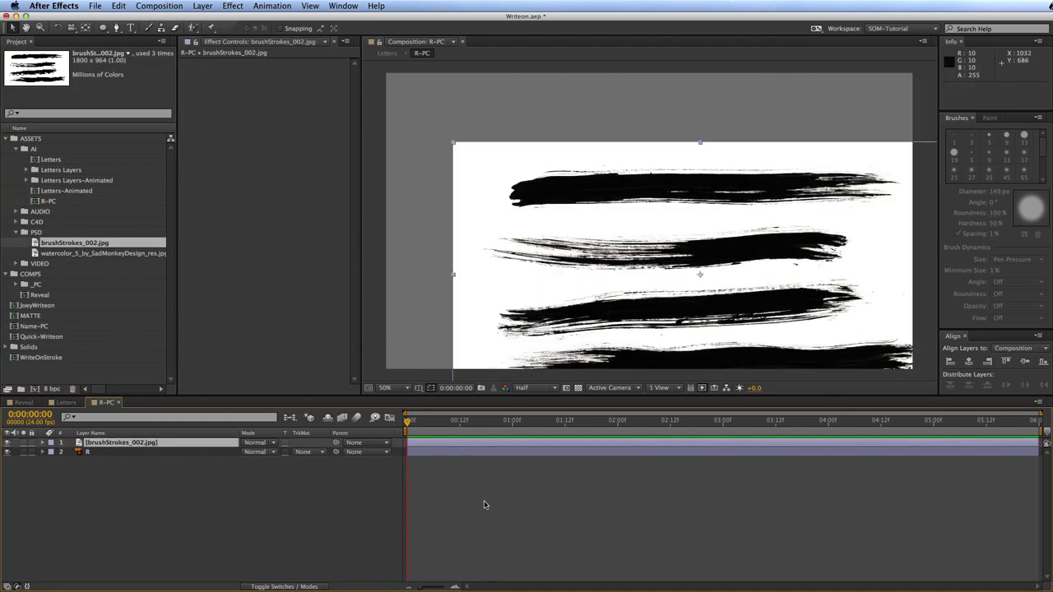
left_click_drag(609, 349, 578, 297)
mouse_move(678, 231)
left_mouse_down()
mouse_move(659, 290)
mouse_move(658, 277)
left_mouse_up()
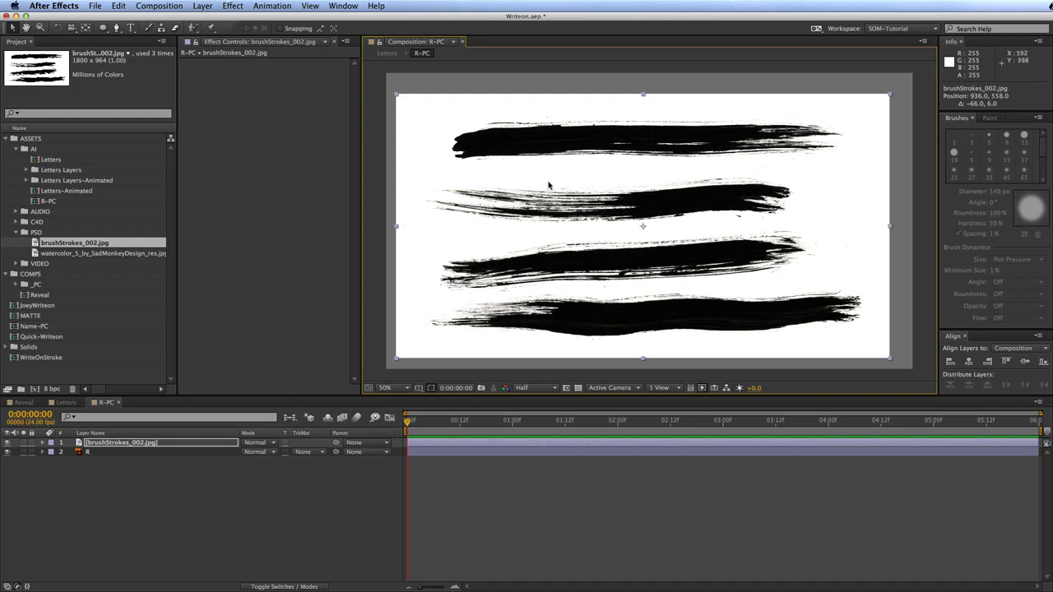
left_click_drag(570, 170, 584, 218)
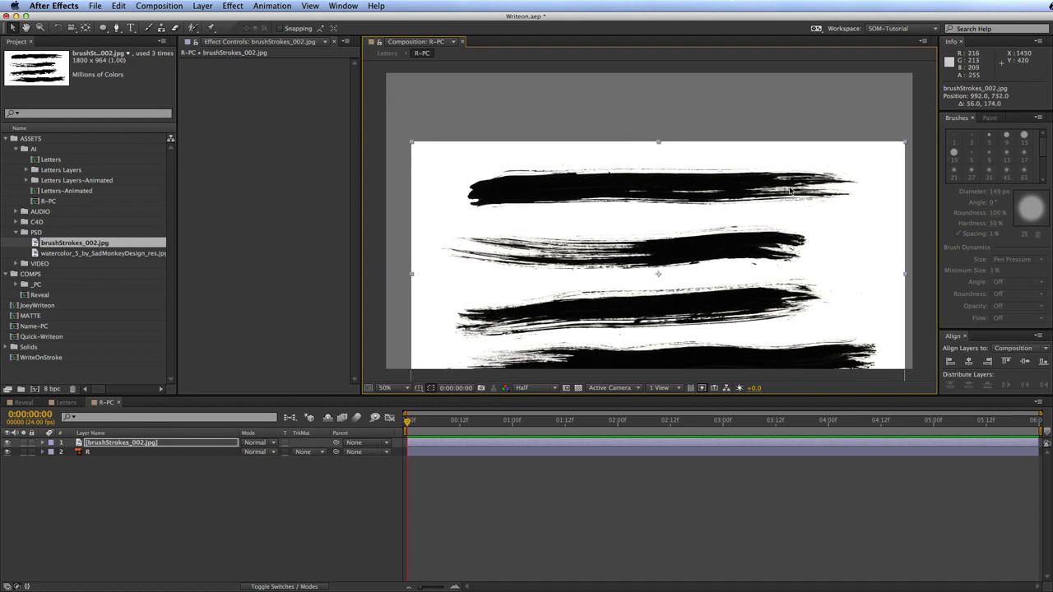
mouse_move(499, 235)
left_mouse_down()
mouse_move(478, 427)
mouse_move(473, 367)
left_mouse_up()
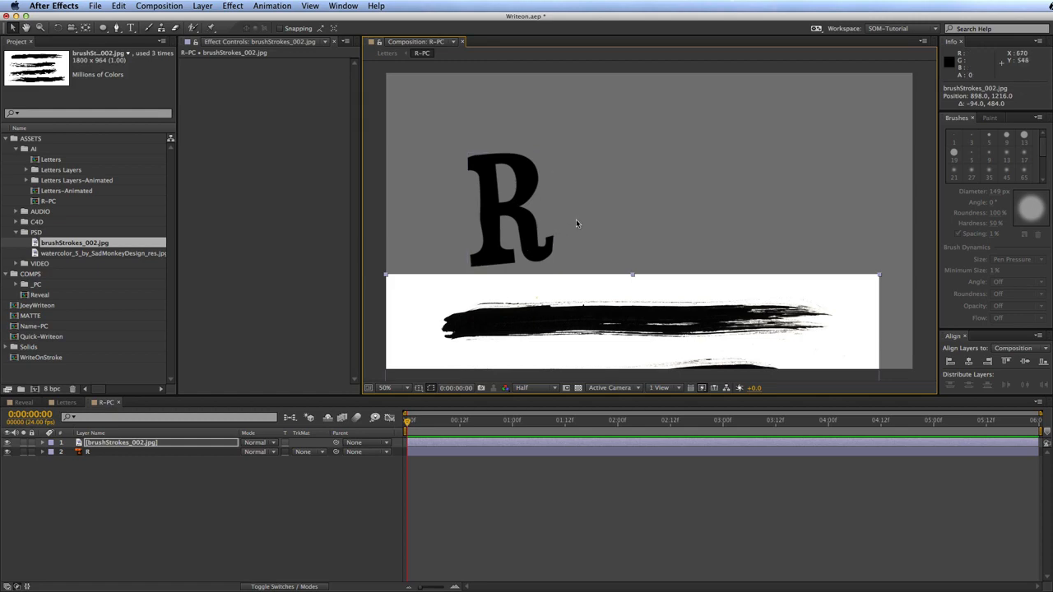
mouse_move(591, 315)
left_mouse_down()
mouse_move(705, 194)
mouse_move(764, 156)
mouse_move(605, 131)
mouse_move(598, 167)
mouse_move(587, 163)
left_mouse_up()
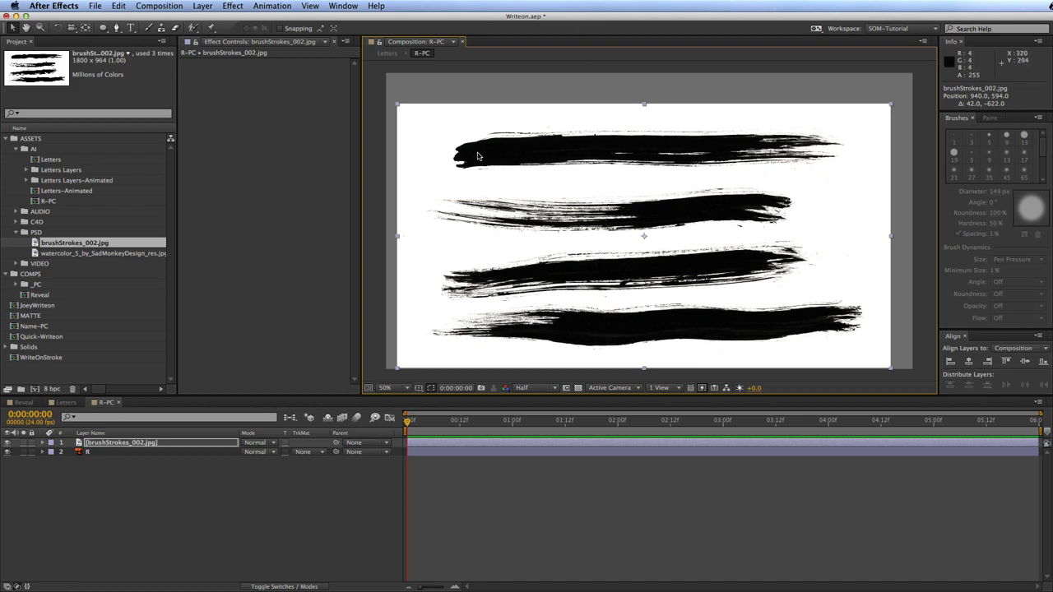
mouse_move(617, 157)
left_mouse_down()
mouse_move(632, 130)
mouse_move(617, 163)
mouse_move(624, 149)
left_mouse_up()
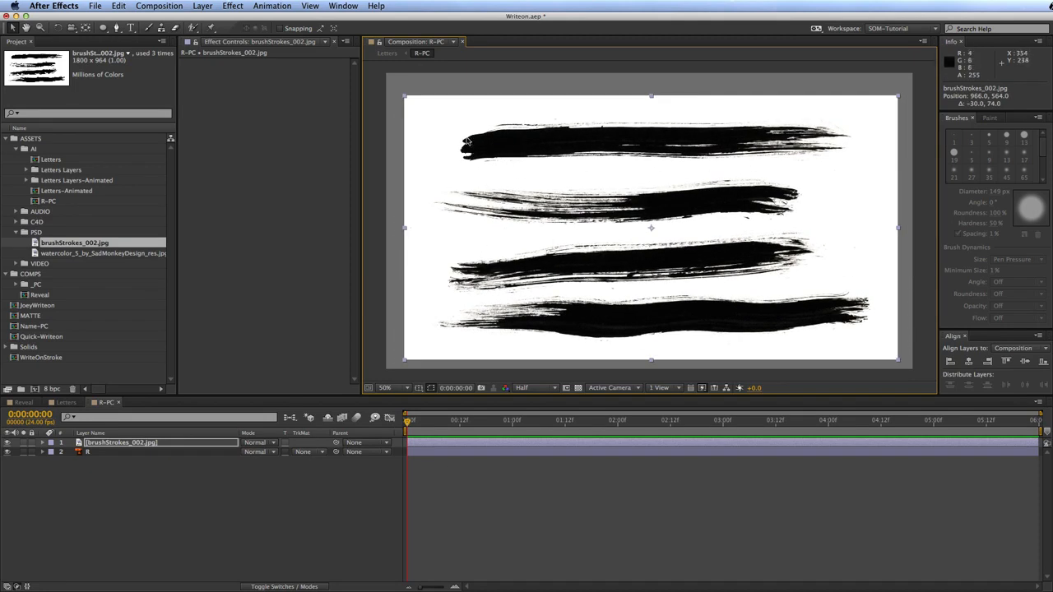
Step: Draw an open, curved four-point mask path across the brush strokes image with the Pen tool
left_click(116, 27)
left_click(466, 209)
left_click(630, 154)
left_click(705, 253)
left_click(621, 314)
left_click_drag(621, 315, 556, 303)
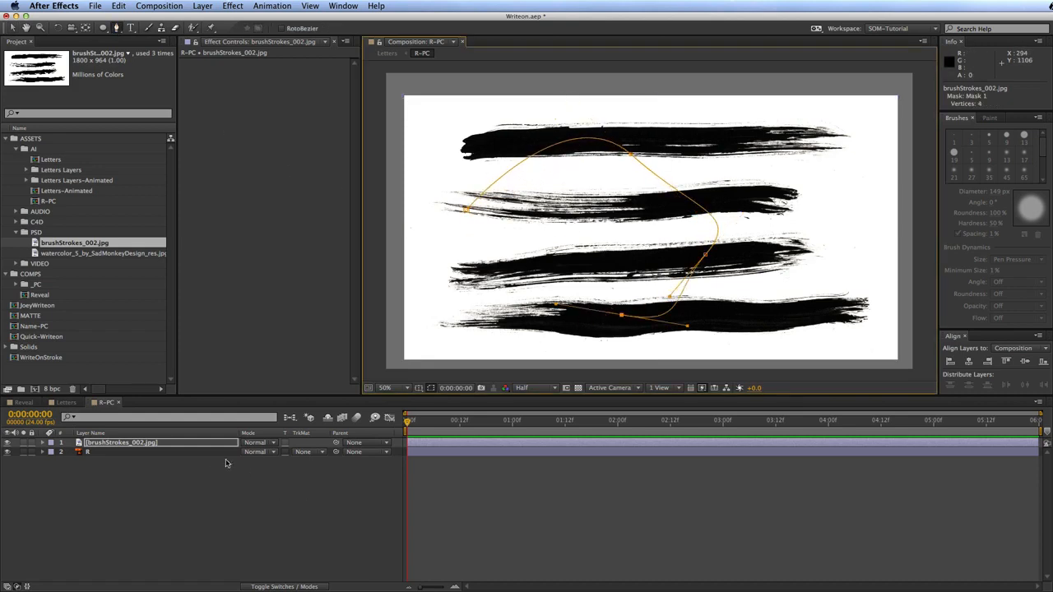
Step: Reveal the mask path on the brush strokes layer and delete the mask
left_click(196, 445)
key("m")
left_click(160, 459)
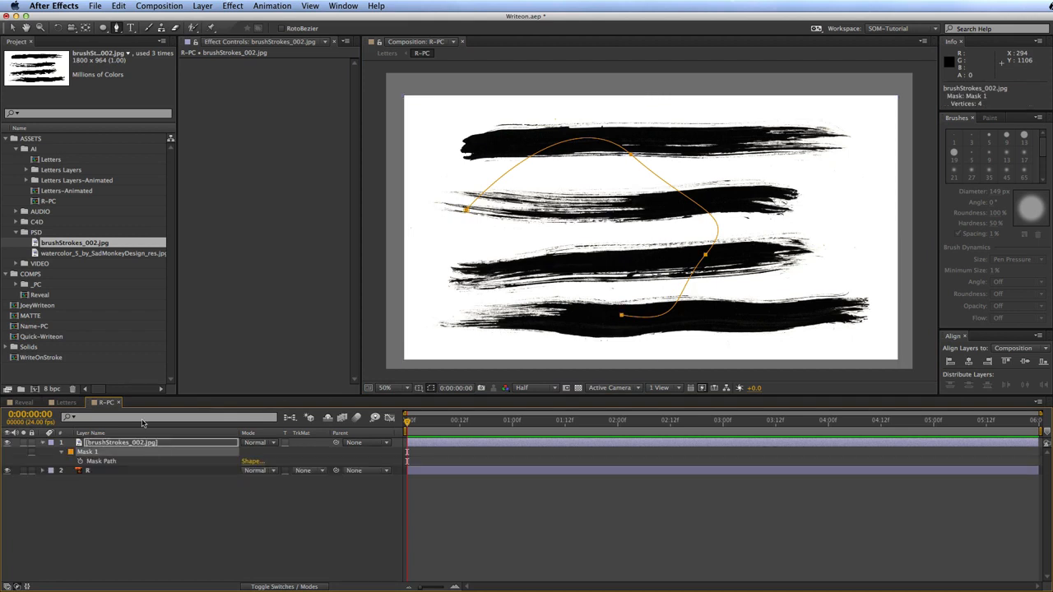
key("Delete")
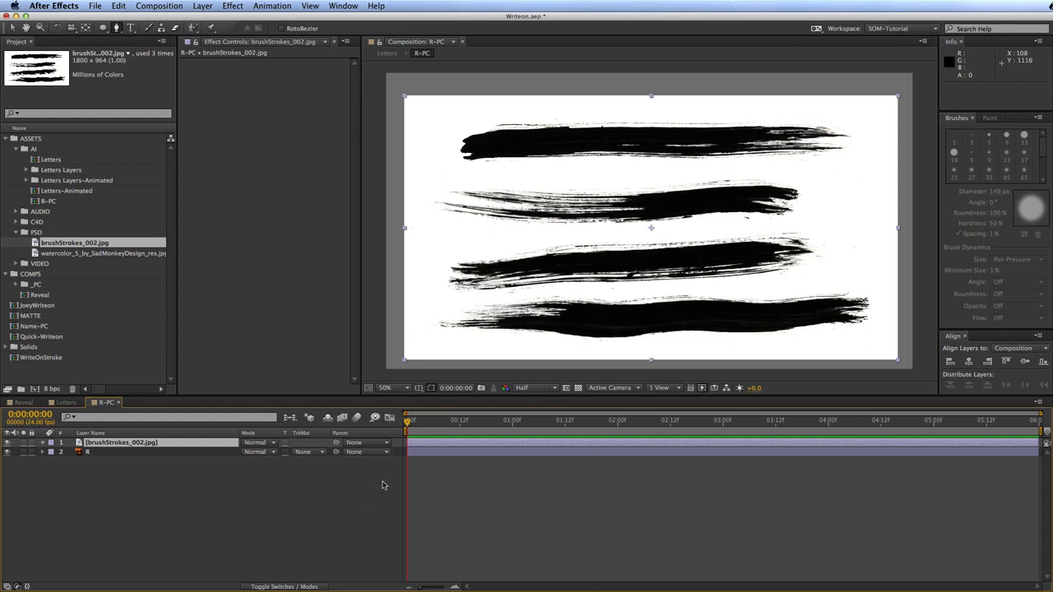
Step: Pre-compose the brushStrokes_002.jpg layer as Brush-R, moving all attributes into the new composition, and switch back to the Selection tool
left_click(185, 491)
left_click(153, 440)
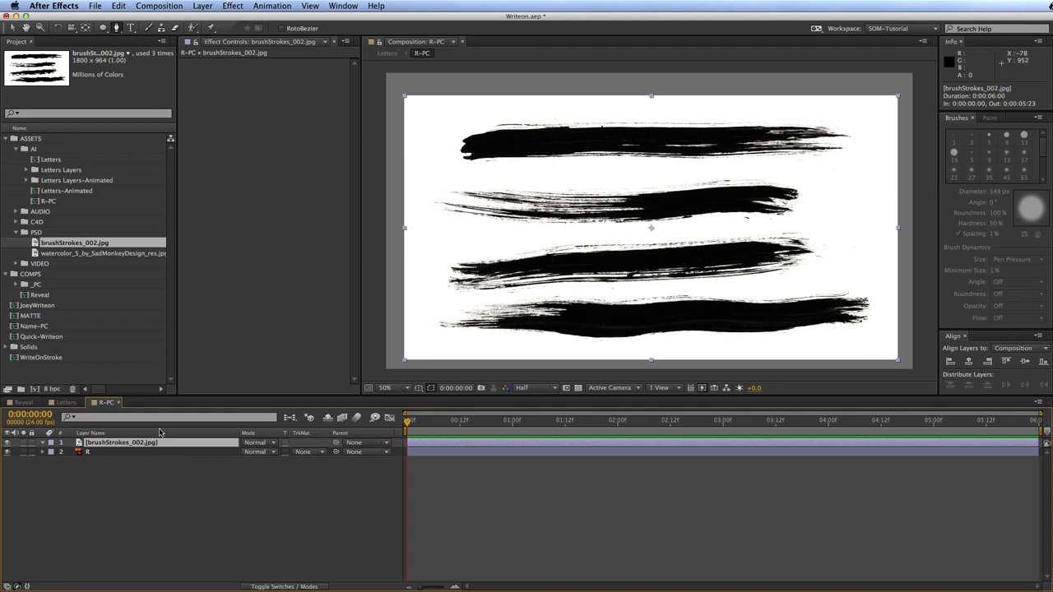
key("super+shift+c")
type("Brush-R")
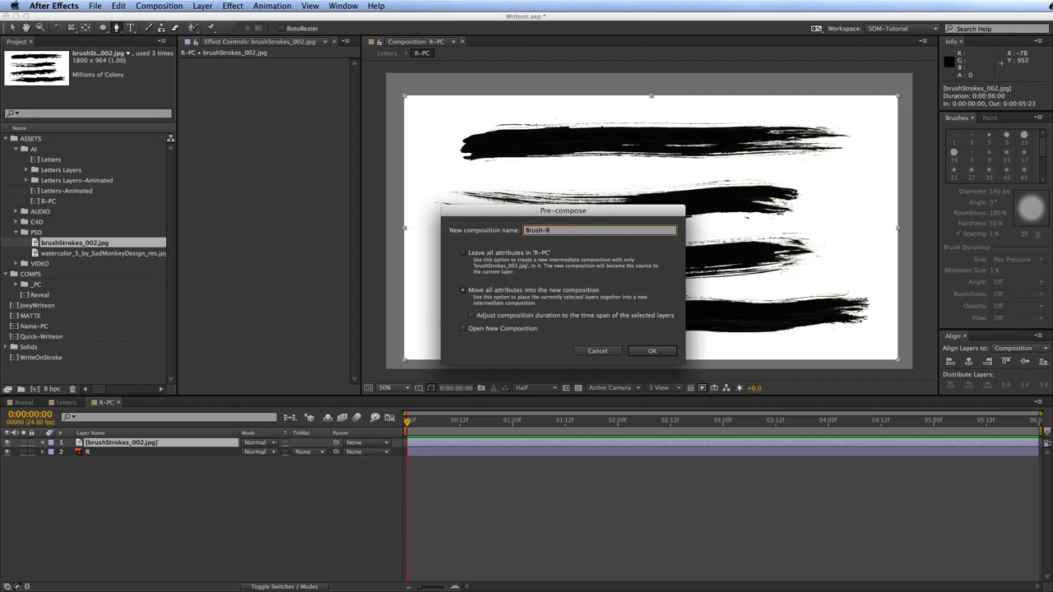
key("Return")
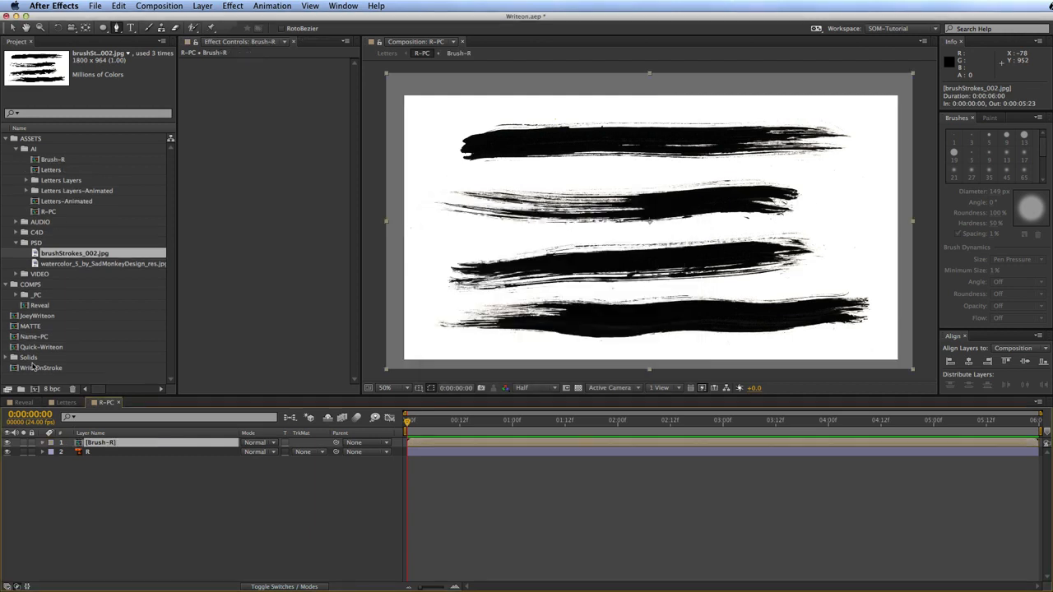
key("v")
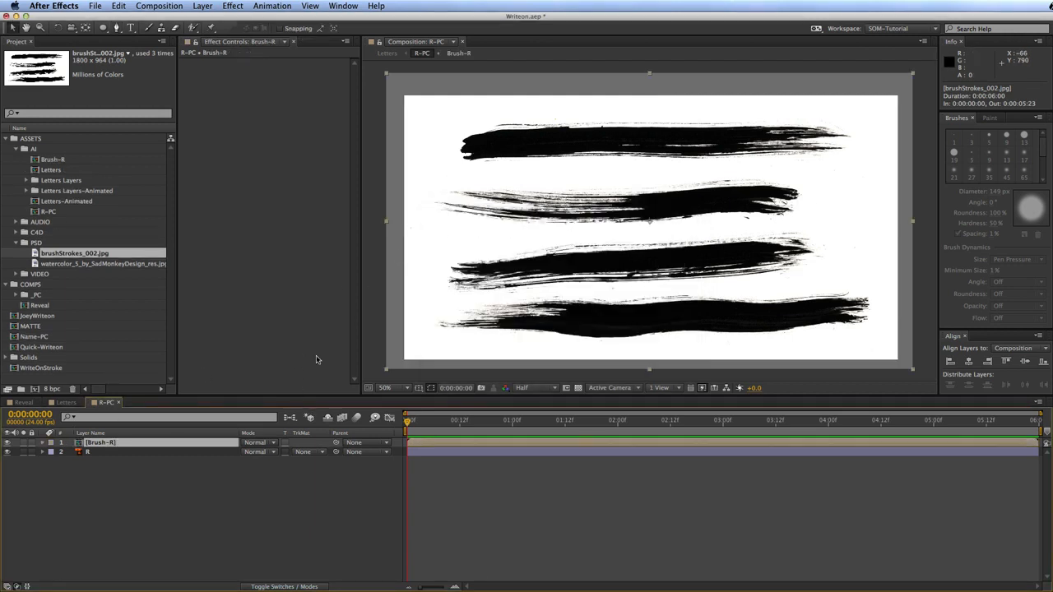
Step: Collapse the PSD and AI project folders and open the Brush-R composition
left_click(16, 243)
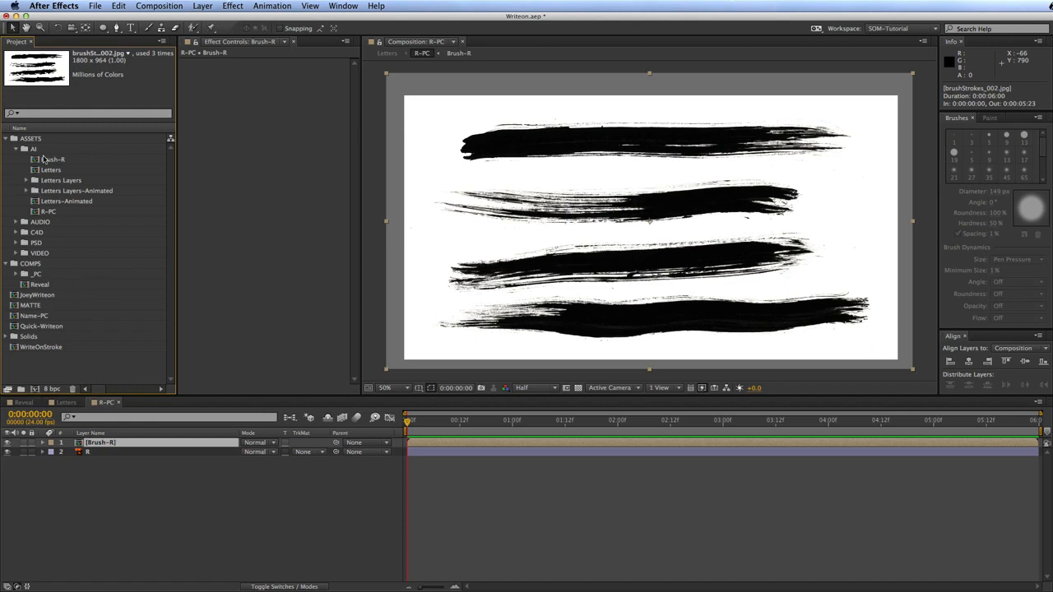
left_click(15, 149)
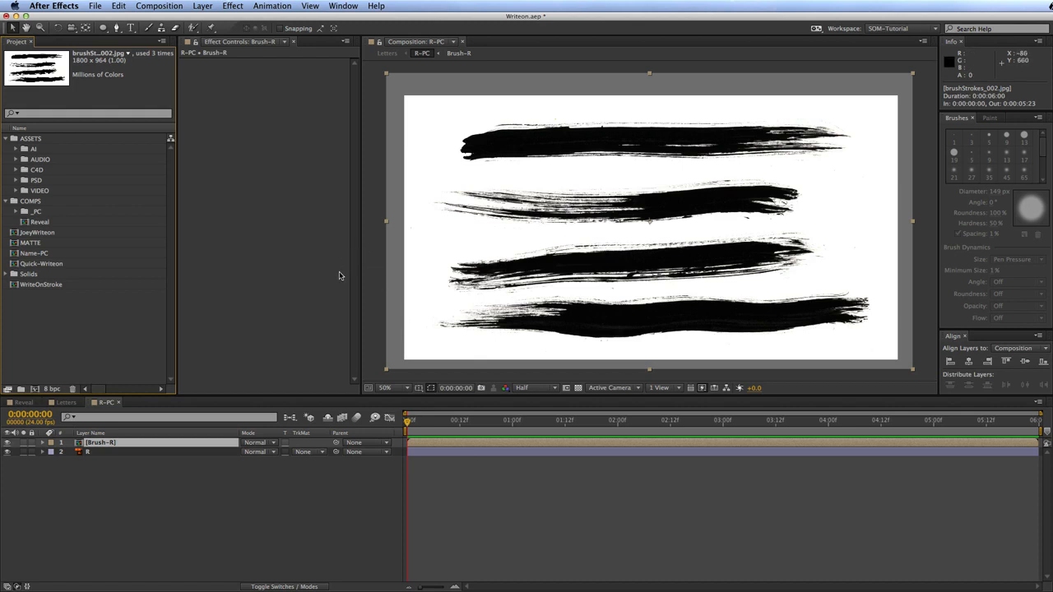
double_click(100, 442)
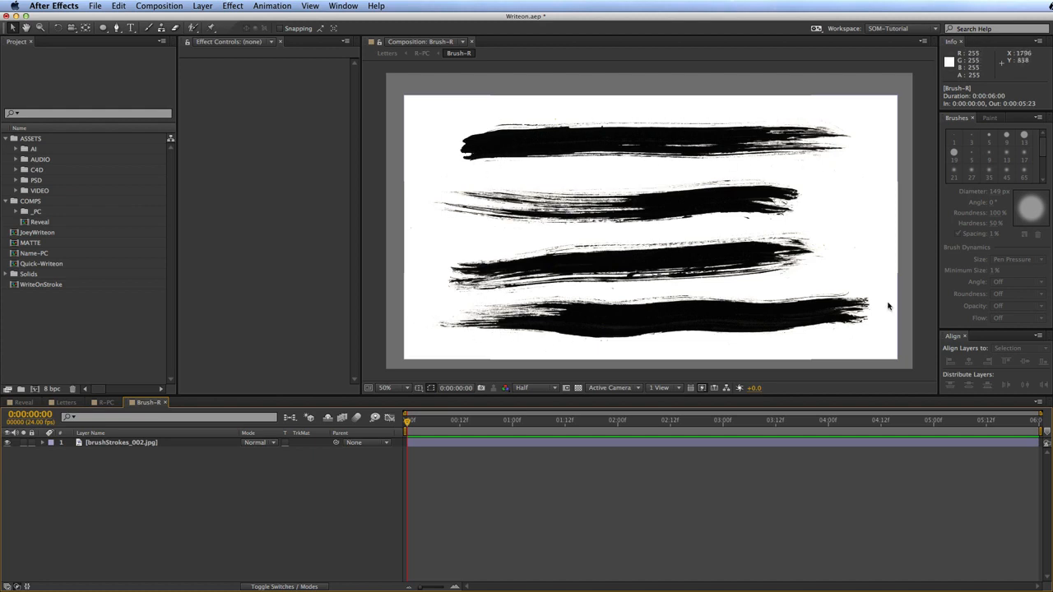
Step: Crop the Brush-R composition to a region of interest about 1488 × 226 px around the uppermost brush stroke, and return to R-PC
left_click_drag(629, 240, 625, 228)
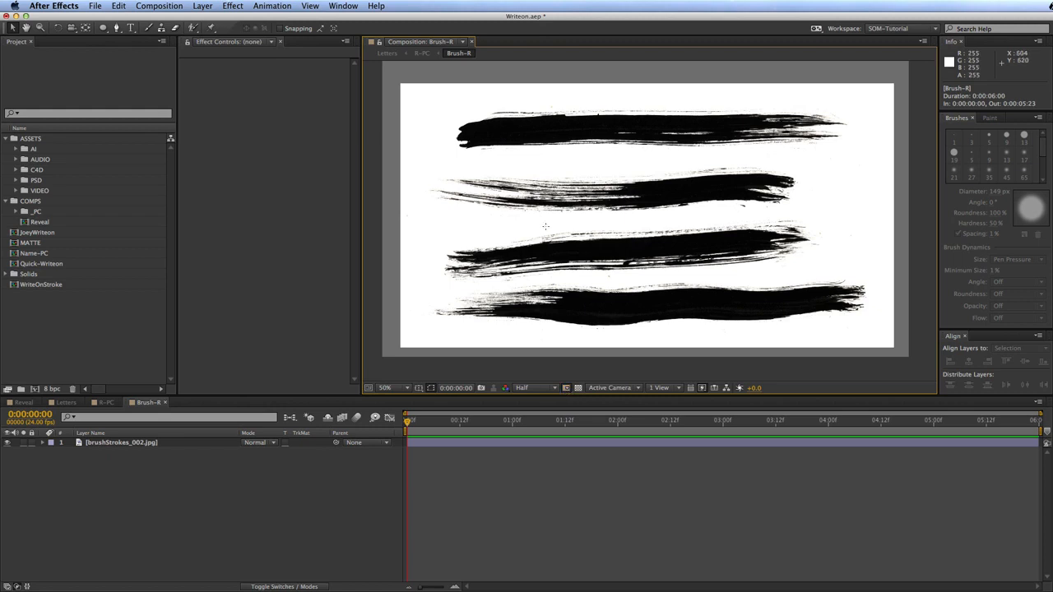
left_click_drag(446, 159, 855, 109)
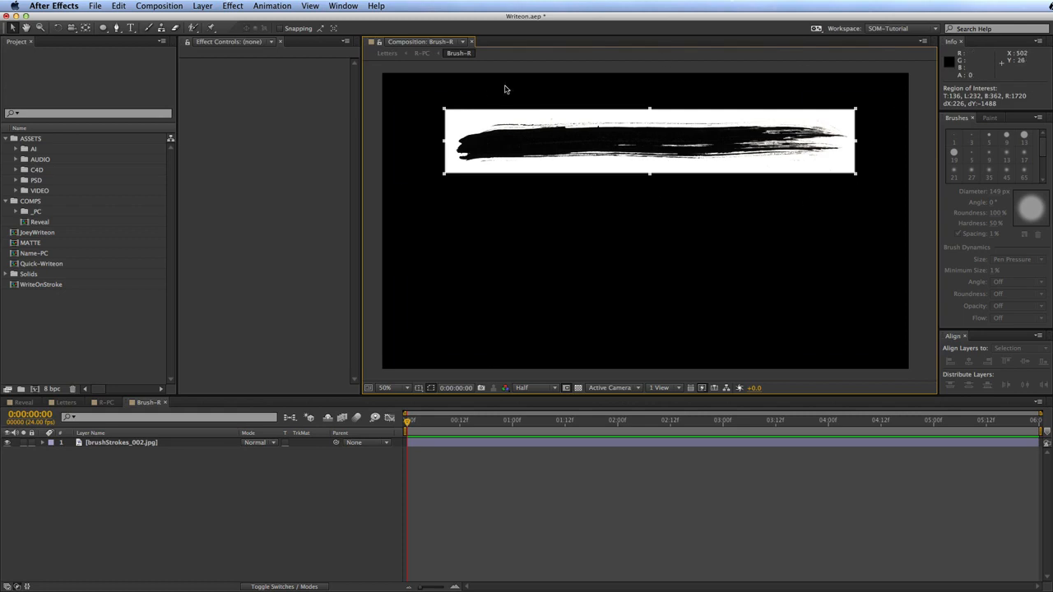
left_click(120, 5)
mouse_move(140, 6)
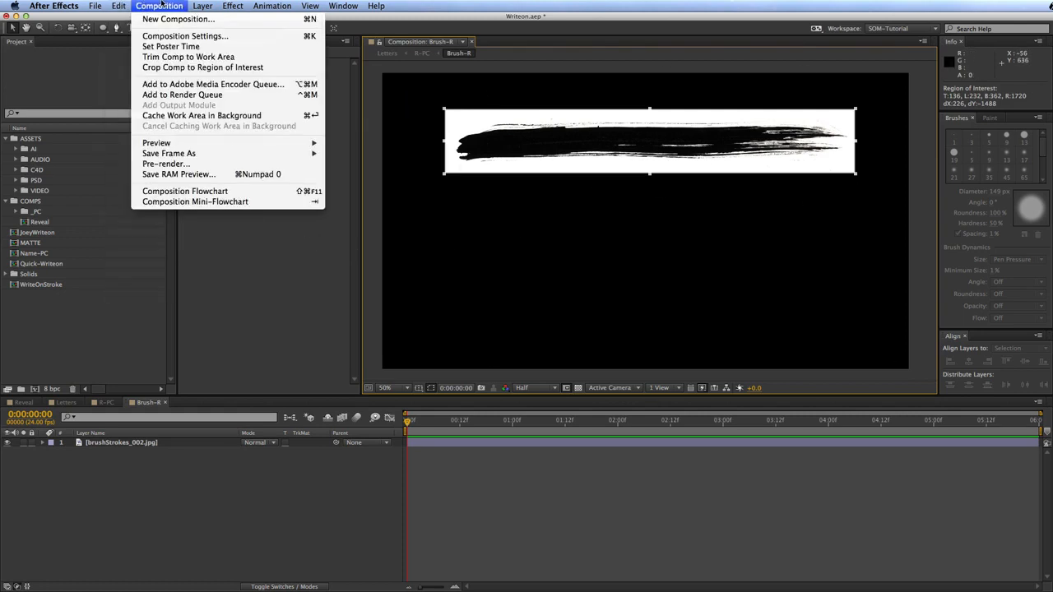
left_click(217, 69)
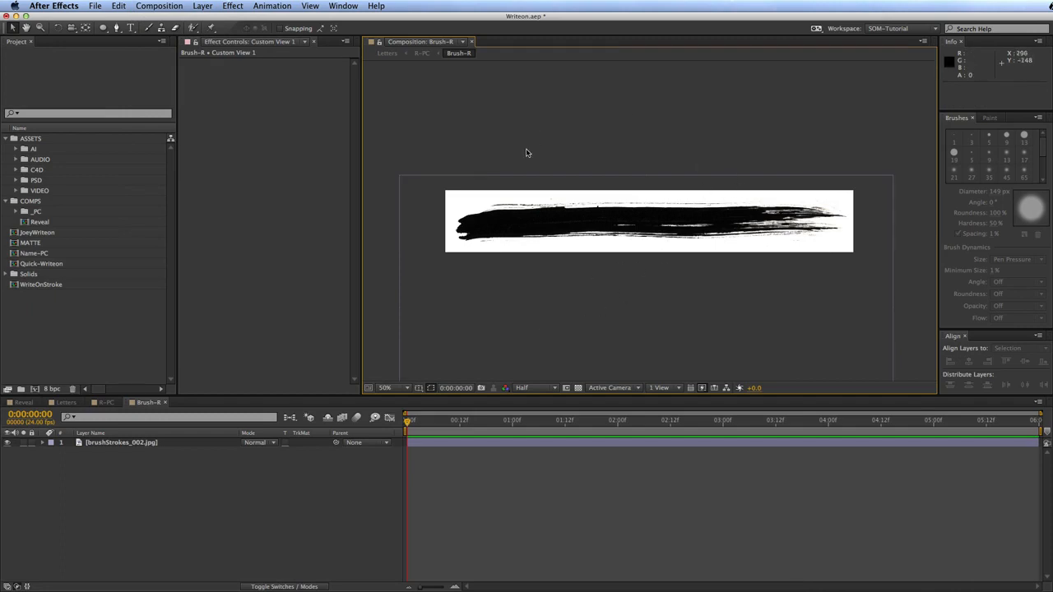
left_click(249, 512)
key("super+w")
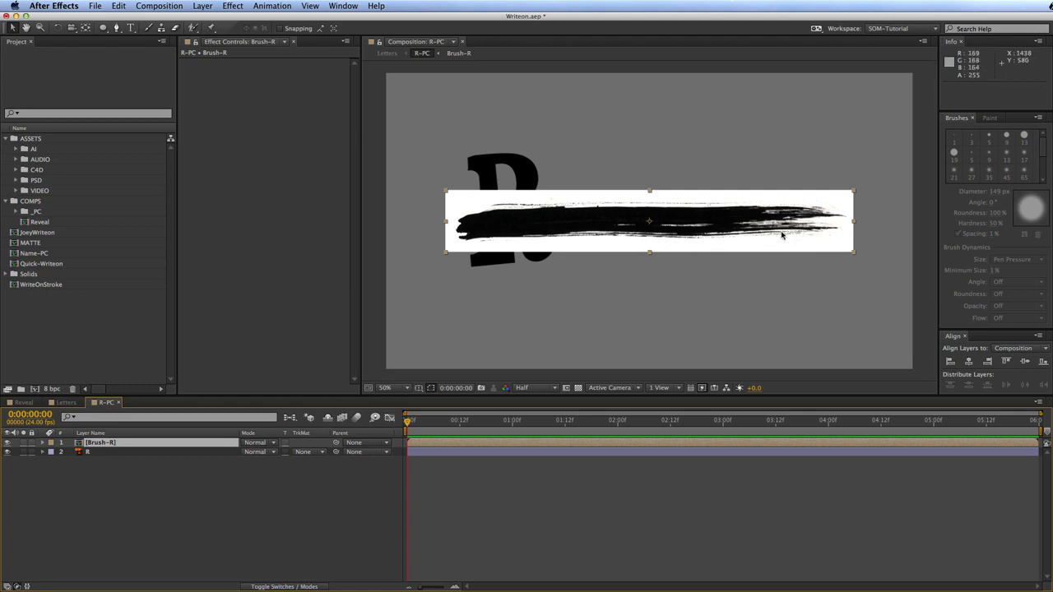
Step: Reopen the Brush-R composition and start a new white solid at composition size, 1488 × 226 px
double_click(100, 443)
left_click(103, 444)
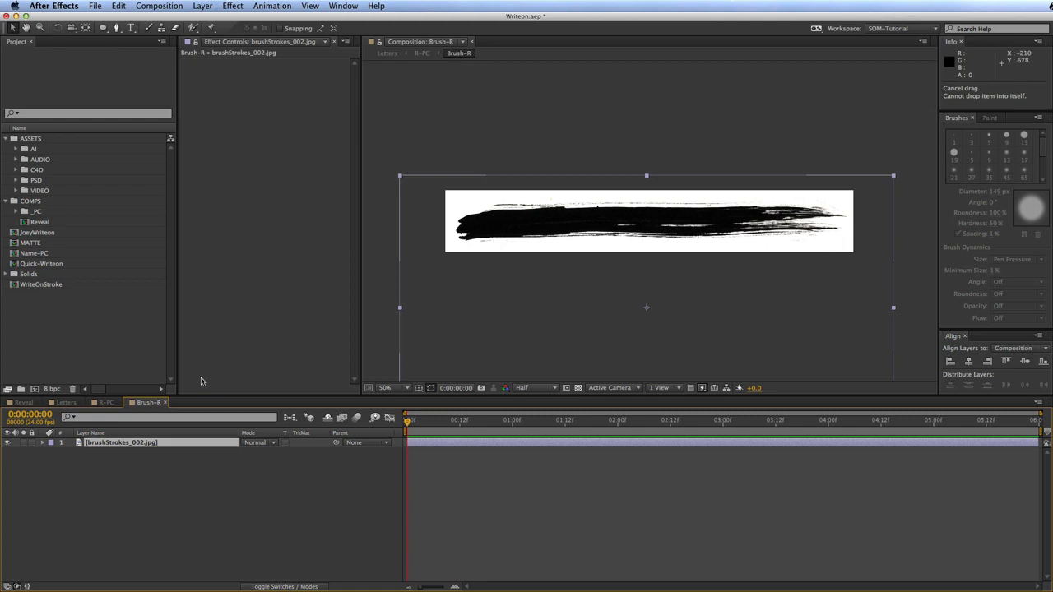
key("super+y")
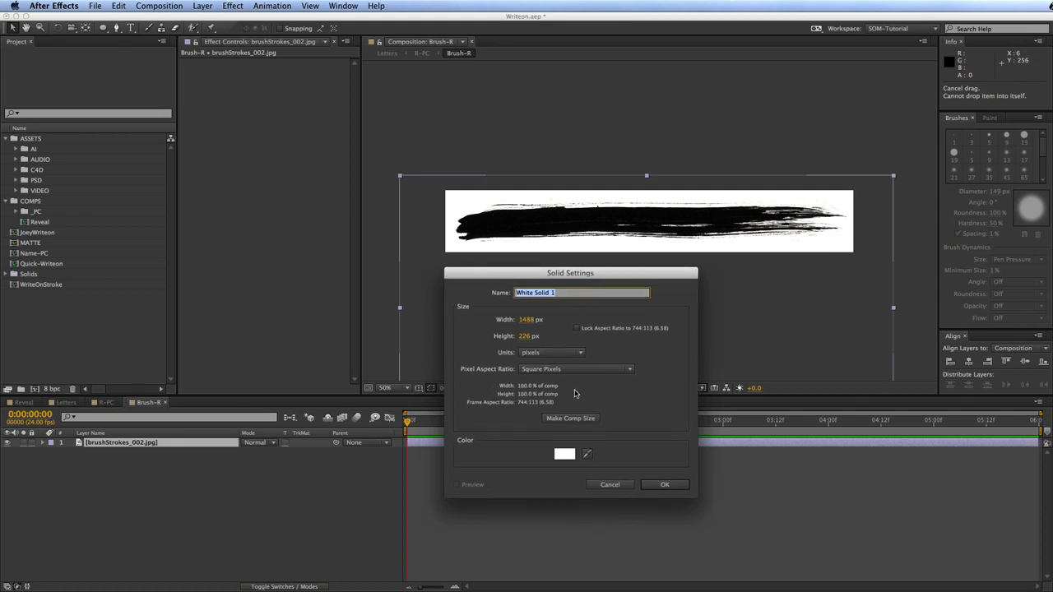
Step: Add a 1488 x 226 px white solid below brushStrokes_002.jpg and use the brush image as its Luma Inverted track matte
key("Return")
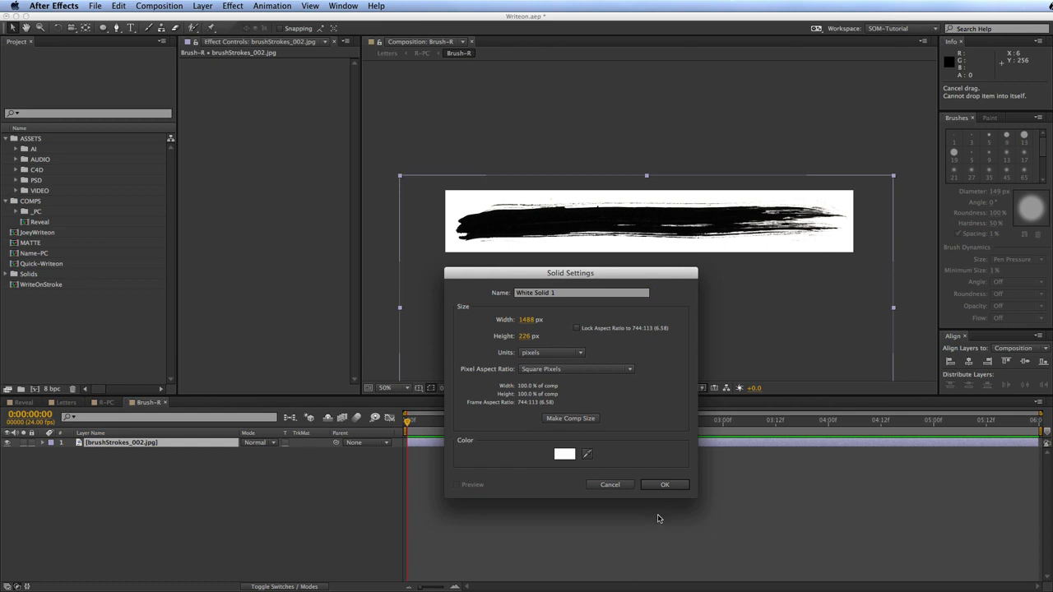
left_click(664, 485)
left_click_drag(198, 445, 198, 459)
left_click(308, 453)
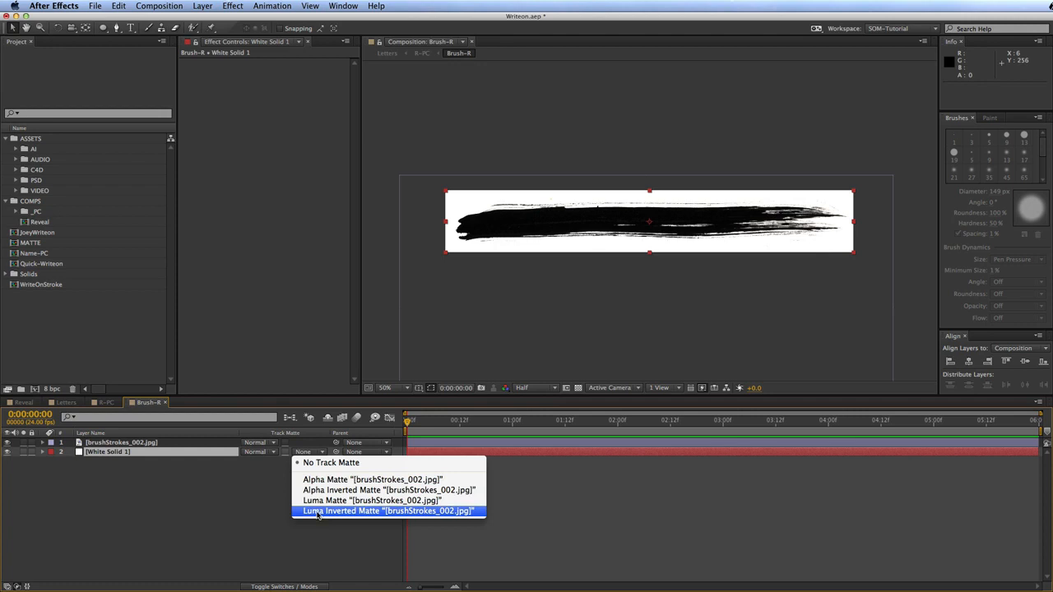
left_click(317, 511)
left_click(347, 556)
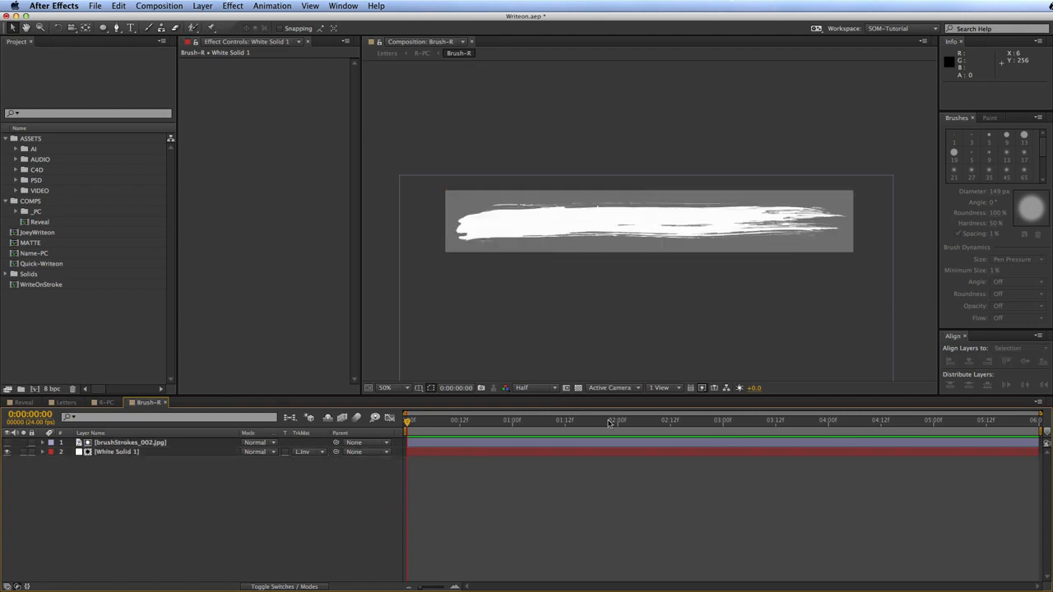
left_click(579, 388)
left_click(579, 388)
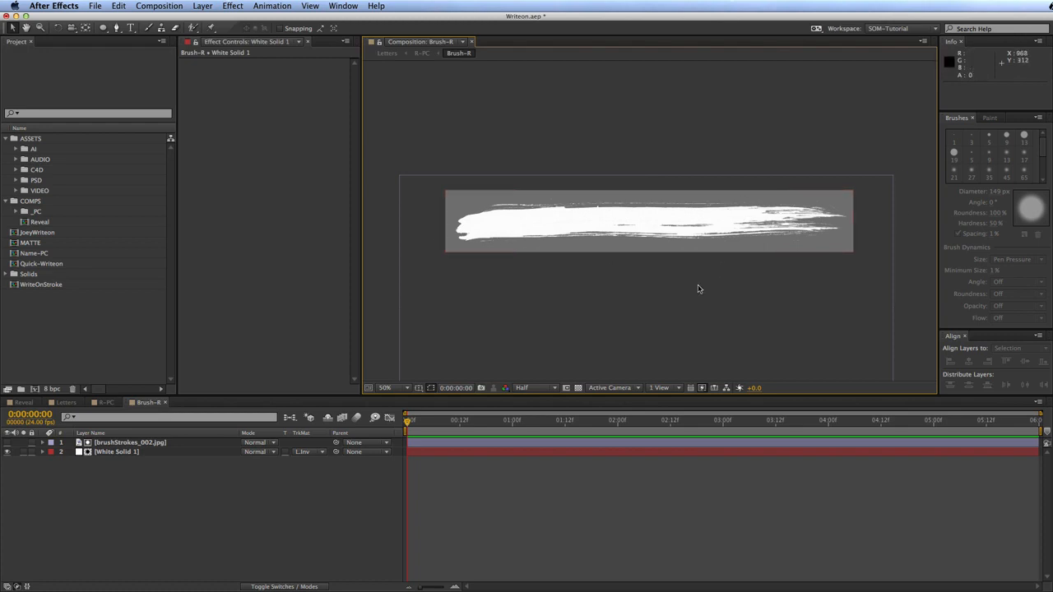
Step: Try different horizontal scales on the brushStrokes_002.jpg layer, from 40% up to 84.8%, keeping its height at 100%
left_click(164, 443)
key("s")
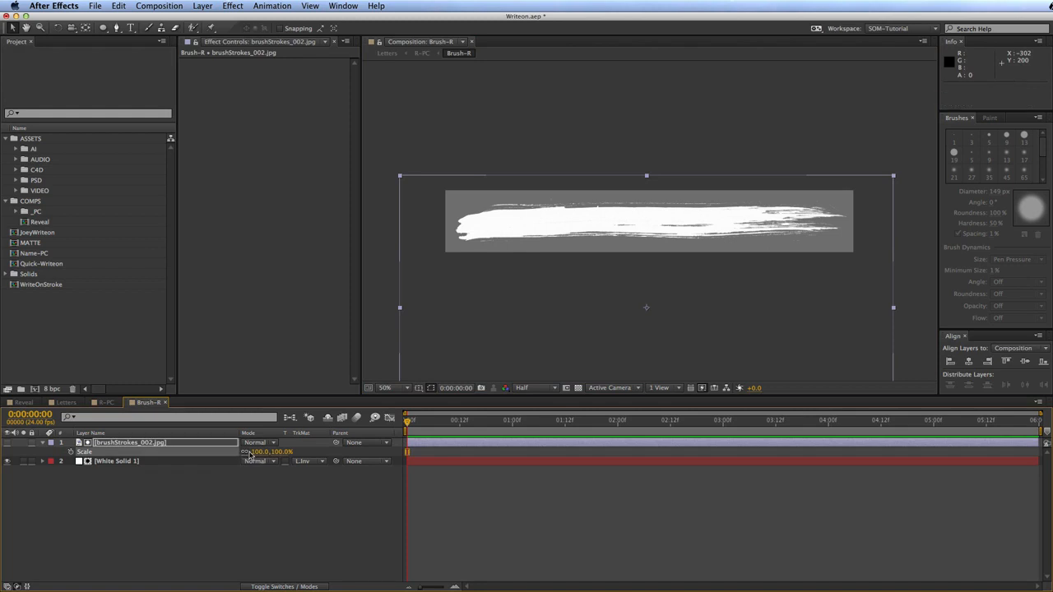
left_click_drag(258, 452, 209, 453)
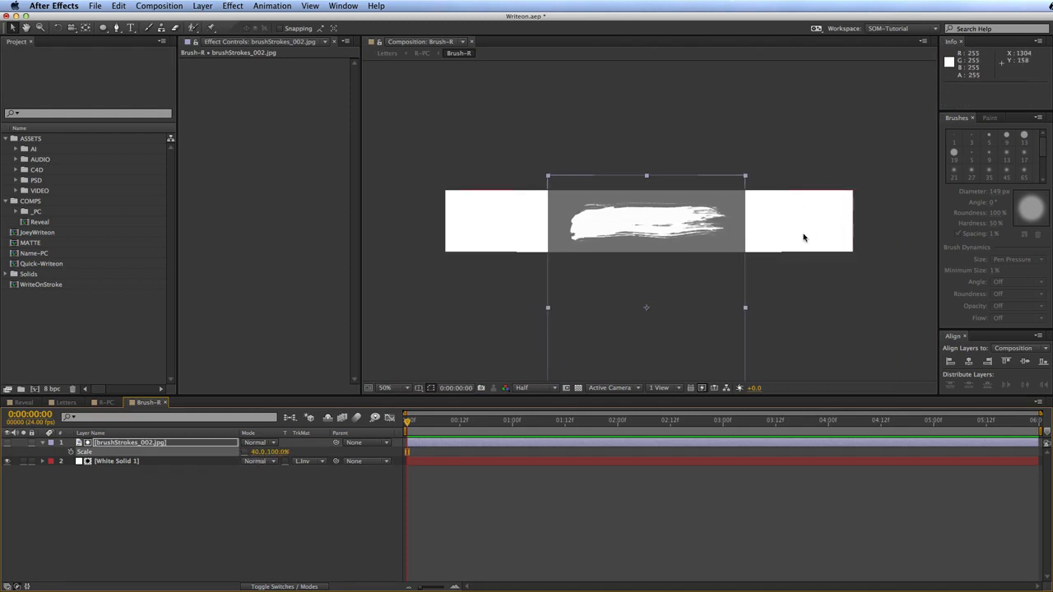
left_click(578, 388)
left_click(578, 387)
left_click_drag(267, 453, 308, 447)
left_click(193, 475)
Step: Remove the track matte, delete the white solid, and make the brushStrokes_002.jpg layer visible again
left_click(296, 462)
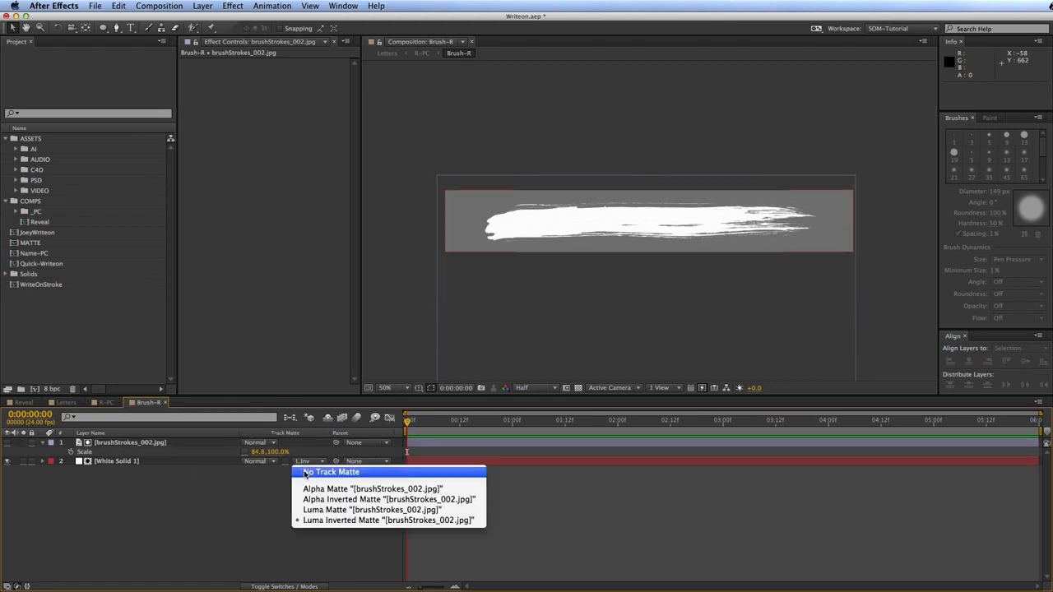
left_click(300, 472)
left_click(176, 461)
key("Delete")
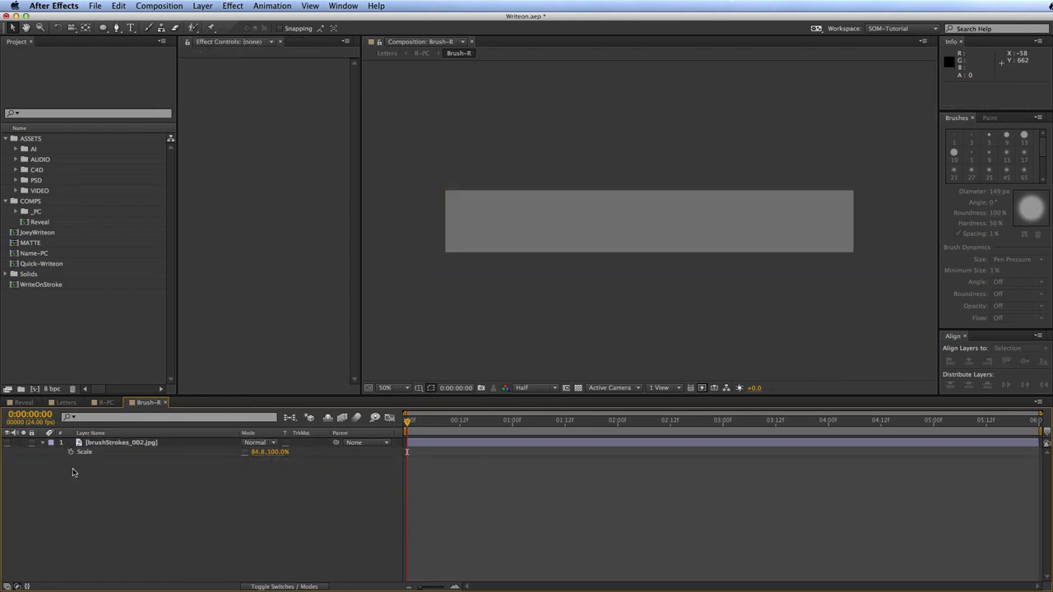
left_click(145, 451)
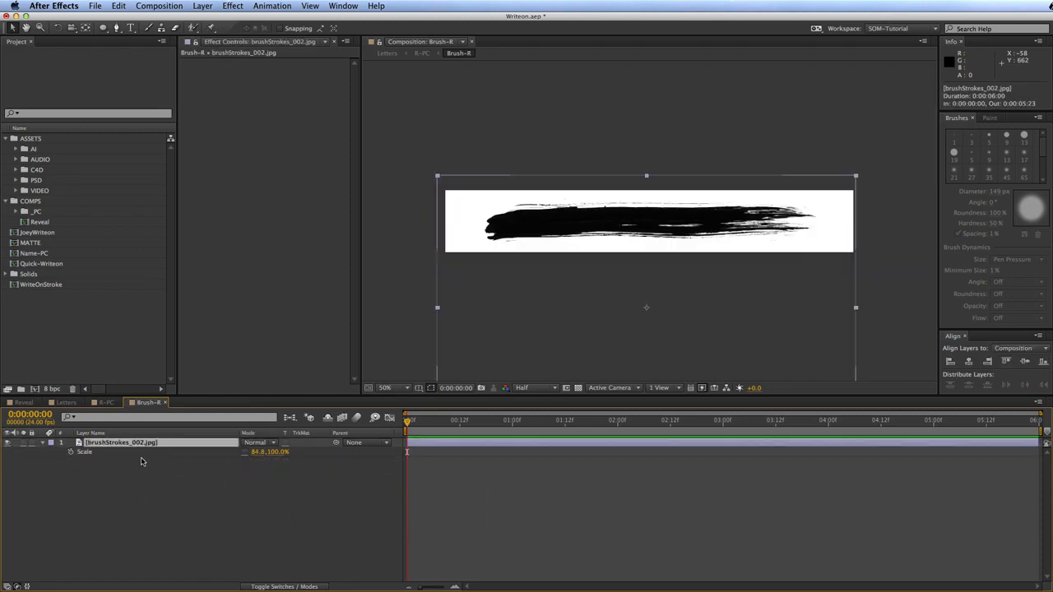
Step: Set the horizontal scale of the brushStrokes_002.jpg layer to 100%
left_click_drag(251, 459, 265, 458)
left_click(263, 454)
type("100")
key("Return")
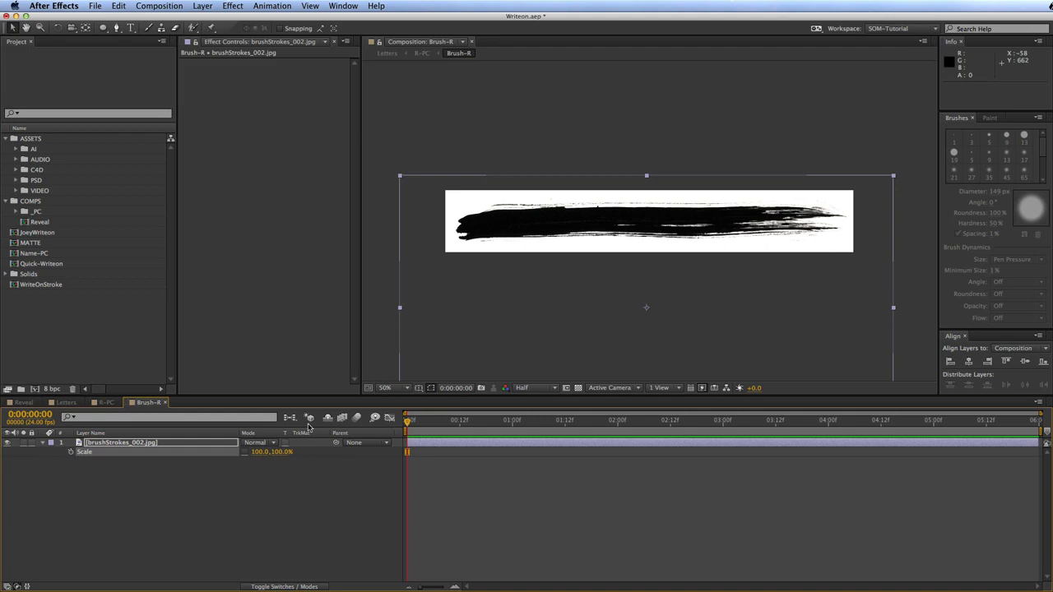
Step: Apply the Set Matte channel effect to the brushStrokes_002.jpg layer
left_click(148, 446)
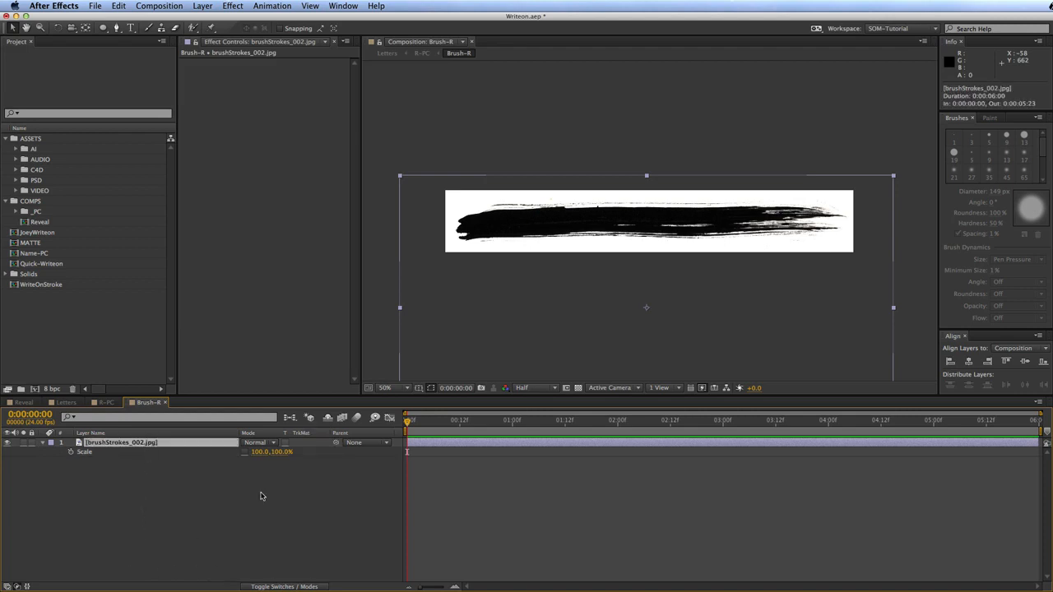
left_click(233, 5)
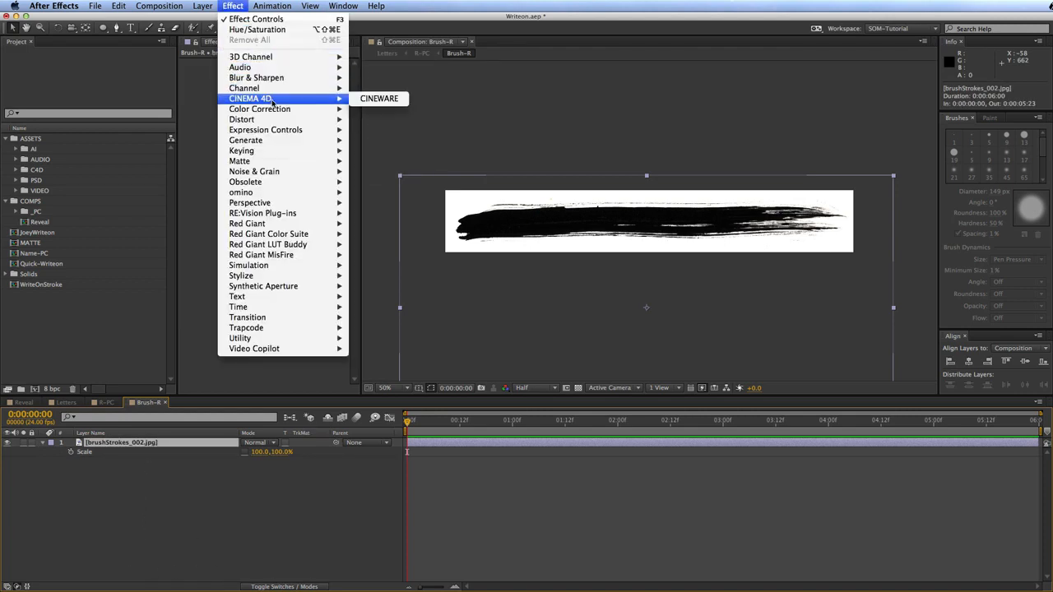
mouse_move(268, 89)
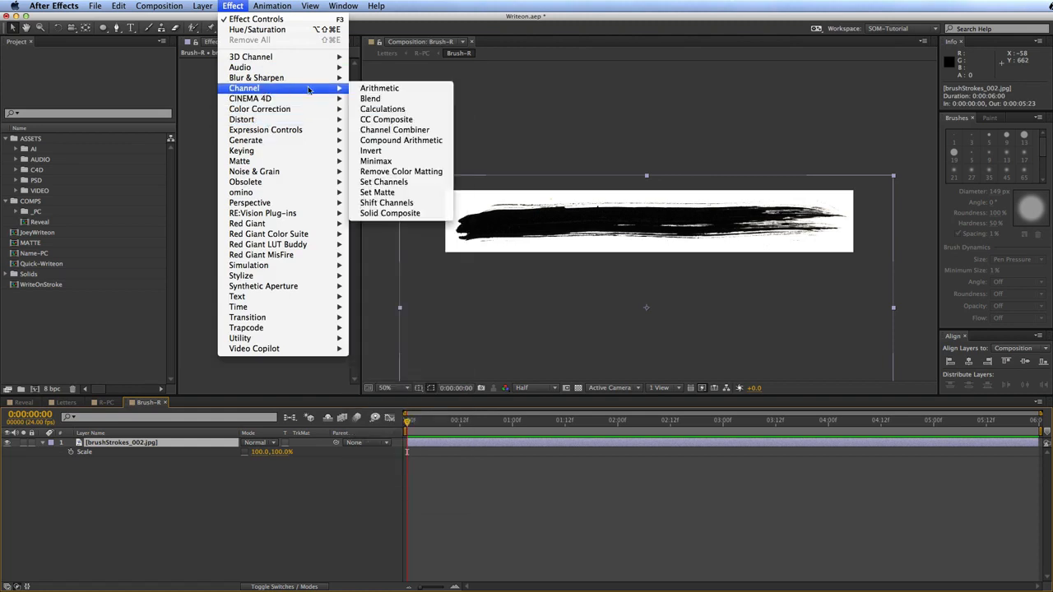
left_click(391, 193)
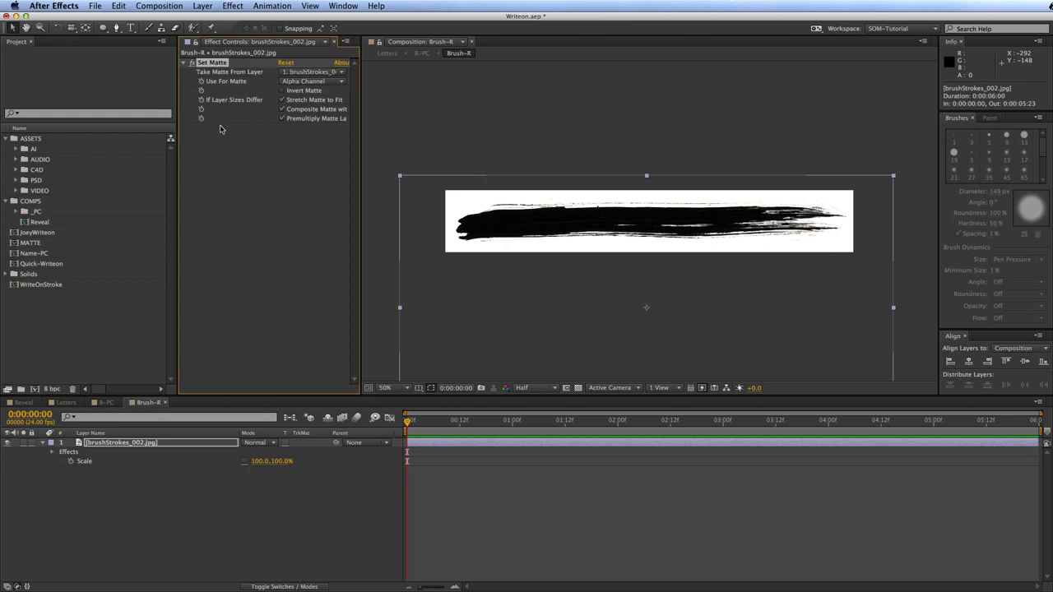
left_click(186, 445)
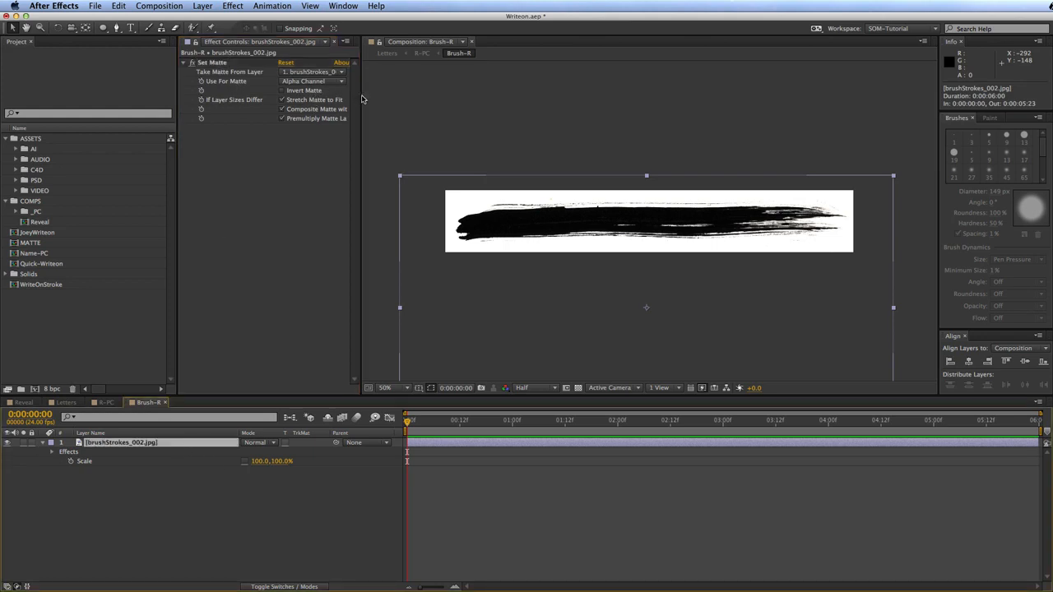
Step: Configure the Set Matte effect to use Luminance for the matte and invert it
left_click_drag(360, 99, 377, 99)
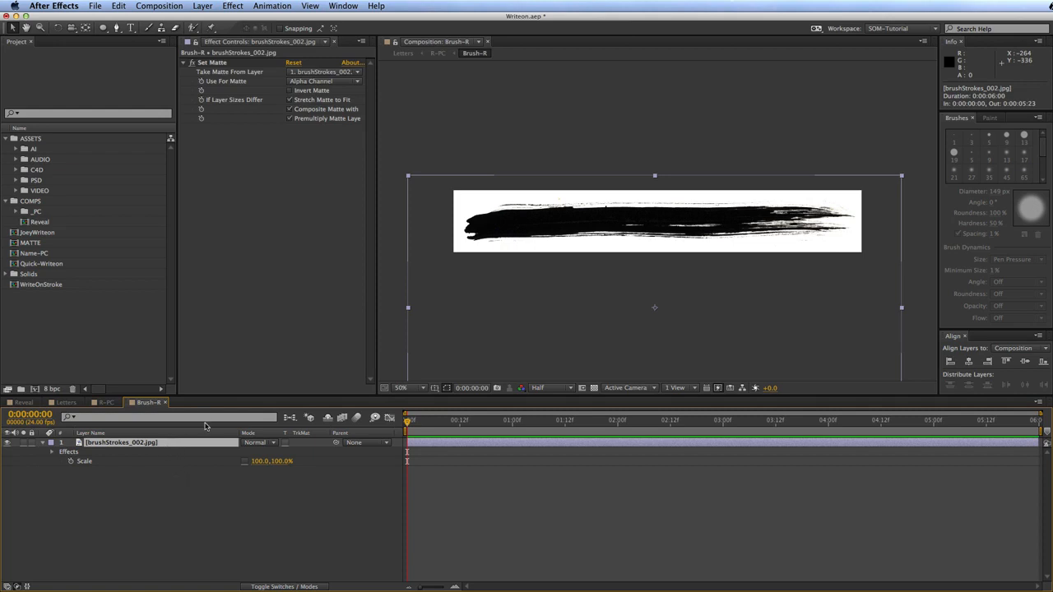
left_click(325, 79)
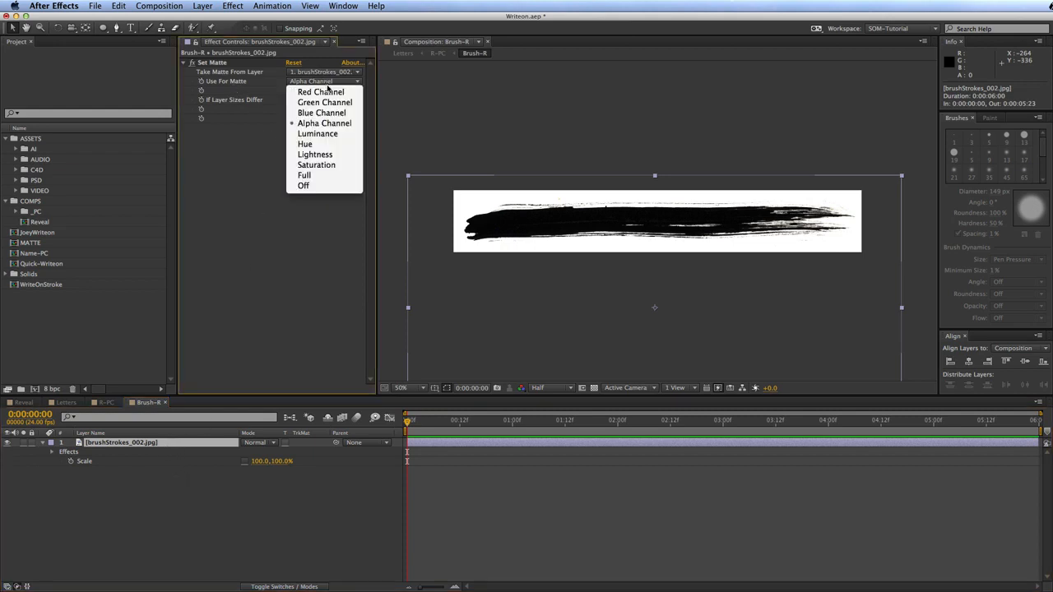
left_click(339, 135)
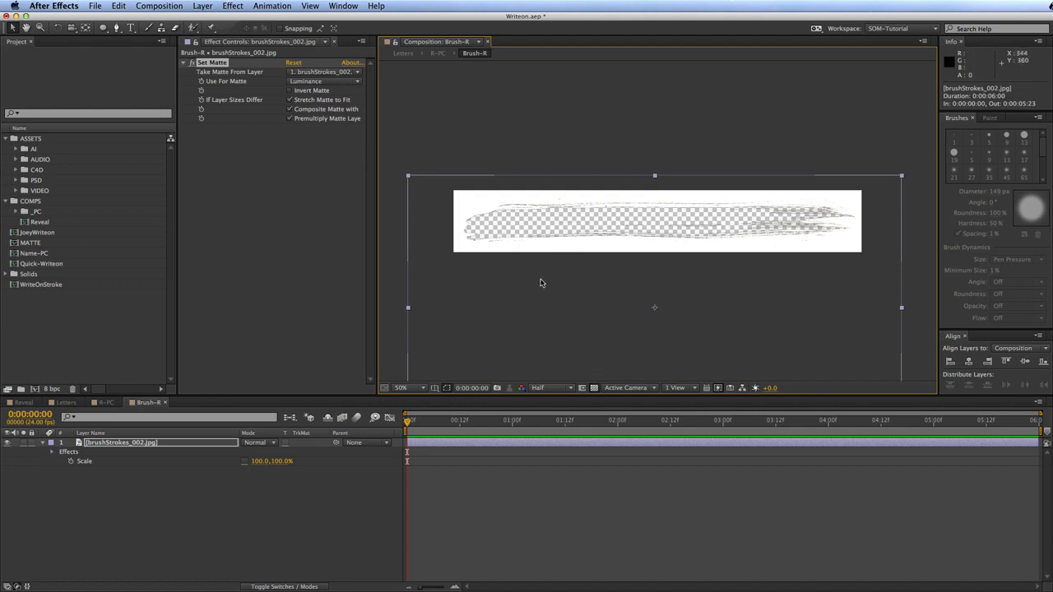
left_click(290, 90)
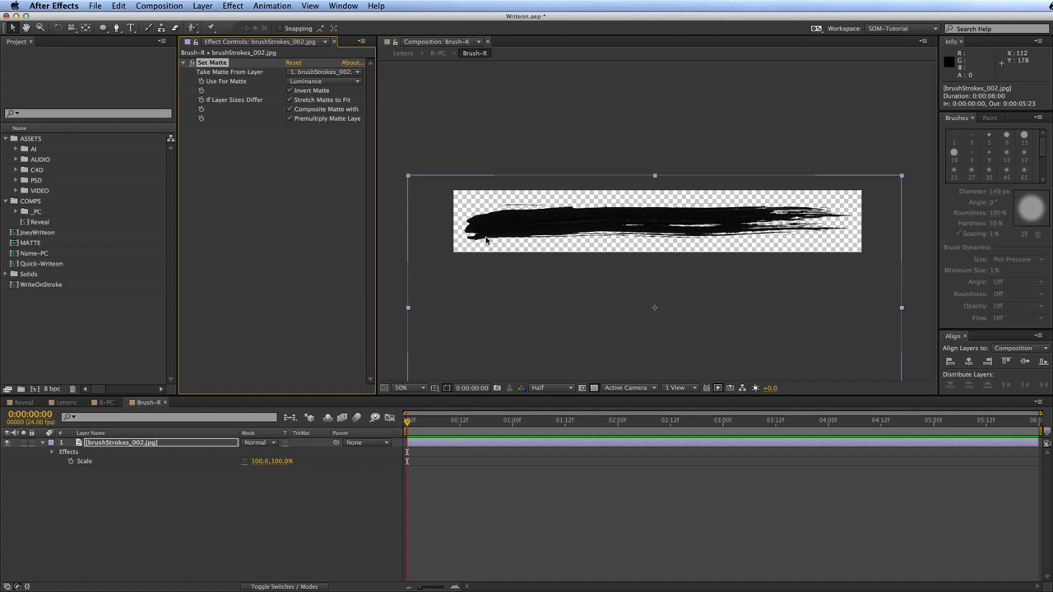
Step: Apply a Fill effect to the brushStrokes_002.jpg layer and set its color to white
left_click(178, 435)
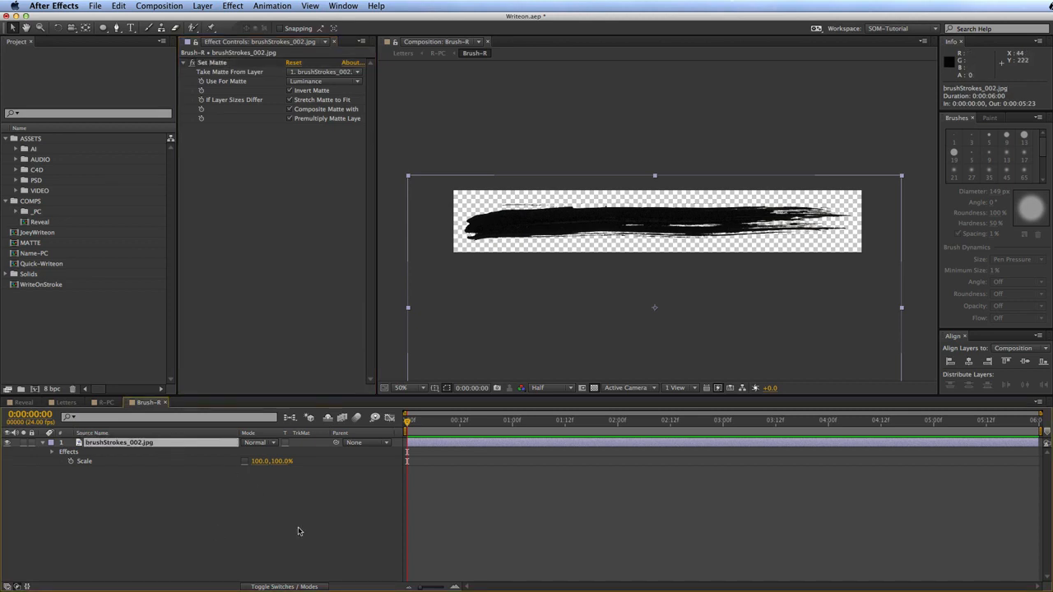
left_click(233, 6)
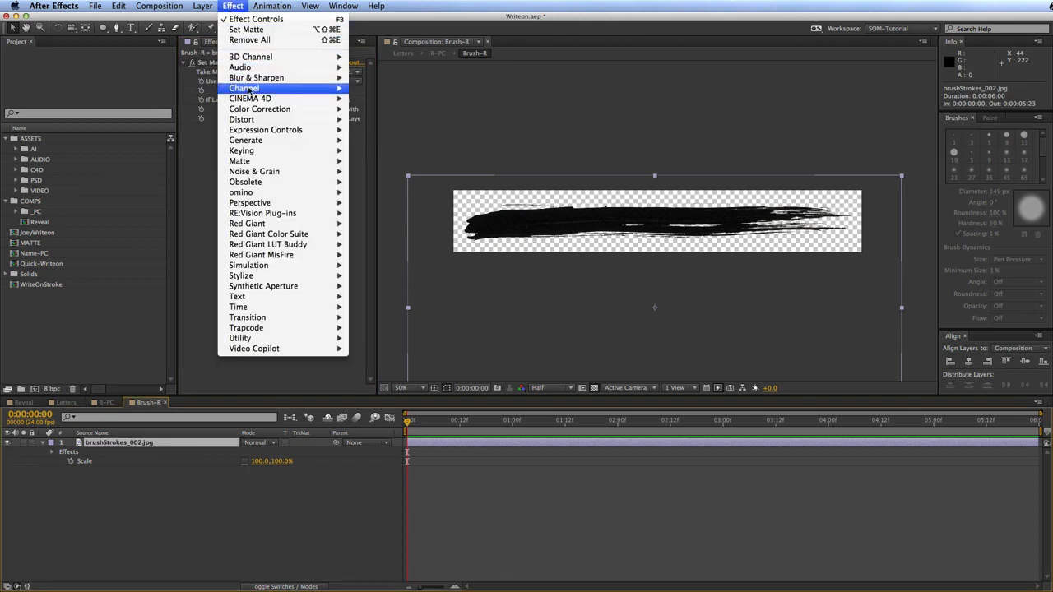
mouse_move(298, 140)
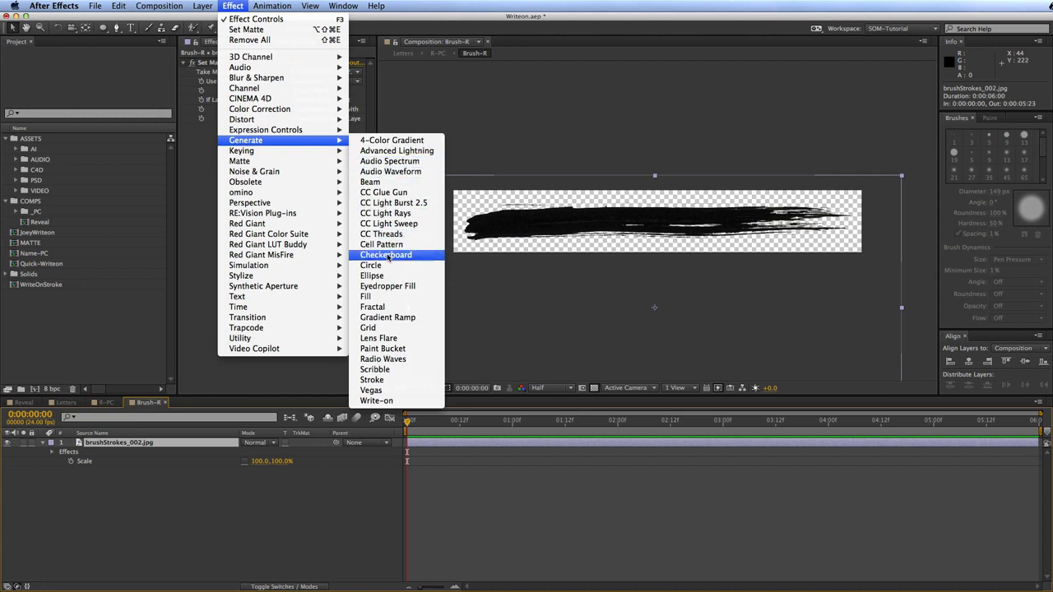
left_click(381, 299)
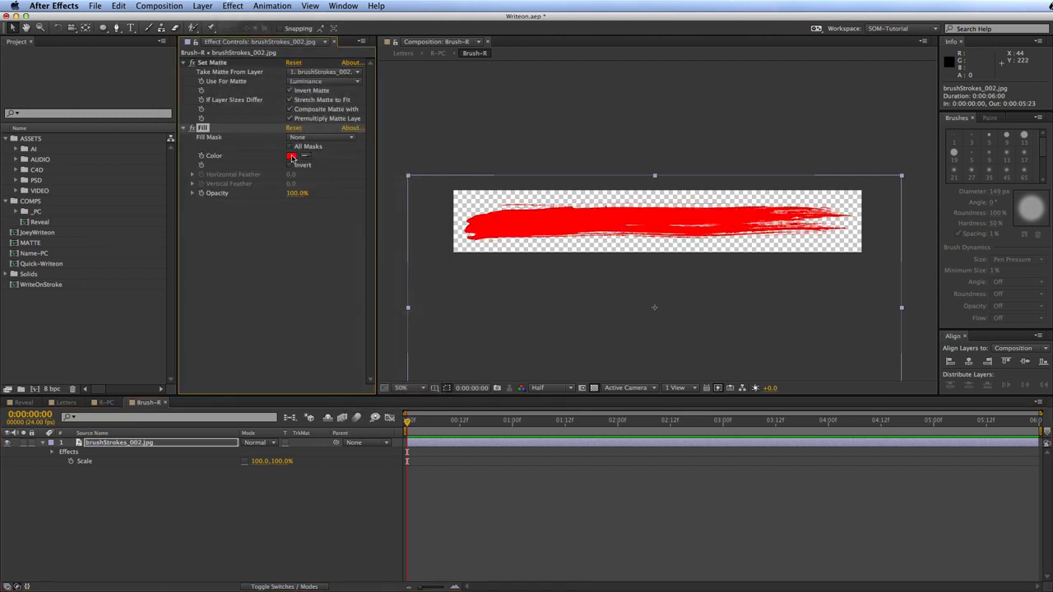
left_click(292, 157)
left_click(401, 369)
left_click(547, 423)
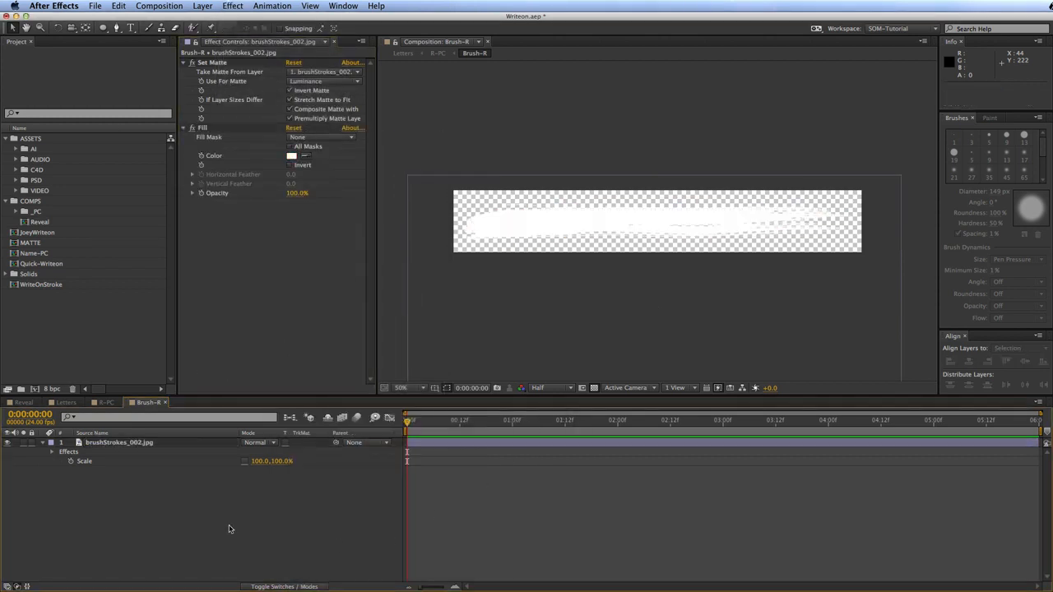
Step: In the R-PC composition, try moving the Brush-R layer upward over the letter, and undo the move
left_click(163, 404)
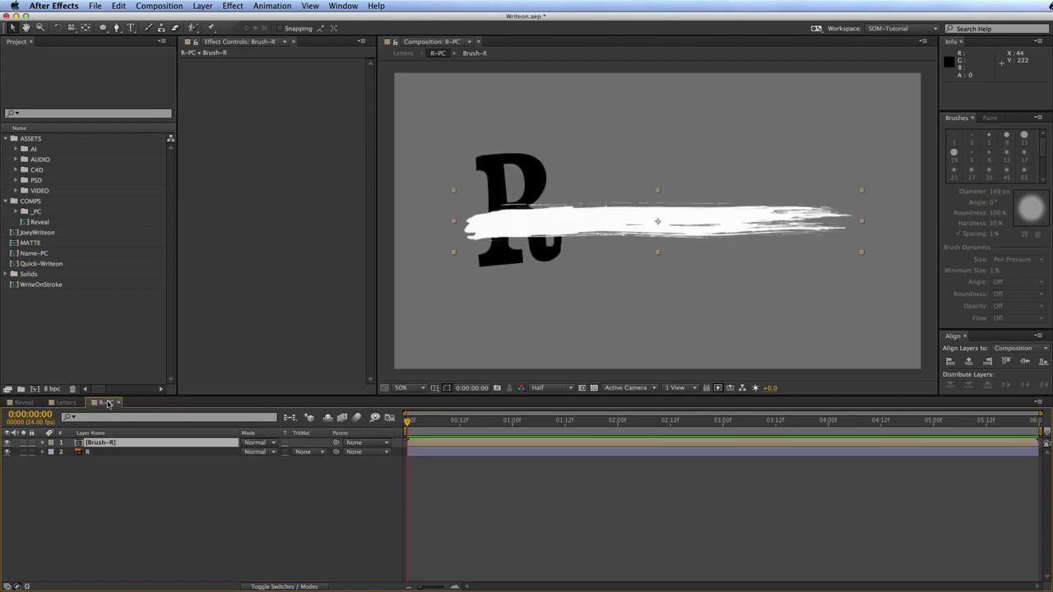
mouse_move(720, 238)
left_mouse_down()
mouse_move(669, 212)
mouse_move(686, 201)
mouse_move(724, 209)
left_mouse_up()
key("super+z")
Step: Reopen the Brush-R composition and turn off the transparency grid
double_click(190, 445)
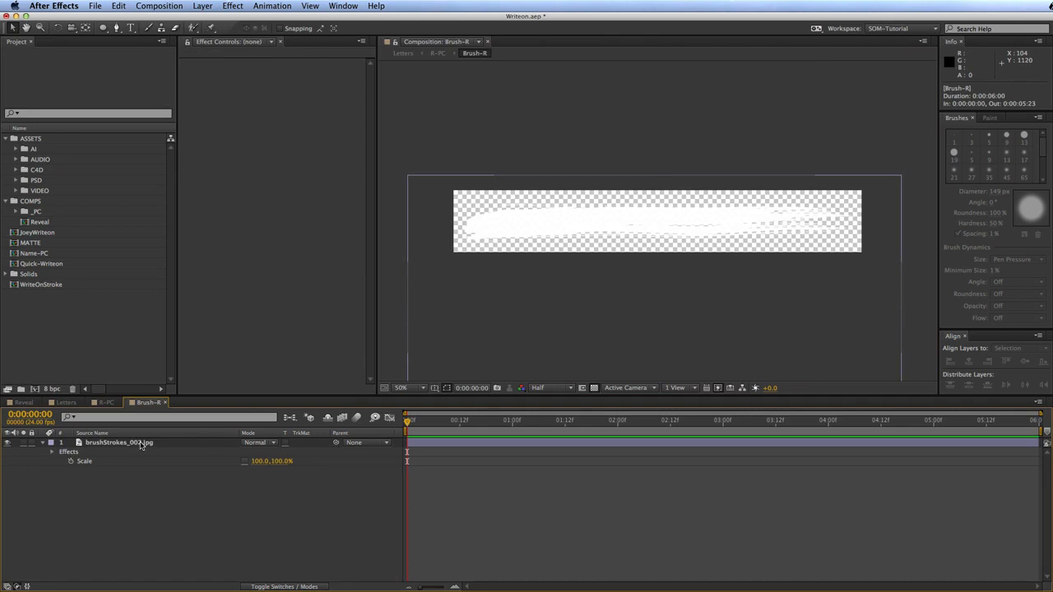
left_click(201, 445)
left_click(593, 387)
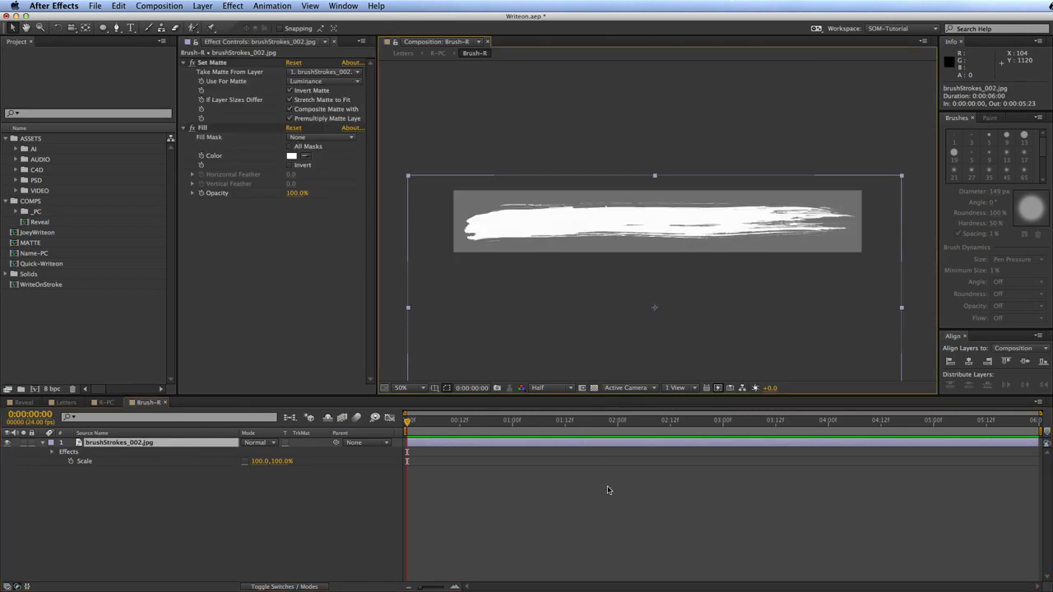
Step: Try adjusting the brush image's scale, undo it, and close the Brush-R composition
mouse_move(261, 461)
left_mouse_down()
mouse_move(182, 470)
mouse_move(306, 471)
mouse_move(256, 477)
mouse_move(265, 474)
left_mouse_up()
key("super+z")
left_click(326, 532)
key("super+w")
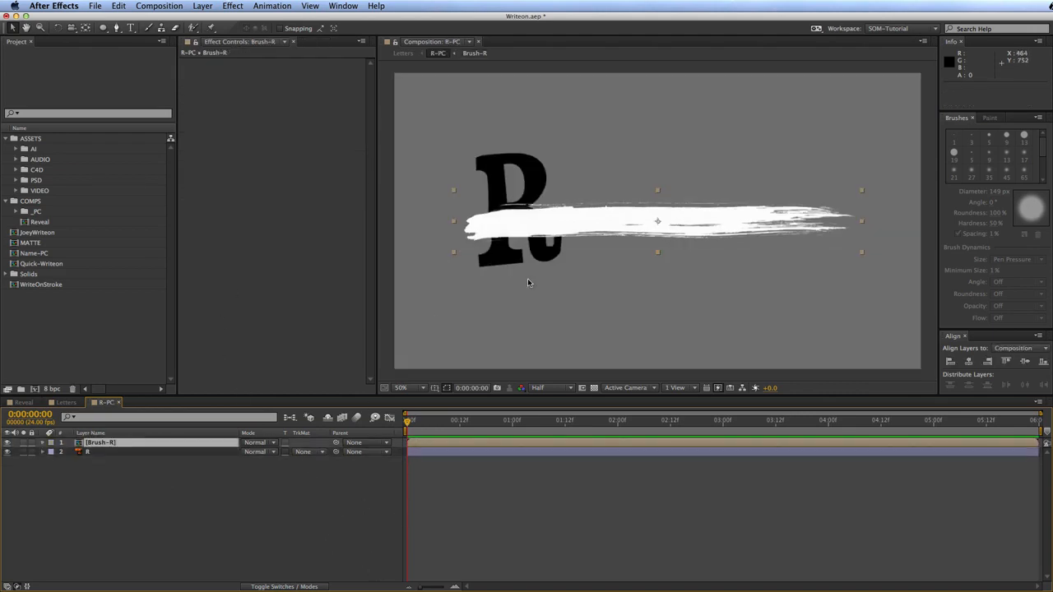
Step: Move the Brush-R stroke to about 1282, 350, beside the letter, and place it hidden beneath the R layer
left_click_drag(653, 218, 741, 167)
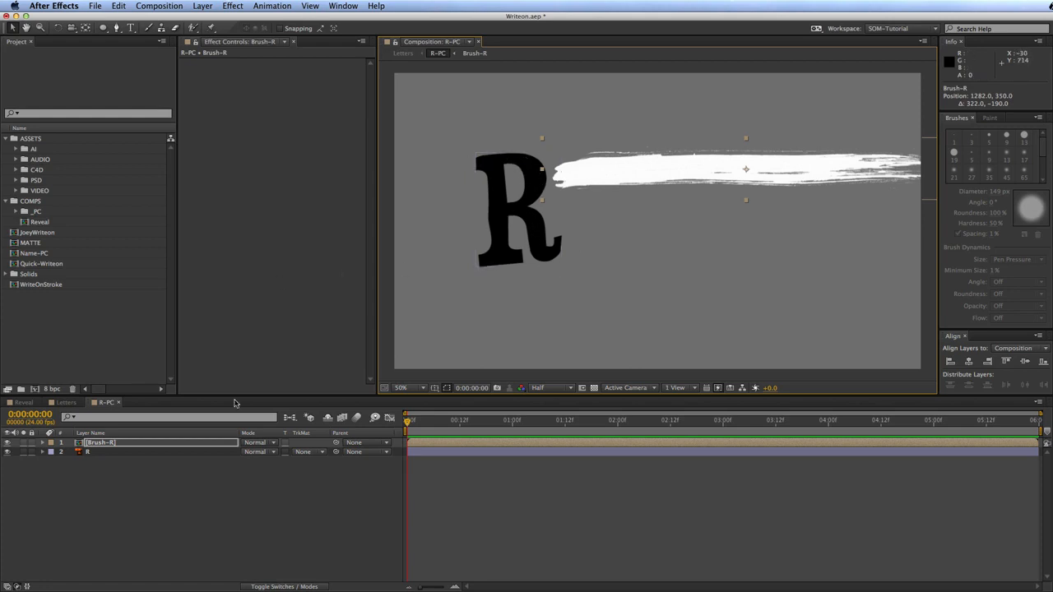
left_click(286, 521)
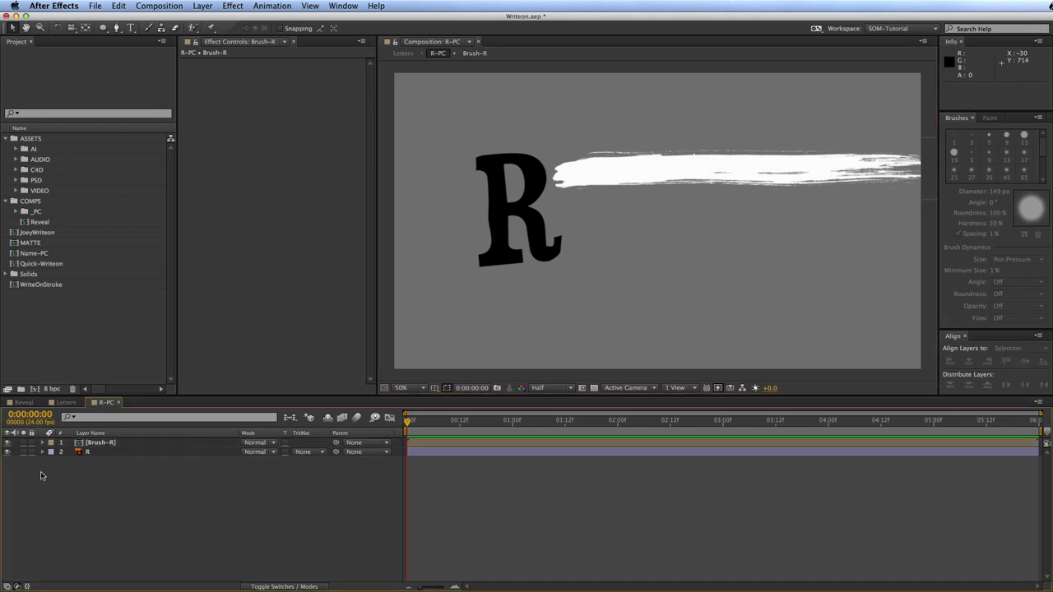
left_click(7, 444)
left_click_drag(98, 443, 100, 456)
left_click(164, 520)
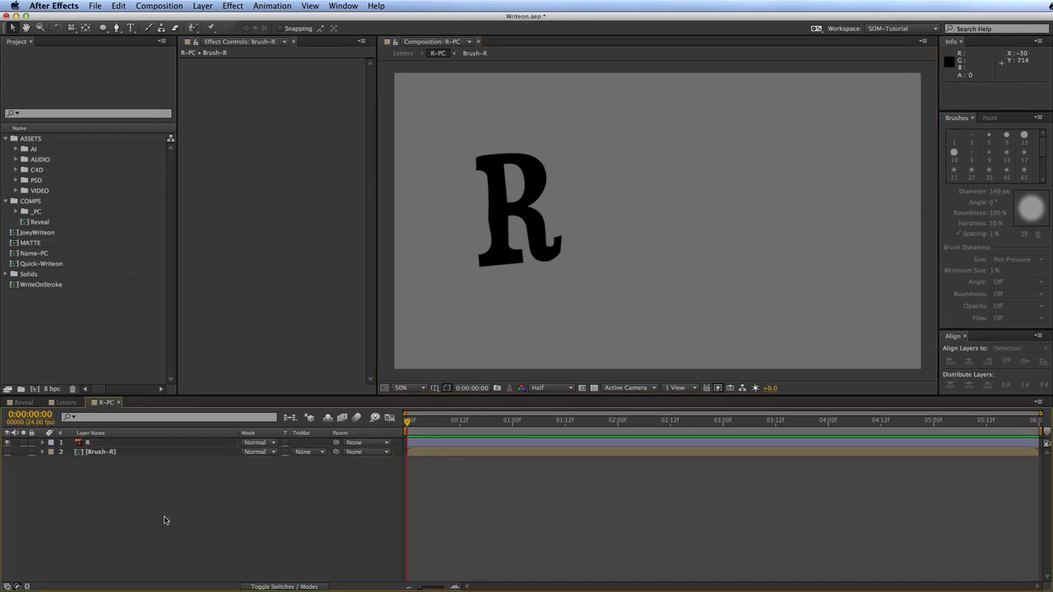
Step: Create a 1920 x 1080 px white solid named R-Matte-01 in the R-PC composition
key("super+y")
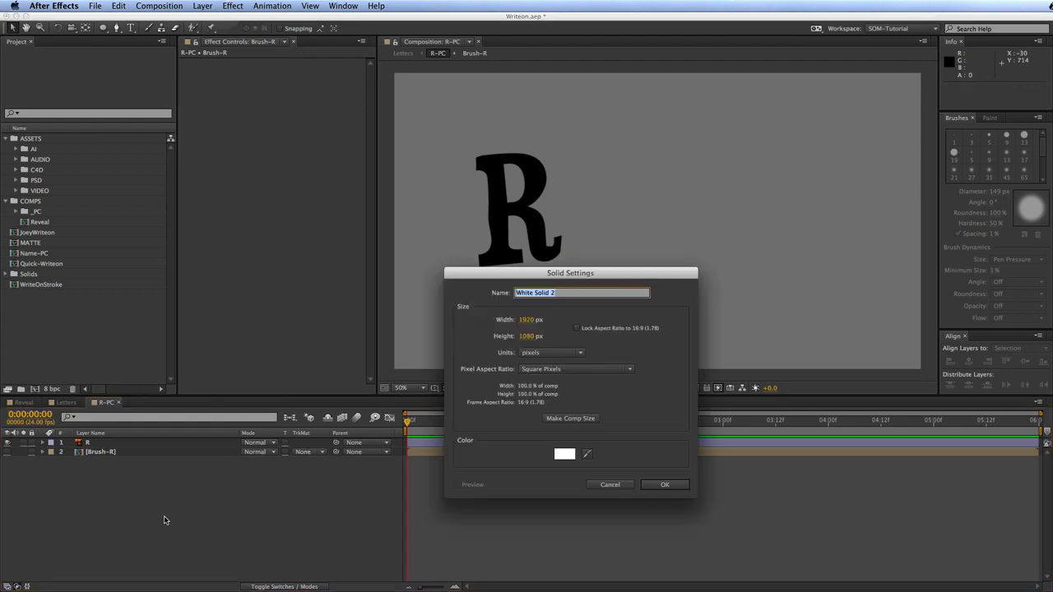
type("R")
key("Return")
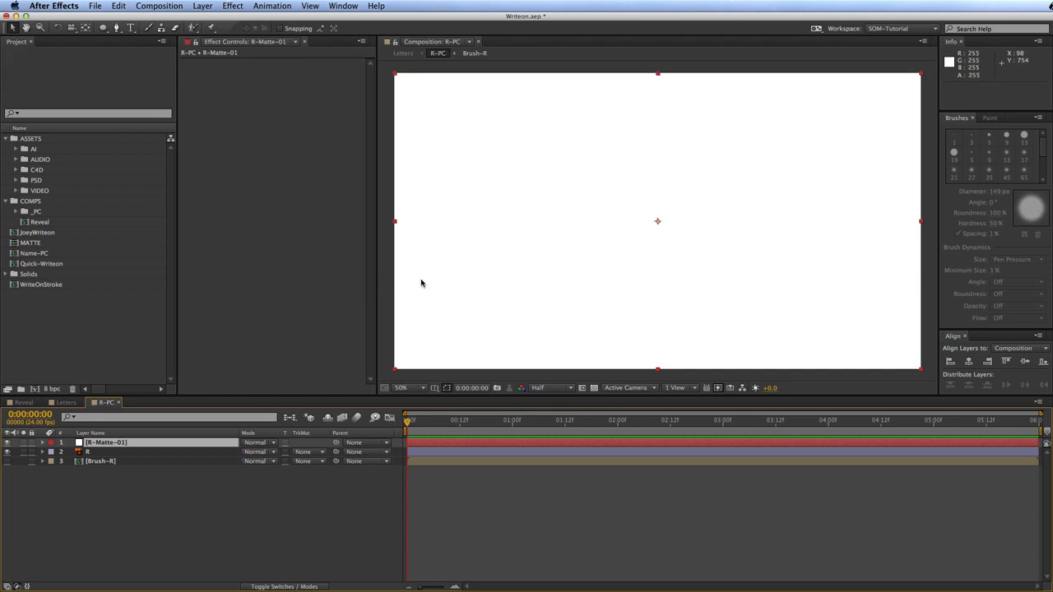
Step: Change the color of the R-Matte-01 solid to a neutral mid grey
key("super+shift+y")
left_click(838, 513)
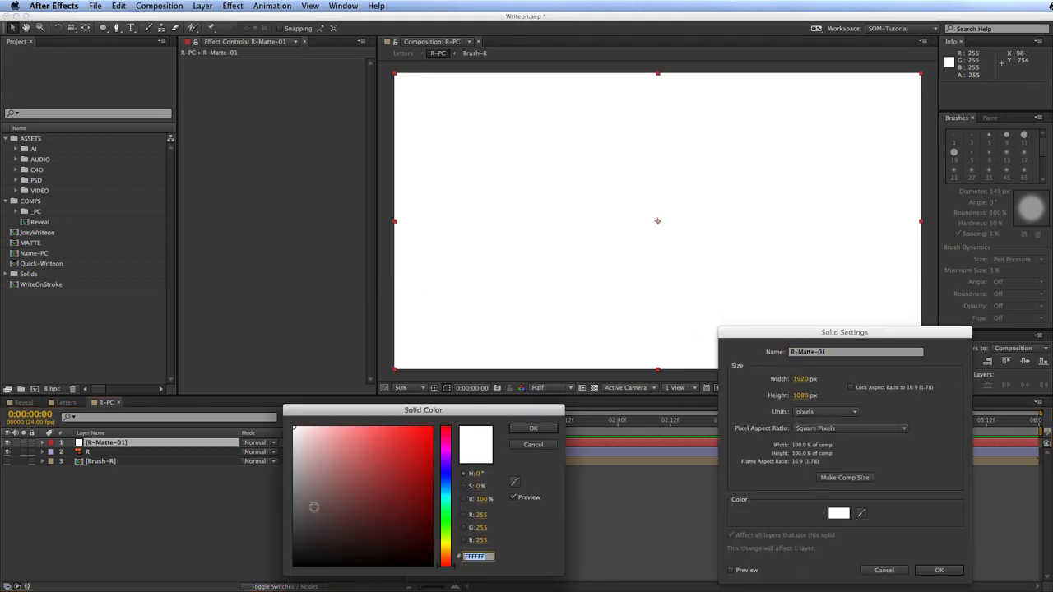
left_click_drag(320, 503, 284, 502)
left_click(533, 429)
left_click(938, 570)
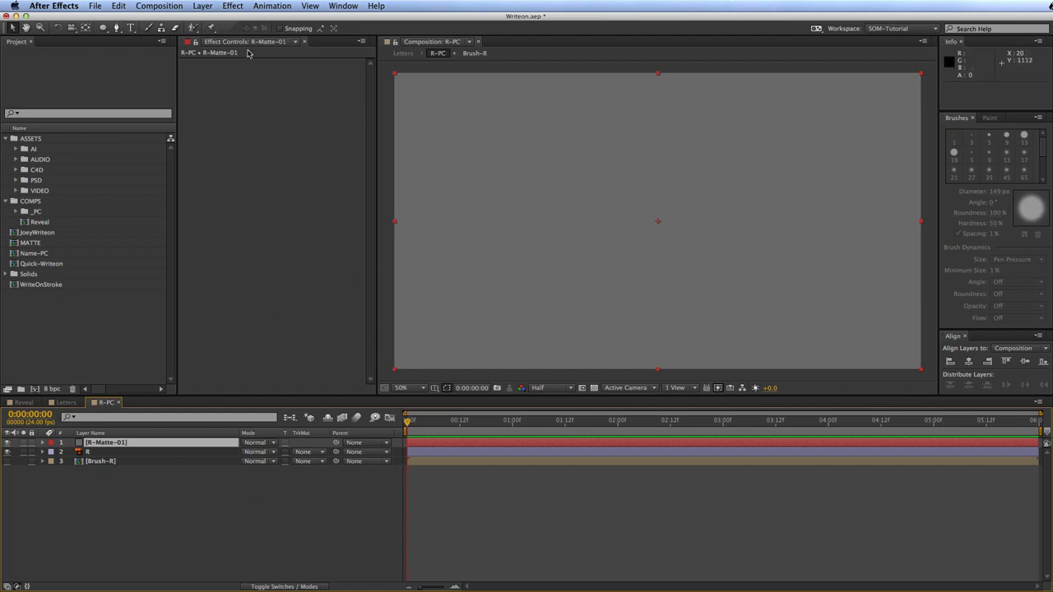
Step: Apply the omino snake effect to the R-Matte-01 solid with the Brush-R layer as its source
left_click(234, 6)
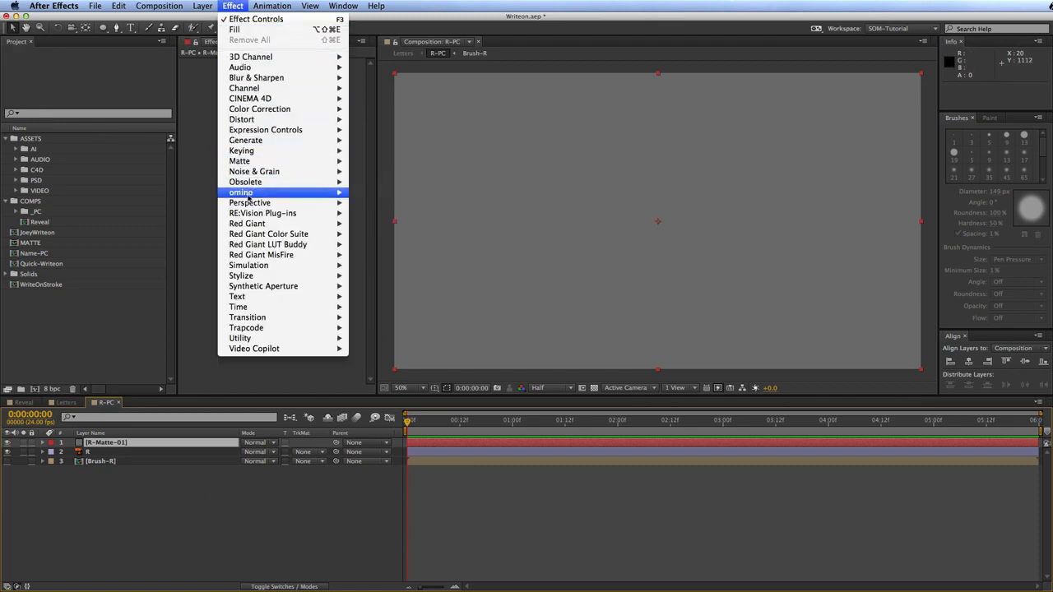
mouse_move(259, 192)
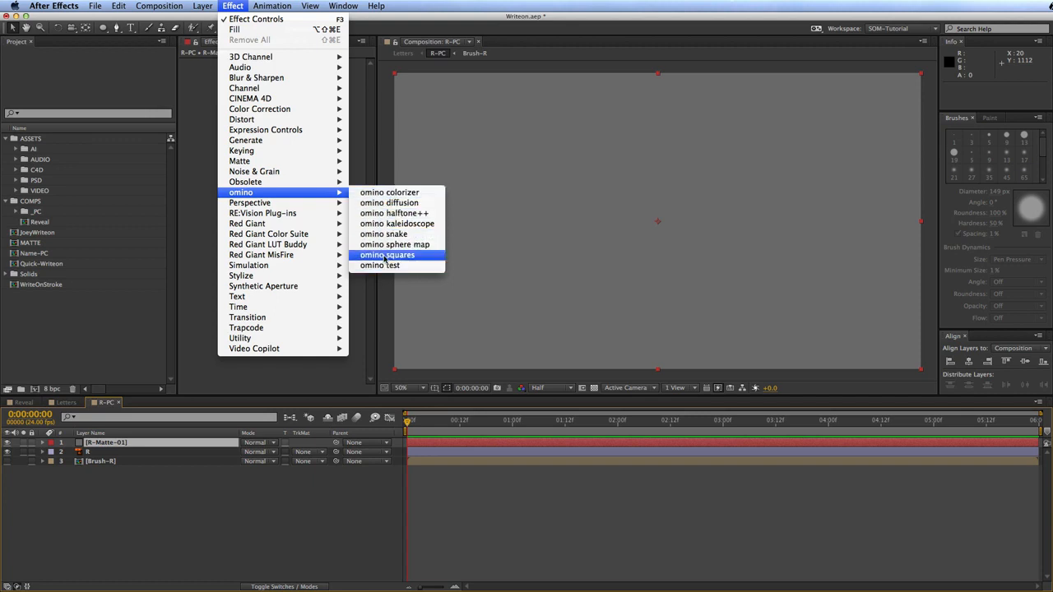
left_click(391, 236)
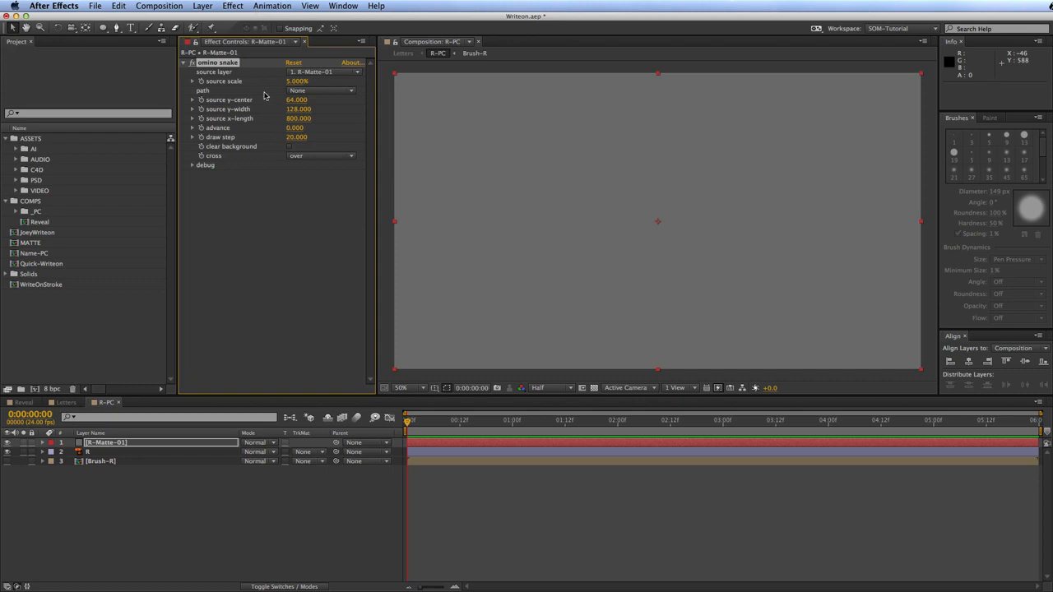
left_click(312, 72)
left_click(317, 120)
Step: Turn R-Matte-01 into an adjustment layer and draw a seven-point open mask path down the R's vertical stem
key("F4")
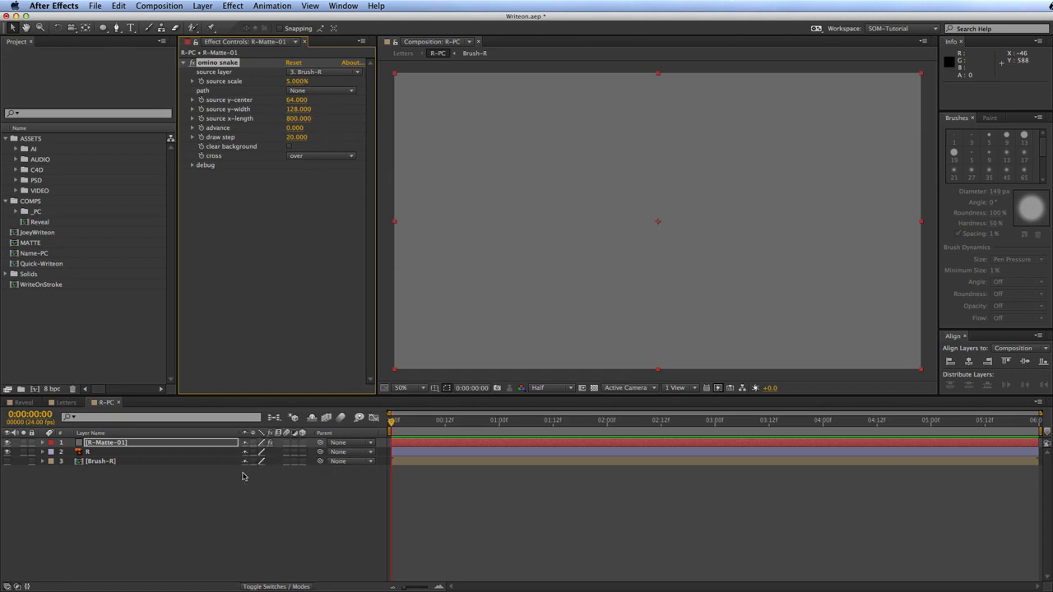
left_click(295, 443)
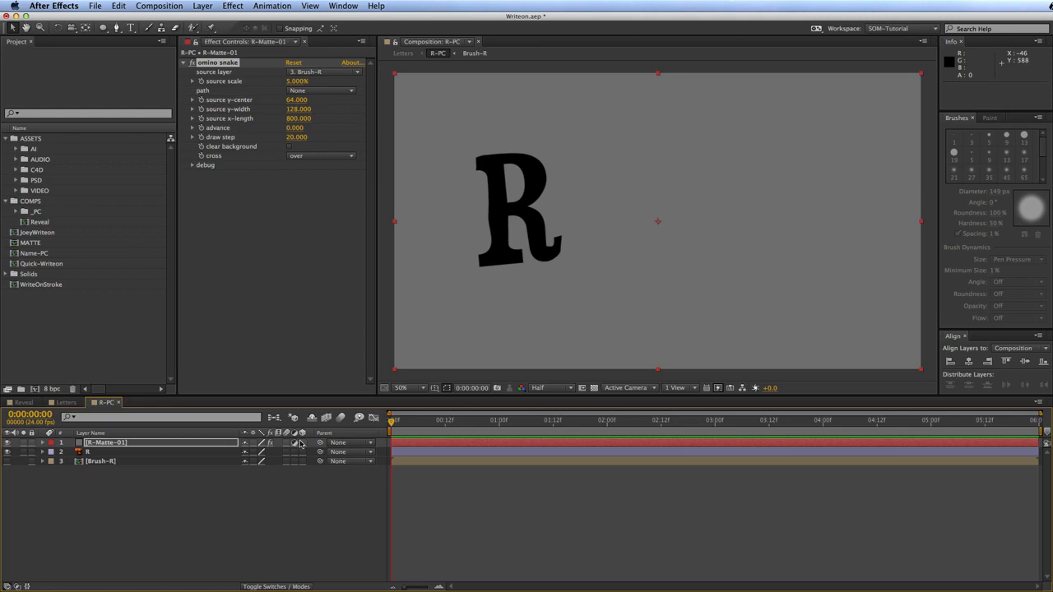
left_click_drag(198, 447, 166, 445)
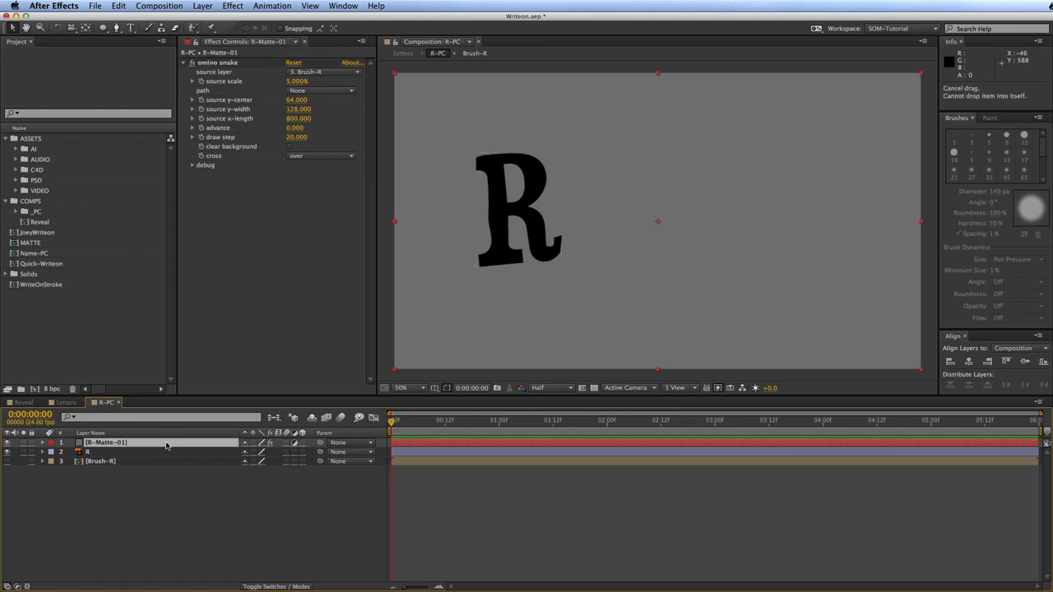
key("g")
left_click(474, 132)
left_click(489, 151)
left_click(496, 180)
left_click(499, 213)
left_click(500, 232)
left_click(498, 249)
left_click(488, 281)
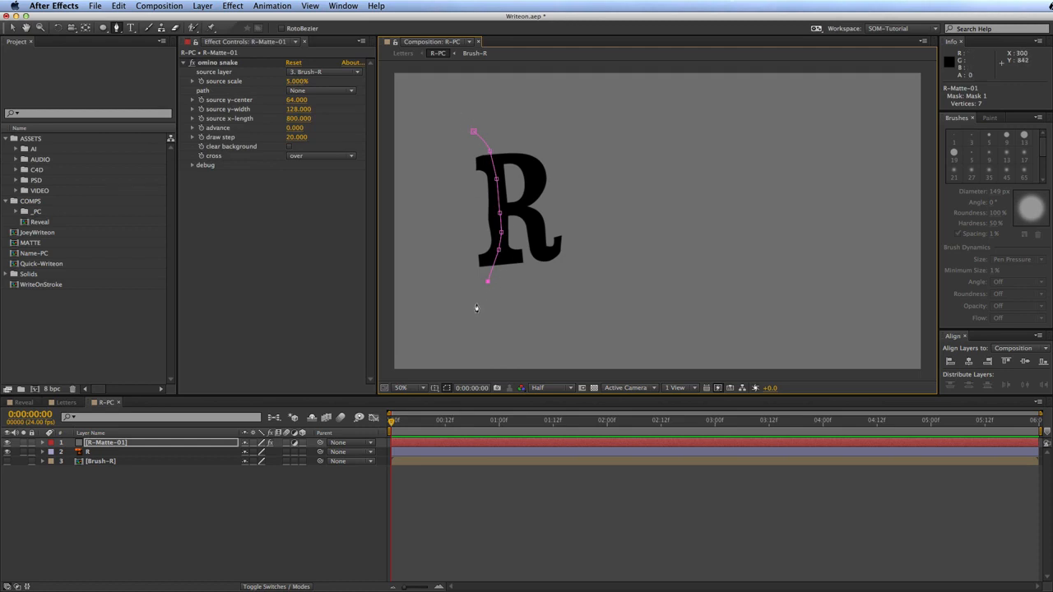
Step: Turn off the adjustment layer switch on R-Matte-01 and set the omino snake path to Mask 1
left_click(192, 444)
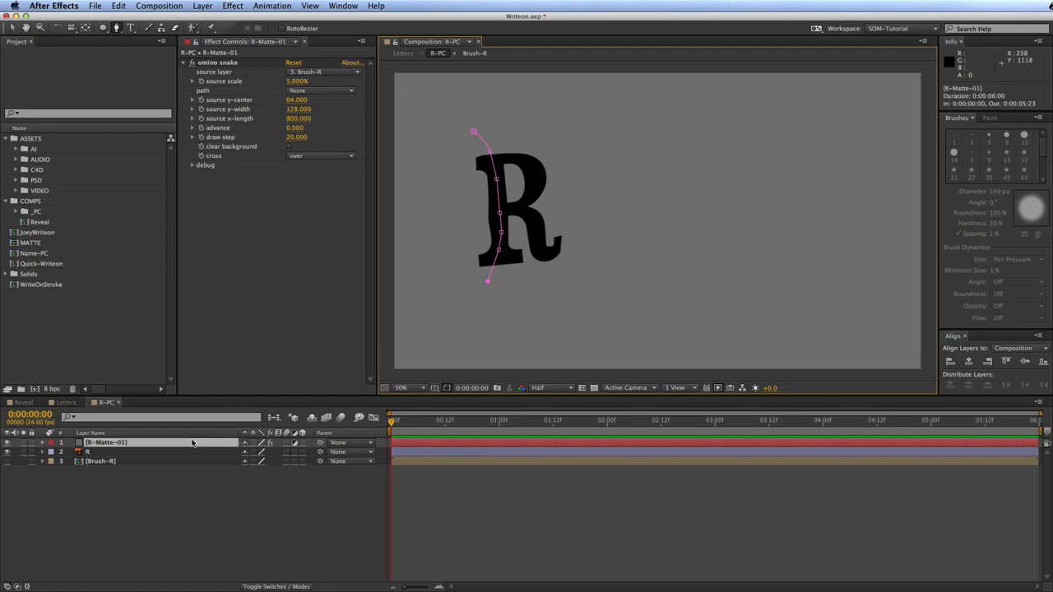
left_click(295, 444)
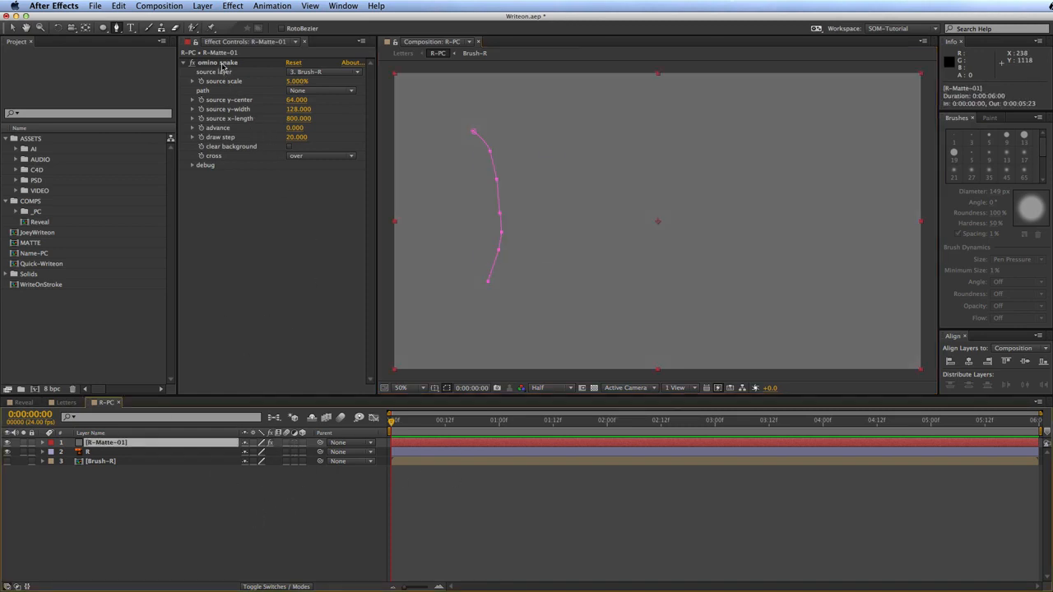
left_click(316, 91)
left_click(319, 119)
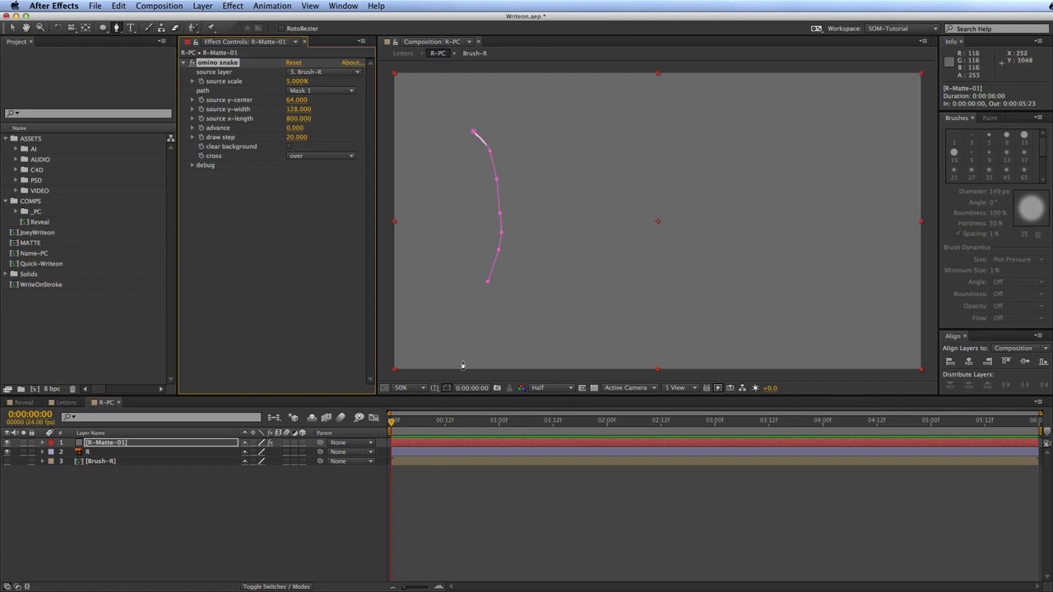
key("v")
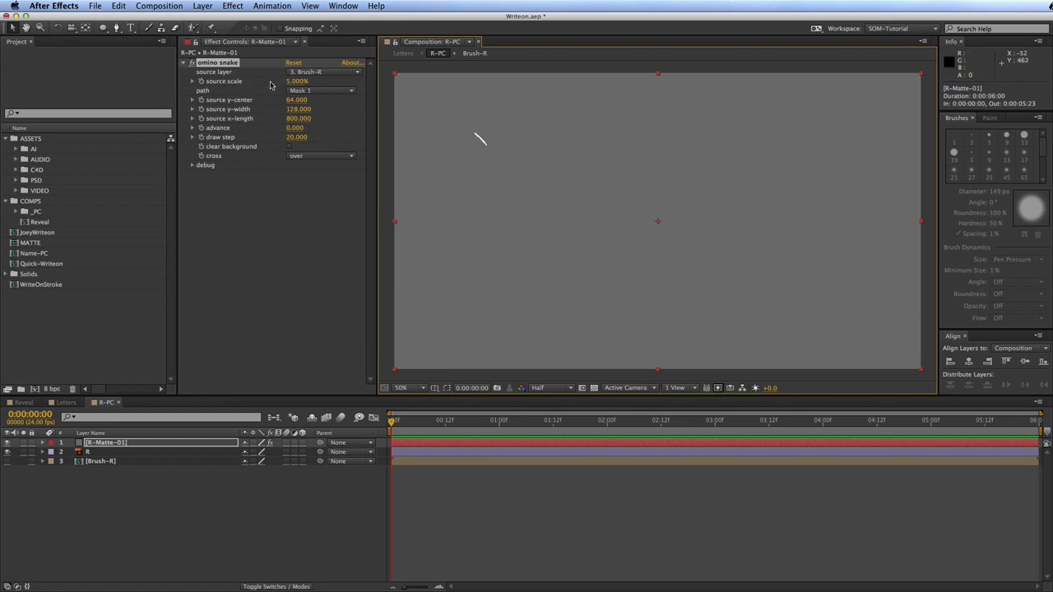
Step: Set the omino snake source scale to 38.8% and enable clear background
mouse_move(295, 85)
left_mouse_down()
mouse_move(341, 78)
mouse_move(305, 97)
mouse_move(347, 79)
mouse_move(288, 112)
mouse_move(249, 152)
mouse_move(366, 95)
left_mouse_up()
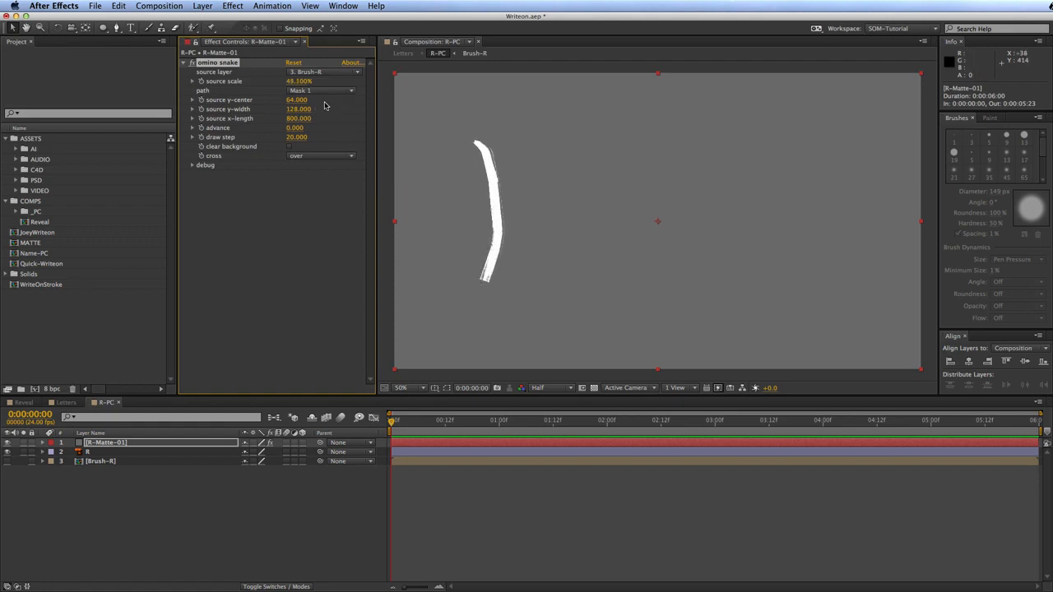
left_click_drag(300, 81, 253, 89)
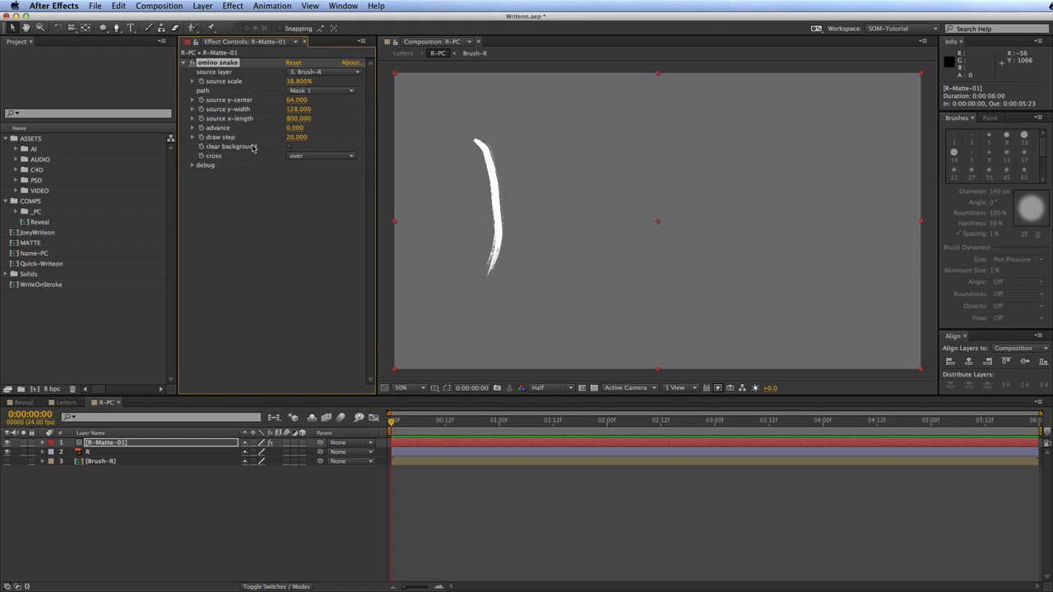
left_click(289, 147)
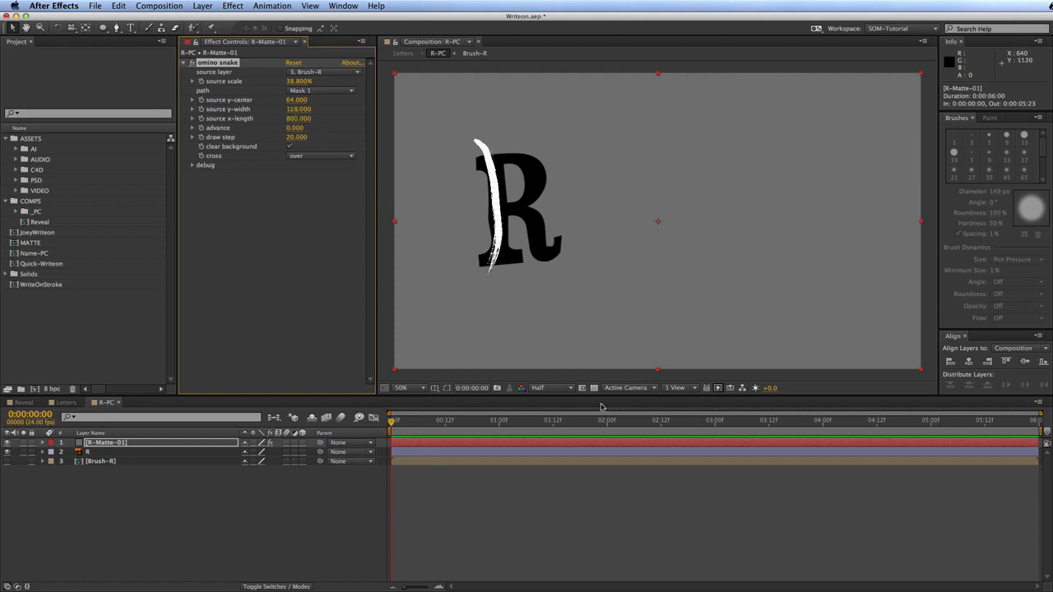
Step: Show the mask outline over the R and set the omino snake source y-center to 110
scroll(609, 288, "up", 2)
left_click_drag(496, 238, 720, 258)
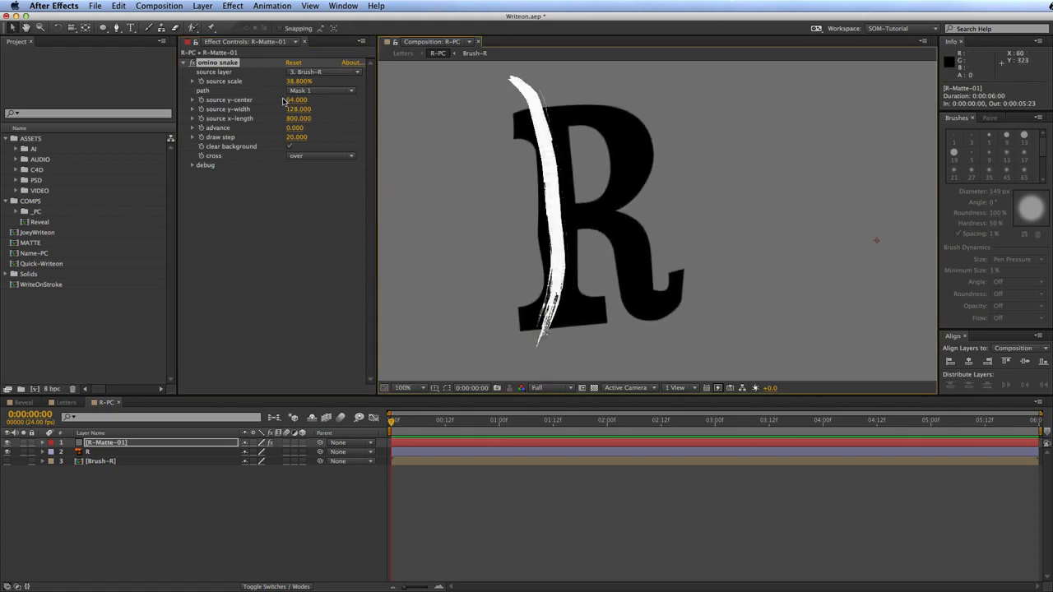
mouse_move(294, 105)
left_mouse_down()
mouse_move(283, 102)
mouse_move(345, 96)
mouse_move(322, 105)
left_mouse_up()
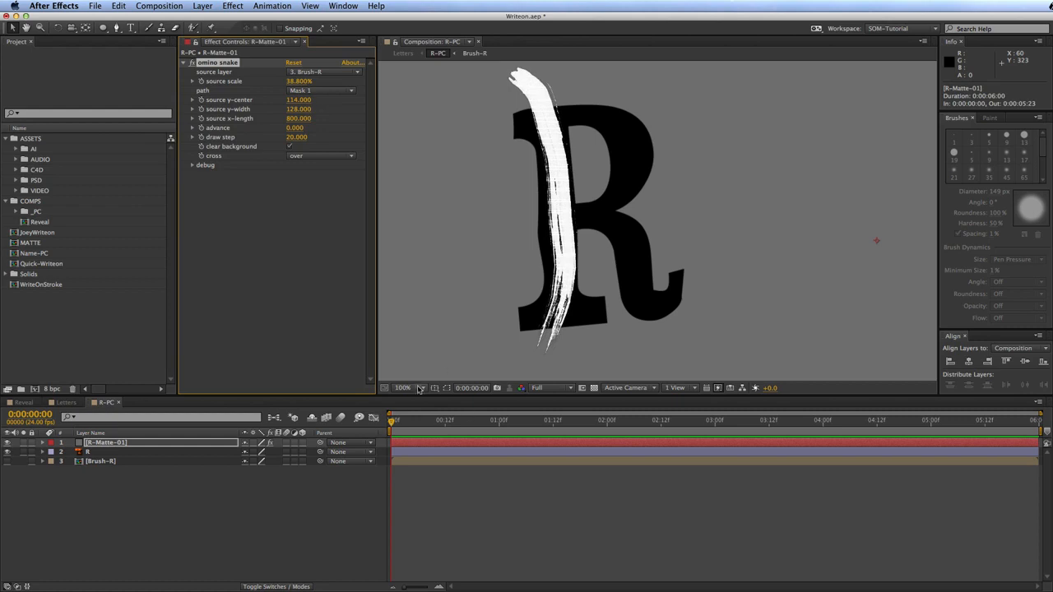
left_click(447, 391)
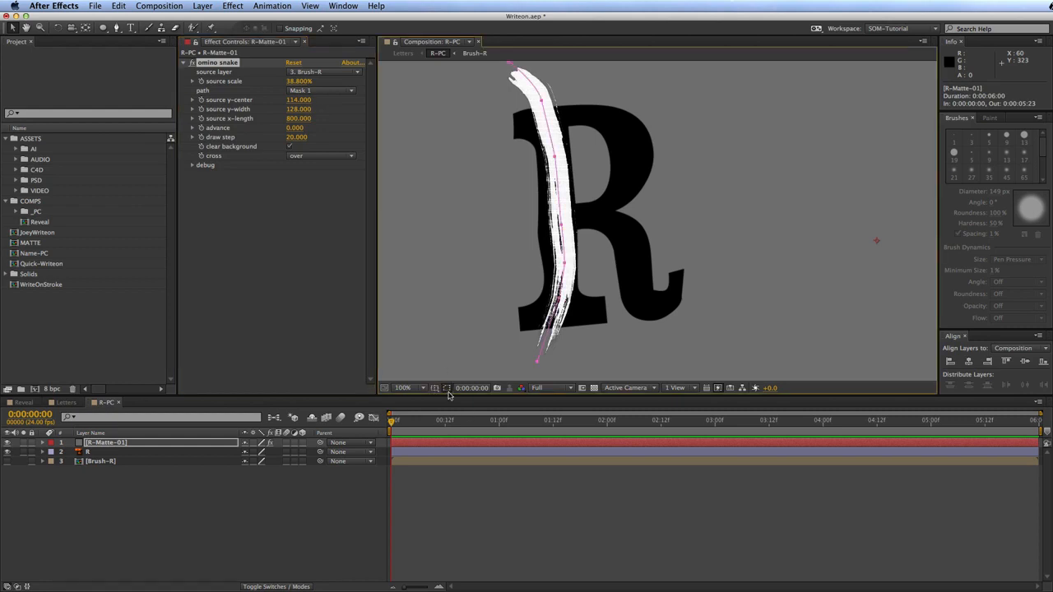
left_click_drag(302, 102, 298, 98)
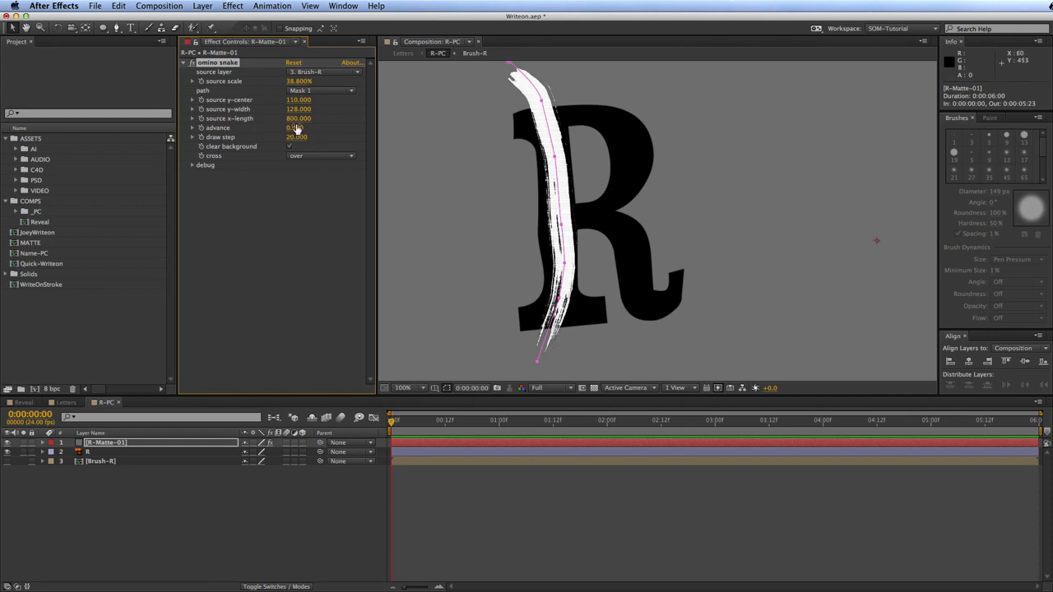
Step: Set the omino snake source y-width to 201 and advance to 10, keeping the source x-length at 800
mouse_move(298, 109)
left_mouse_down()
mouse_move(252, 121)
mouse_move(316, 113)
left_mouse_up()
left_click_drag(313, 118, 332, 117)
mouse_move(272, 117)
left_mouse_down()
mouse_move(241, 111)
mouse_move(271, 108)
left_mouse_up()
key("space")
left_click_drag(738, 169, 747, 180)
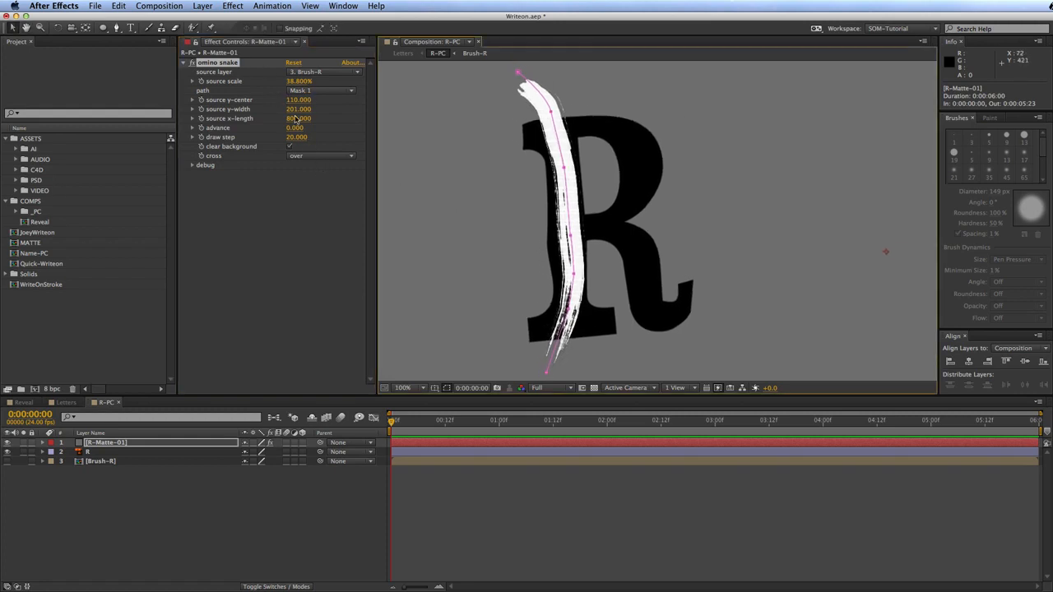
mouse_move(297, 134)
left_mouse_down()
mouse_move(275, 127)
mouse_move(319, 119)
mouse_move(264, 130)
mouse_move(288, 119)
left_mouse_up()
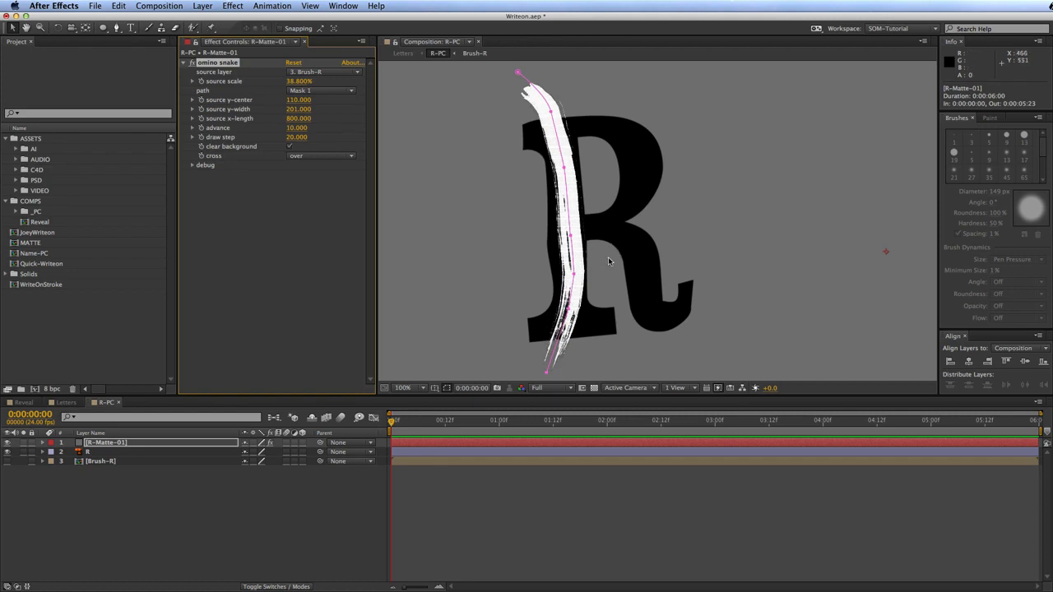
key("comma")
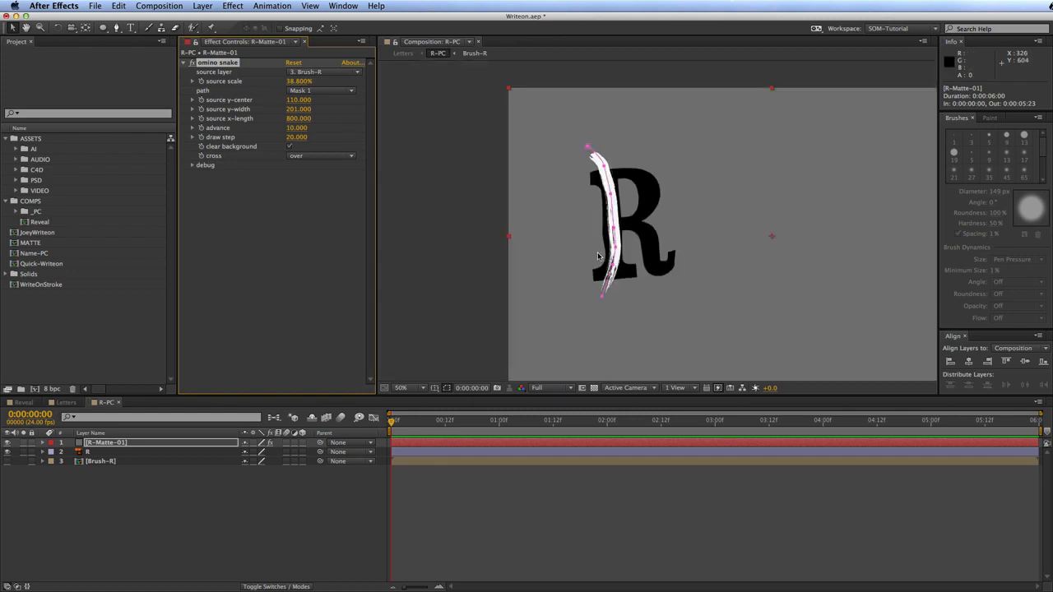
key("period")
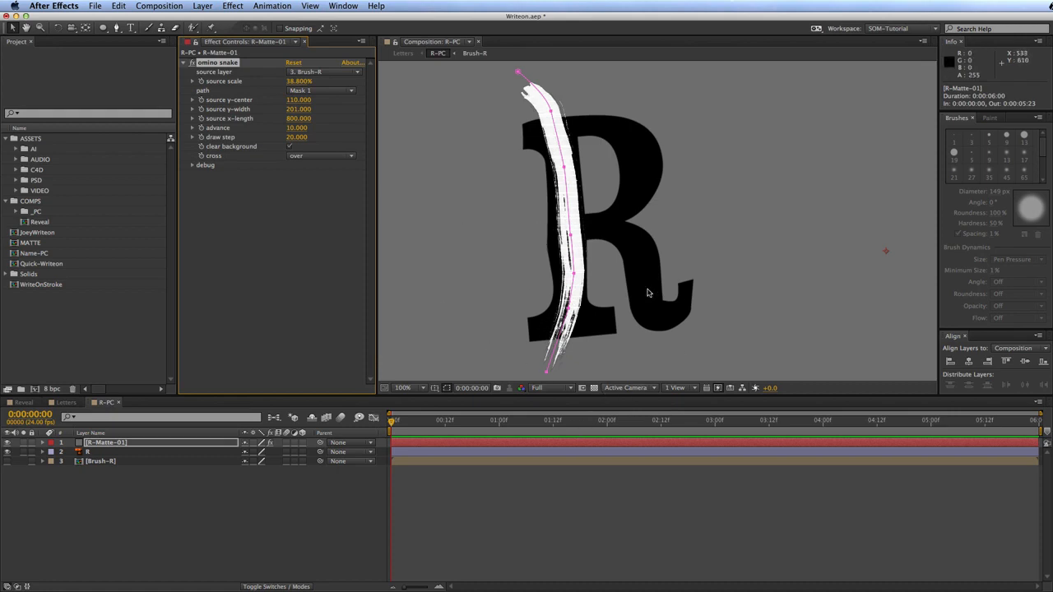
scroll(601, 247, "left", 3)
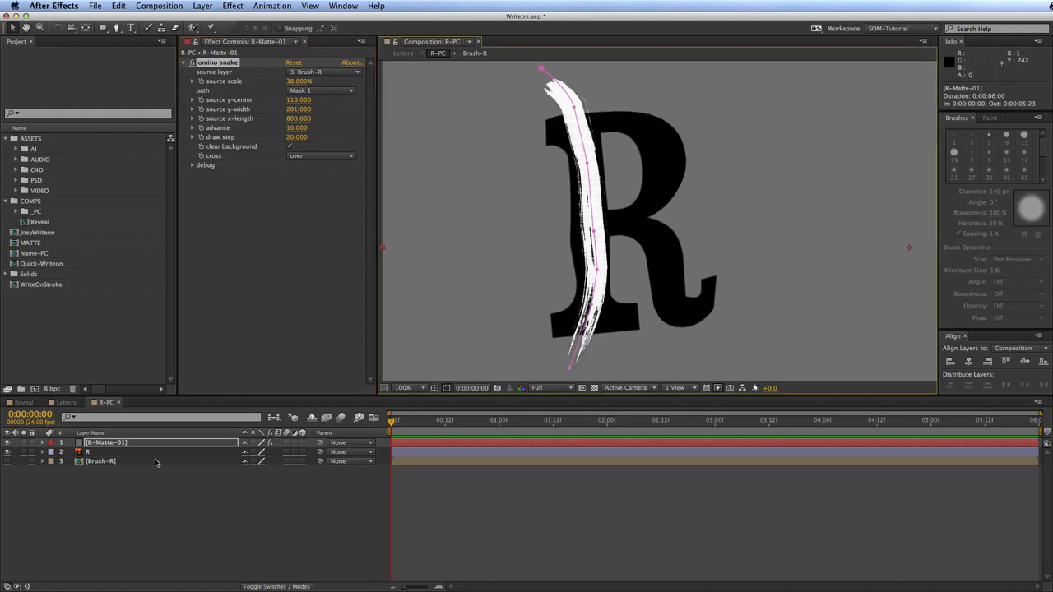
Step: Lock the R-PC viewer, open the Brush-R composition in a second viewer, and dock the two side by side
double_click(124, 463)
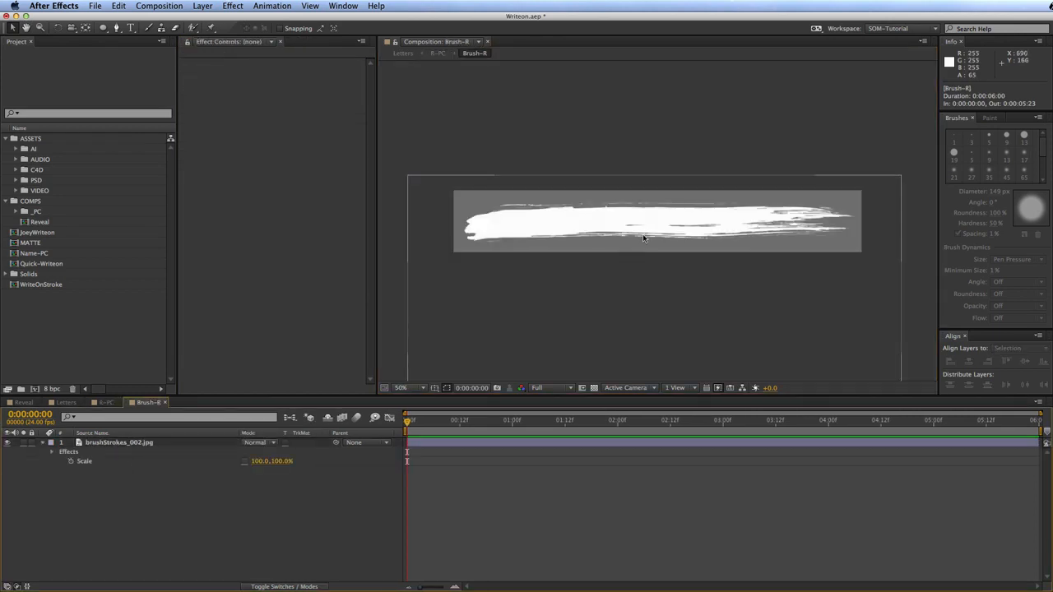
left_click(114, 403)
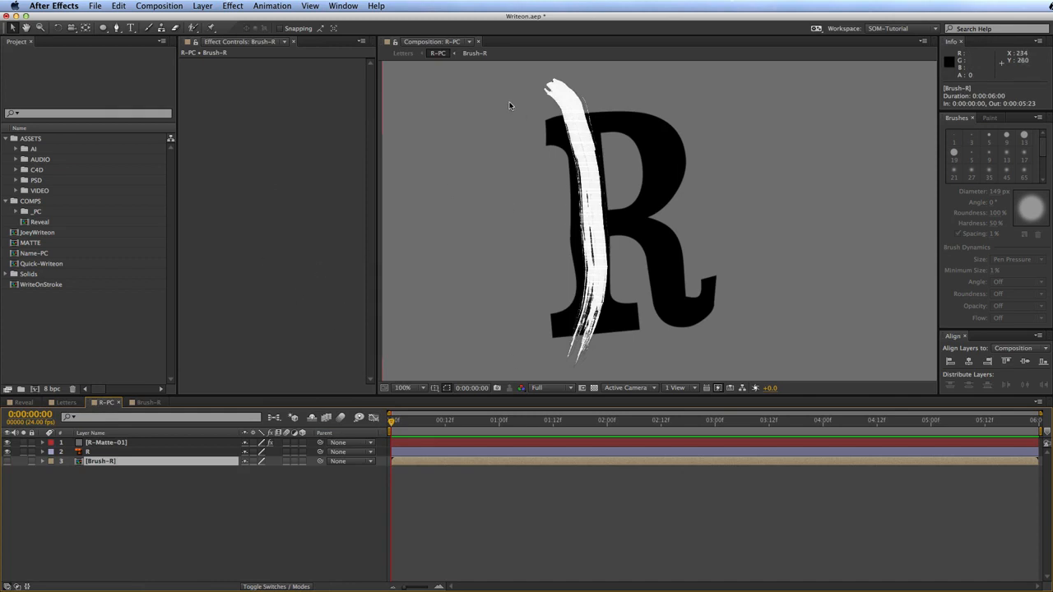
left_click(394, 42)
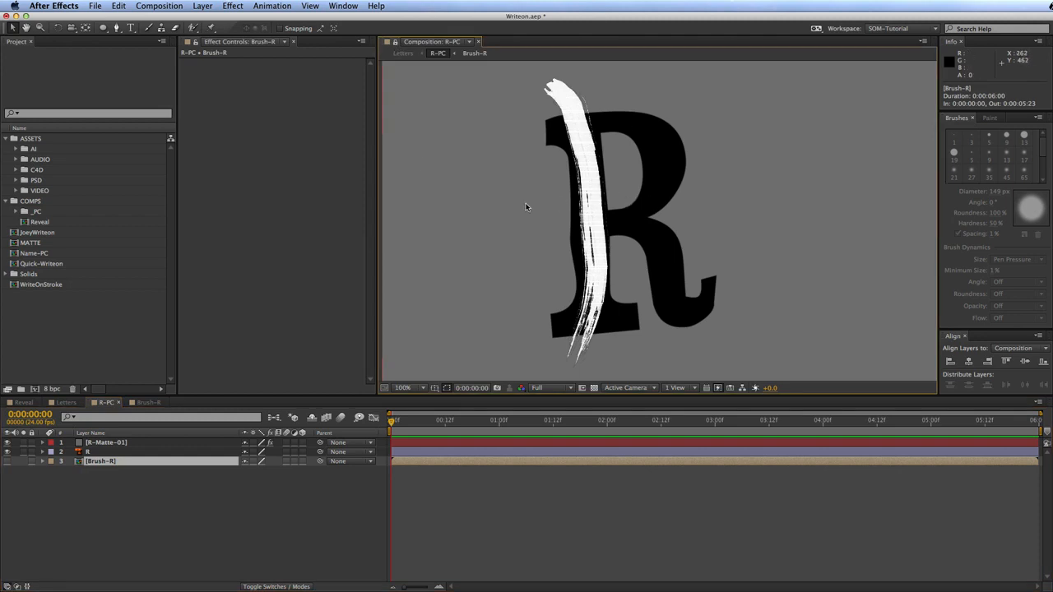
double_click(107, 462)
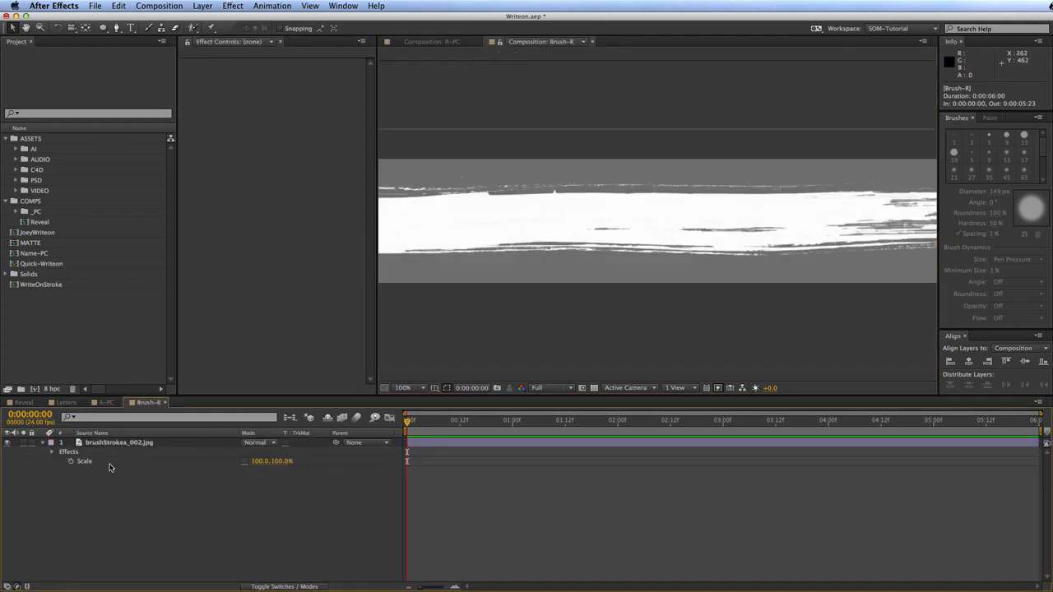
left_click(500, 43)
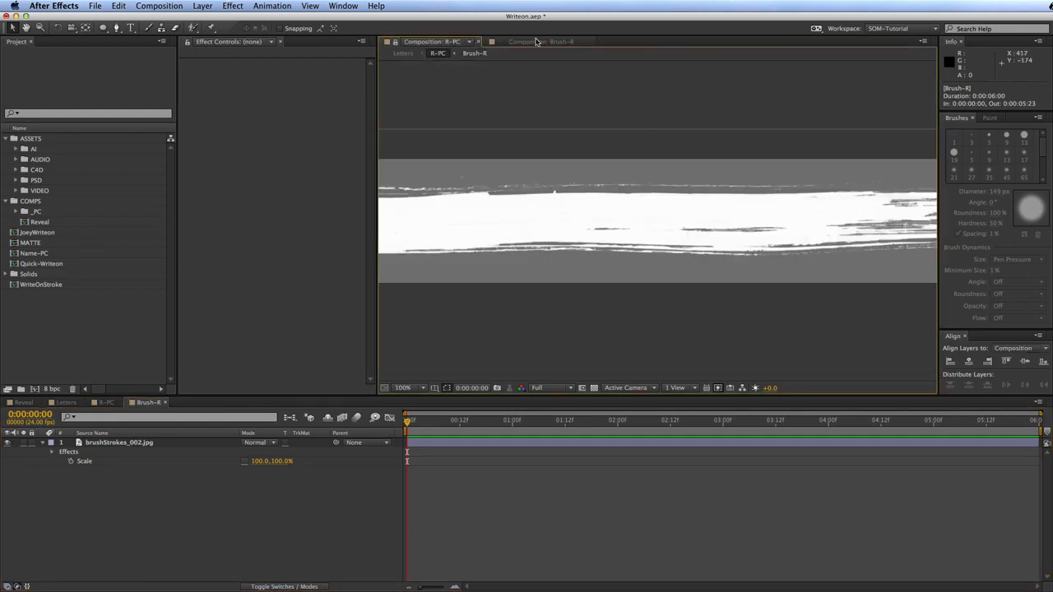
mouse_move(484, 43)
left_mouse_down()
mouse_move(487, 55)
mouse_move(489, 44)
left_mouse_up()
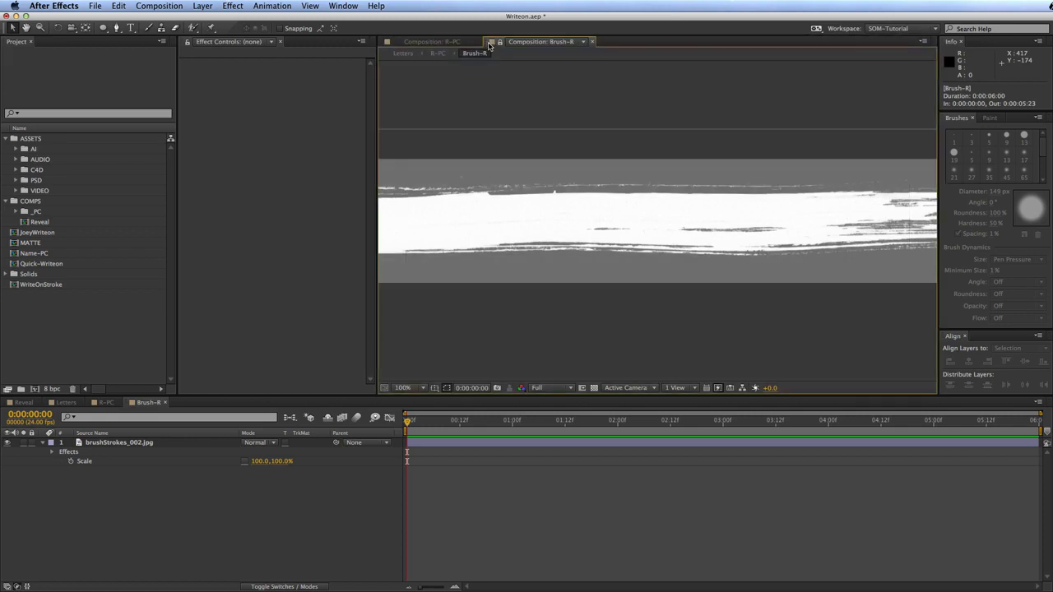
mouse_move(486, 42)
left_mouse_down()
mouse_move(468, 90)
mouse_move(400, 139)
left_mouse_up()
left_click_drag(396, 83, 394, 91)
mouse_move(381, 207)
left_mouse_down()
mouse_move(410, 196)
mouse_move(389, 171)
mouse_move(388, 203)
left_mouse_up()
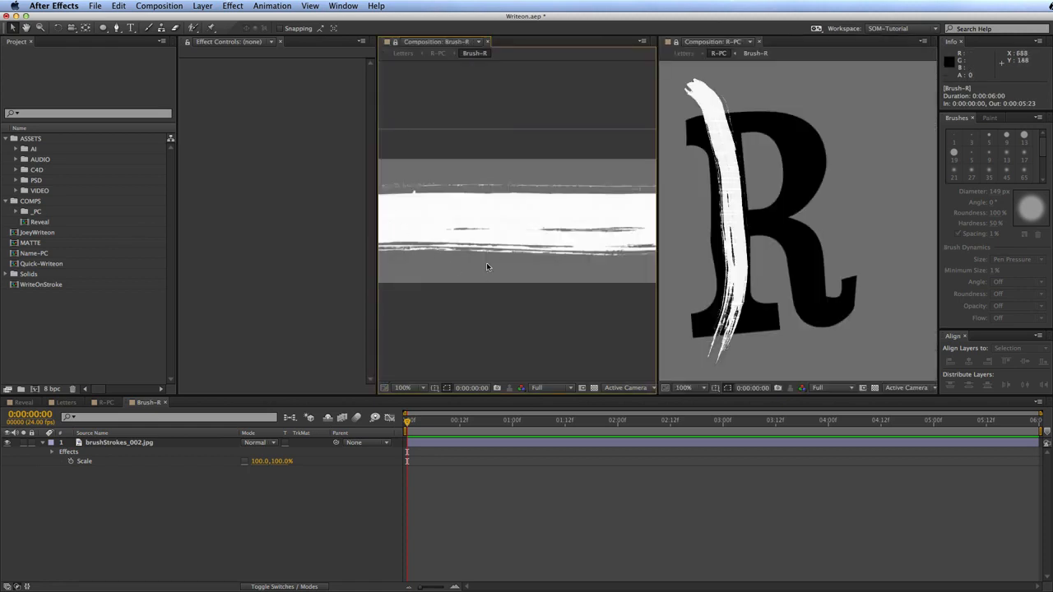
Step: Move the anchor point of brushStrokes_002.jpg onto the center of the visible brush stroke
left_click(493, 338)
key("comma")
key("comma")
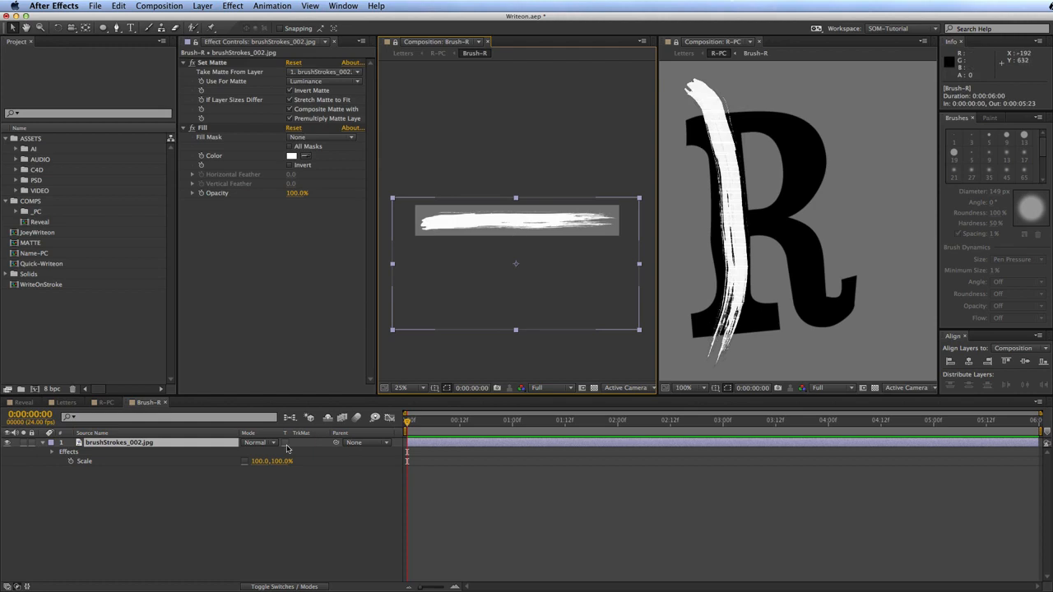
mouse_move(105, 446)
left_mouse_down()
mouse_move(523, 343)
mouse_move(514, 224)
left_mouse_up()
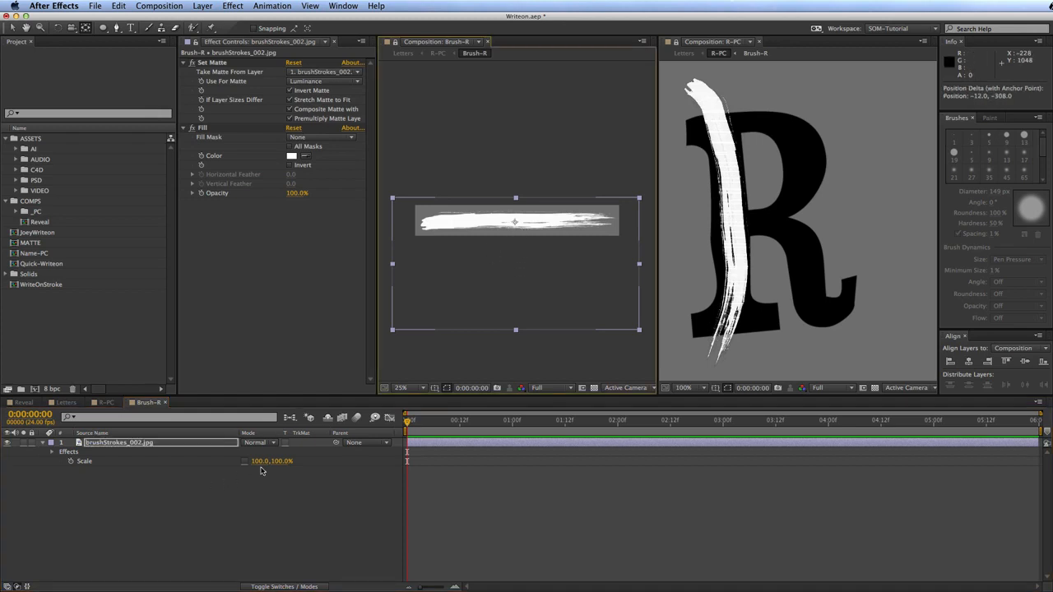
Step: Set the vertical scale of brushStrokes_002.jpg to 149%, keeping the horizontal scale at 100%
left_click(280, 461)
type("150")
key("Return")
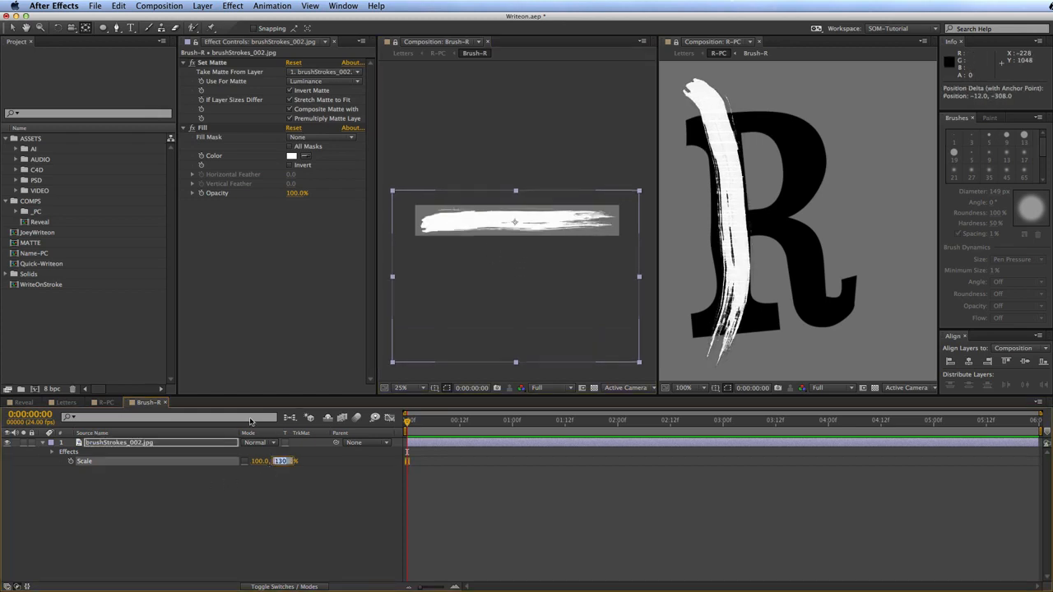
type("160")
key("Return")
type("150")
key("Return")
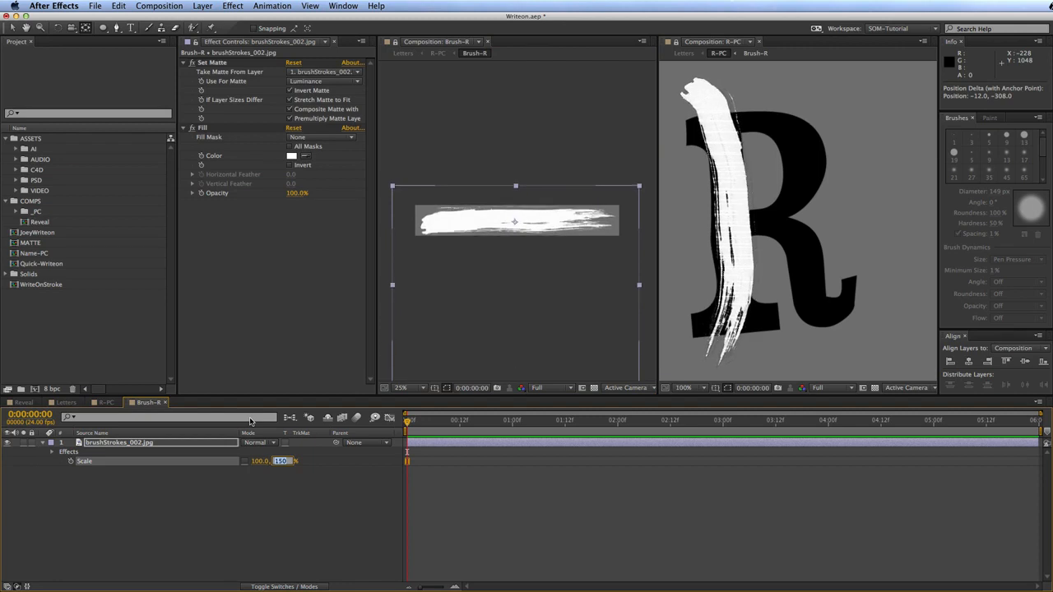
type("149")
key("Return")
left_click(280, 544)
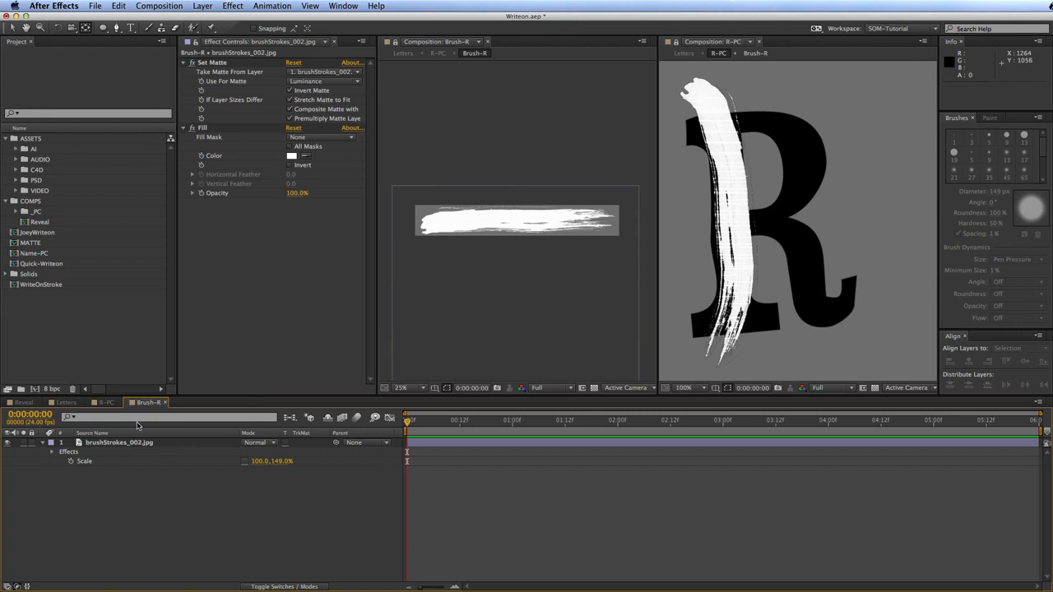
Step: In the R-PC composition, move the middle and lower vertices of the R-Matte-01 mask path so the stroke runs smoothly along the R's stem
left_click(107, 402)
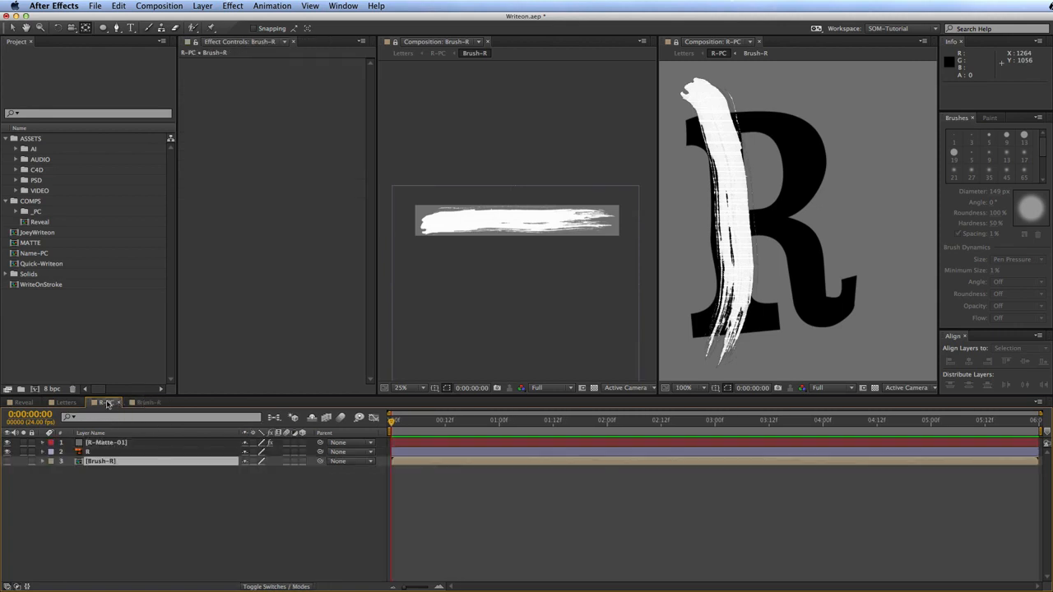
left_click(164, 452)
left_click(164, 442)
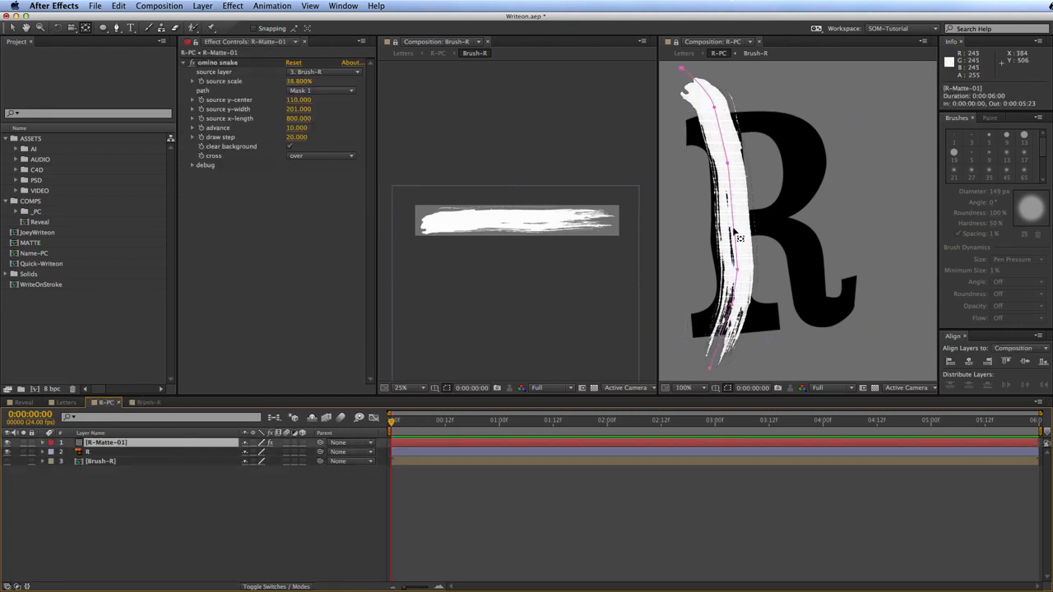
left_click_drag(737, 237, 740, 249)
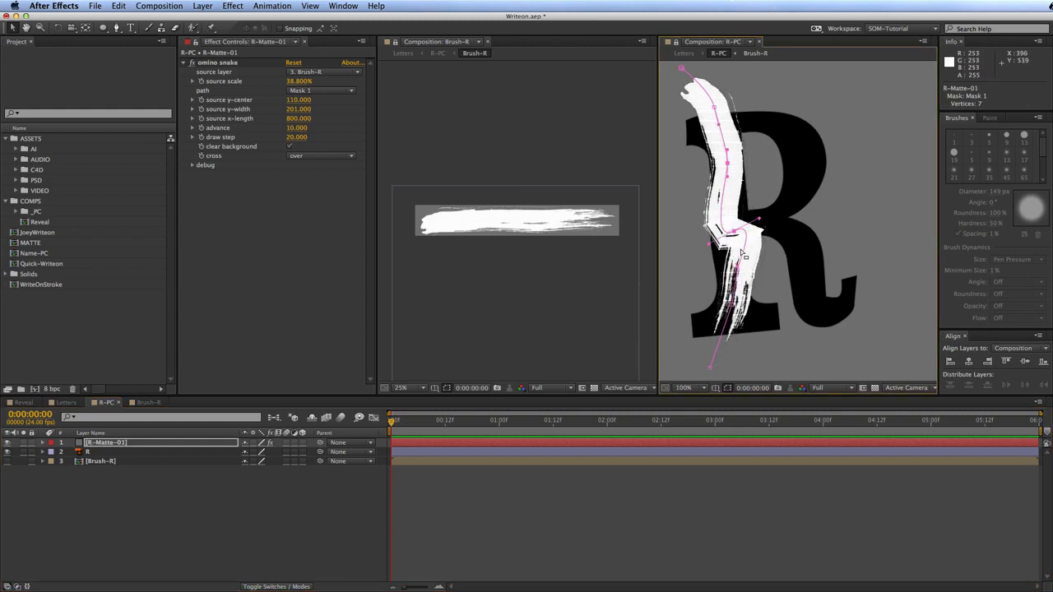
key("super+z")
left_click_drag(732, 305, 723, 310)
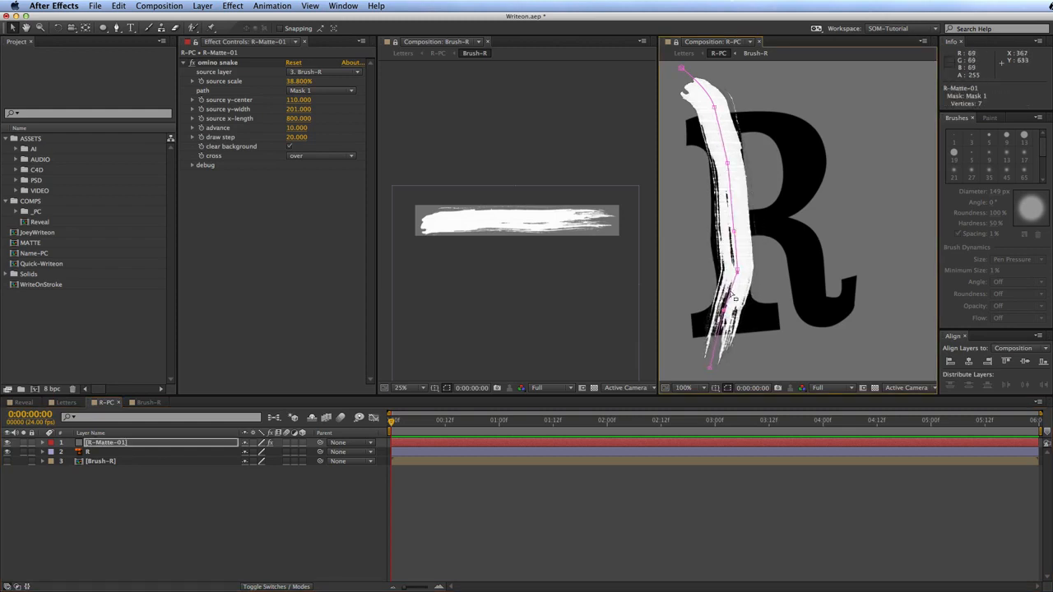
left_click_drag(736, 271, 730, 276)
left_click_drag(730, 231, 730, 231)
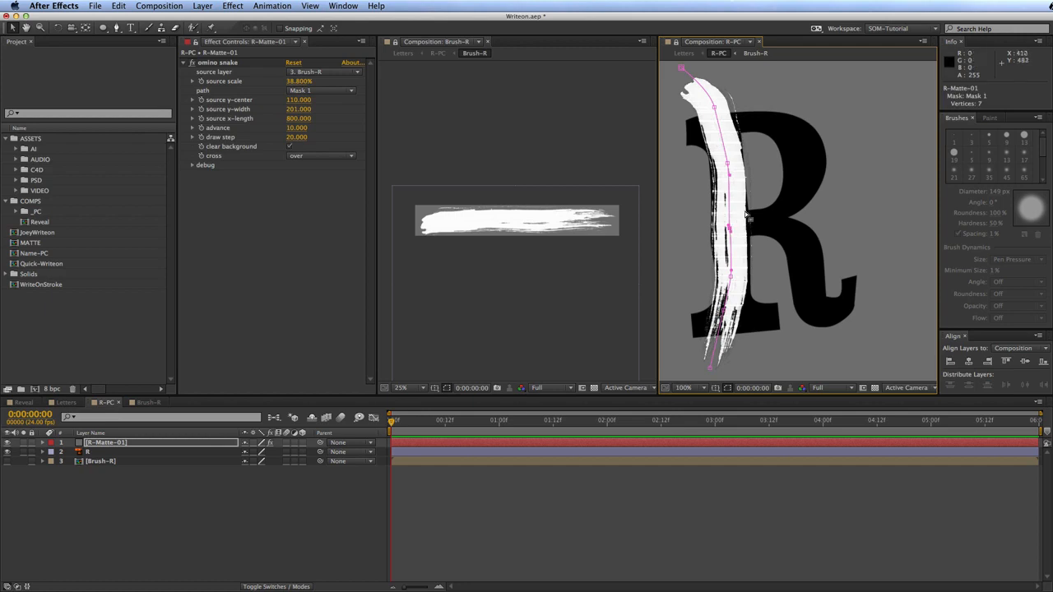
left_click_drag(727, 163, 726, 161)
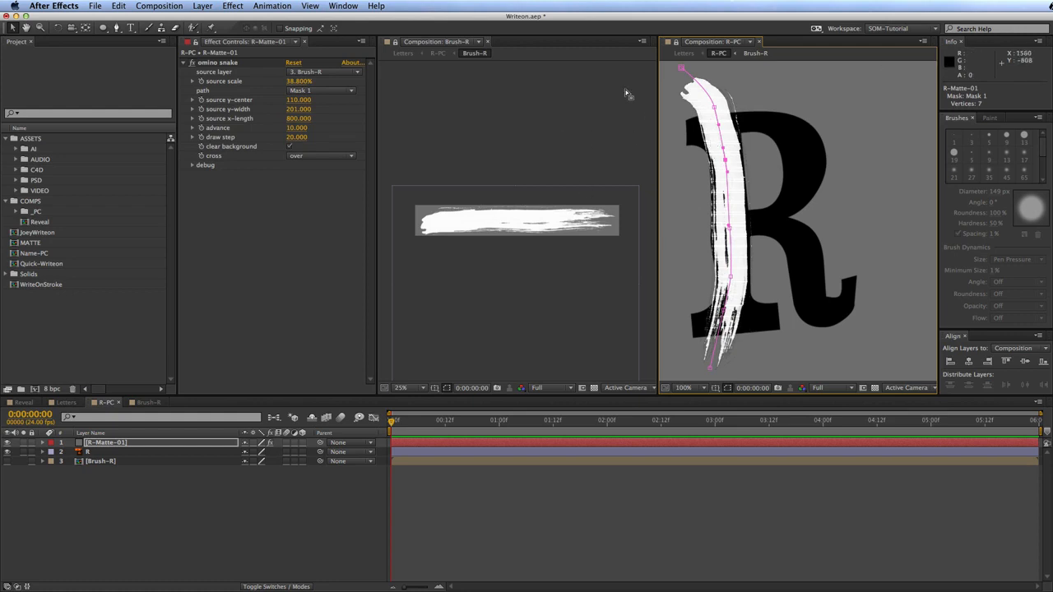
Step: Bend the mask path's upper end over the R's top serif and pull its lower end out past the foot serif
left_click(711, 105)
key("grave")
key("grave")
mouse_move(763, 82)
left_mouse_down()
mouse_move(743, 84)
mouse_move(708, 115)
mouse_move(718, 132)
left_mouse_up()
key("Return")
mouse_move(680, 68)
left_mouse_down()
mouse_move(674, 103)
mouse_move(687, 109)
left_mouse_up()
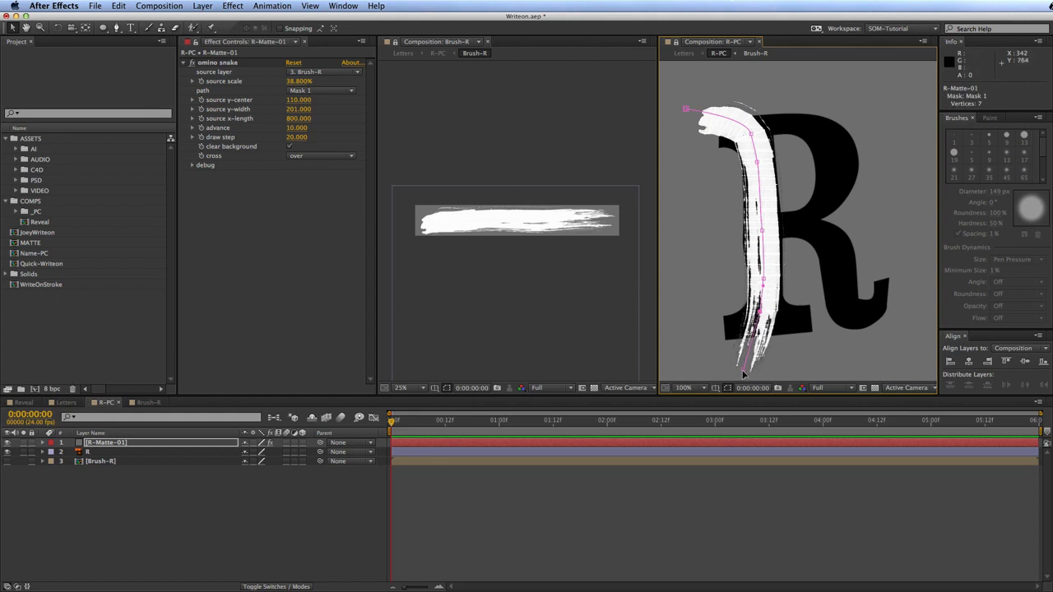
left_click_drag(743, 374, 706, 348)
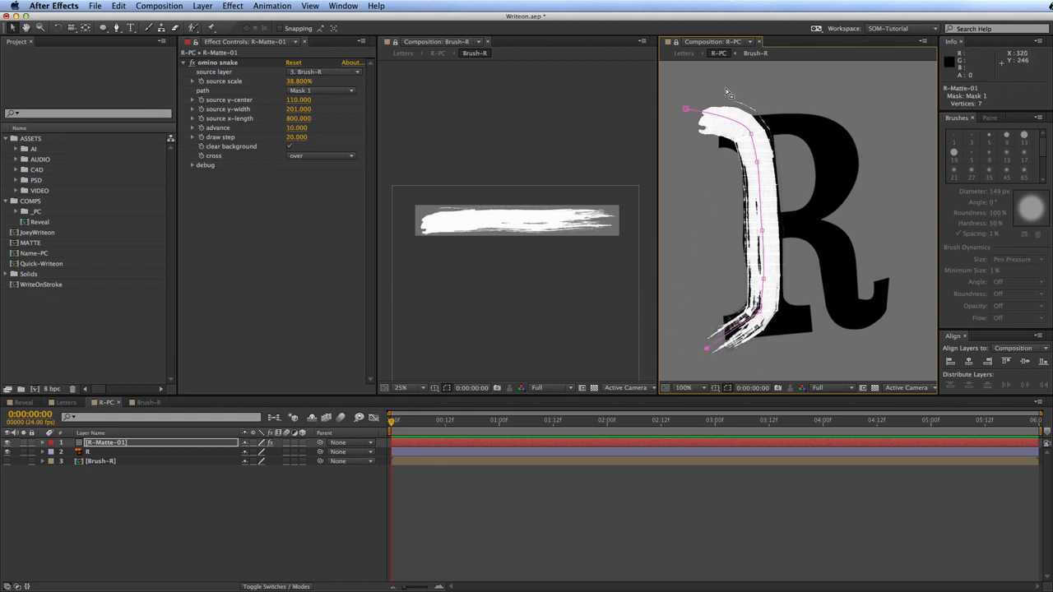
Step: Smooth the mask path's lower corner vertex so the brush stroke curves gradually into the foot of the R
left_click(764, 278)
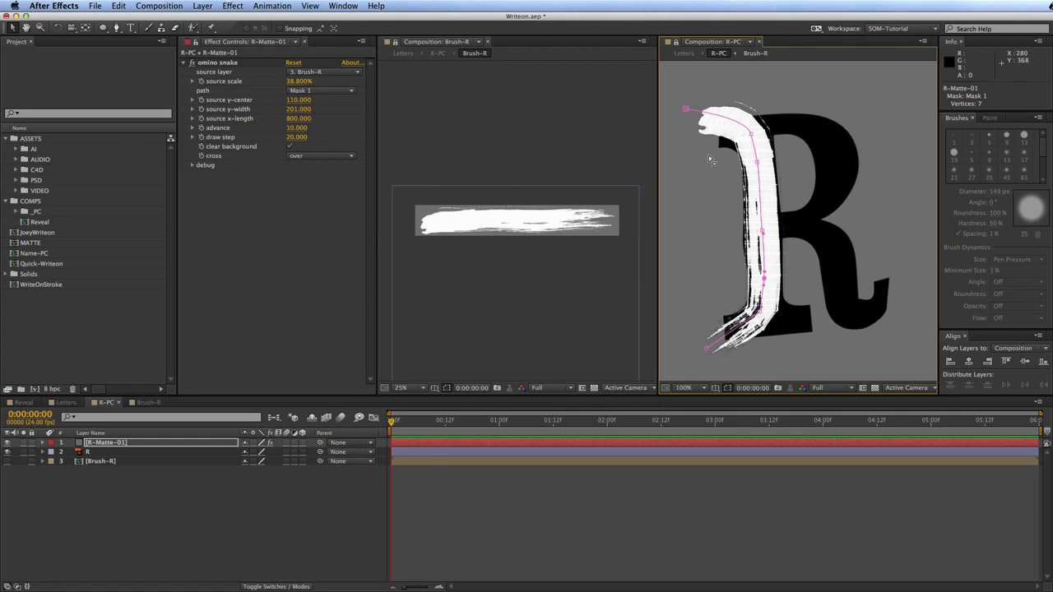
key("period")
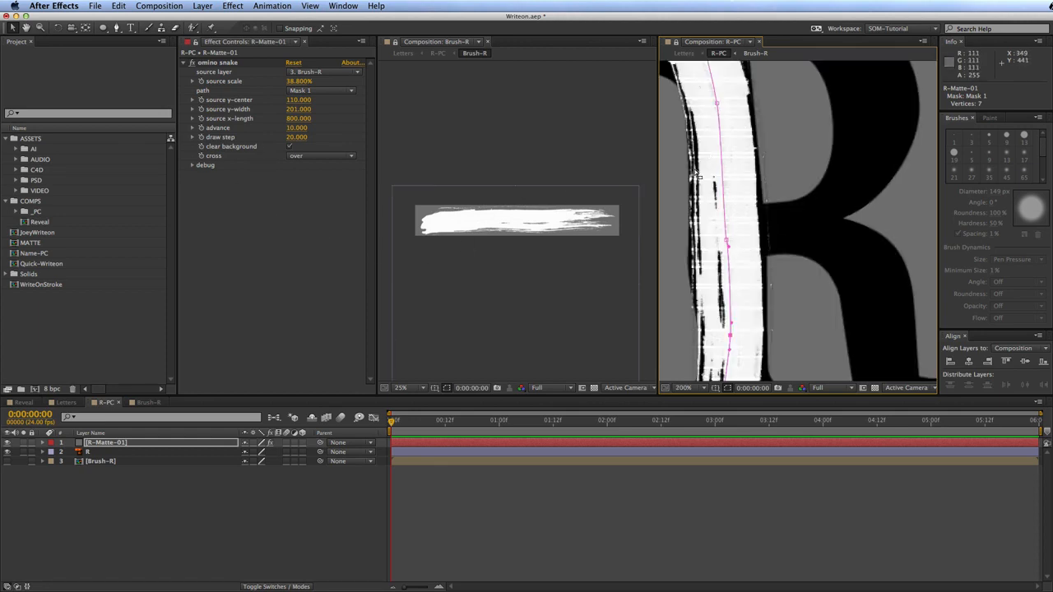
left_click_drag(757, 315, 803, 196)
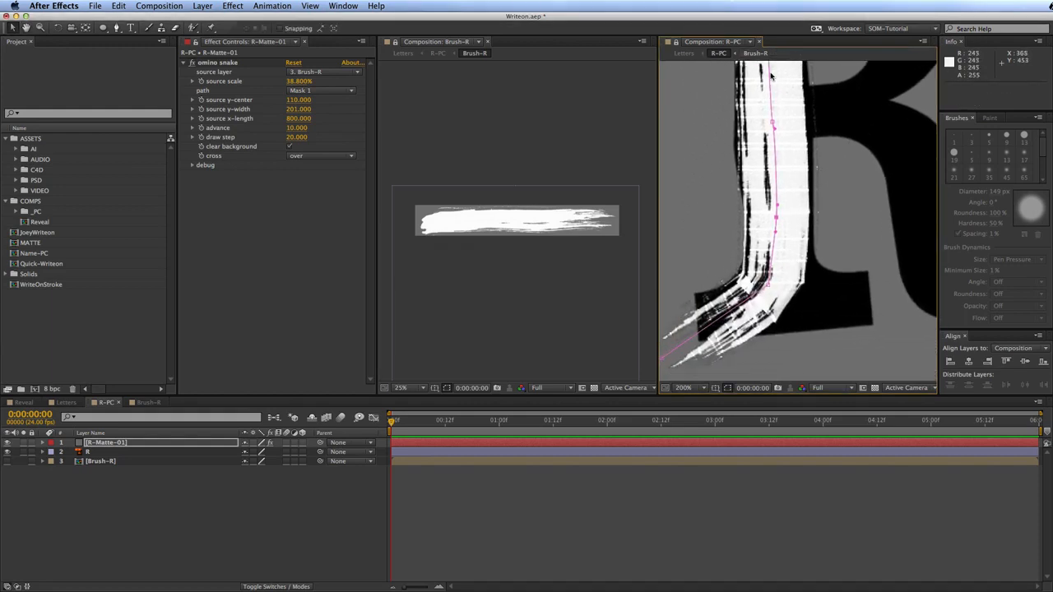
scroll(752, 134, "down", 4)
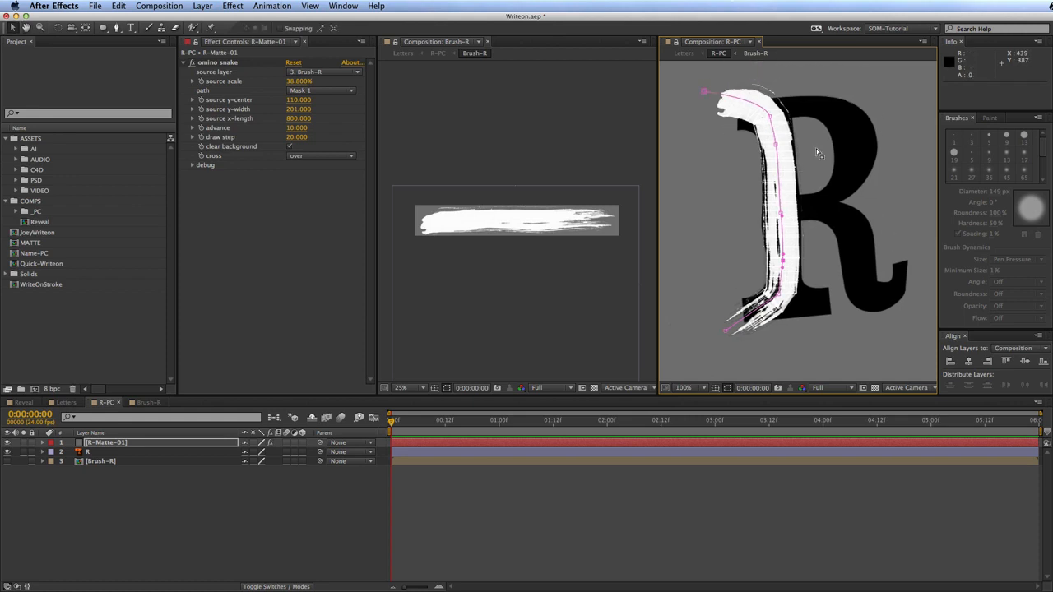
key("period")
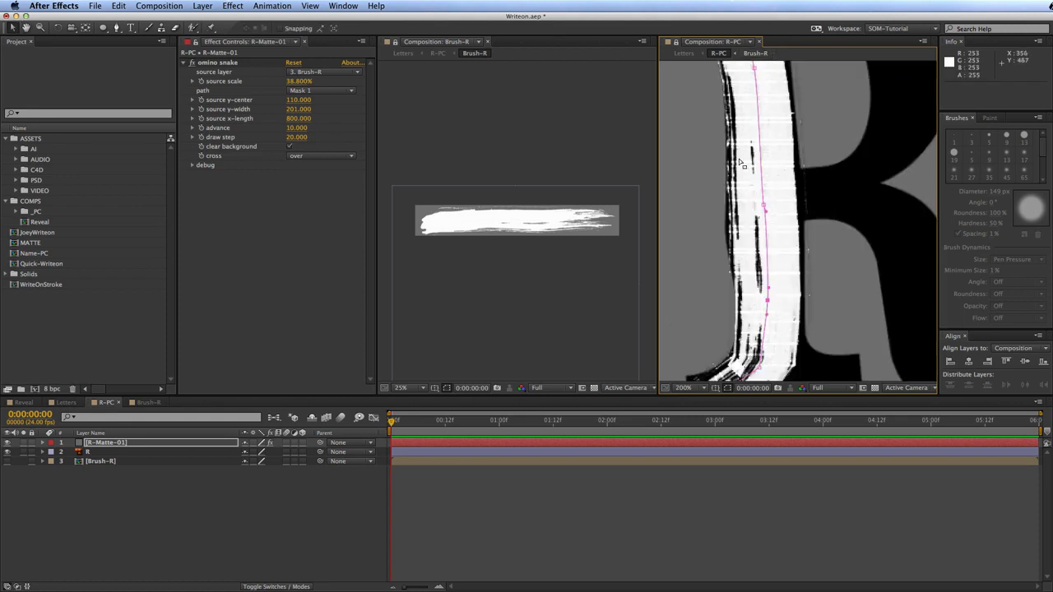
left_click_drag(747, 83, 772, 207)
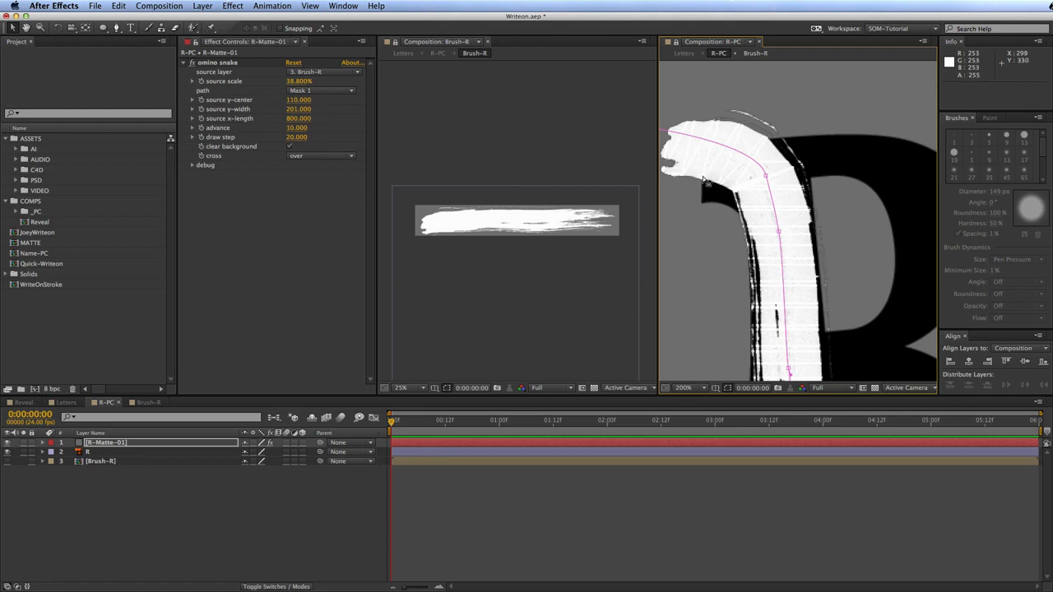
left_click_drag(805, 313, 811, 213)
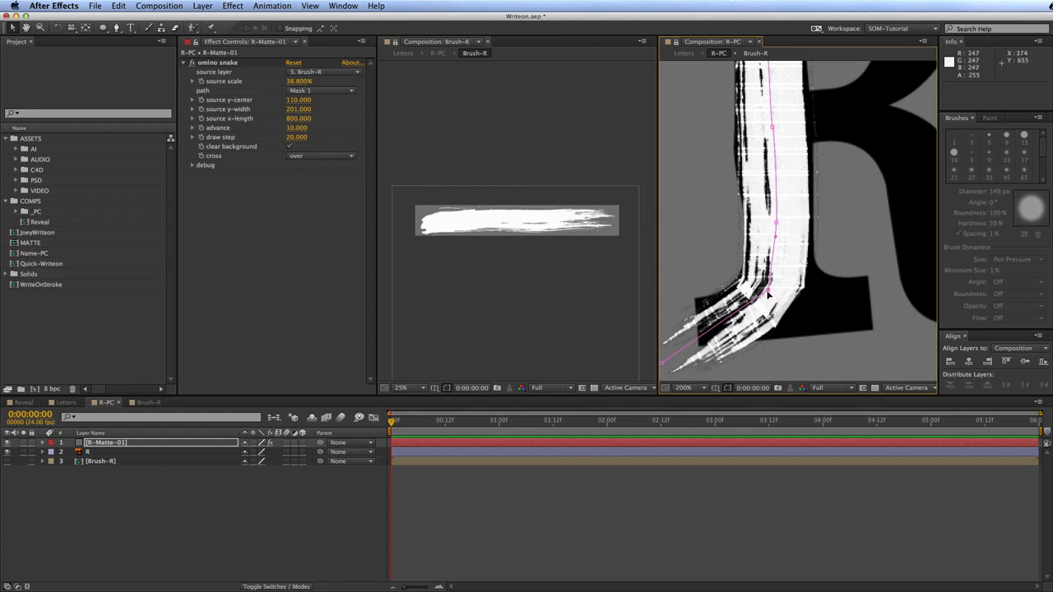
key("g")
left_click_drag(767, 294, 750, 317)
key("v")
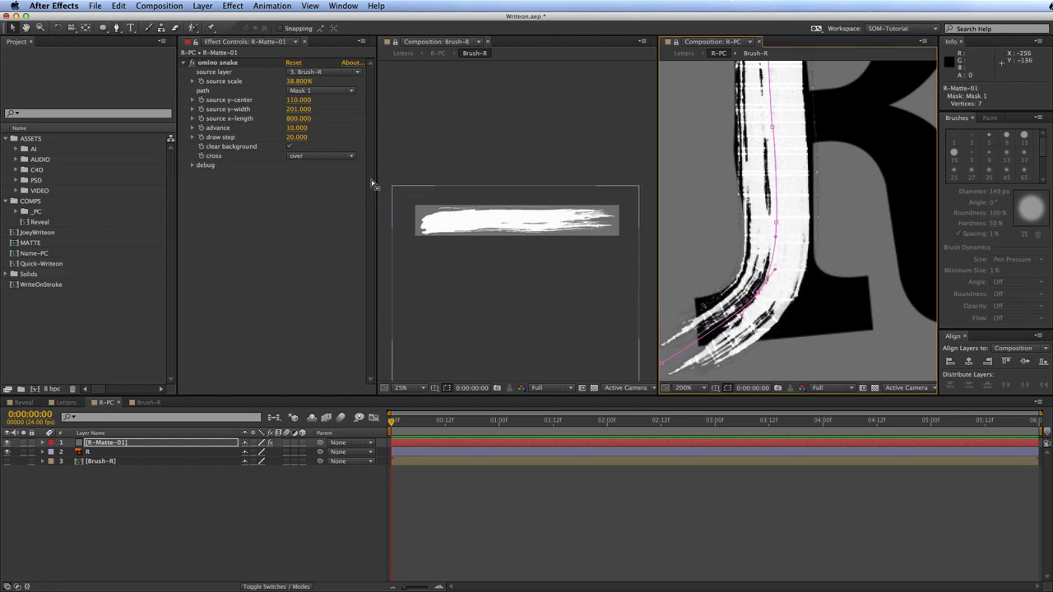
Step: Set the omino snake draw step to 1 on R-Matte-01
left_click_drag(296, 137, 209, 166)
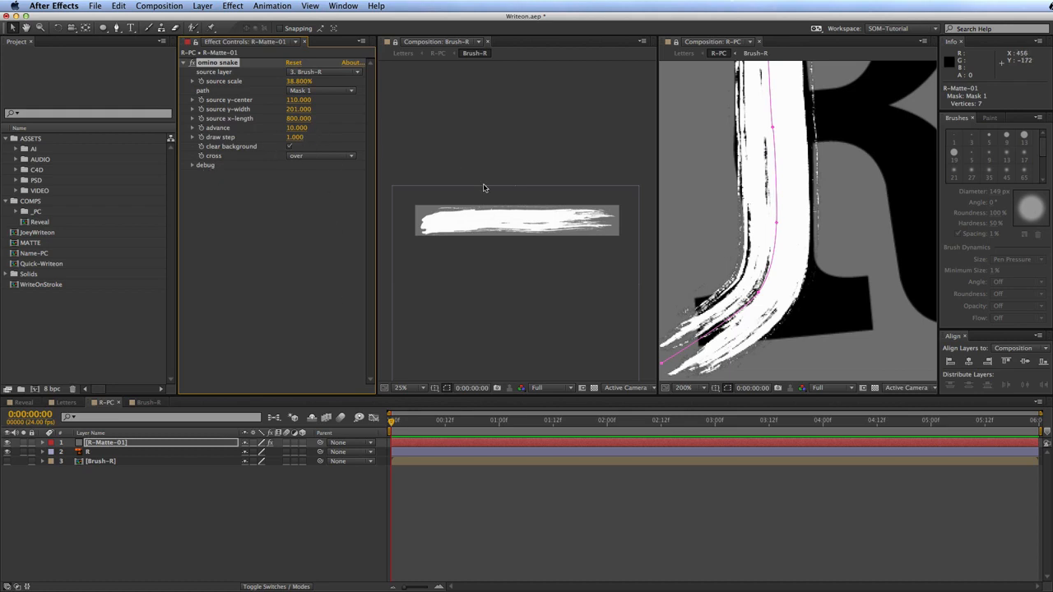
scroll(826, 316, "down", 1)
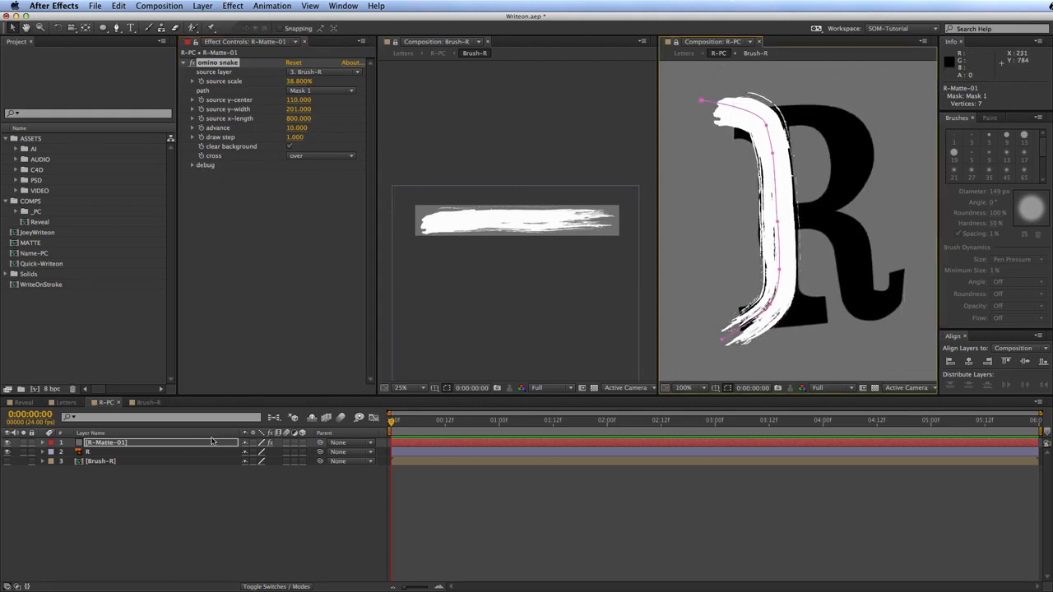
Step: Retract the stroke by setting advance to -452 and lower the mask path's start point to fit the R's upper serif
left_click(175, 443)
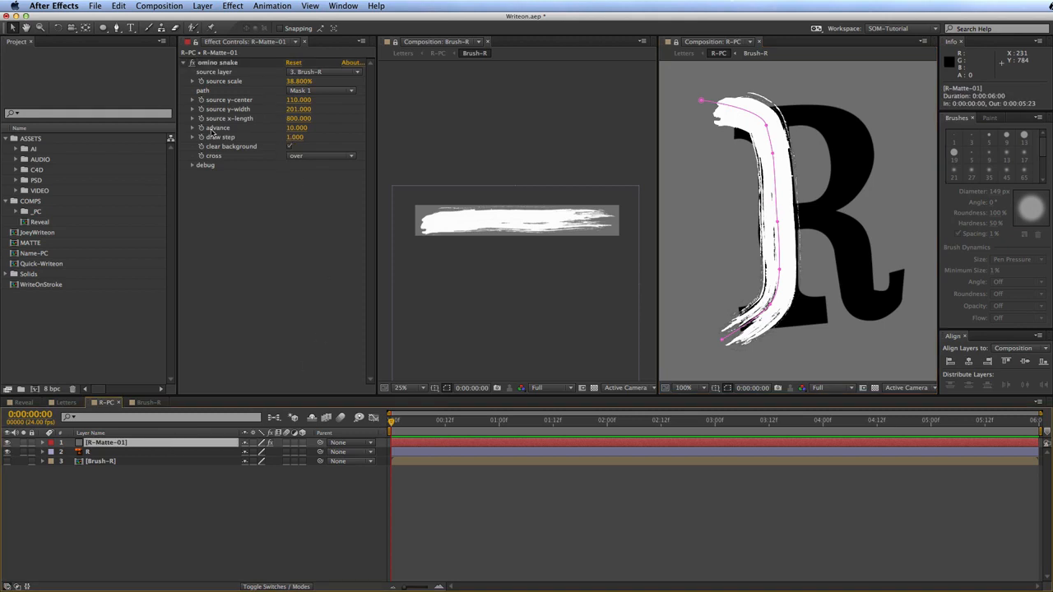
mouse_move(288, 131)
left_mouse_down()
mouse_move(235, 140)
mouse_move(284, 137)
mouse_move(259, 171)
mouse_move(316, 167)
mouse_move(285, 172)
mouse_move(304, 168)
left_mouse_up()
mouse_move(701, 101)
left_mouse_down()
mouse_move(706, 132)
mouse_move(766, 128)
left_mouse_up()
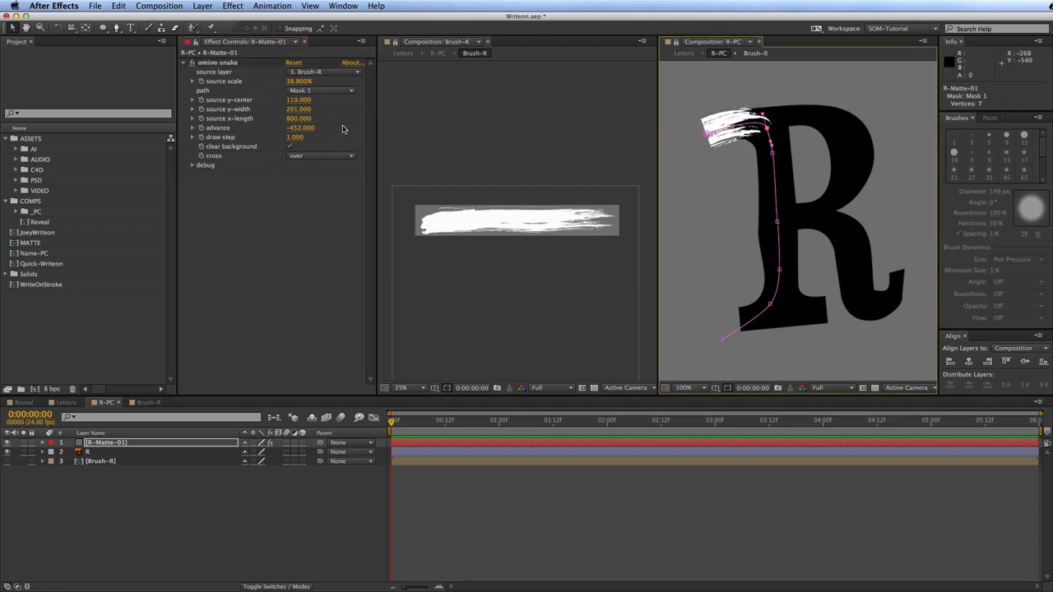
Step: Keyframe the omino snake advance from -518 at 0:00:00:00 to -14 at 0:00:01:00
mouse_move(299, 127)
left_mouse_down()
mouse_move(349, 122)
mouse_move(331, 123)
left_mouse_up()
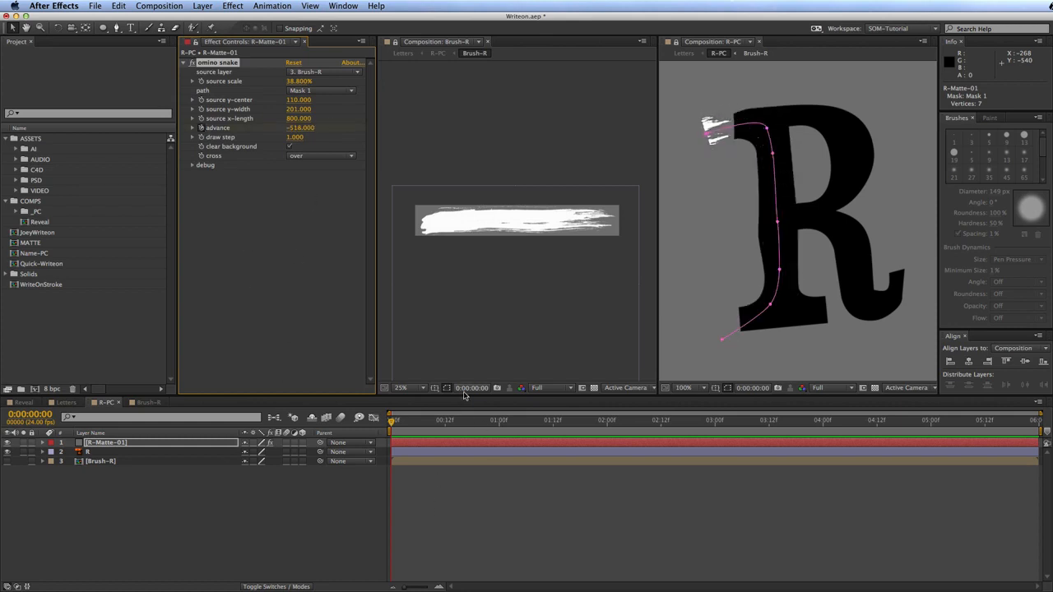
key("space")
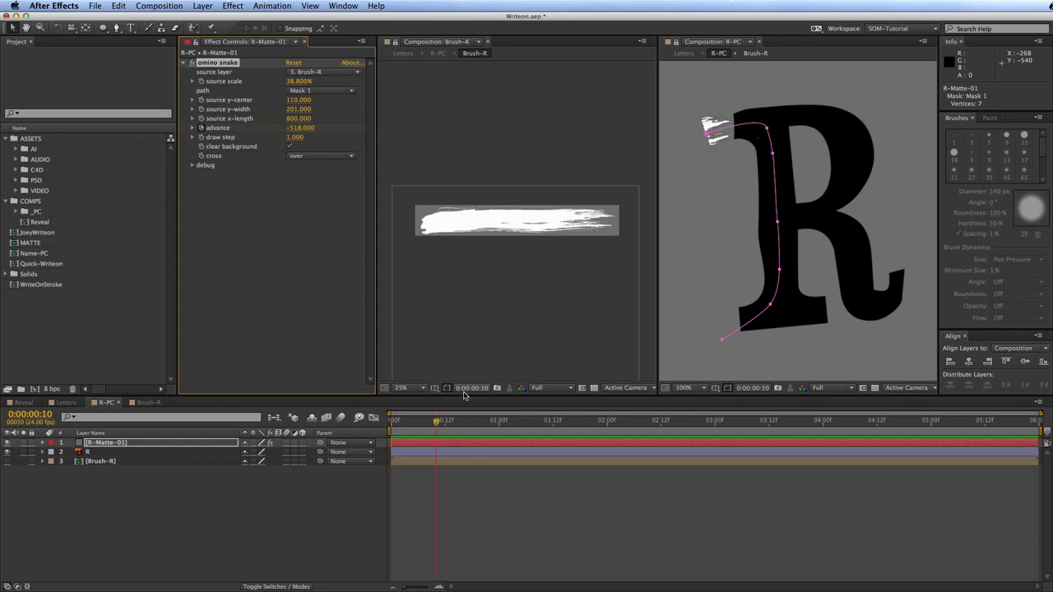
key("Page_Down")
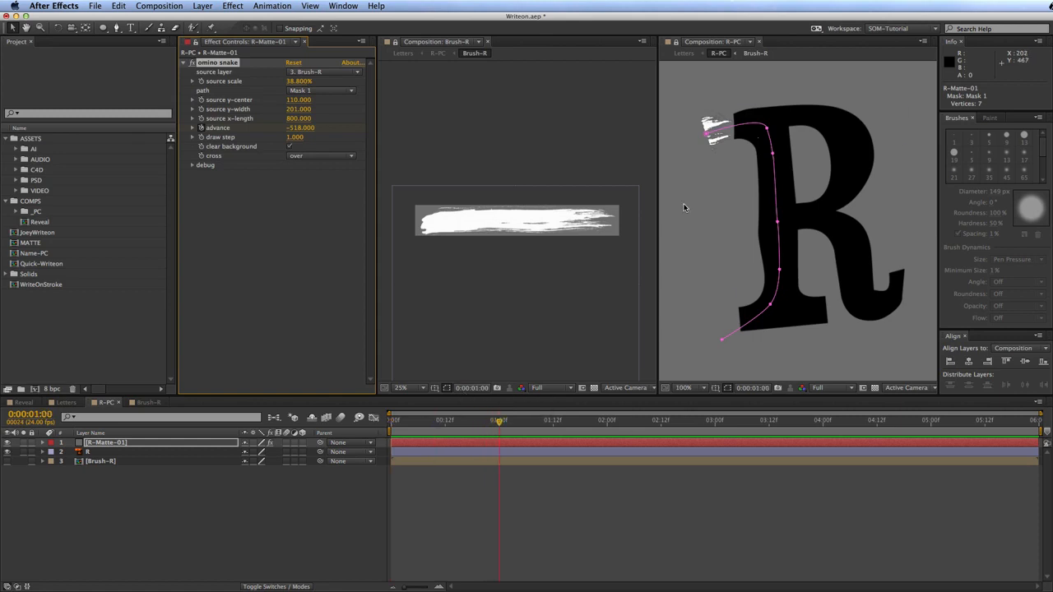
mouse_move(298, 137)
left_mouse_down()
mouse_move(394, 120)
mouse_move(581, 124)
mouse_move(570, 266)
left_mouse_up()
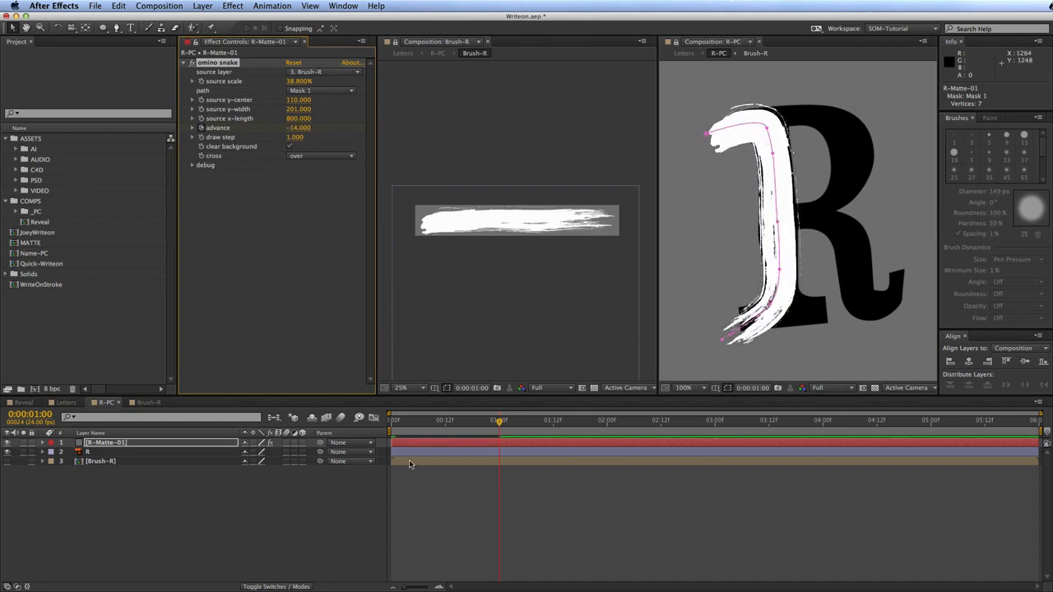
Step: Easy ease both advance keyframes and lengthen their influence handles in the value graph for a steeper middle section
key("u")
left_click_drag(534, 458, 362, 500)
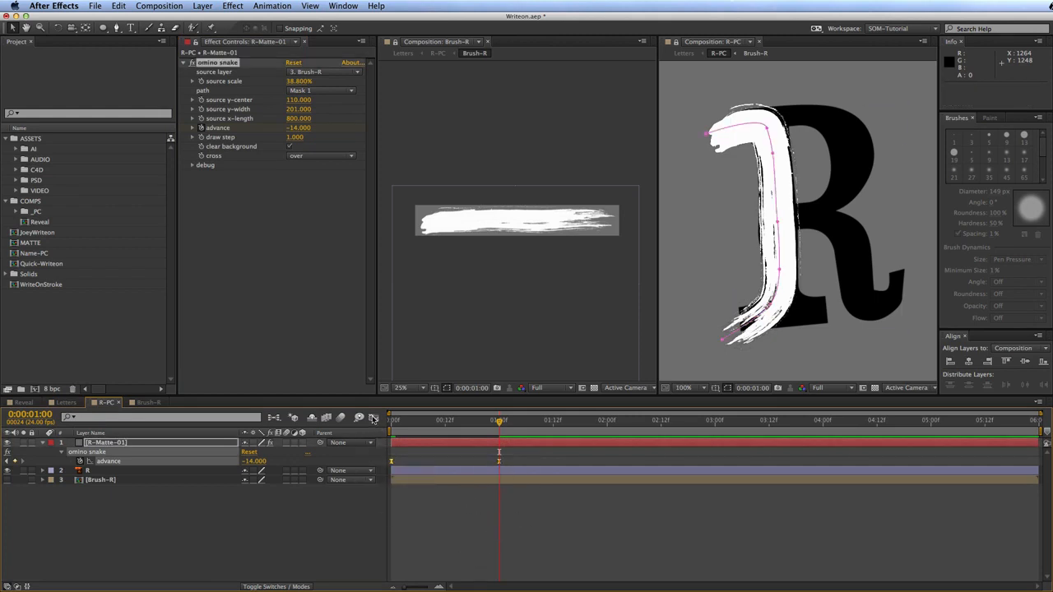
left_click(373, 418)
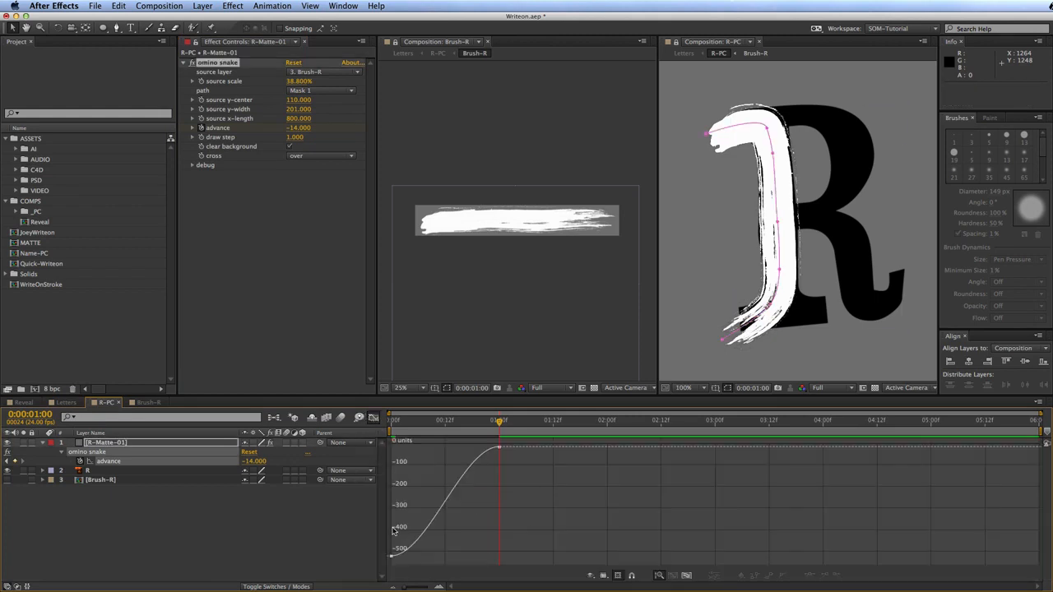
left_click(686, 575)
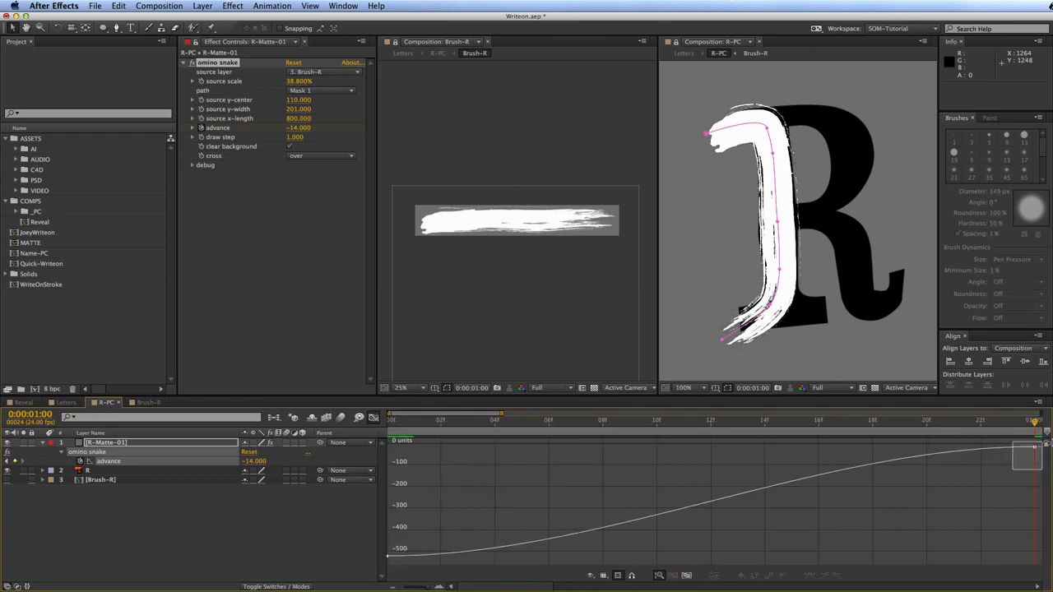
left_click_drag(812, 447, 616, 448)
left_click_drag(594, 559, 753, 558)
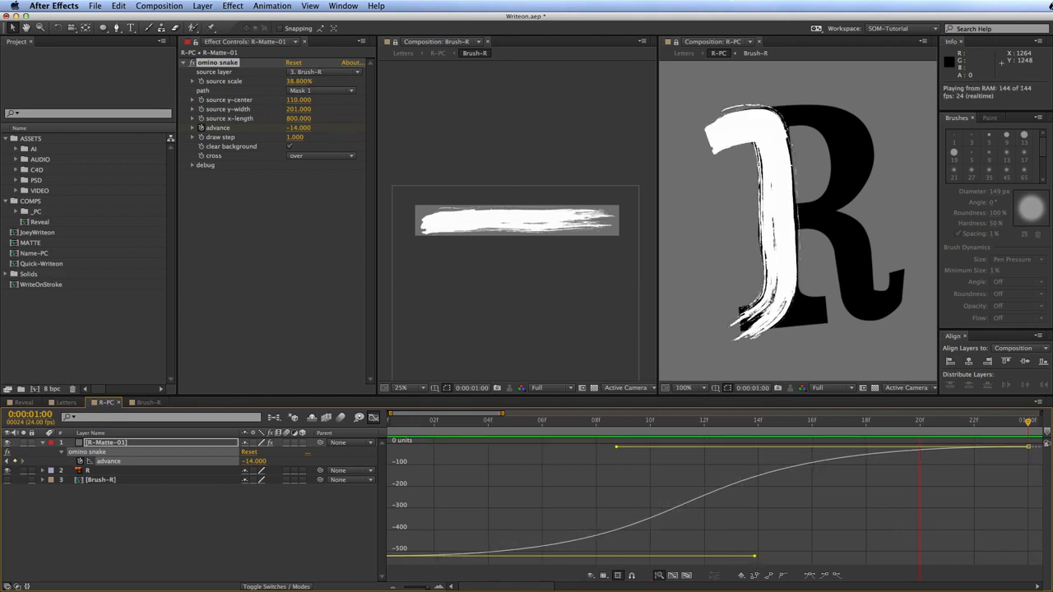
Step: Leave the graph editor, collapse the R-Matte-01 properties and preview the stroke's write-on animation from the first frame
key("minus")
key("minus")
key("minus")
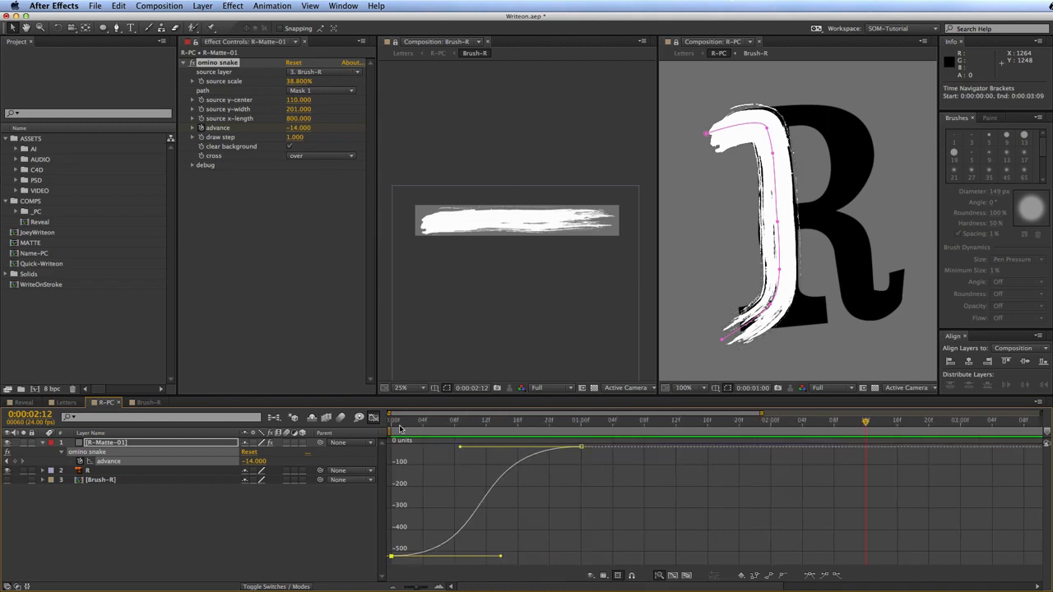
left_click(373, 418)
left_click(227, 548)
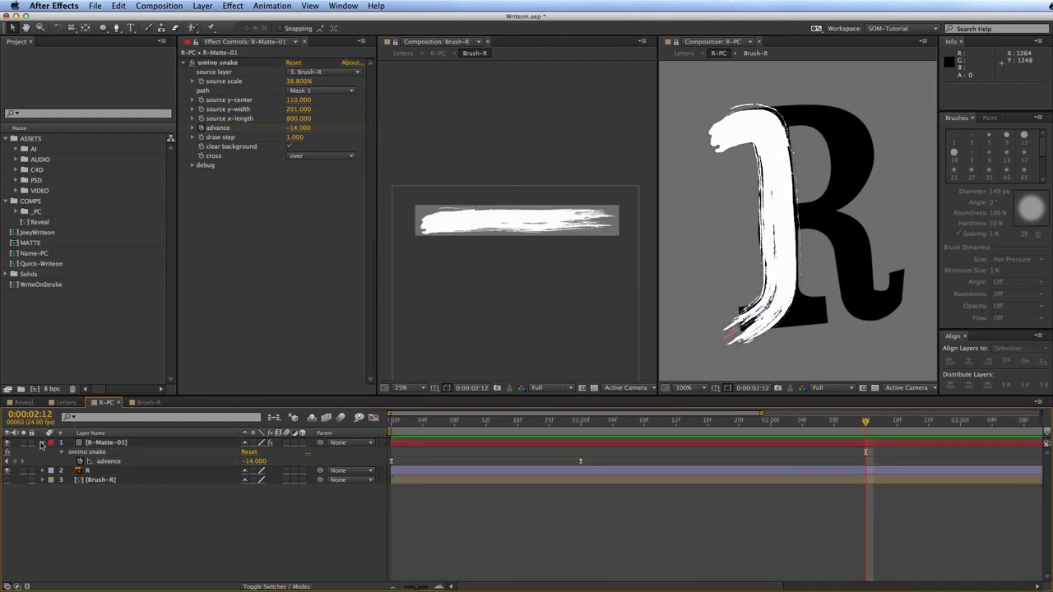
left_click(42, 443)
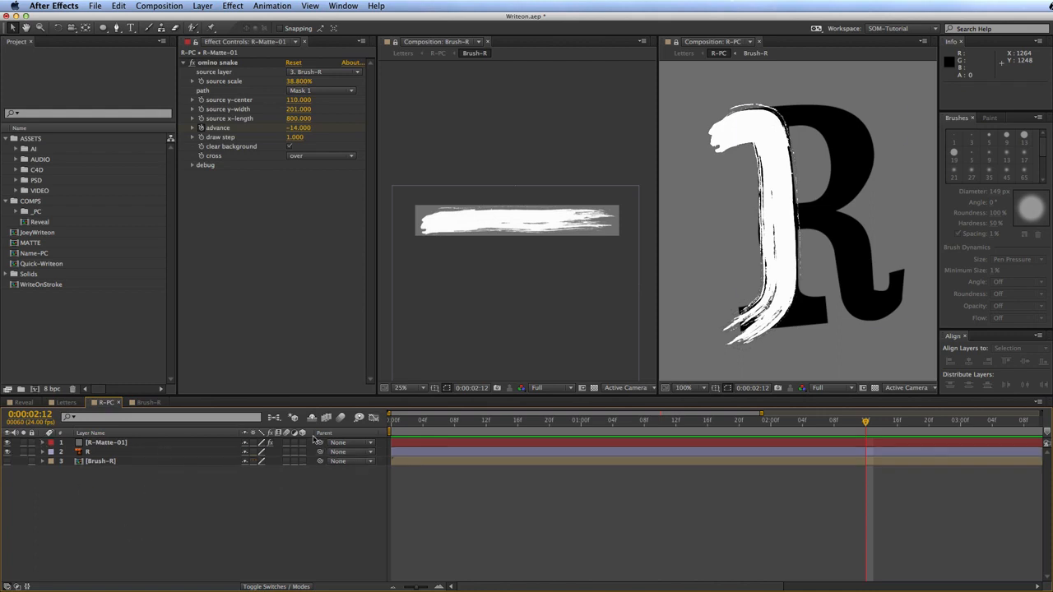
key("Home")
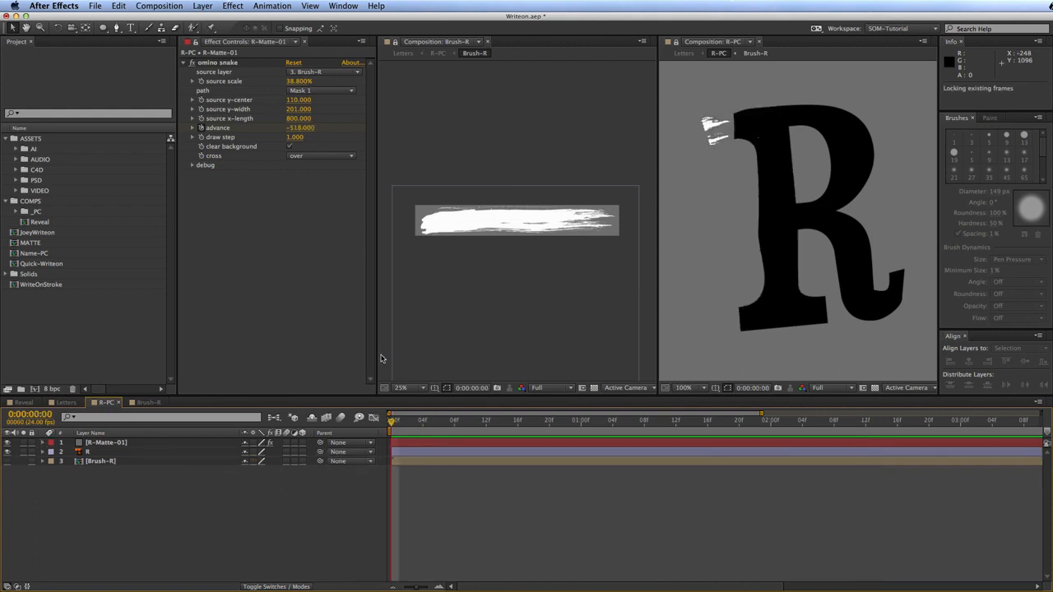
key("space")
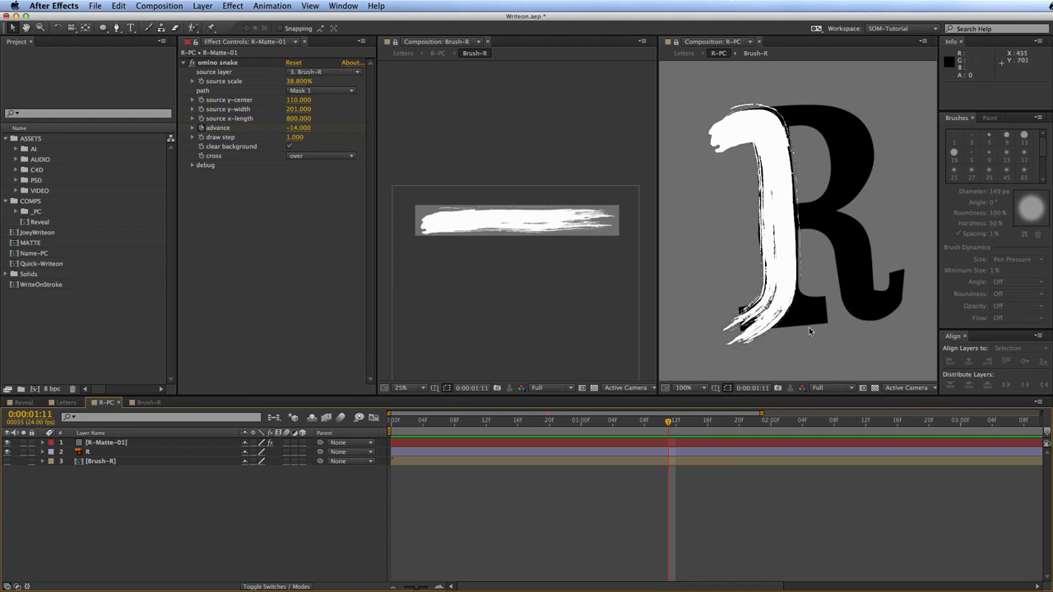
Step: Duplicate the R-Matte-01 layer
left_click(138, 443)
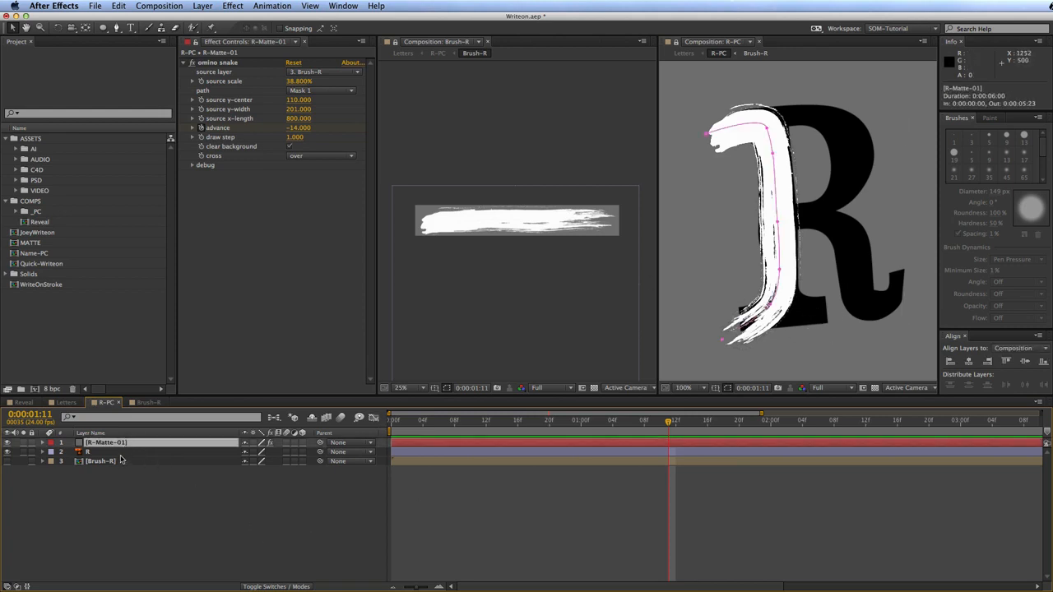
key("super+d")
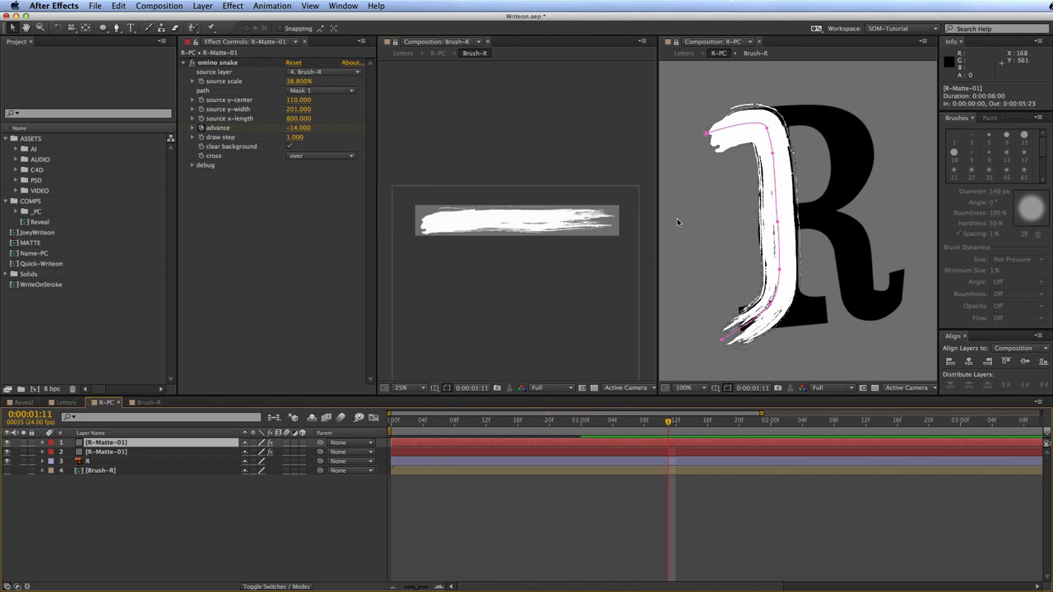
Step: Turn off omino snake on the duplicated layer, delete its Mask 1 and make it an adjustment layer
left_click(192, 63)
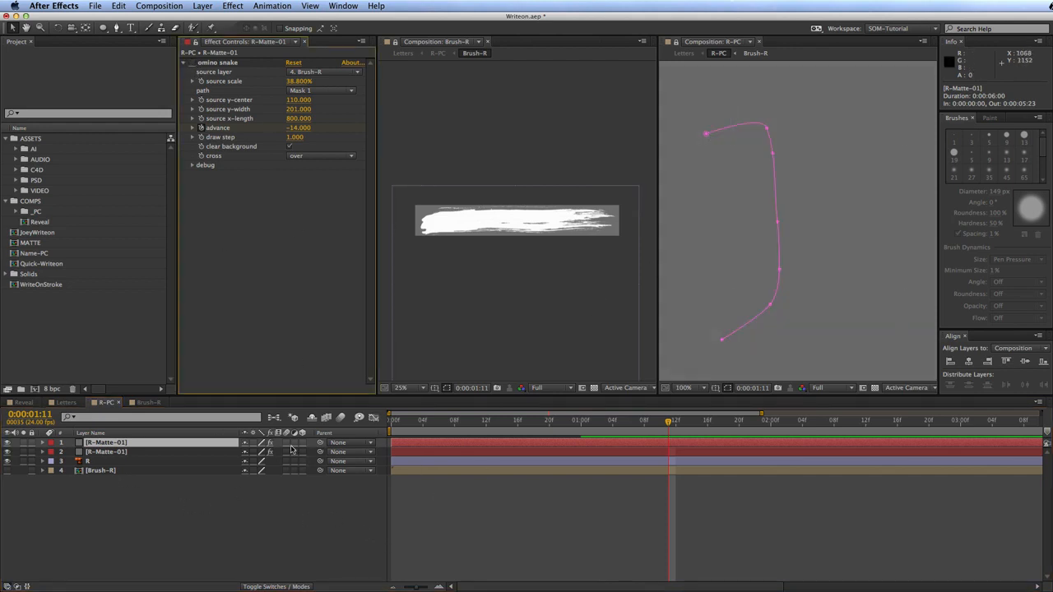
key("m")
left_click(92, 452)
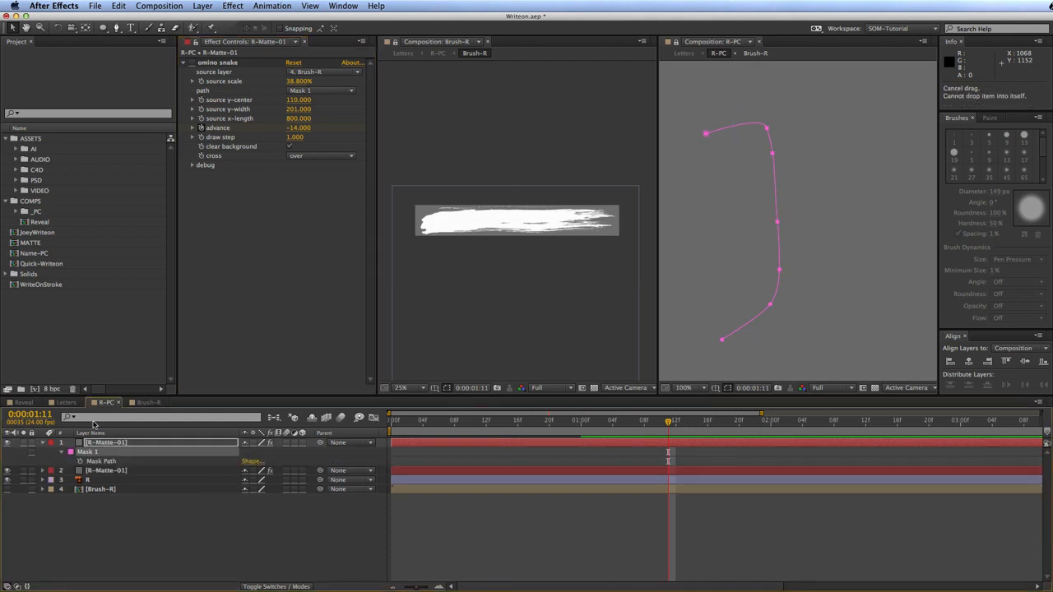
key("Delete")
left_click(294, 443)
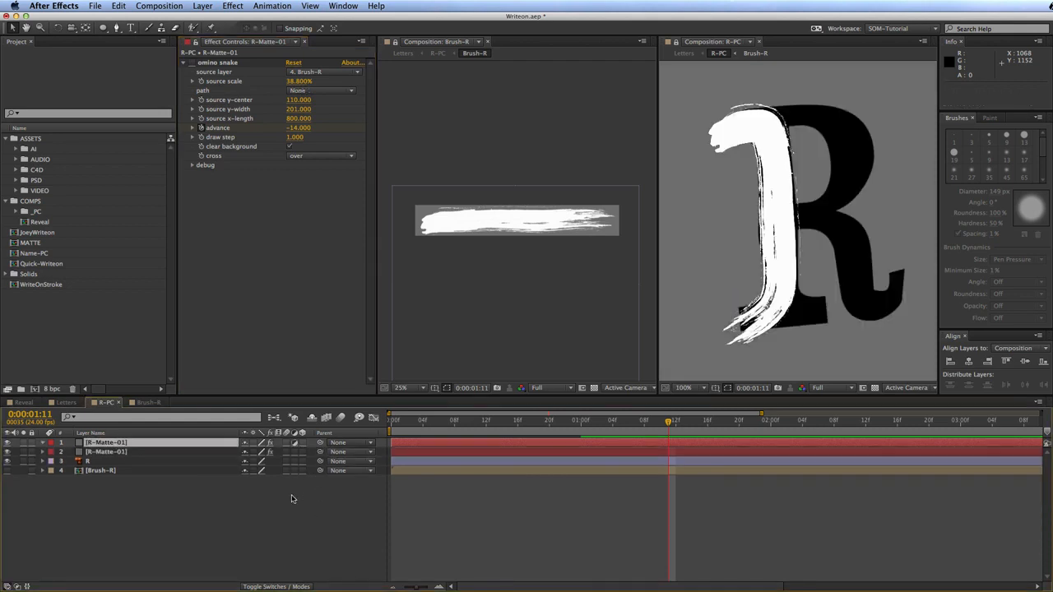
Step: Draw an open Pen mask path on the duplicate along the R's bowl, in to the stem, and down the leg to the tail's tip
key("g")
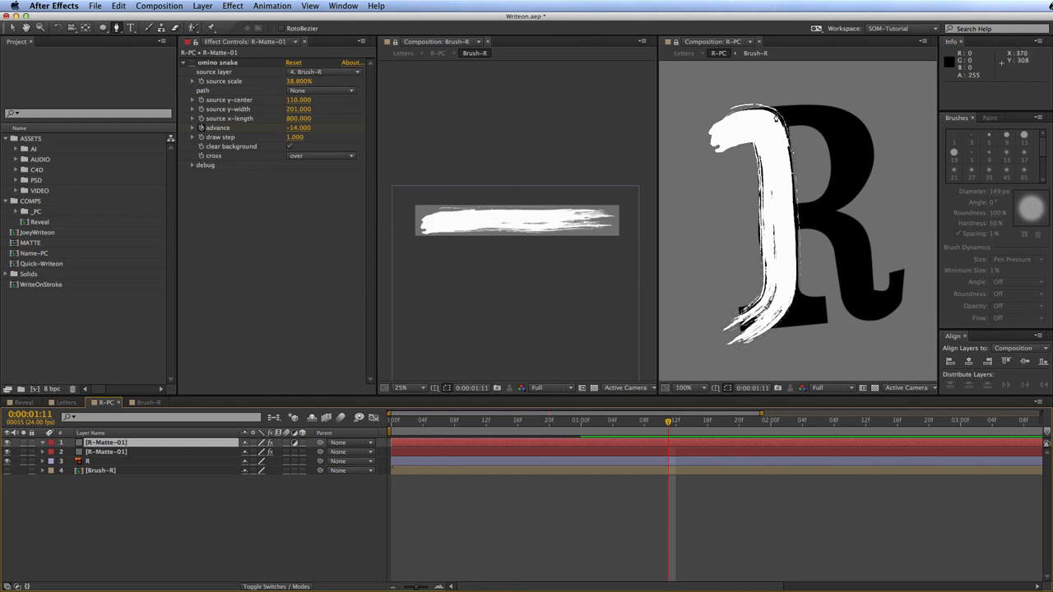
left_click(755, 121)
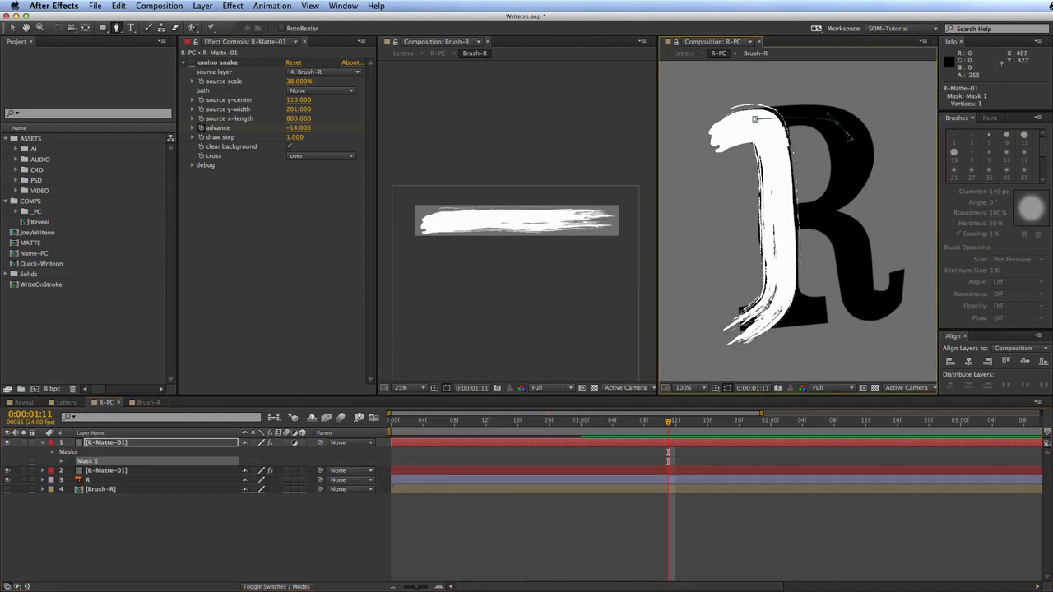
left_click(847, 177)
left_click(834, 206)
left_click(783, 217)
left_click(826, 218)
left_click(853, 239)
left_click(855, 273)
left_click(857, 302)
left_click(880, 307)
left_click(893, 293)
left_click(897, 277)
left_click(898, 256)
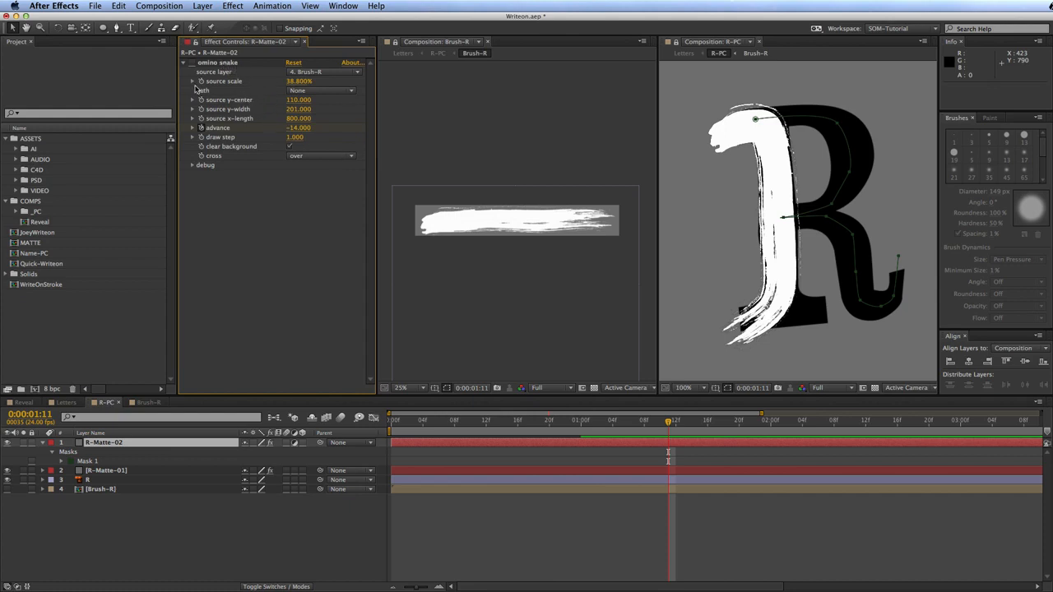
Step: Choose Mask 1 as omino snake's path on R-Matte-02 and turn the effect back on
left_click(326, 91)
left_click(317, 120)
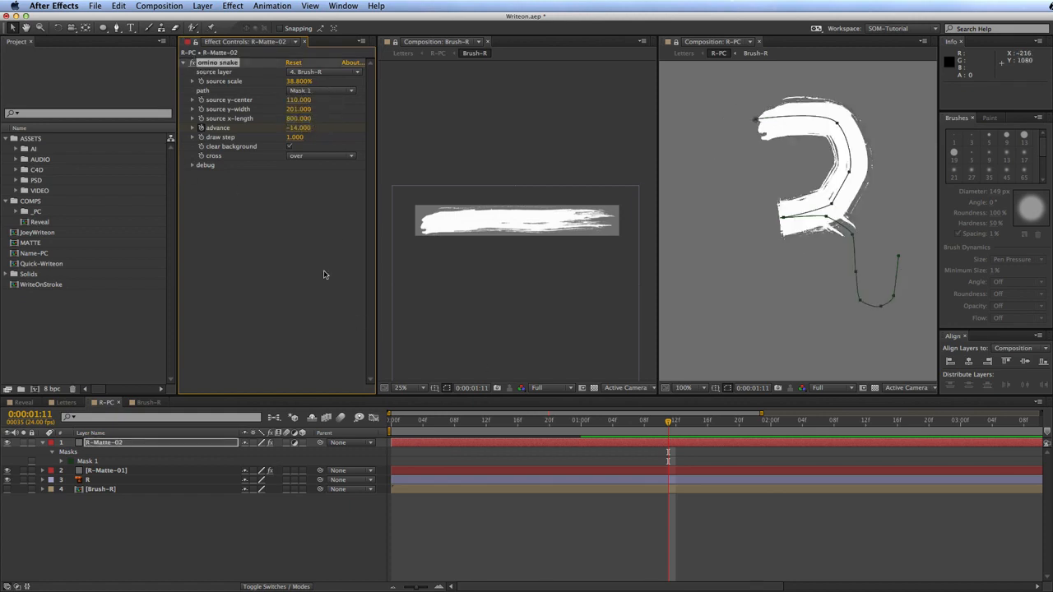
left_click(240, 459)
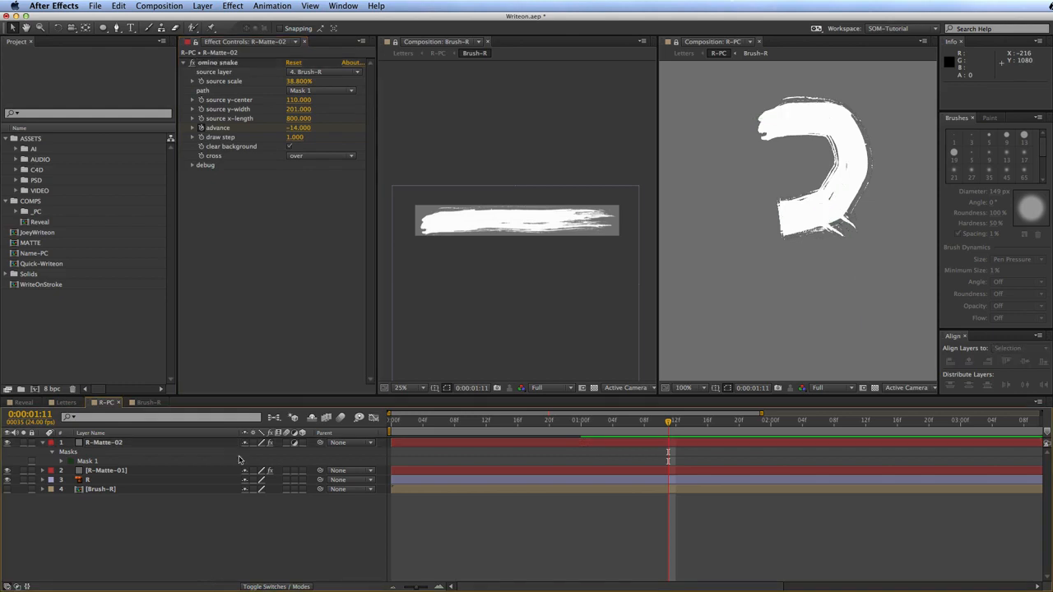
Step: Turn off clear background for R-Matte-02's omino snake so both strokes composite together, and save the project
left_click(292, 147)
left_click(292, 147)
left_click(292, 147)
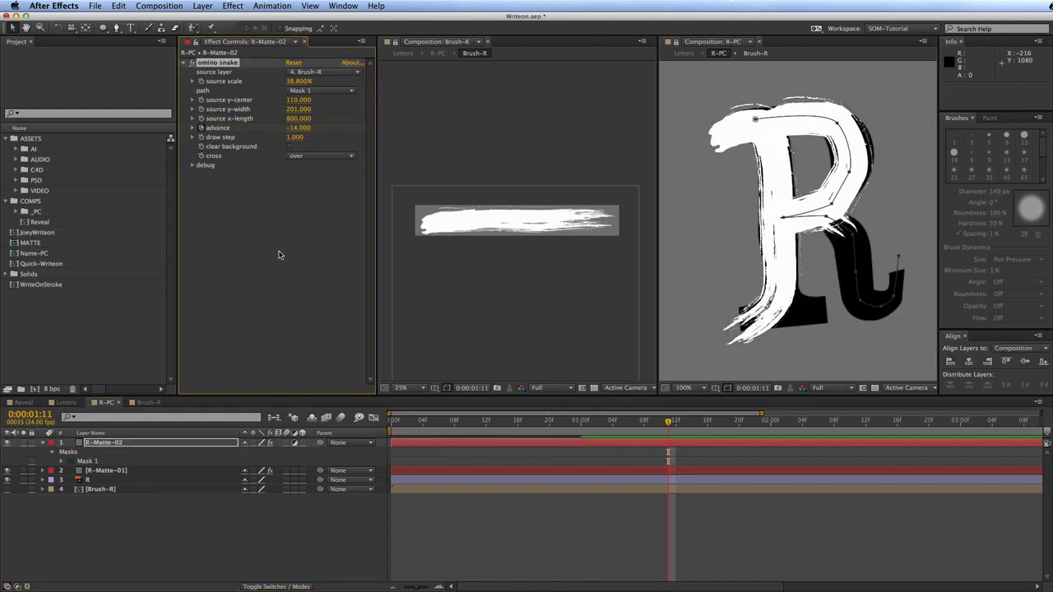
left_click(509, 556)
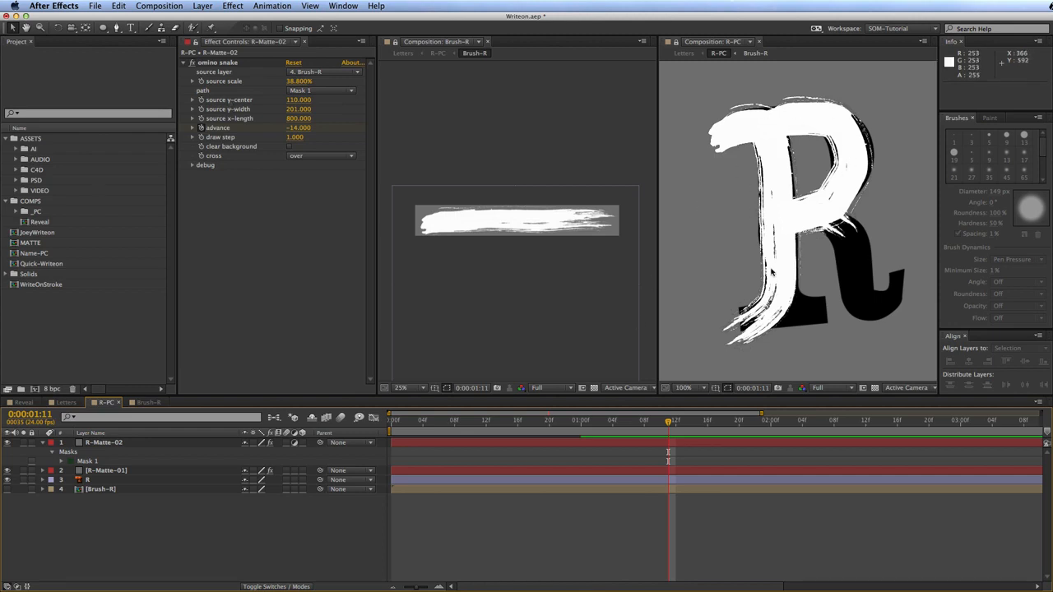
key("super+s")
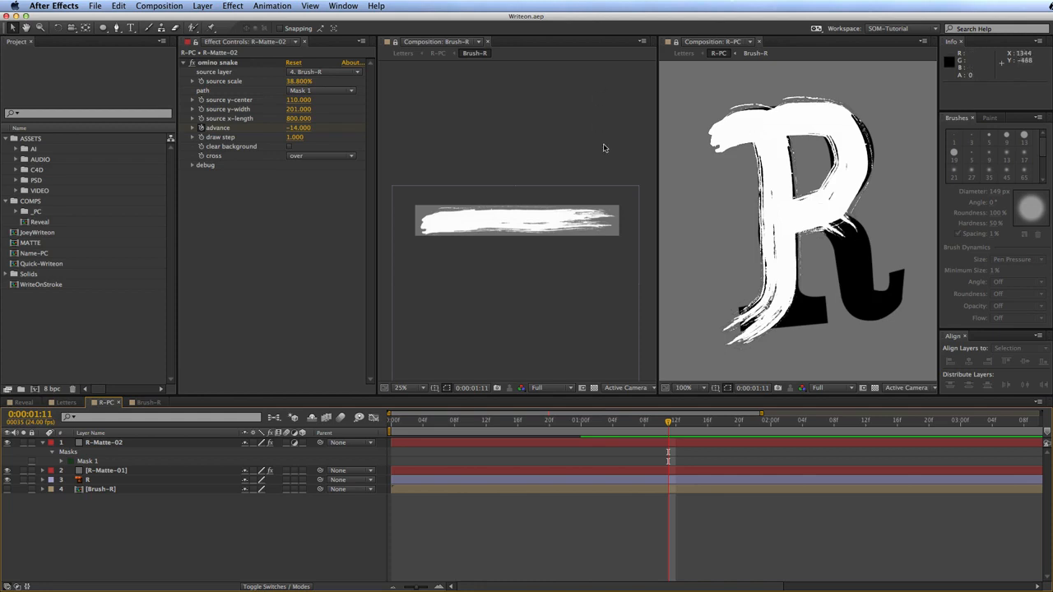
Step: Toggle clear background on and off on R-Matte-02 to compare the results, leaving it off
left_click(252, 156)
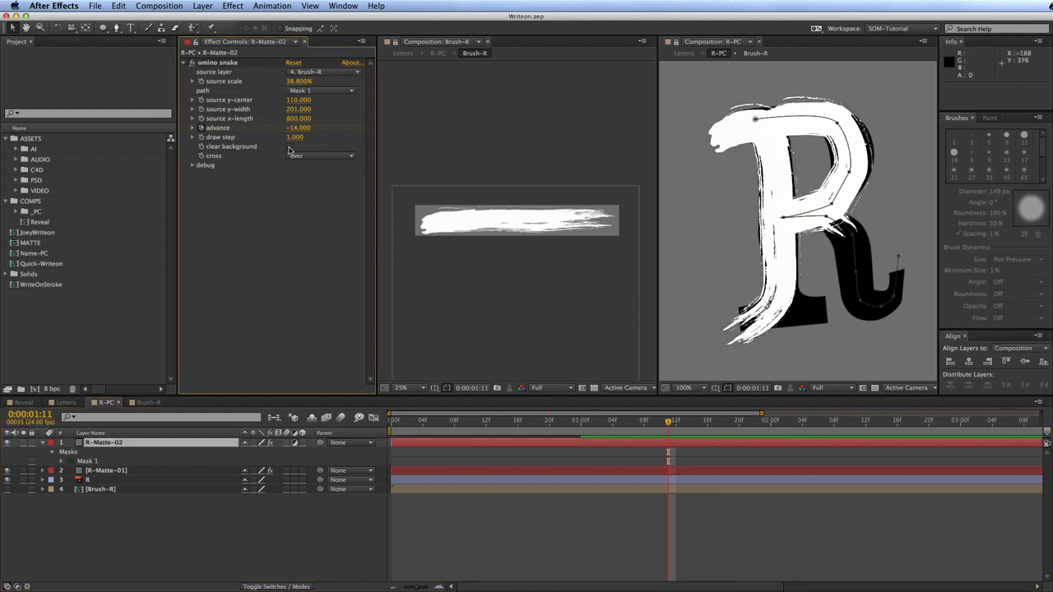
left_click(288, 147)
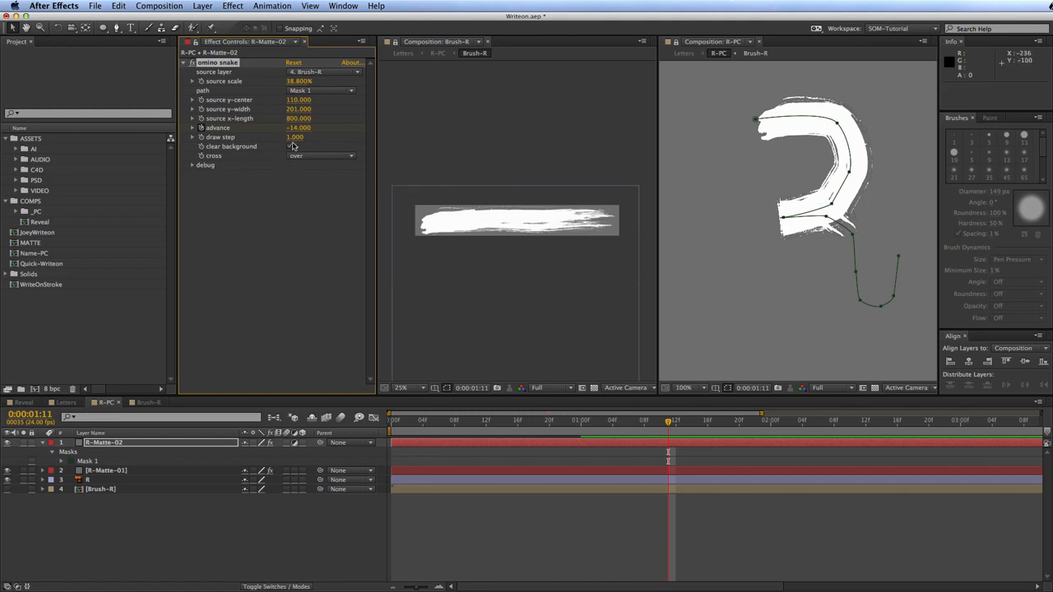
left_click(289, 148)
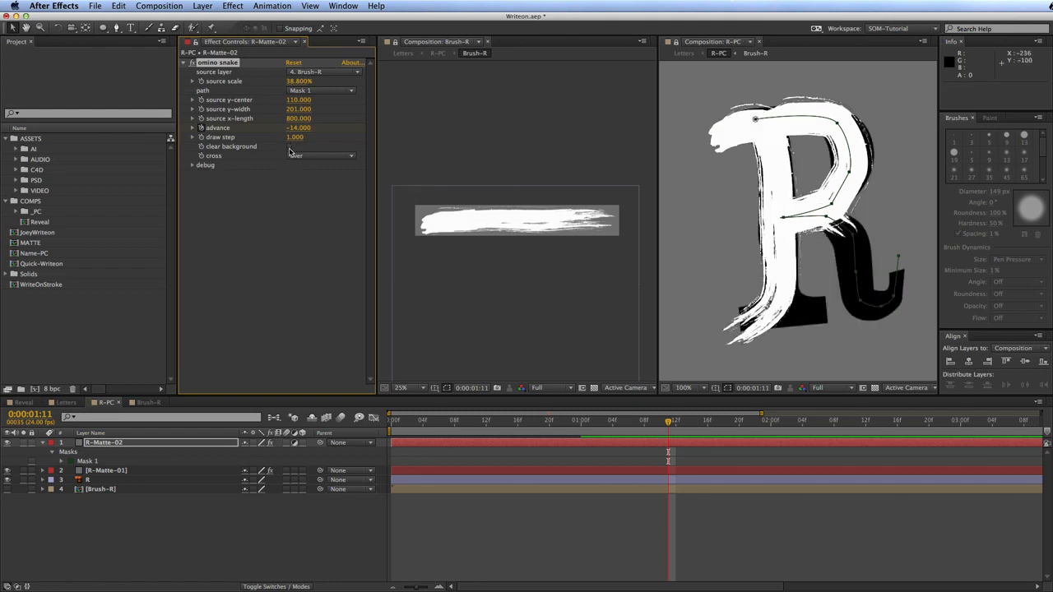
left_click(288, 148)
left_click(289, 148)
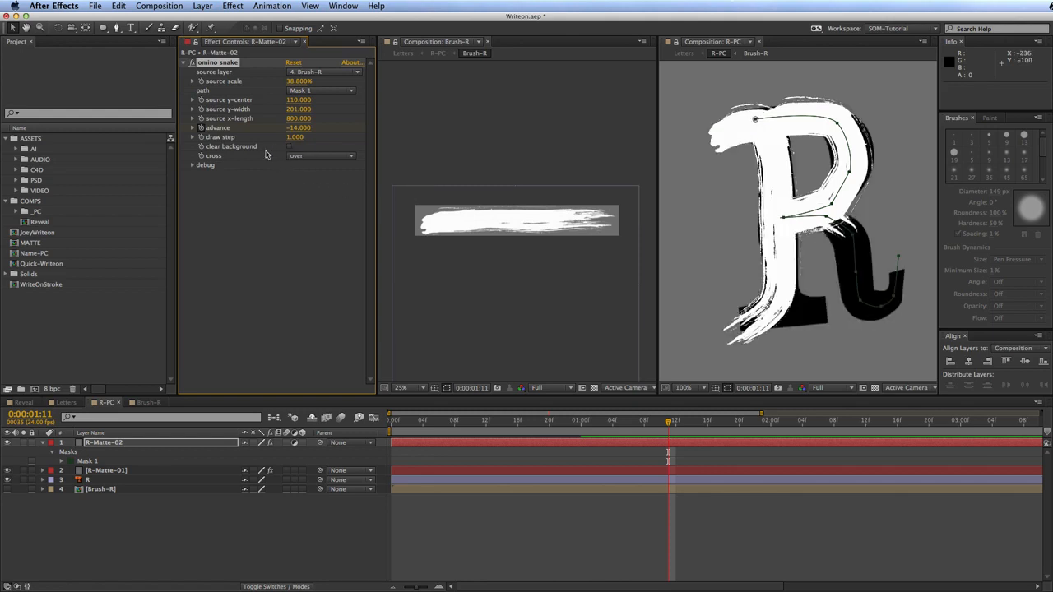
left_click(260, 520)
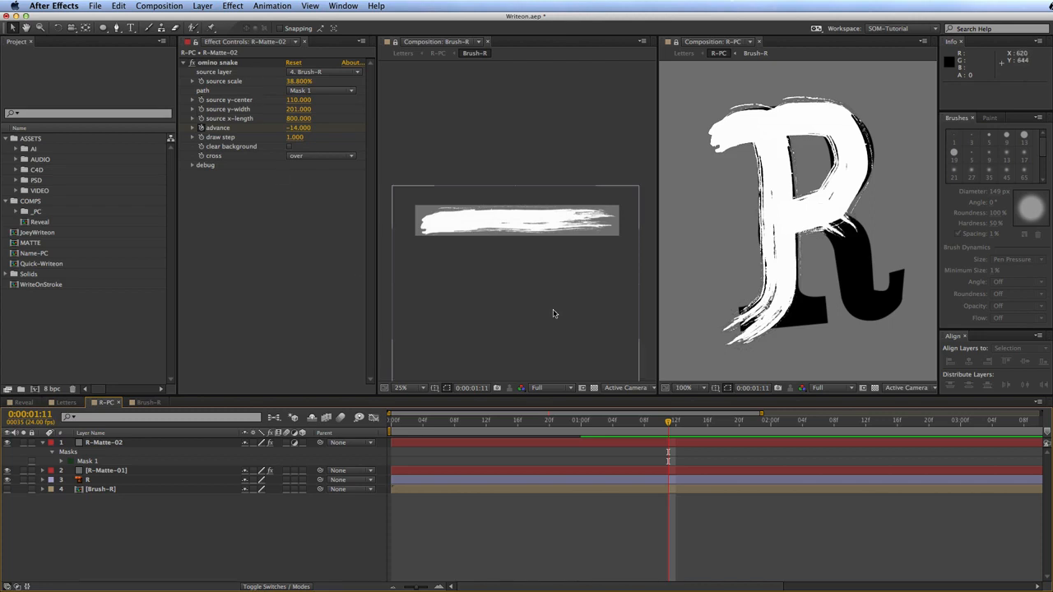
Step: Reveal R-Matte-02's keyframed properties, go to the keyframe at 0:00:01:00 and raise advance to 110
key("Page_Down")
key("Page_Down")
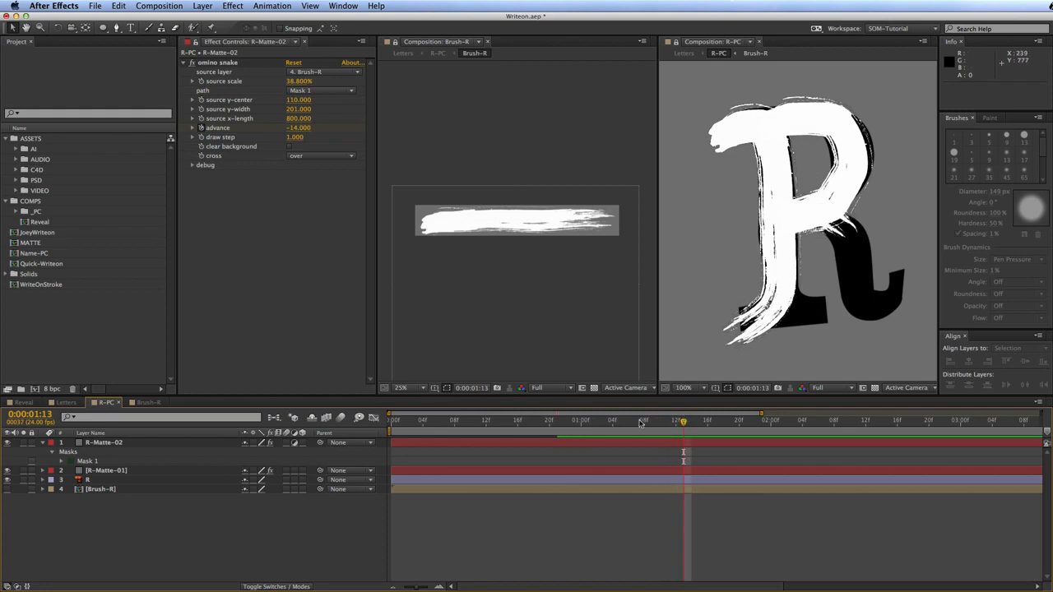
left_click(122, 443)
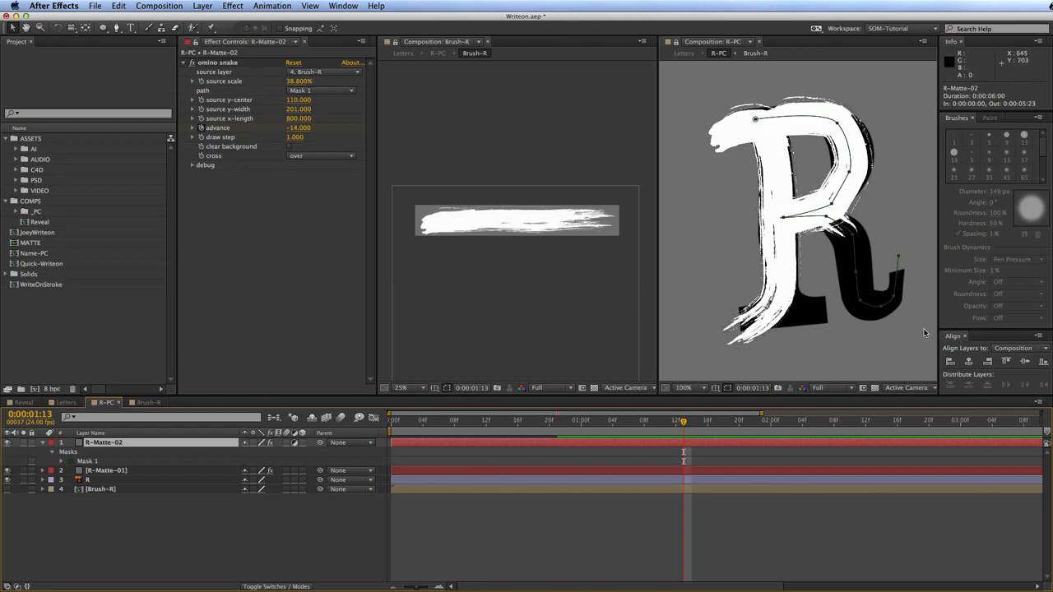
key("u")
key("j")
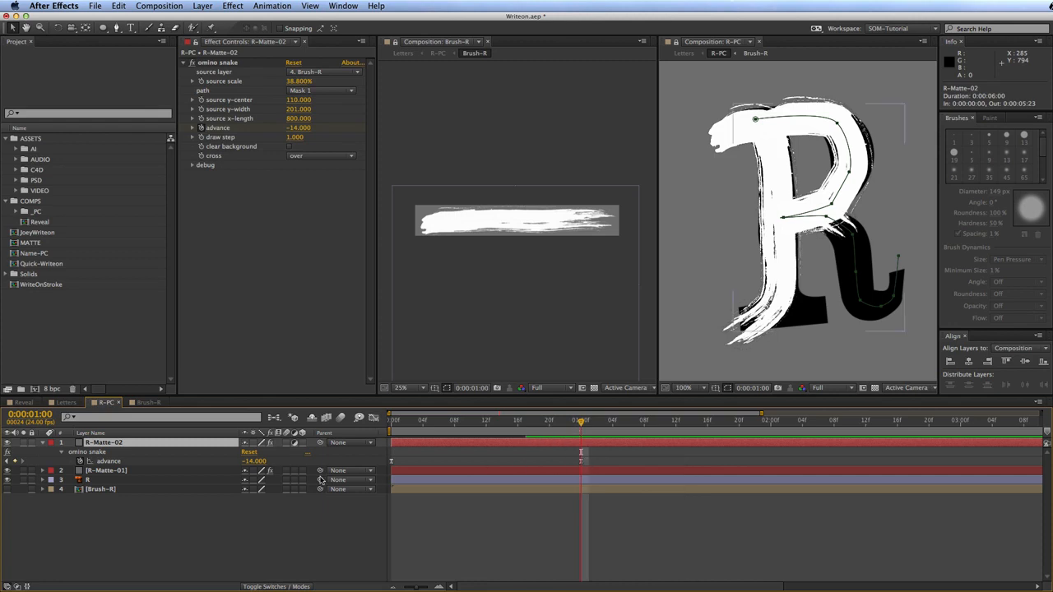
left_click_drag(254, 461, 371, 444)
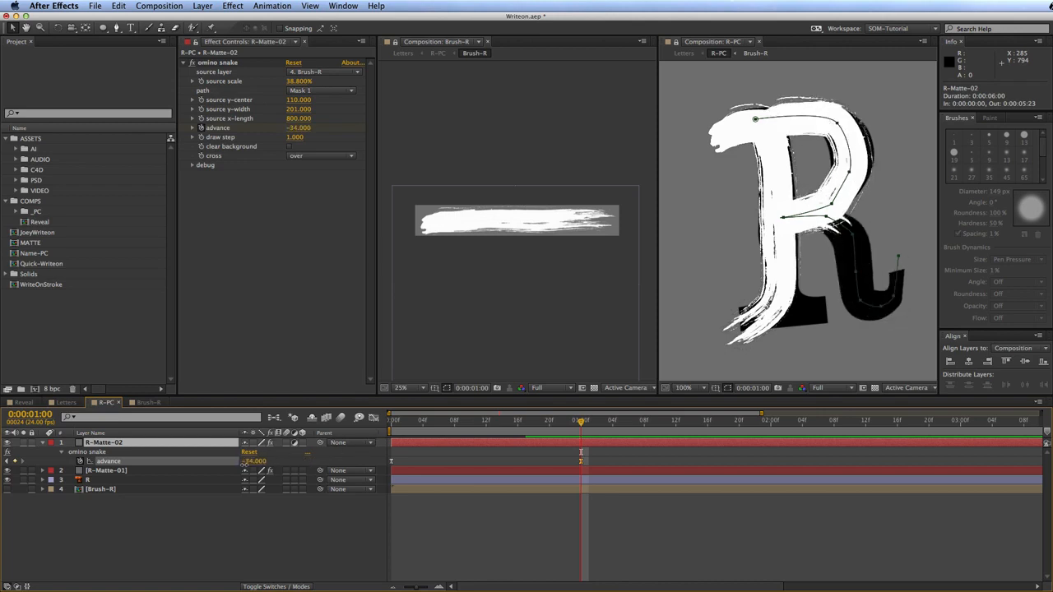
left_click_drag(310, 452, 313, 452)
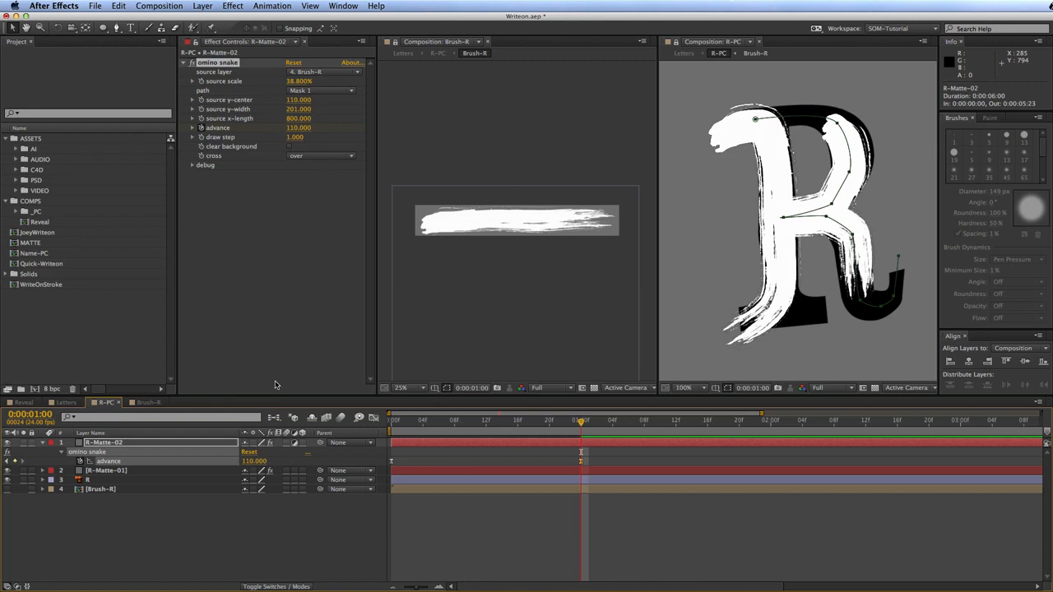
Step: Set R-Matte-02's source scale to 55.7%, source x-length to 1077 and advance at 0:00:01:00 to -1
left_click_drag(293, 86, 309, 81)
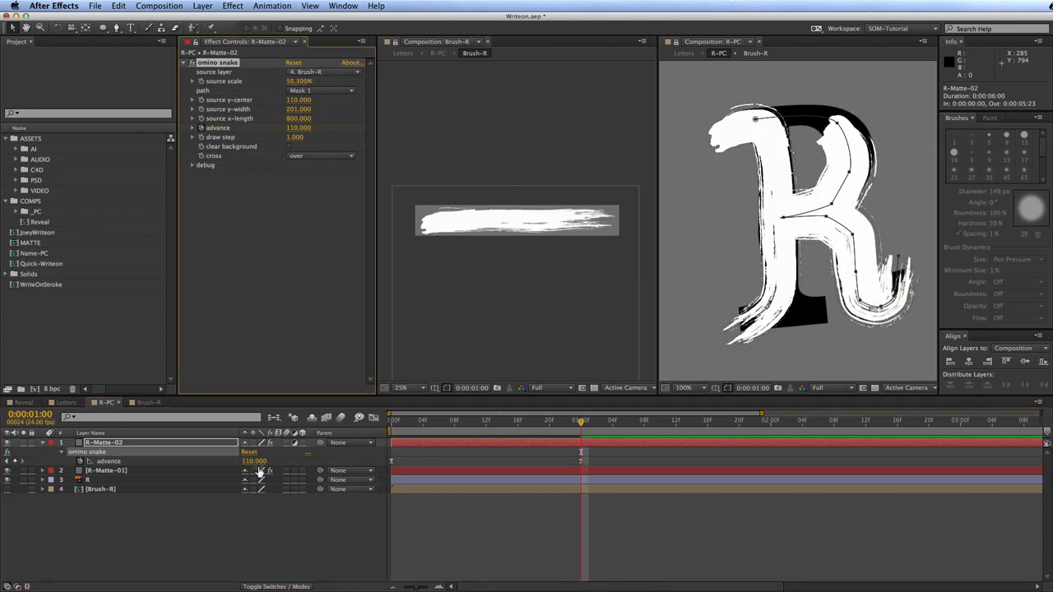
left_click_drag(256, 462, 172, 460)
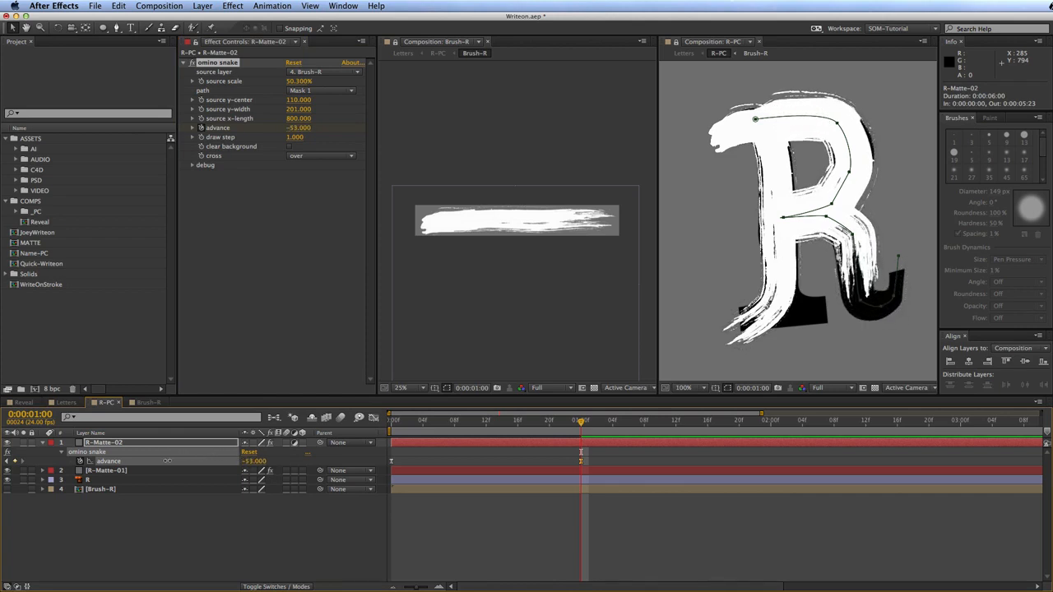
left_click_drag(290, 89, 326, 77)
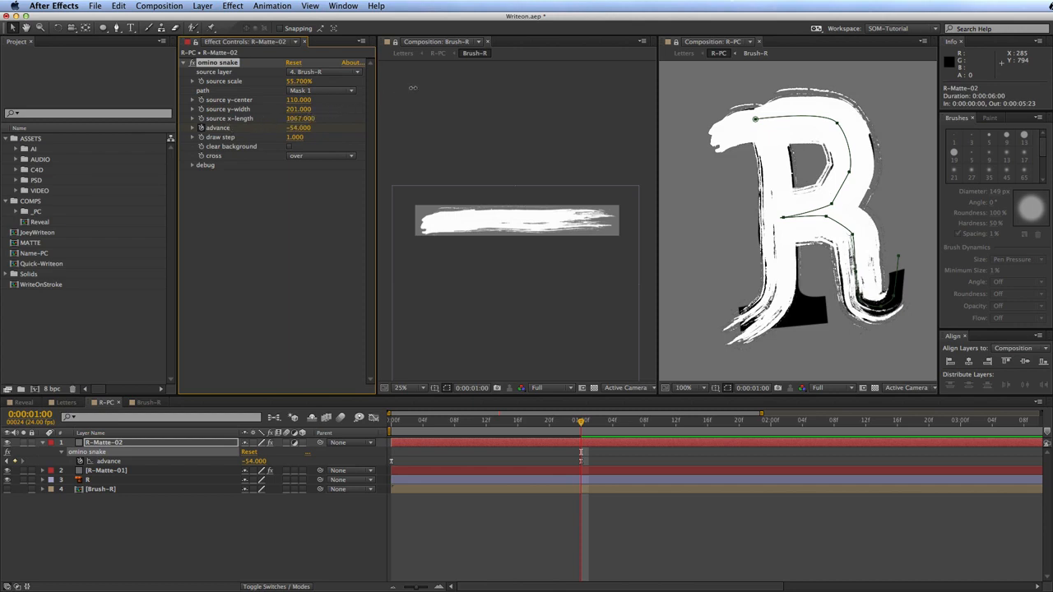
left_click(337, 108)
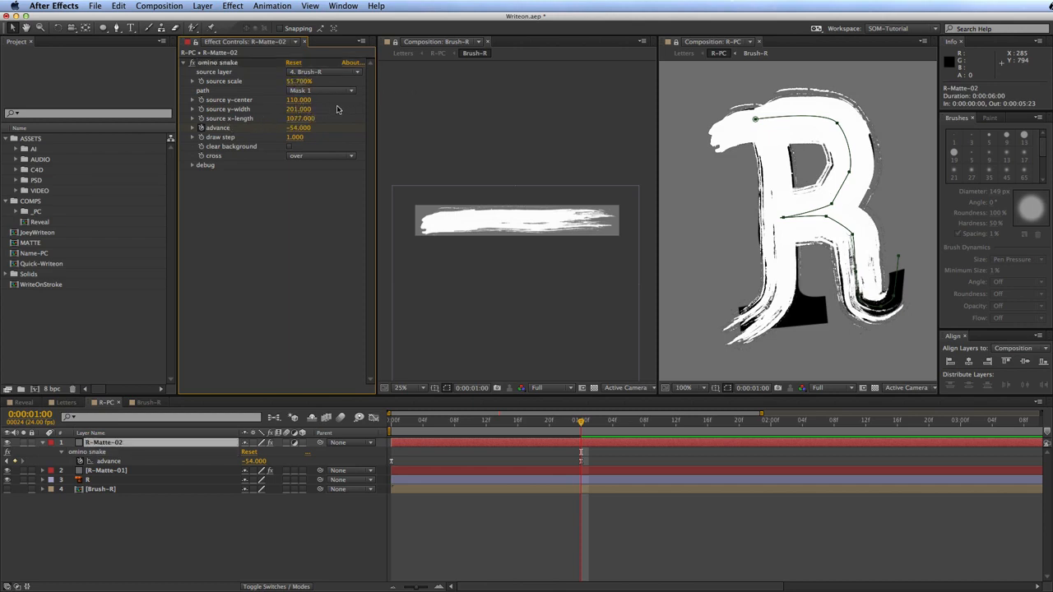
left_click_drag(302, 128, 319, 126)
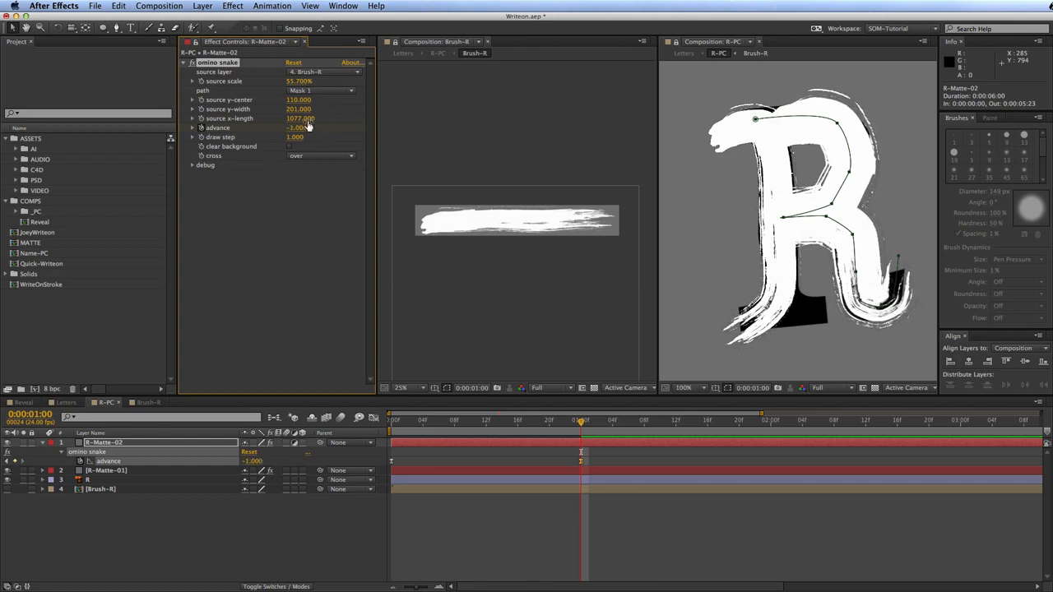
Step: At the first frame, move the mask path's starting vertex left past the stem's upper edge, and scrub to 0:00:01:04 to check the stroke
mouse_move(496, 429)
left_mouse_down()
mouse_move(406, 423)
mouse_move(503, 415)
mouse_move(401, 423)
mouse_move(535, 418)
mouse_move(391, 420)
left_mouse_up()
left_click_drag(757, 119, 728, 130)
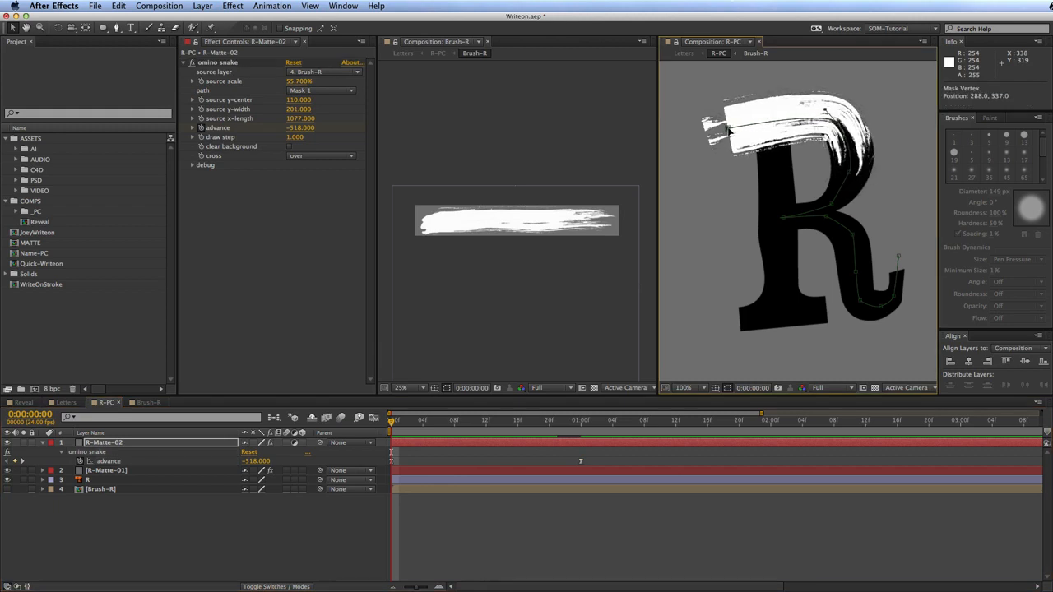
left_click_drag(391, 420, 613, 401)
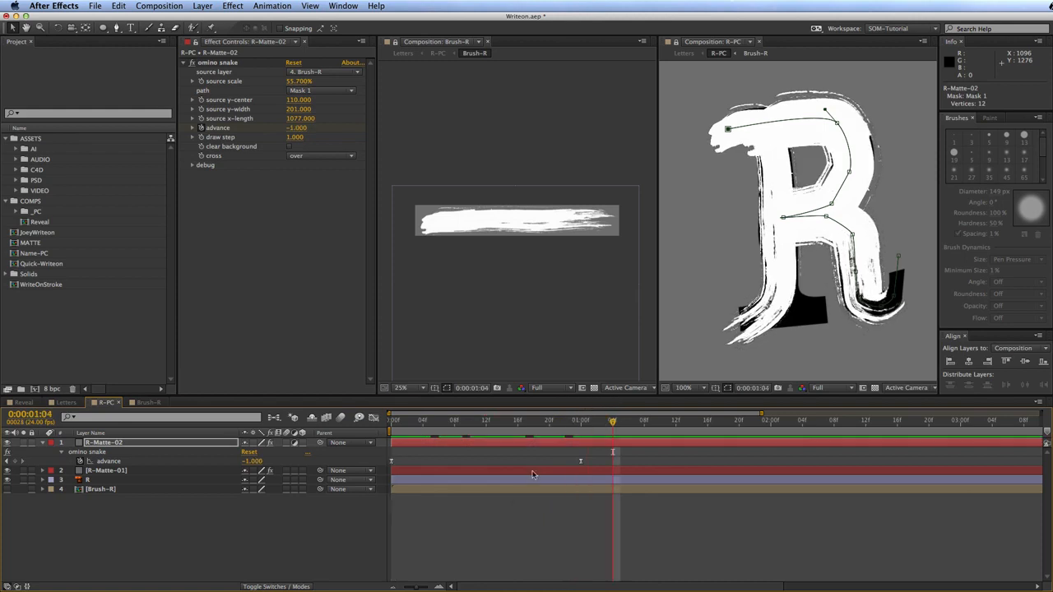
left_click(461, 513)
Step: Slide the R-Matte-02 layer later in time so it starts at 0:00:00:11, and scrub through the overlap
left_click(87, 445)
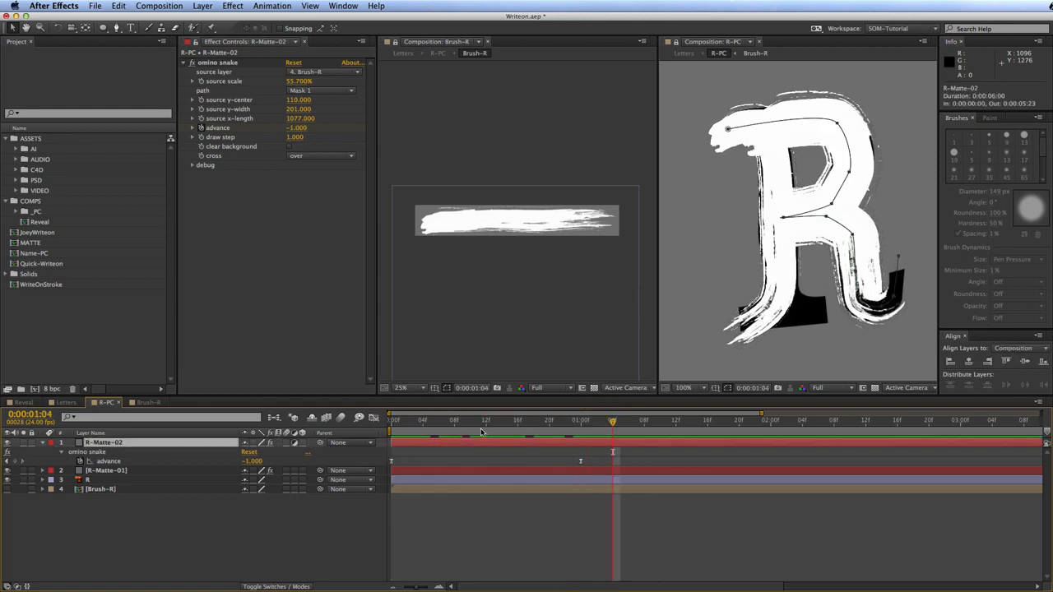
left_click_drag(420, 444, 507, 445)
mouse_move(393, 420)
left_mouse_down()
mouse_move(496, 423)
mouse_move(479, 423)
left_mouse_up()
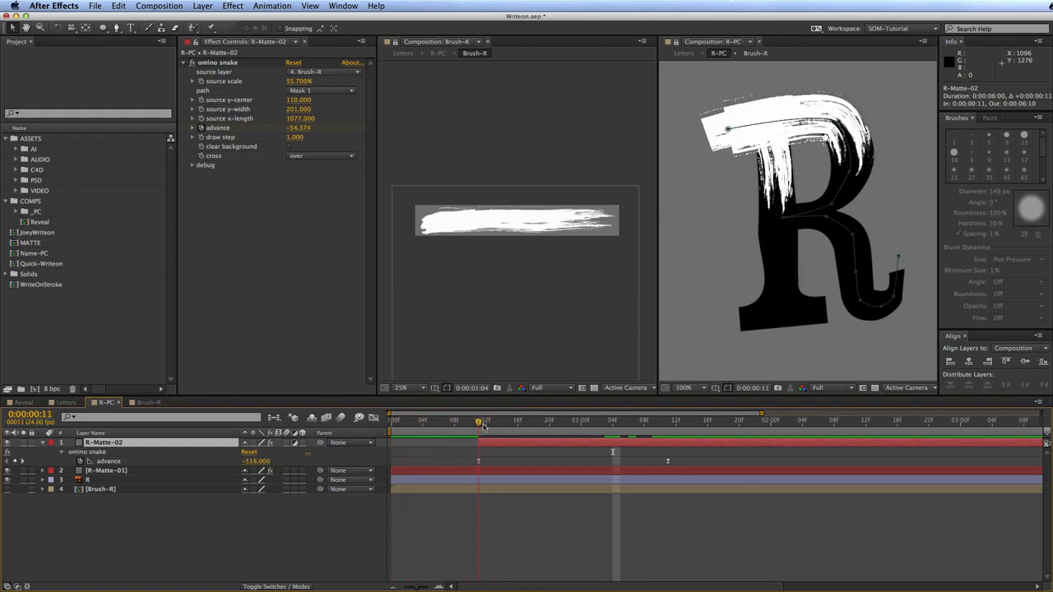
Step: Lower advance on R-Matte-02's first keyframe and set source scale to 61.1% at 0:00:01:11
left_click_drag(262, 462, 249, 462)
left_click_drag(411, 422, 731, 420)
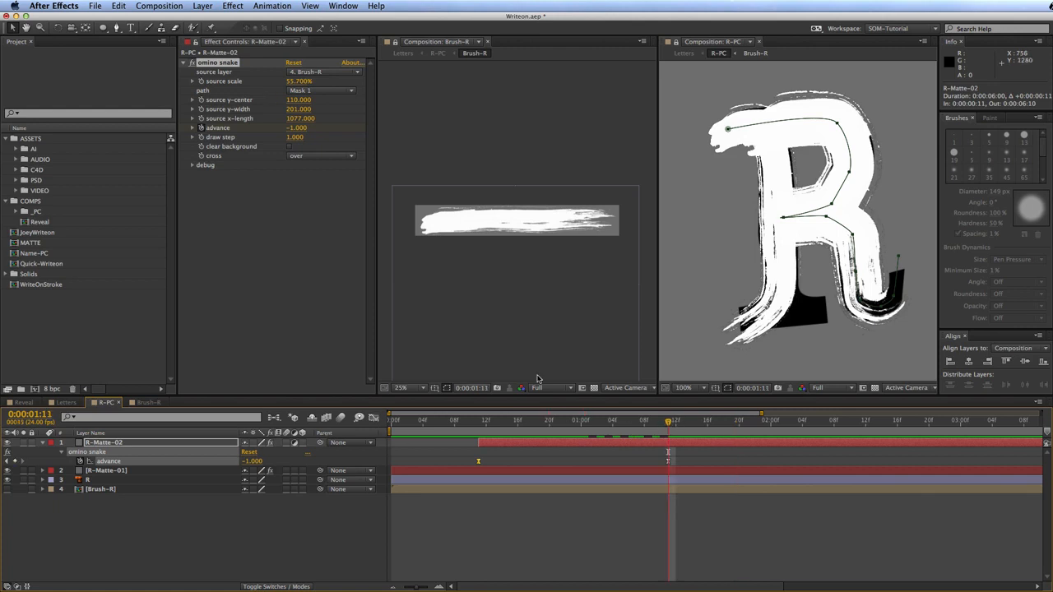
left_click_drag(300, 85, 324, 81)
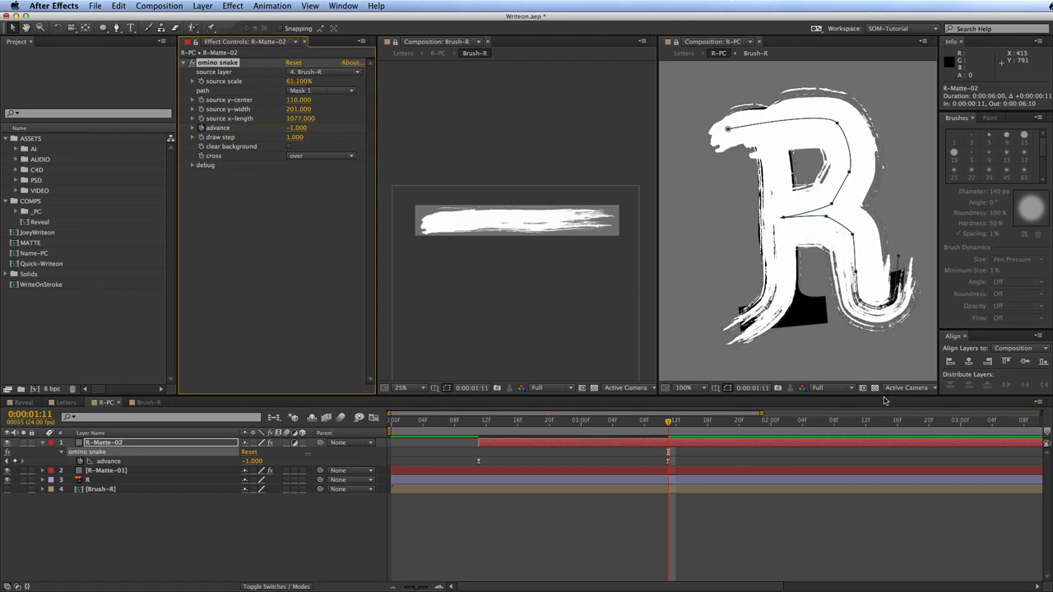
Step: Move the end vertices of R-Matte-02's mask outward past the R's tail, and collapse the layer's properties
left_click(902, 260)
mouse_move(902, 260)
left_mouse_down()
mouse_move(877, 306)
mouse_move(911, 271)
left_mouse_up()
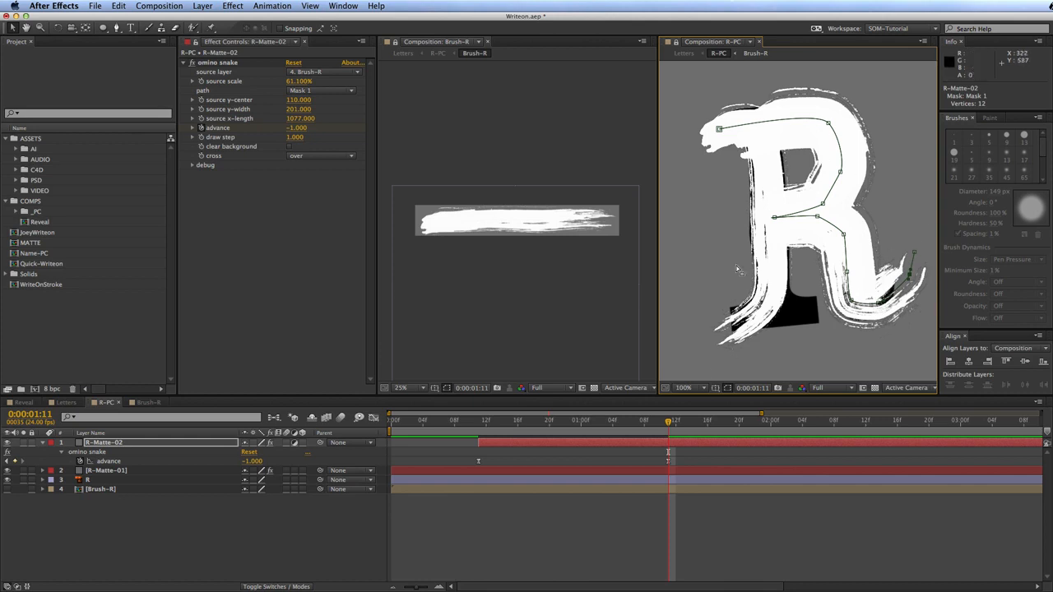
left_click(220, 551)
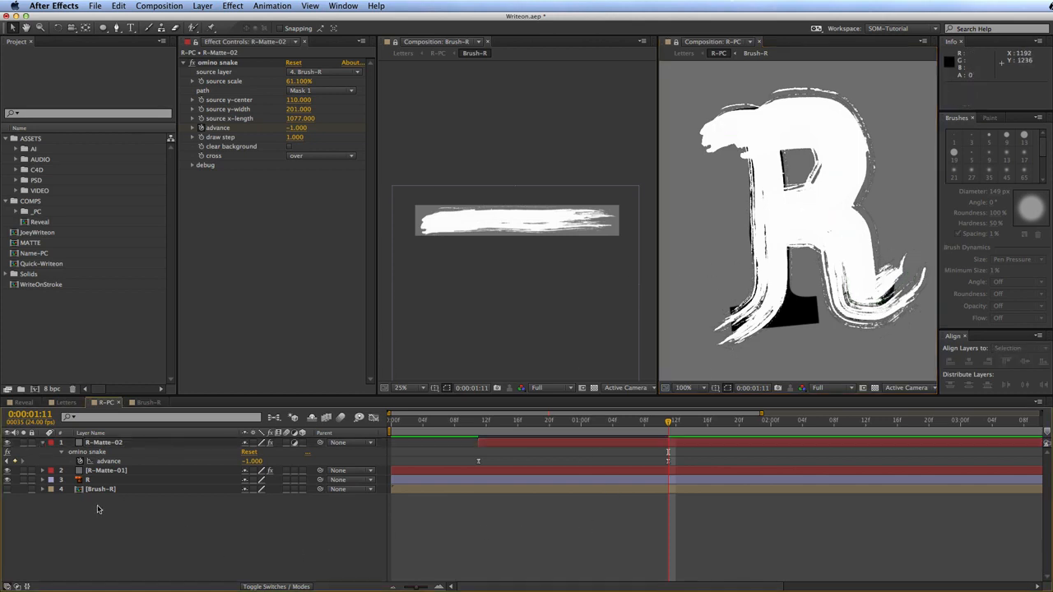
left_click(45, 443)
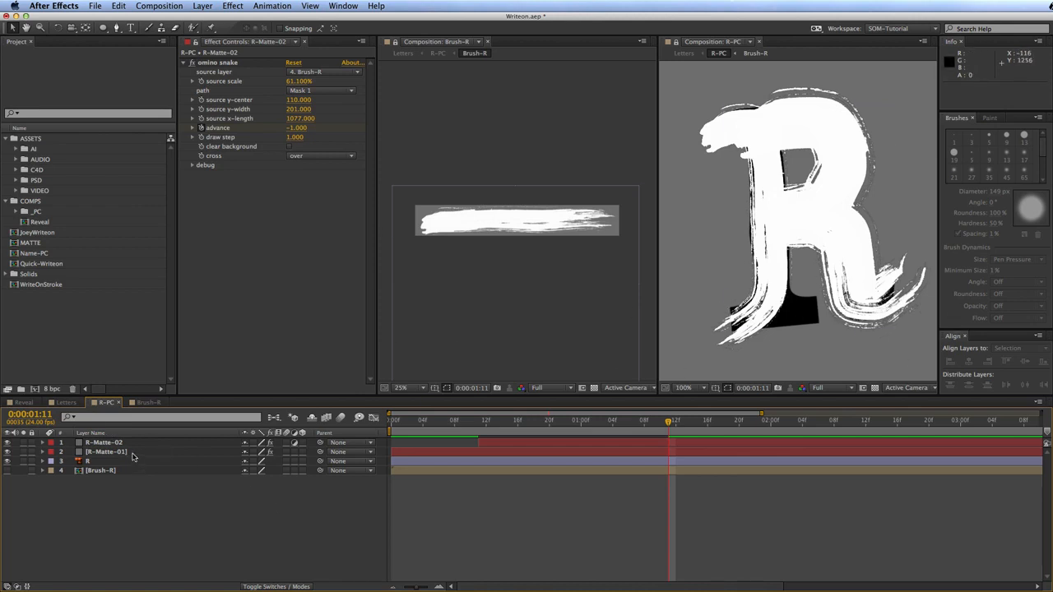
Step: Duplicate R-Matte-01 to the top of the layer stack as R-Matte-03, and slide it to start at 0:00:00:20
left_click(158, 451)
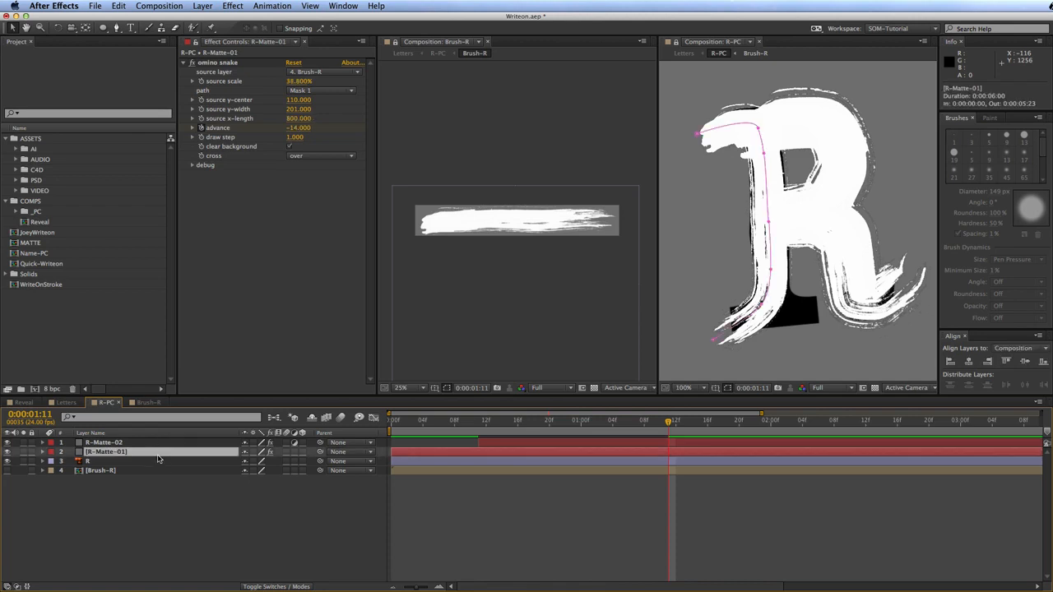
key("super+d")
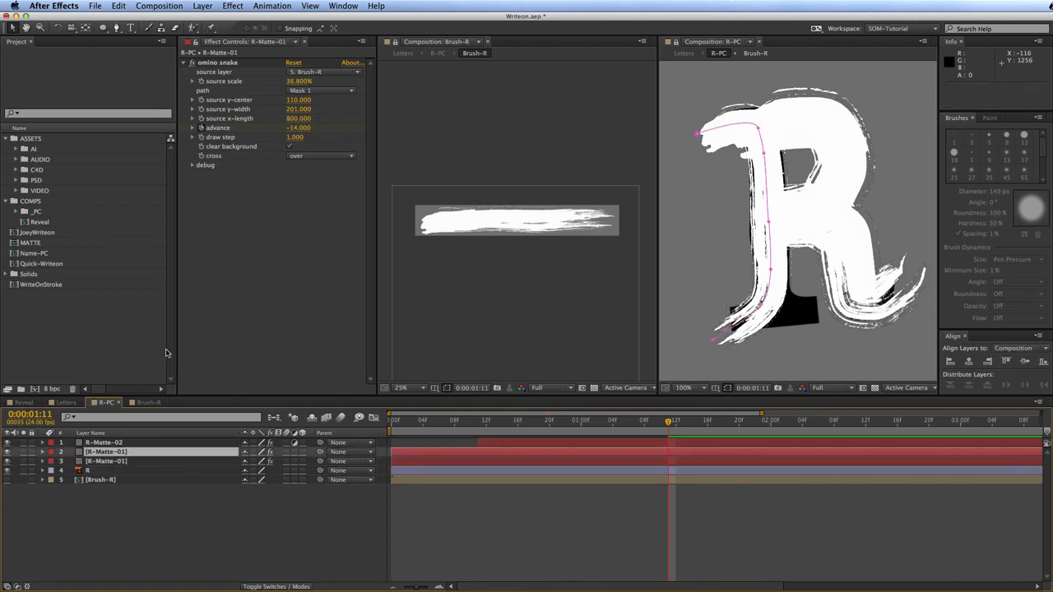
left_click_drag(129, 451, 134, 438)
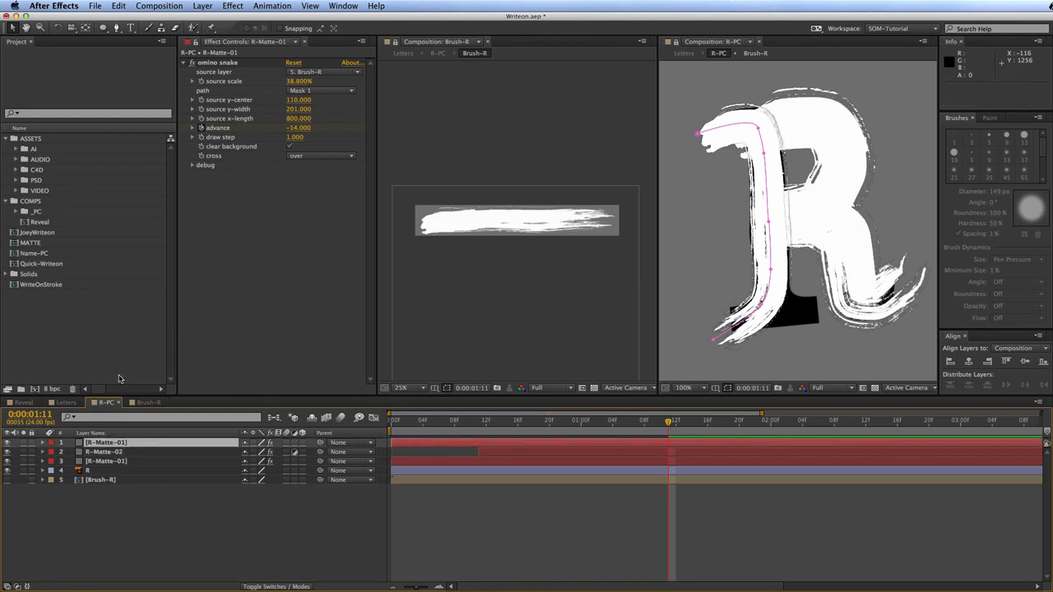
key("Return")
key("Right")
type("3")
key("Return")
left_click_drag(407, 443, 565, 436)
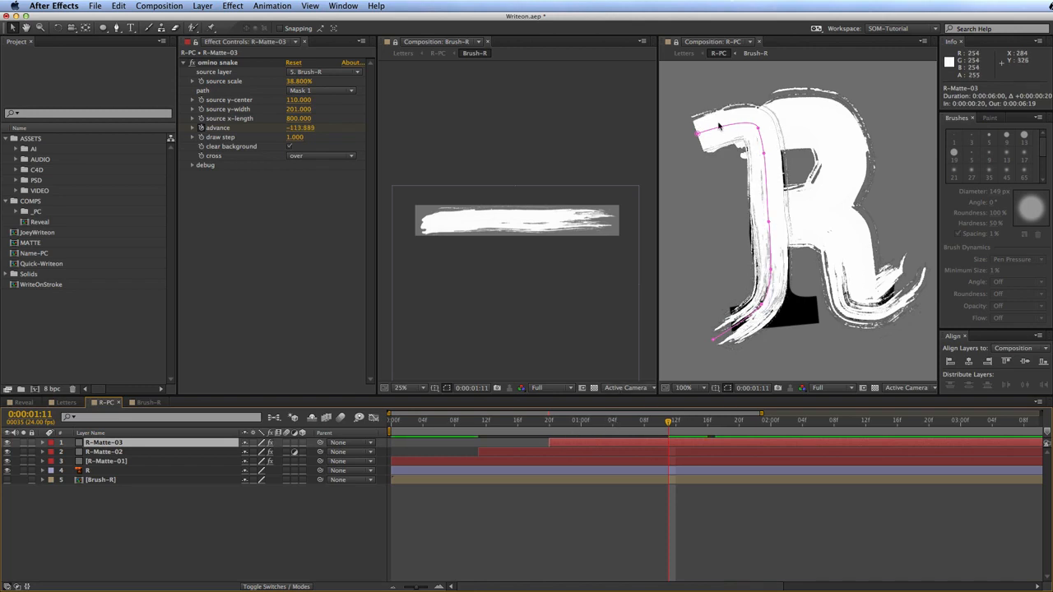
Step: Delete the surplus vertices from R-Matte-03's mask, leaving two, and move the end vertex to the right of the stem's foot
left_click(701, 133)
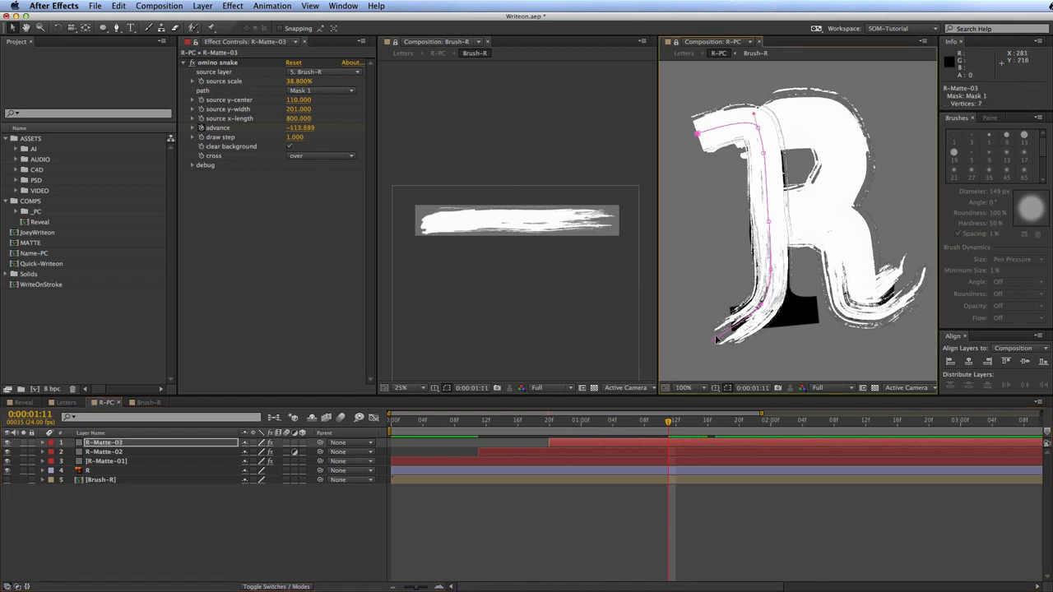
key("Delete")
left_click(761, 305)
key("Delete")
left_click(771, 271)
key("Delete")
left_click_drag(767, 220, 829, 326)
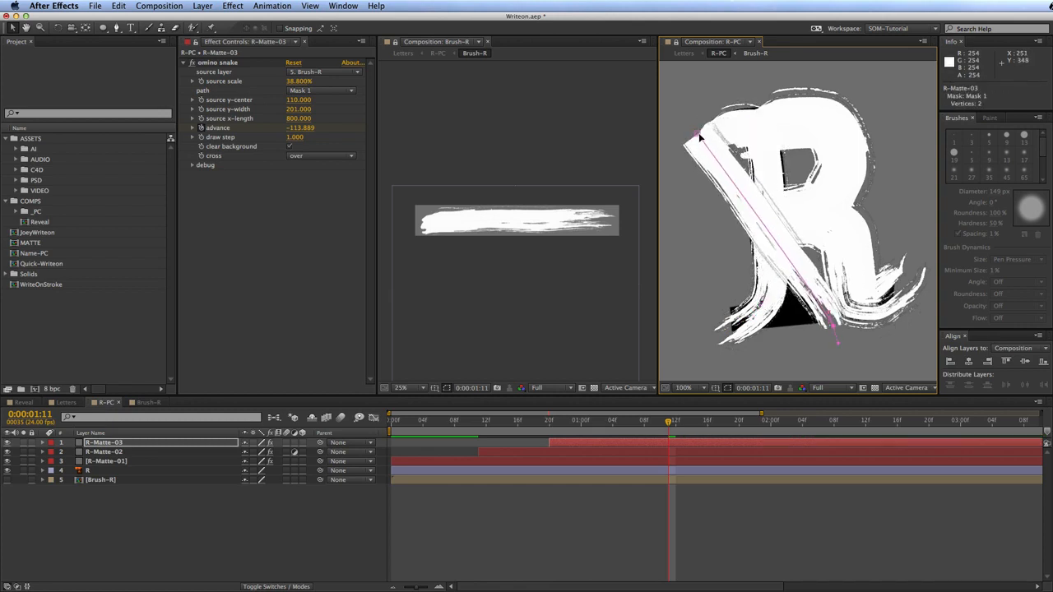
Step: Lay the two-vertex mask path across the stem's bottom serif, extending past its left edge, and set source scale to 32.9%
left_click_drag(695, 133, 717, 321)
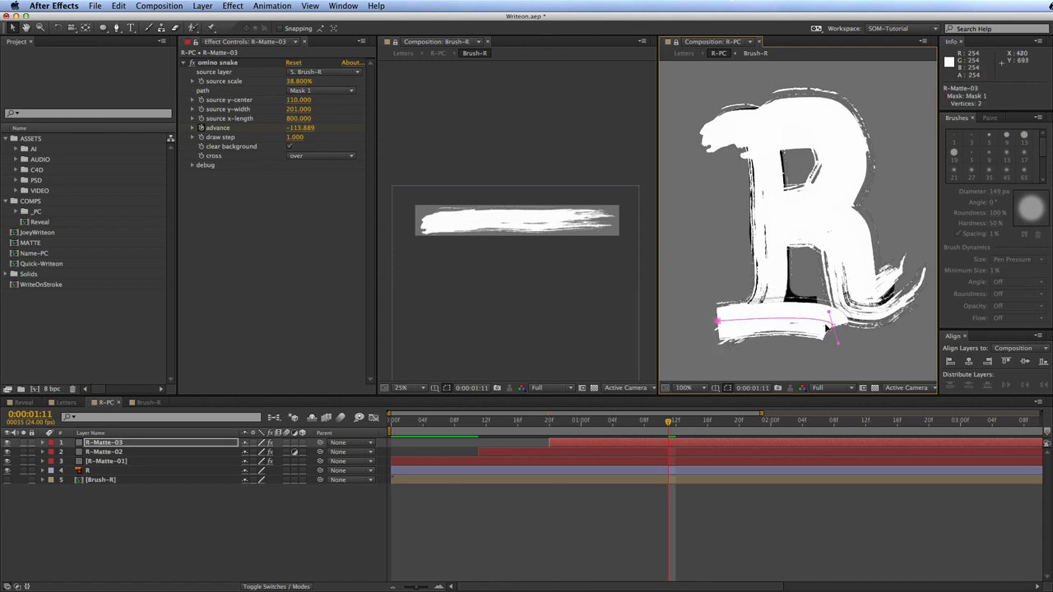
left_click_drag(832, 318, 825, 302)
left_click_drag(298, 81, 421, 72)
left_click_drag(717, 320, 704, 328)
left_click_drag(826, 301, 846, 307)
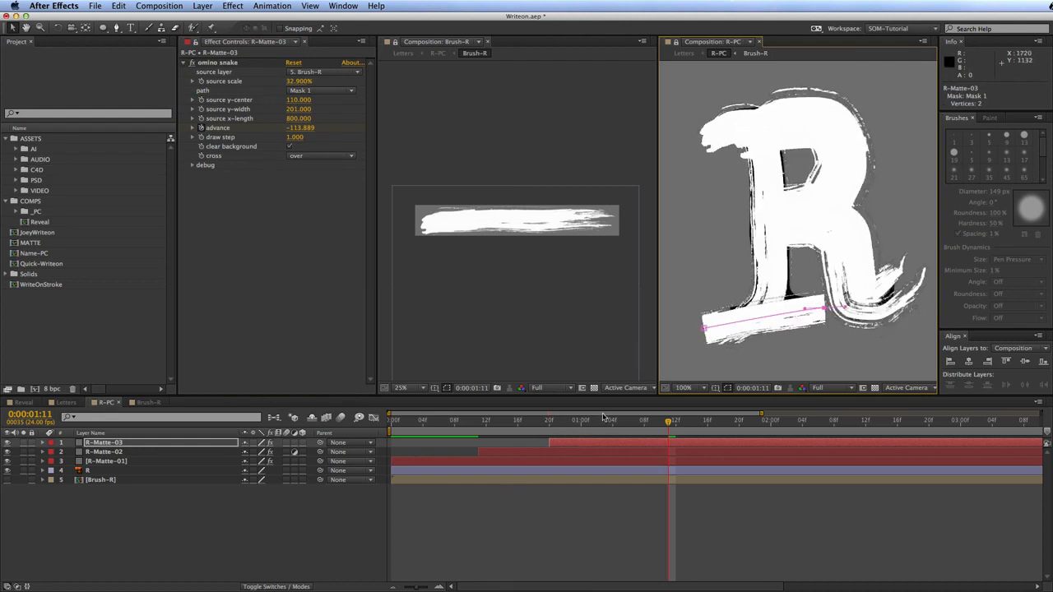
Step: Reveal R-Matte-03's keyframes and set the last advance keyframe to -202
key("u")
key("j")
key("k")
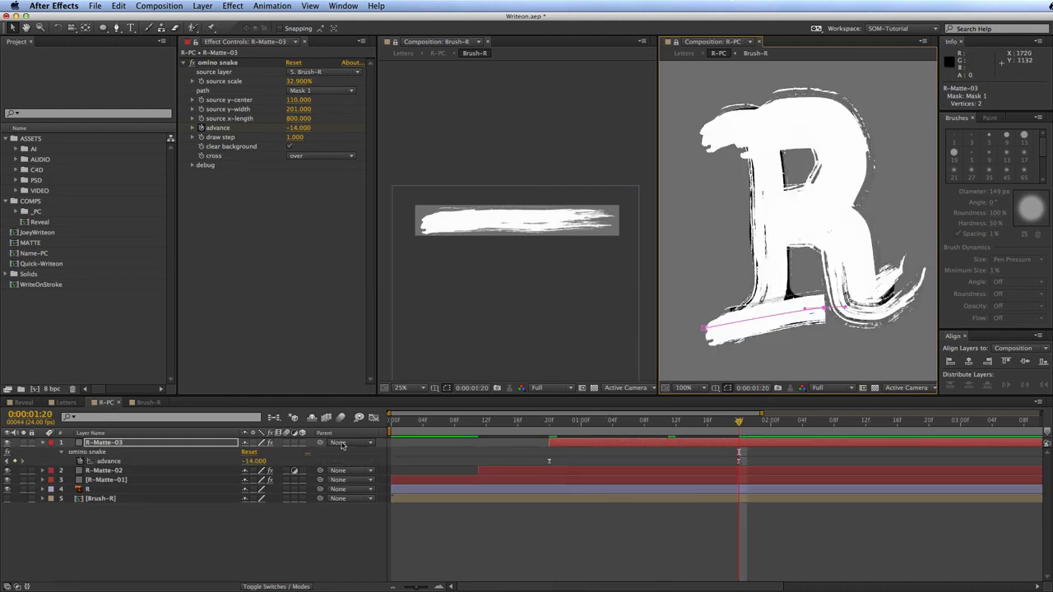
left_click_drag(257, 462, 288, 457)
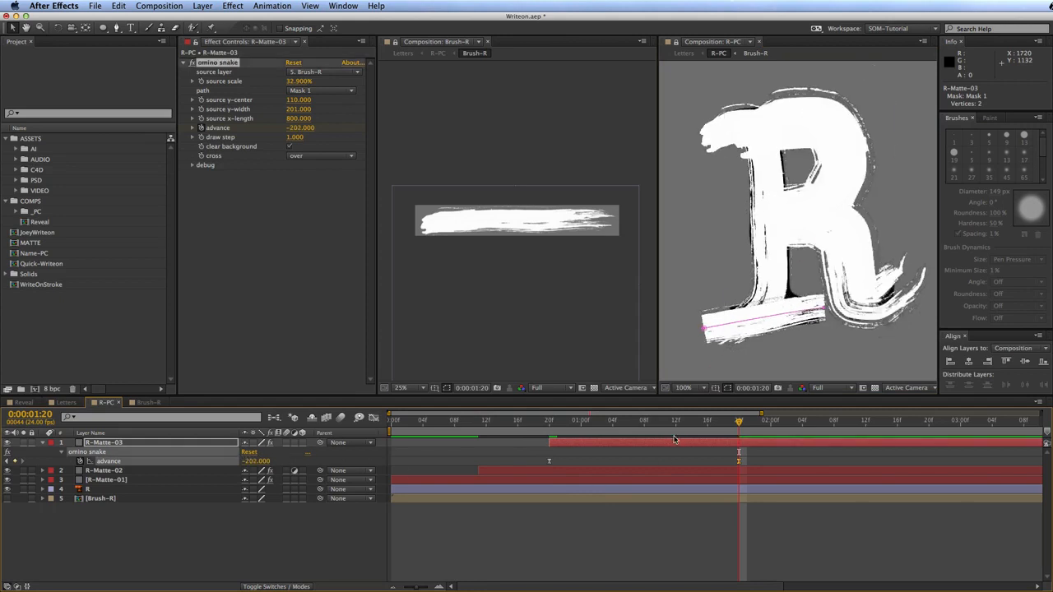
Step: Move R-Matte-03's last advance keyframe earlier to 0:00:01:08, and scrub through the serif stroke
left_click(595, 421)
left_click_drag(595, 421, 564, 421)
left_click_drag(738, 460, 643, 462)
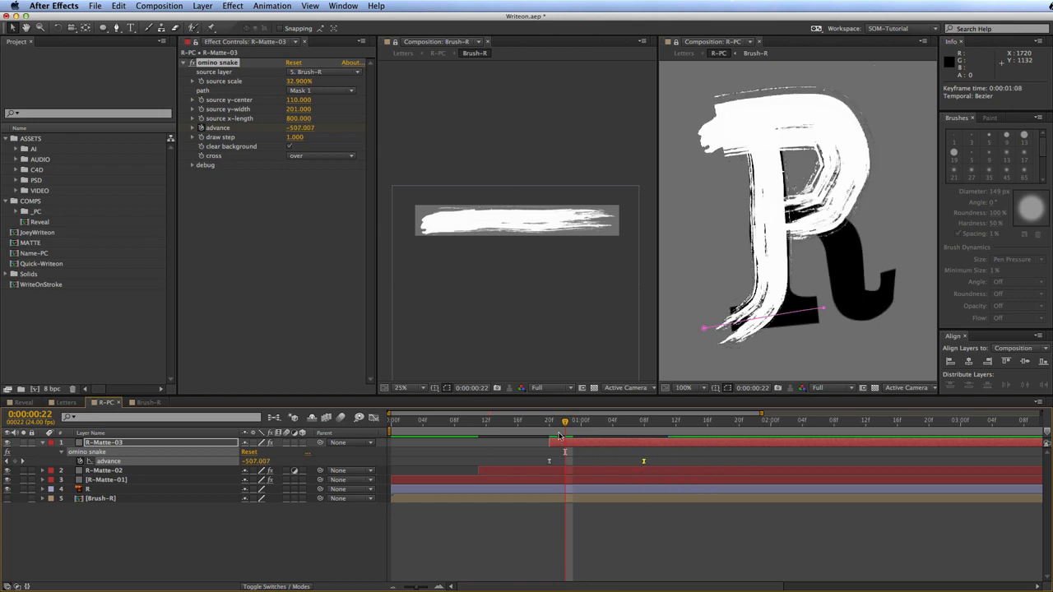
mouse_move(573, 423)
left_mouse_down()
mouse_move(360, 427)
mouse_move(714, 418)
left_mouse_up()
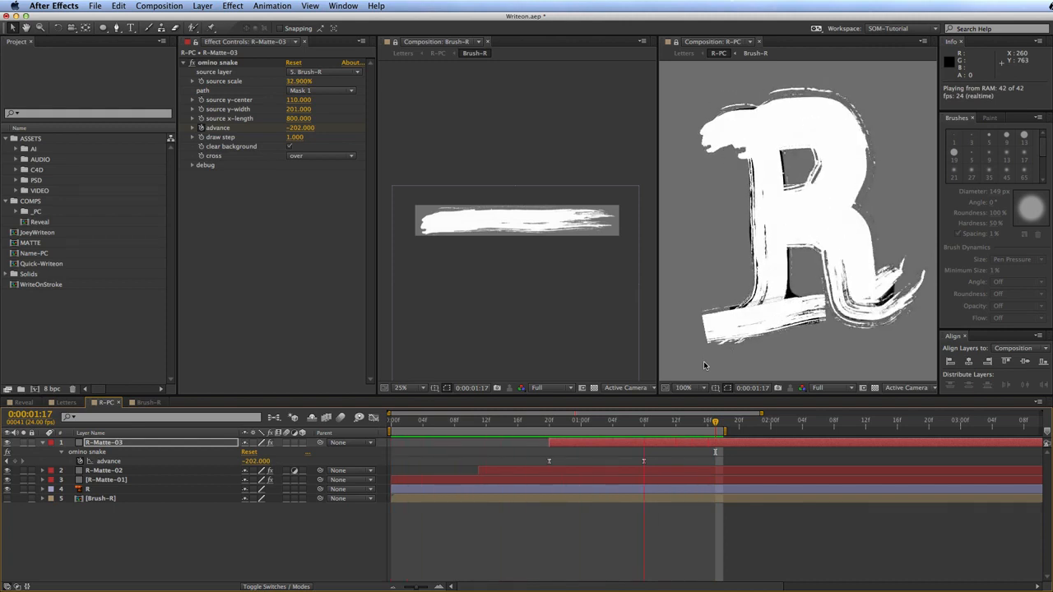
Step: Stop the preview, collapse all layer properties, and scrub through the three strokes to 0:00:01:16
key("space")
key("super+a")
key("u")
left_click(531, 542)
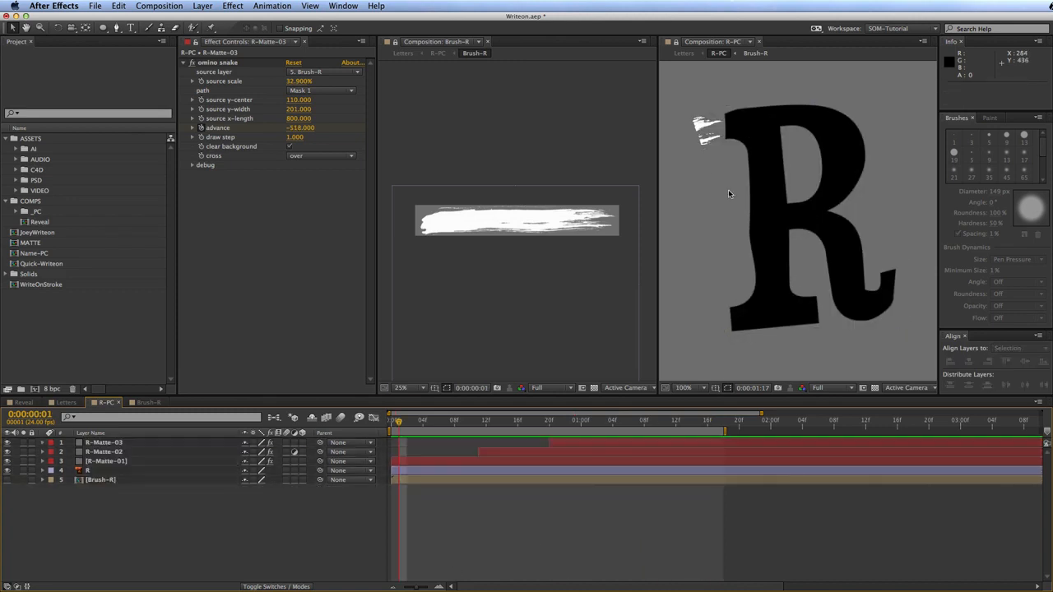
left_click_drag(399, 421, 708, 421)
Step: Move the R layer to the top of the stack, set its blending mode to Stencil Alpha, and preview the reveal
left_click(129, 472)
left_click(129, 472)
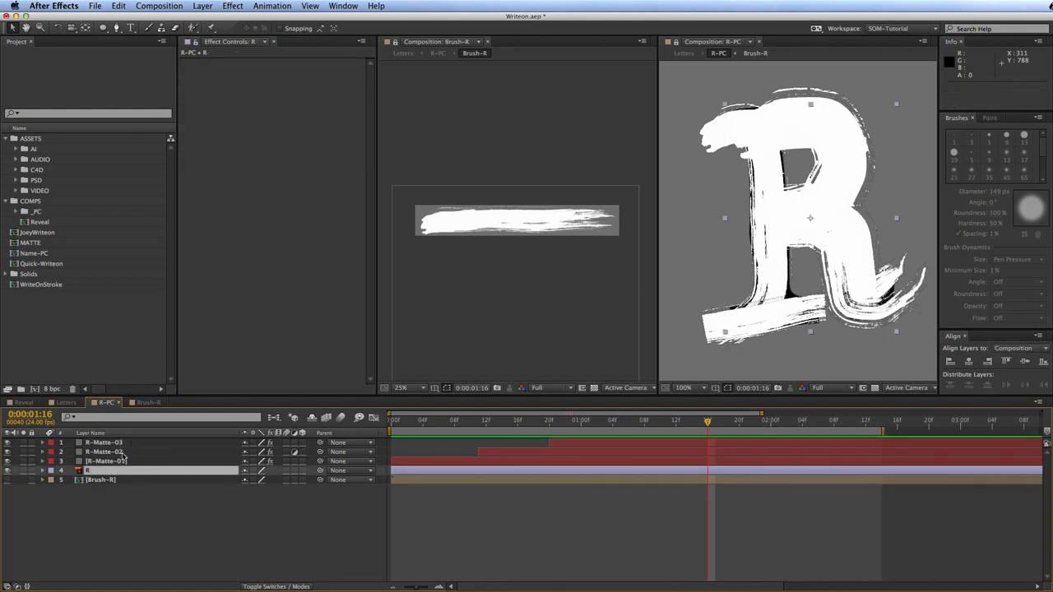
mouse_move(123, 476)
left_mouse_down()
mouse_move(134, 441)
mouse_move(143, 450)
left_mouse_up()
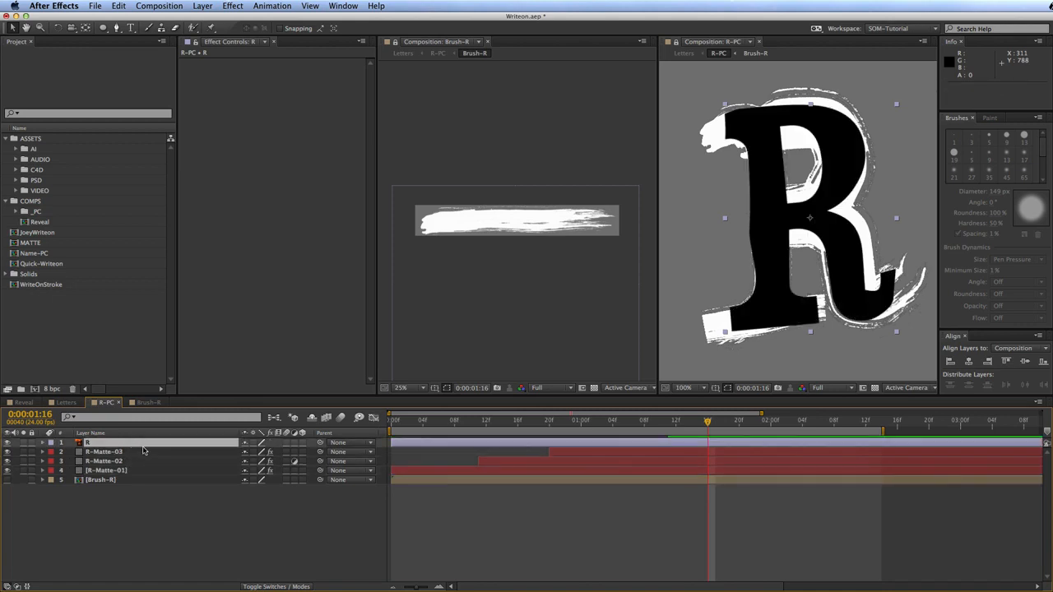
key("F4")
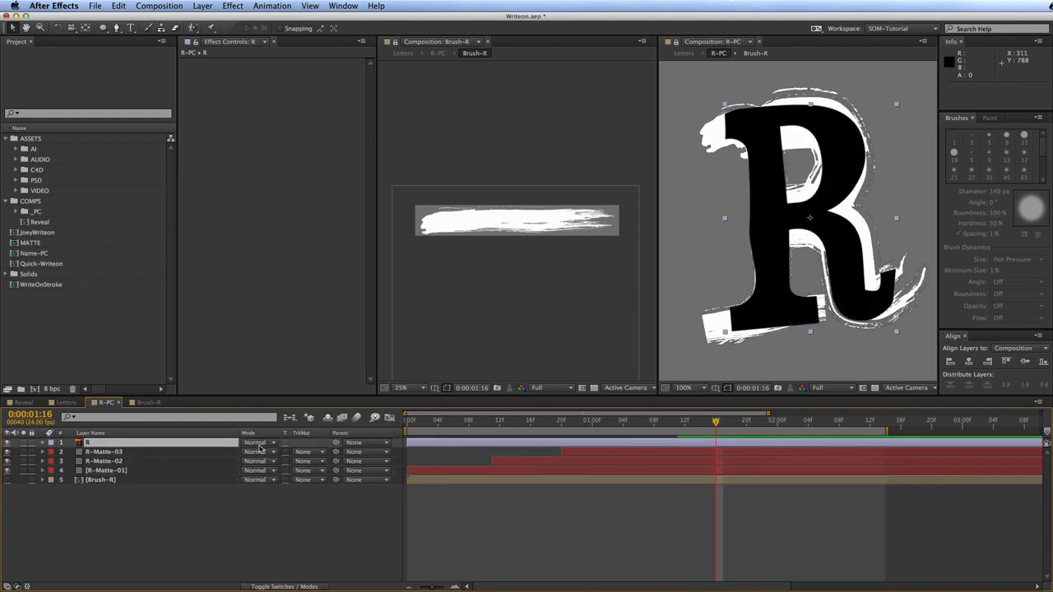
left_click(260, 447)
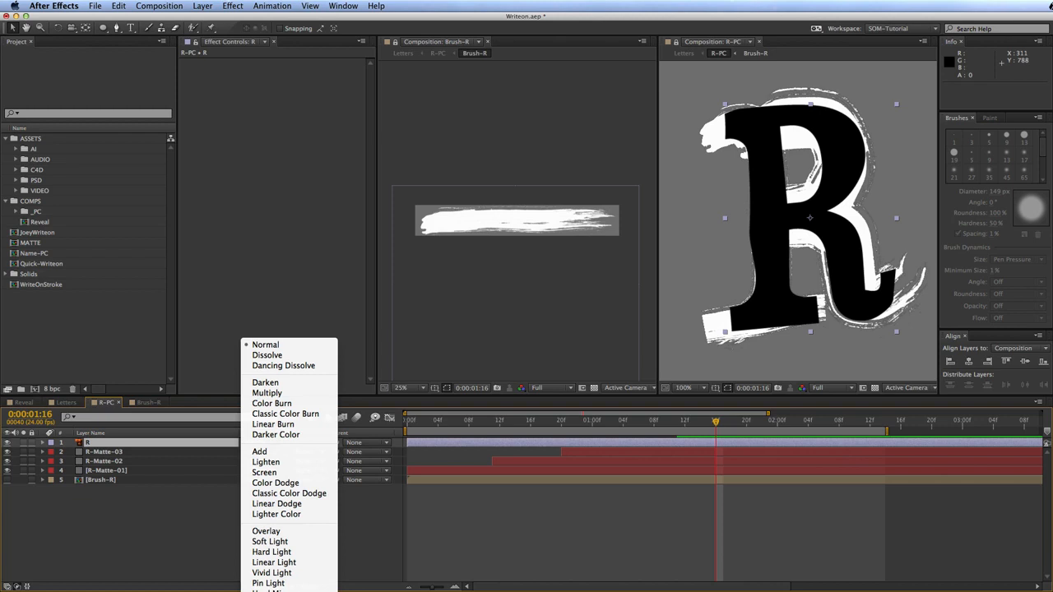
left_click(278, 590)
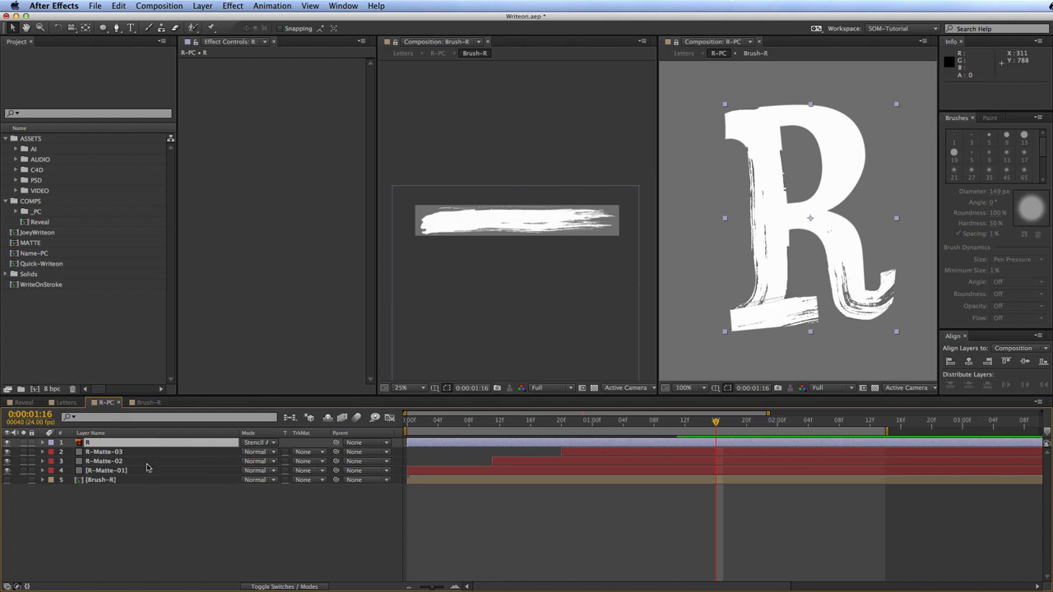
key("KP_0")
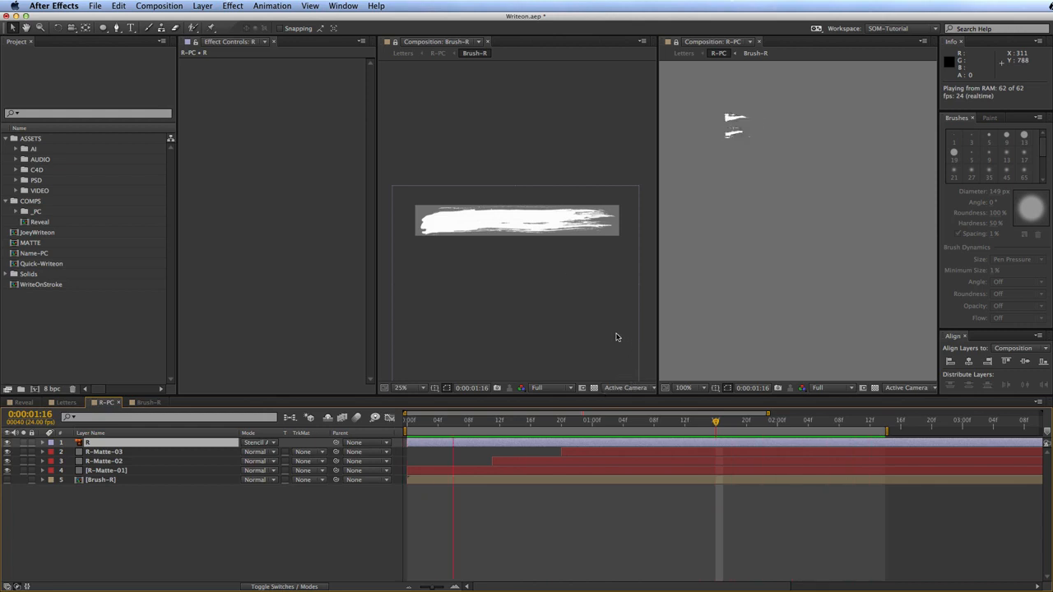
Step: Duplicate the R layer, put the copy in Normal mode below R-Matte-01, and hide the stencil R to preview the unclipped strokes
left_click(107, 443)
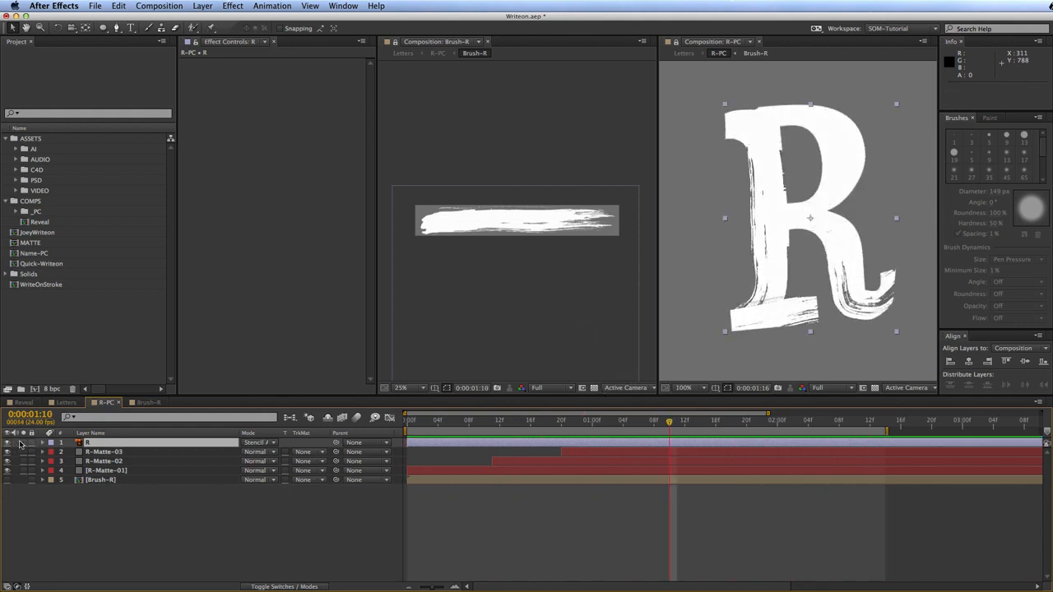
key("ctrl+d")
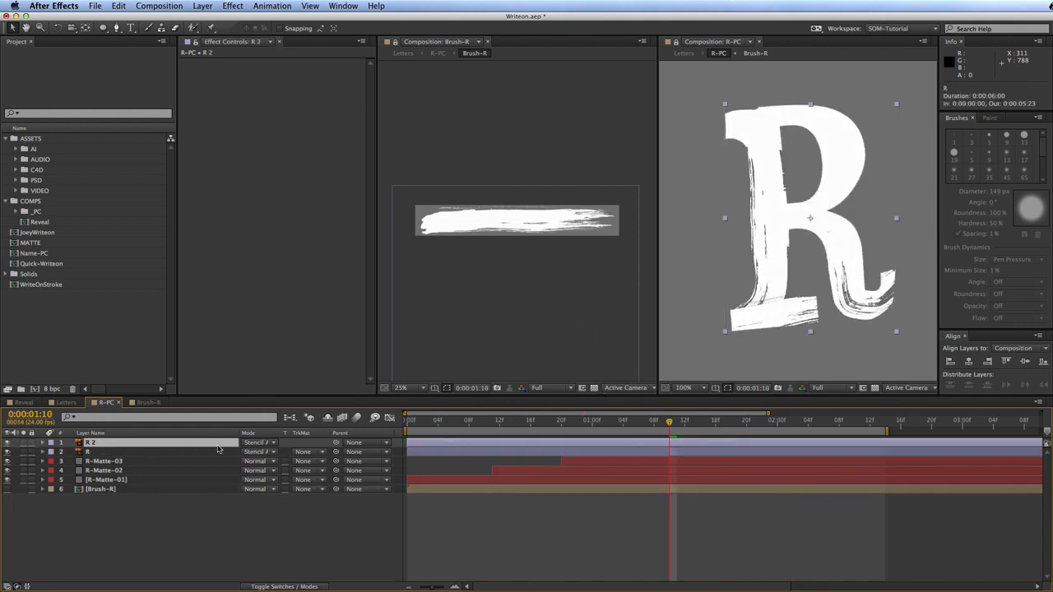
left_click(258, 444)
left_click(266, 344)
left_click_drag(121, 445, 124, 487)
left_click(7, 442)
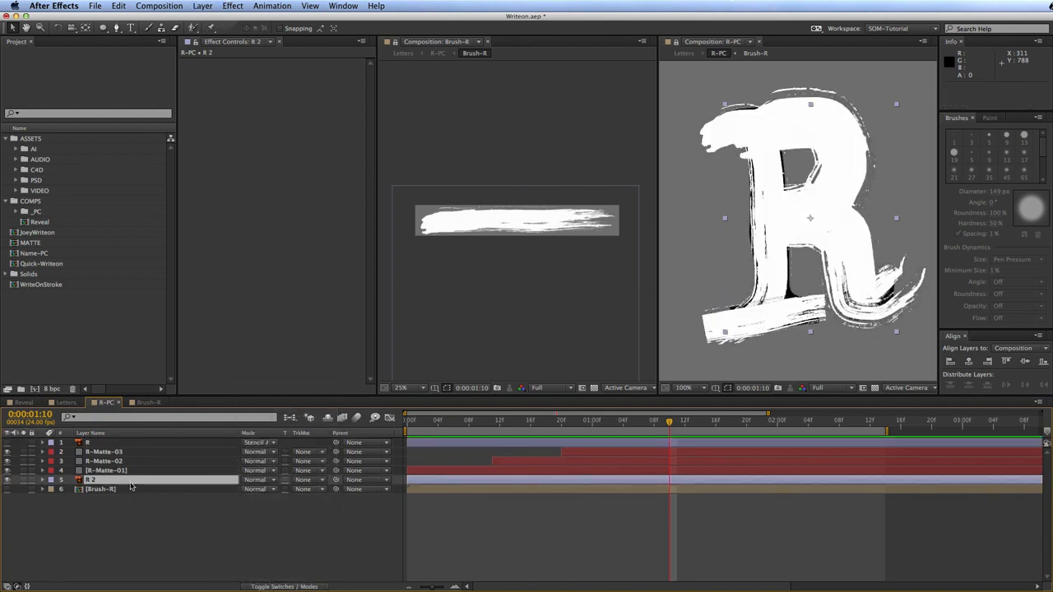
key("KP_0")
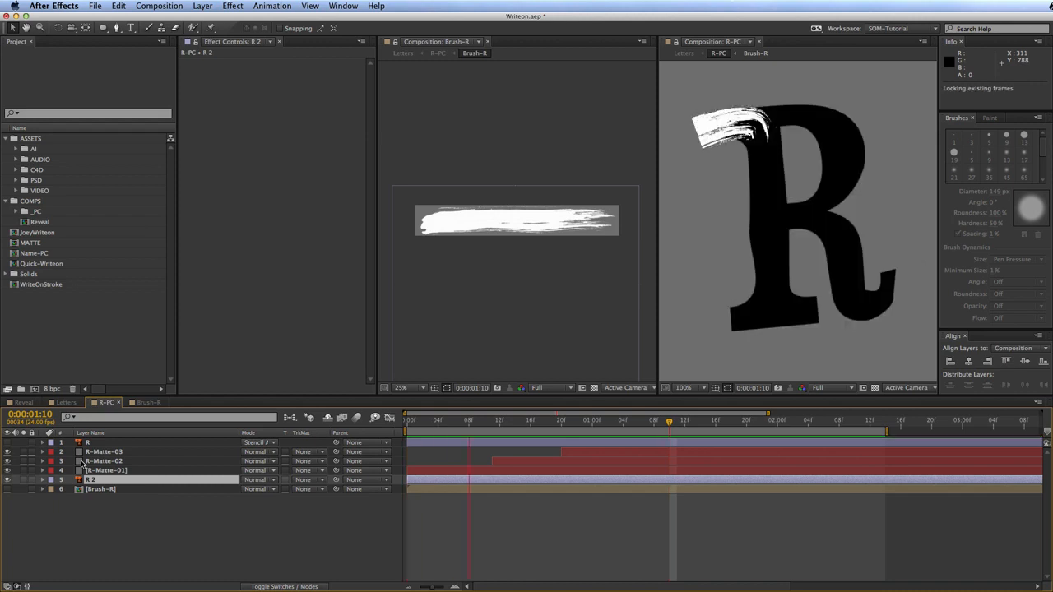
key("space")
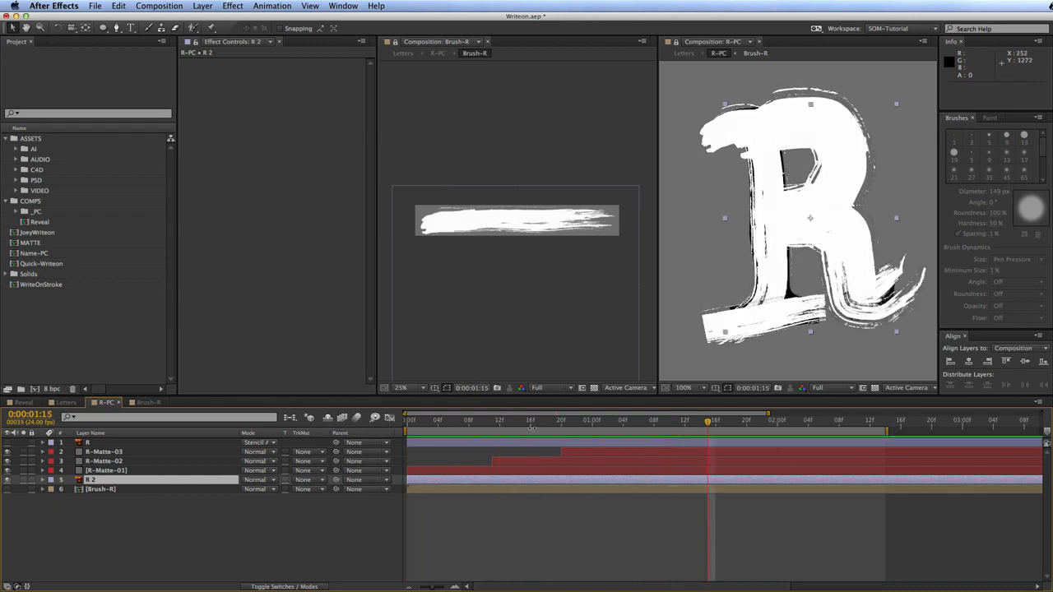
Step: Hide R 2, turn the stencil R back on, and preview the clipped reveal from the first frame
left_click_drag(542, 421, 233, 513)
left_click(7, 480)
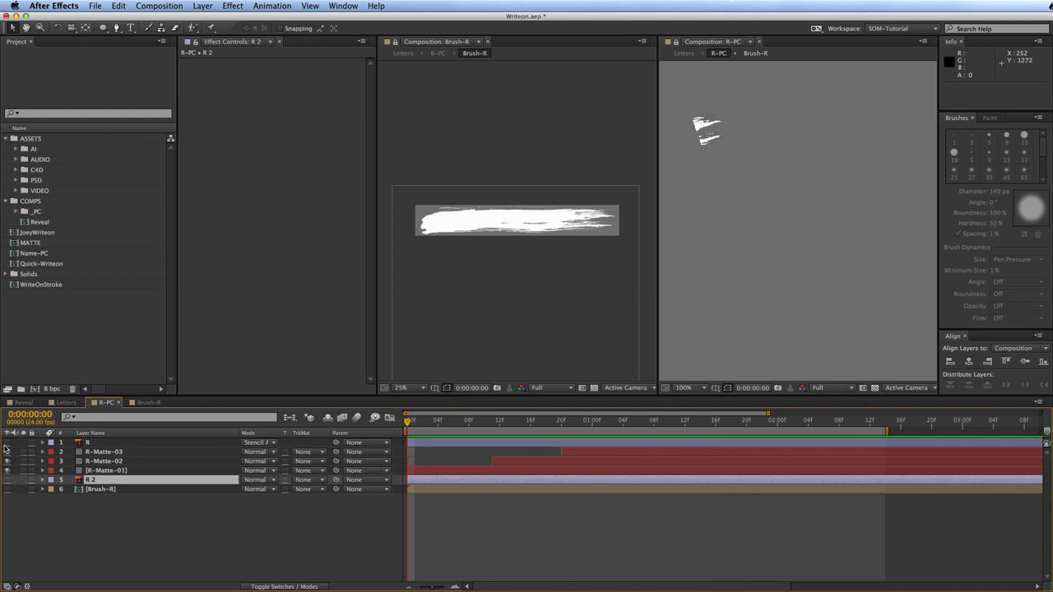
key("KP_0")
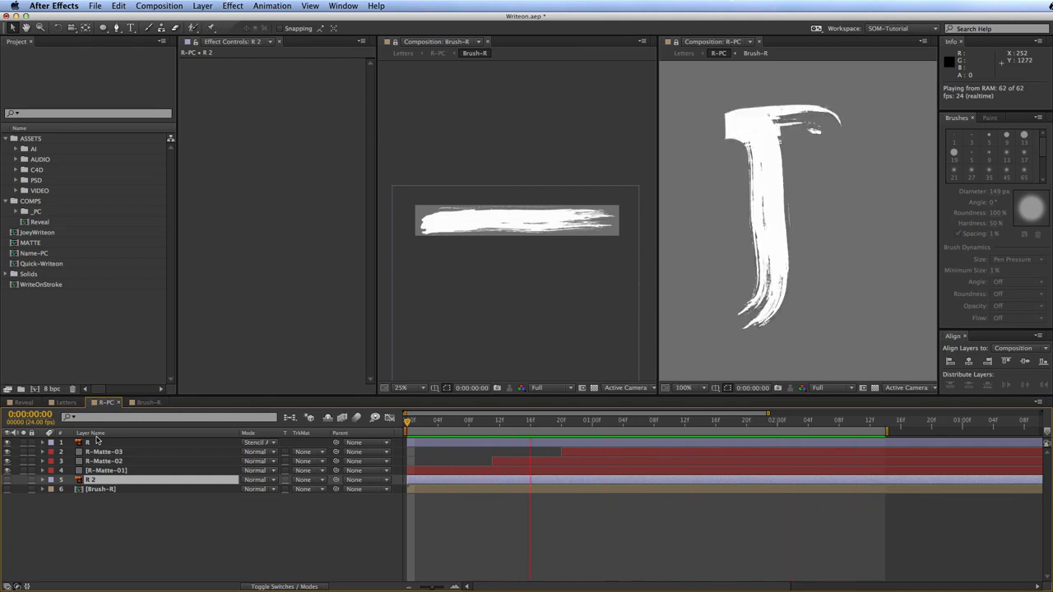
key("space")
left_click(536, 546)
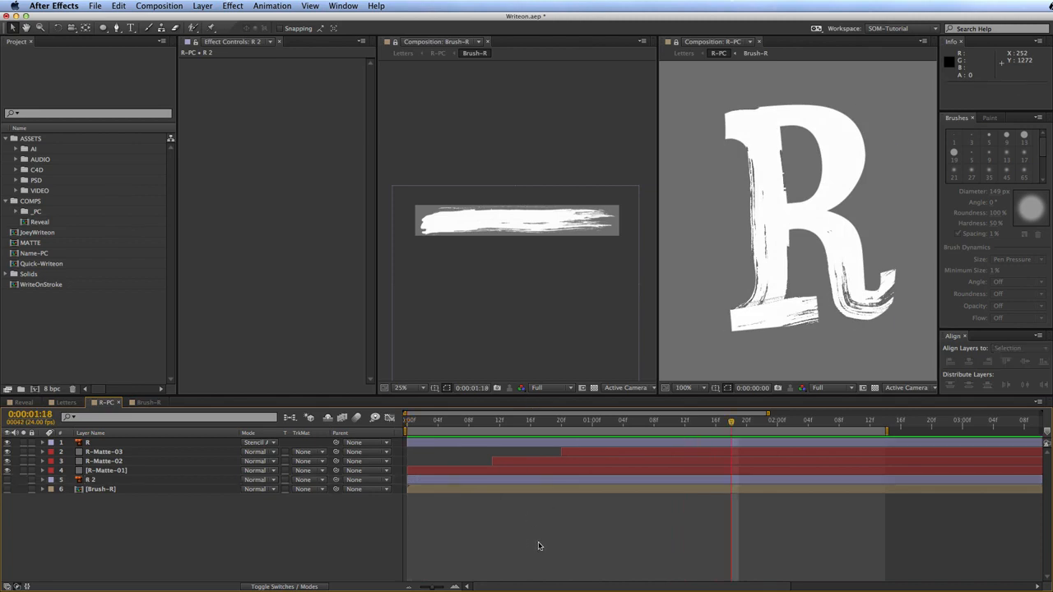
Step: Show R 2 and hide the stencil R, R-Matte-02 and R-Matte-03, then scrub R-Matte-01's stroke to 0:00:01:06
left_click(7, 443)
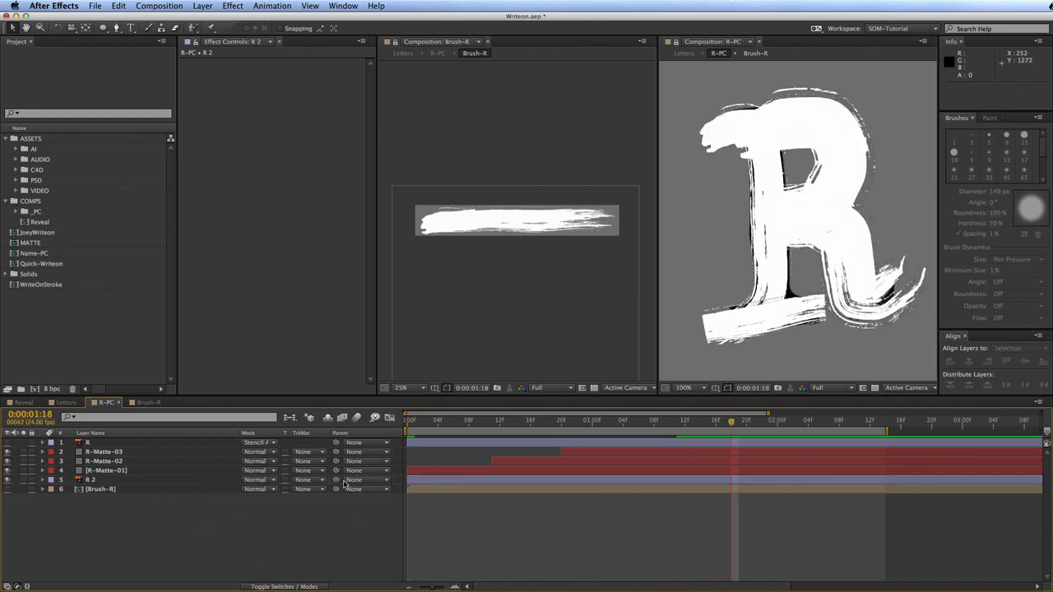
left_click_drag(491, 421, 333, 433)
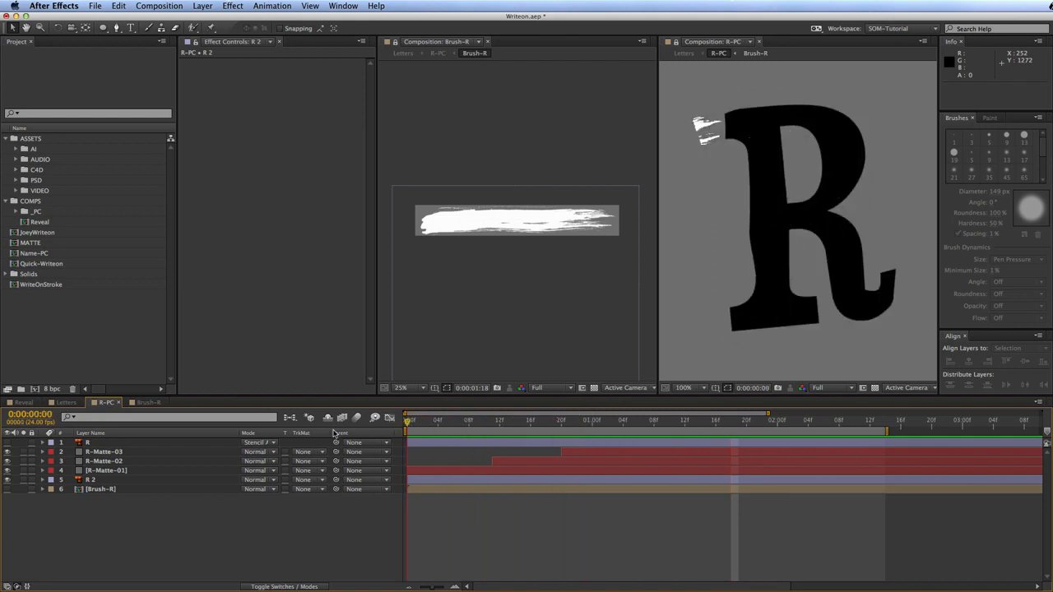
left_click_drag(8, 471, 7, 452)
left_click(77, 498)
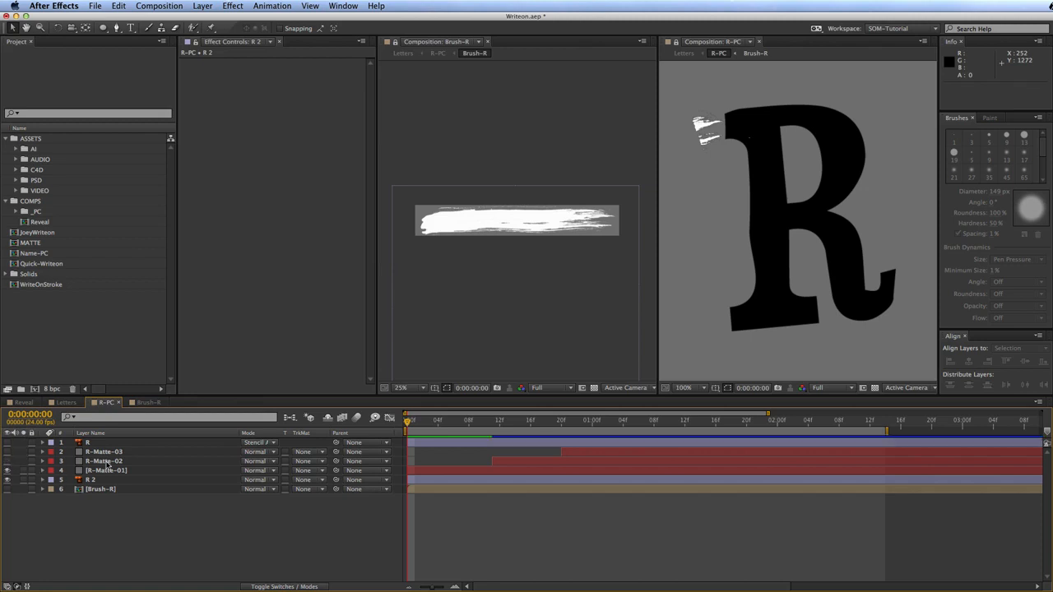
left_click_drag(421, 423, 640, 438)
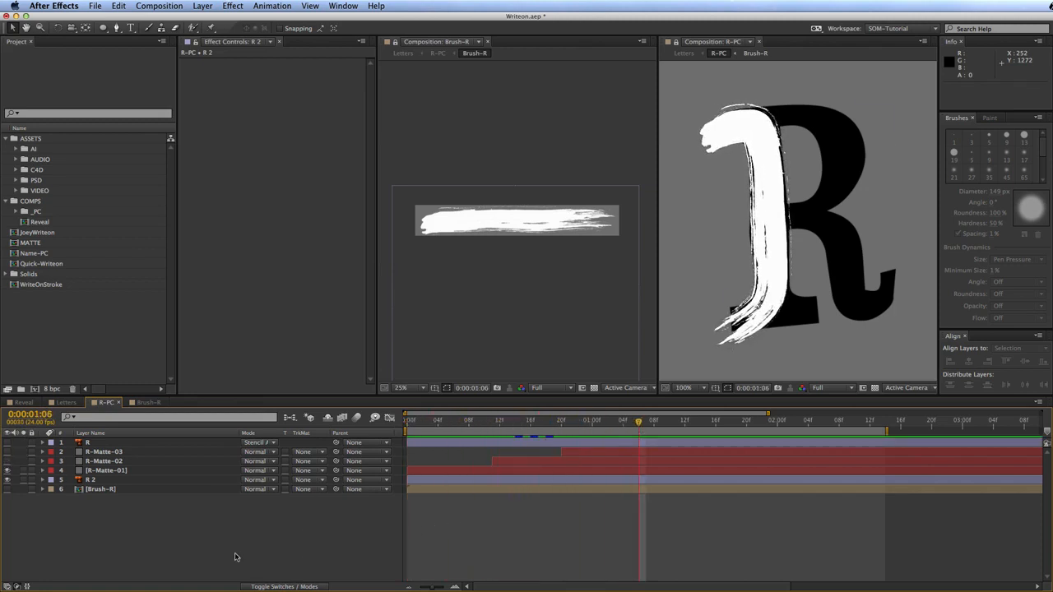
Step: Duplicate R-Matte-01 directly above itself, and reveal the advance keyframes of both copies
left_click_drag(140, 474, 6, 386)
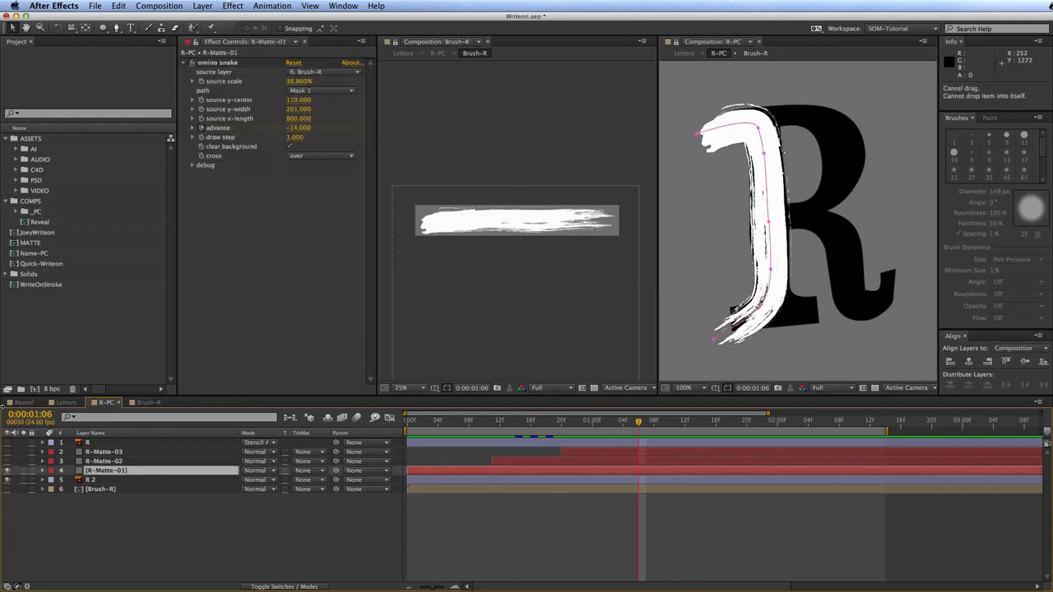
key("super+d")
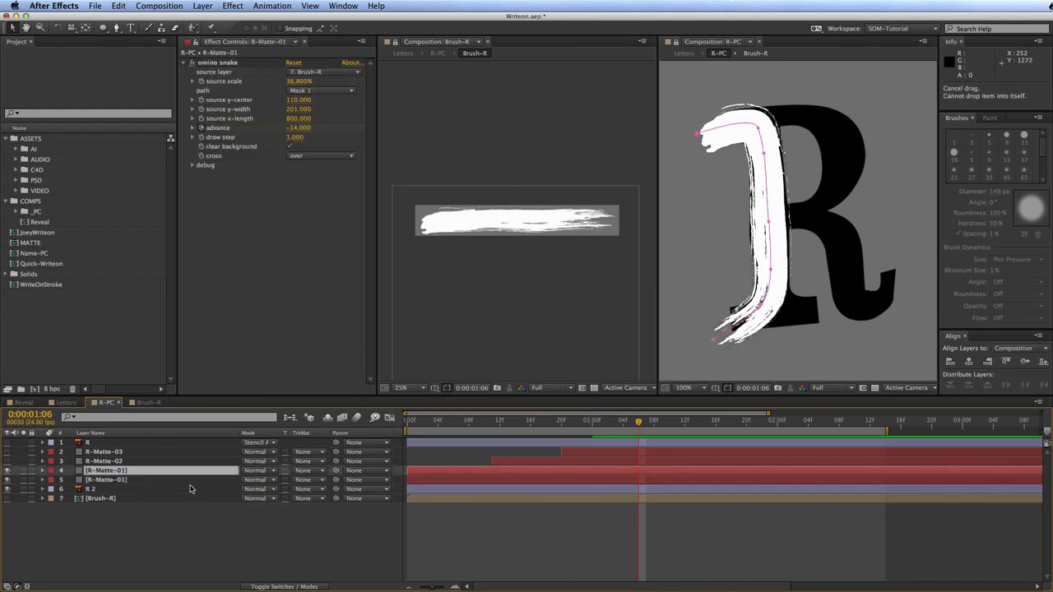
key("u")
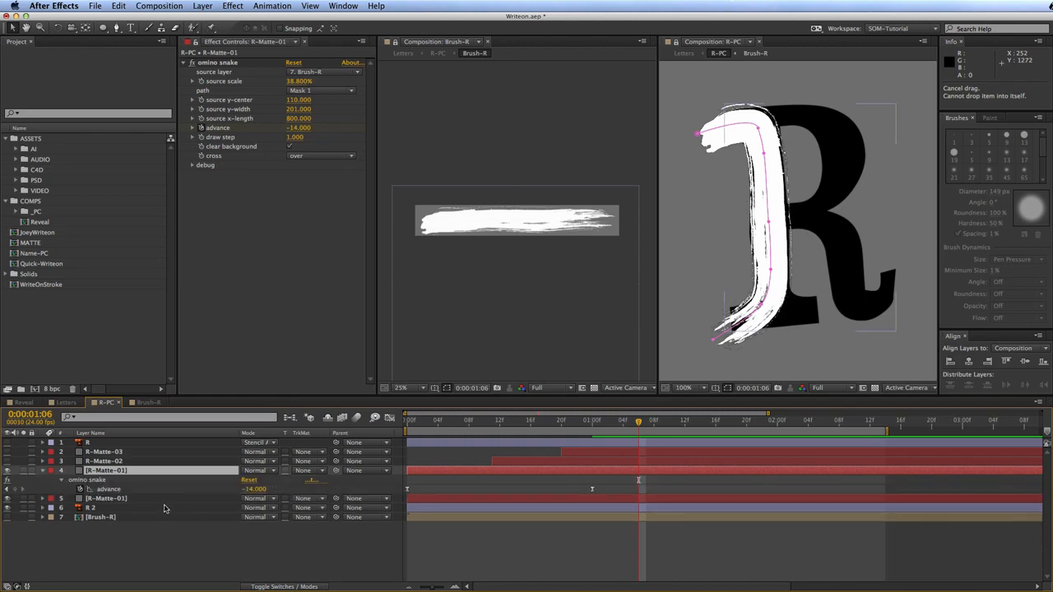
left_click(166, 500)
key("u")
left_click(220, 567)
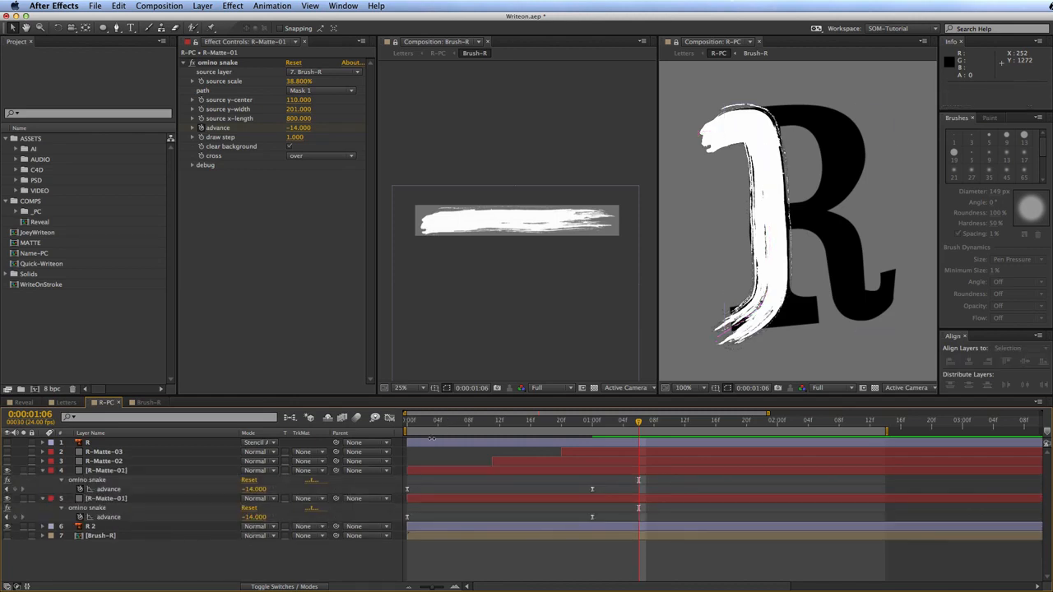
Step: Return to the first frame and give the upper R-Matte-01 copy a purple label
key("Home")
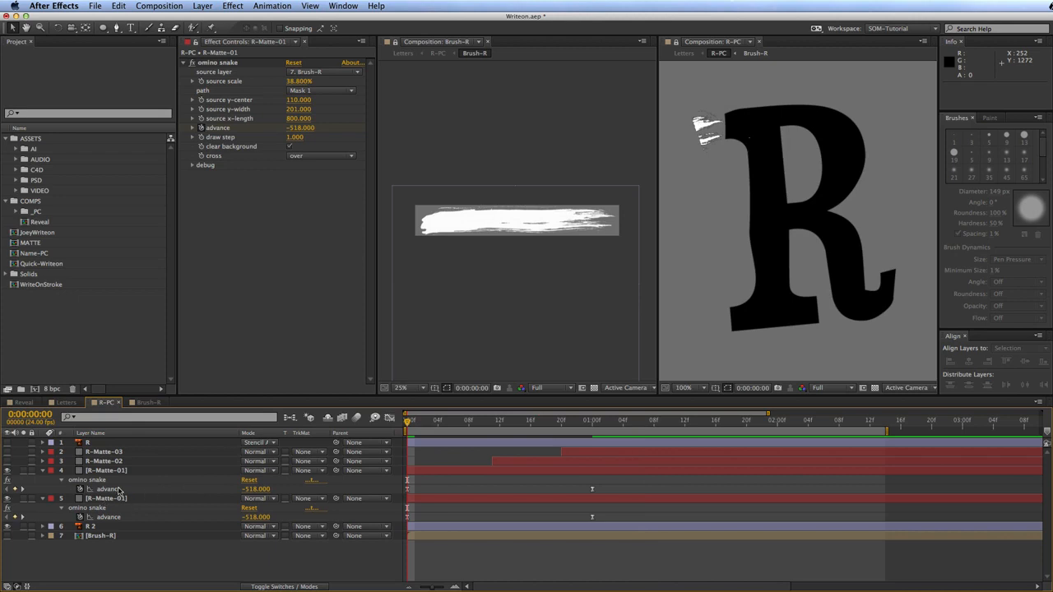
left_click(50, 471)
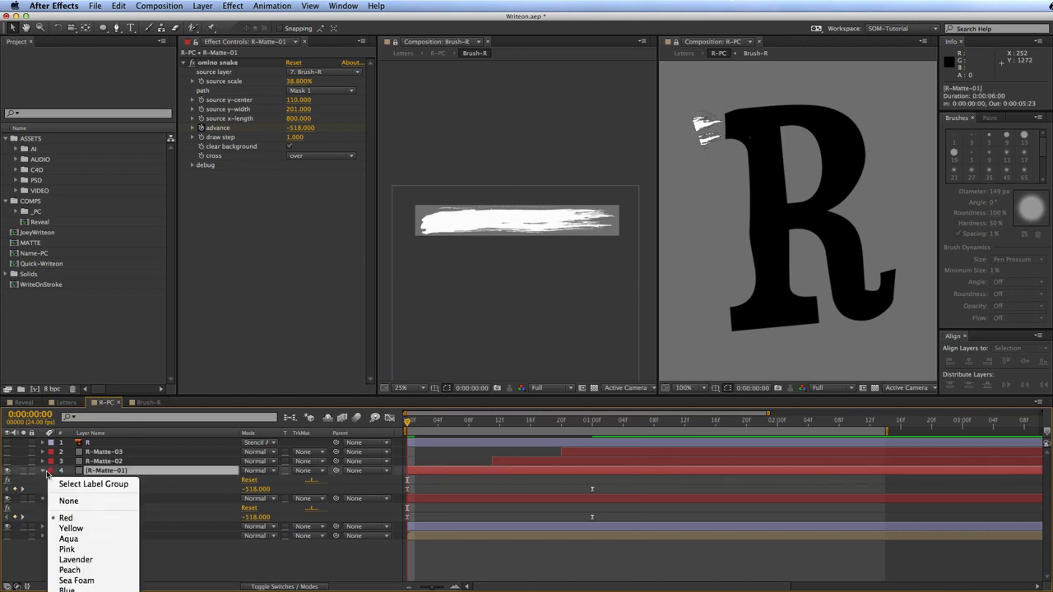
left_click(89, 591)
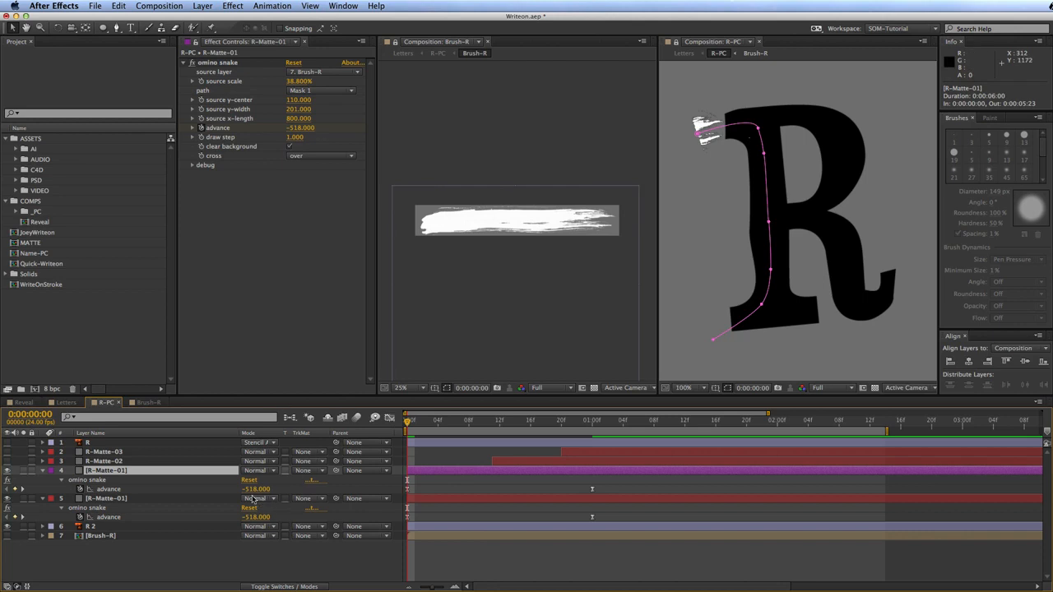
Step: Set the purple R-Matte-01 copy's advance to -67 on its first keyframe and preview the stroke
mouse_move(407, 422)
left_mouse_down()
mouse_move(592, 432)
mouse_move(407, 423)
left_mouse_up()
left_click(255, 488)
type("0")
key("Return")
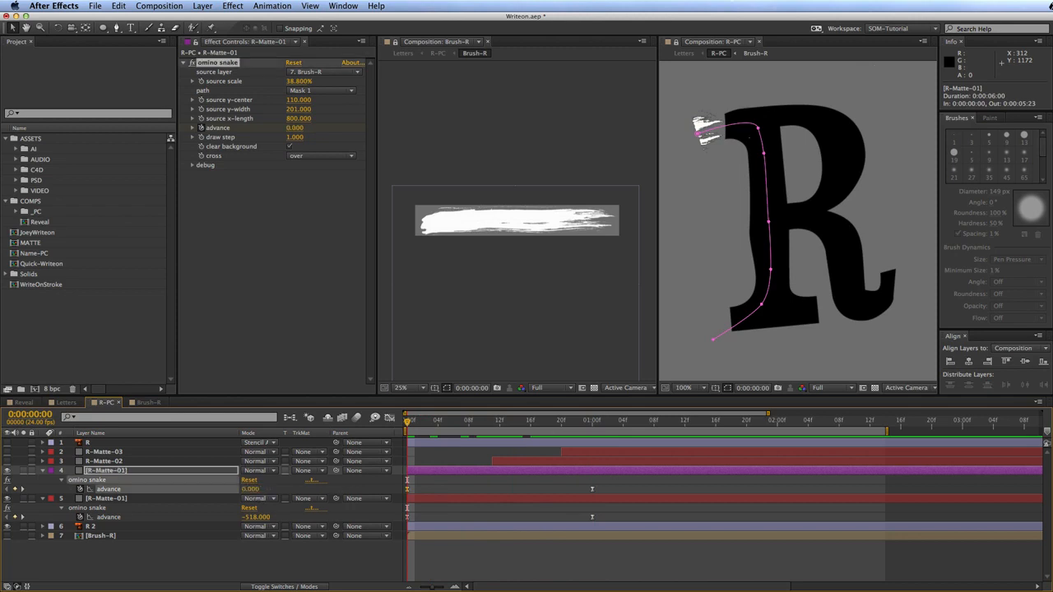
mouse_move(406, 424)
left_mouse_down()
mouse_move(593, 427)
mouse_move(391, 434)
mouse_move(543, 441)
mouse_move(406, 441)
left_mouse_up()
left_click_drag(254, 490, 206, 486)
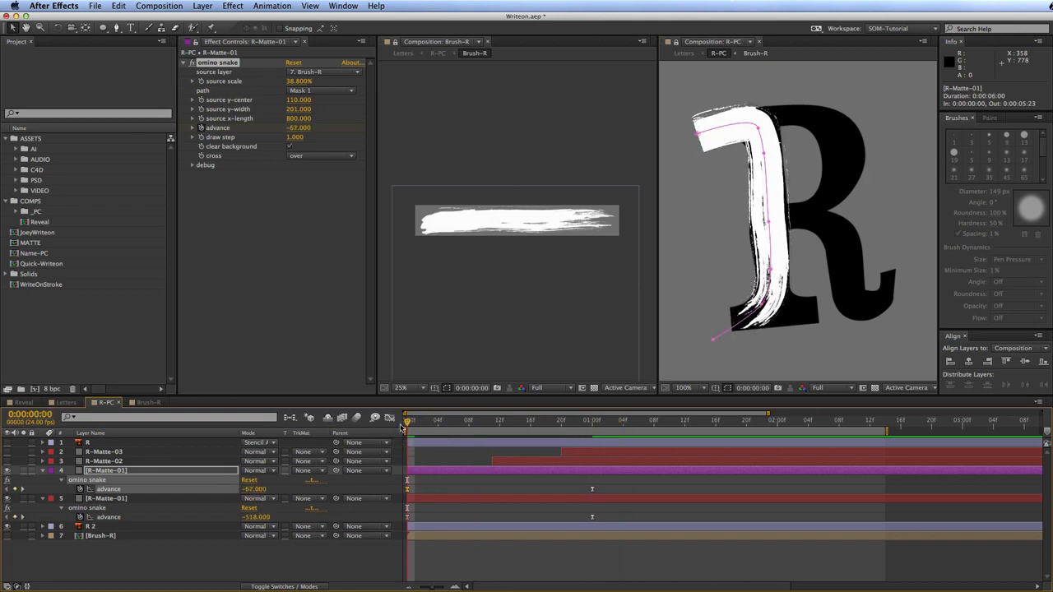
key("space")
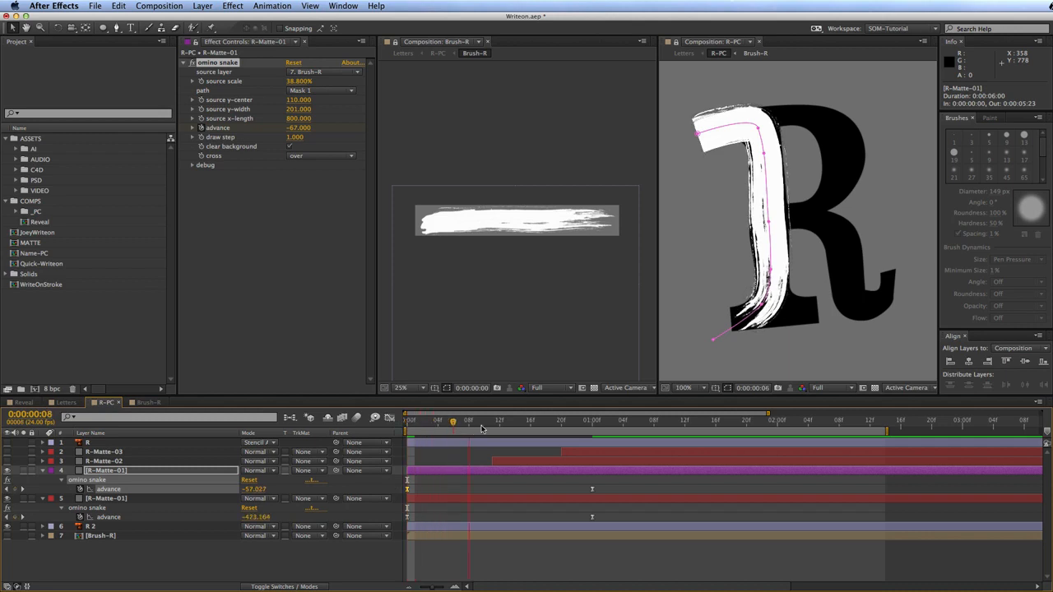
key("space")
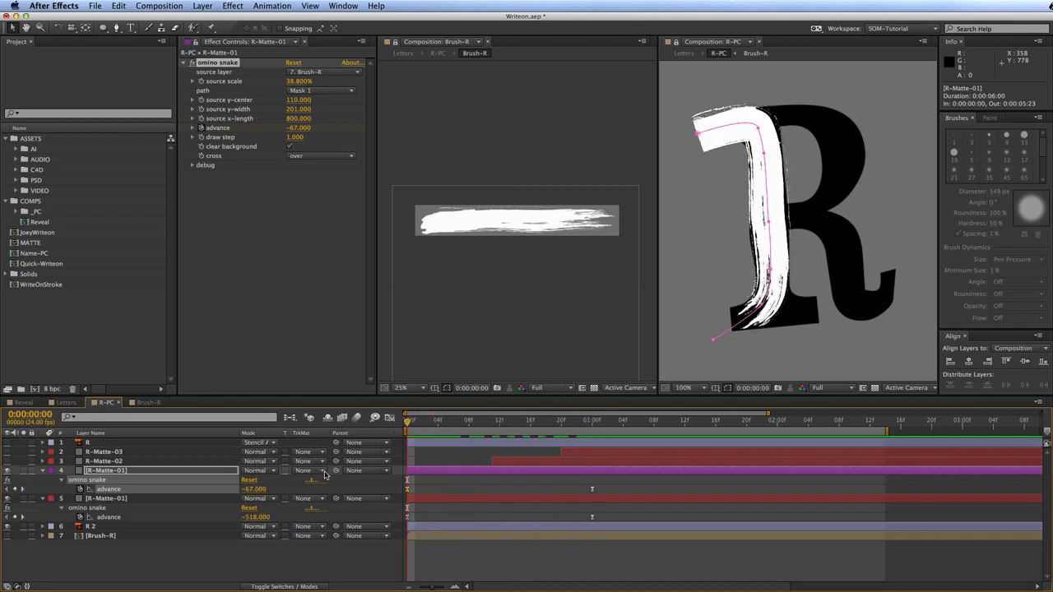
Step: Set the red R-Matte-01's track matte to Alpha Matte using the purple copy, and play the matted stroke
left_click(204, 499)
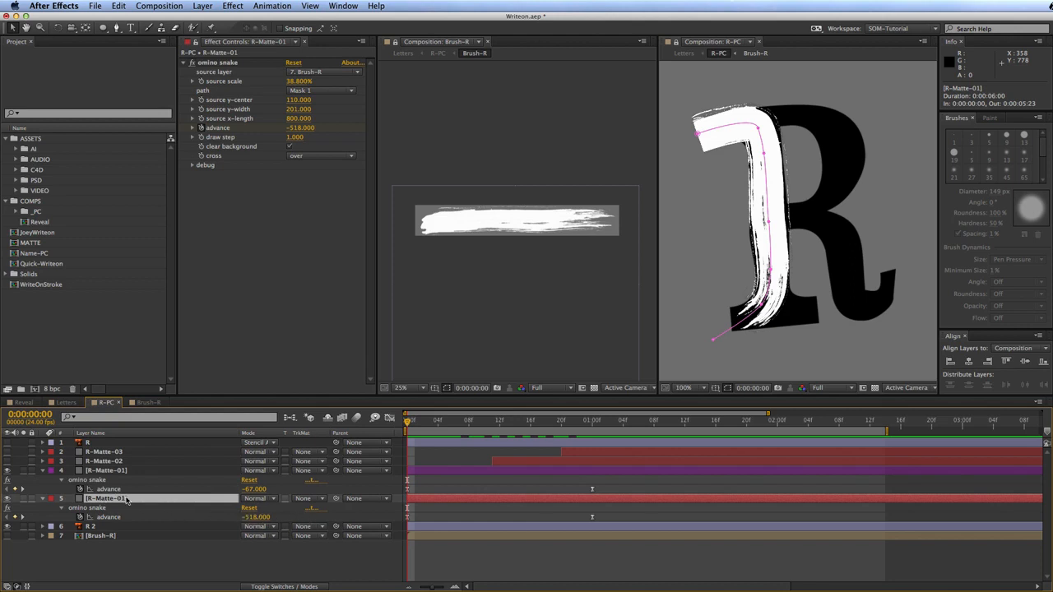
left_click(319, 499)
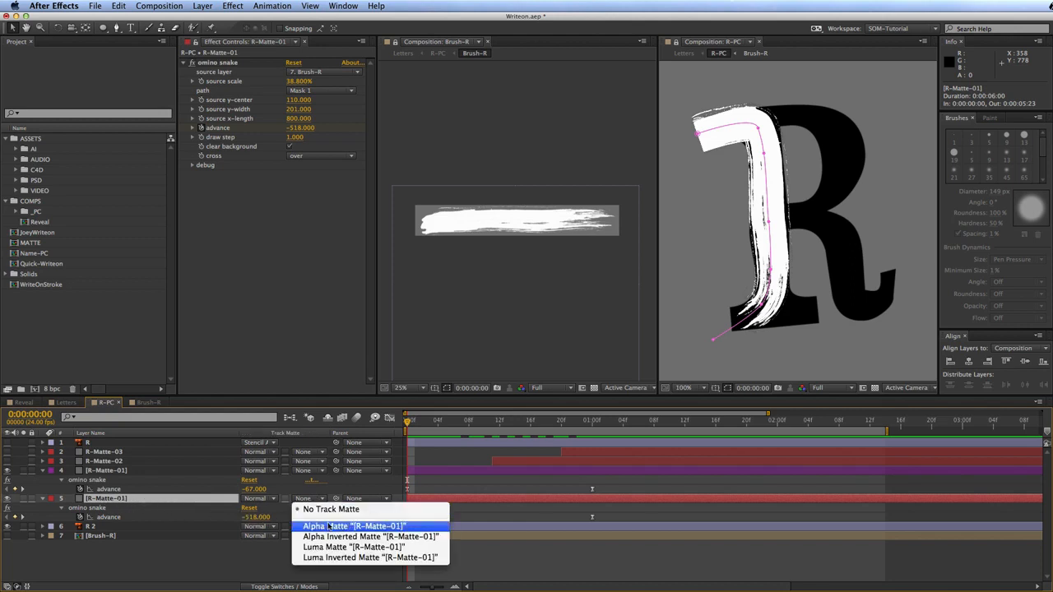
left_click(326, 526)
key("space")
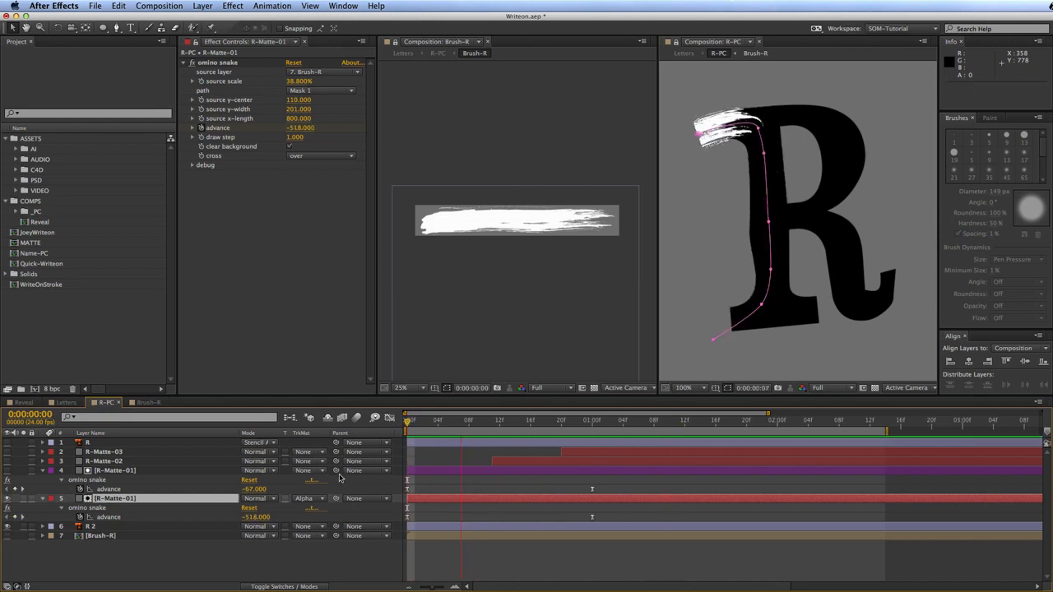
key("space")
Step: Collapse all layer properties, clear the selection, and preview the matted stroke again
key("super+a")
key("u")
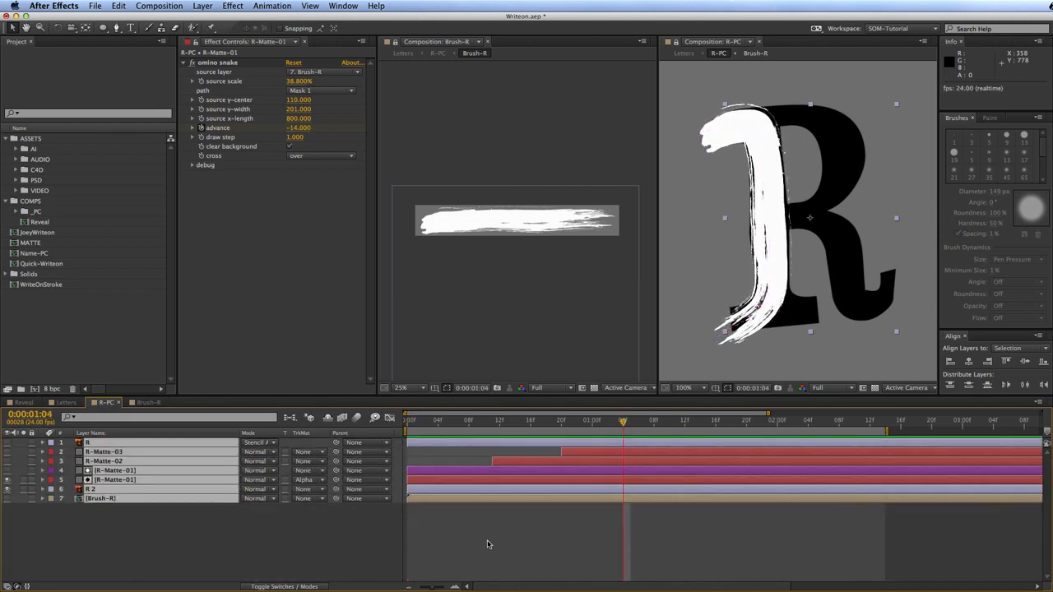
left_click(503, 557)
key("space")
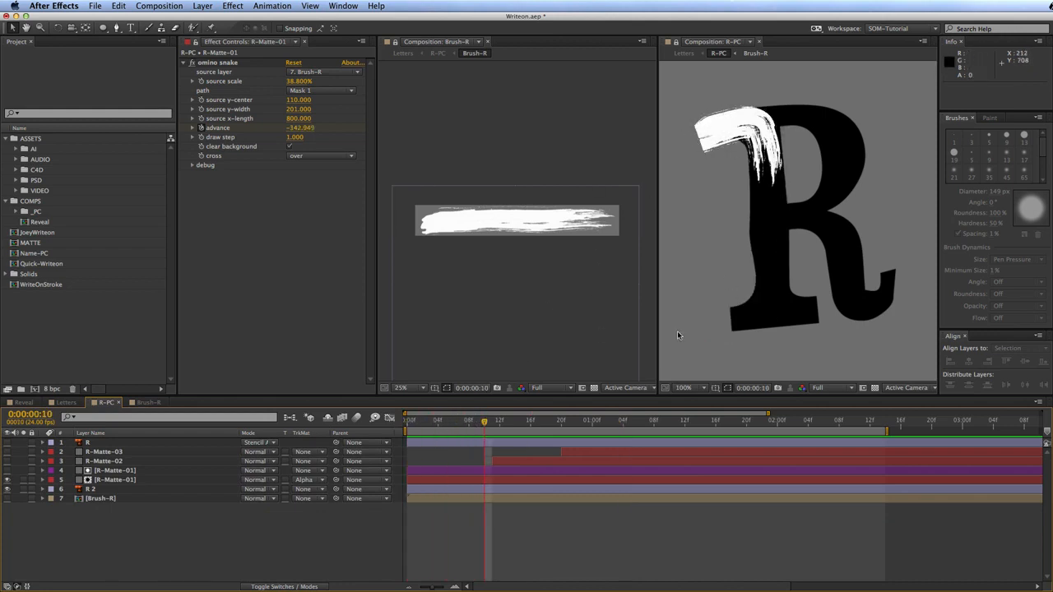
Step: Set the purple R-Matte-01 copy's advance to -12 at the first frame and run a RAM preview
mouse_move(485, 422)
left_mouse_down()
mouse_move(546, 417)
mouse_move(453, 421)
mouse_move(359, 445)
left_mouse_up()
left_click(205, 470)
key("u")
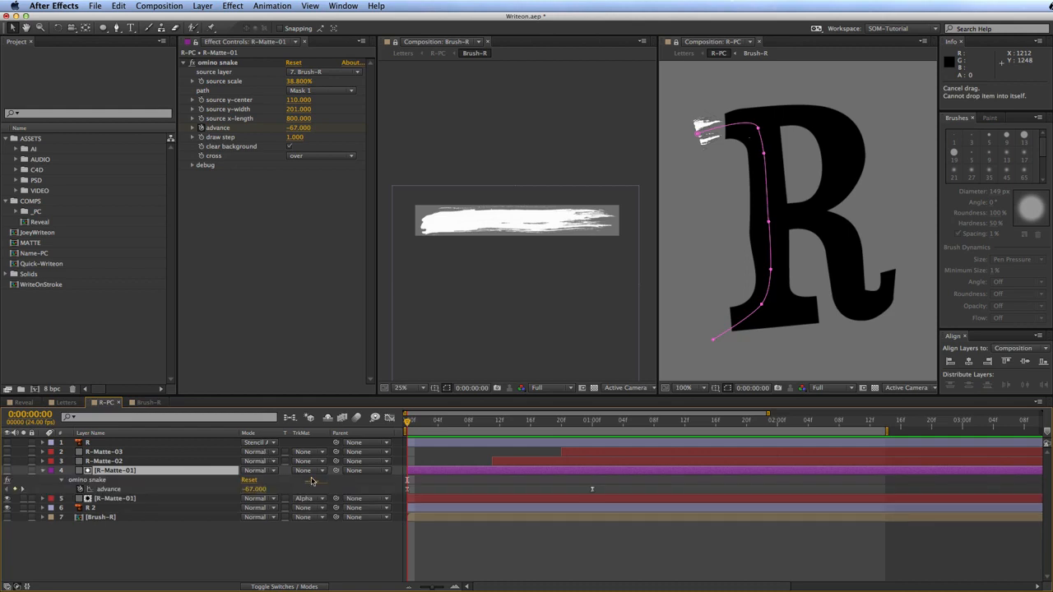
left_click_drag(255, 489, 277, 493)
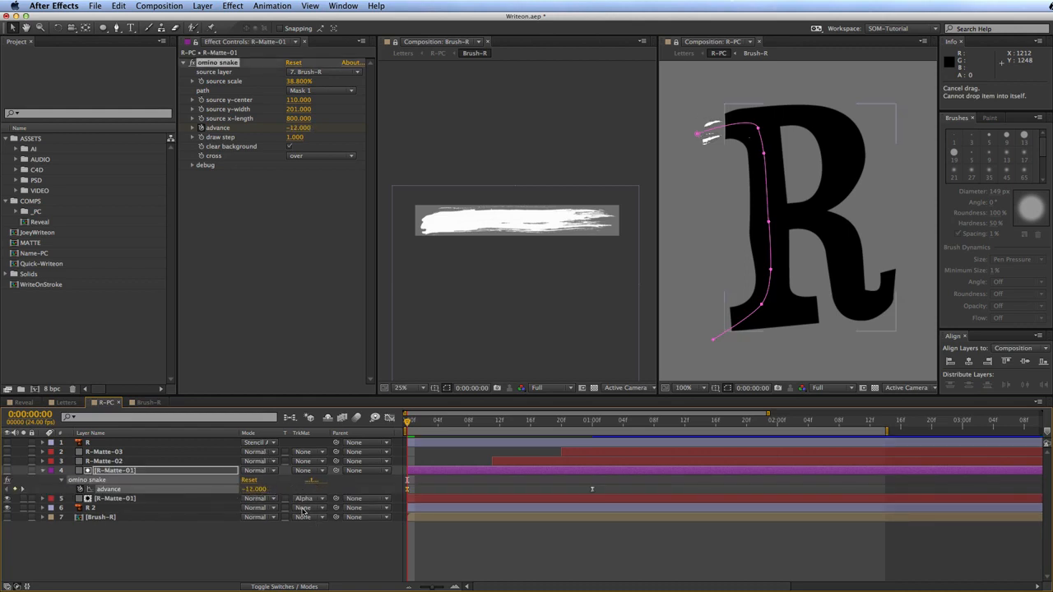
key("KP_0")
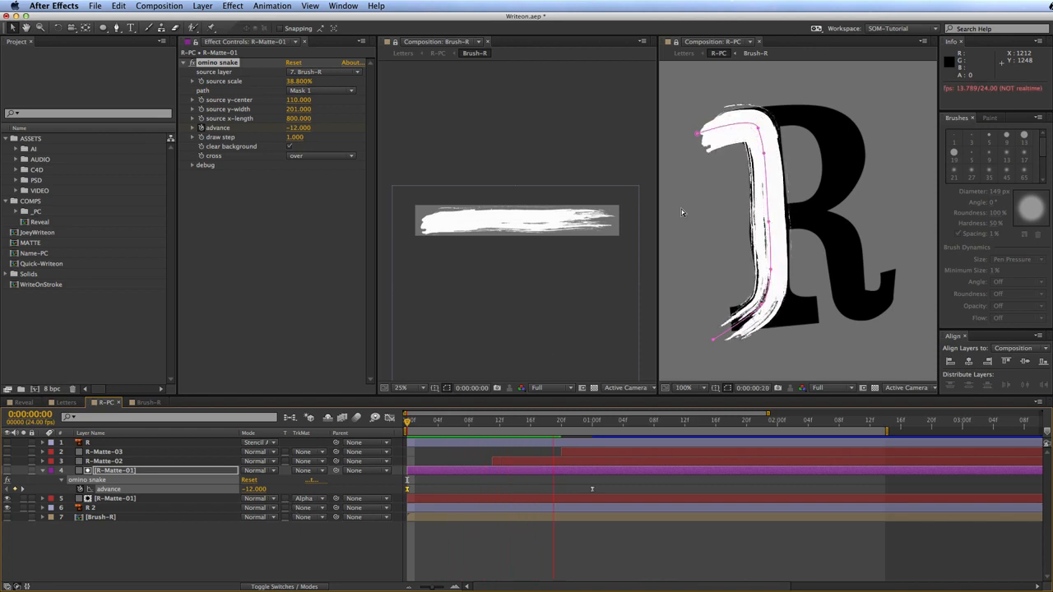
left_click(683, 173)
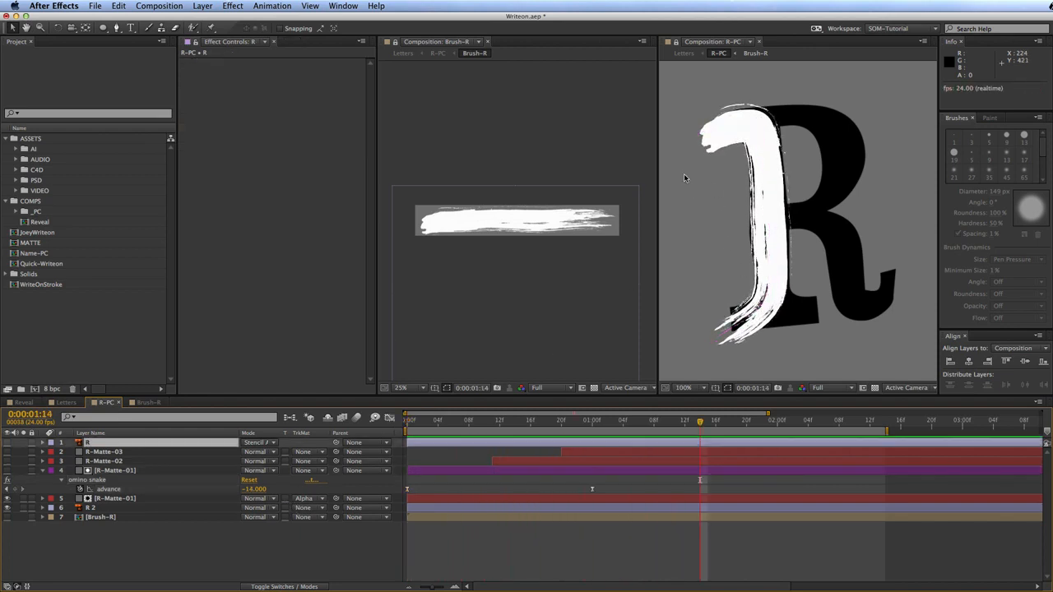
Step: Check the reveal around 0:00:00:16, play it through, and collapse all layer properties
left_click_drag(410, 421, 530, 418)
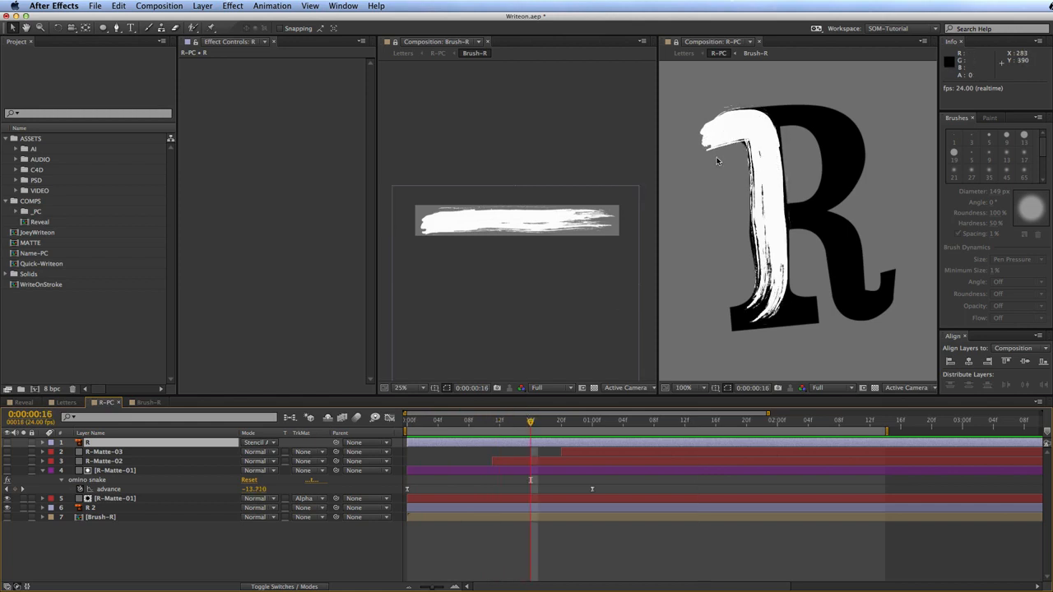
key("space")
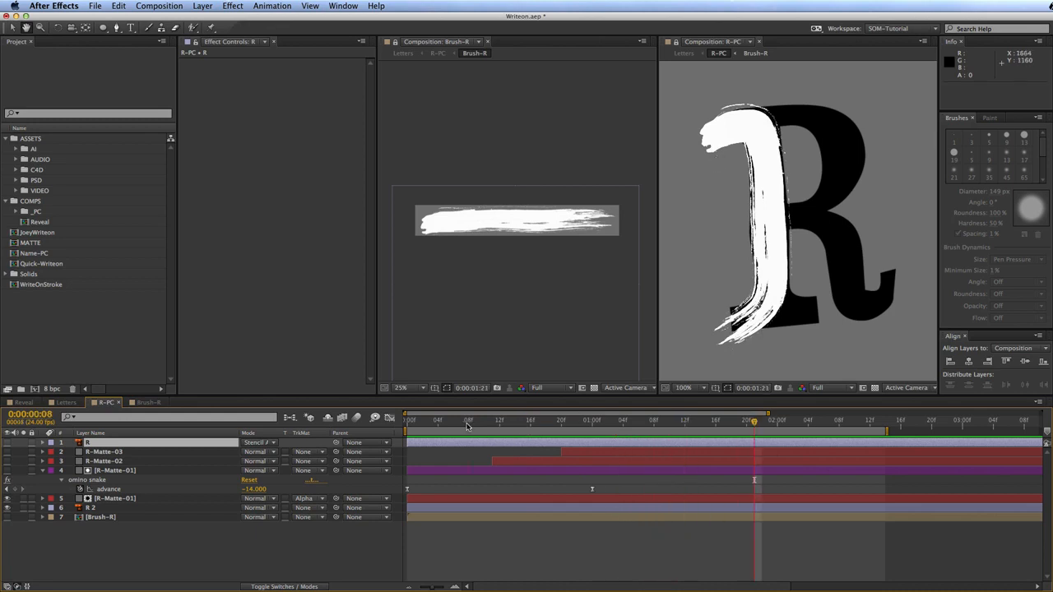
key("space")
key("super+a")
key("u")
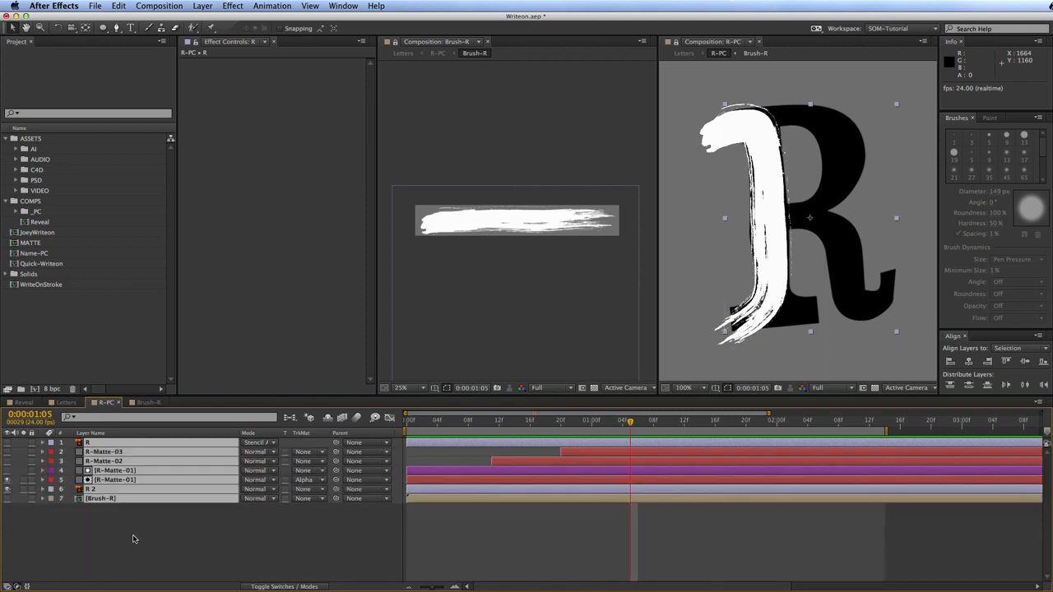
left_click(132, 536)
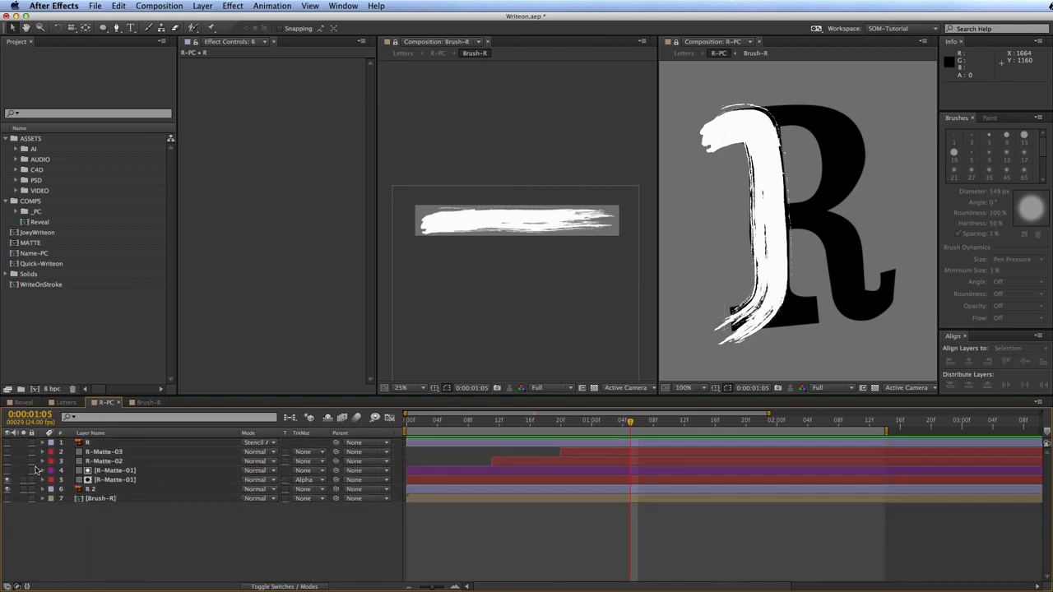
Step: Remove the track matte from the red R-Matte-01 and delete its purple copy
left_click(123, 473)
left_click(308, 479)
left_click(319, 486)
key("Delete")
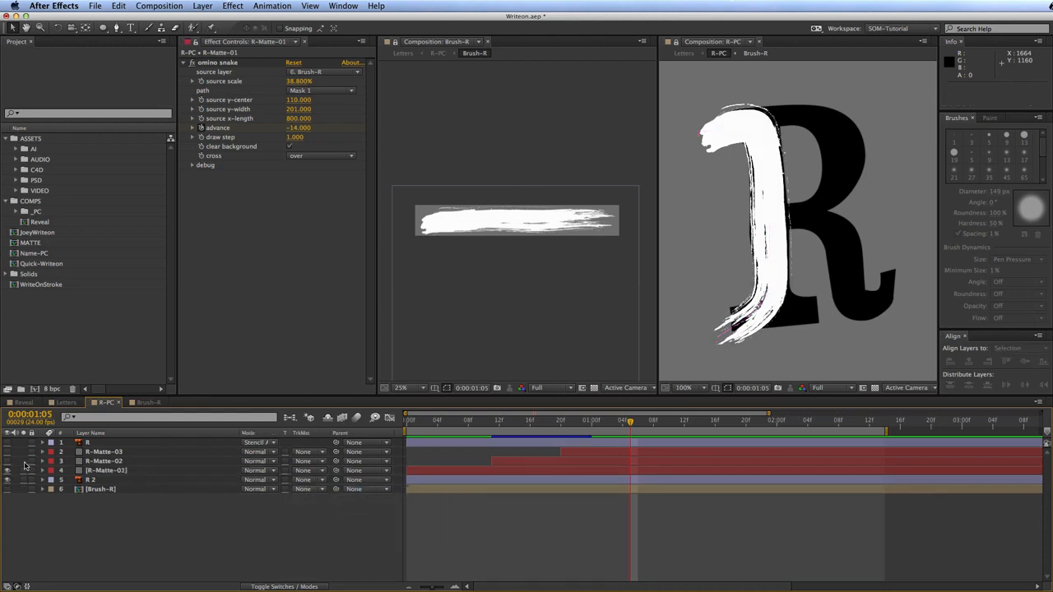
Step: With R-Matte-02 and R-Matte-03 visible, duplicate all three R-Matte layers and give the copies a blue label
left_click(213, 450)
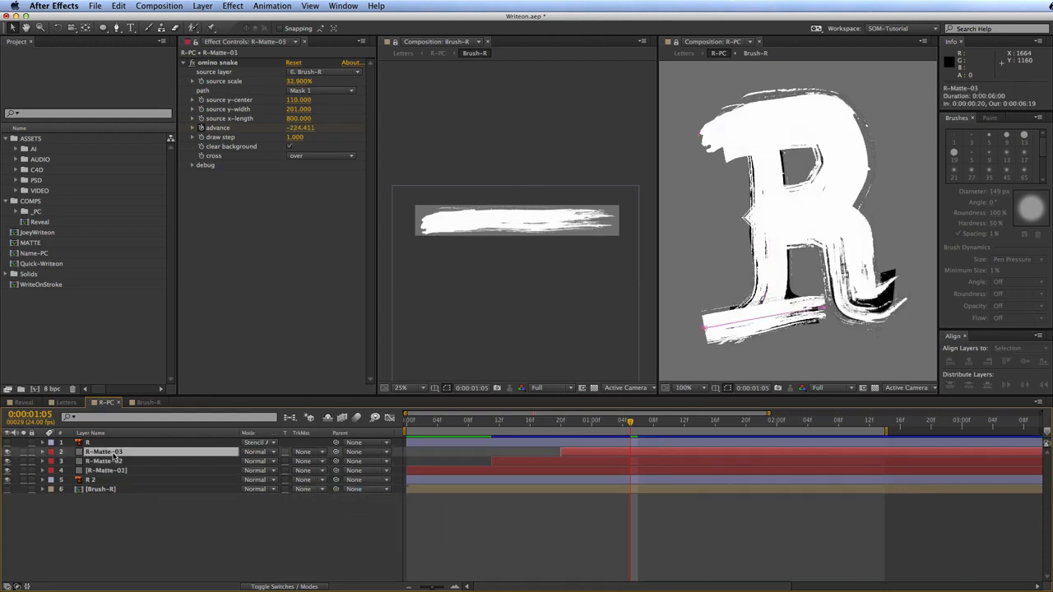
left_click(164, 470, "shift")
key("ctrl+d")
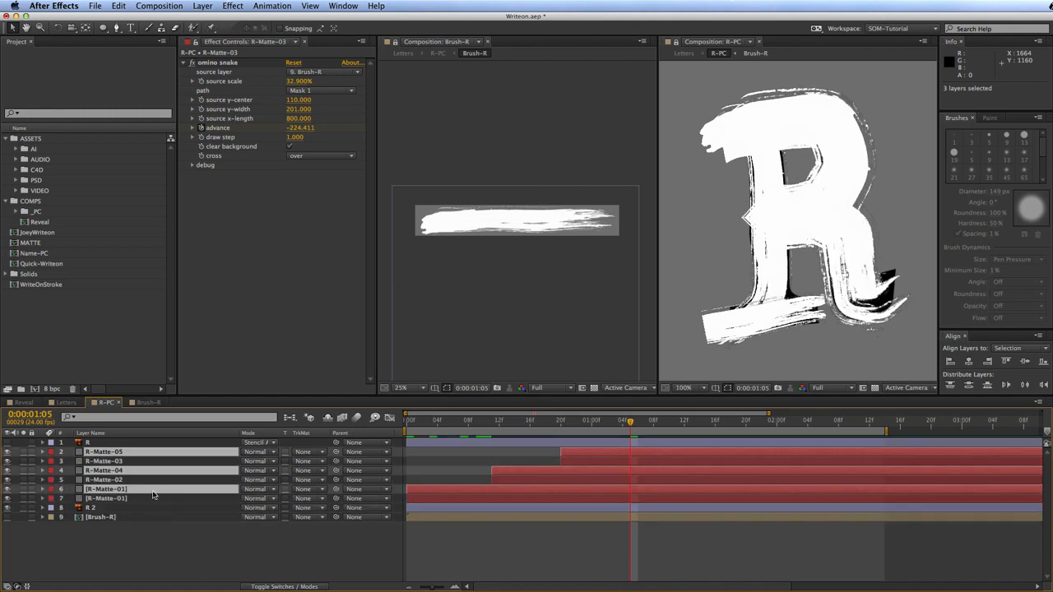
left_click(50, 489)
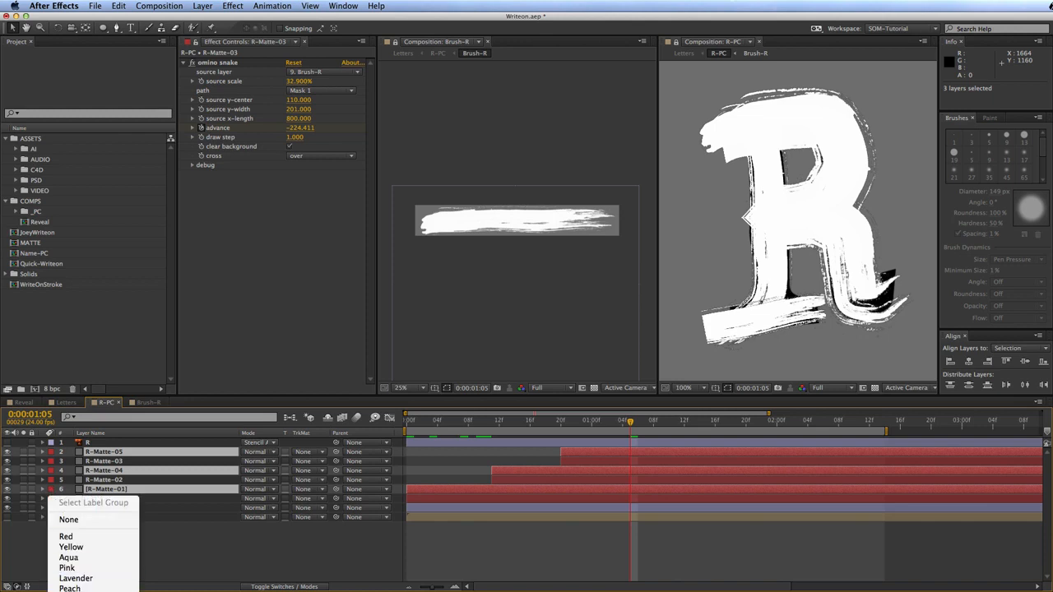
left_click(67, 591)
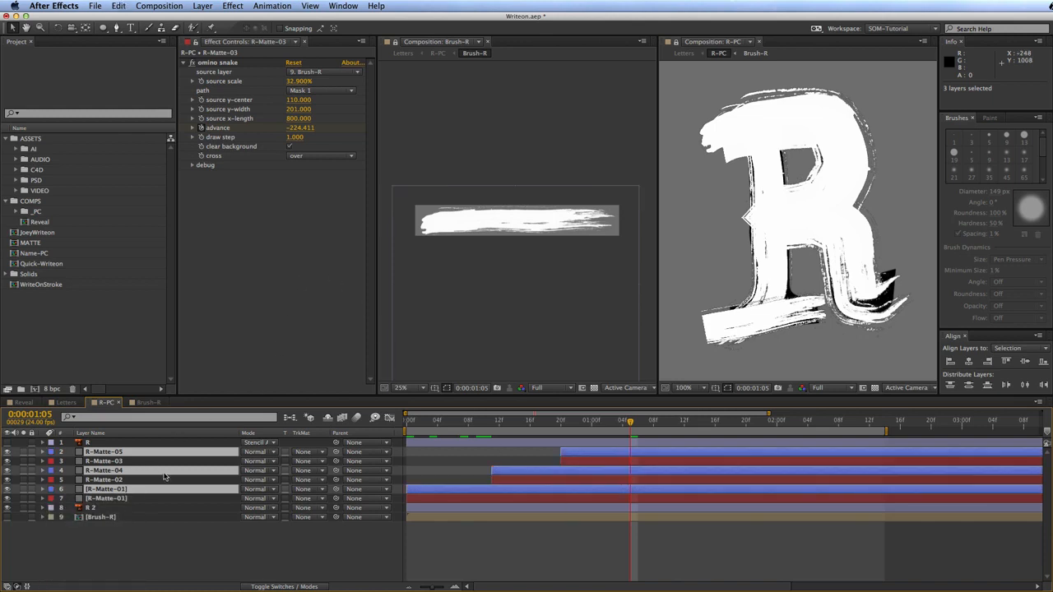
Step: Reveal the three blue copies' advance keyframes, select their starting keyframes together, and inspect the keyframe value without changing it
key("u")
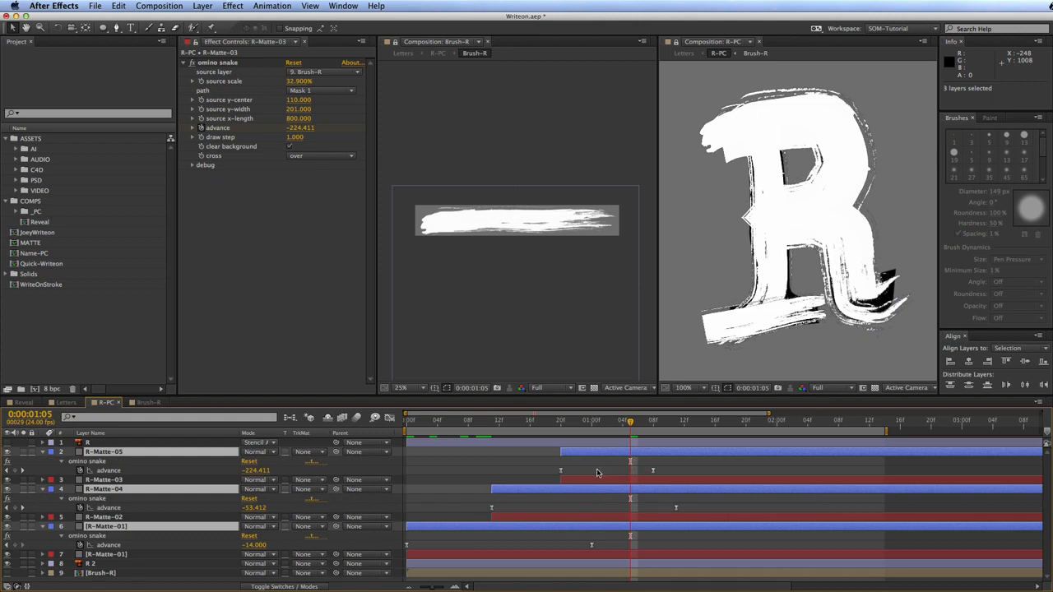
left_click_drag(587, 465, 407, 542)
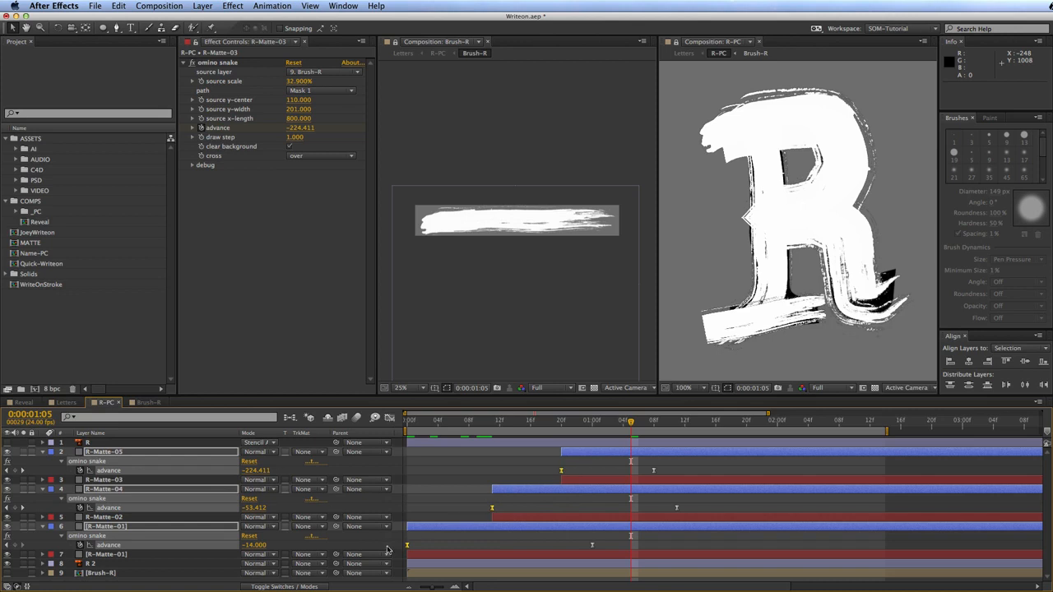
double_click(492, 508)
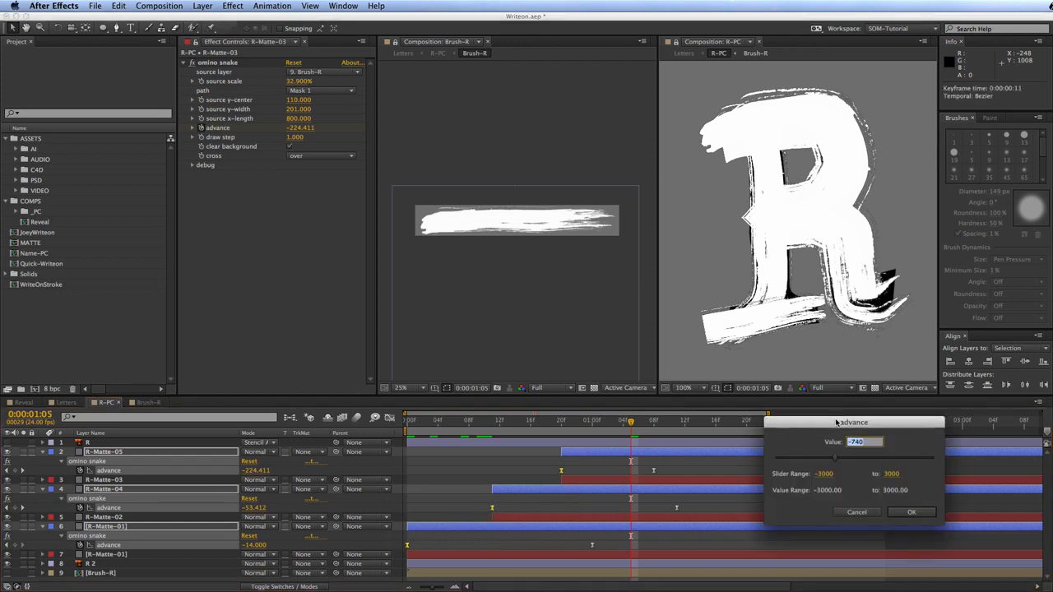
left_click_drag(837, 423, 508, 237)
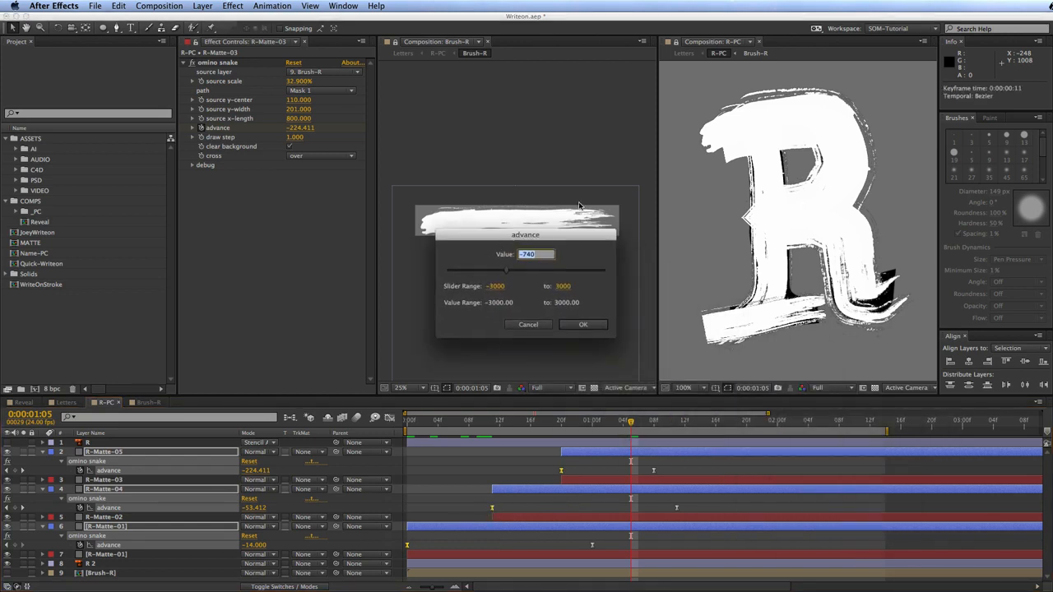
key("Return")
Step: Check the strokes between 0:00:00:20 and 0:00:01:14, and set the blue copies' starting advance keyframes to 0
left_click(560, 420)
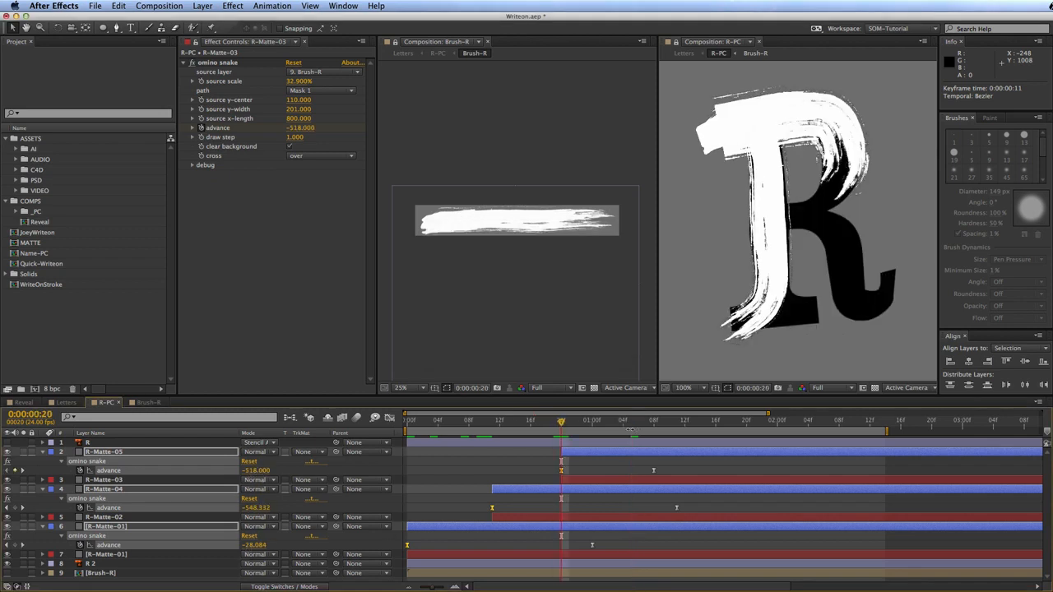
left_click(677, 426)
left_click_drag(681, 427, 699, 427)
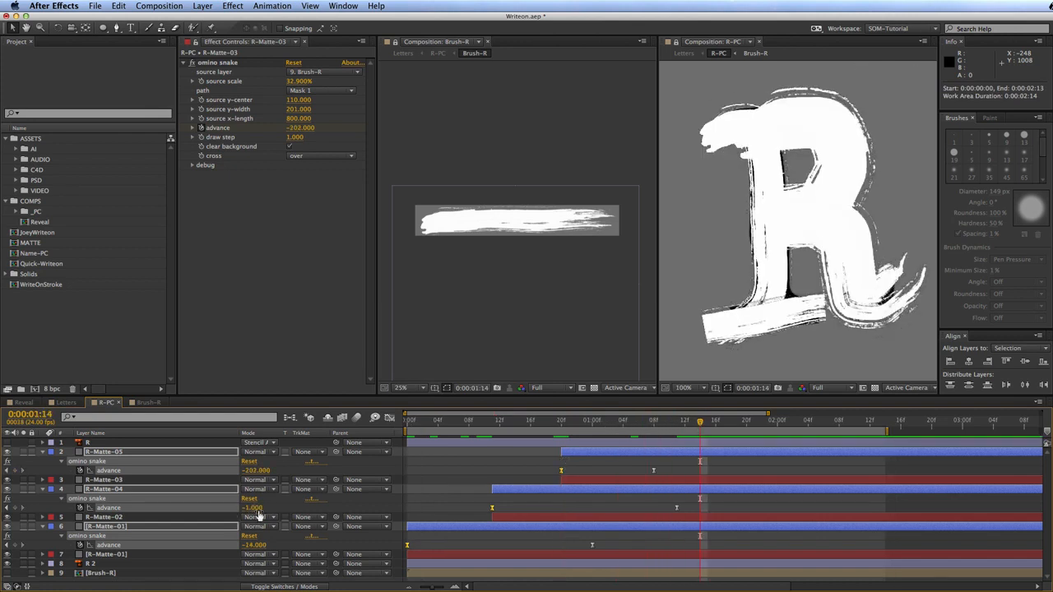
mouse_move(591, 422)
left_mouse_down()
mouse_move(556, 422)
mouse_move(600, 421)
mouse_move(430, 420)
mouse_move(661, 420)
mouse_move(414, 421)
mouse_move(599, 422)
left_mouse_up()
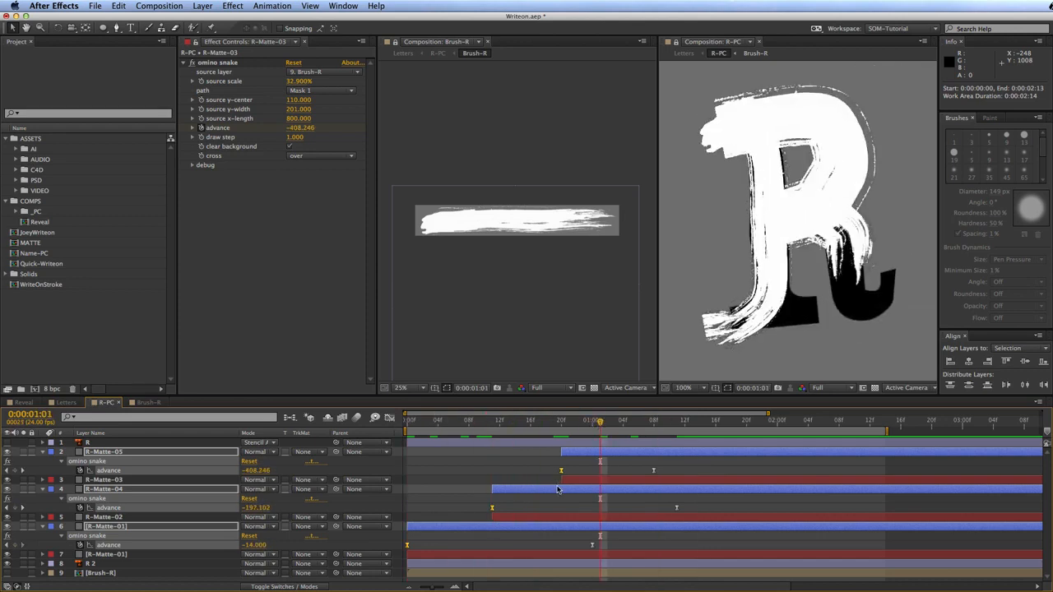
double_click(560, 471)
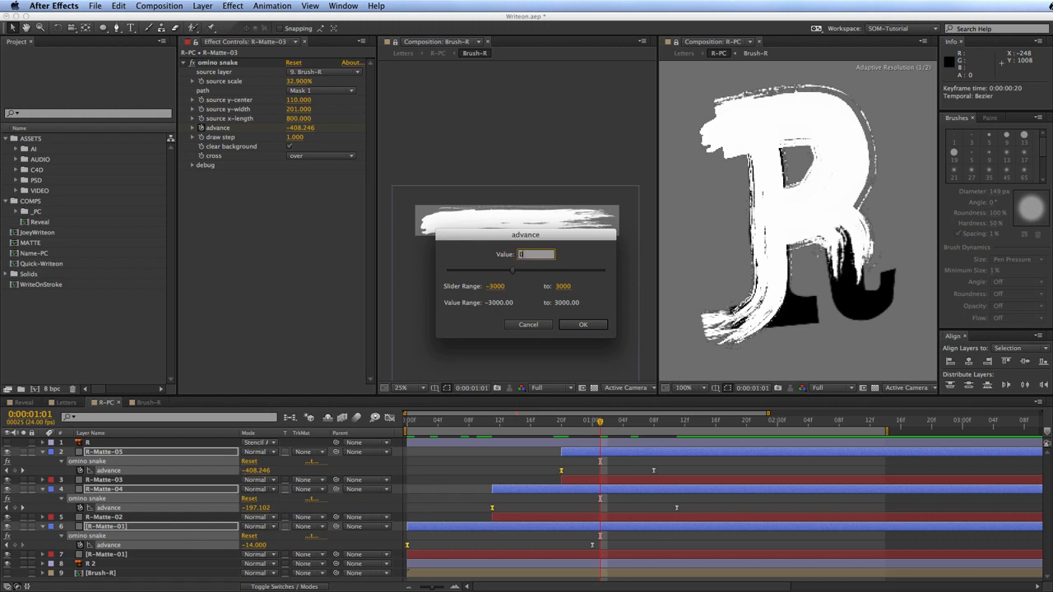
key("Return")
left_click(453, 493)
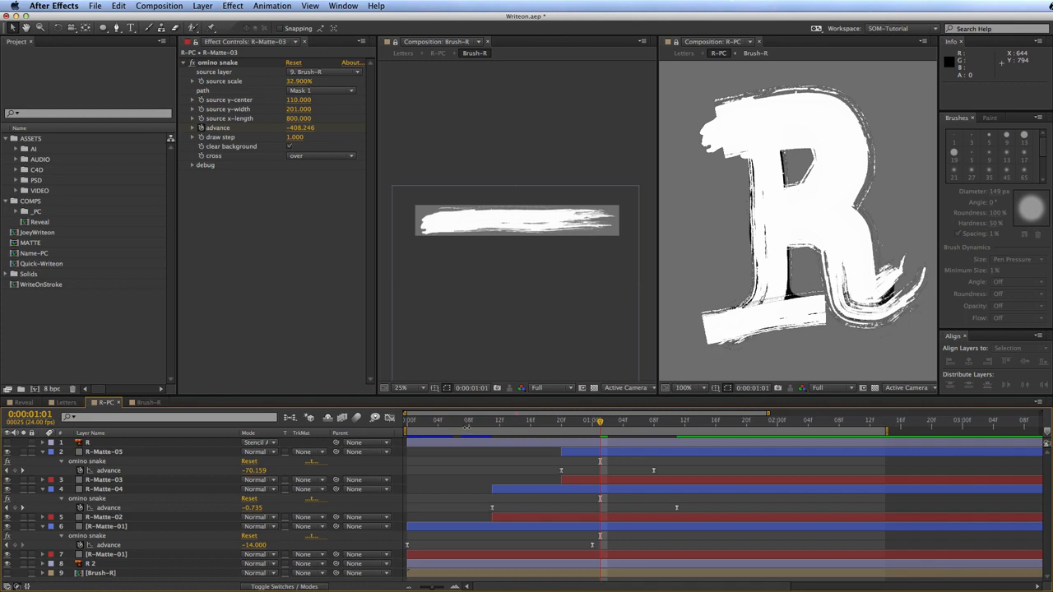
Step: Collapse the properties of all layers and clear the selection
key("super+a")
key("super+grave")
key("super+grave")
left_click(284, 567)
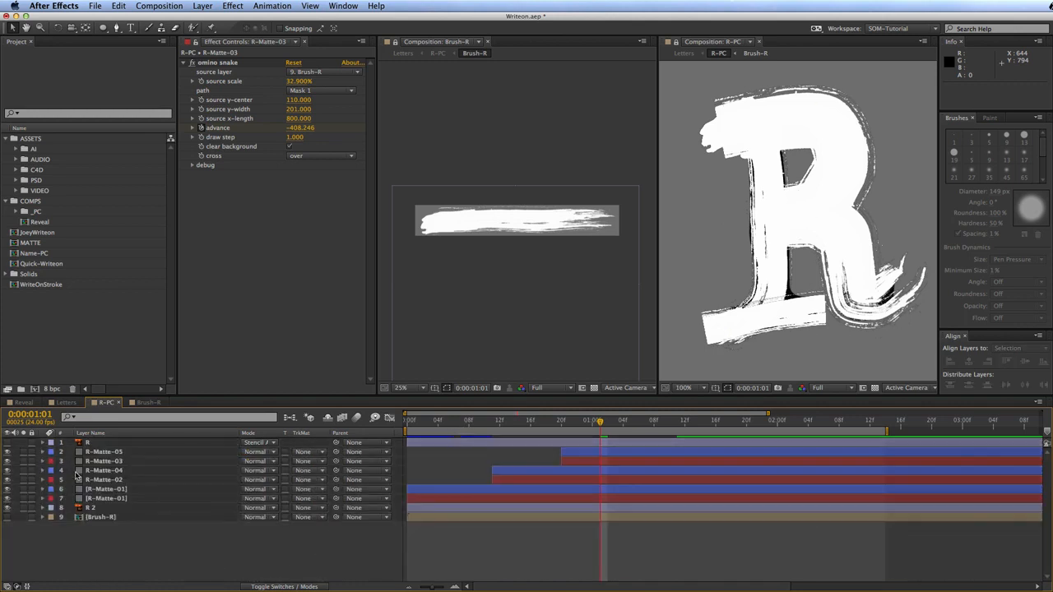
Step: Set the three red R-Matte layers to use the blue copies above them as alpha mattes, and preview the strokes
left_click(143, 498)
left_click(150, 479, "super")
left_click(148, 460, "super")
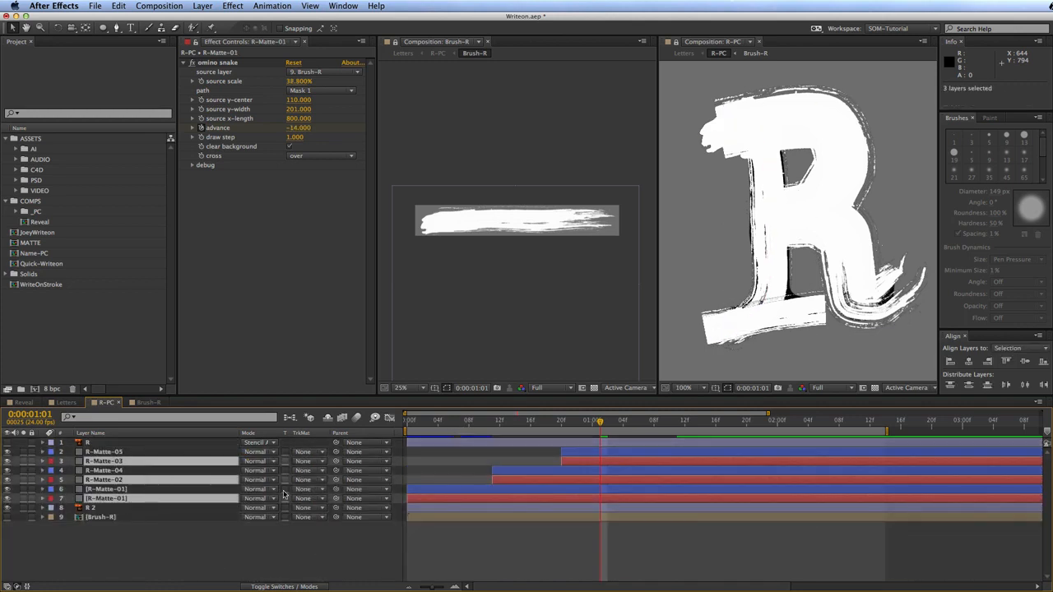
left_click(309, 466)
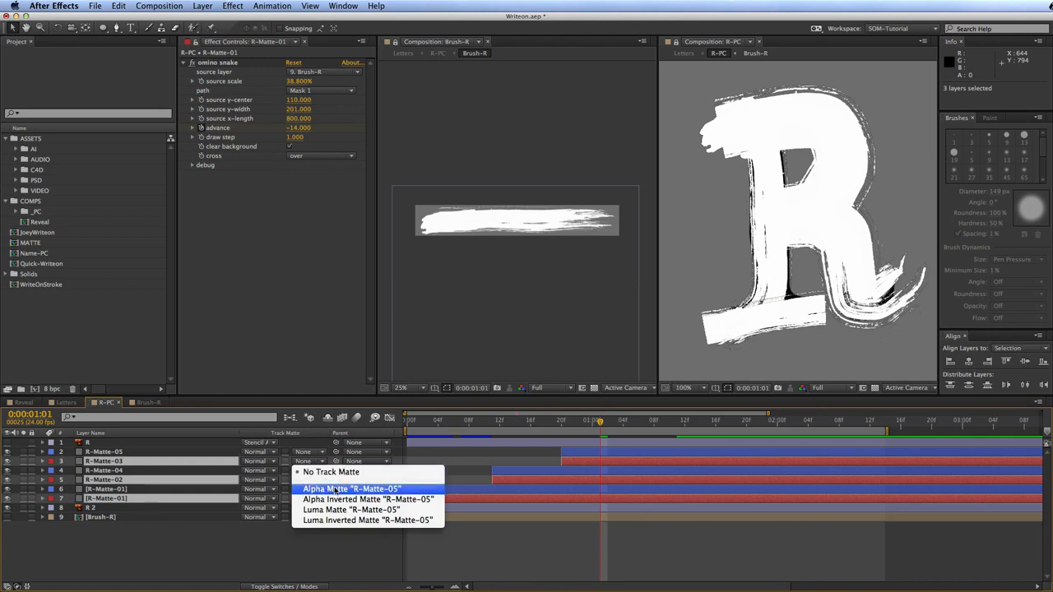
left_click(337, 493)
left_click(377, 537)
key("KP_0")
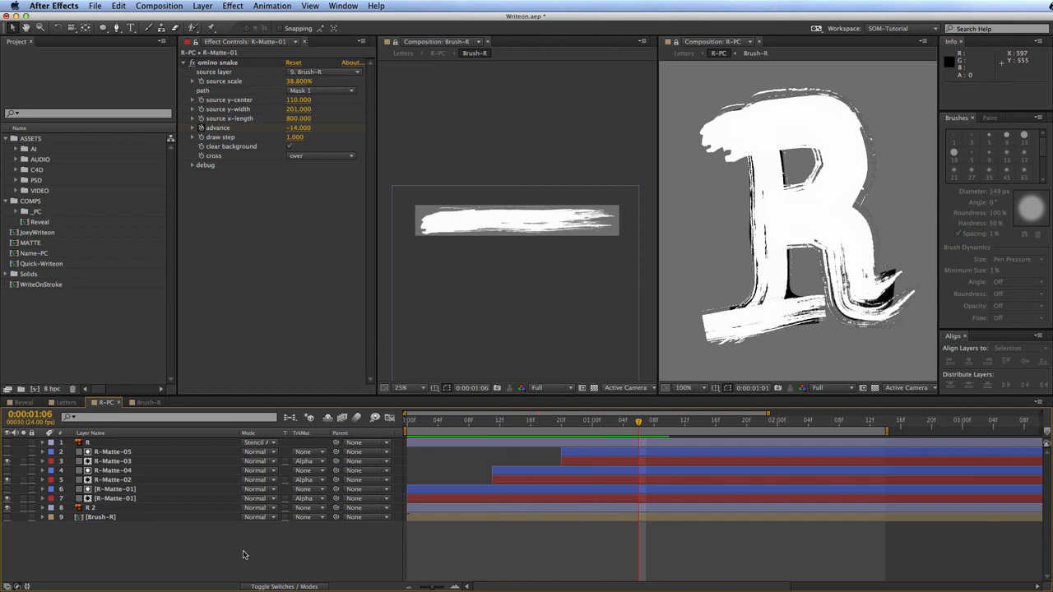
Step: Hide the R 2 reference layer, turn on the Stencil Alpha R layer, and play a preview of the reveal
left_click(25, 509)
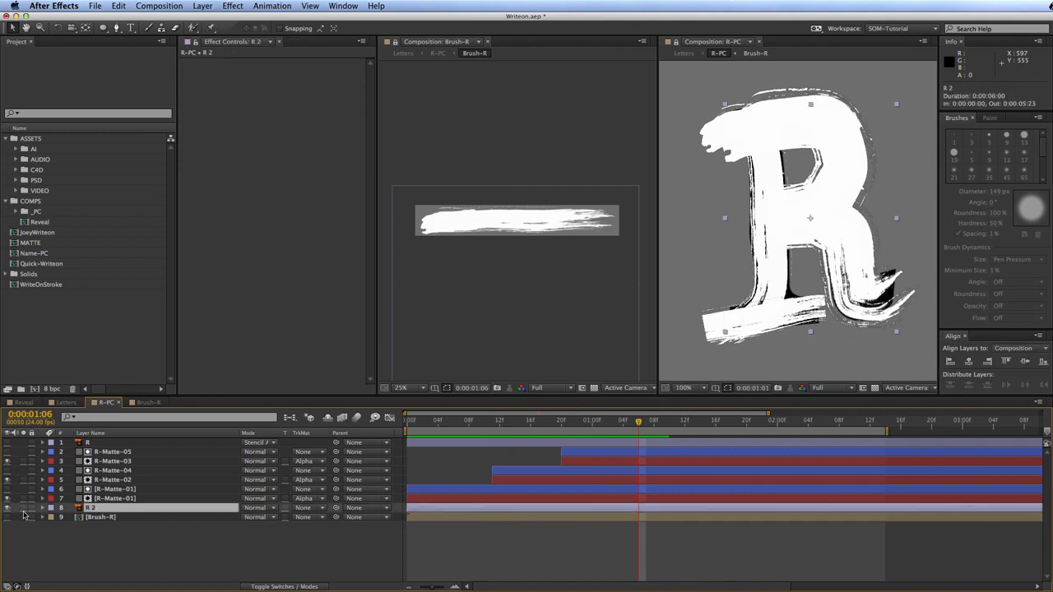
left_click(78, 528)
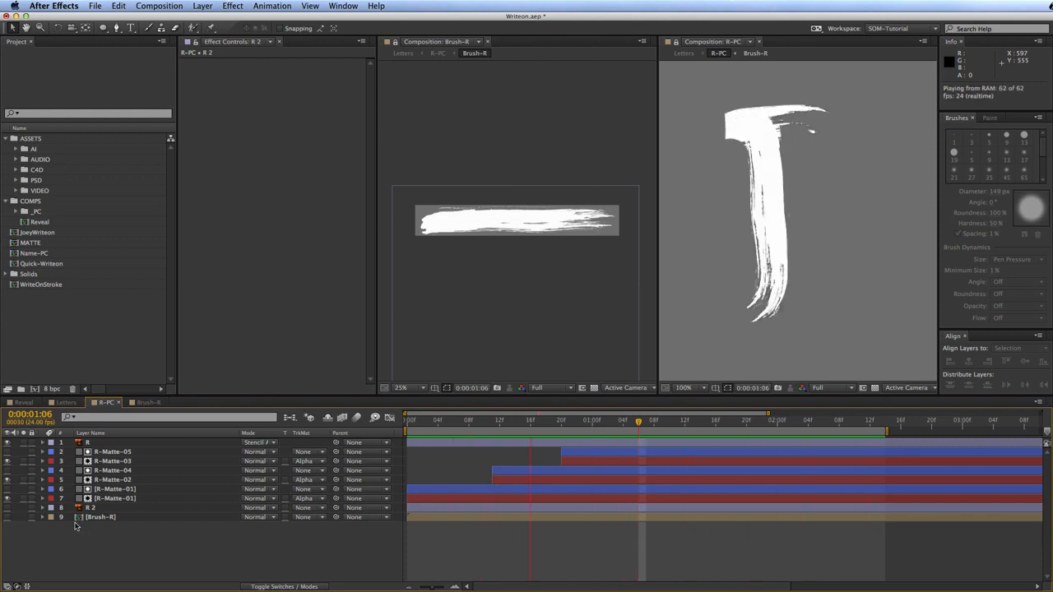
key("space")
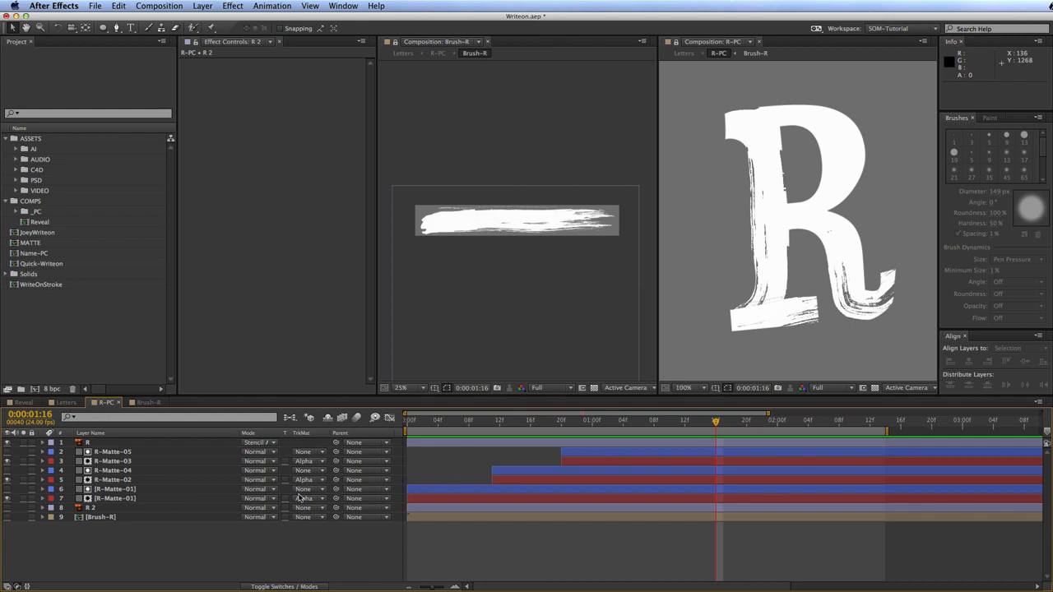
Step: Duplicate the blue and red R-Matte-01 pair and nudge the copies up and to the left of the original stroke
left_click(132, 499)
left_click(132, 489, "shift")
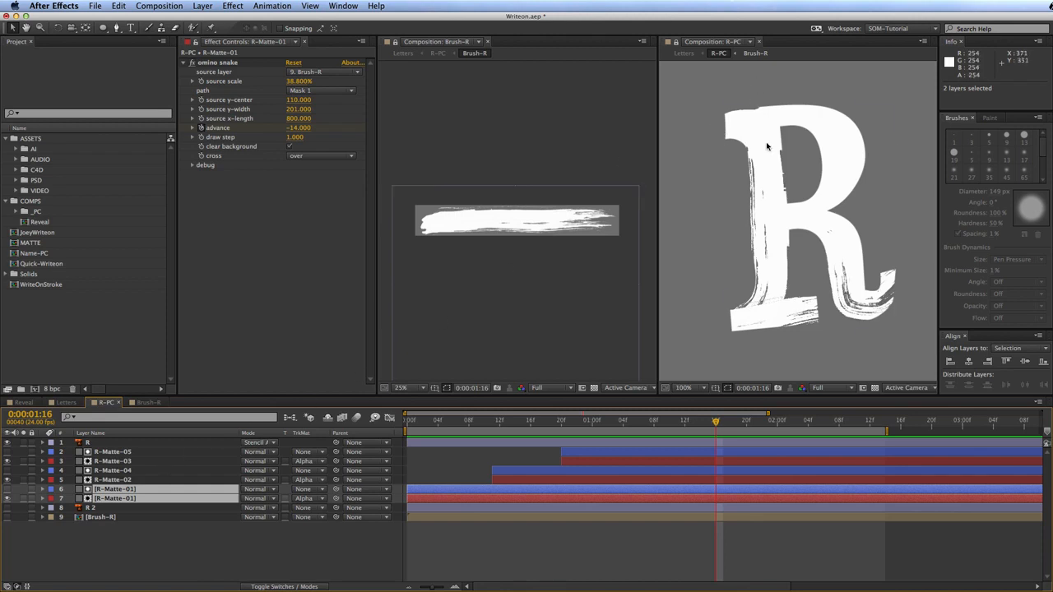
key("super+d")
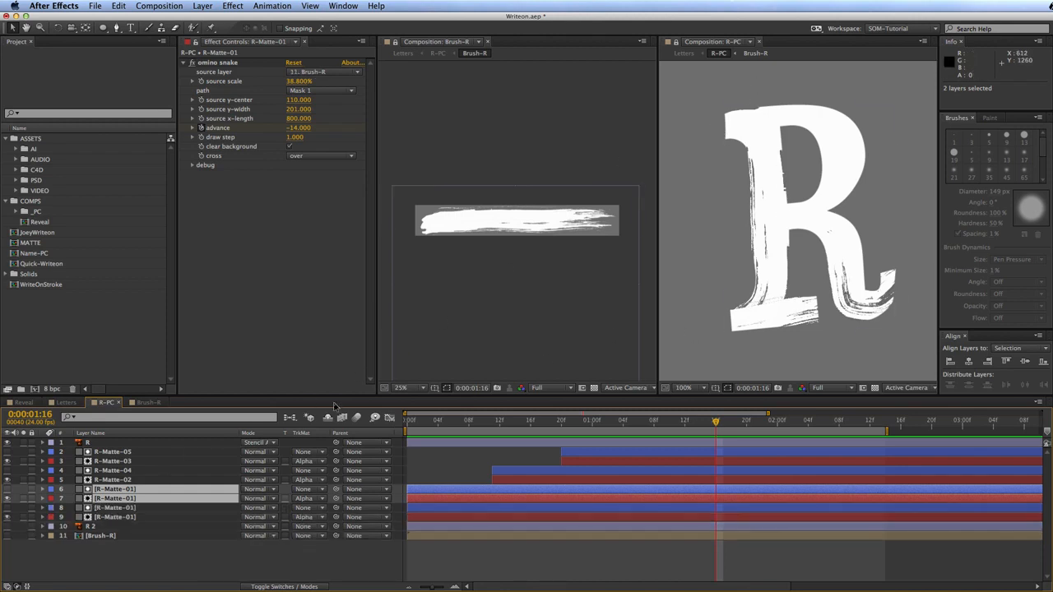
key("Left")
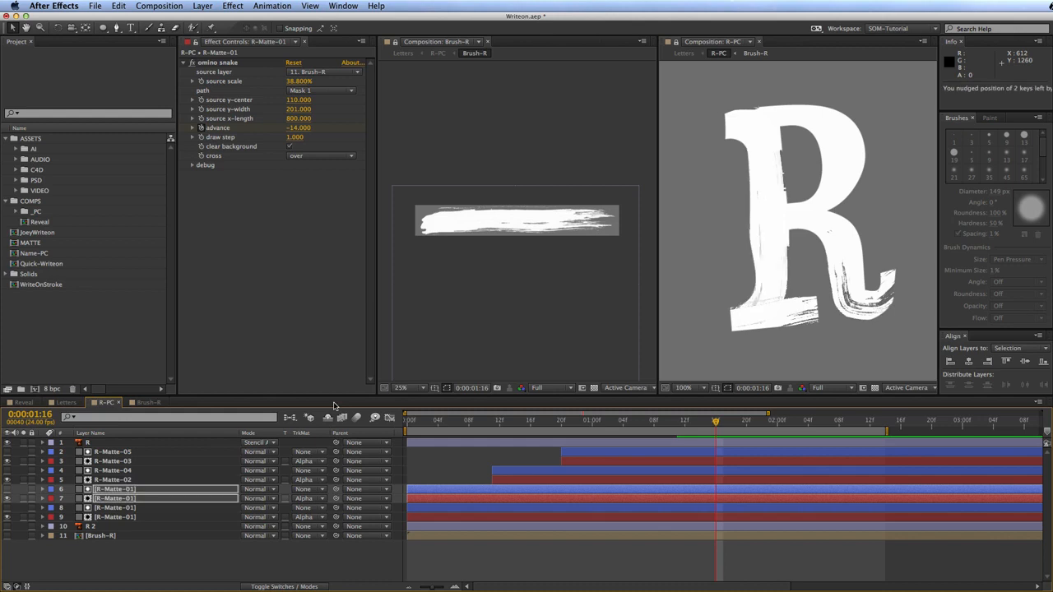
key("Left")
key("Up")
key("Up")
key("Right")
key("Right")
Step: Shift the duplicated R-Matte-01 pair two frames later and preview the animation
key("alt+Page_Down")
key("KP_0")
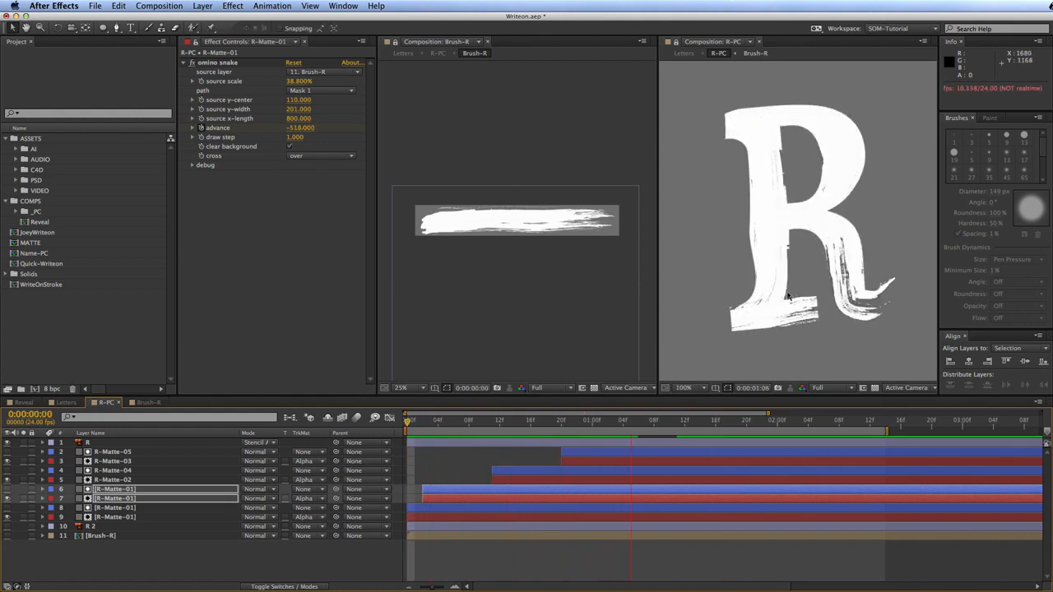
key("space")
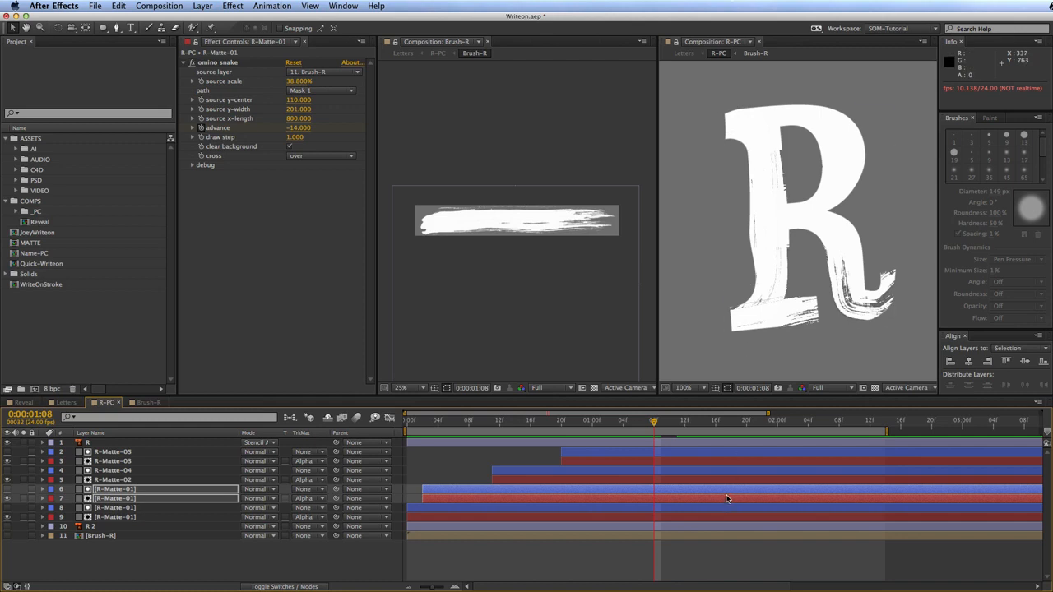
Step: Duplicate the R-Matte-02 and R-Matte-04 pair and shift the copies two frames later
left_click(131, 480)
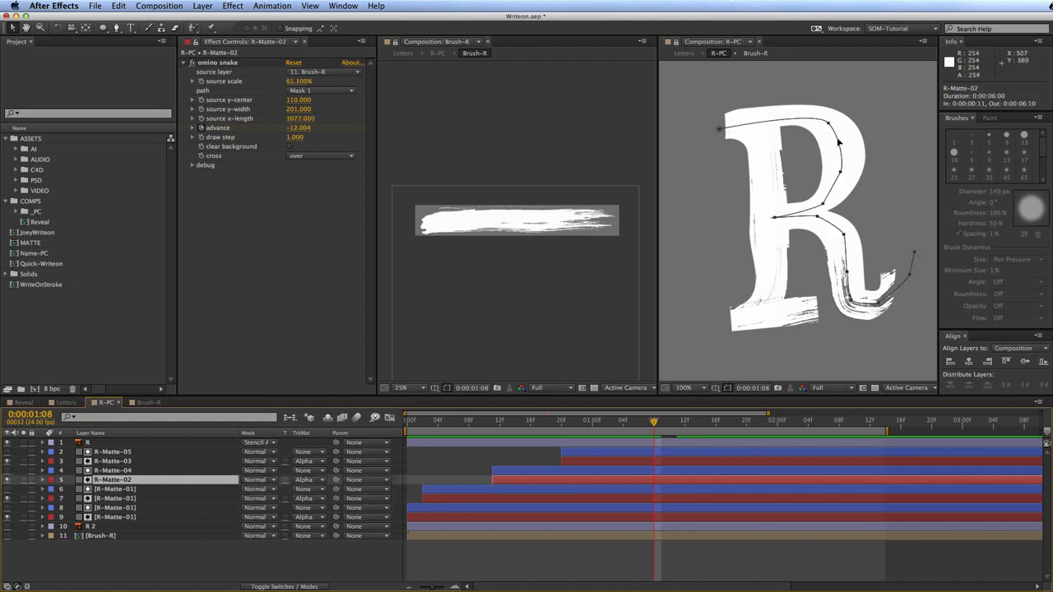
left_click(120, 471, "shift")
key("super+d")
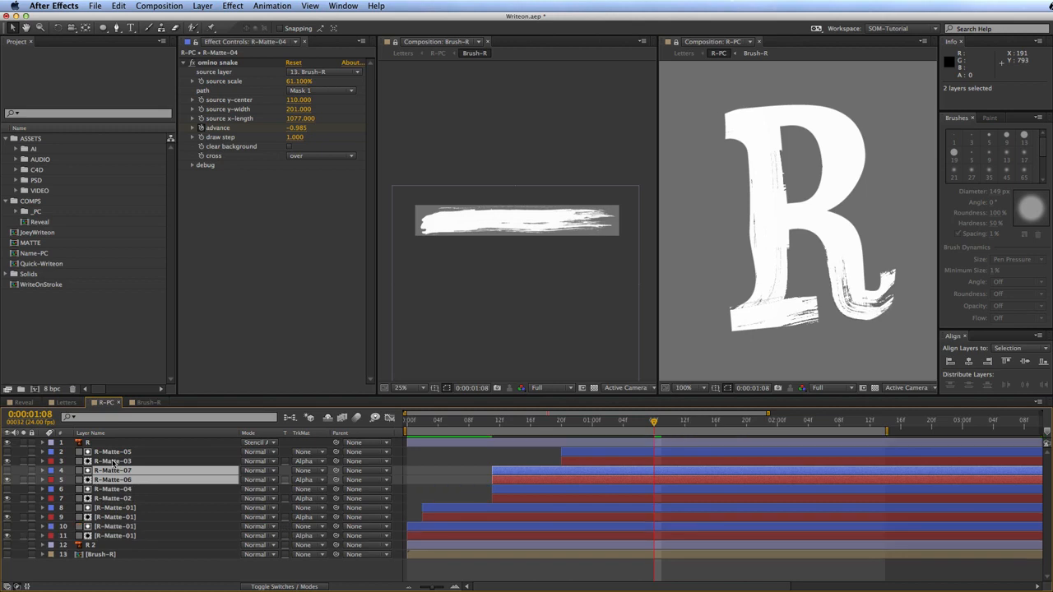
key("alt+Page_Down")
key("alt+Page_Down")
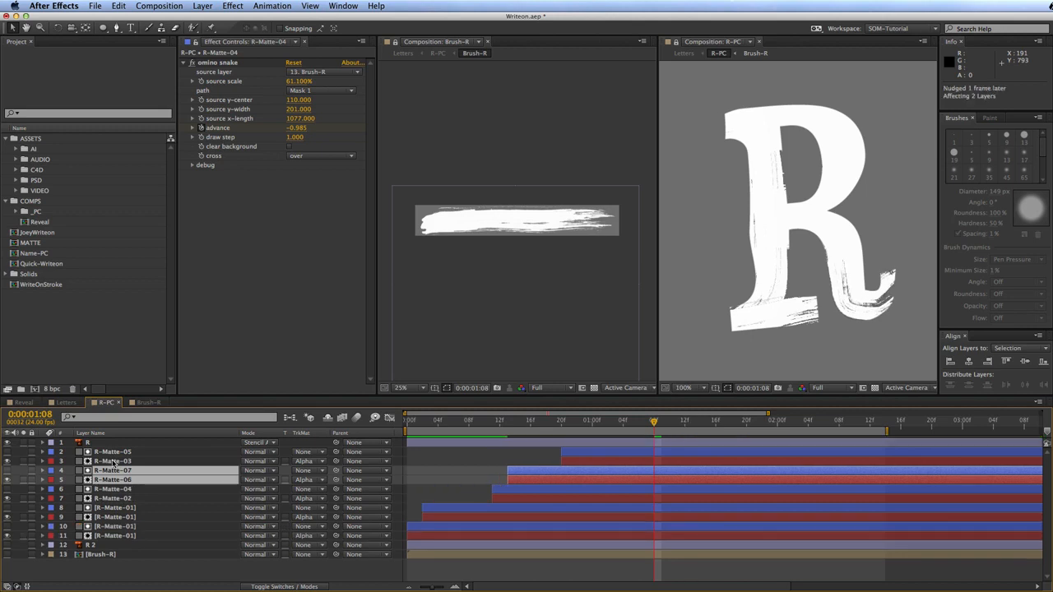
Step: Nudge the position of the copied R-Matte-02 and R-Matte-04 pair to offset it slightly from the original stroke
key("Up")
key("Up")
key("Up")
key("Right")
key("Down")
key("Left")
key("Left")
key("Down")
key("Down")
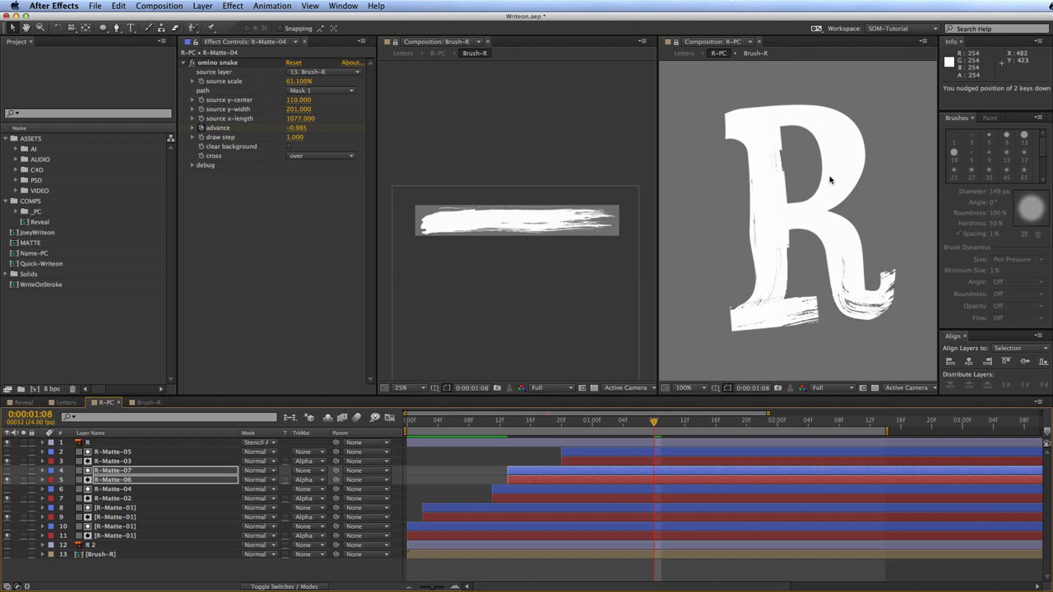
Step: Duplicate the R-Matte-03 and R-Matte-05 pair and shift the copies two frames later
left_click(148, 462)
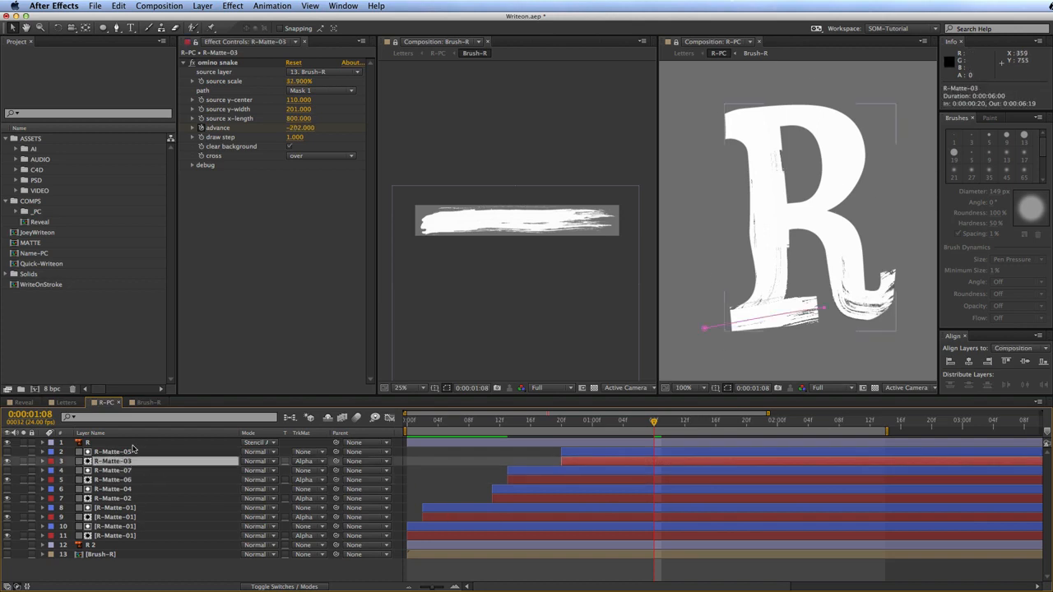
left_click(136, 452, "shift")
key("ctrl+d")
key("alt+Page_Down")
key("alt+Page_Down")
Step: Nudge the copied R-Matte-03 and R-Matte-05 pair vertically to fine-tune the bottom stroke's offset
key("Up")
key("Up")
key("Down")
key("Down")
key("Down")
key("Down")
key("Up")
key("Up")
key("Up")
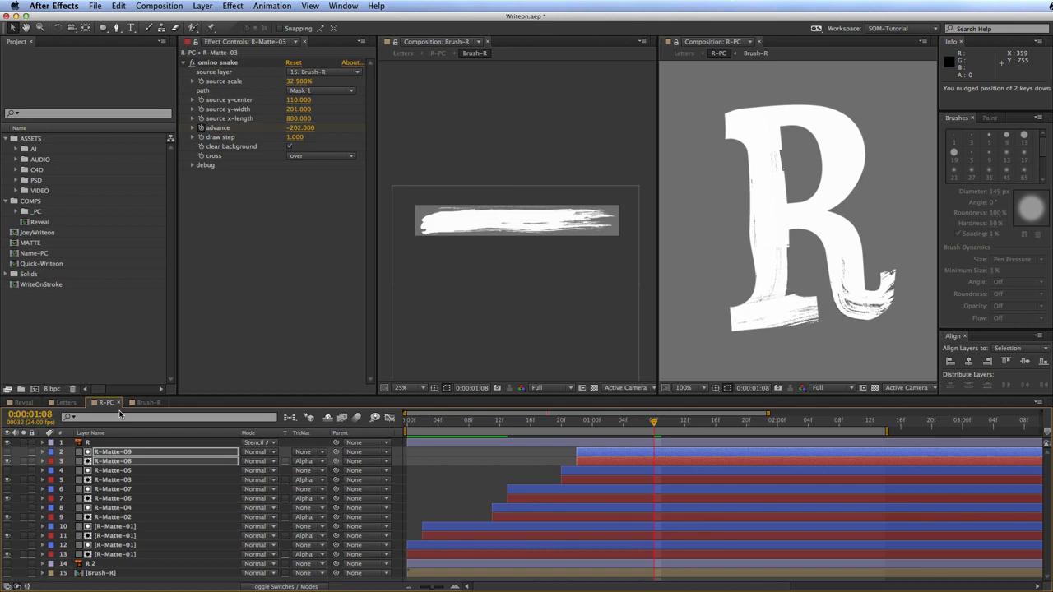
Step: Preview the R reveal with all the duplicated stroke pairs and check for gaps along the stem
key("KP_1")
key("KP_0")
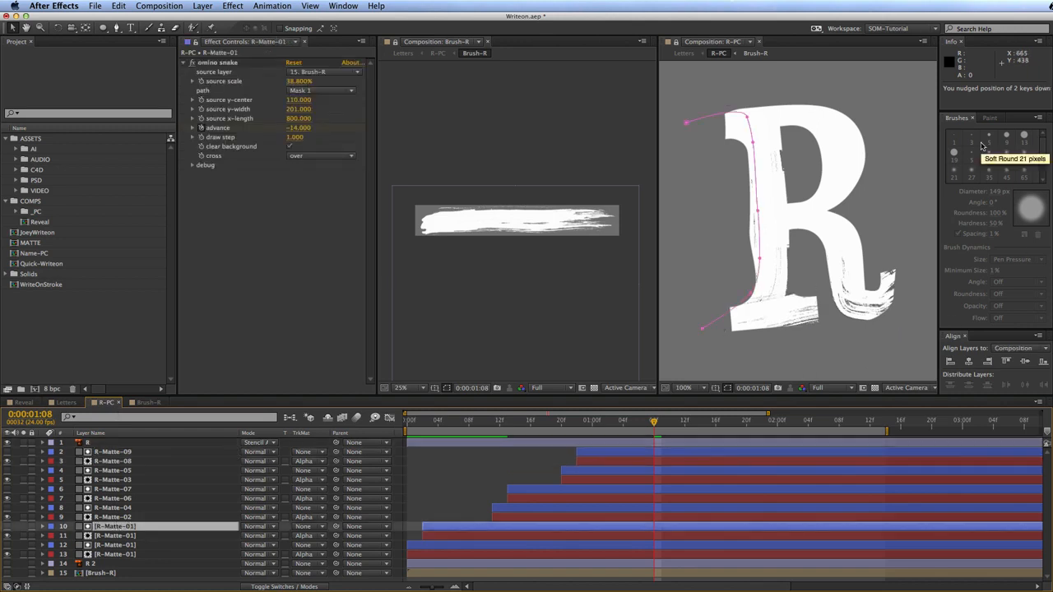
key("KP_0")
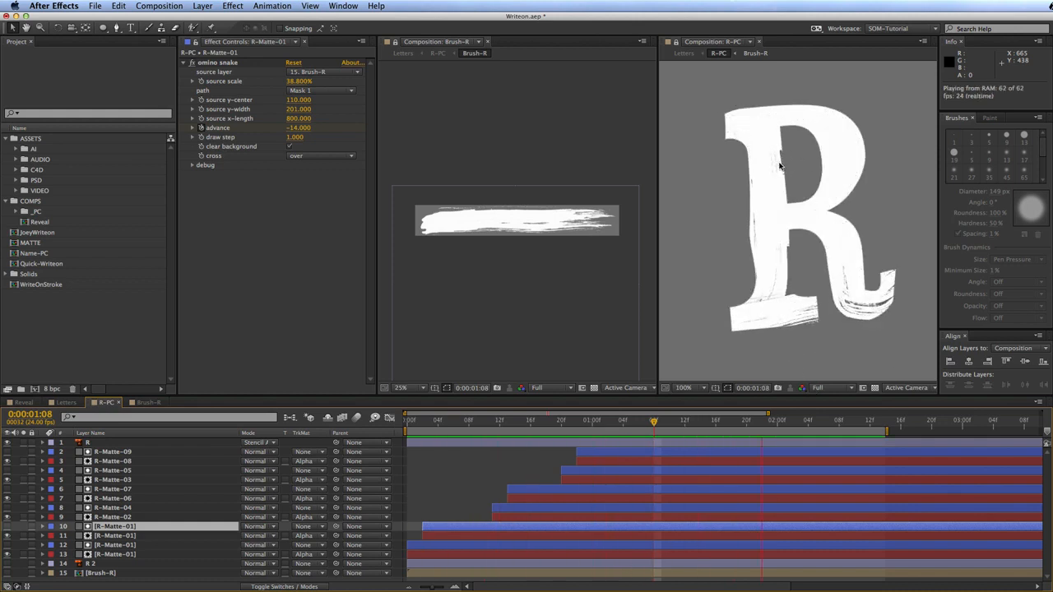
key("space")
Step: Duplicate the offset R-Matte-01 pair again, nudge the new copies right to cover the stem, and preview the result
left_click(136, 555)
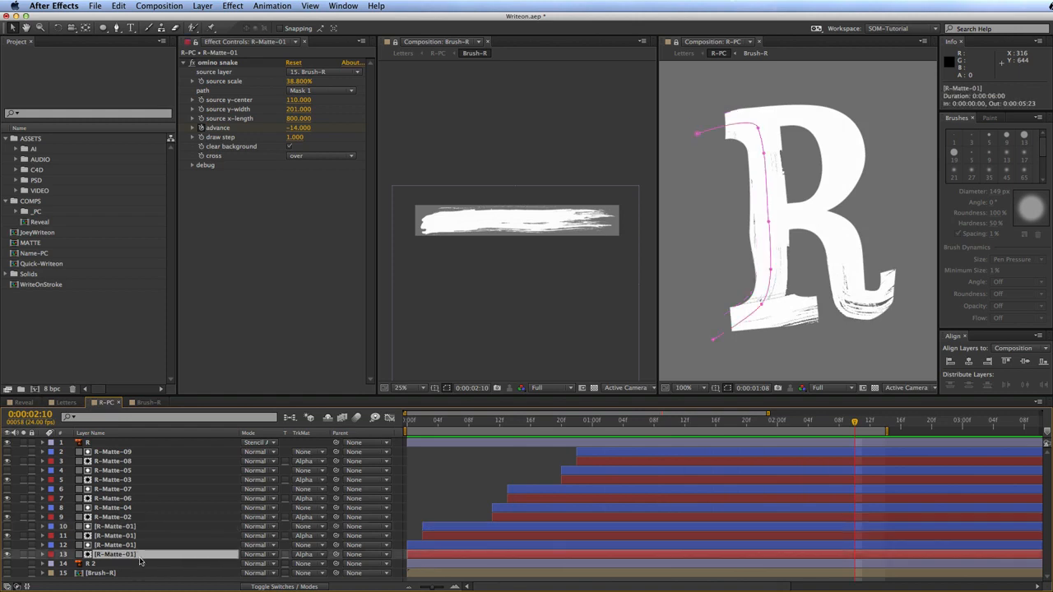
left_click(159, 527)
left_click(134, 537, "shift")
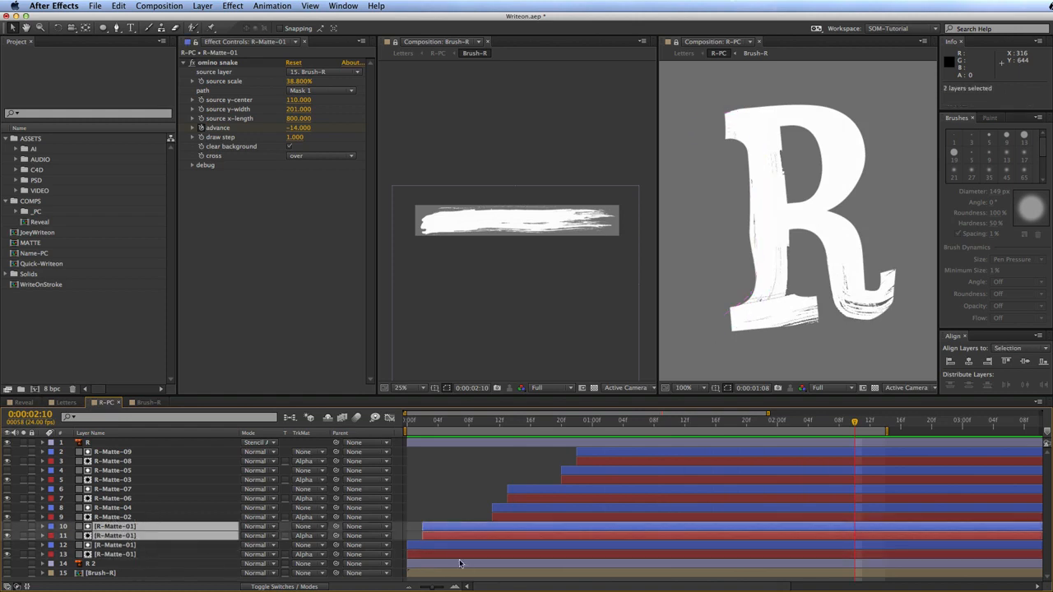
key("ctrl+d")
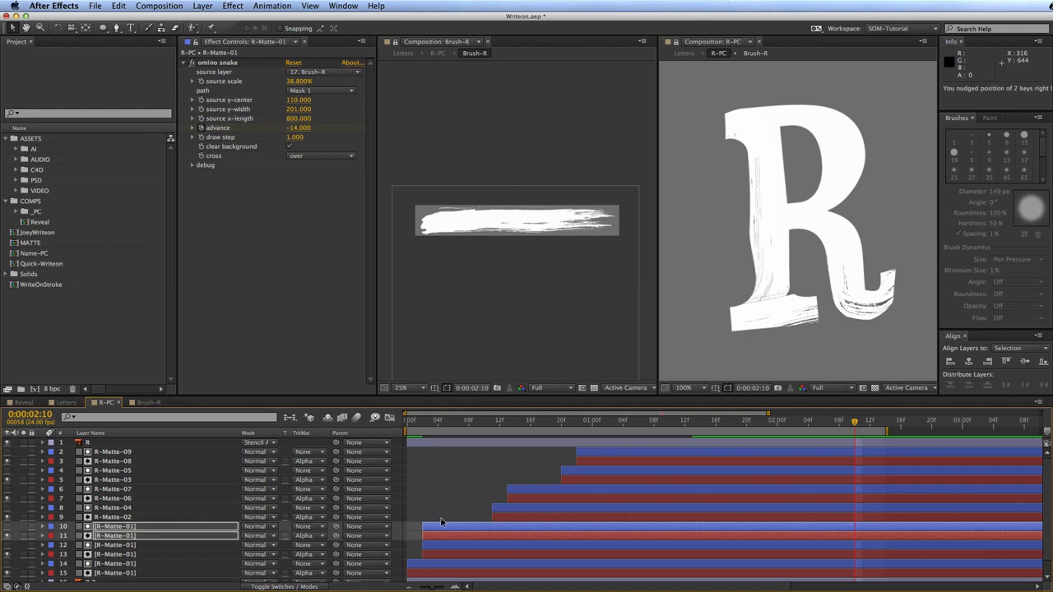
key("KP_0")
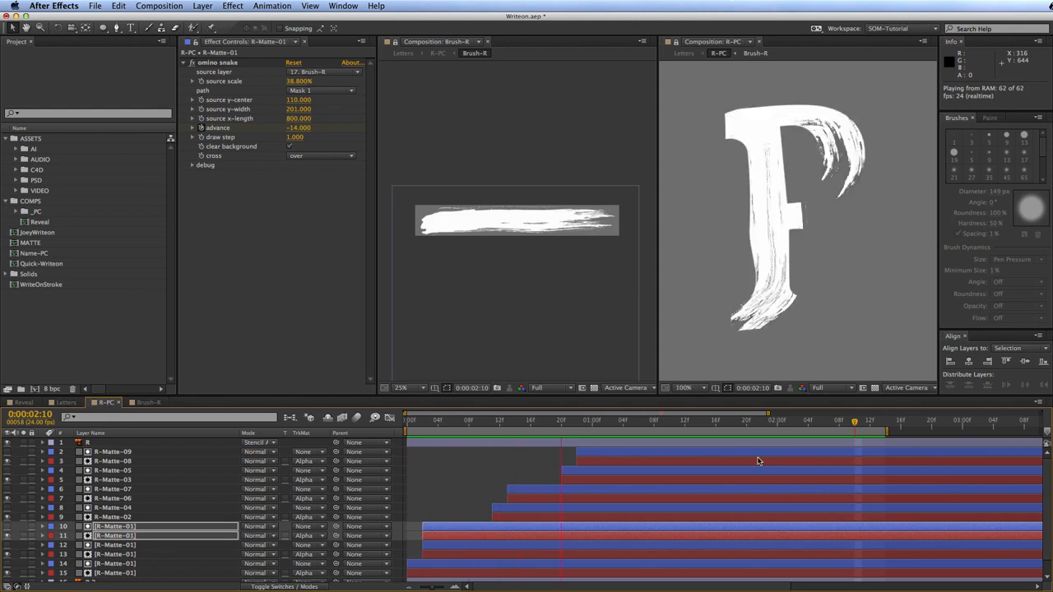
key("space")
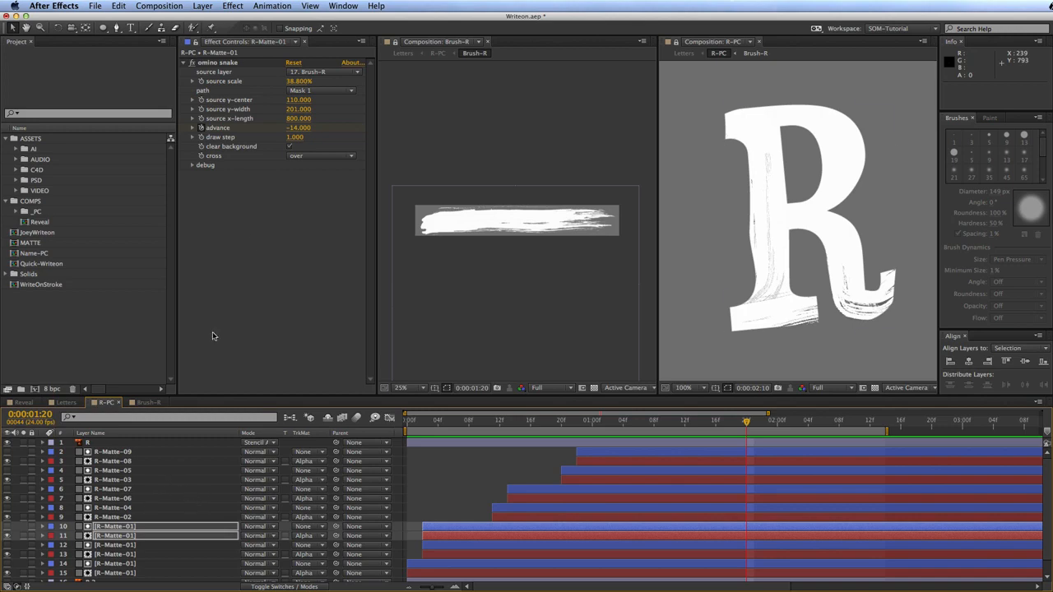
Step: Add an adjustment layer directly below the R stencil layer and rename it Dilate
left_click(203, 5)
mouse_move(213, 21)
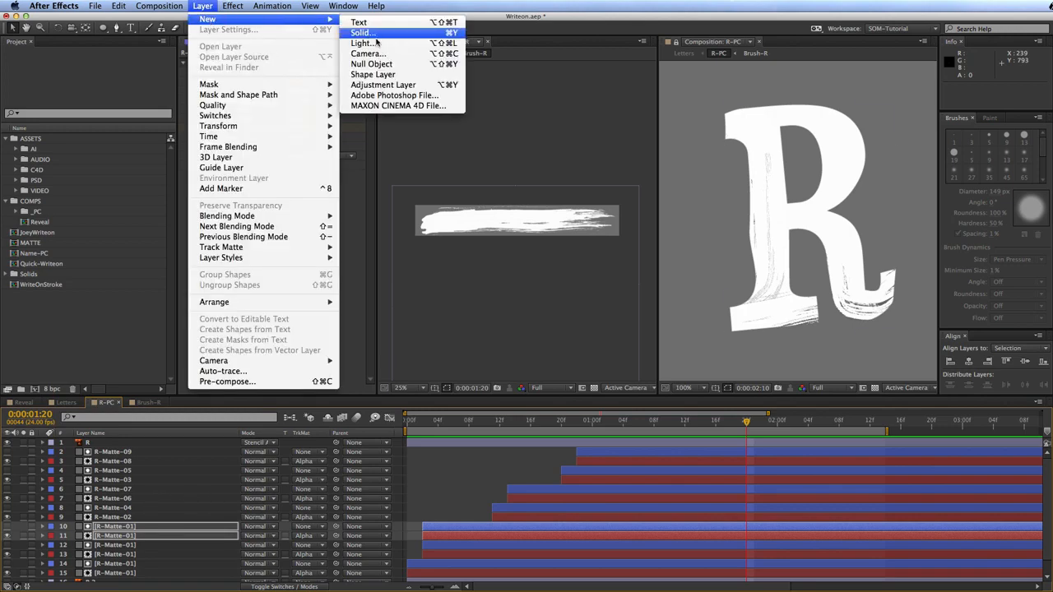
left_click(395, 85)
left_click(158, 528)
left_click_drag(158, 529, 156, 448)
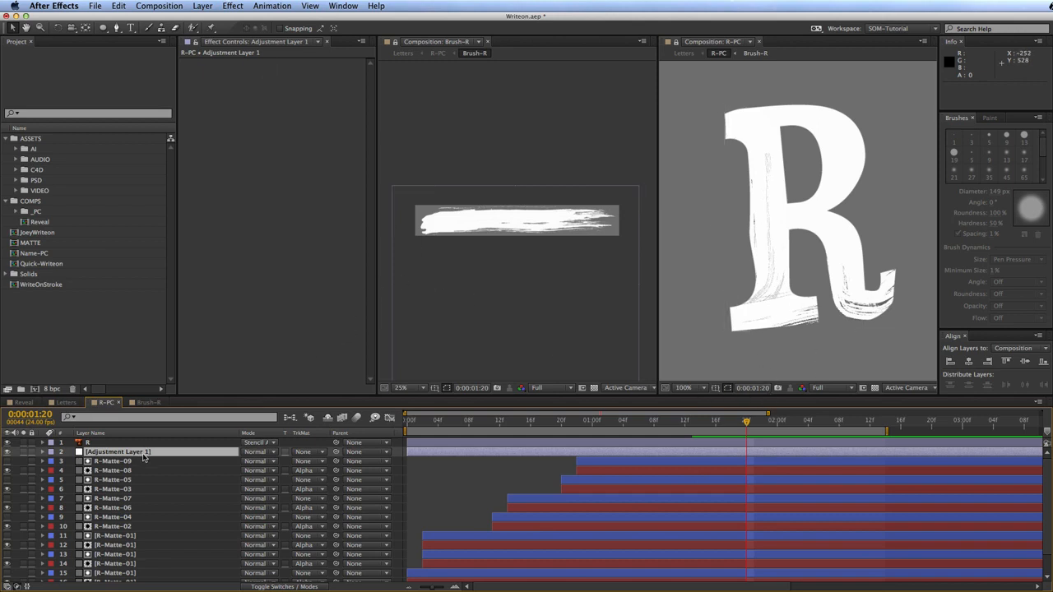
key("Return")
type("Dilate")
key("Return")
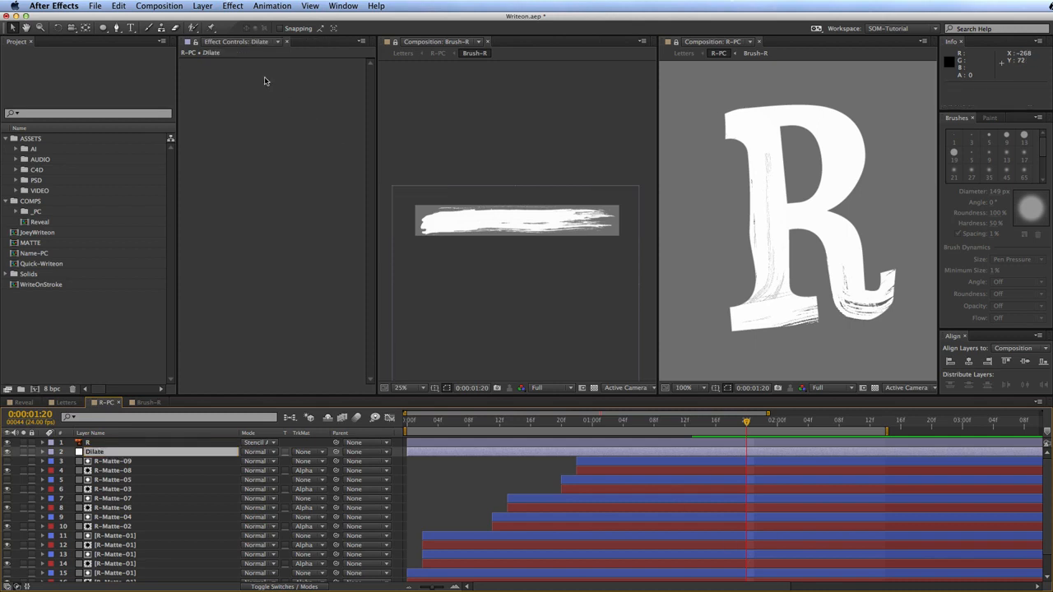
Step: Apply the Minimax channel effect to the Dilate layer
left_click(233, 5)
mouse_move(259, 91)
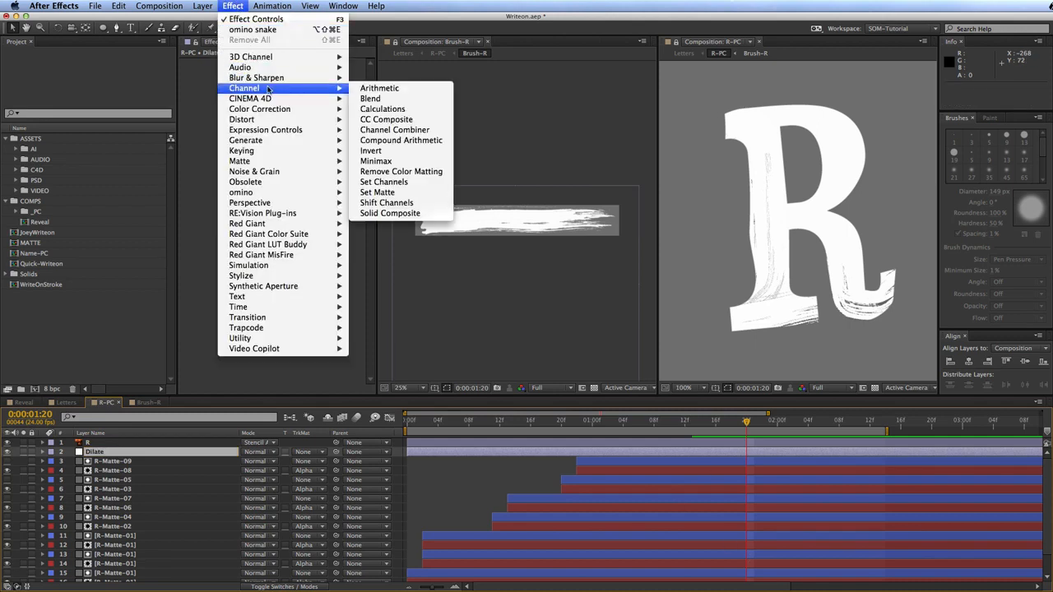
left_click(387, 160)
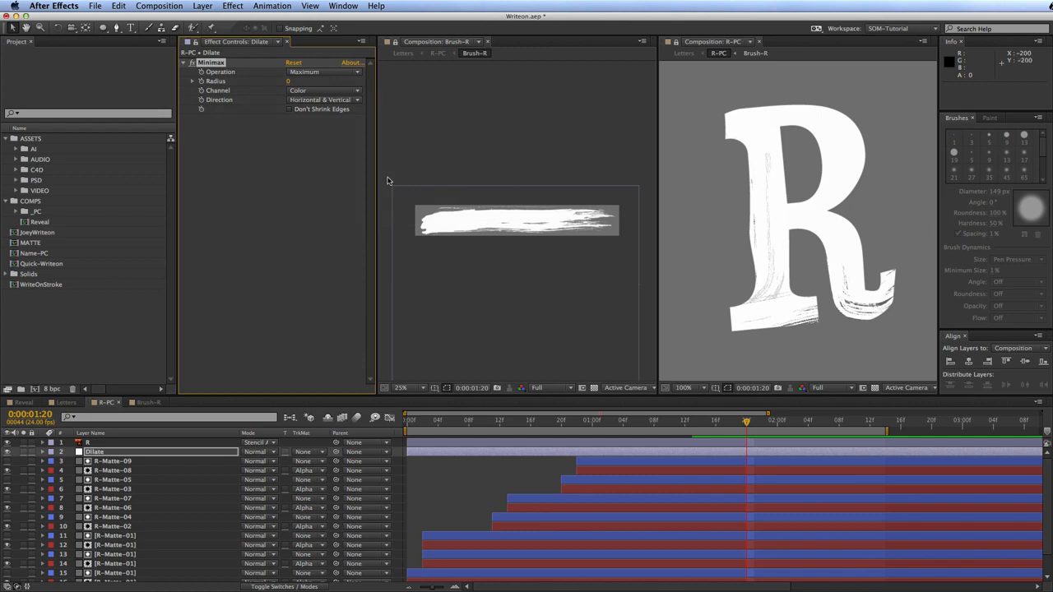
Step: Hide the R stencil layer and set the Minimax radius on the Dilate layer to 2
left_click(8, 443)
left_click(97, 444)
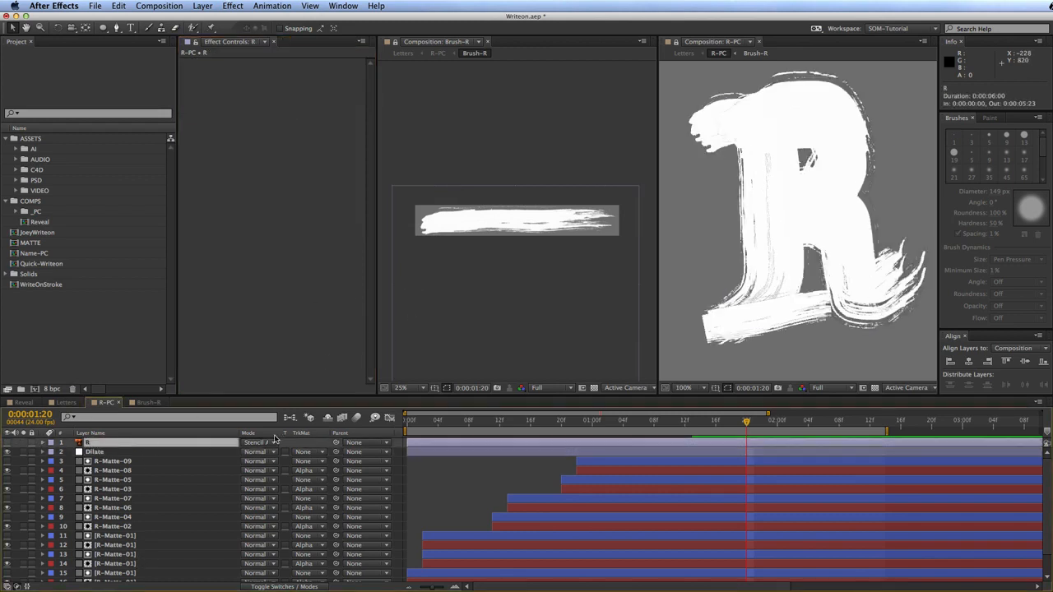
left_click(156, 453)
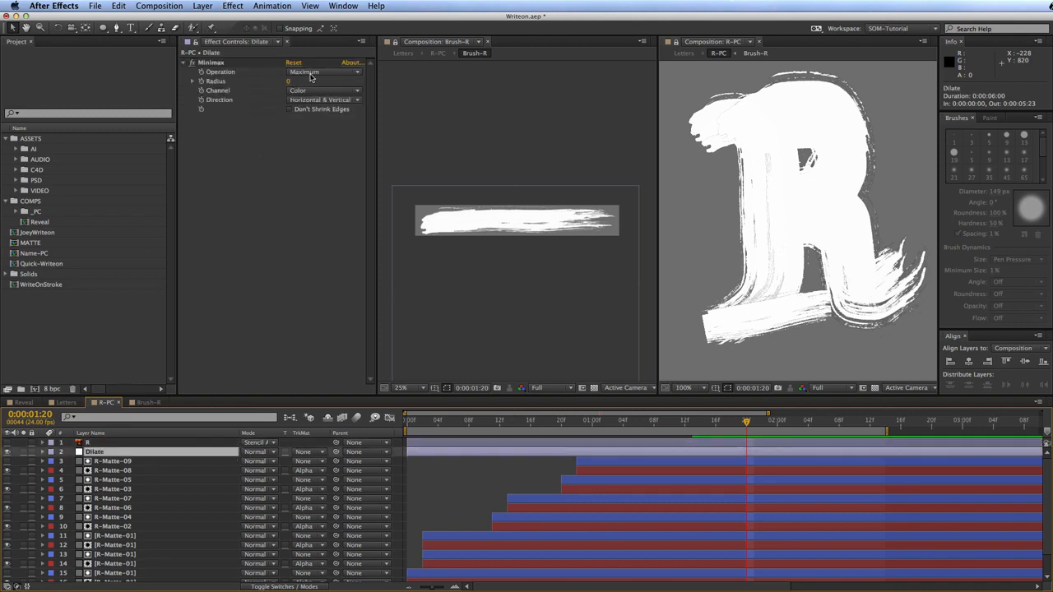
left_click_drag(287, 83, 274, 130)
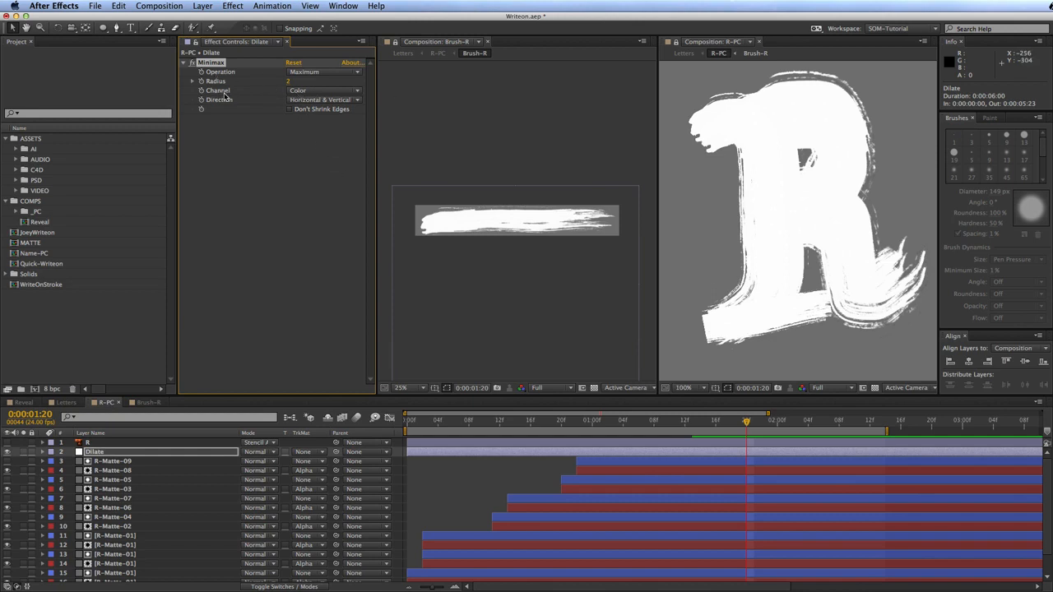
Step: Set the Minimax channel to Alpha and Color with a radius of 0, and go to 0:00:01:03
left_click(290, 90)
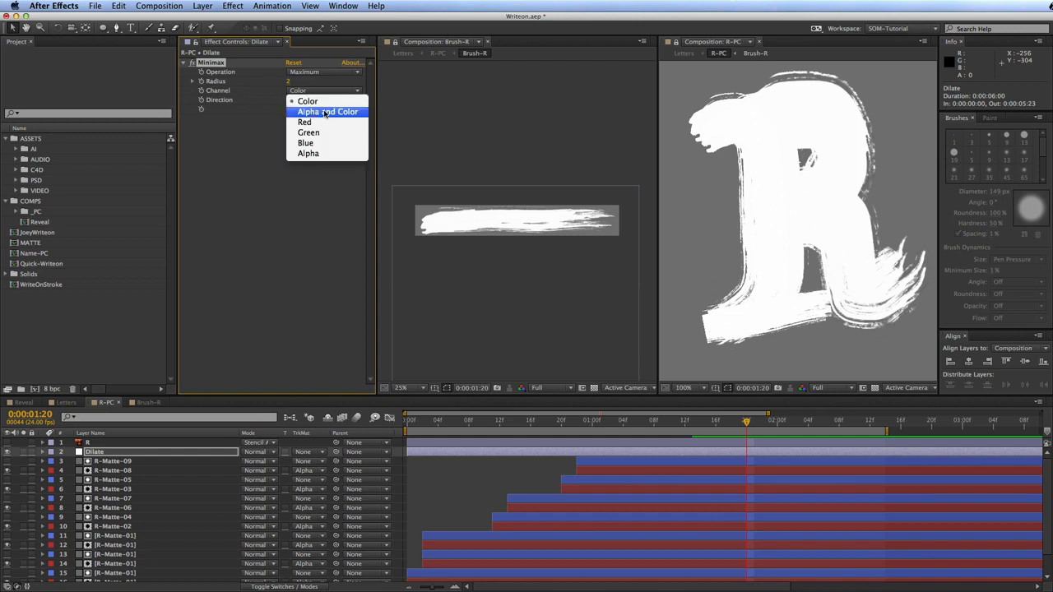
left_click(326, 113)
left_click_drag(288, 80, 280, 81)
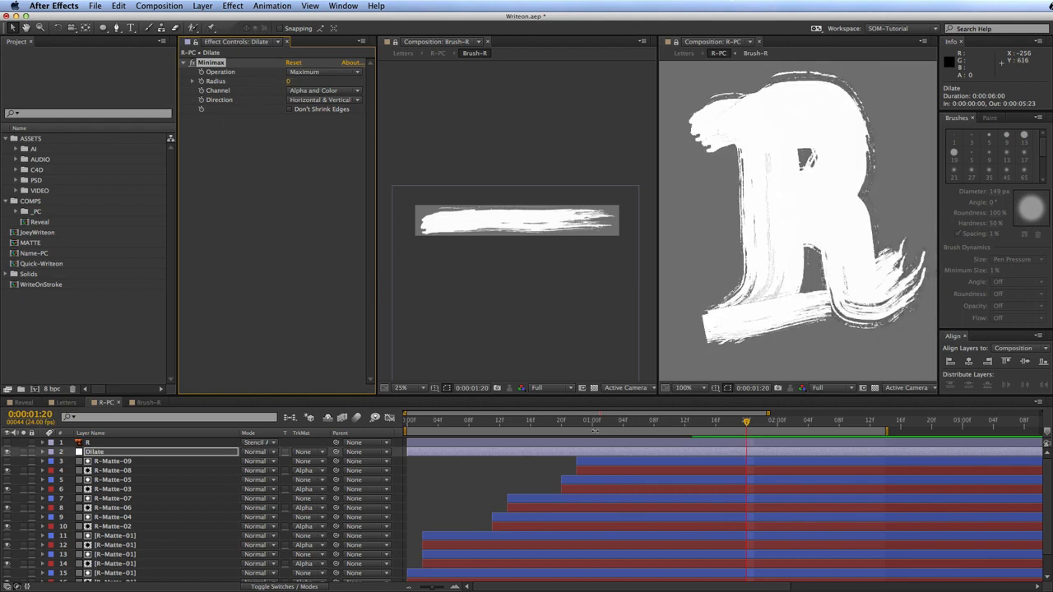
left_click(570, 422)
left_click_drag(569, 424, 616, 421)
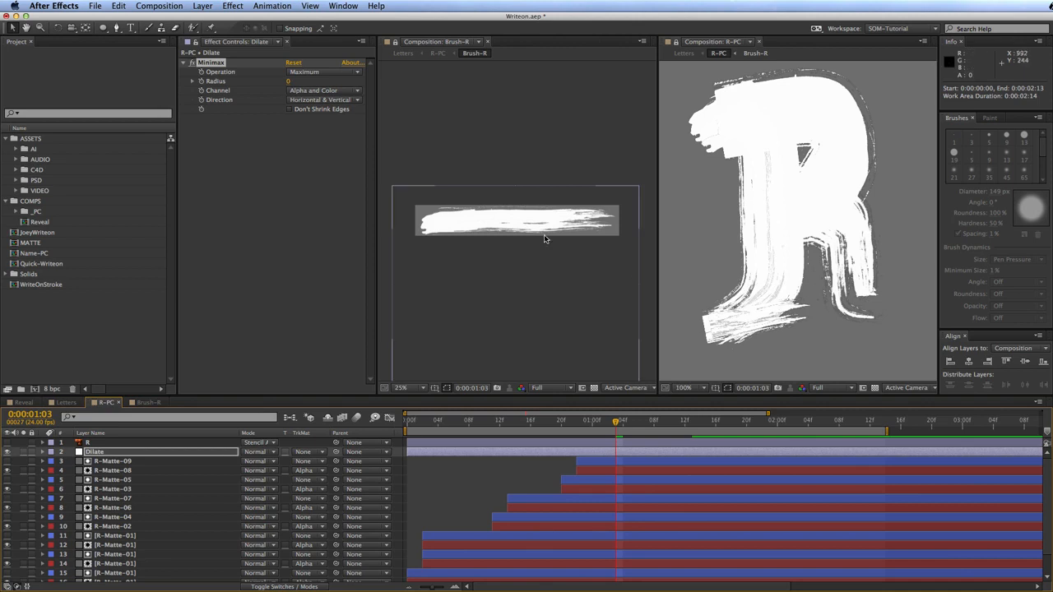
Step: Keyframe the Dilate layer's Minimax radius from 0 at 0:00:01:03 to 3 at 0:00:01:15, and show the R stencil layer
left_click(204, 86)
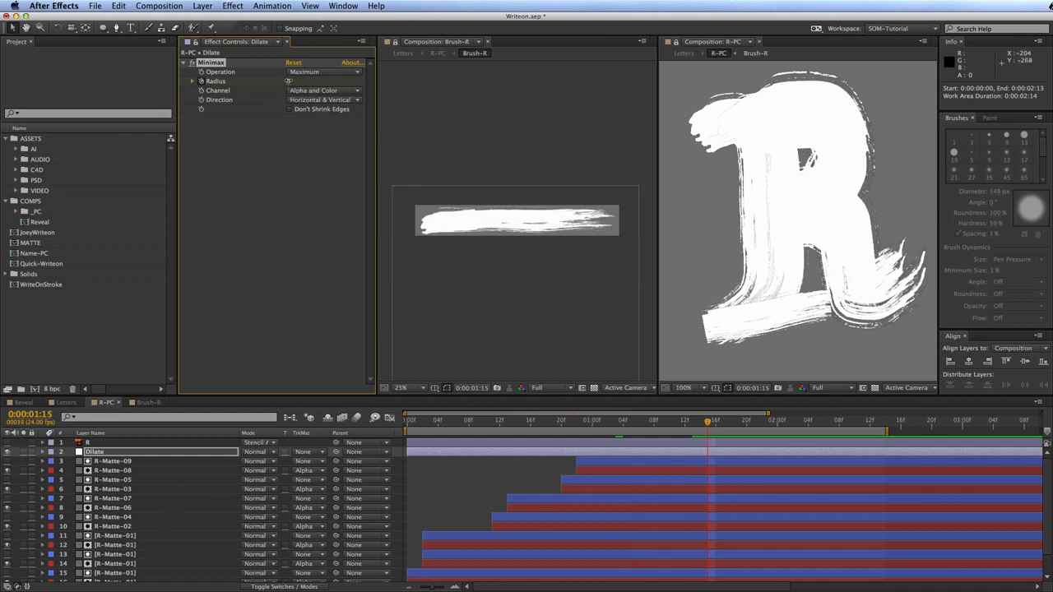
left_click_drag(289, 82, 294, 81)
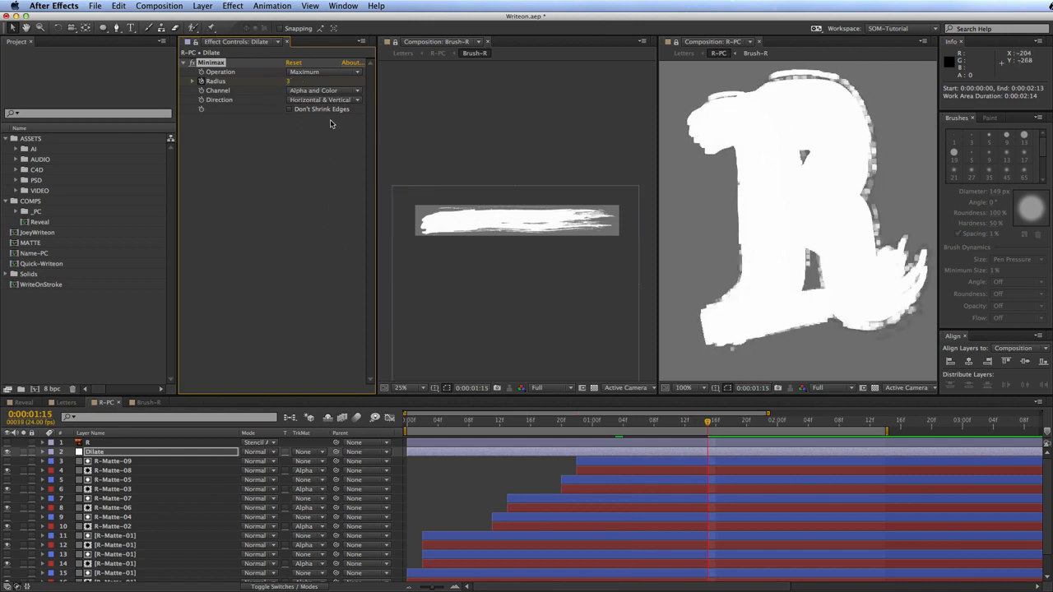
left_click(7, 451)
Step: Compare Minimax radius values of 0, 1, 2 and 3 on the stencilled R at 0:00:01:15
left_click(287, 83)
type("0")
key("Return")
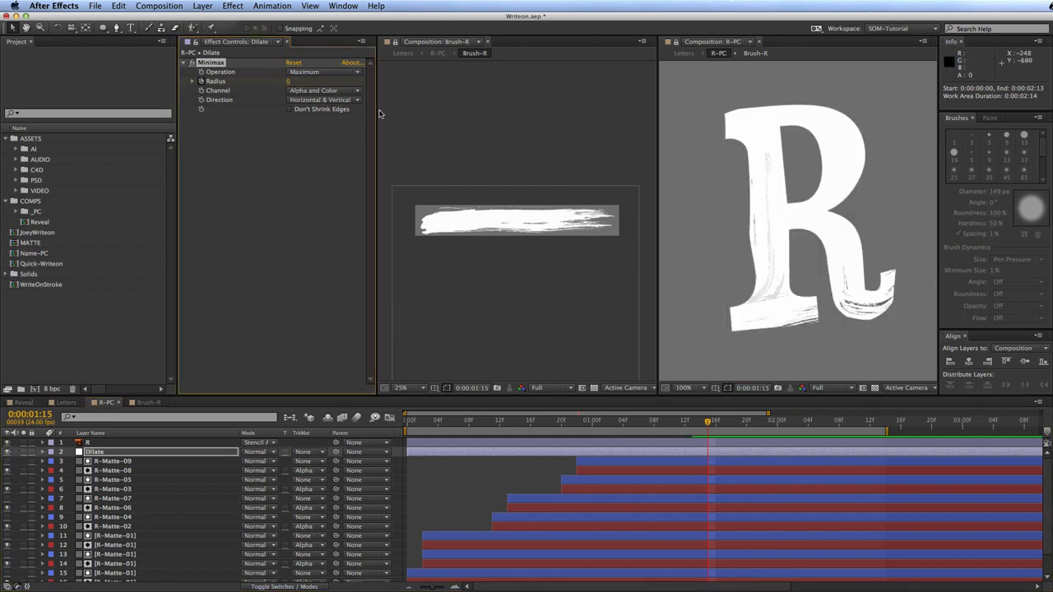
left_click(291, 81)
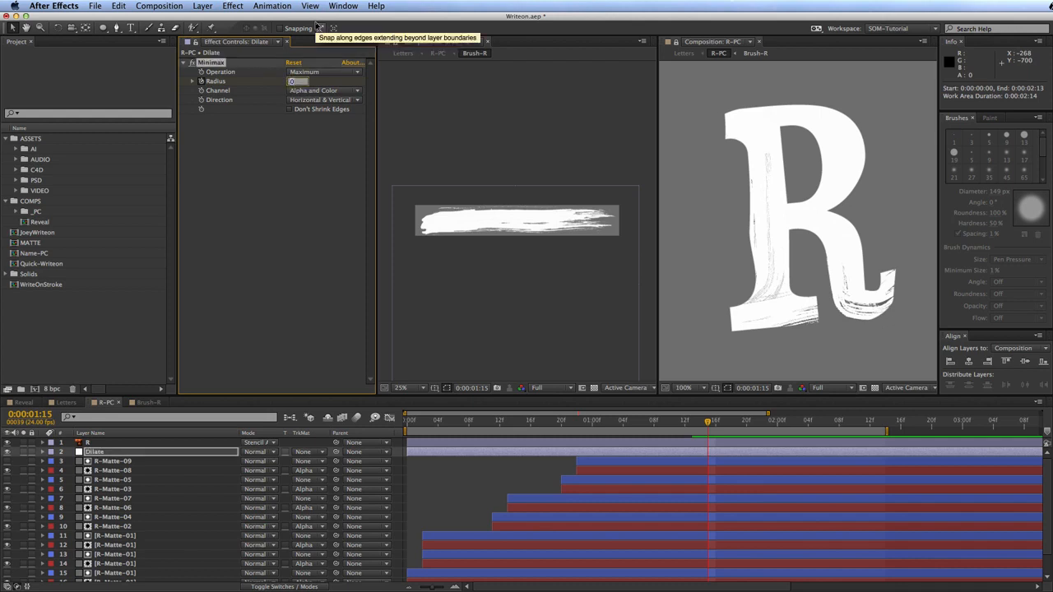
type("1")
key("Return")
type("2")
key("Return")
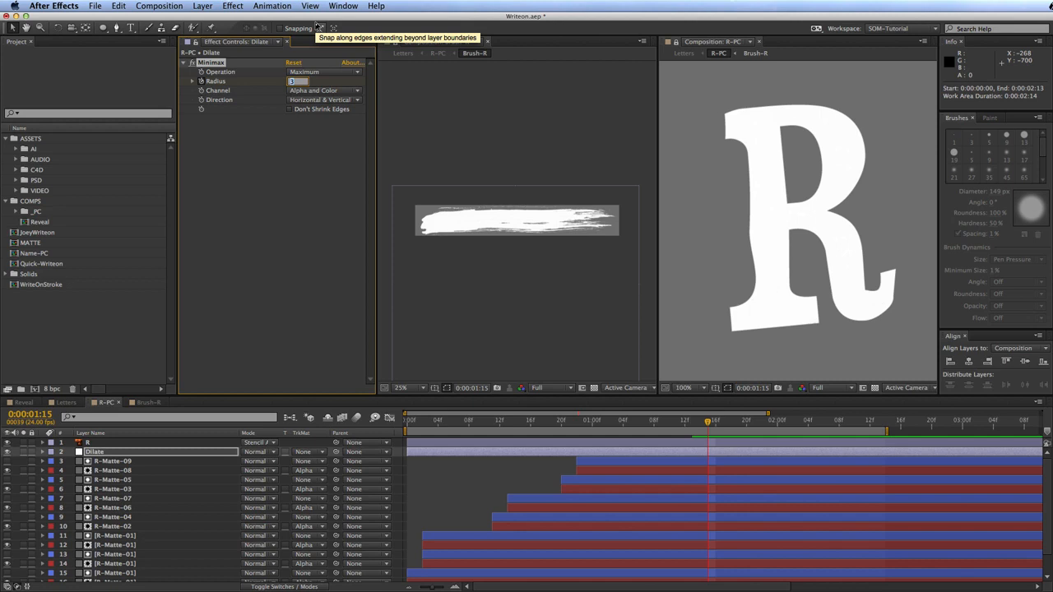
key("Return")
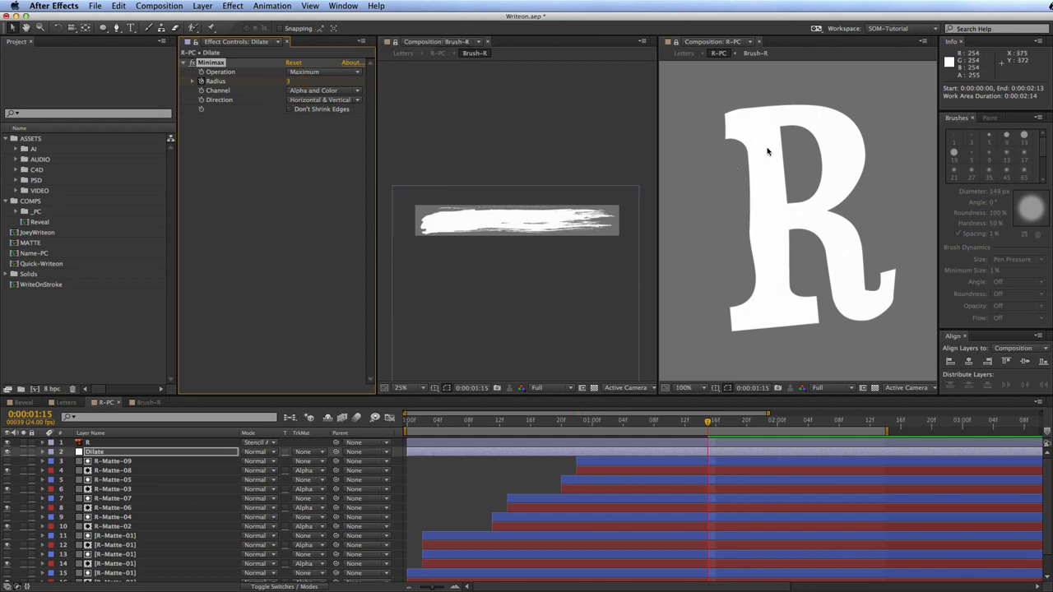
Step: Reveal the Dilate layer's two Radius keyframes, apply Easy Ease to them and preview the R reveal
left_click(95, 451)
key("u")
left_click_drag(665, 465, 607, 475)
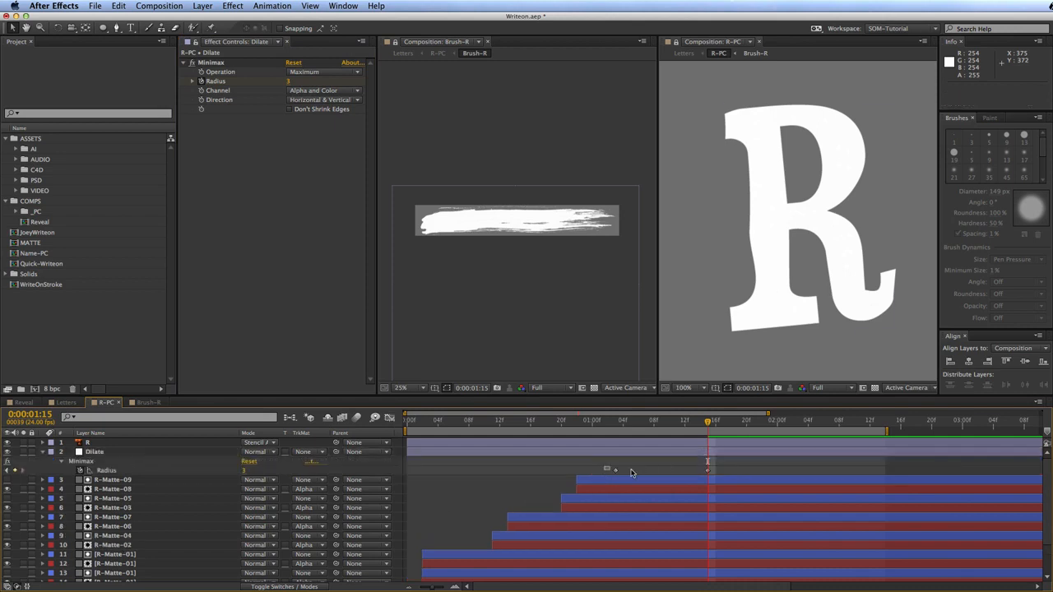
left_click(761, 471)
key("KP_0")
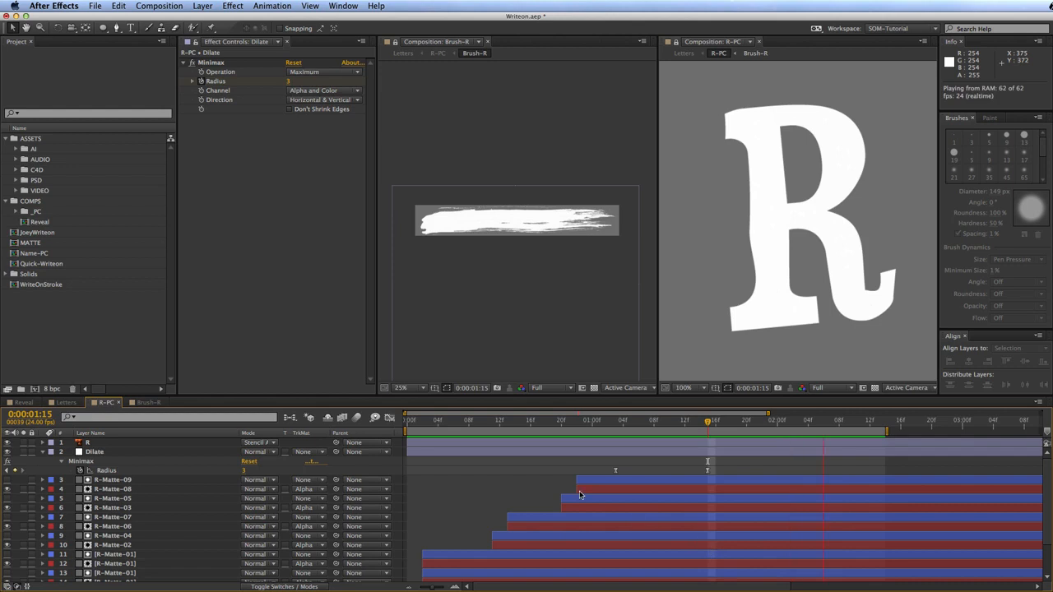
Step: Duplicate the uppermost R-Matte-01 layer and matte pair, shift the pair two frames later and preview the R reveal
mouse_move(632, 404)
left_mouse_down()
mouse_move(658, 402)
mouse_move(630, 409)
left_mouse_up()
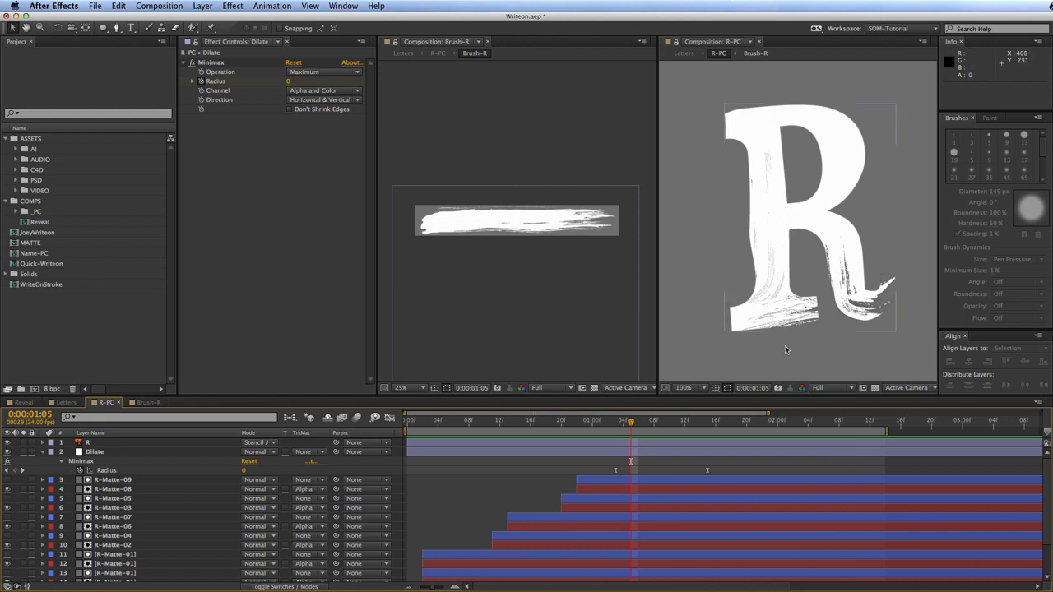
left_click_drag(786, 400, 773, 349)
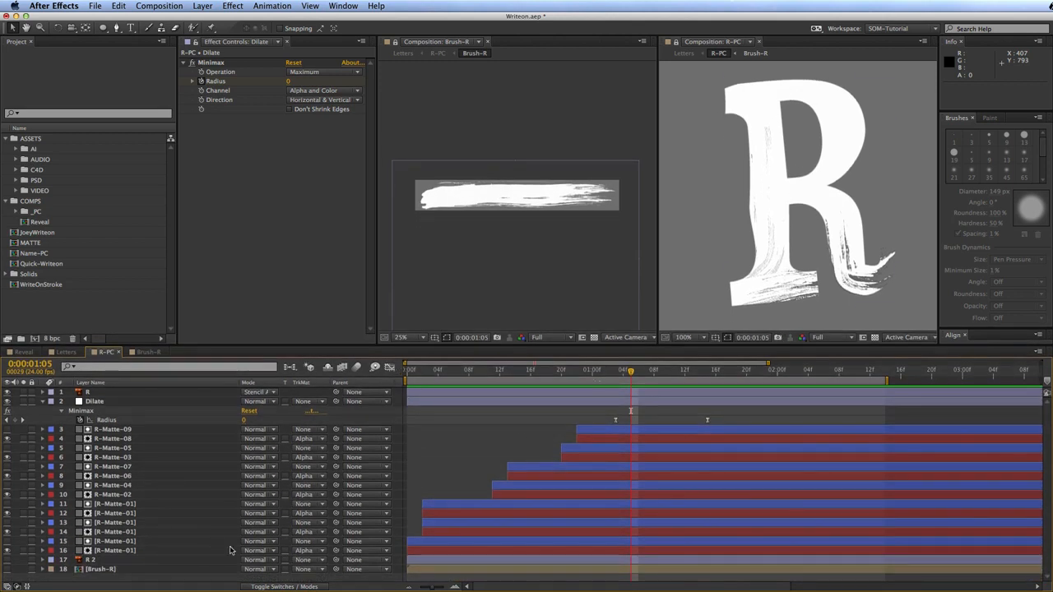
left_click(203, 504)
left_click(198, 513, "shift")
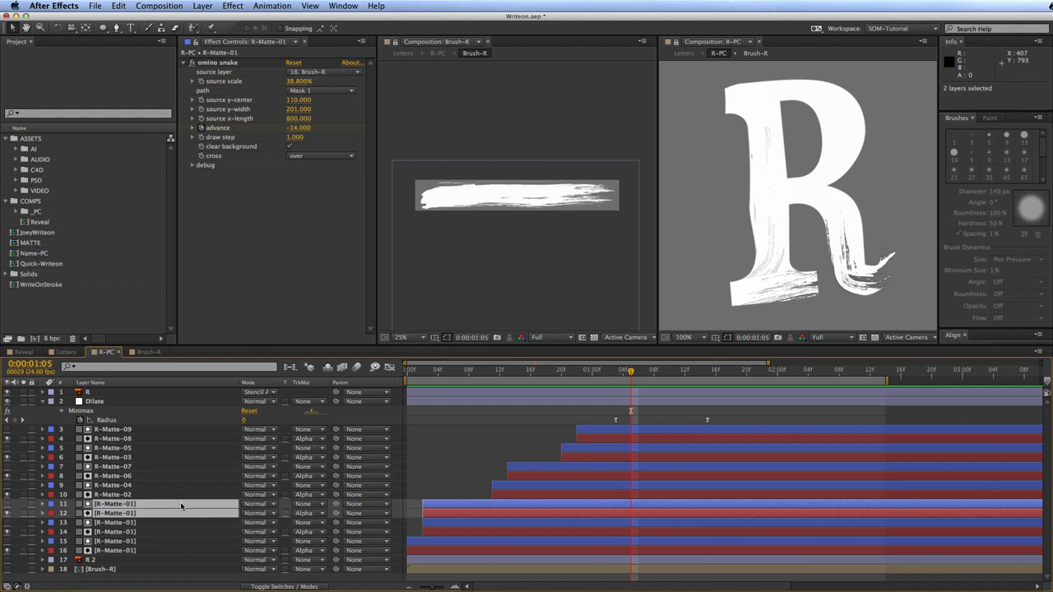
key("super+d")
key("alt+Page_Down")
key("alt+Page_Down")
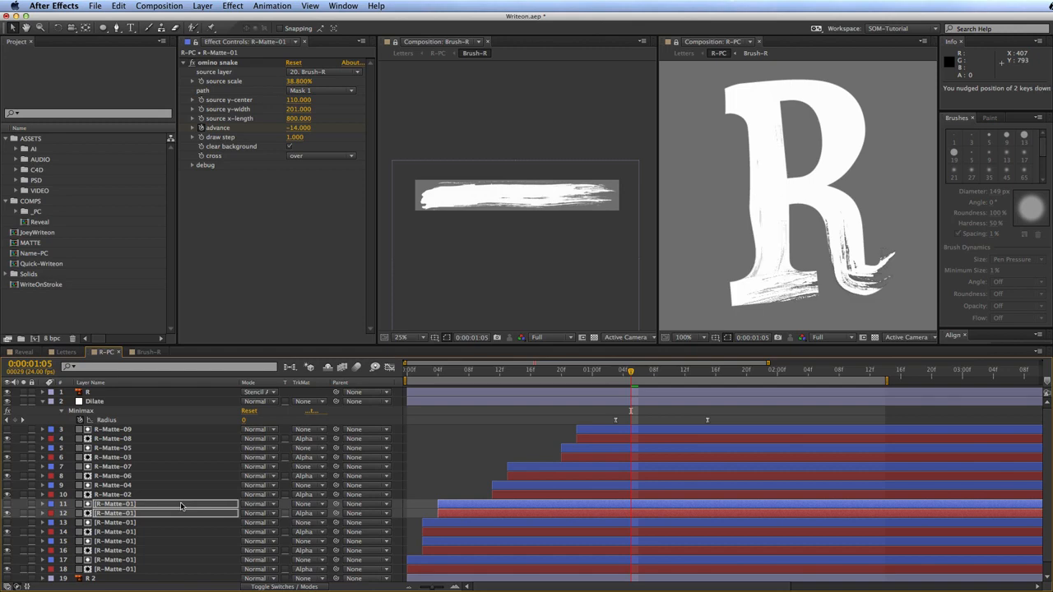
key("KP_0")
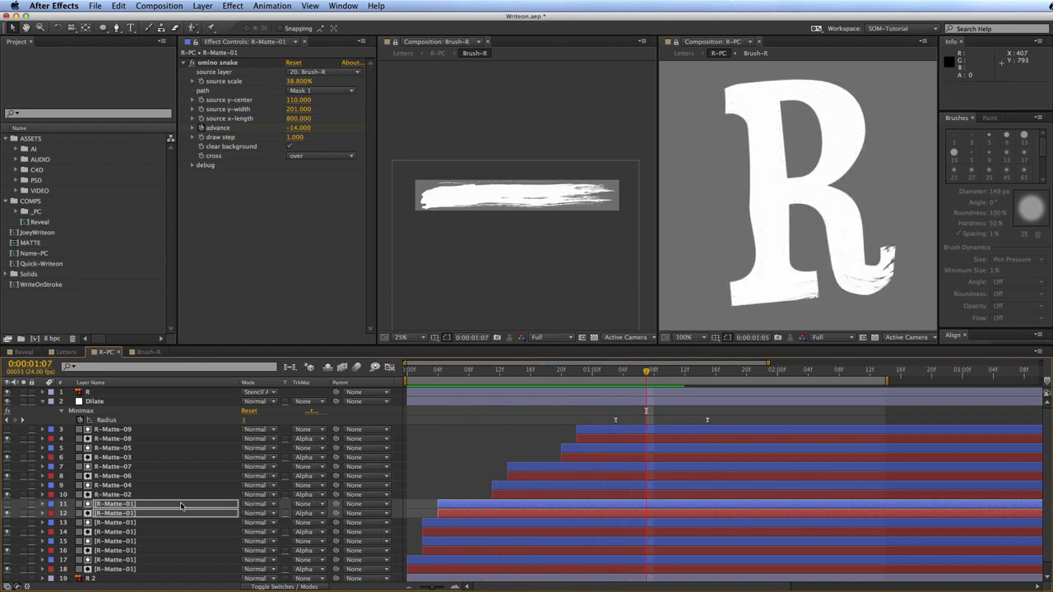
left_click(42, 401)
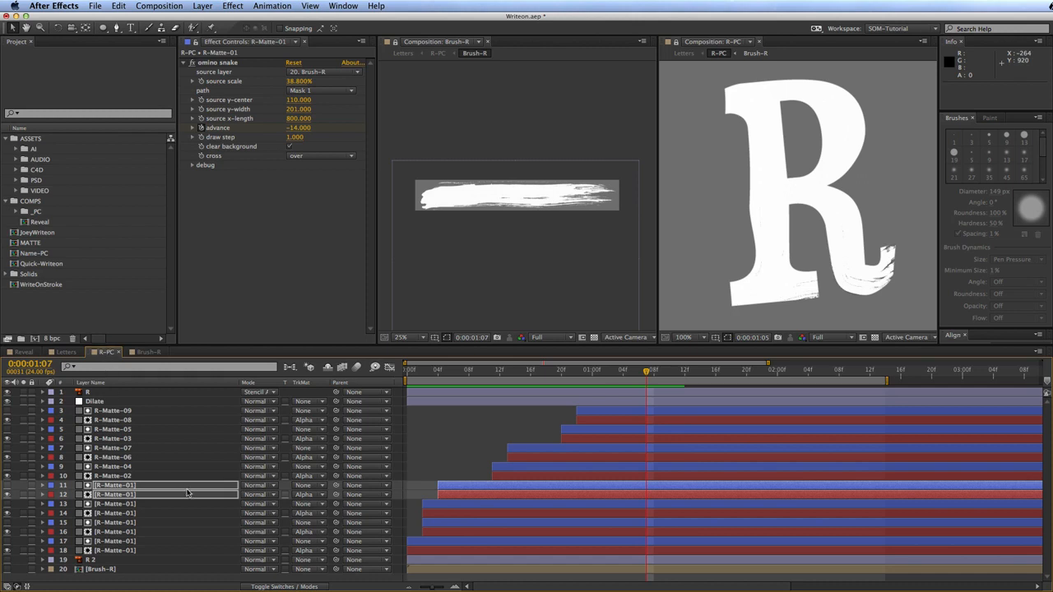
Step: Switch to the Letters composition, close the Brush-R viewer and show the remaining viewer at 50%
left_click(66, 352)
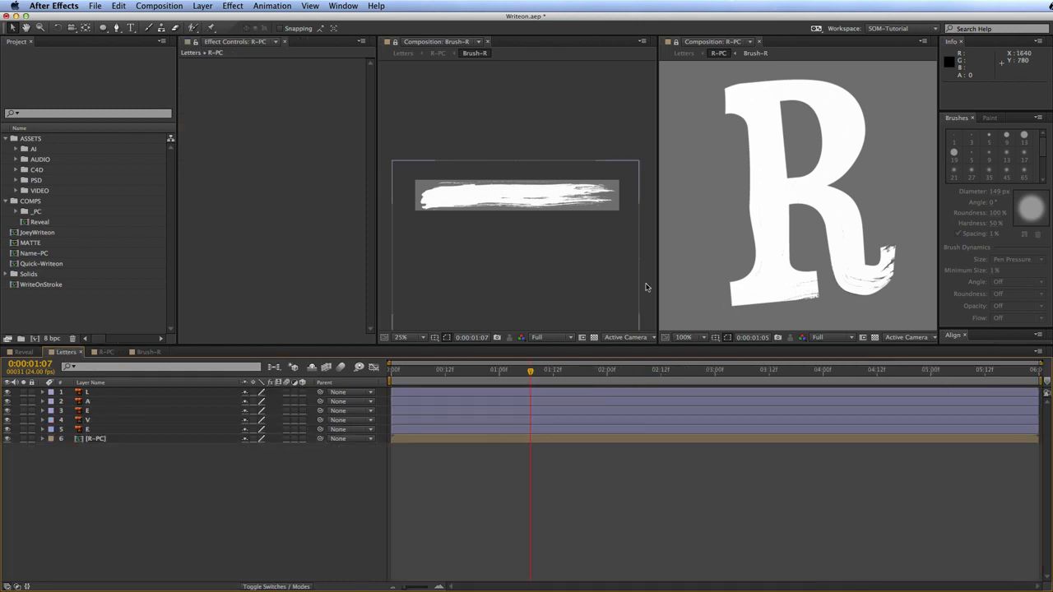
key("comma")
scroll(823, 242, "down", 1)
left_click_drag(818, 232, 736, 225)
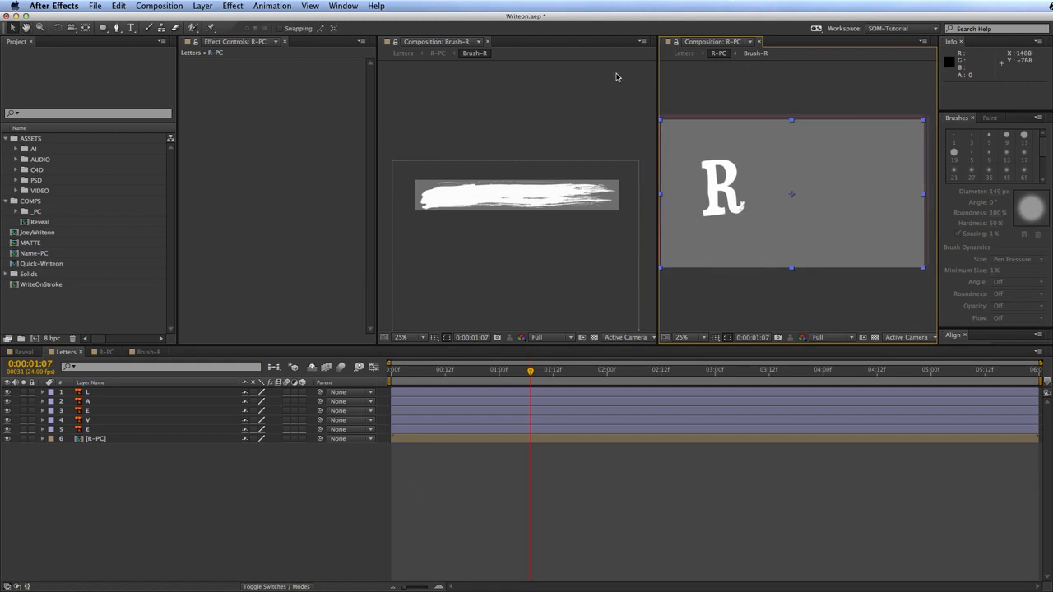
left_click(486, 42)
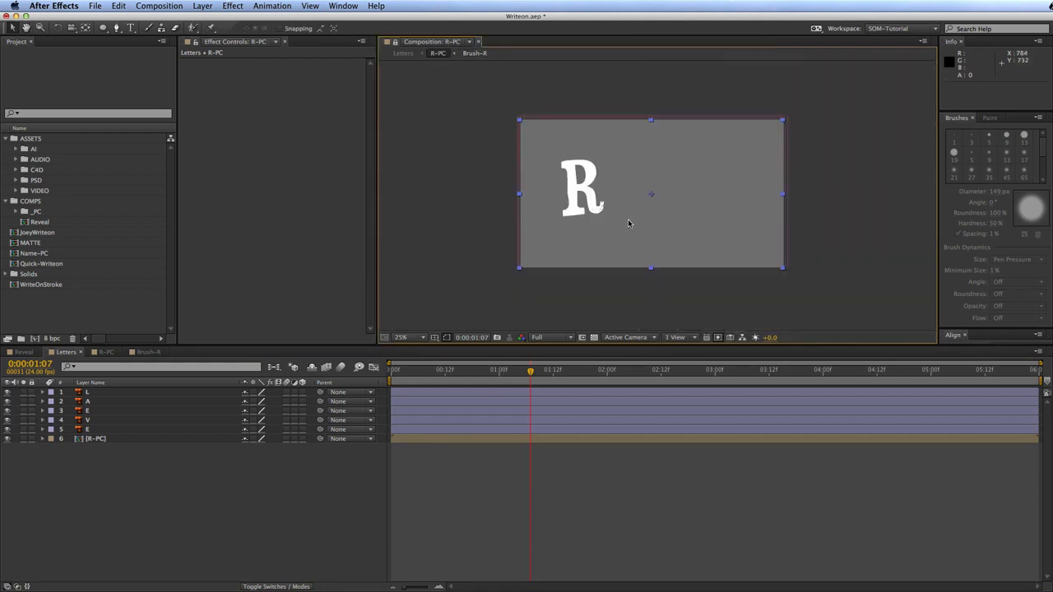
key("period")
left_click_drag(673, 345, 673, 378)
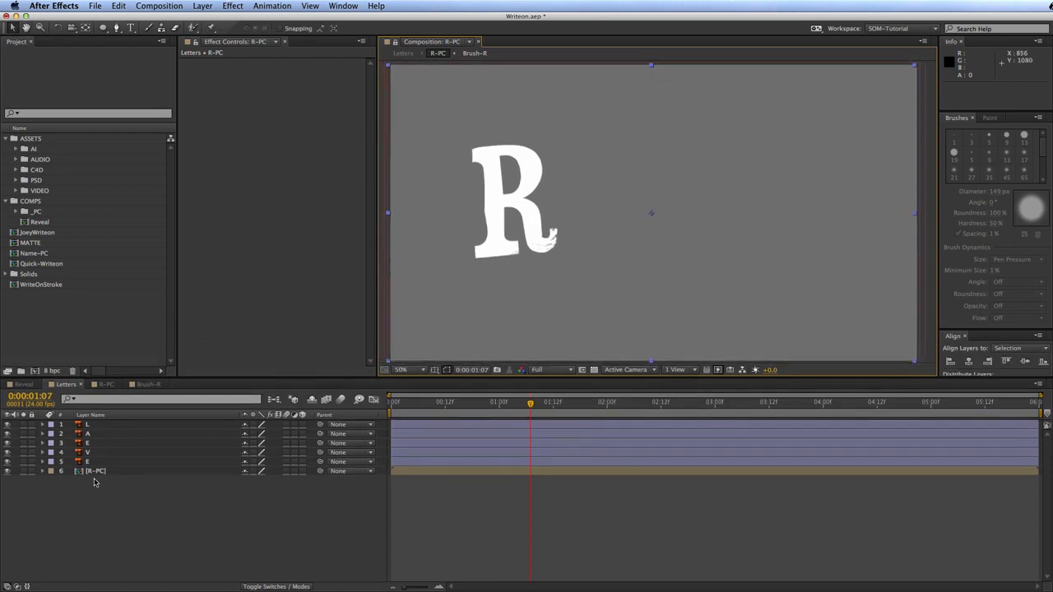
Step: Display the Letters composition in the viewer and preview the R reveal alongside the other letters
left_click_drag(530, 402, 491, 405)
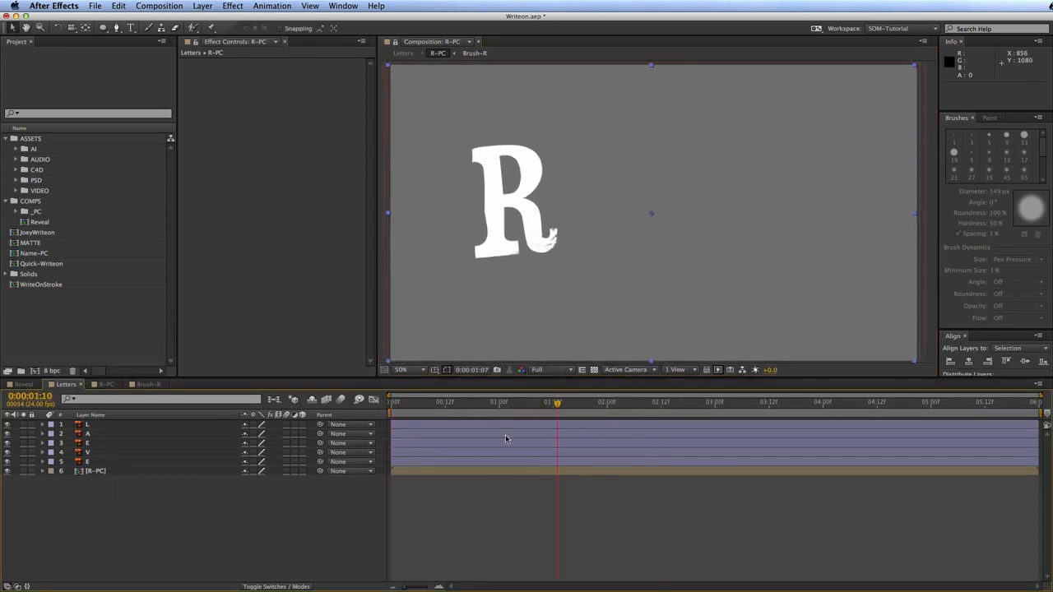
key("Home")
left_click(580, 260)
key("KP_0")
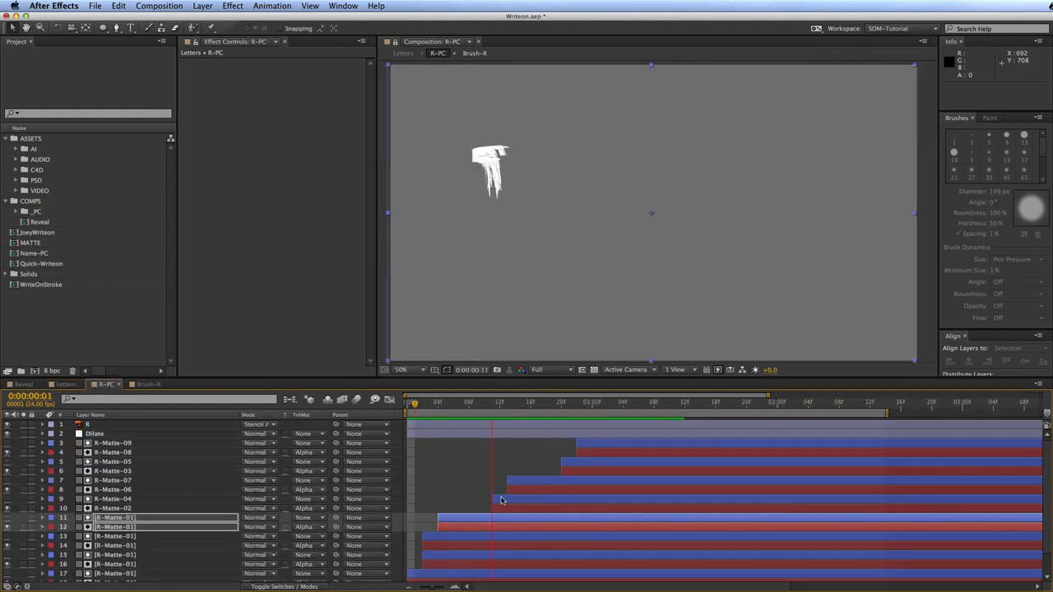
left_click(66, 384)
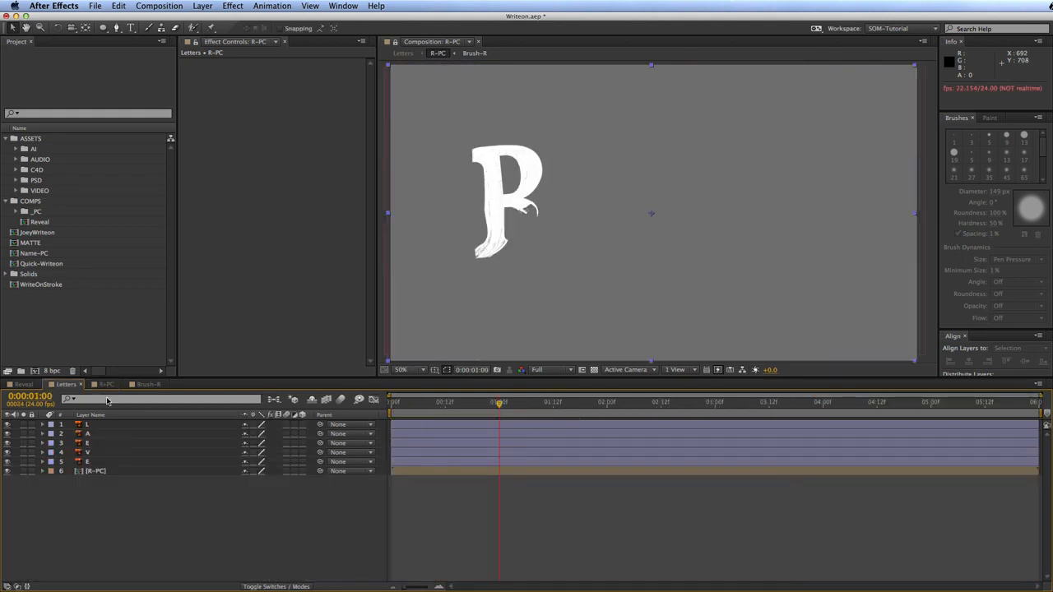
left_click(401, 51)
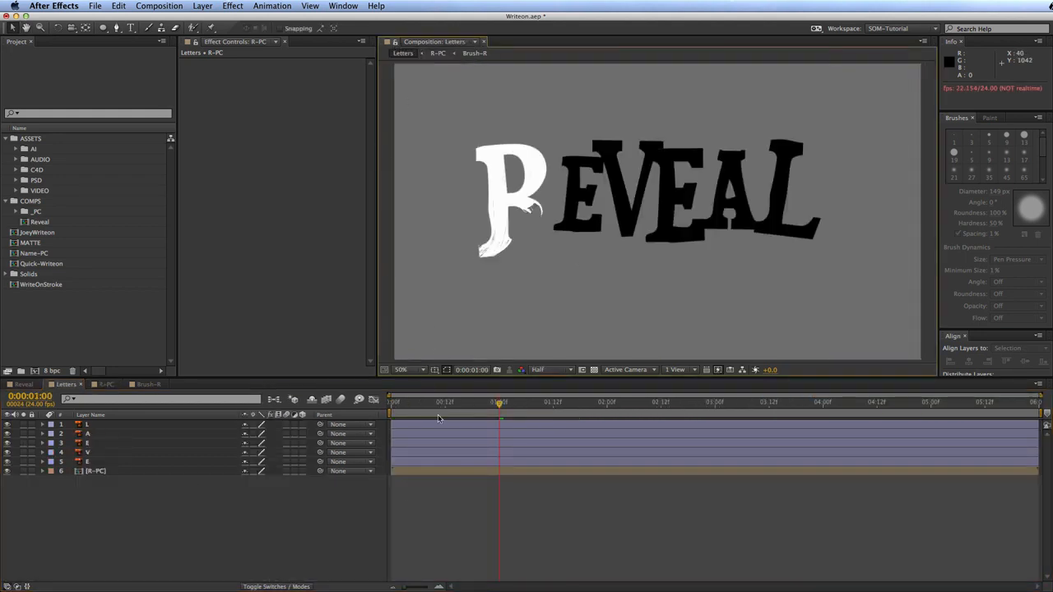
key("KP_0")
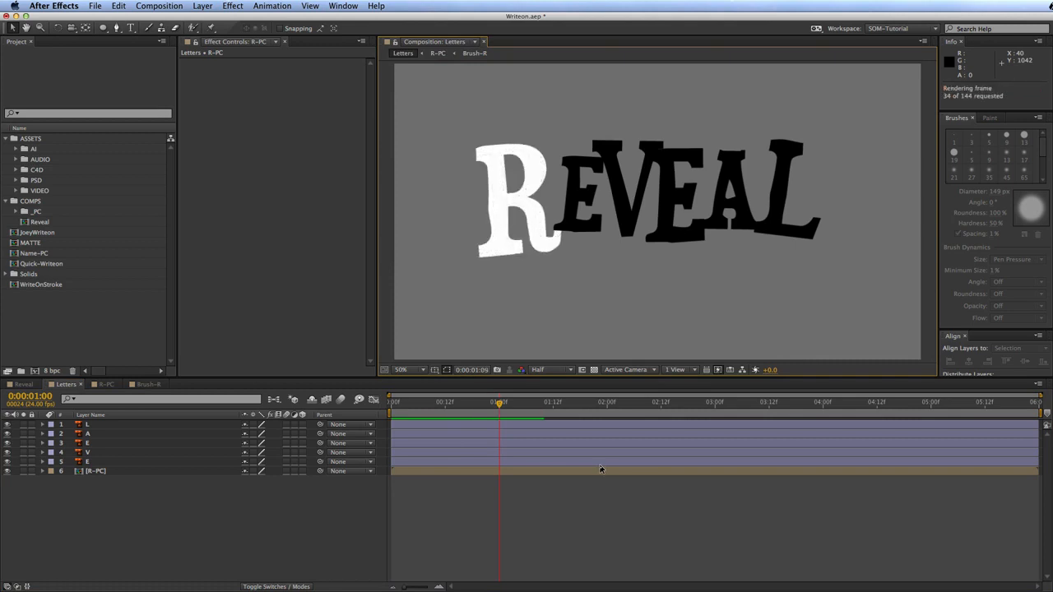
key("space")
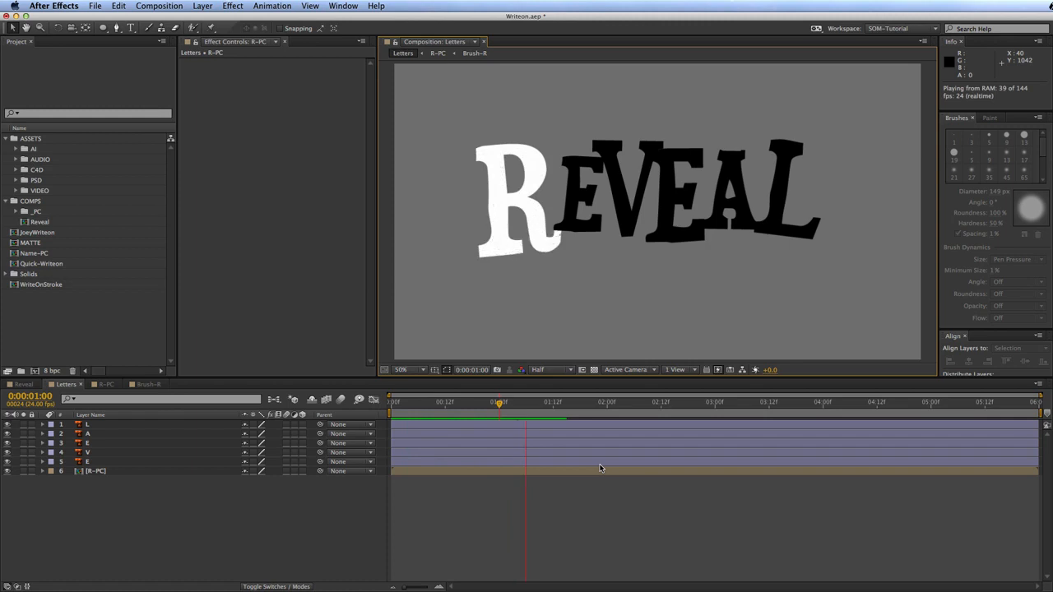
key("space")
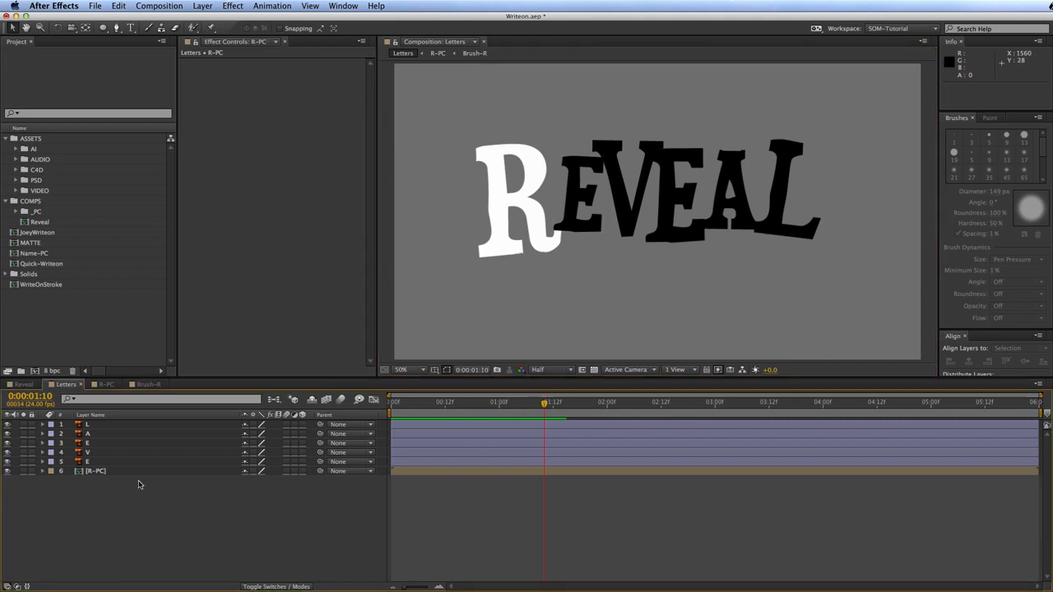
Step: Open the finished Reveal composition and its nested Letters-Animated composition, and play back both animations
double_click(41, 222)
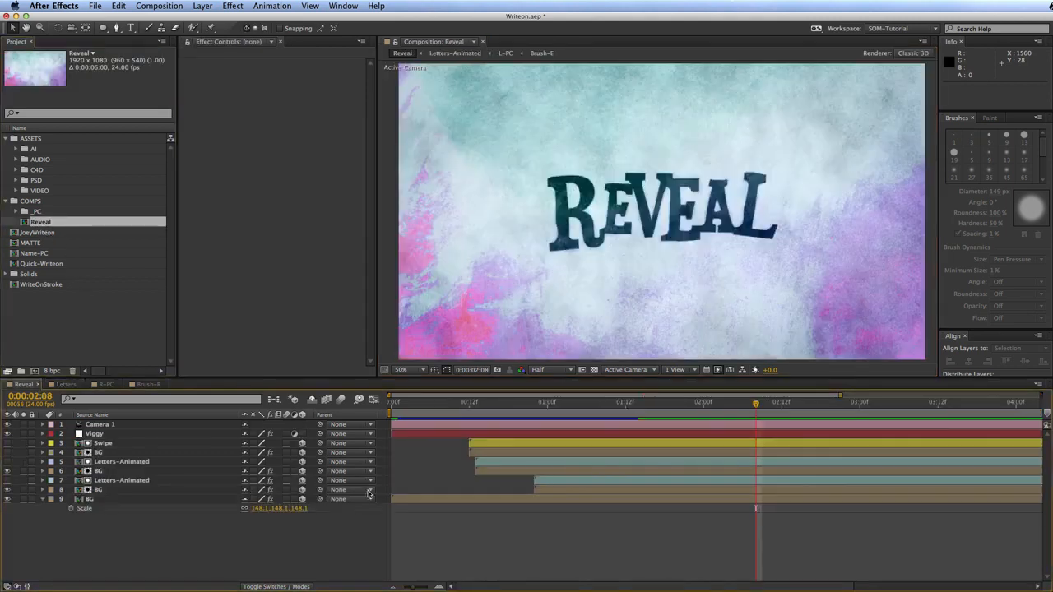
double_click(119, 463)
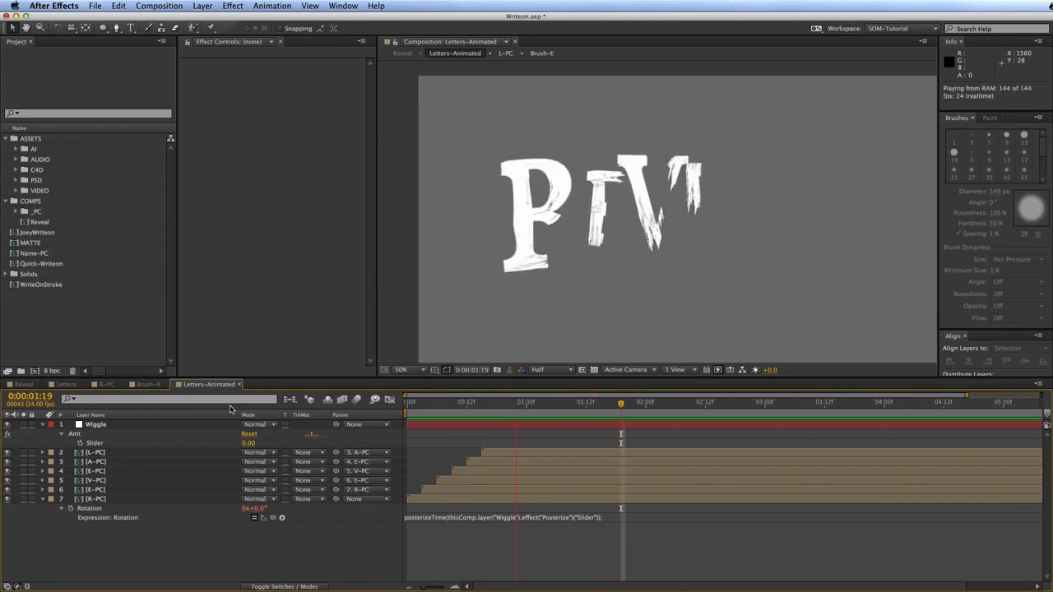
key("space")
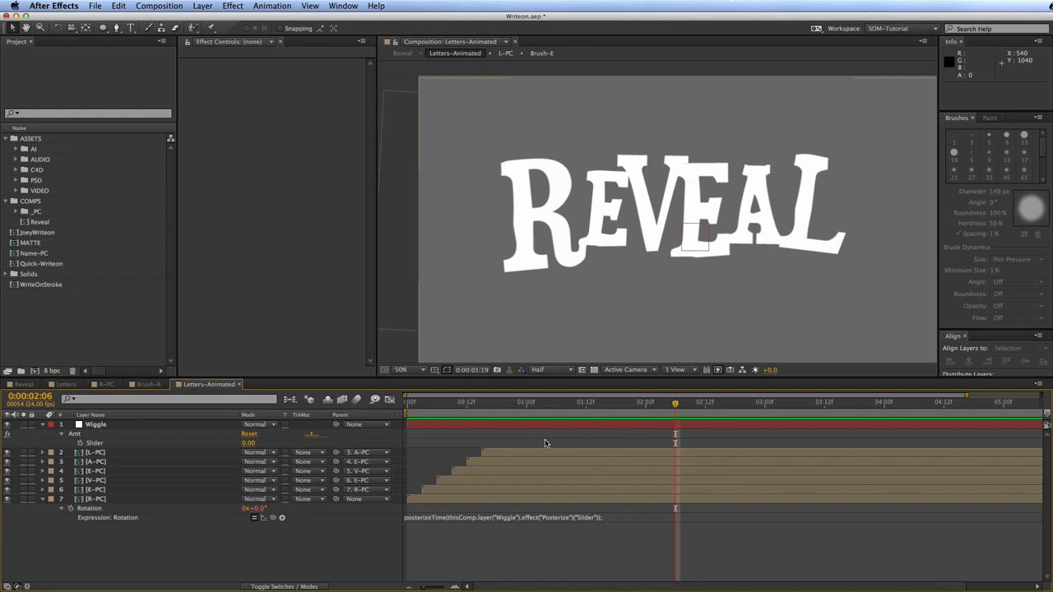
key("space")
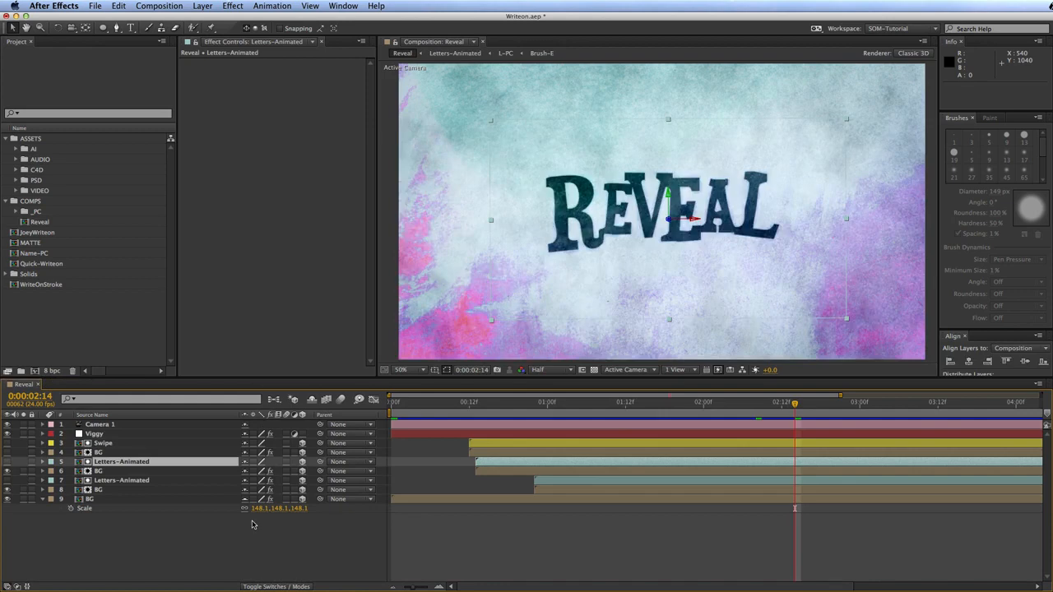
key("space")
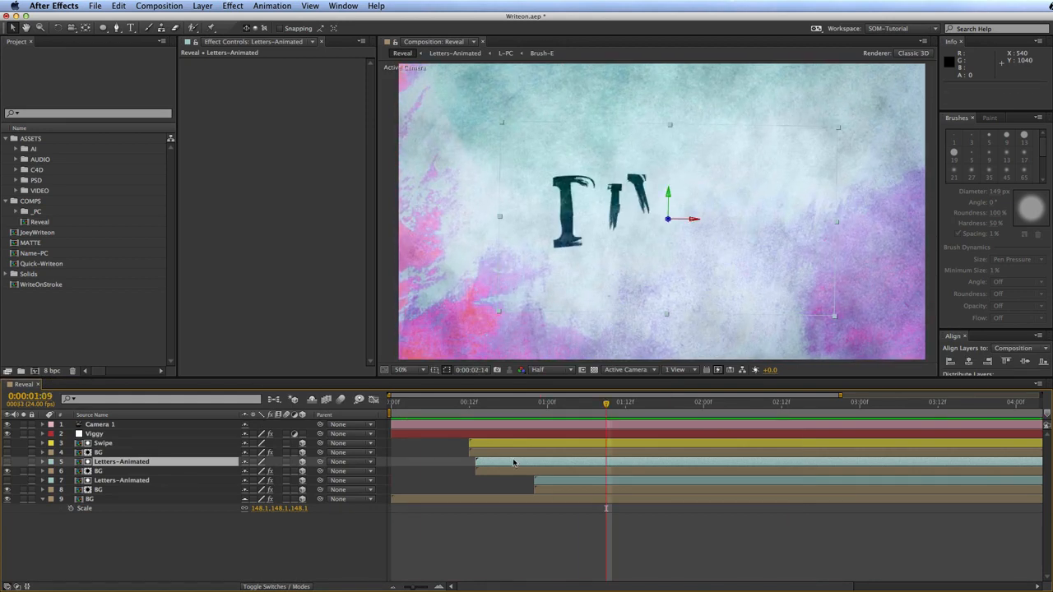
Step: Open Letters-Animated from the Reveal composition and return to 0:00:00:00
key("super+Tab")
left_click(283, 534)
double_click(123, 481)
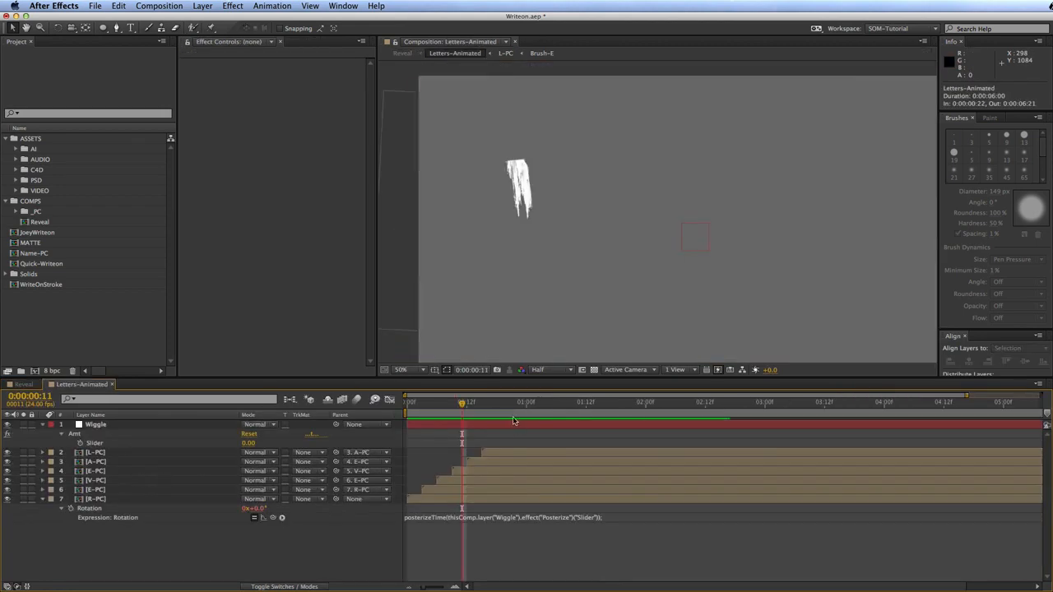
left_click_drag(459, 401, 407, 401)
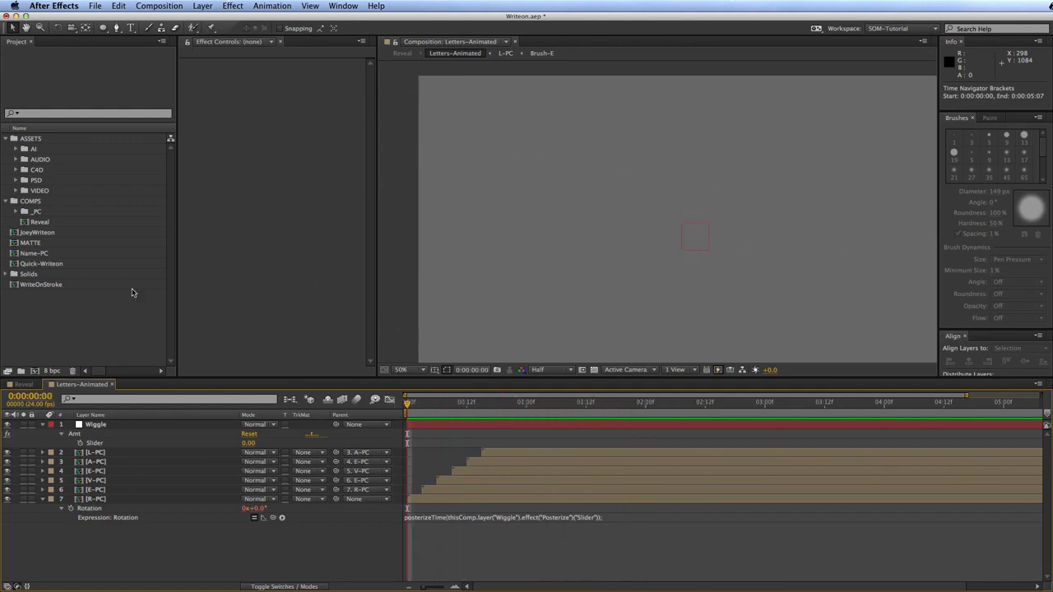
left_click(16, 212)
left_click(14, 213)
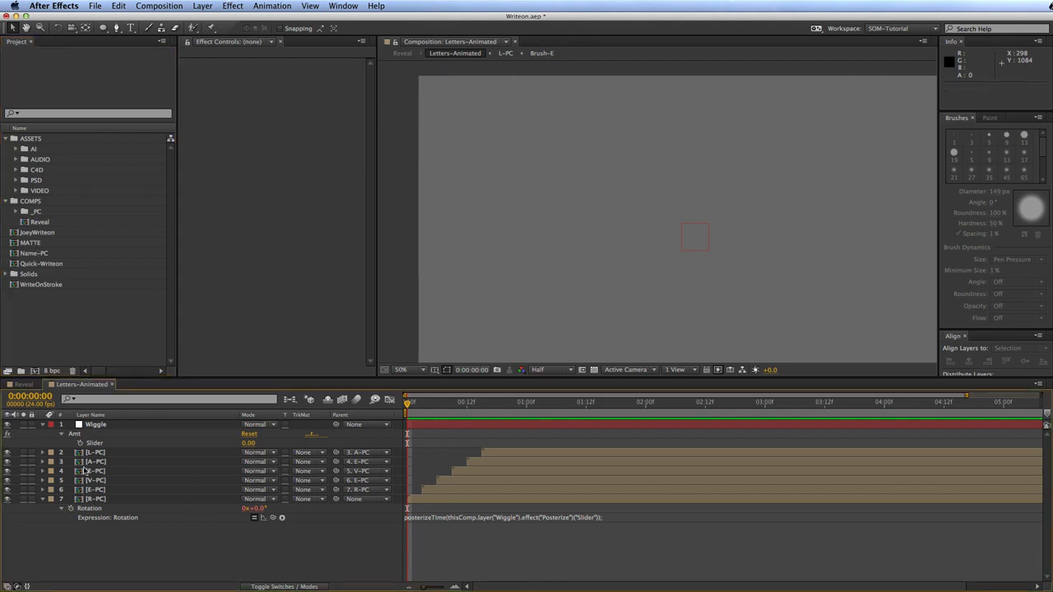
Step: Pre-compose all layers of Letters-Animated with all attributes moved, keeping the default name, and go to 0:00:01:04
left_click(42, 426)
key("super+a")
key("super+shift+c")
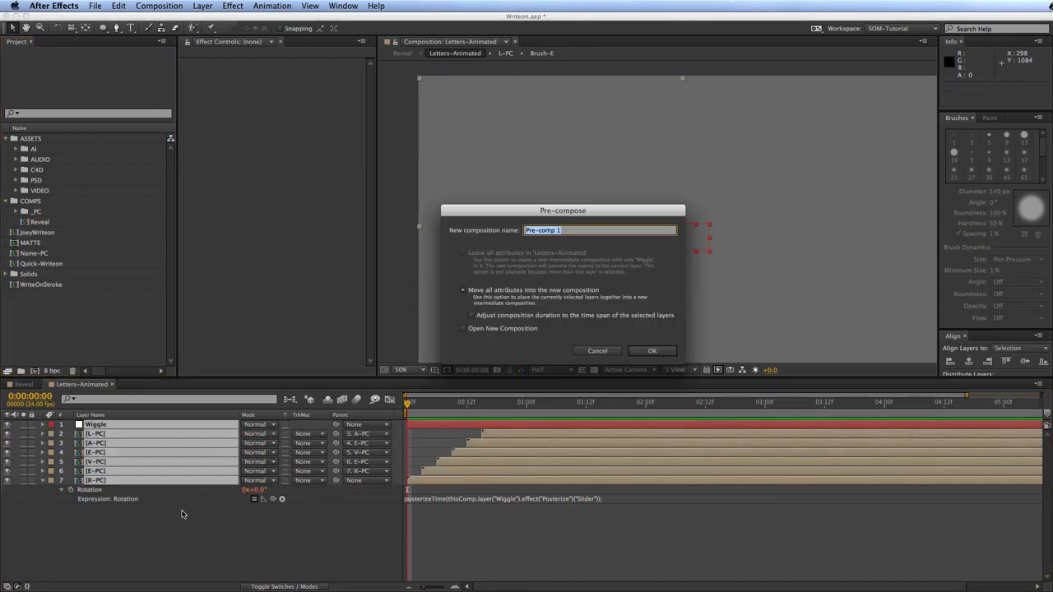
key("Return")
left_click_drag(408, 402, 547, 403)
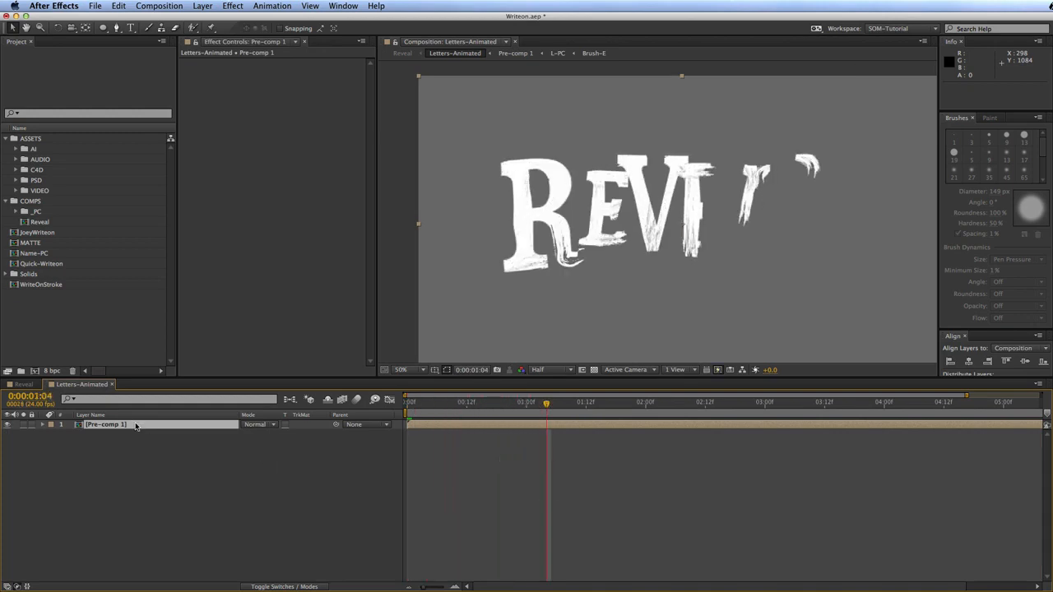
Step: Duplicate the Pre-comp 1 layer, offset the upper copy one frame later as an Alpha Inverted Matte for the lower one, and preview it
key("super+d")
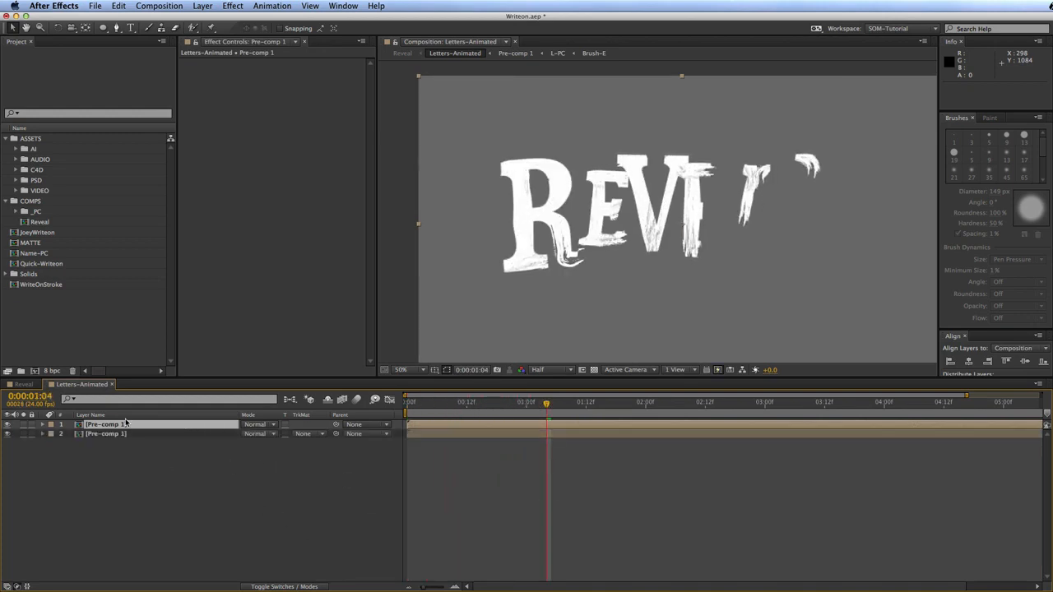
key("alt+Page_Down")
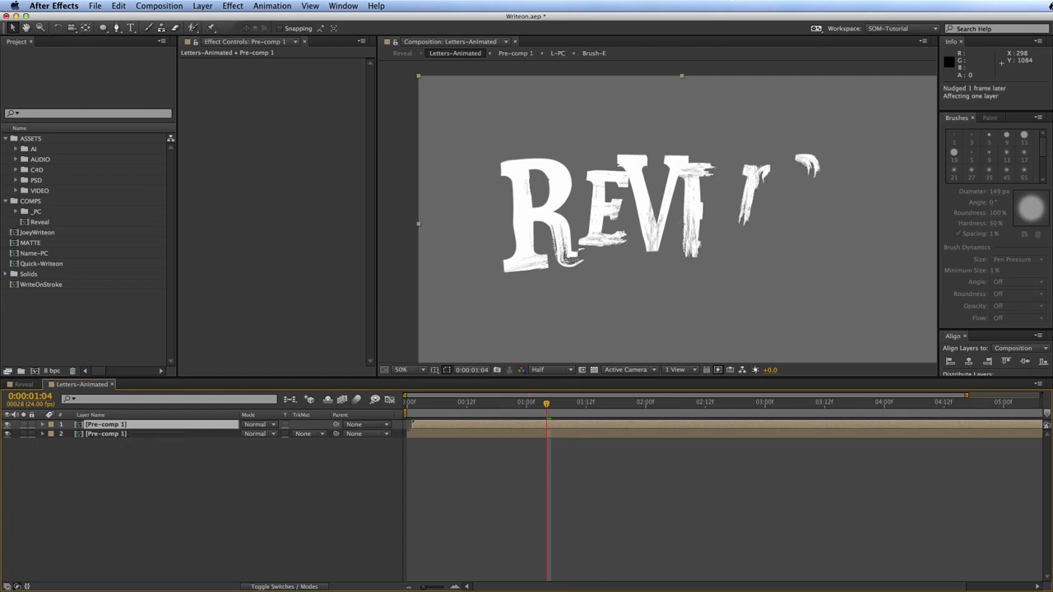
left_click(124, 433)
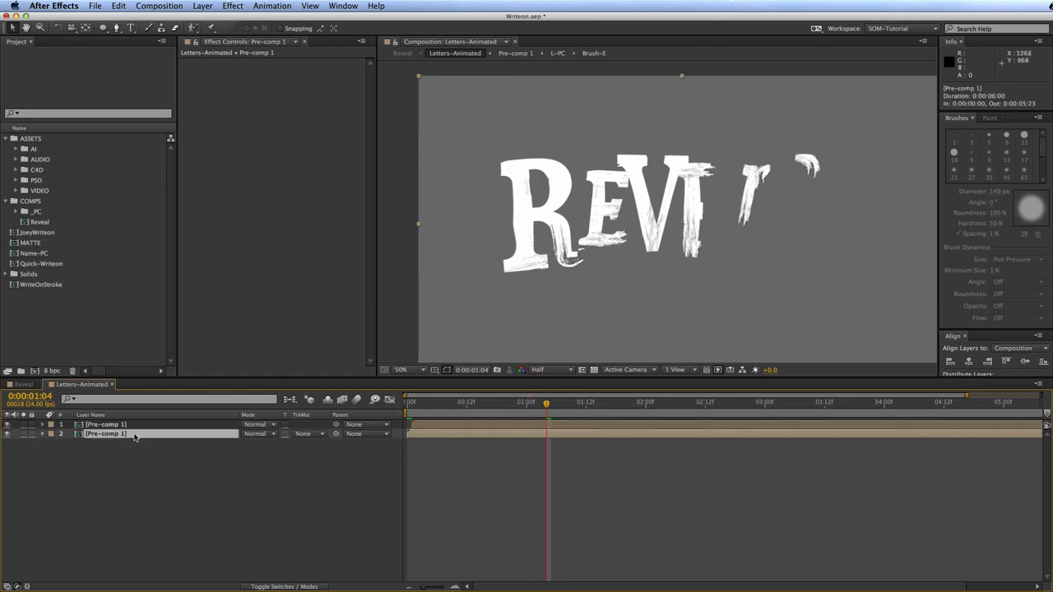
left_click(306, 434)
left_click(337, 473)
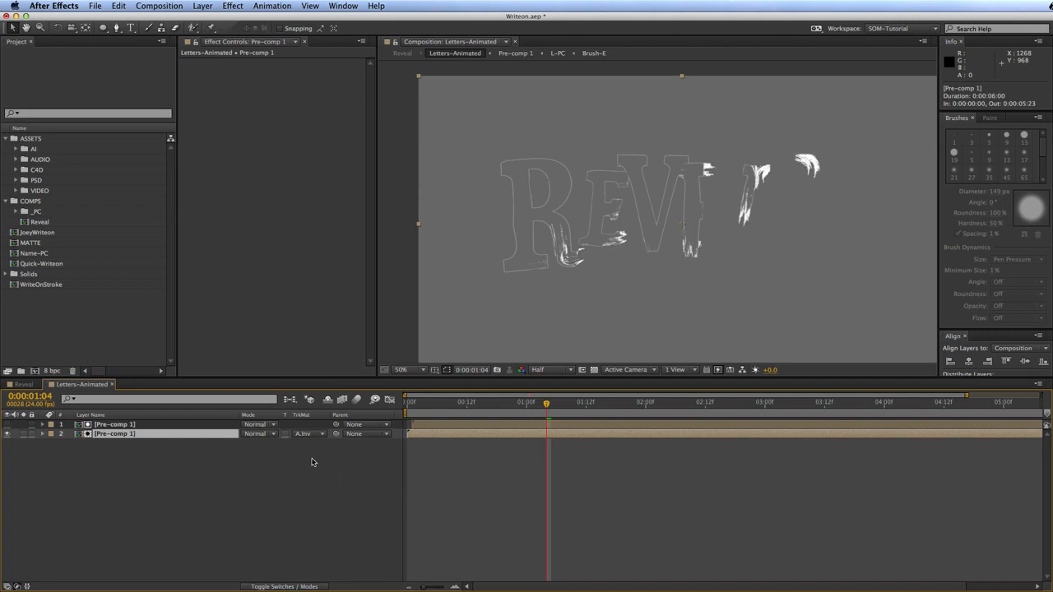
key("KP_0")
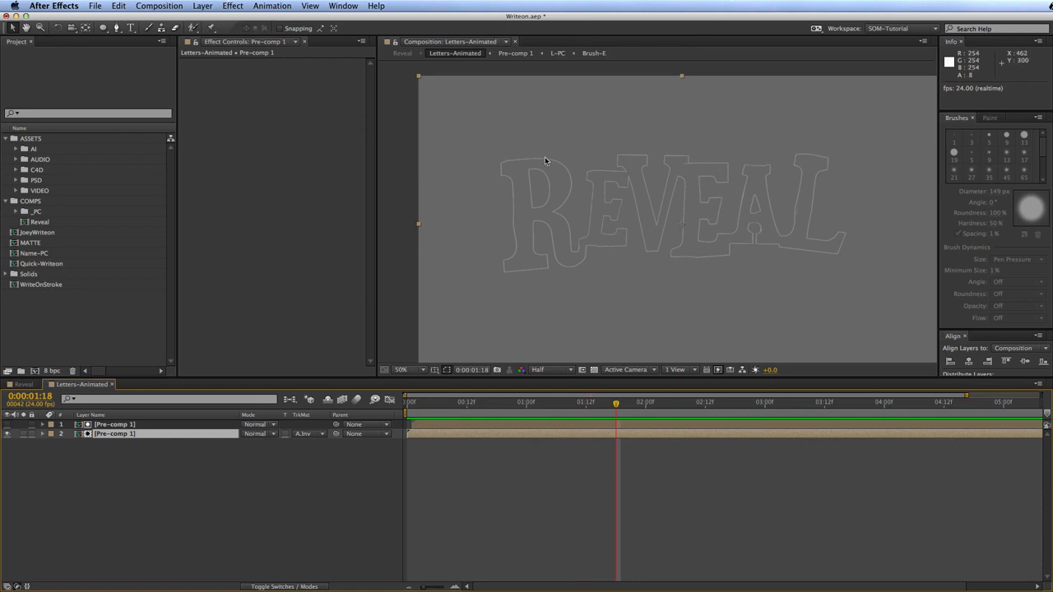
Step: Apply Simple Choker to the upper Pre-comp 1 matte layer with Choke Matte at -2.90 to remove the leftover letter outlines
key("period")
key("super+j")
key("space")
left_click_drag(541, 169, 608, 162)
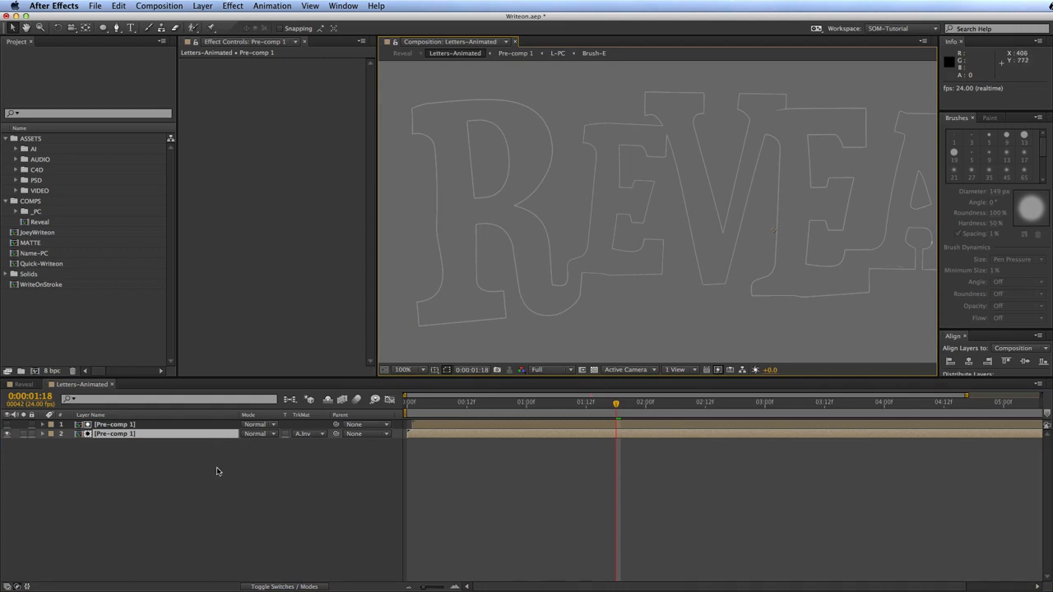
left_click(219, 425)
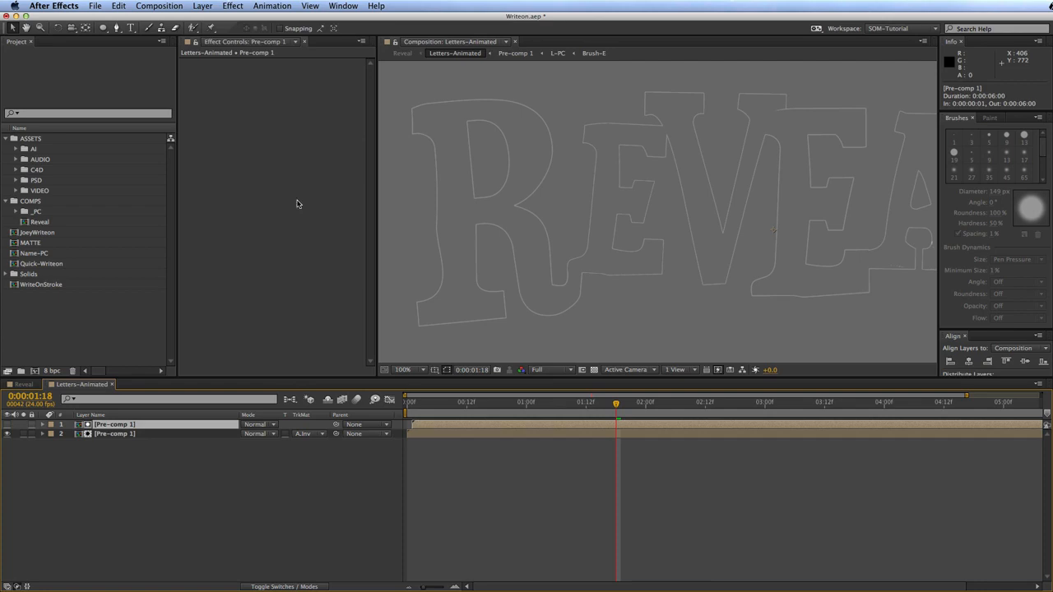
left_click(235, 5)
mouse_move(296, 161)
left_click(387, 204)
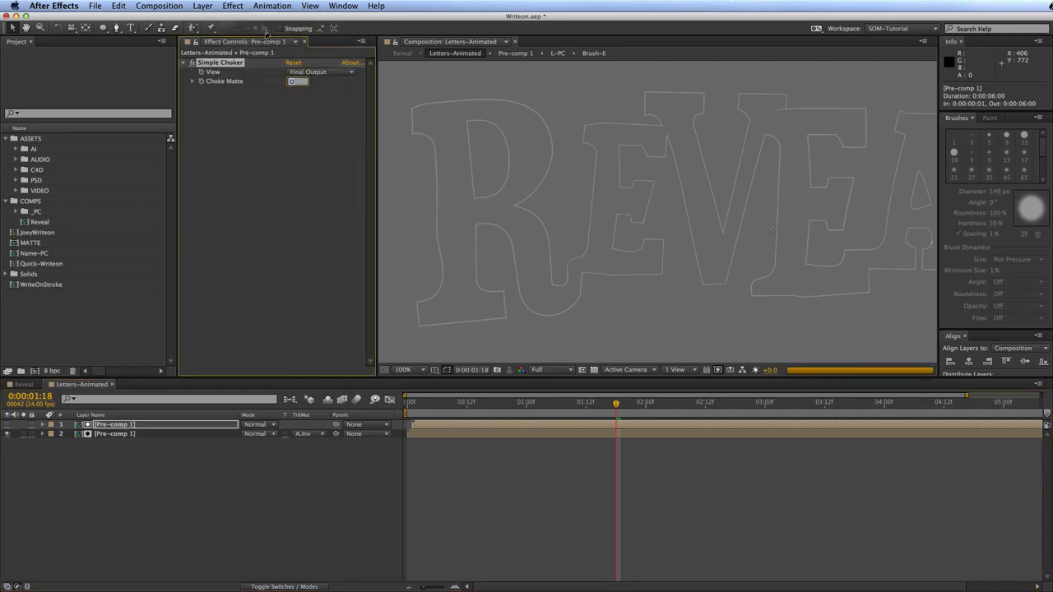
type(".1")
key("super+Up")
key("super+Up")
key("super+Up")
key("super+Up")
key("super+Up")
key("super+Up")
key("super+Up")
key("super+Up")
key("super+Up")
key("super+Down")
key("super+Down")
key("super+Down")
key("super+Down")
key("super+Down")
key("super+Down")
key("super+Down")
key("super+Down")
key("super+Down")
key("super+Down")
key("super+Down")
key("super+Down")
key("super+Down")
key("super+Down")
key("super+Down")
key("super+Down")
key("super+Down")
key("super+Down")
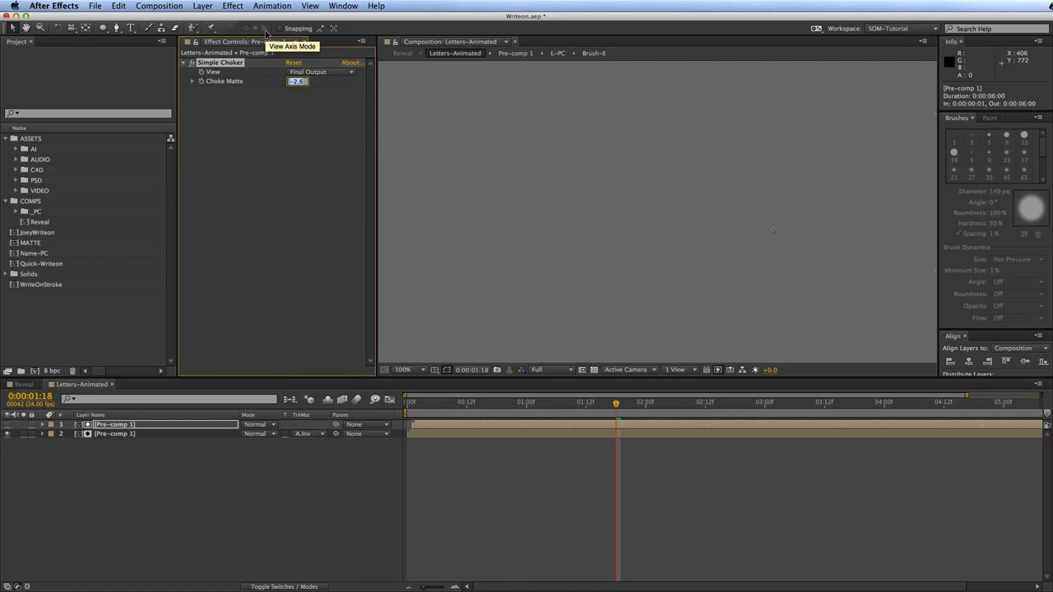
key("super+Down")
key("super+Down")
key("super+Down")
key("Return")
left_click(775, 477)
key("comma")
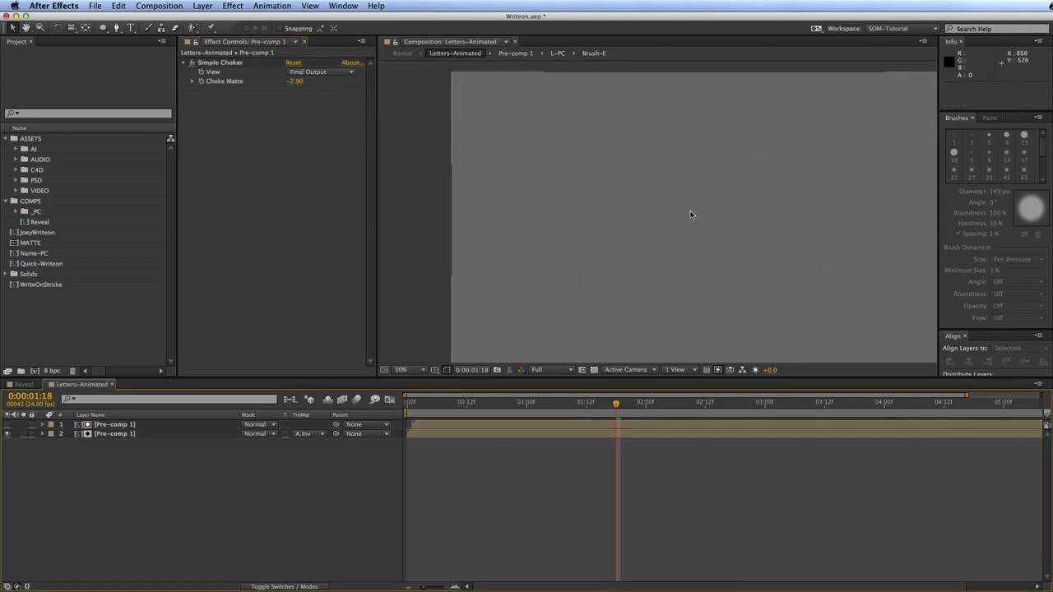
Step: Play back the choked-matte animation in Letters-Animated and stop at 0:00:00:13
key("KP_0")
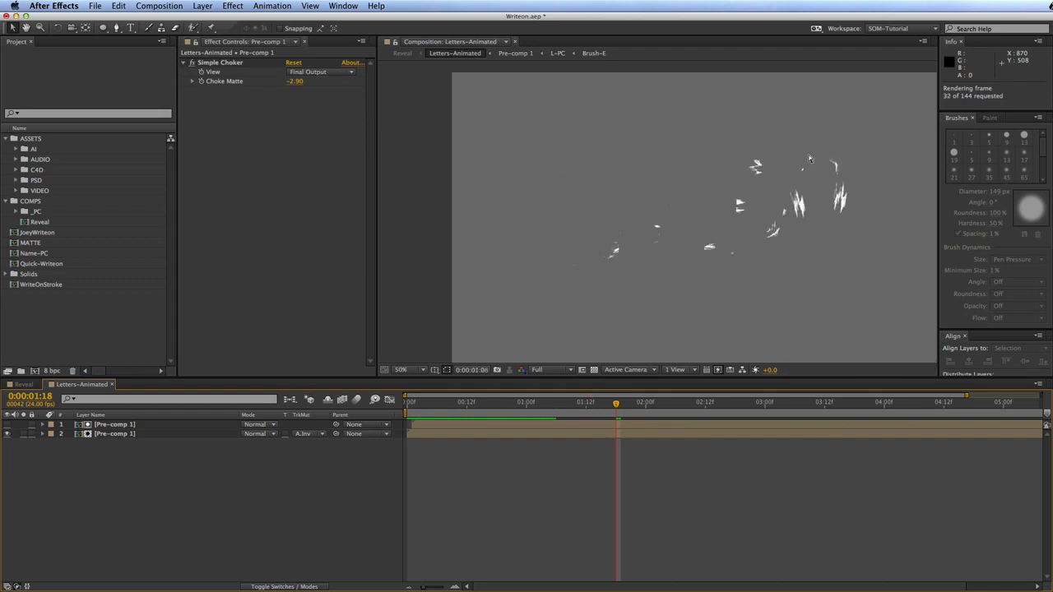
key("space")
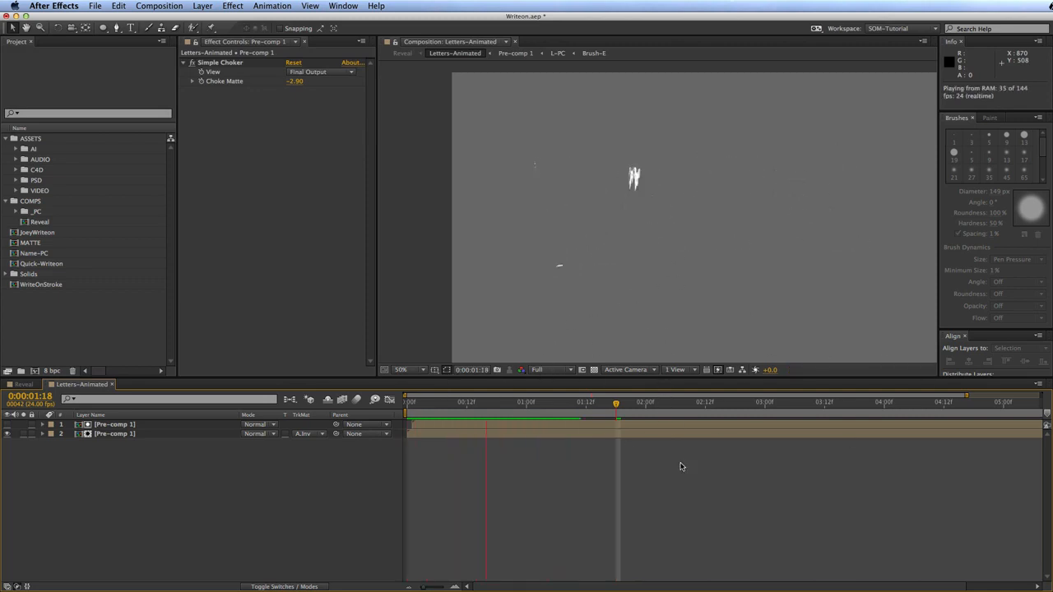
key("space")
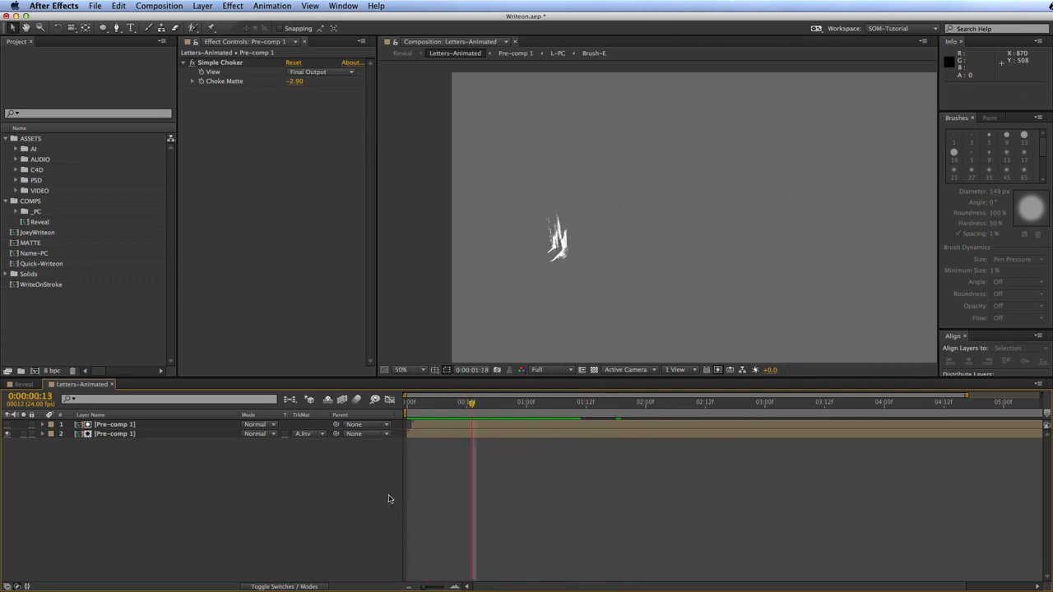
Step: Remove the track matte from the lower Pre-comp 1 layer and delete the upper duplicate
left_click(305, 433)
left_click(319, 442)
left_click(165, 424)
key("Delete")
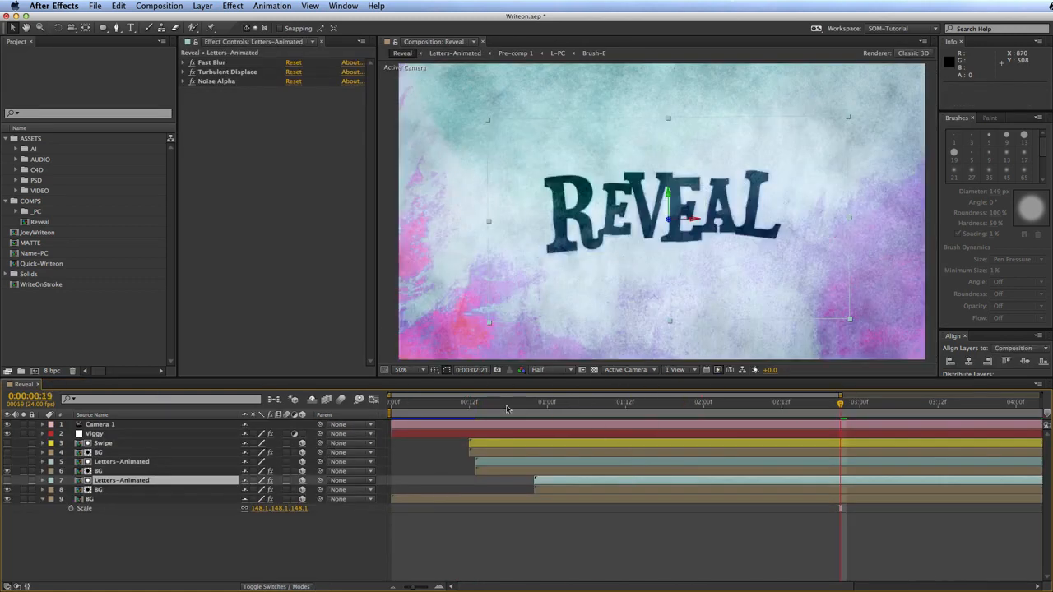
Step: Open the Reveal composition, look through its opening frames, and inspect the upper Letters-Animated and Swipe layers
key("Home")
key("space")
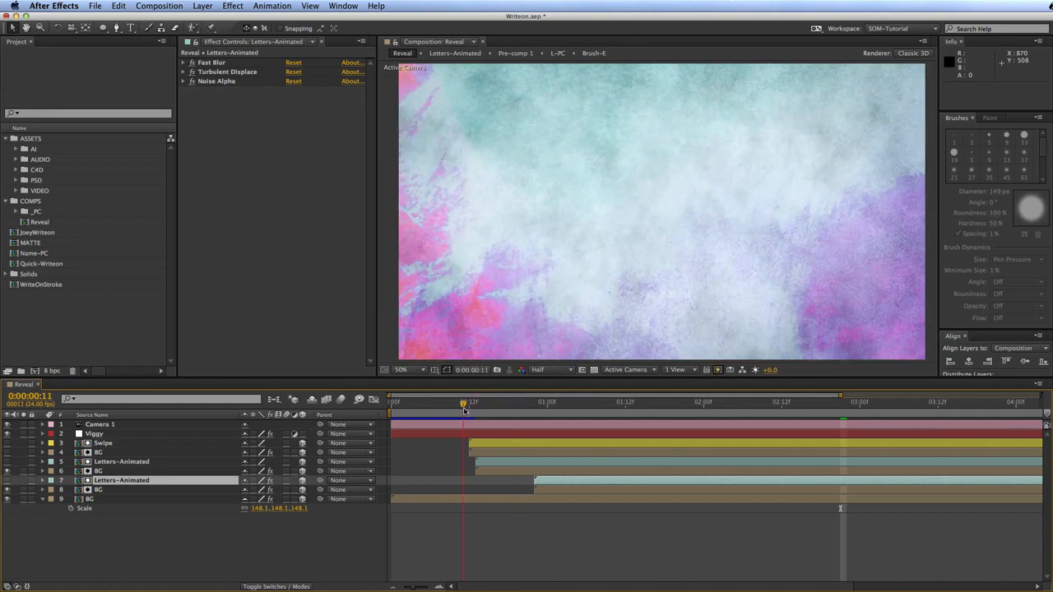
left_click(140, 463)
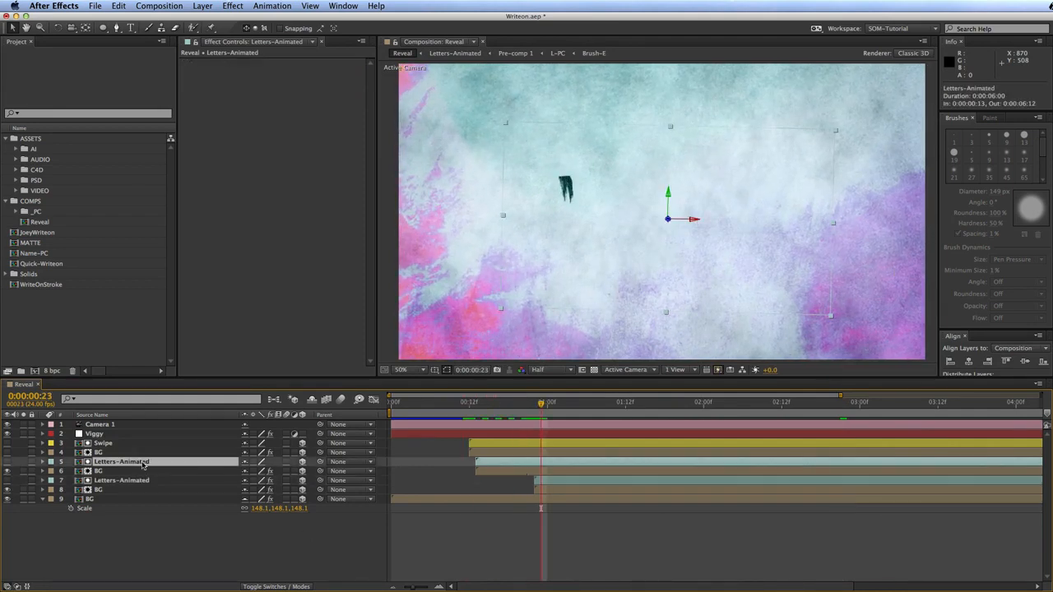
left_click(102, 444)
Step: Preview the full Reveal composition with the swipe and textured letters
key("space")
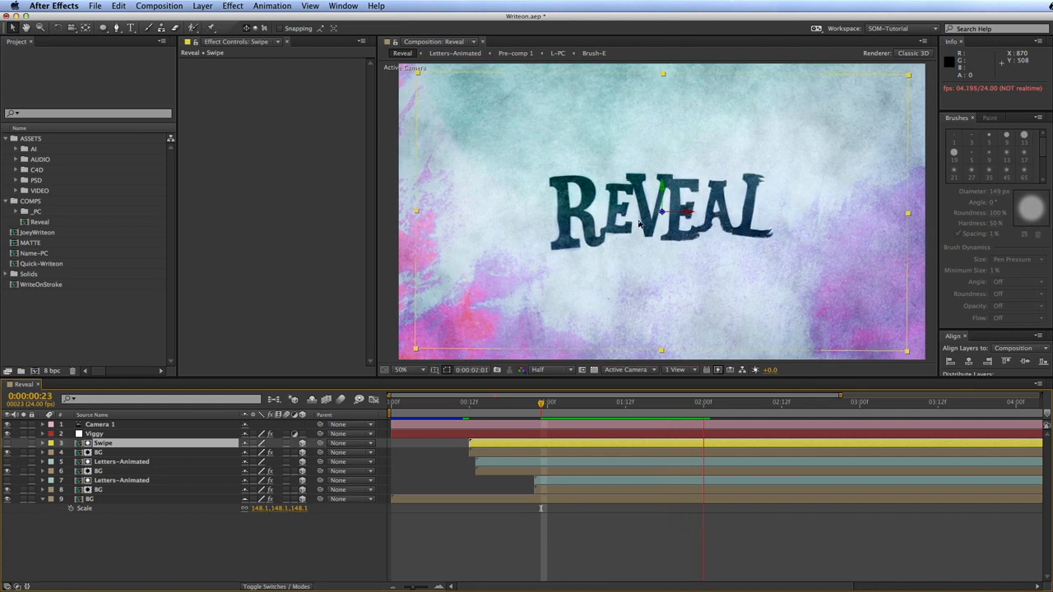
key("space")
key("KP_0")
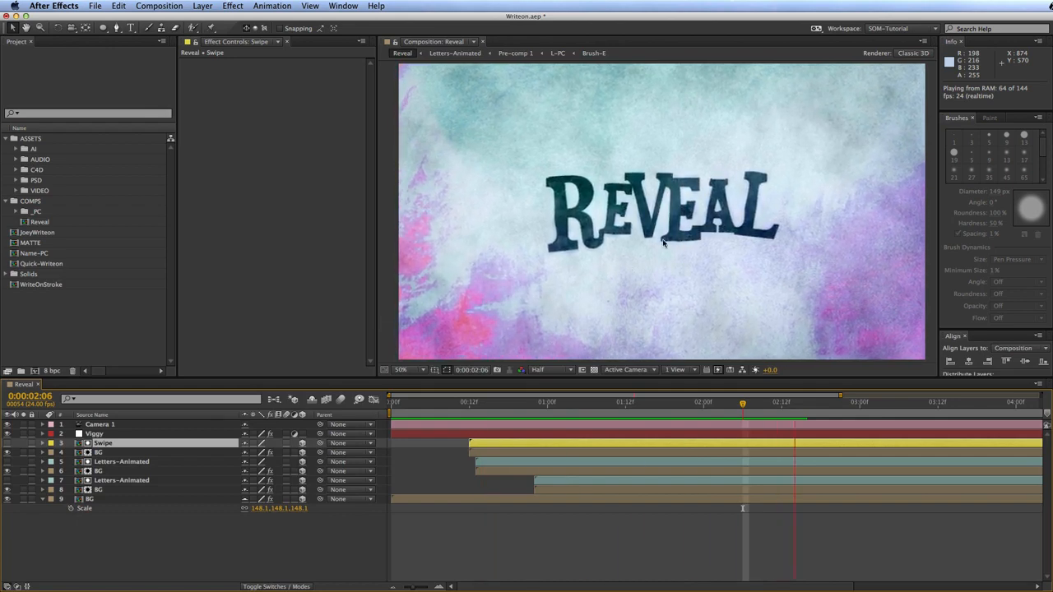
key("space")
key("KP_0")
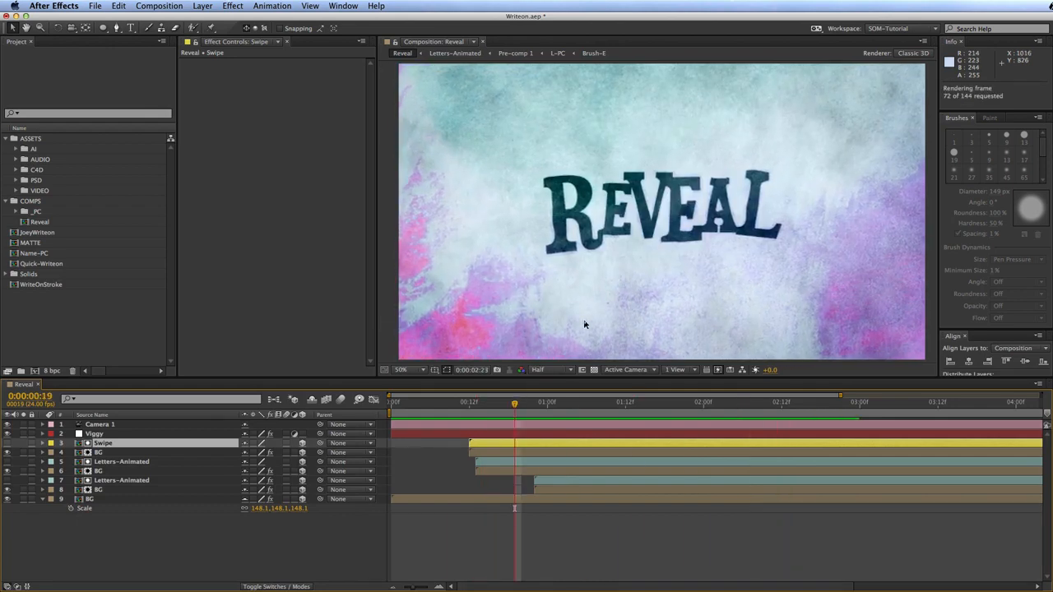